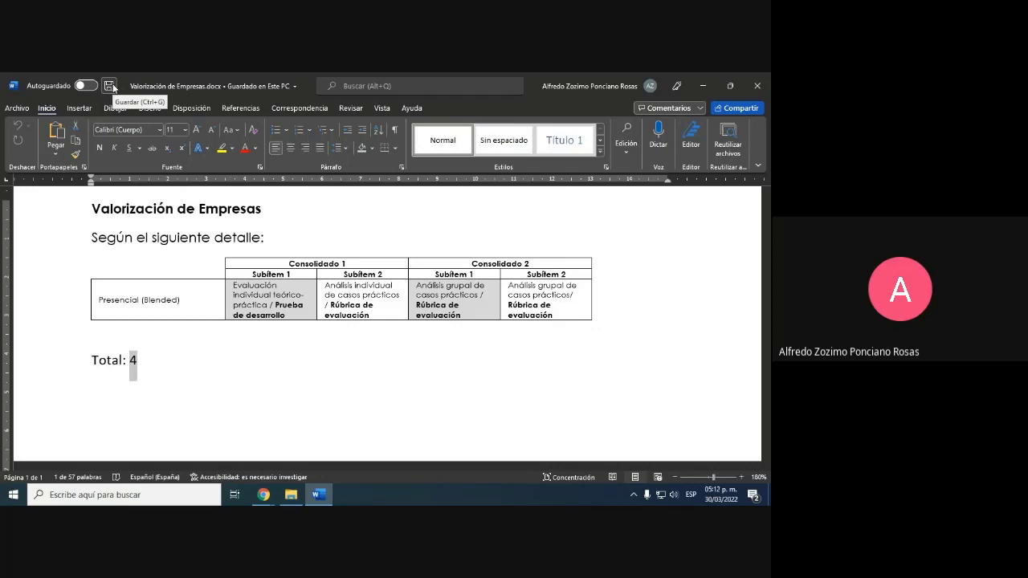
# Step: Save the Valorización de Empresas document and open the Presencial folder of Kit 3.2 in a maximized File Explorer window
pyautogui.click(110, 86)
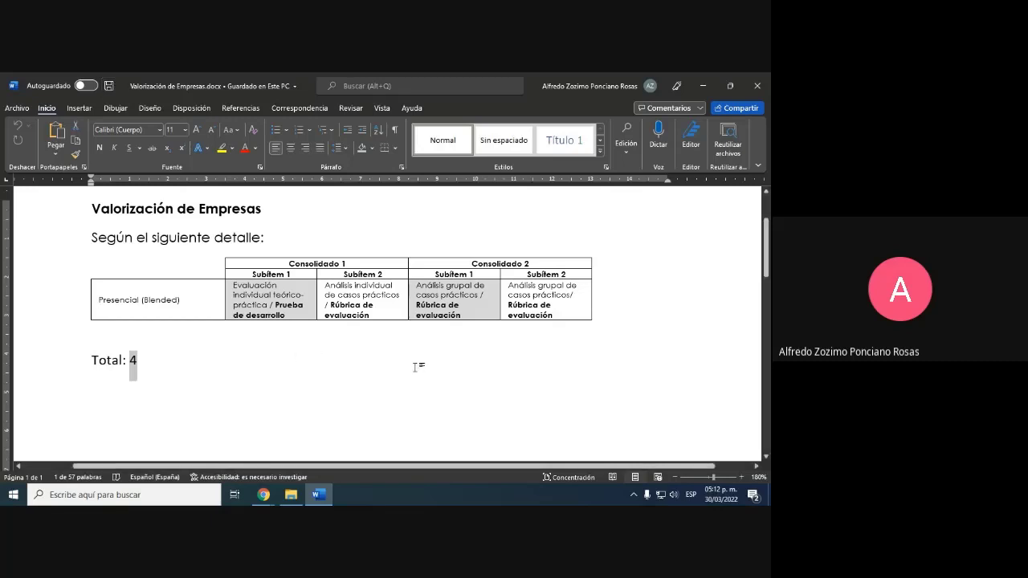
pyautogui.click(289, 496)
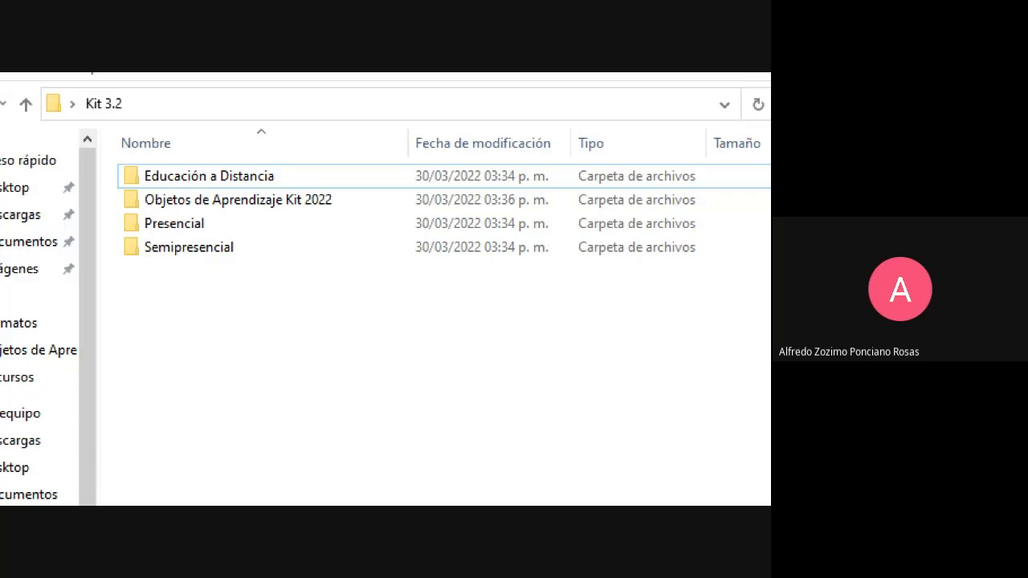
pyautogui.doubleClick(179, 224)
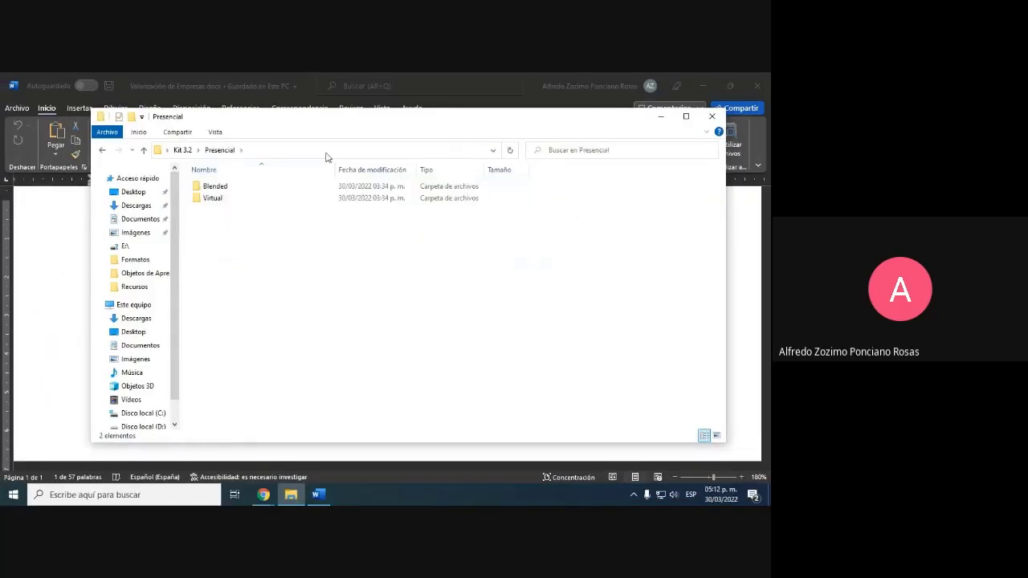
pyautogui.doubleClick(359, 126)
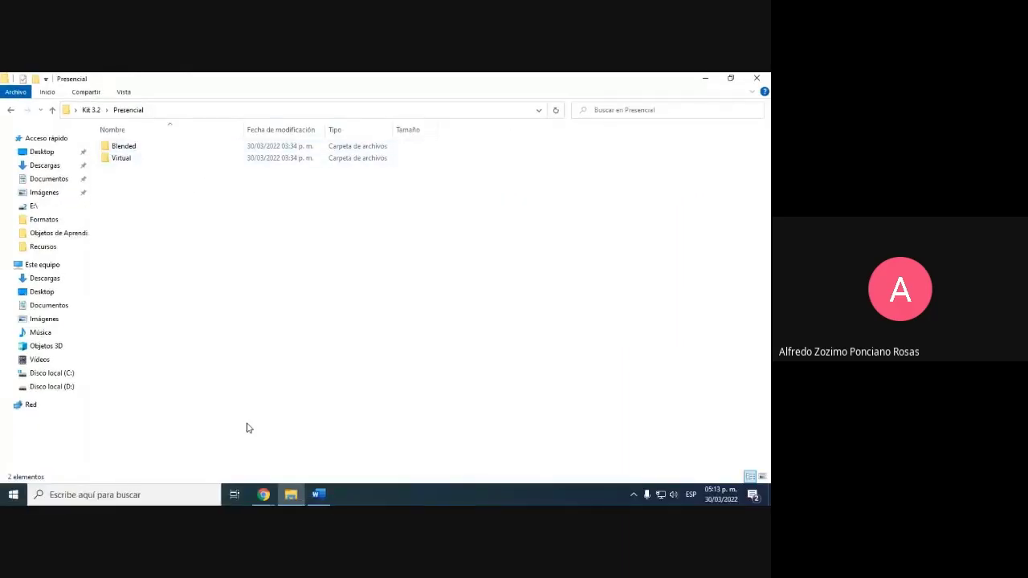
# Step: Switch to Chrome and check the course modality stated in the opening paragraph of the Valorización de Empresas design email
pyautogui.moveTo(264, 495)
pyautogui.click(201, 442)
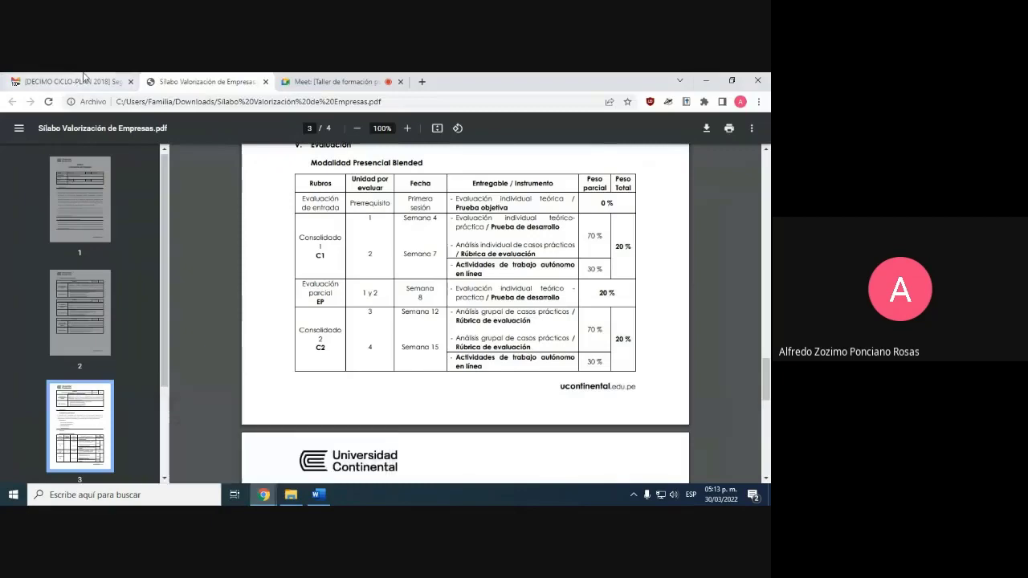
pyautogui.click(84, 78)
pyautogui.scroll(3, 601, 337)
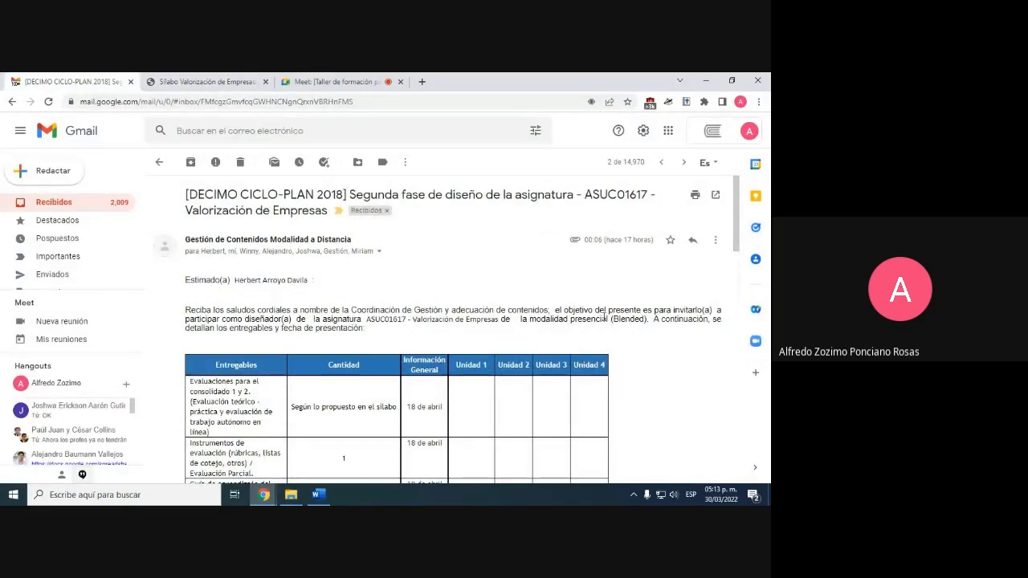
pyautogui.moveTo(520, 326); pyautogui.dragTo(649, 324)
pyautogui.moveTo(530, 326); pyautogui.dragTo(642, 324)
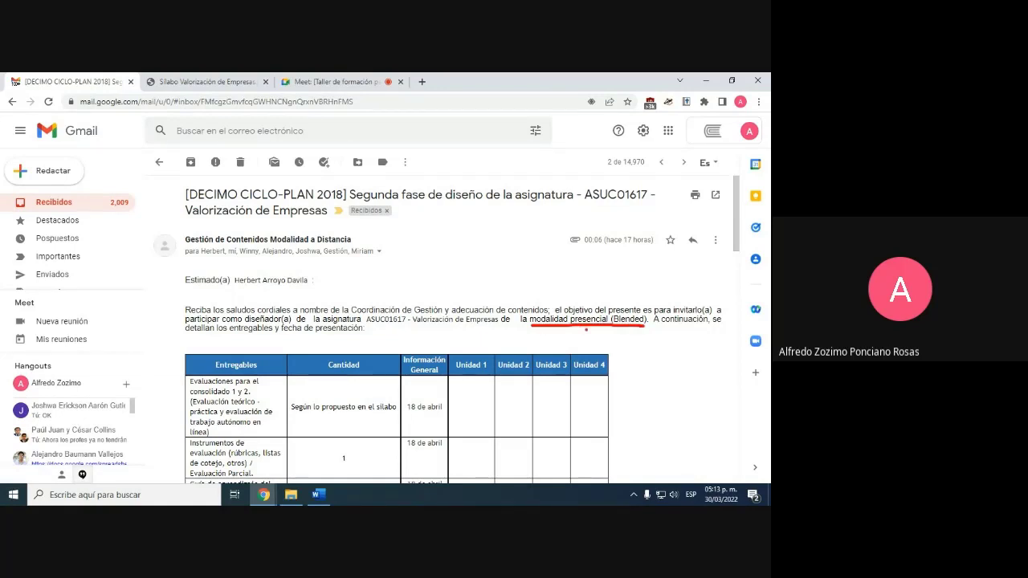
pyautogui.hotkey('ctrl', '1')
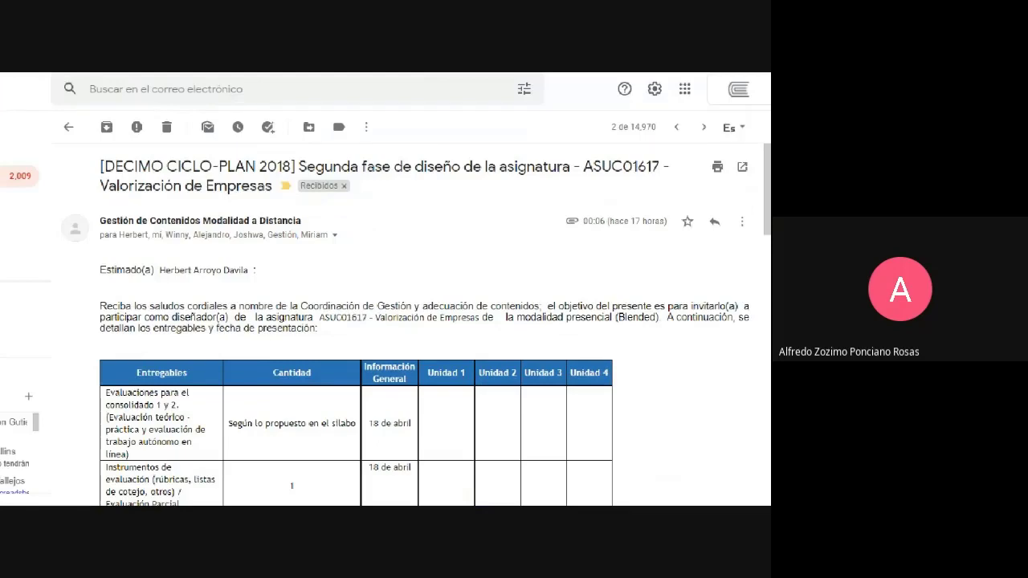
pyautogui.scroll(1, 586, 329)
pyautogui.press('super+Escape')
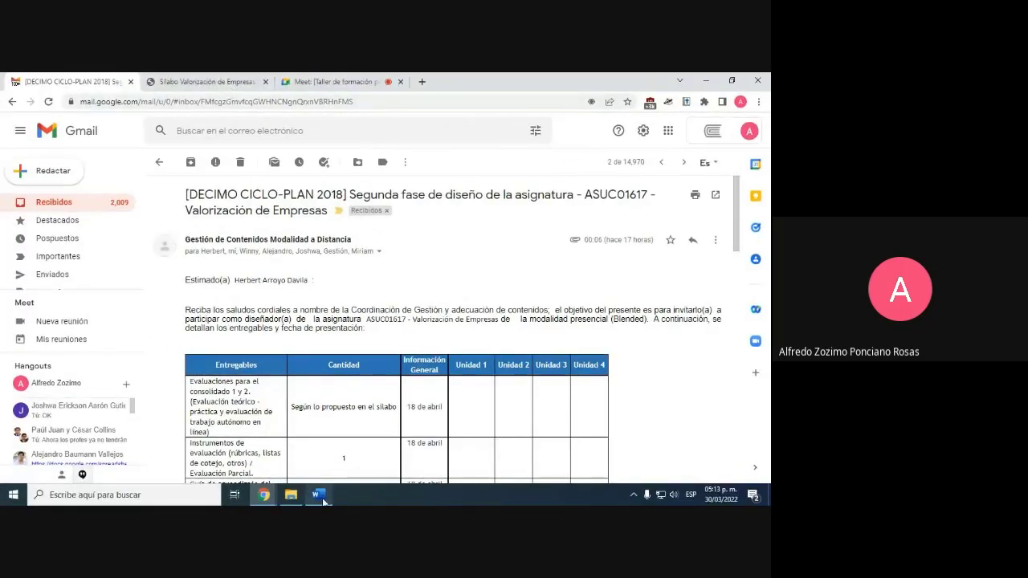
# Step: Return to File Explorer and open the Blended folder inside Presencial
pyautogui.click(319, 495)
pyautogui.click(319, 495)
pyautogui.click(290, 495)
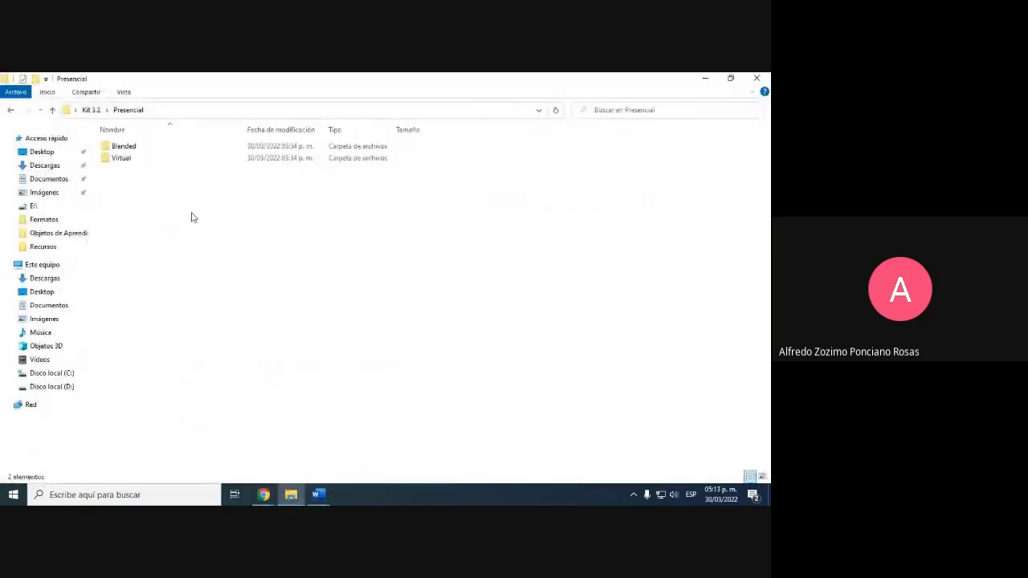
pyautogui.doubleClick(123, 146)
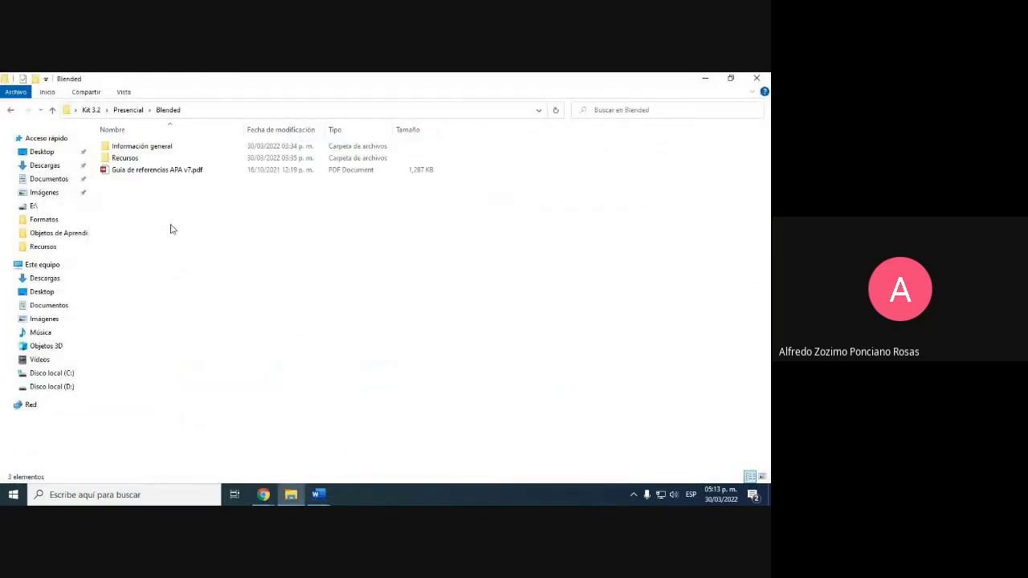
pyautogui.press('super+plus')
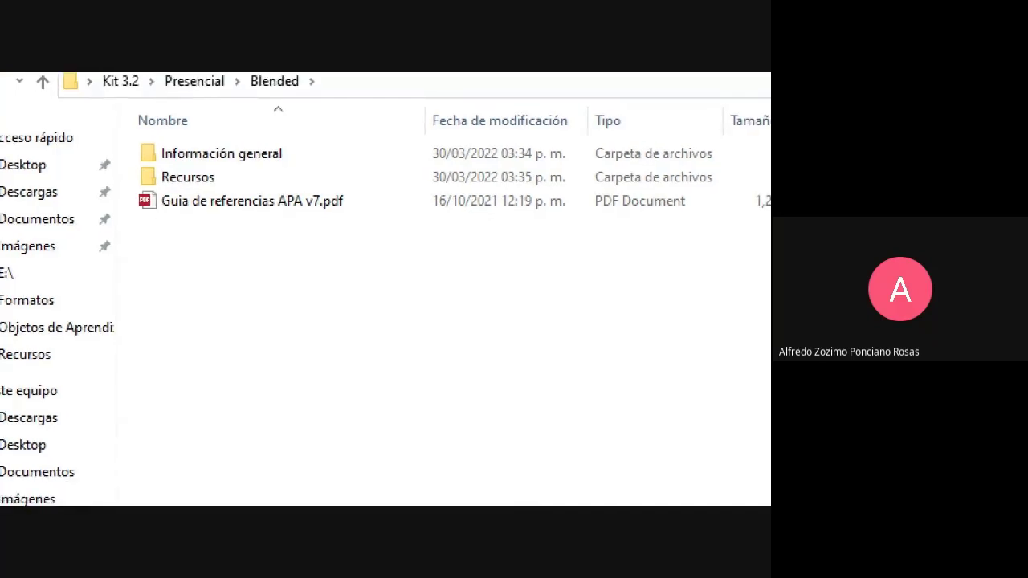
# Step: Look through the Información general folder and open the Recursos folder of the Blended kit
pyautogui.click(121, 148)
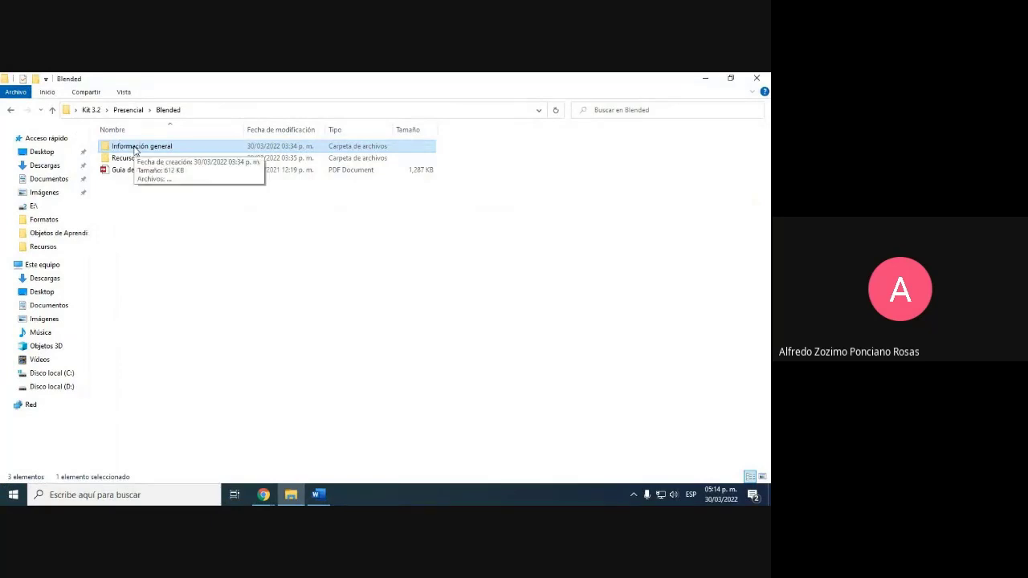
pyautogui.doubleClick(135, 149)
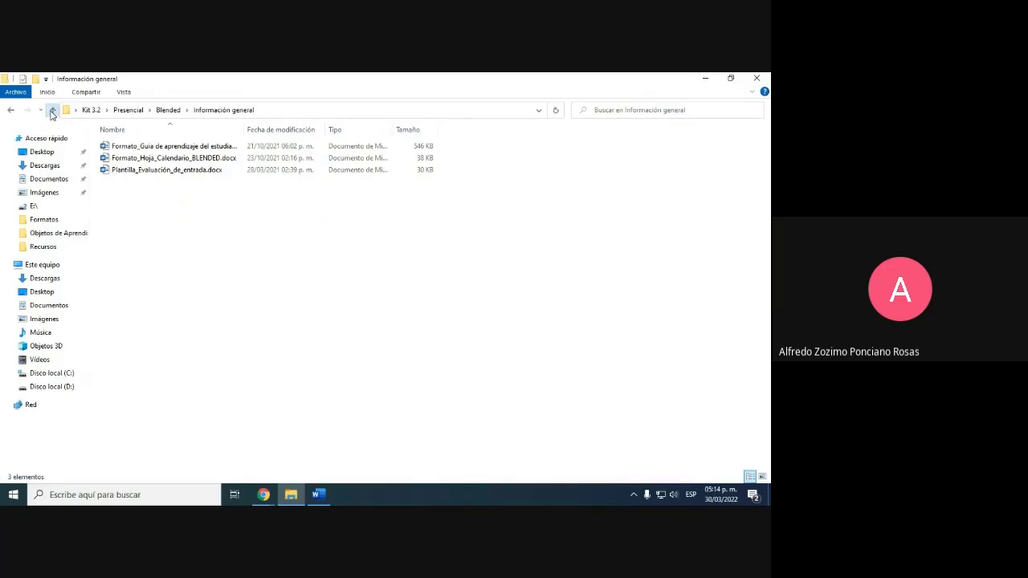
pyautogui.click(52, 111)
pyautogui.doubleClick(121, 156)
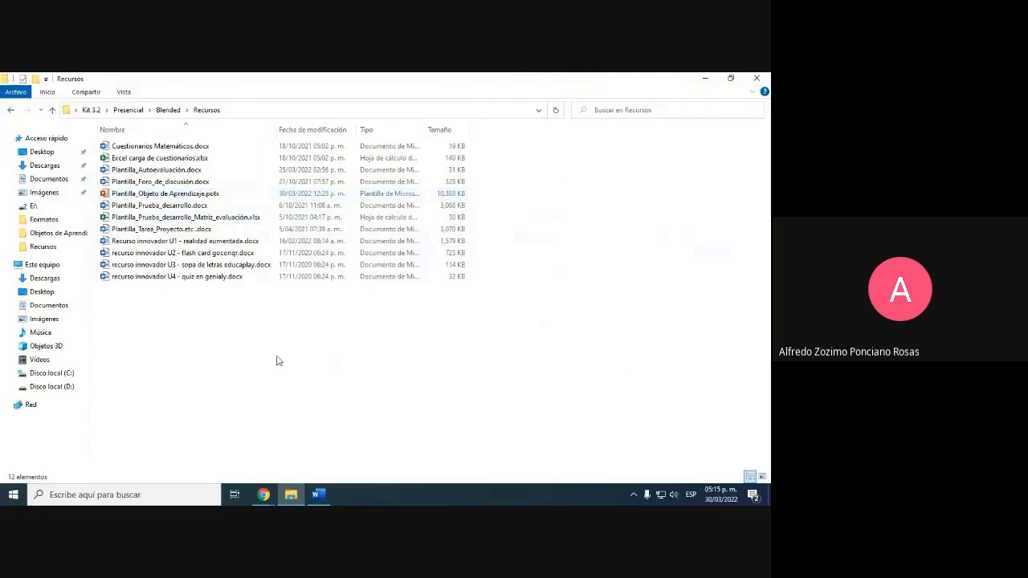
# Step: Copy the Plantilla_Tarea_Proyecto.etc..docx template from Recursos to the desktop and open the copy for editing
pyautogui.click(319, 495)
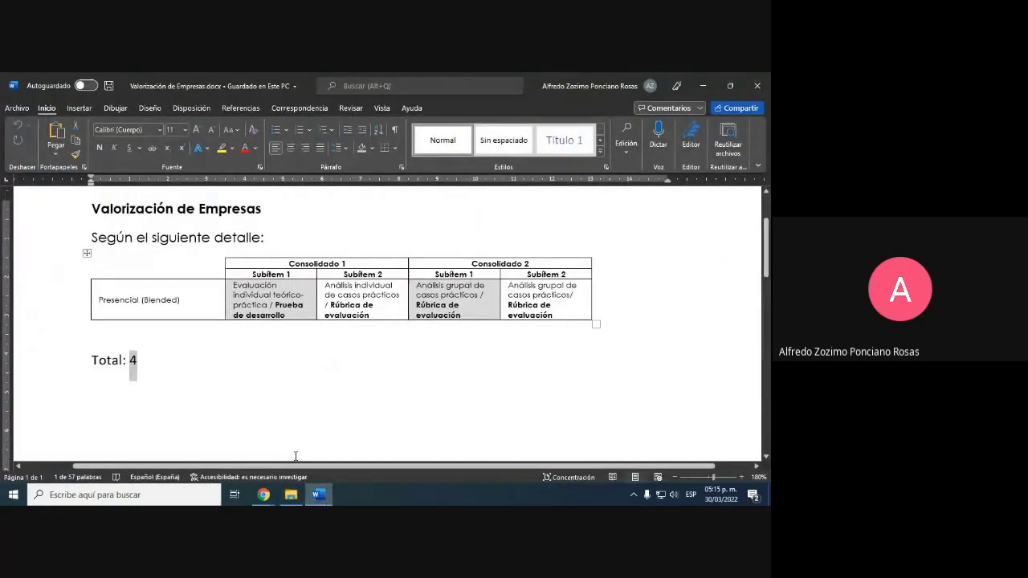
pyautogui.click(318, 495)
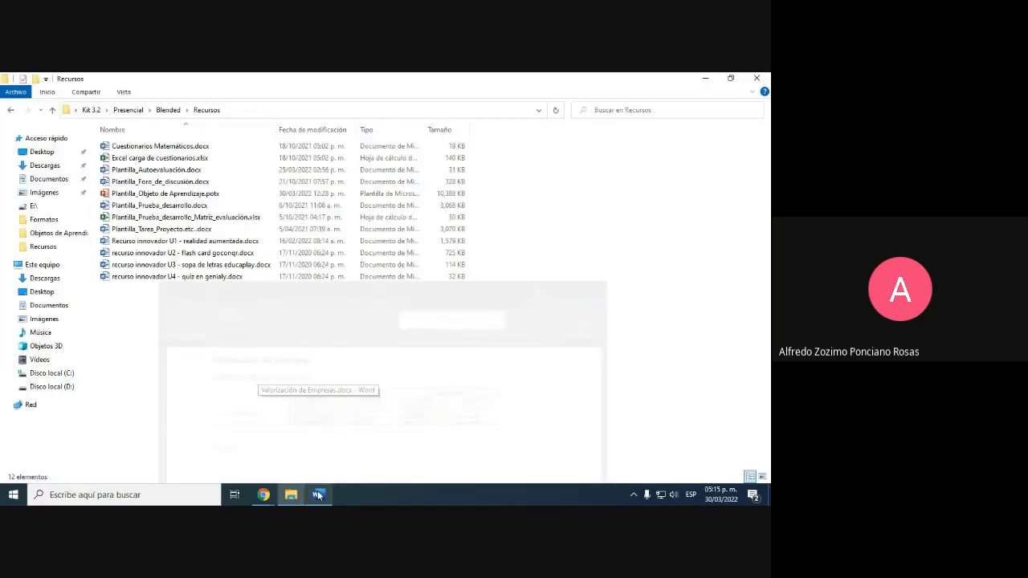
pyautogui.click(183, 229)
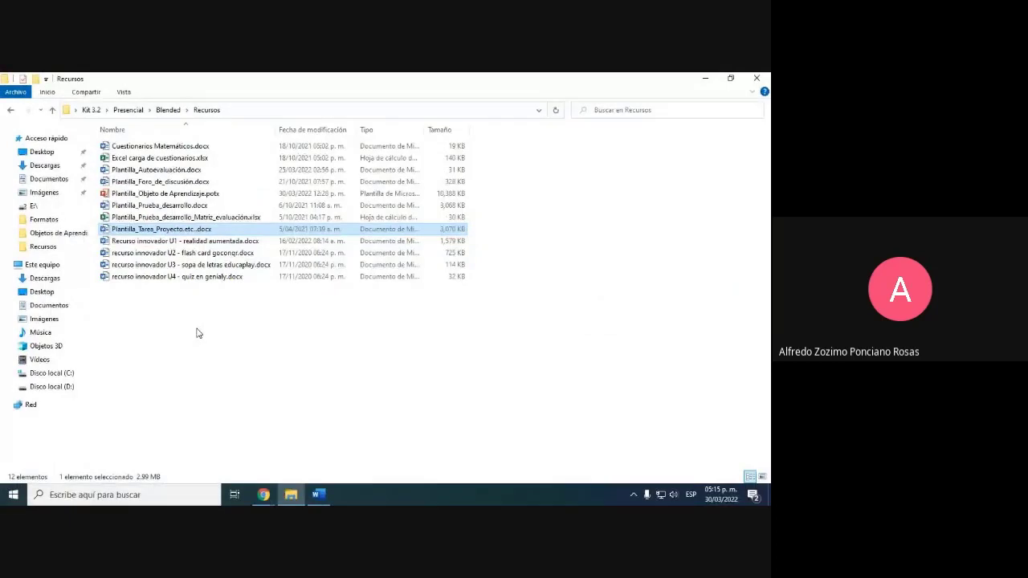
pyautogui.press('super+d')
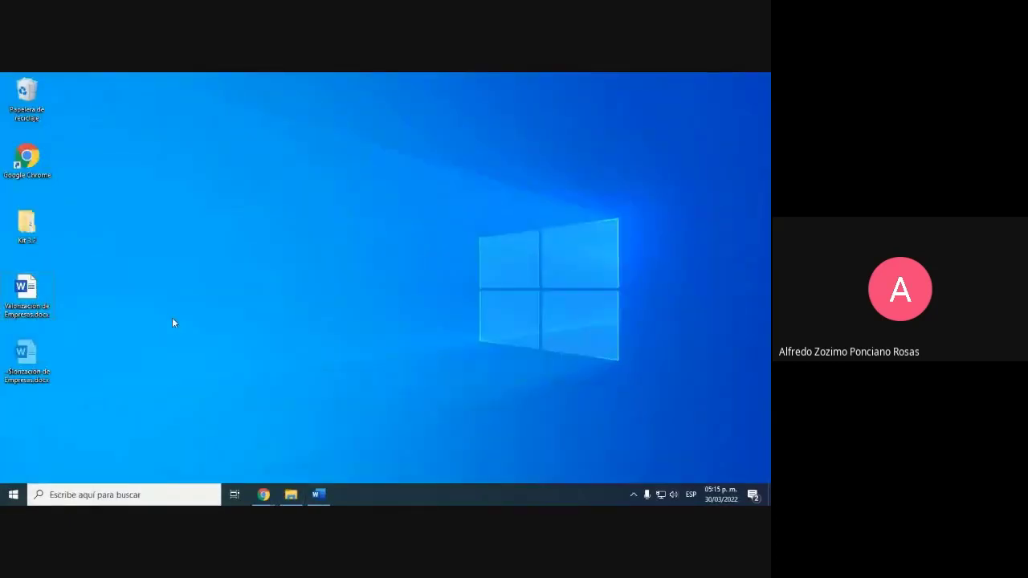
pyautogui.hotkey('ctrl', 'v')
pyautogui.doubleClick(48, 424)
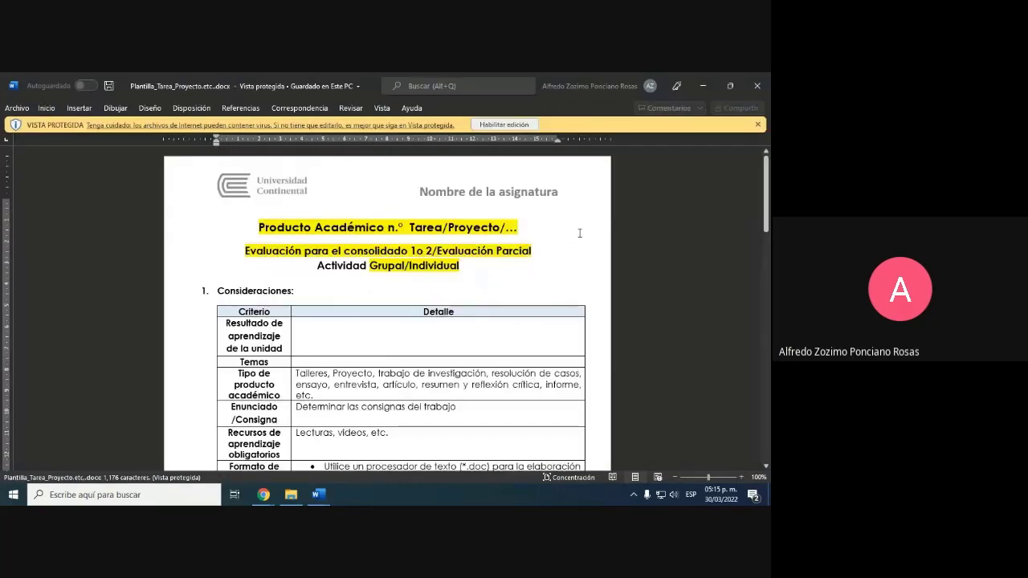
pyautogui.click(504, 124)
# Step: Check the Consolidado 1 evaluation types for Subítem 1 and Subítem 2 in the Valorización de Empresas document's table
pyautogui.moveTo(305, 482)
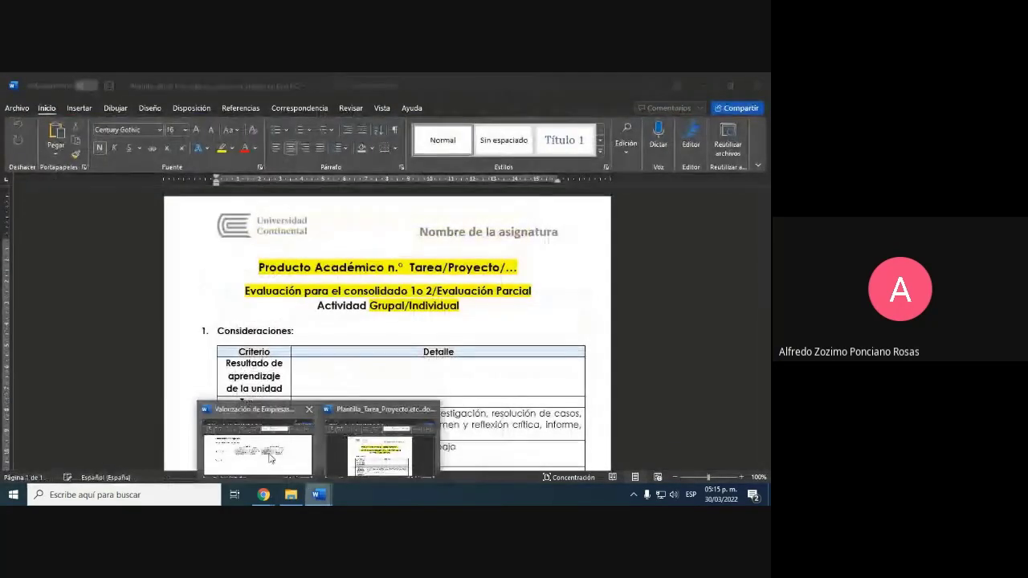
pyautogui.click(265, 445)
pyautogui.click(299, 306)
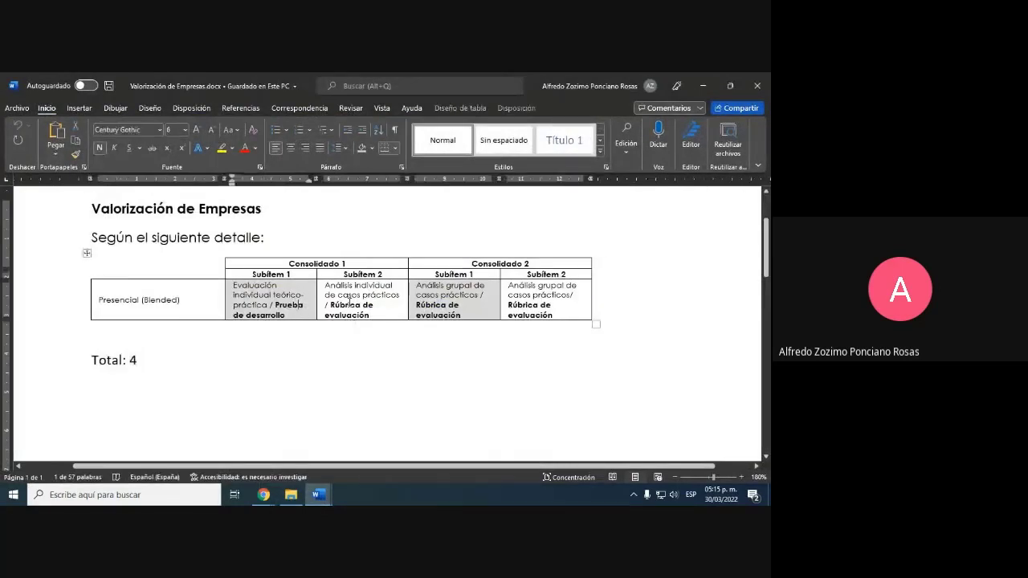
pyautogui.click(365, 305)
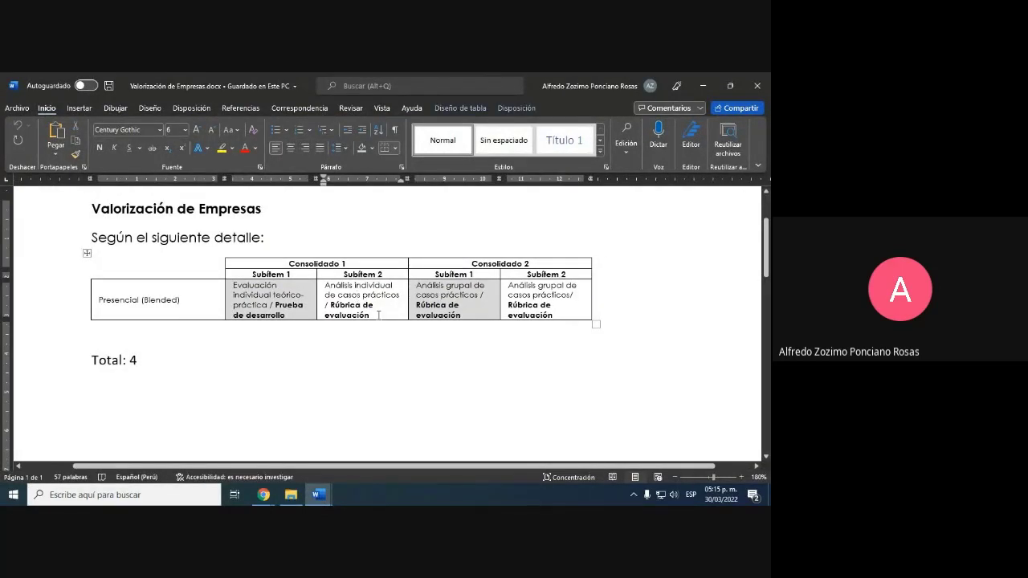
pyautogui.click(379, 315)
# Step: Return to the Plantilla_Tarea_Proyecto.etc..docx template and examine its header and title block at 160% zoom
pyautogui.moveTo(318, 494)
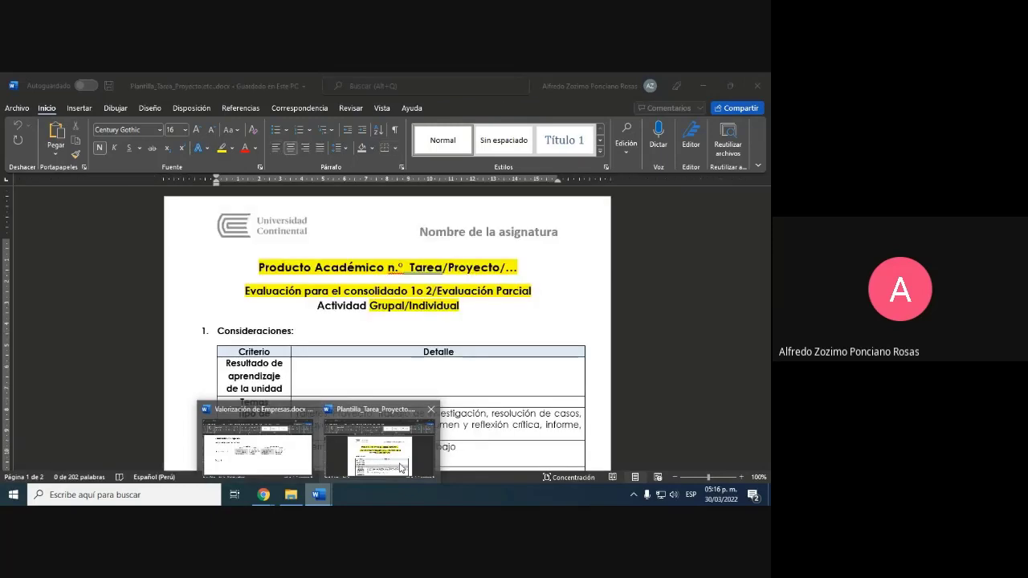
pyautogui.click(402, 467)
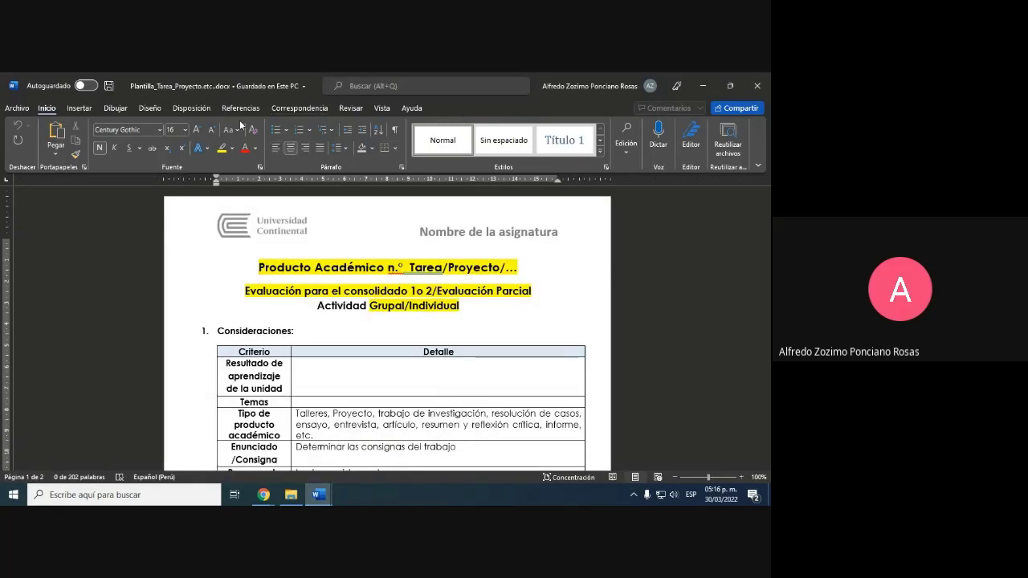
pyautogui.scroll(1, 485, 367)
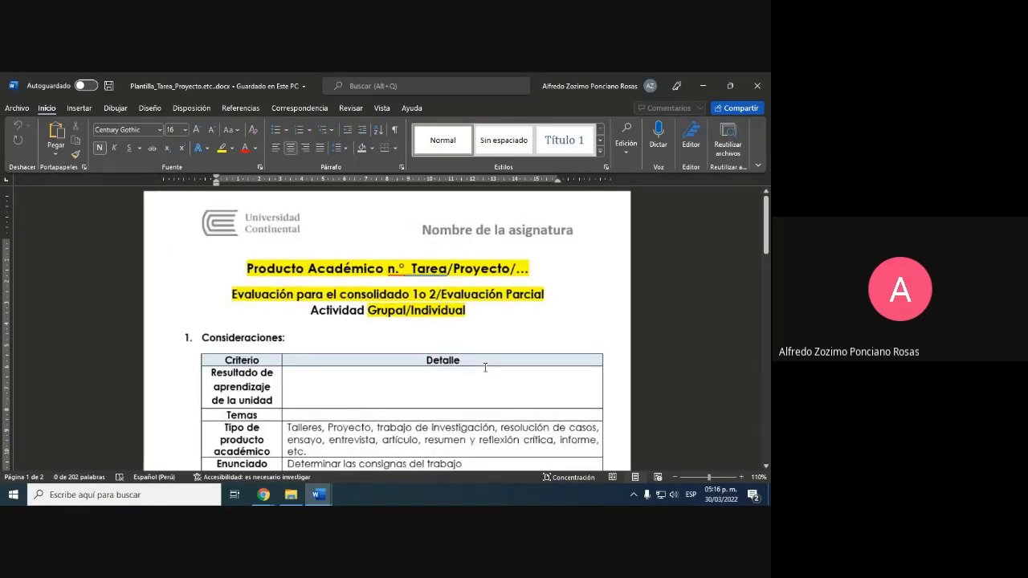
pyautogui.scroll(5, 485, 367)
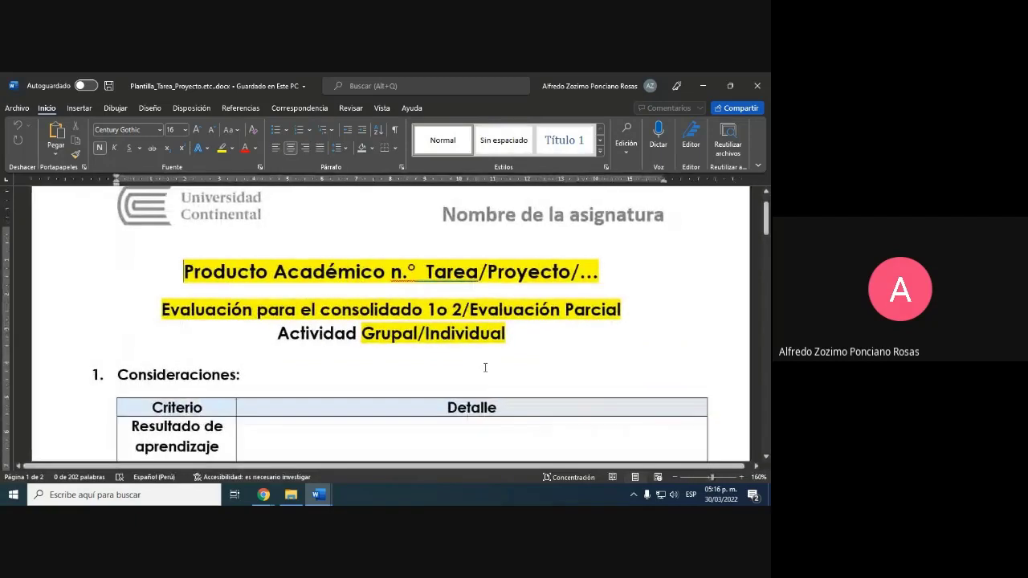
pyautogui.scroll(1, 485, 367)
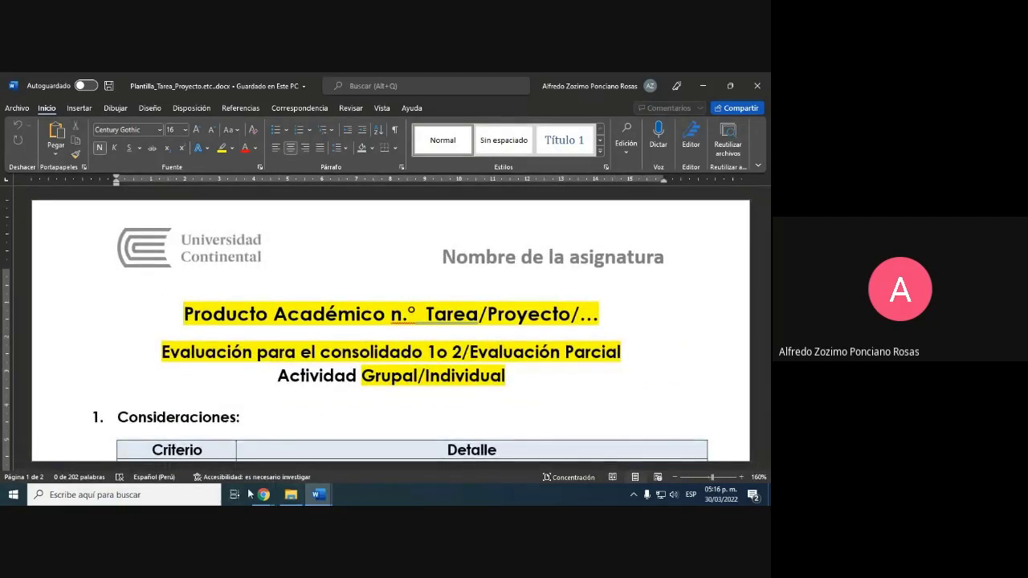
# Step: Copy the course name "Valorización de Empresas" from the subject of the design email in Chrome
pyautogui.moveTo(264, 497)
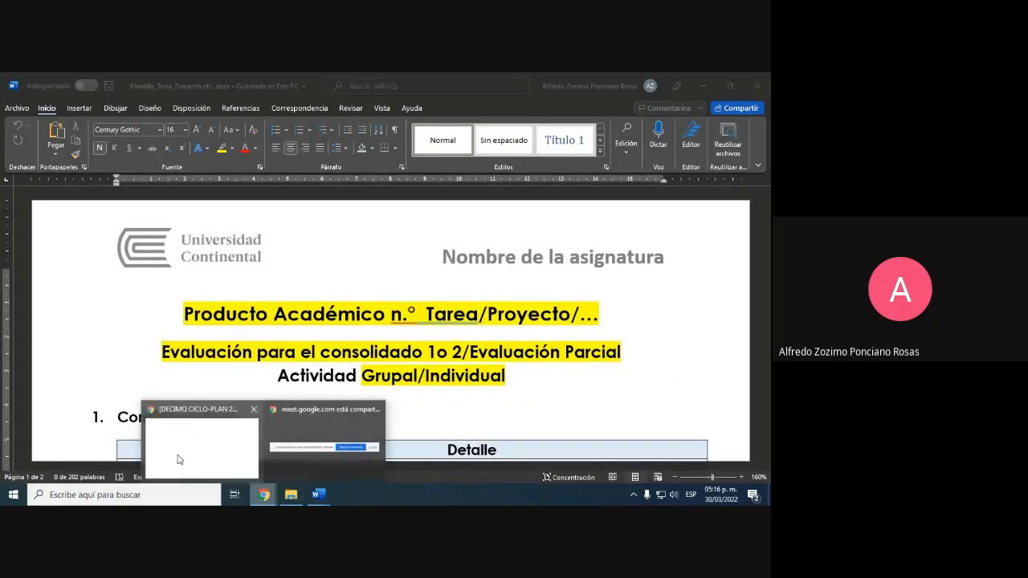
pyautogui.click(200, 442)
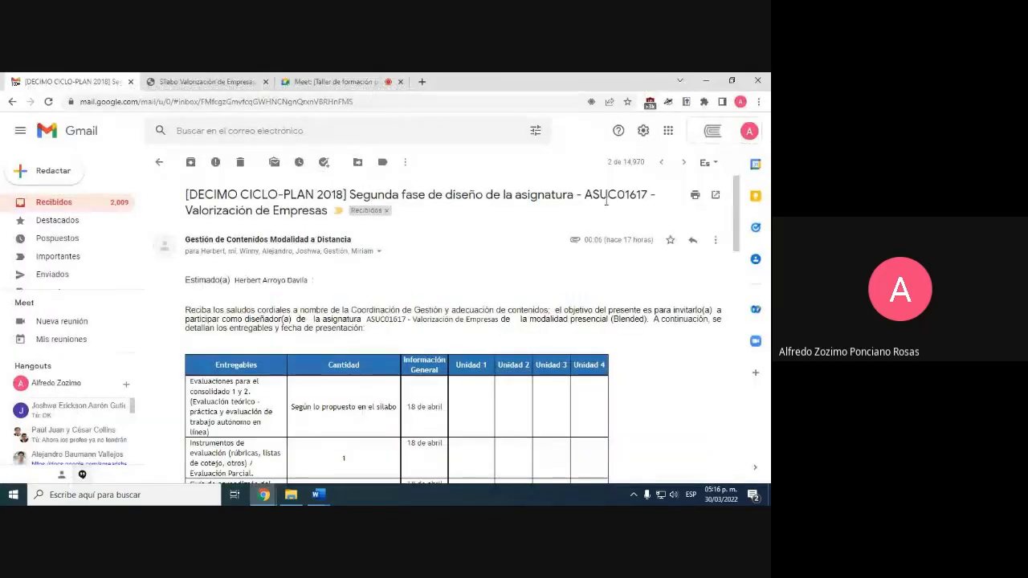
pyautogui.moveTo(329, 210); pyautogui.dragTo(184, 211)
pyautogui.press('super+c')
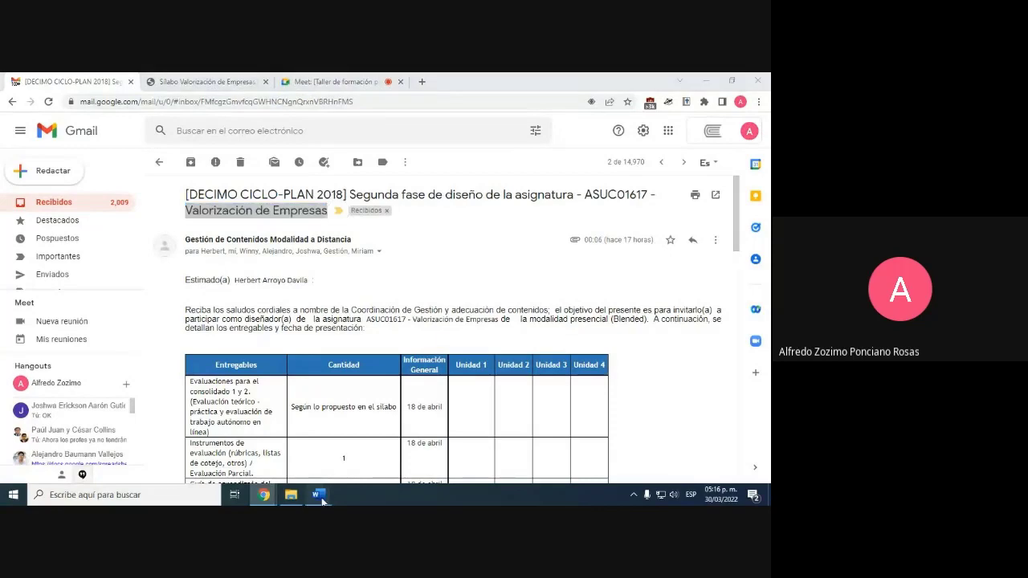
# Step: Replace the "Nombre de la asignatura" placeholder in the template's header with "Valorización de Empresas" as text only and close the header
pyautogui.moveTo(318, 494)
pyautogui.click(394, 452)
pyautogui.doubleClick(544, 265)
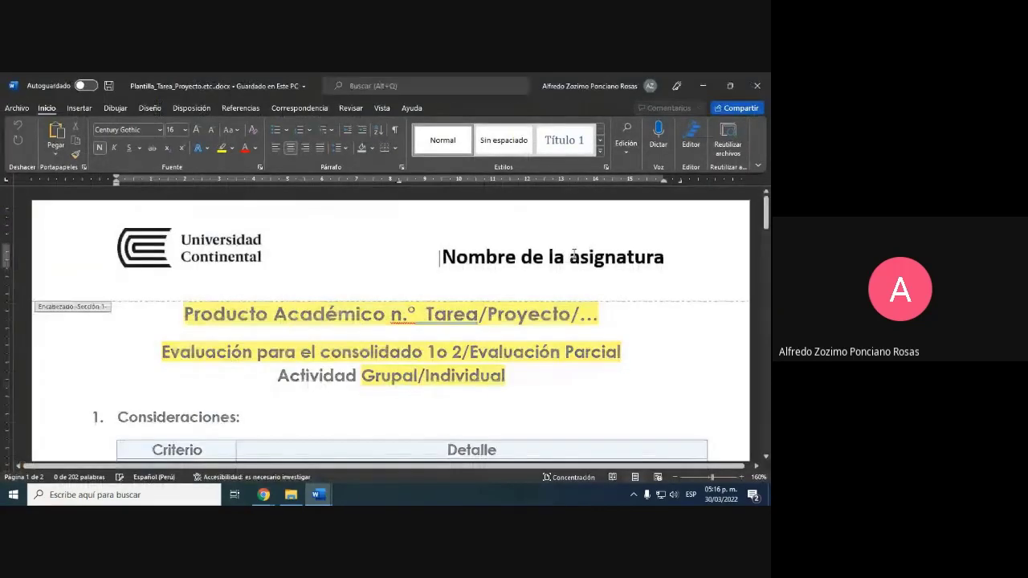
pyautogui.moveTo(443, 257); pyautogui.dragTo(665, 257)
pyautogui.rightClick(639, 262)
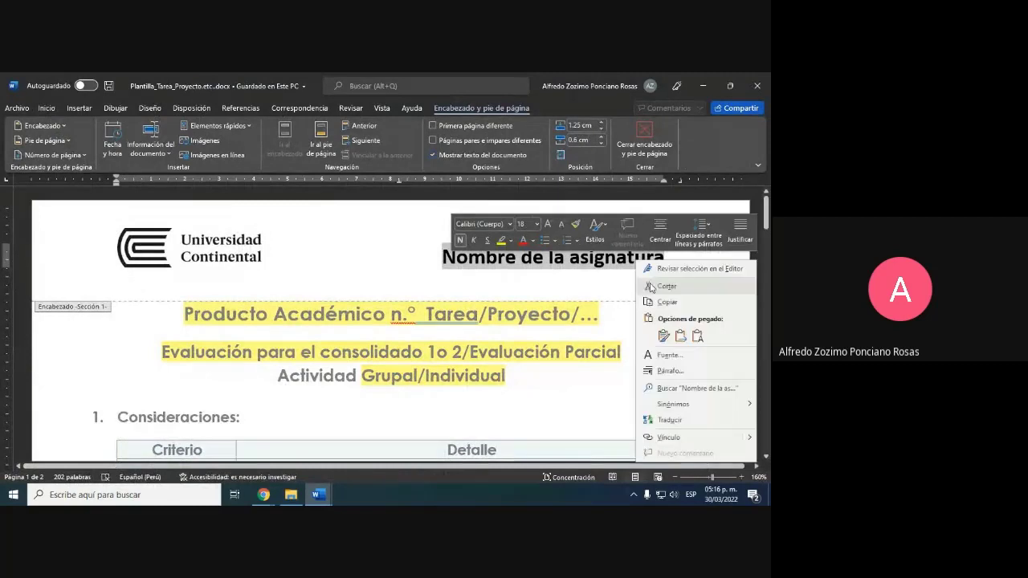
pyautogui.click(697, 336)
pyautogui.click(644, 138)
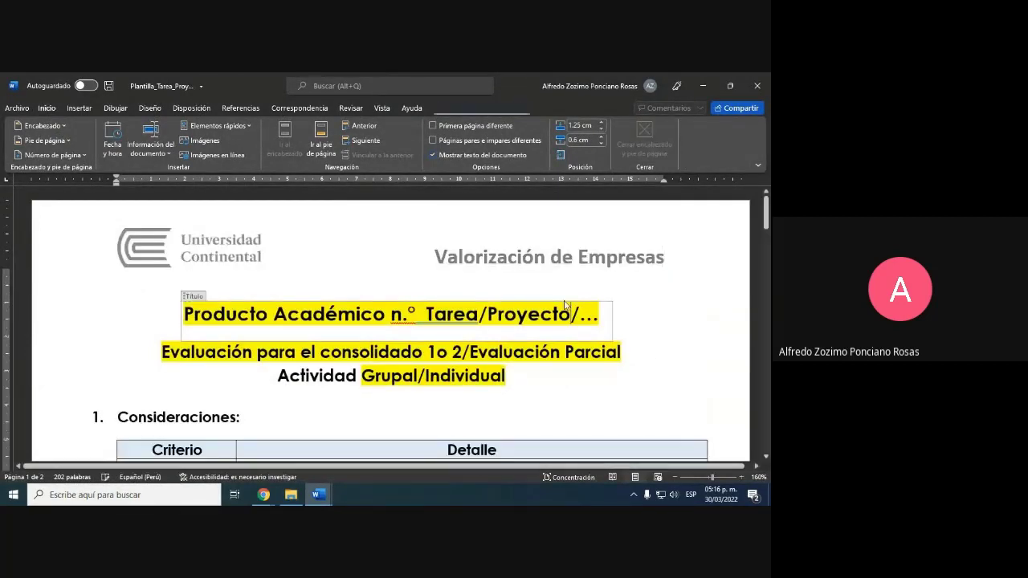
pyautogui.scroll(-2, 554, 341)
pyautogui.scroll(1, 554, 340)
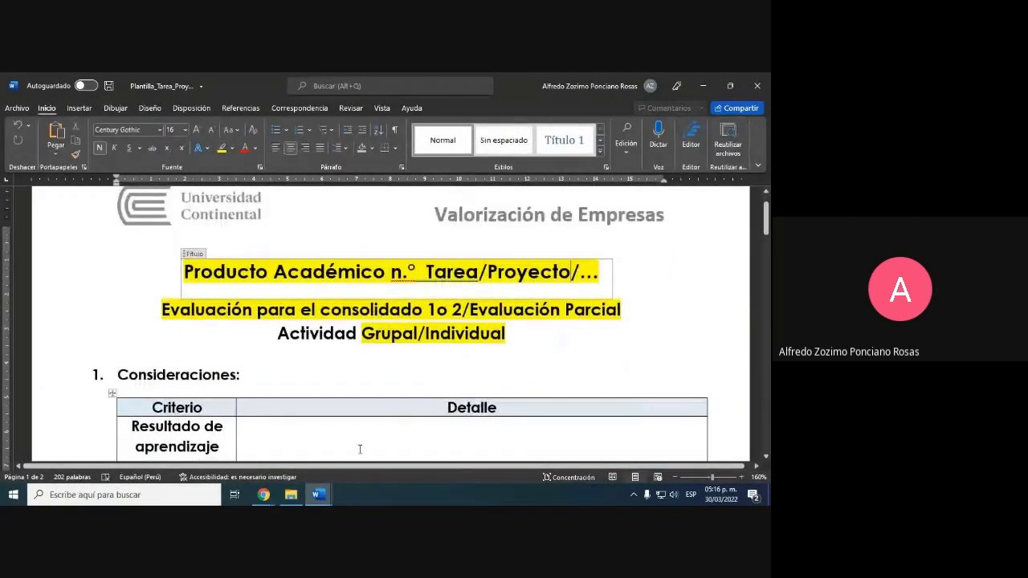
# Step: Consult the evaluation table in the Valorización de Empresas document and change the template's consolidado line to "Evaluación para el consolidado 1 (S1)"
pyautogui.click(319, 495)
pyautogui.click(308, 466)
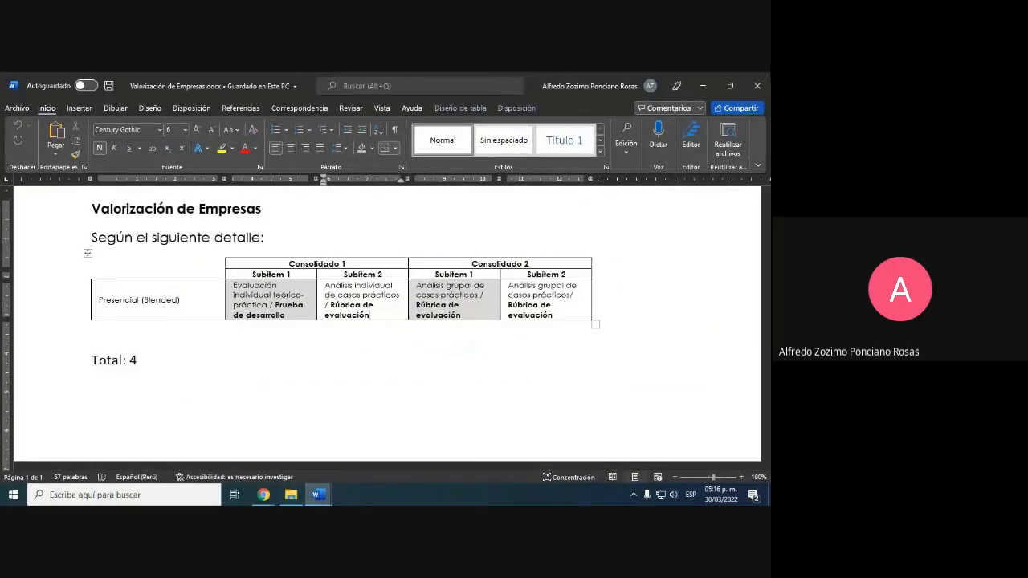
pyautogui.hotkey('alt', 'Tab')
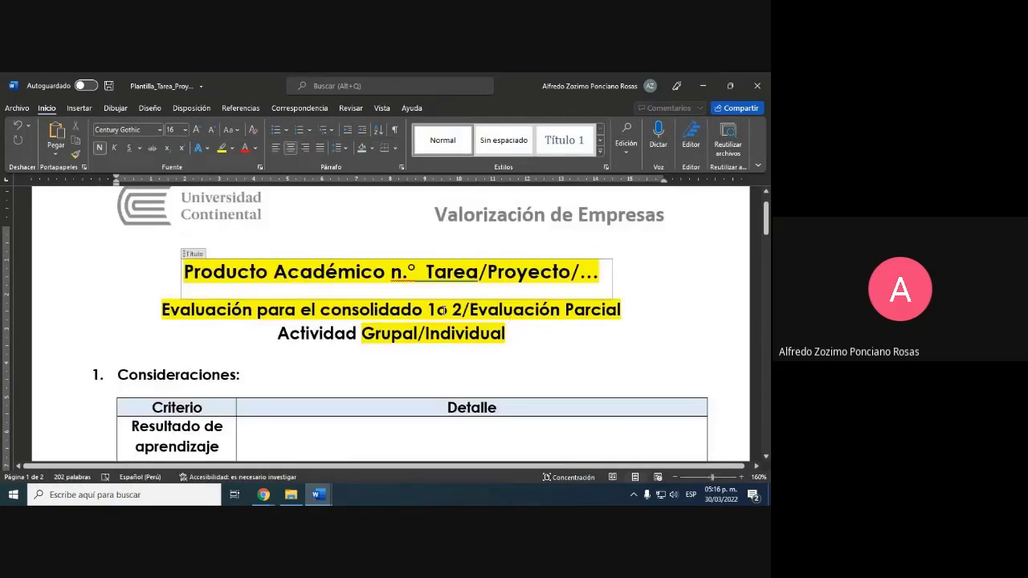
pyautogui.click(442, 311)
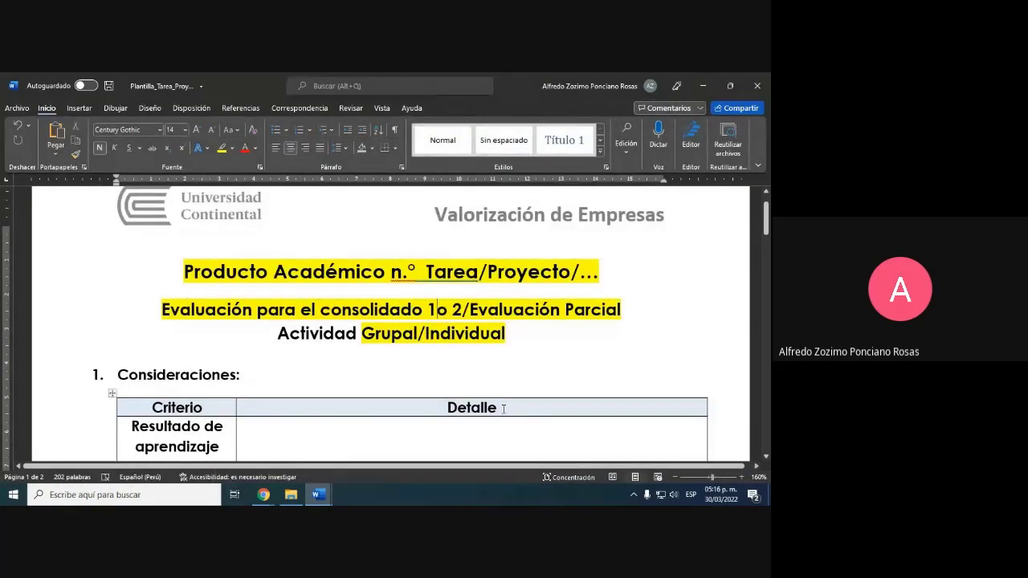
pyautogui.hotkey('shift', 'End')
pyautogui.press('Delete')
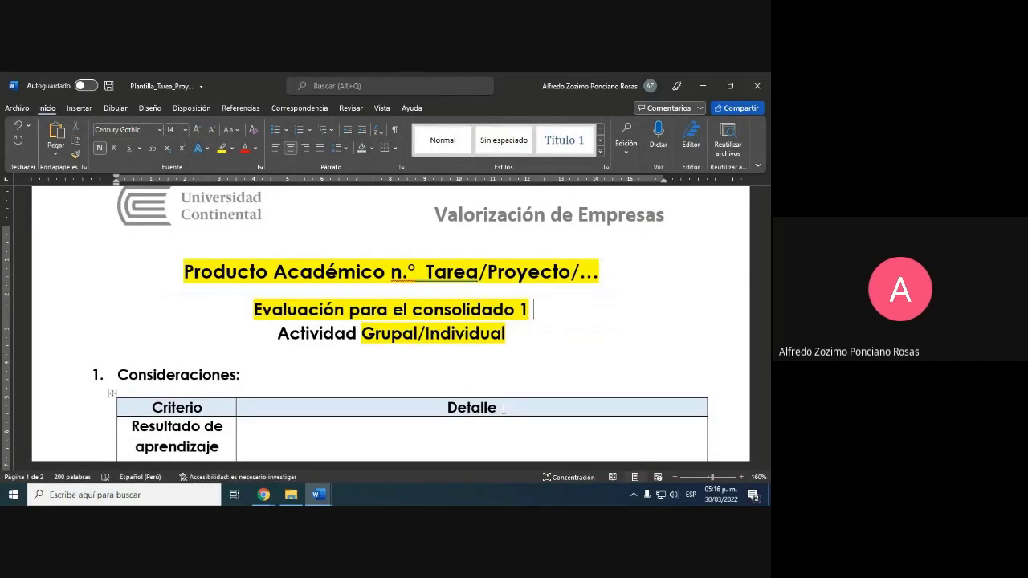
pyautogui.write('(S')
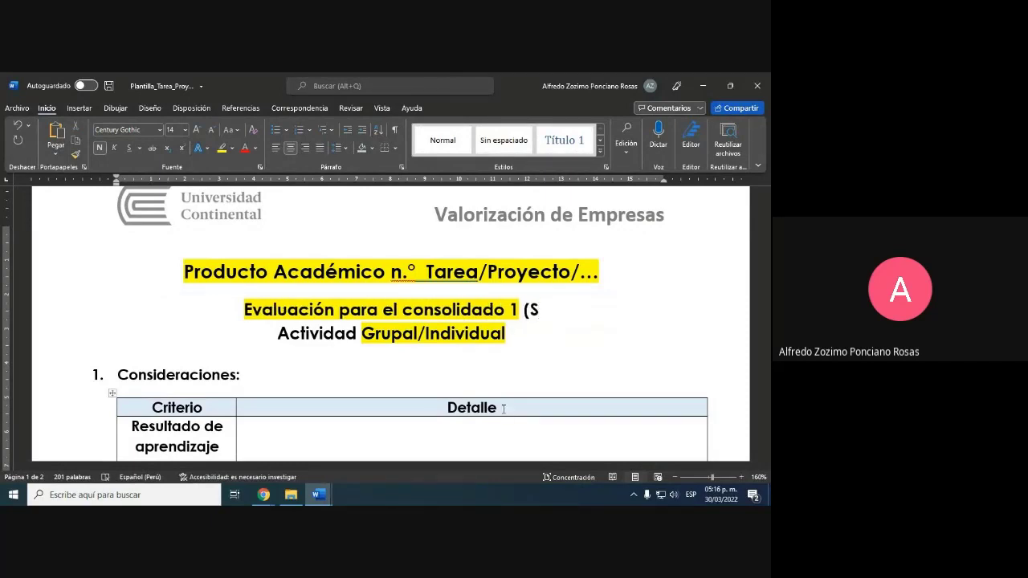
pyautogui.write('1')
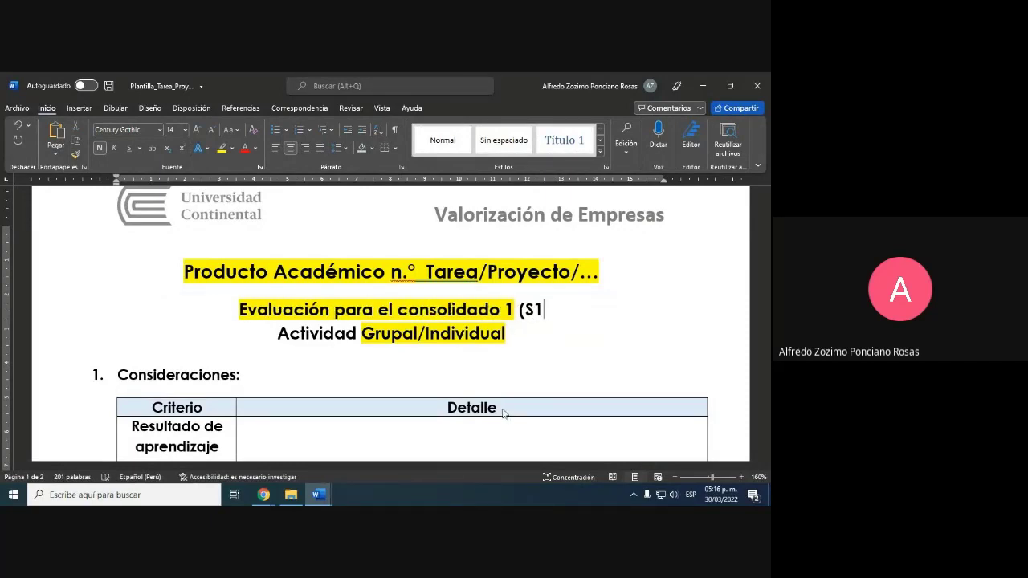
pyautogui.write(')')
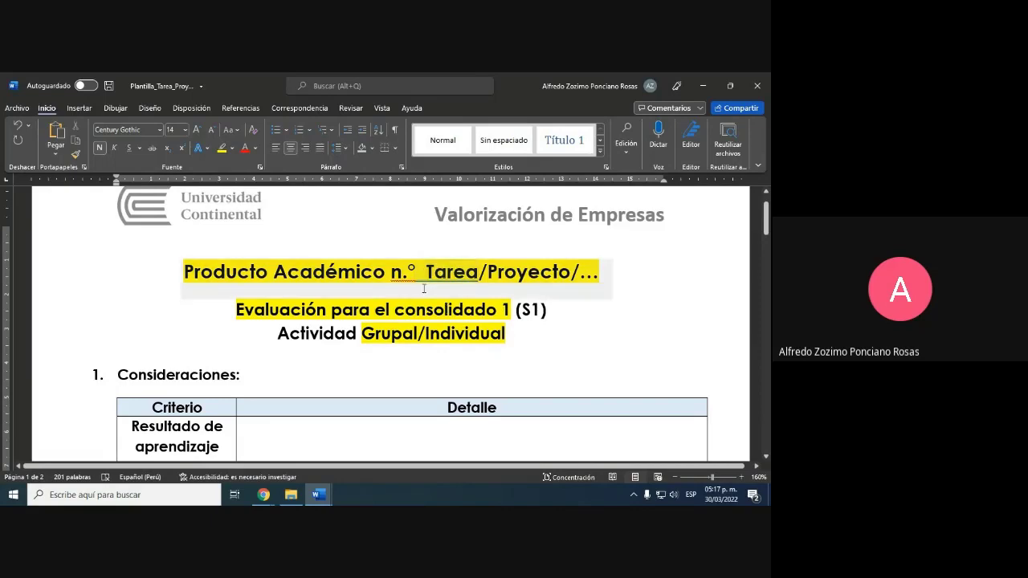
# Step: Check the Subítem 1 activity type in the evaluation document and reduce the template's activity line to "Actividad Individual"
pyautogui.hotkey('alt', 'Tab')
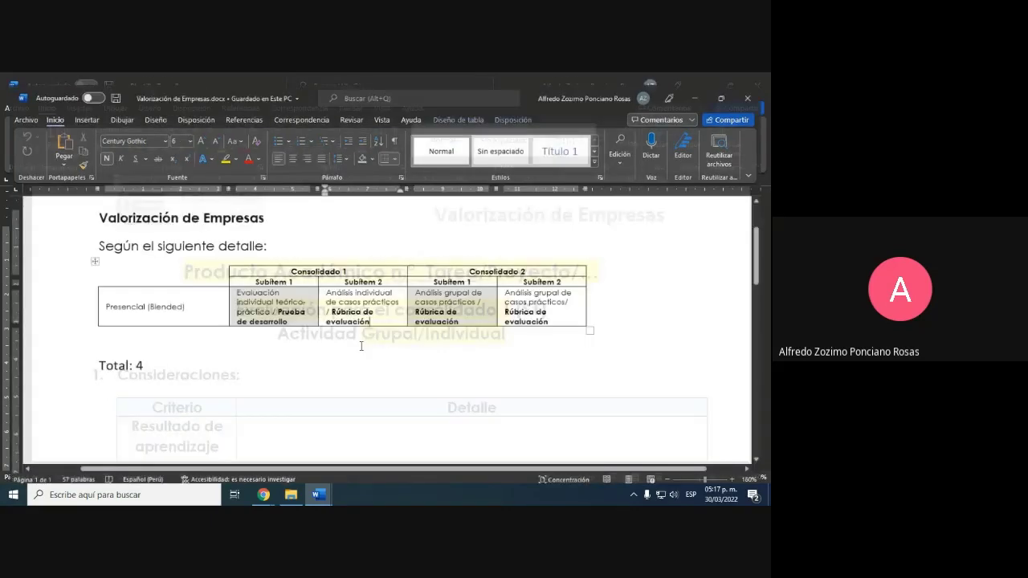
pyautogui.hotkey('alt', 'Tab')
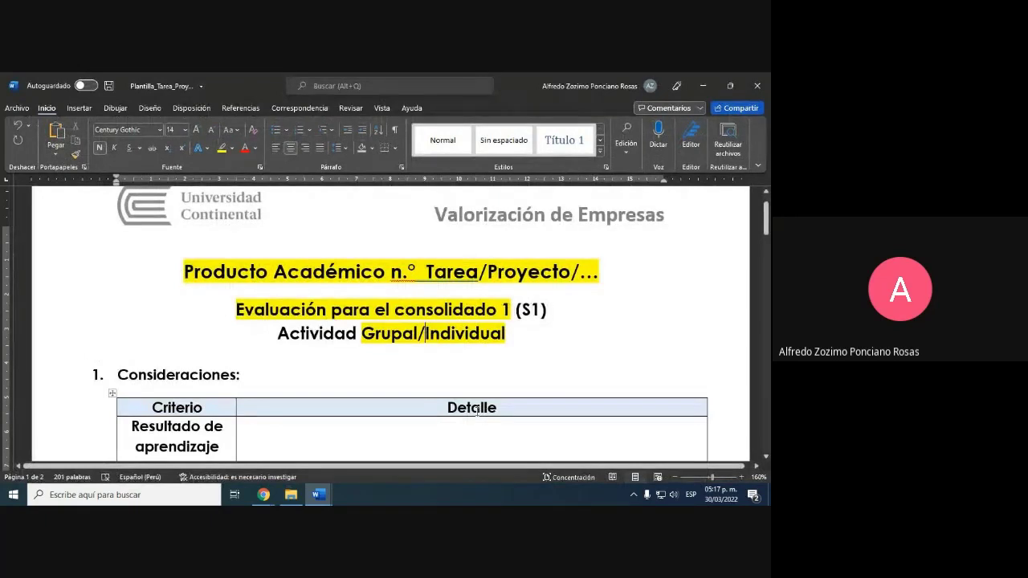
pyautogui.hotkey('ctrl', 'shift', 'Left')
pyautogui.hotkey('ctrl', 'shift', 'Left')
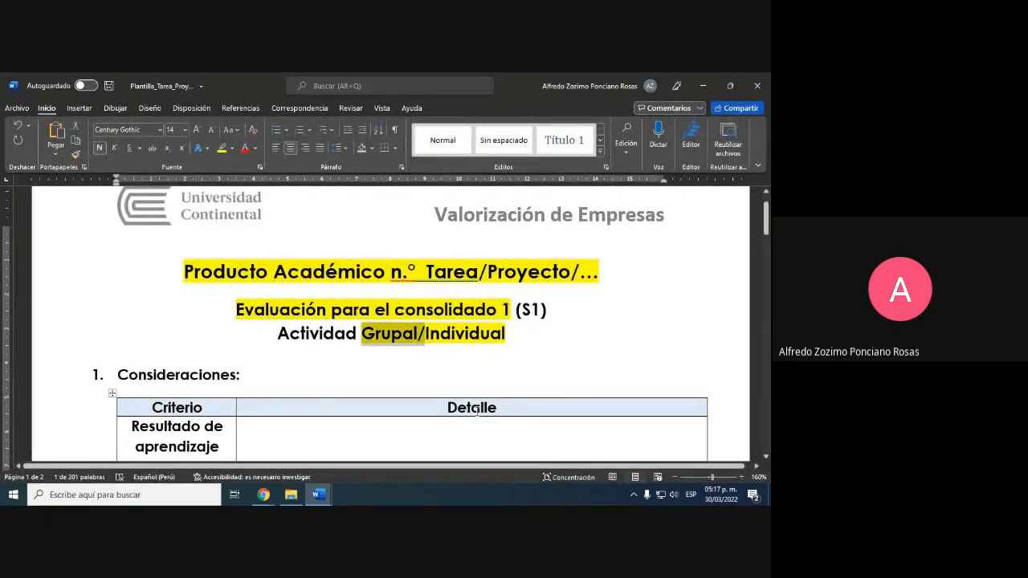
pyautogui.press('BackSpace')
# Step: Replace the template's title with "Evaluación individual teórico- práctica", copied from Consolidado 1 Subítem 1 in the evaluation document, as text only
pyautogui.press('Up')
pyautogui.press('Up')
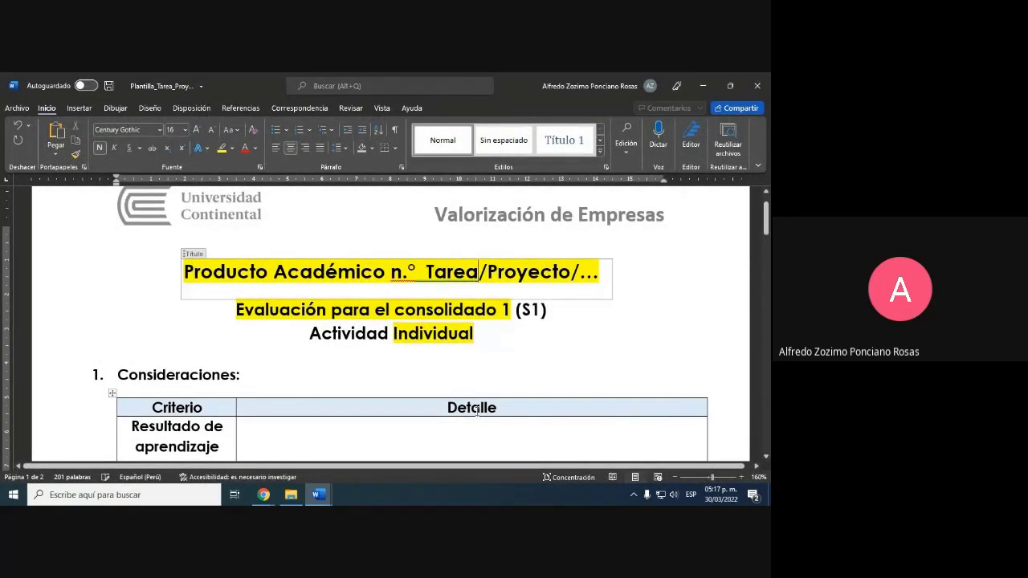
pyautogui.hotkey('alt', 'Tab')
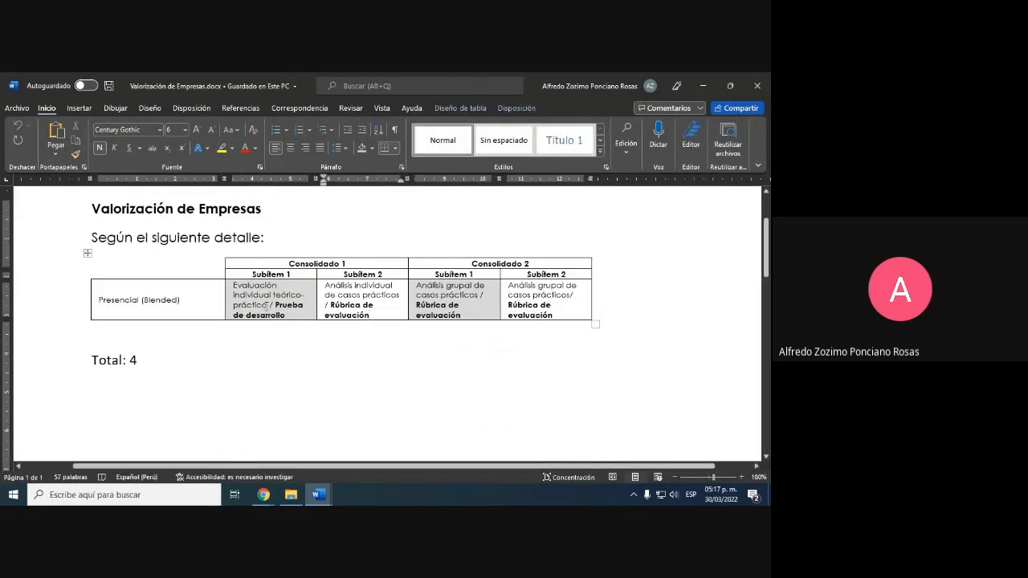
pyautogui.tripleClick(268, 305)
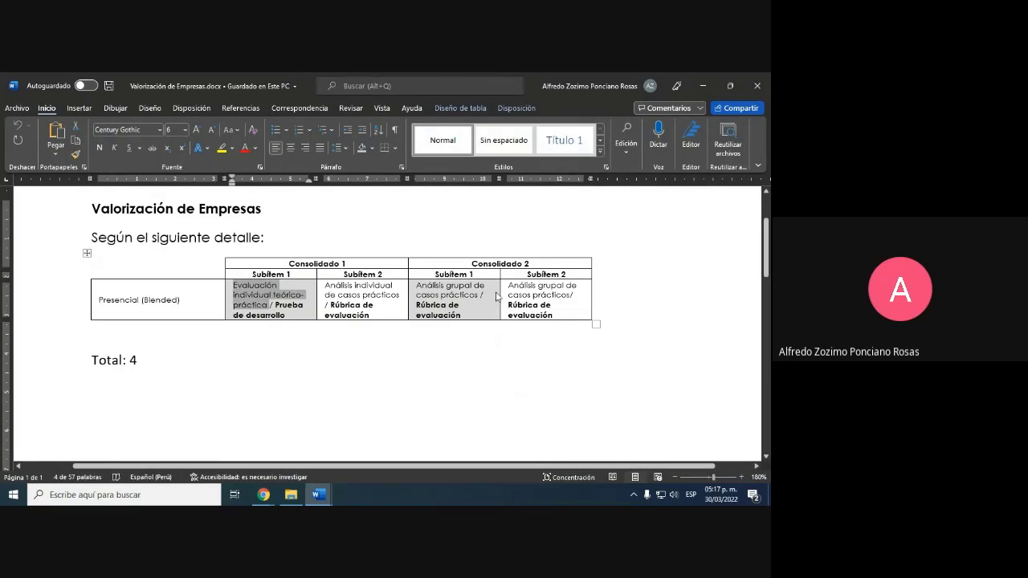
pyautogui.hotkey('alt', 'Tab')
pyautogui.moveTo(184, 275); pyautogui.dragTo(599, 289)
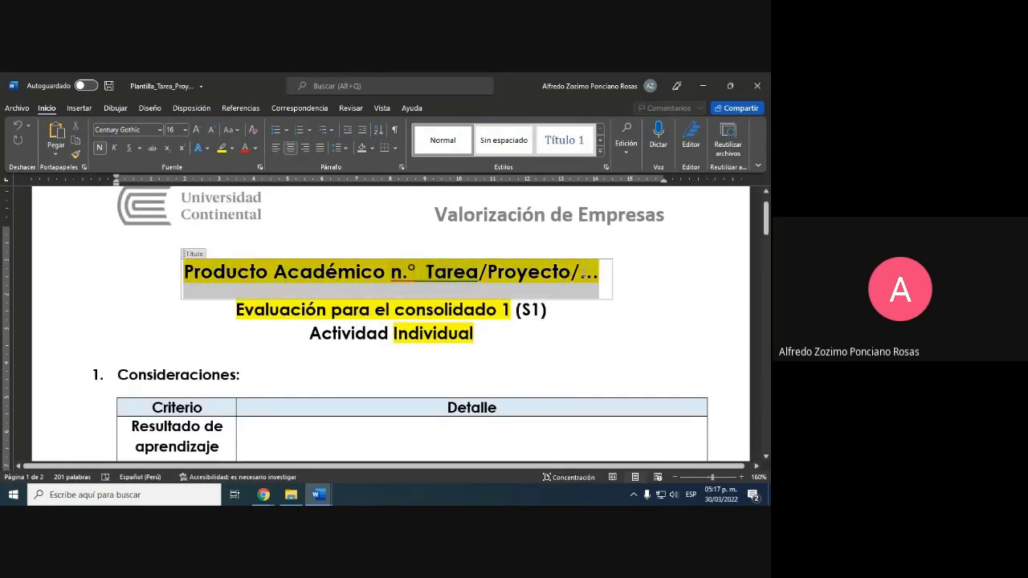
pyautogui.rightClick(562, 278)
pyautogui.click(637, 339)
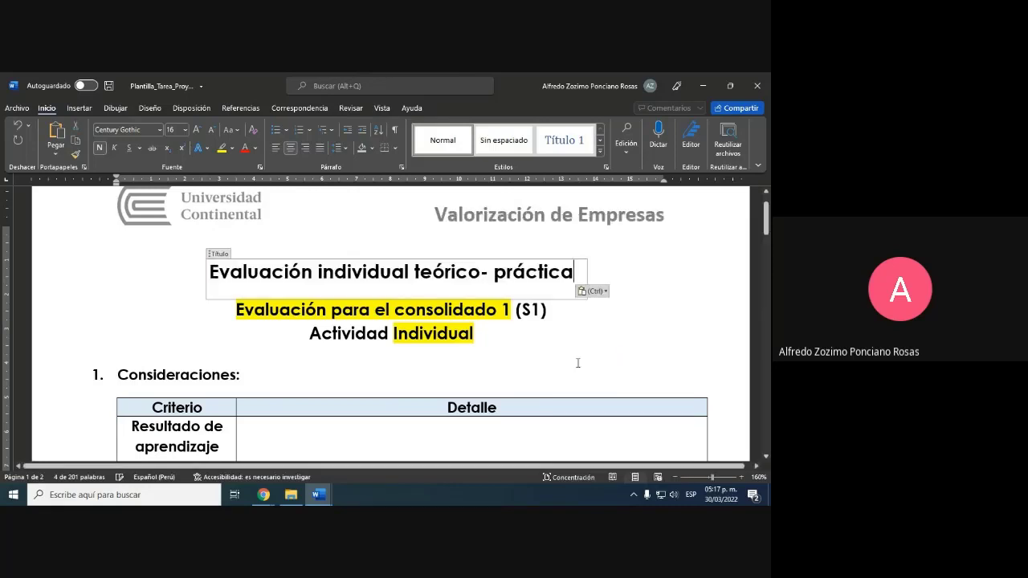
# Step: Recheck the instrument for Consolidado 1 Subítem 1 in the Valorización de Empresas document and return to the template
pyautogui.hotkey('alt', 'Tab')
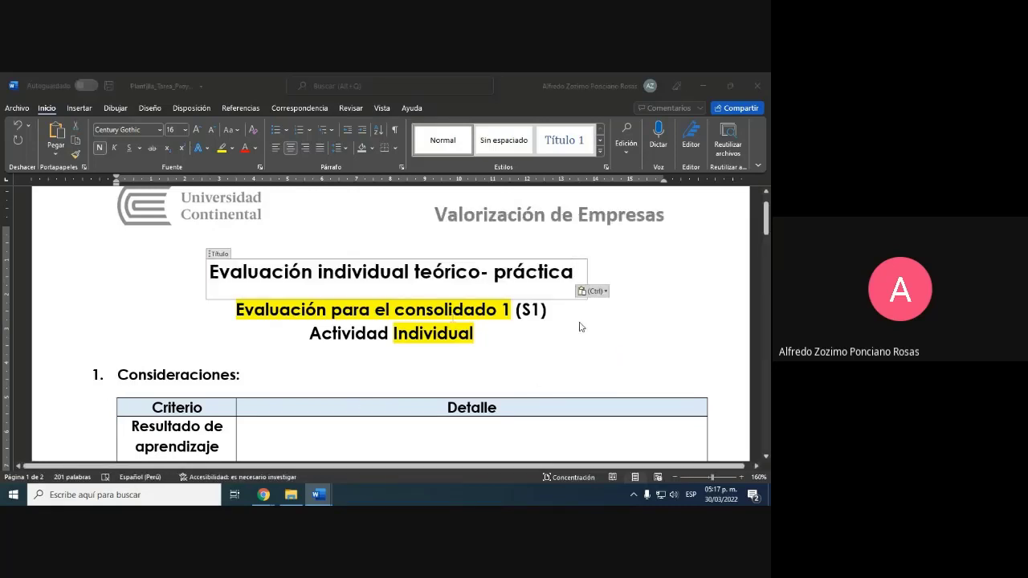
pyautogui.click(303, 315)
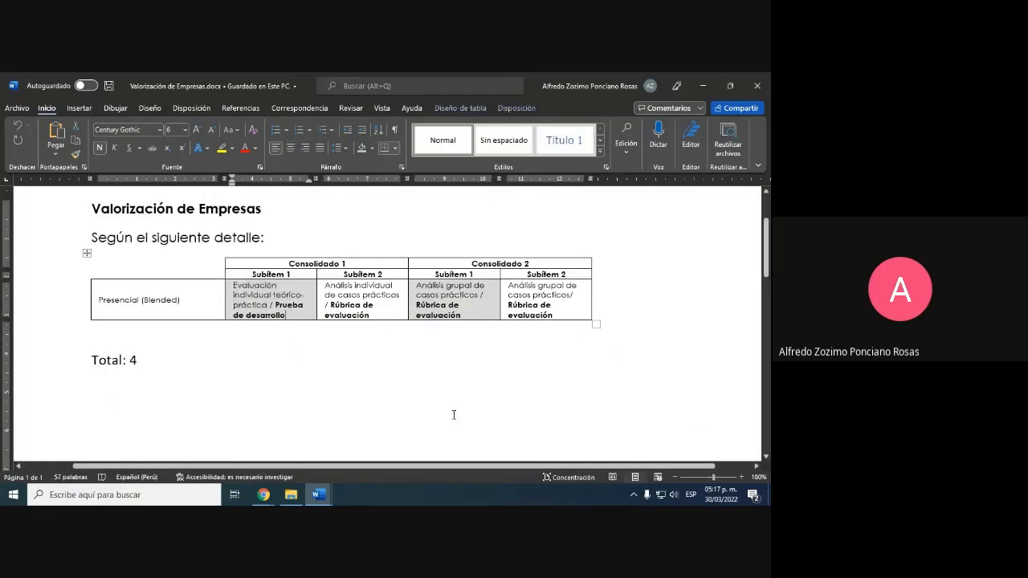
pyautogui.hotkey('alt', 'Tab')
pyautogui.hotkey('alt', 'Tab')
pyautogui.hotkey('alt', 'Tab')
pyautogui.click(546, 363)
# Step: Locate the template's "Resultado de aprendizaje de la unidad" row and copy Unidad 1's learning outcome from the syllabus PDF in Chrome
pyautogui.scroll(-3, 518, 366)
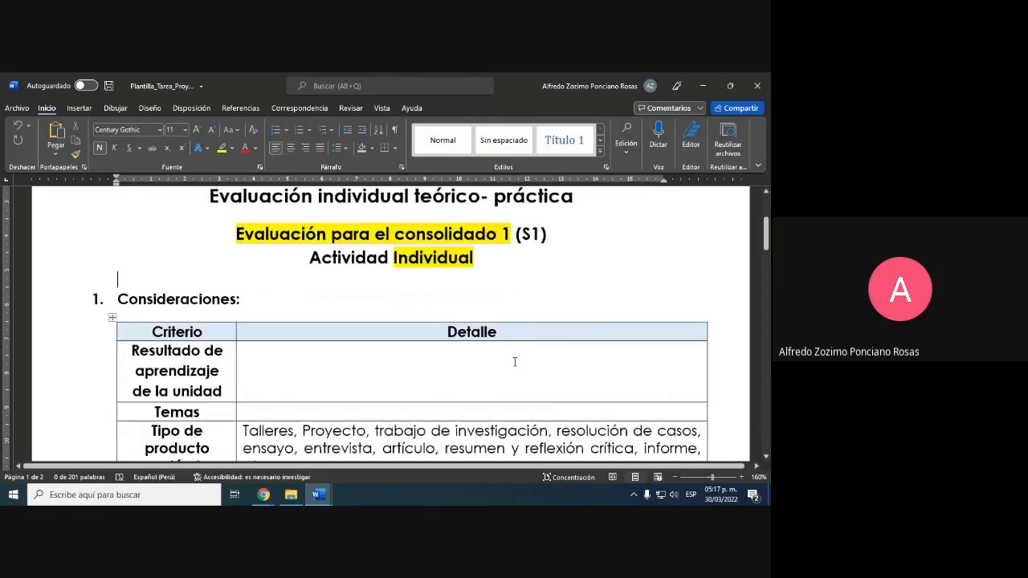
pyautogui.click(320, 260)
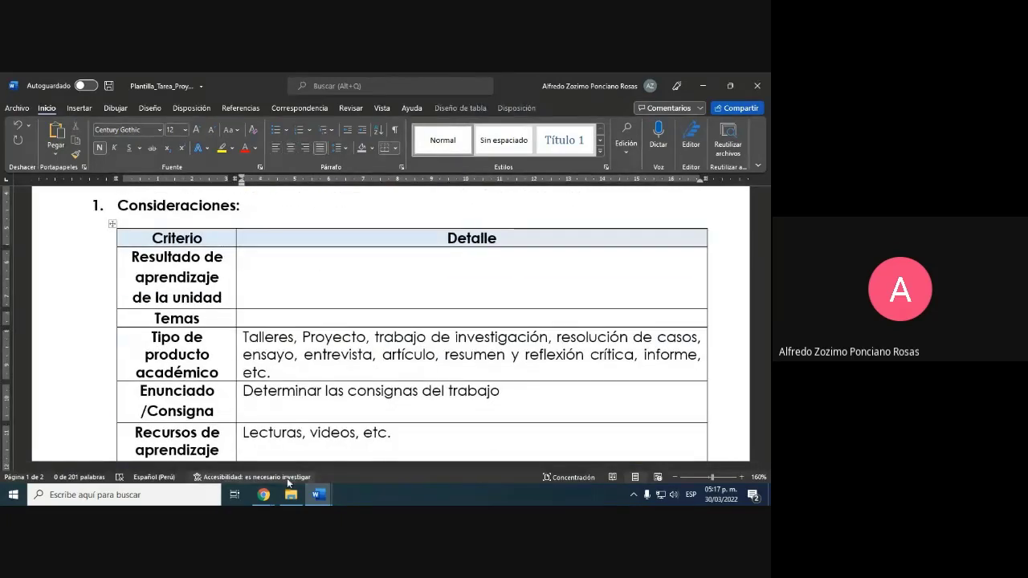
pyautogui.moveTo(264, 495)
pyautogui.click(223, 463)
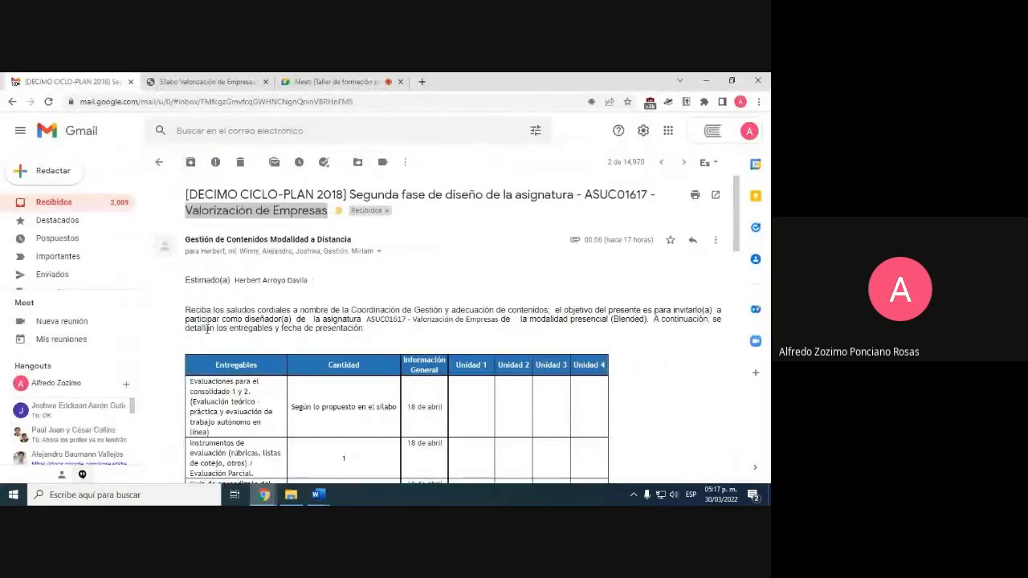
pyautogui.click(205, 81)
pyautogui.scroll(2, 426, 393)
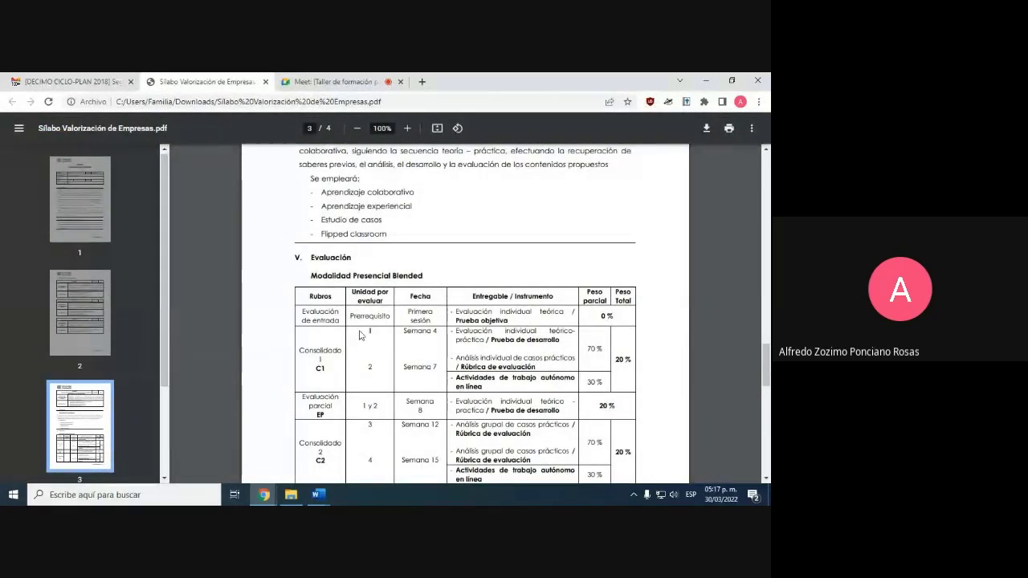
pyautogui.scroll(12, 419, 392)
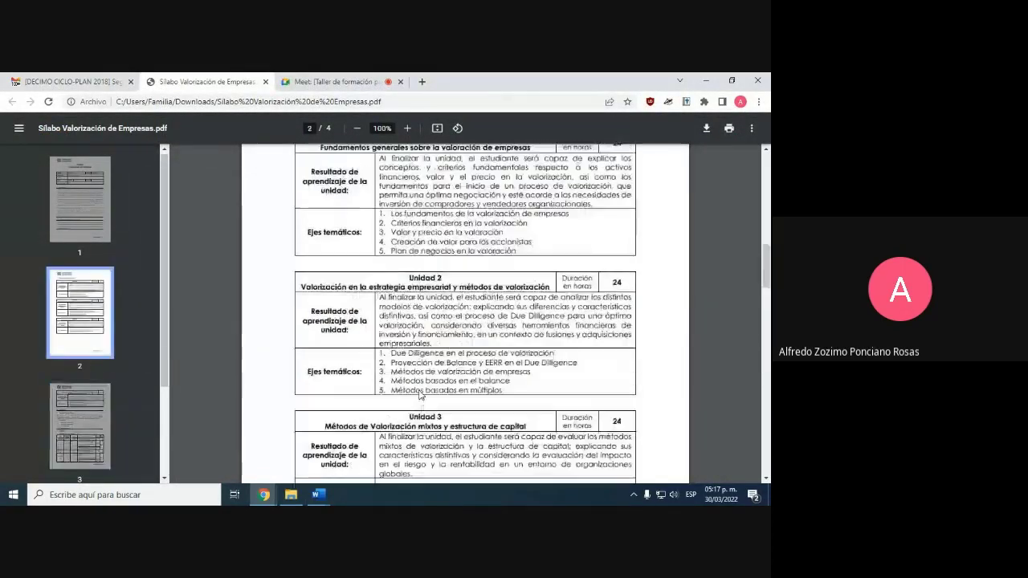
pyautogui.scroll(-1, 423, 387)
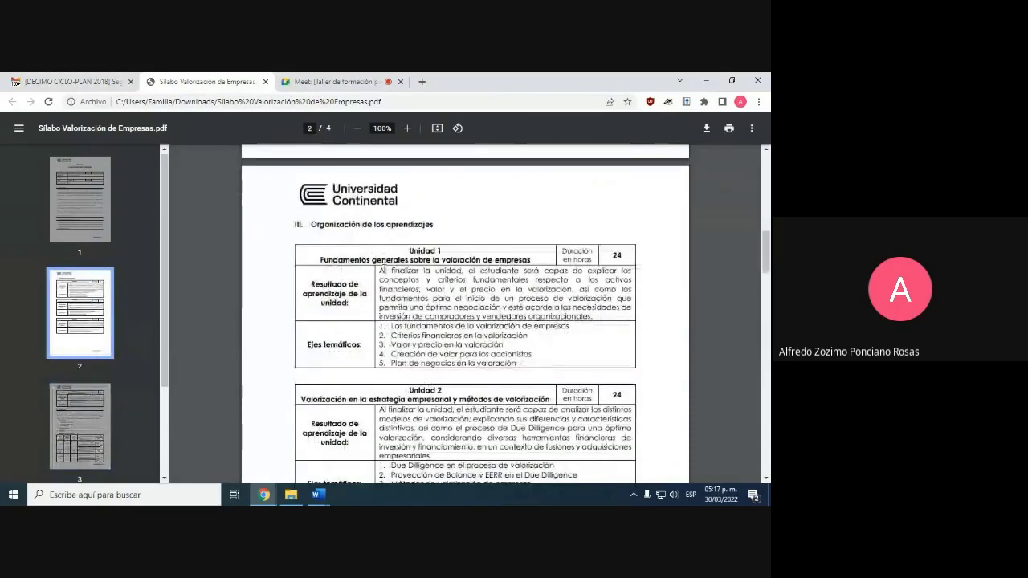
pyautogui.moveTo(382, 272); pyautogui.dragTo(602, 318)
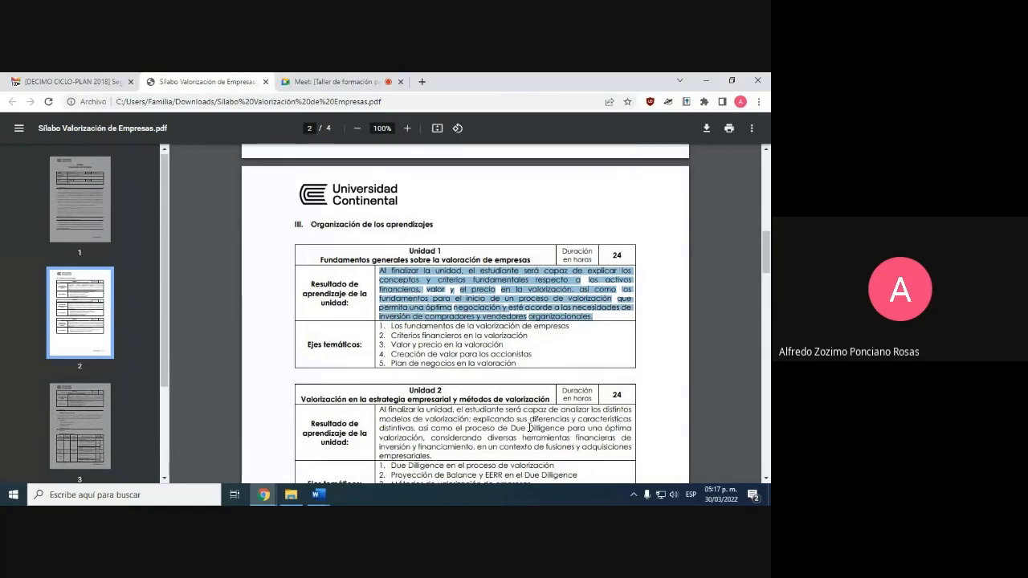
pyautogui.hotkey('ctrl', 'c')
# Step: Return to the Word template and paste Unidad 1's learning outcome as text only into the "Resultado de aprendizaje de la unidad" detail cell
pyautogui.click(319, 495)
pyautogui.rightClick(310, 257)
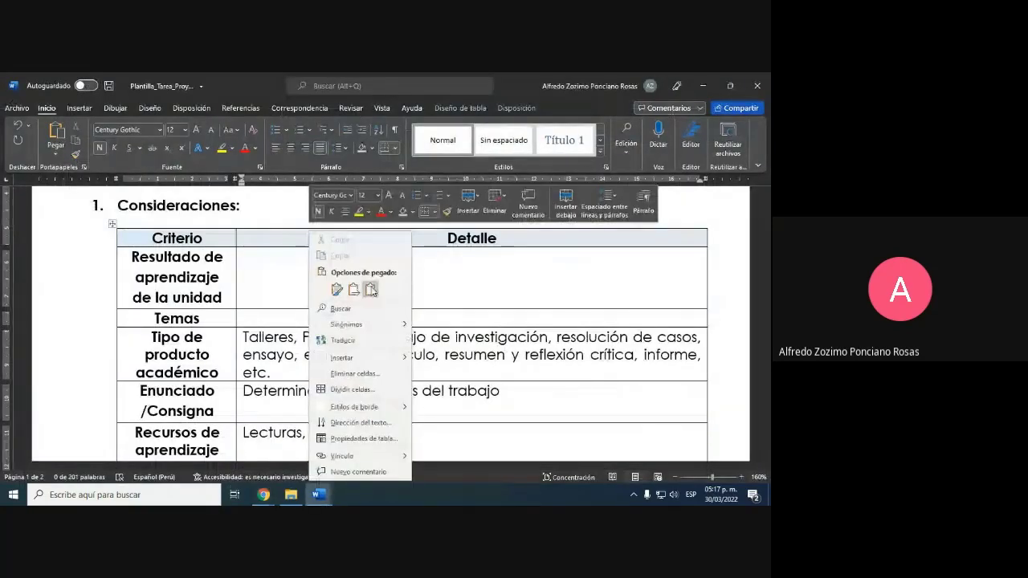
pyautogui.click(371, 290)
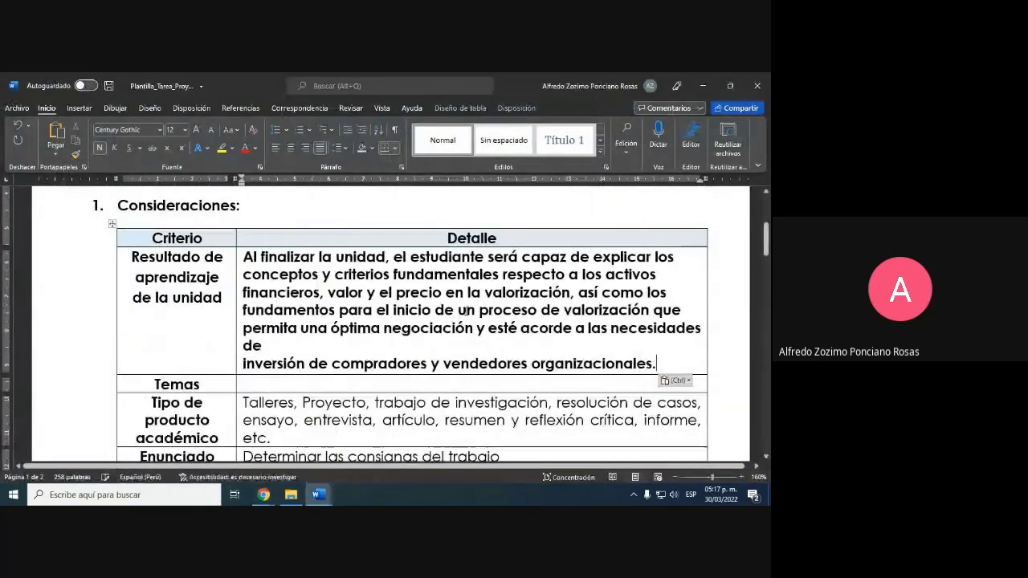
# Step: Show the formatting marks and remove the line-end paragraph breaks so the pasted learning outcome forms one continuous paragraph
pyautogui.click(399, 132)
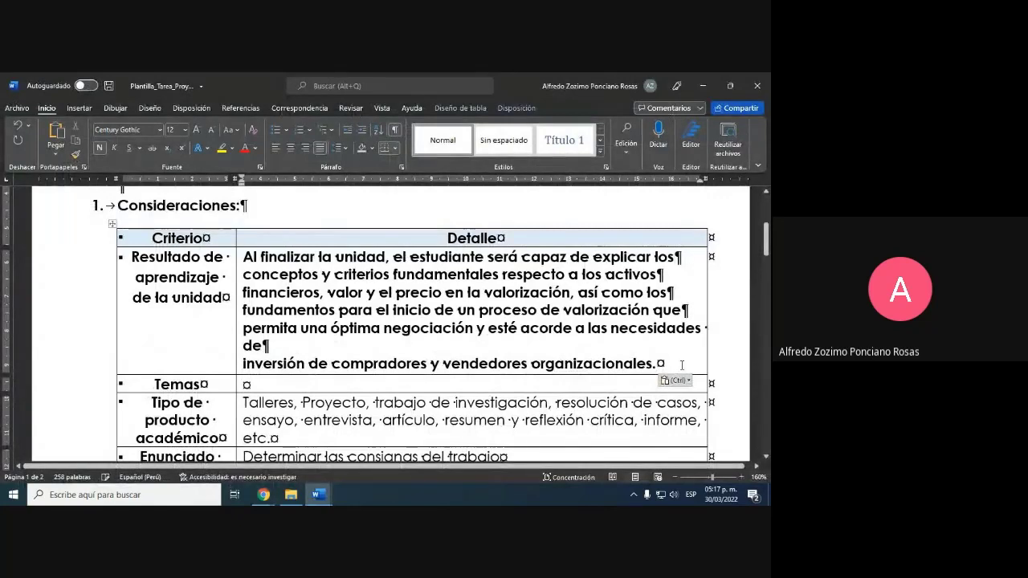
pyautogui.press('Delete')
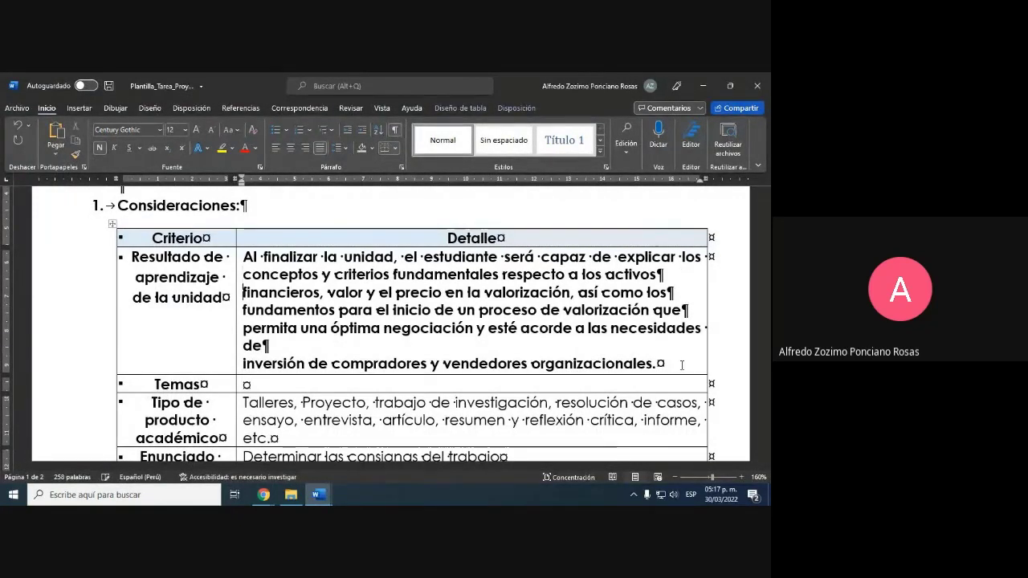
pyautogui.press('BackSpace')
pyautogui.press('Down')
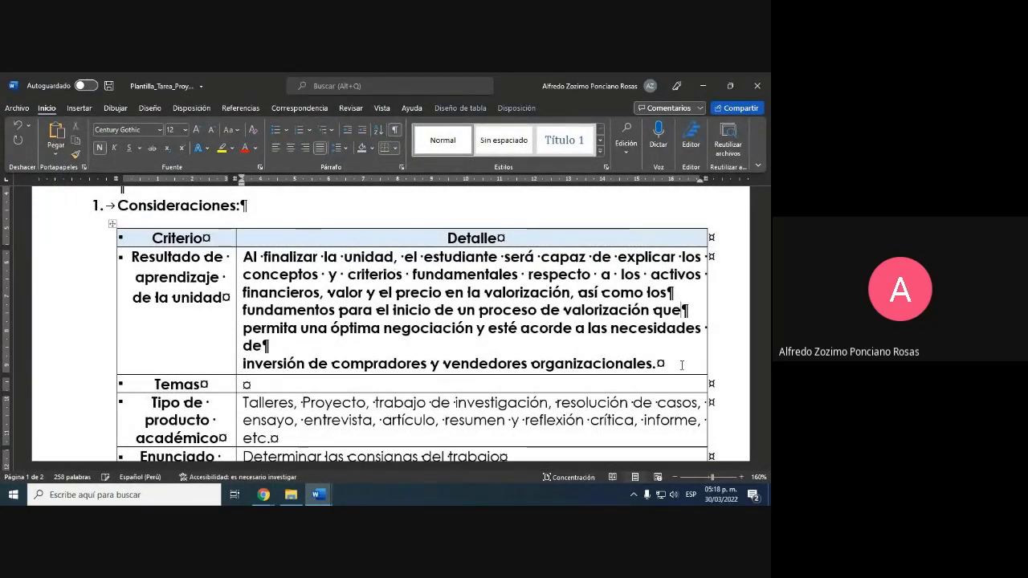
pyautogui.press('BackSpace')
pyautogui.press('Down')
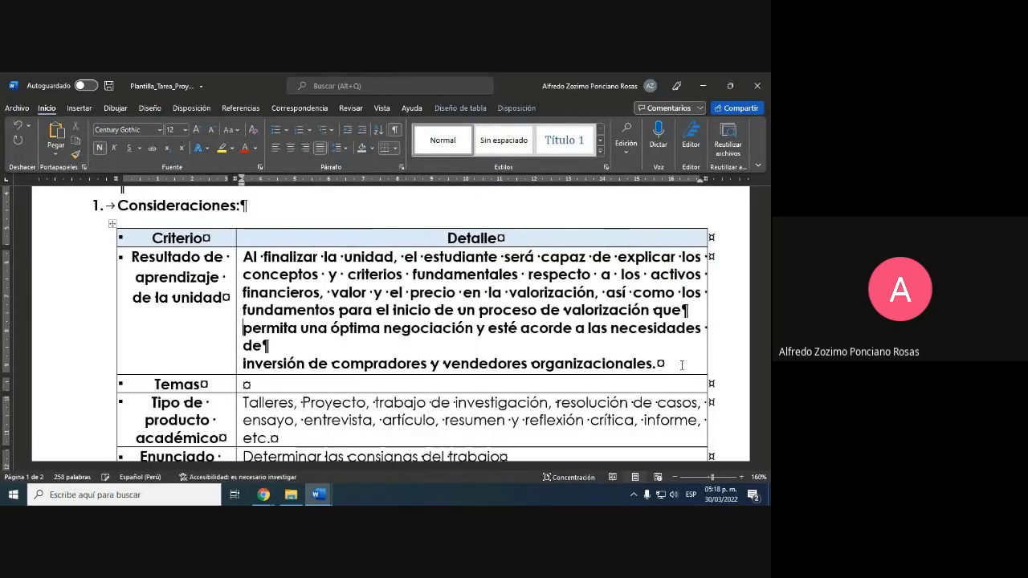
pyautogui.press('BackSpace')
pyautogui.press('Down')
pyautogui.press('Down')
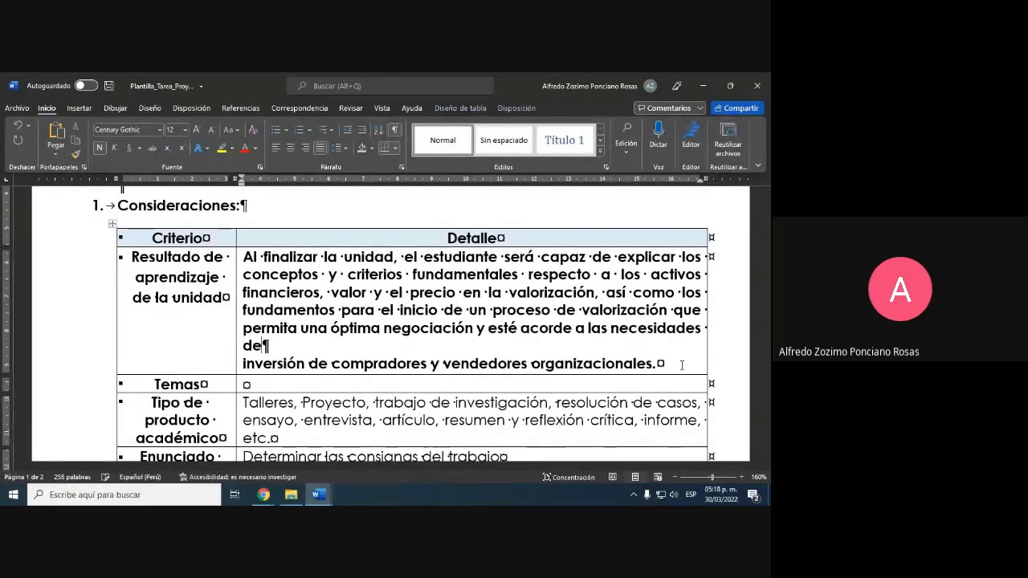
pyautogui.press('BackSpace')
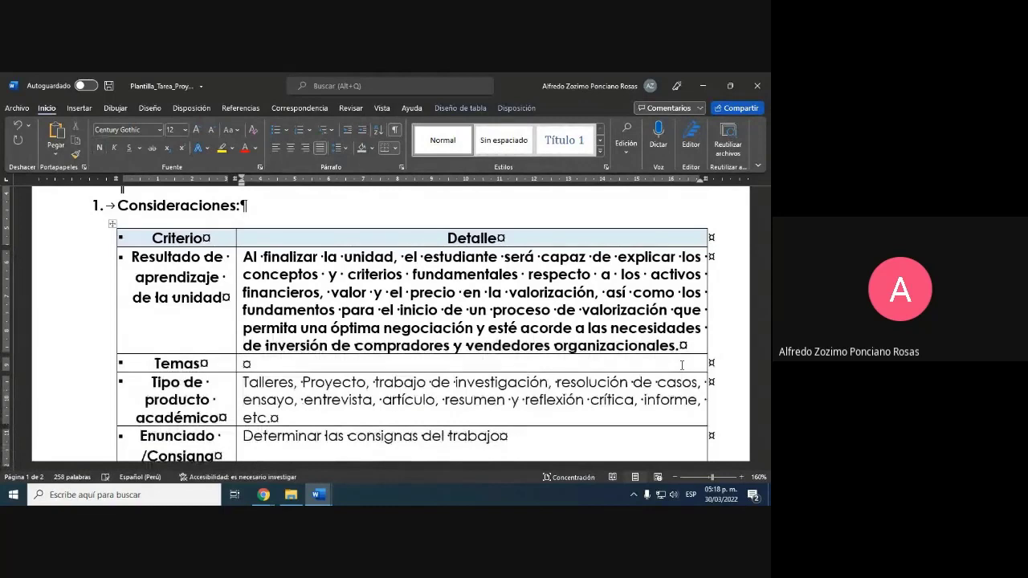
# Step: Switch to the syllabus PDF in Chrome and check the week and unit evaluated in Consolidado 1 against the units' Ejes temáticos
pyautogui.scroll(-3, 681, 366)
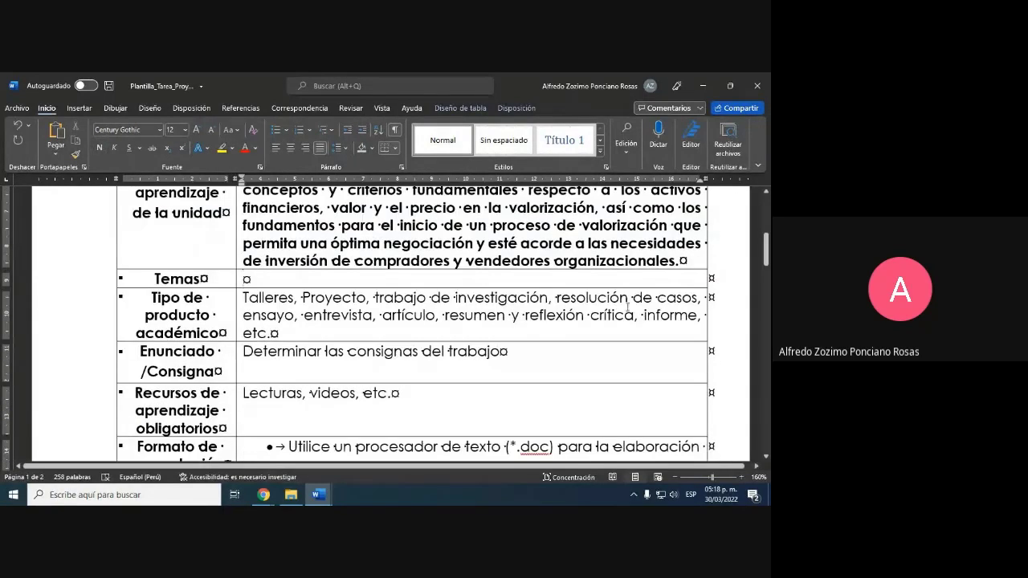
pyautogui.hotkey('alt', 'Tab')
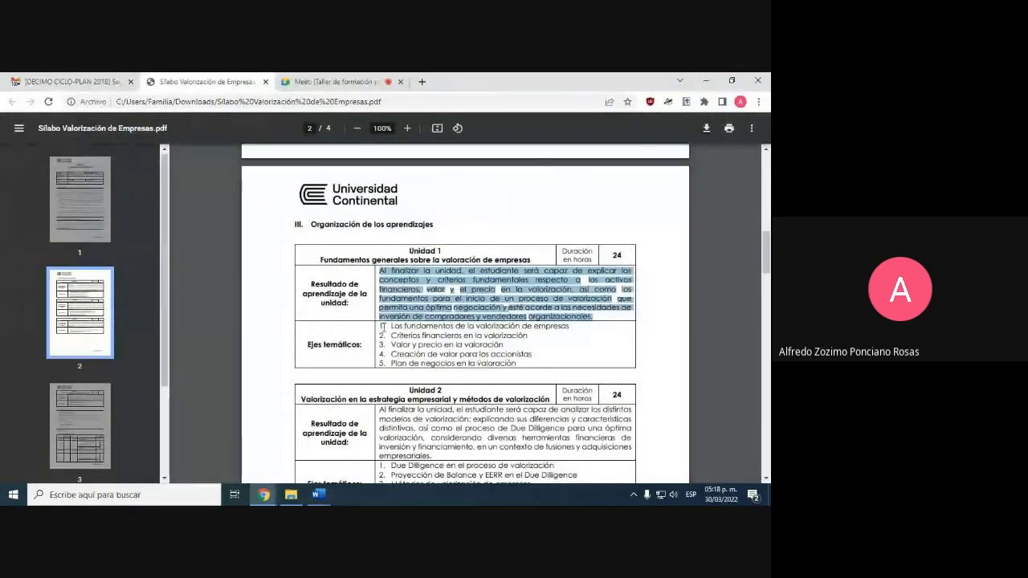
pyautogui.moveTo(382, 325); pyautogui.dragTo(532, 354)
pyautogui.scroll(-4, 574, 390)
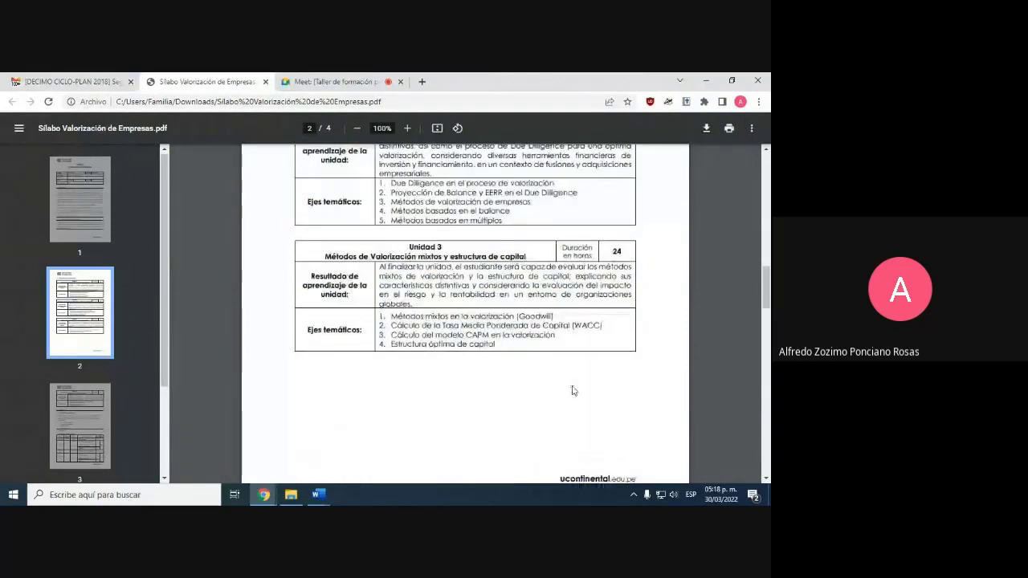
pyautogui.scroll(4, 574, 389)
pyautogui.scroll(-15, 450, 281)
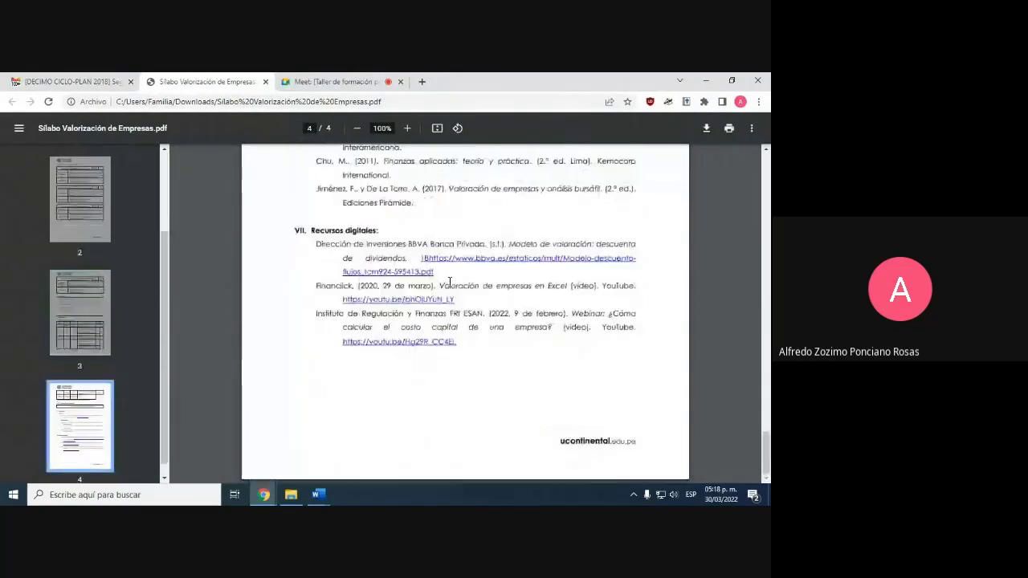
pyautogui.scroll(10, 450, 281)
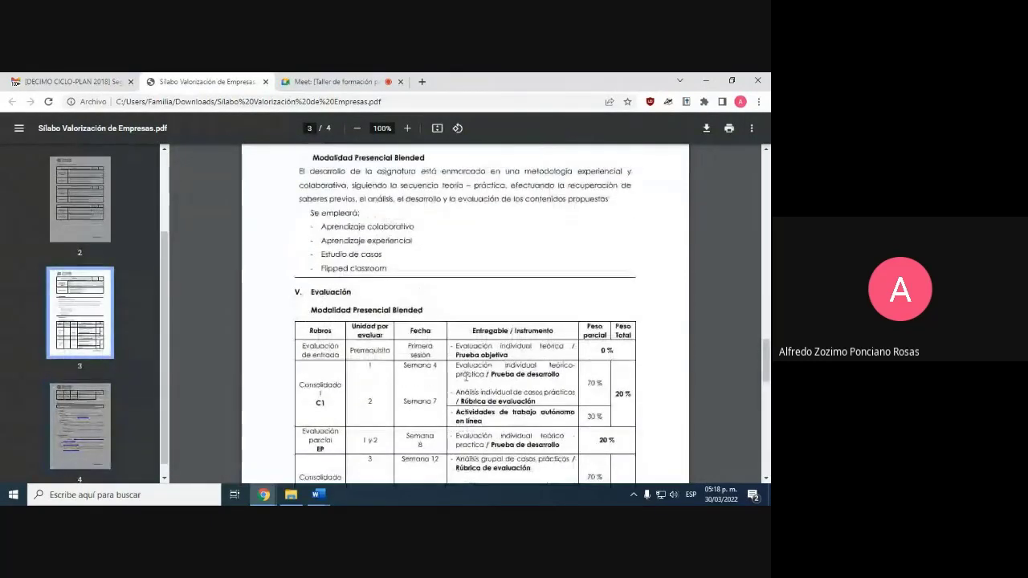
pyautogui.moveTo(438, 365); pyautogui.dragTo(404, 366)
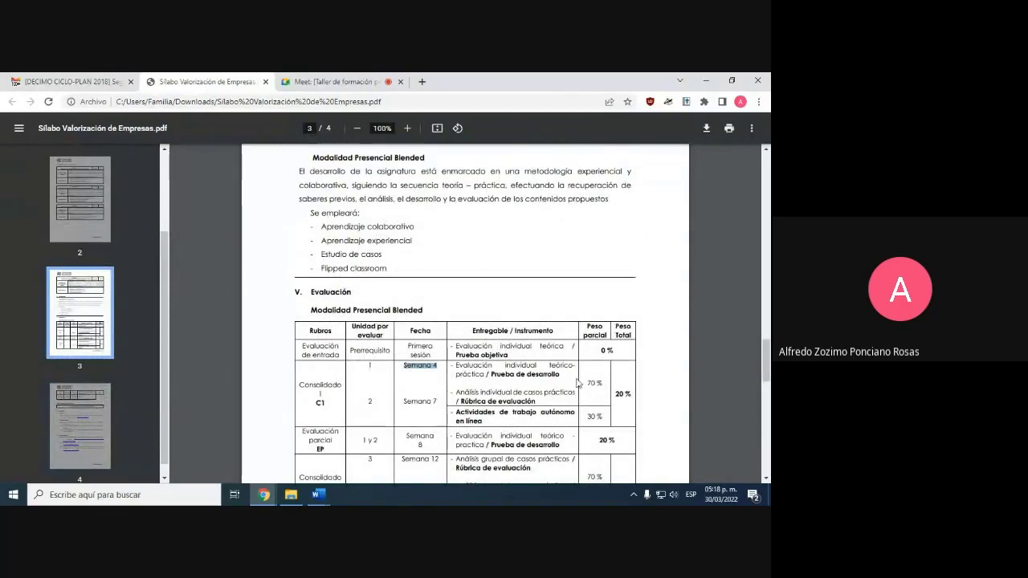
pyautogui.scroll(10, 577, 383)
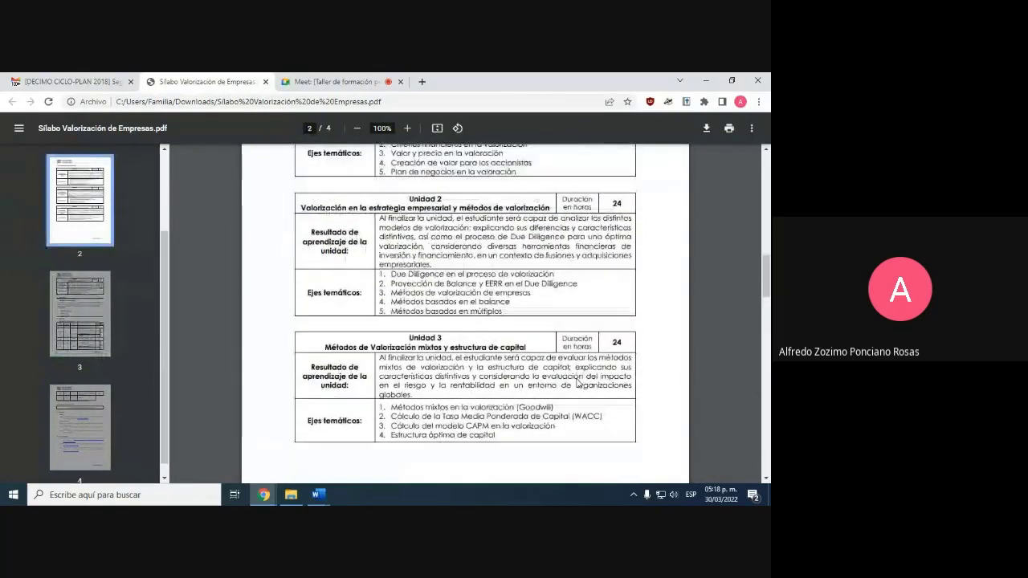
pyautogui.scroll(4, 577, 383)
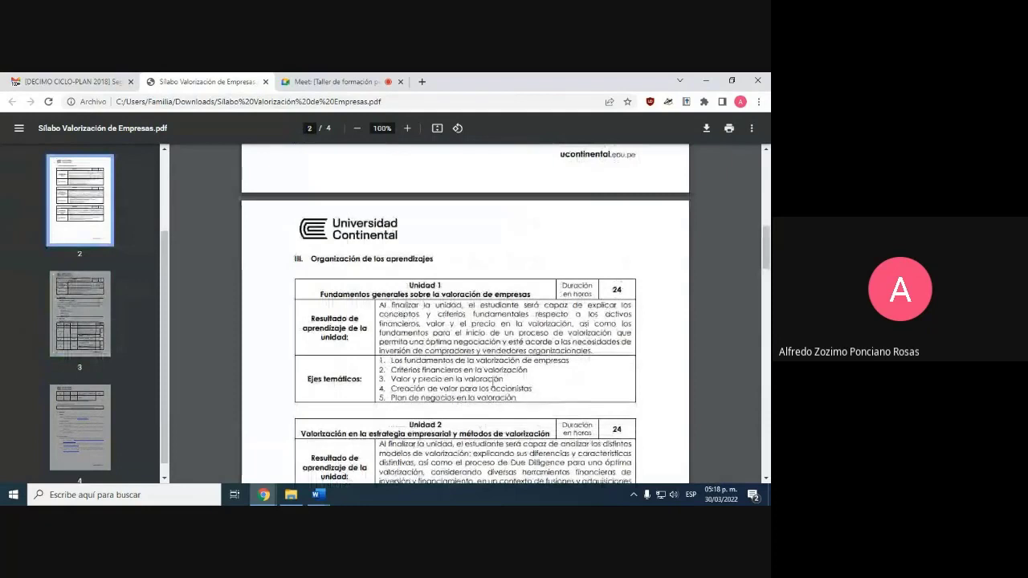
# Step: Select and copy all five Ejes temáticos of Unidad 1 in the syllabus
pyautogui.moveTo(504, 377); pyautogui.dragTo(584, 384)
pyautogui.click(558, 393)
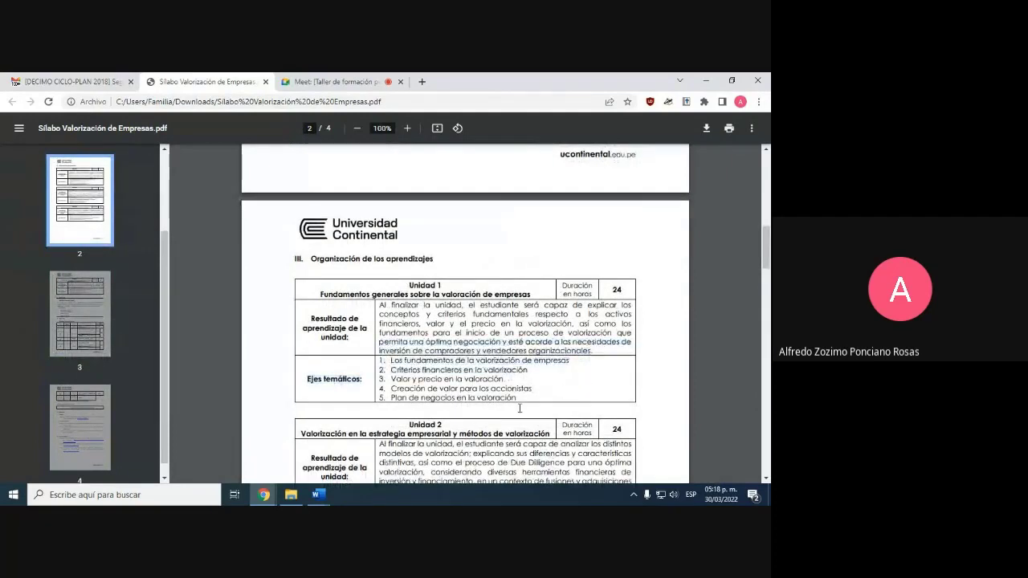
pyautogui.moveTo(503, 380); pyautogui.dragTo(379, 360)
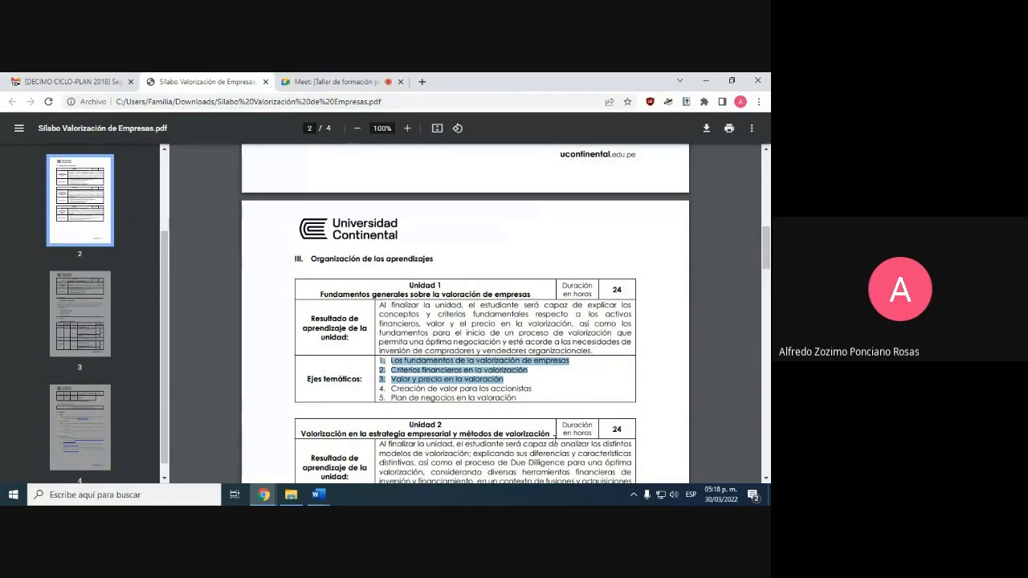
pyautogui.moveTo(532, 394); pyautogui.dragTo(393, 361)
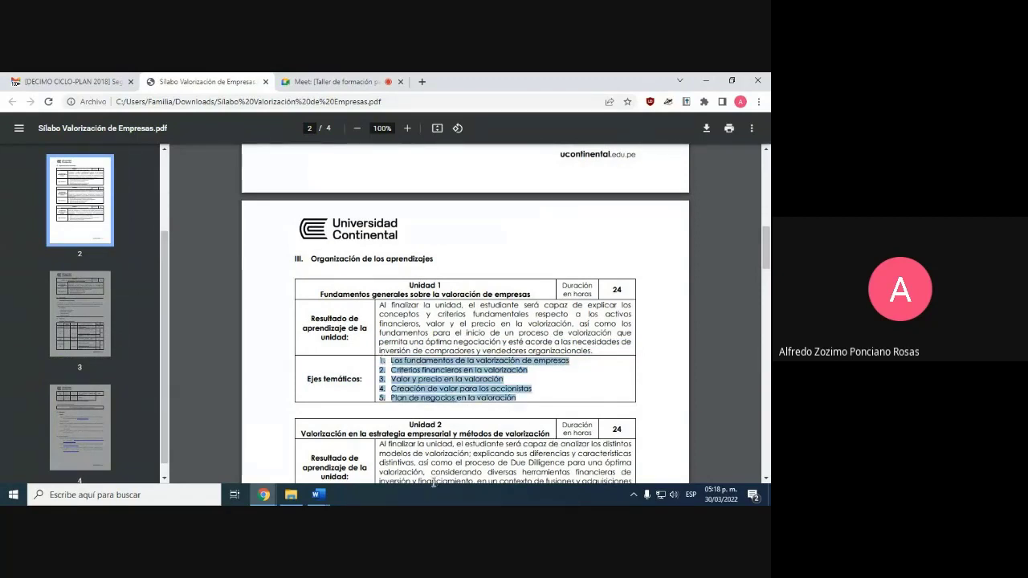
# Step: Return to the Word template and paste Unidad 1's five topics as text only into the "Temas" detail cell
pyautogui.hotkey('alt', 'Tab')
pyautogui.rightClick(273, 277)
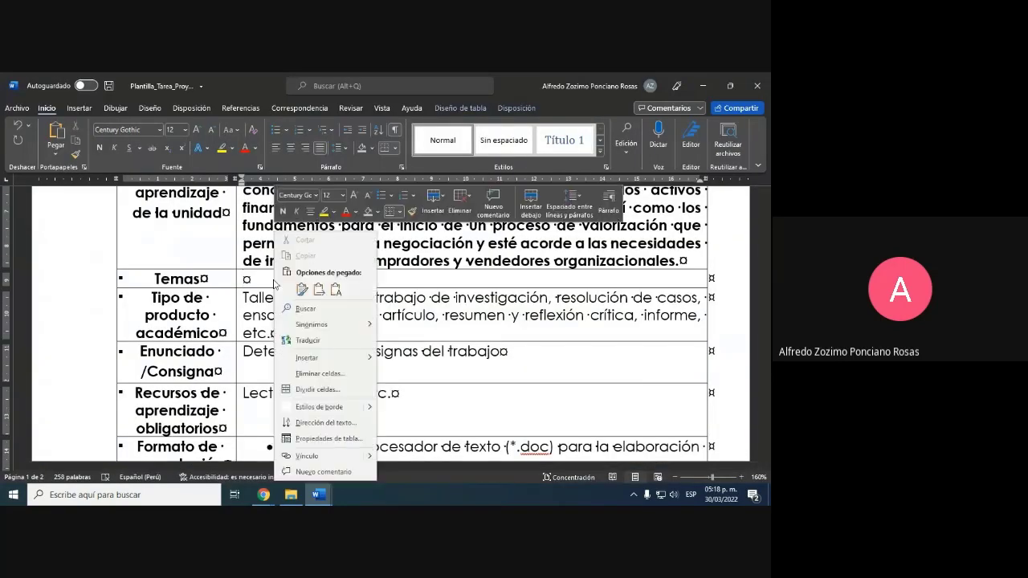
pyautogui.click(336, 289)
pyautogui.scroll(-2, 542, 339)
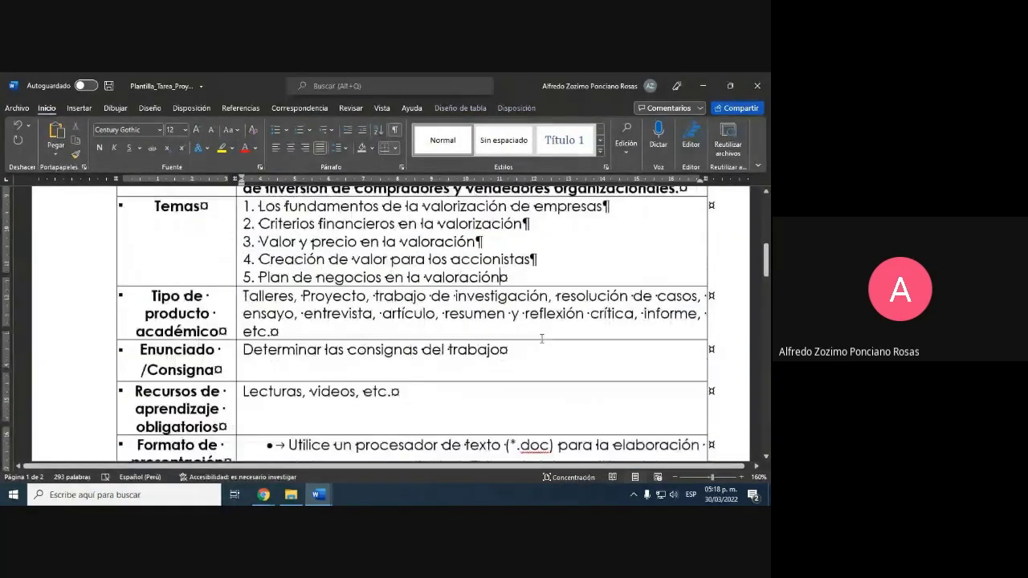
# Step: Open the Valorización de Empresas document and copy "Prueba de desarrollo" from Consolidado 1 Subítem 1
pyautogui.scroll(10, 384, 335)
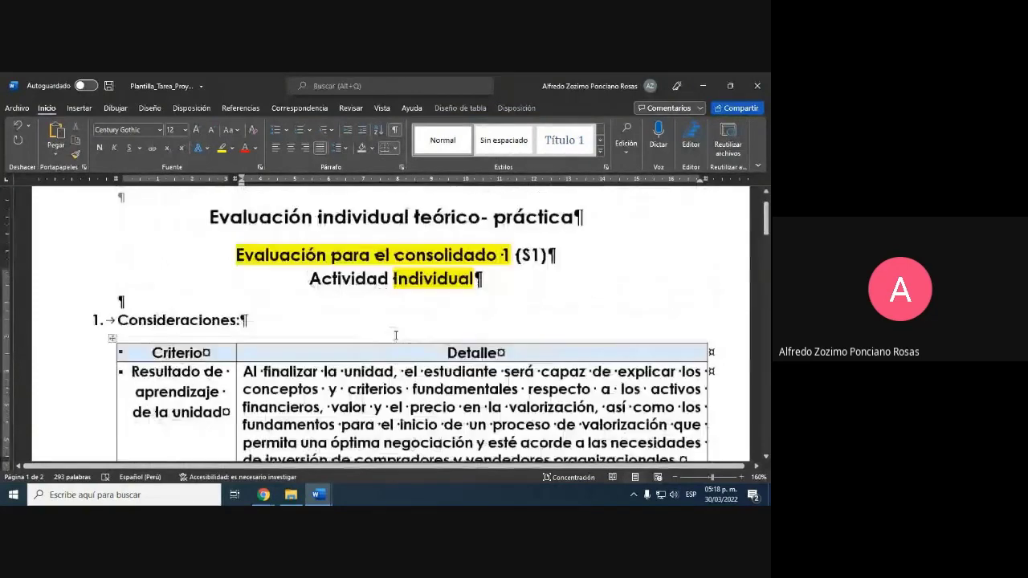
pyautogui.scroll(-2, 397, 336)
pyautogui.scroll(-1, 397, 336)
pyautogui.click(319, 495)
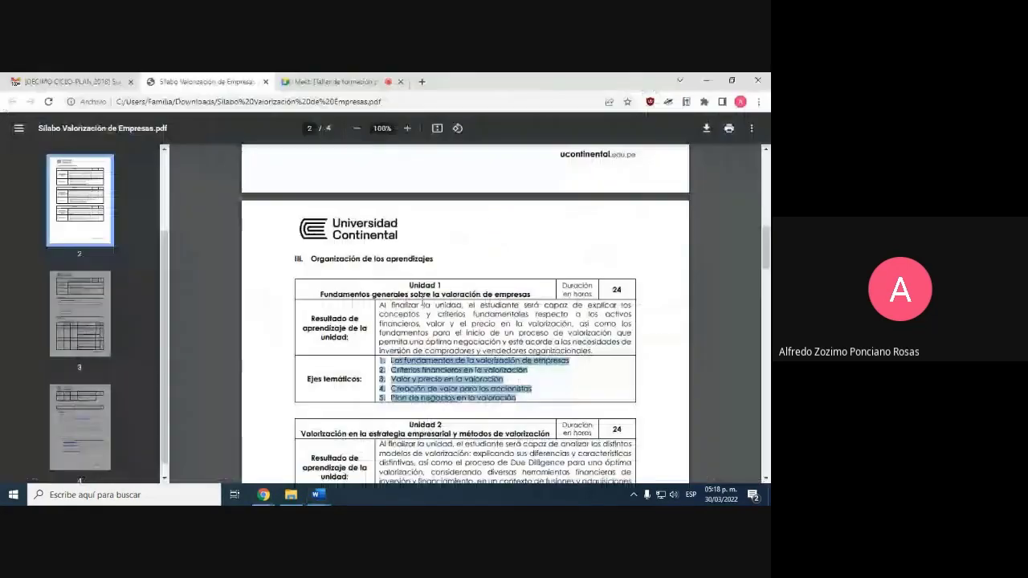
pyautogui.moveTo(319, 495)
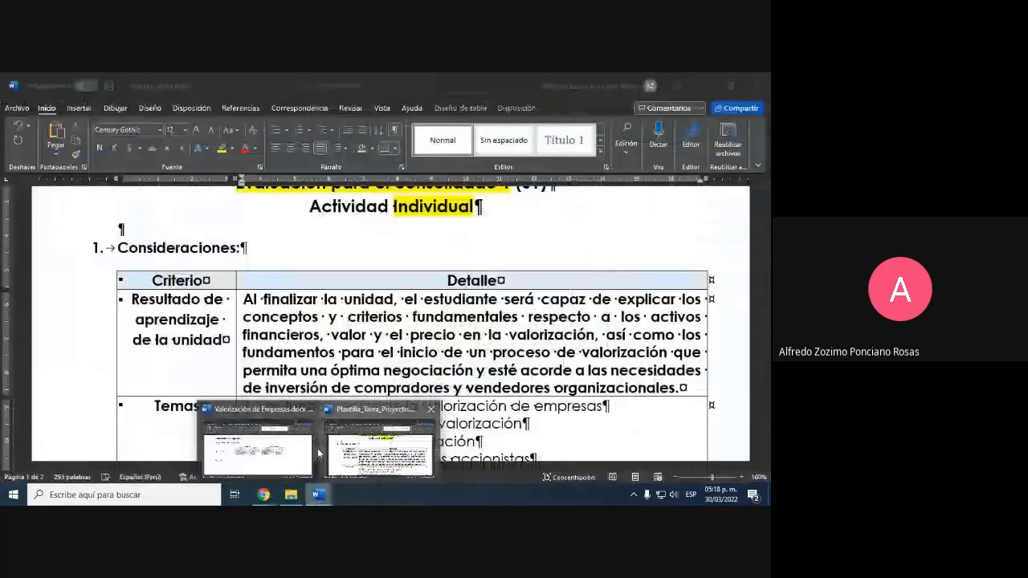
pyautogui.click(261, 441)
pyautogui.moveTo(274, 305); pyautogui.dragTo(286, 314)
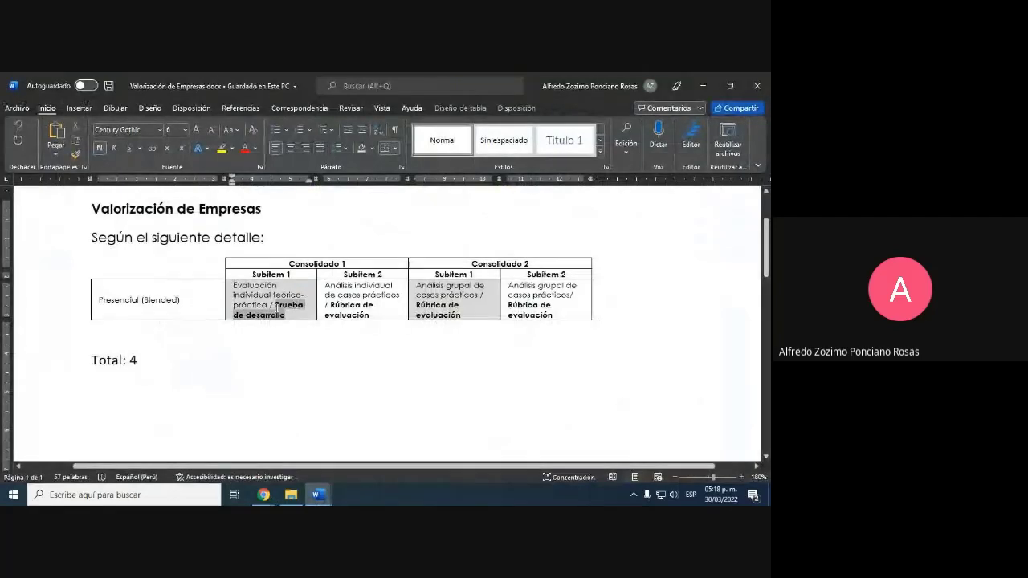
# Step: Return to the template and replace the "Tipo de producto académico" placeholder text with the copied "Prueba de desarrollo" as text only
pyautogui.hotkey('alt', 'Tab')
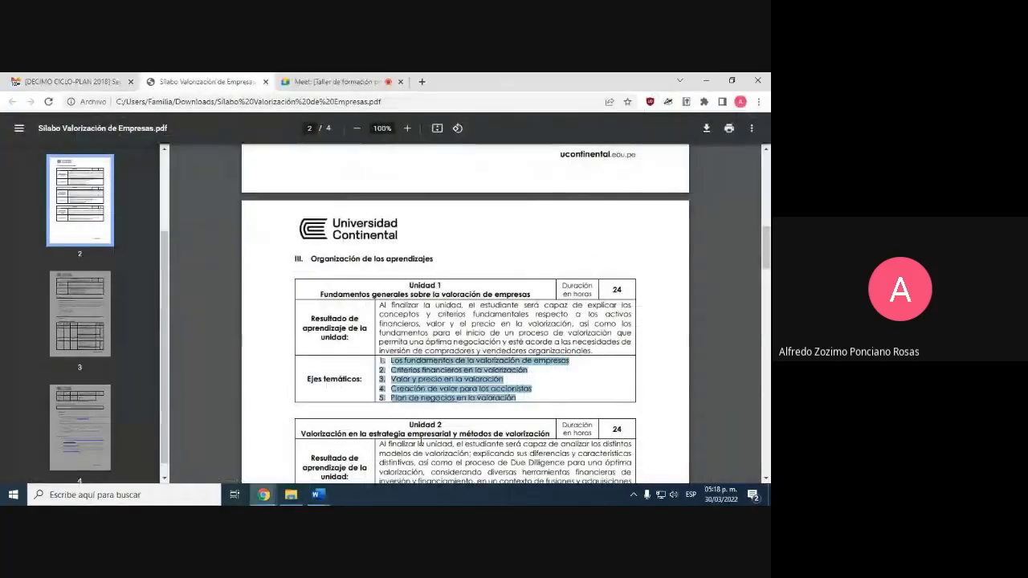
pyautogui.hotkey('alt', 'Tab')
pyautogui.press('Tab')
pyautogui.scroll(-2, 446, 409)
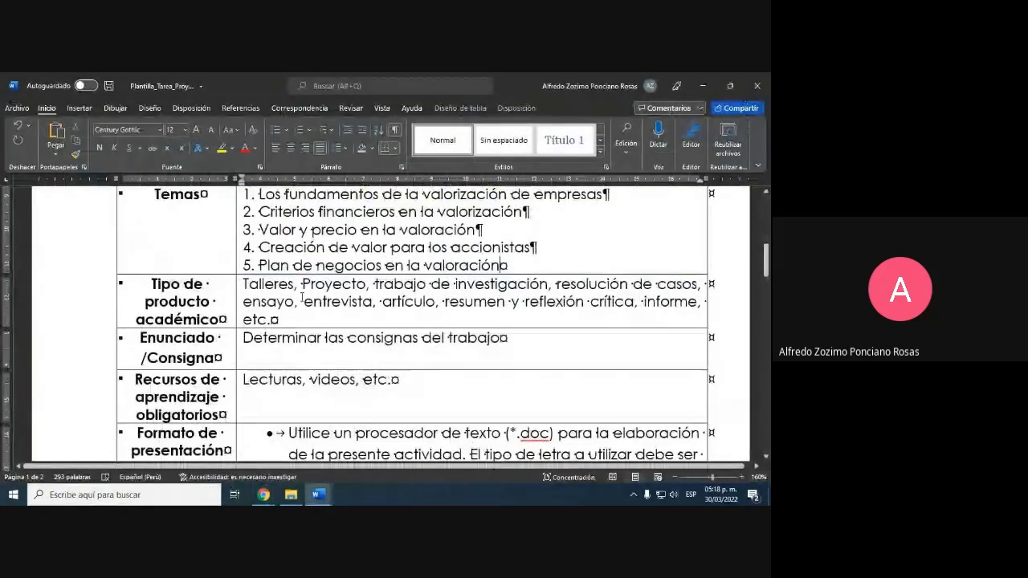
pyautogui.moveTo(283, 321); pyautogui.dragTo(243, 283)
pyautogui.rightClick(251, 288)
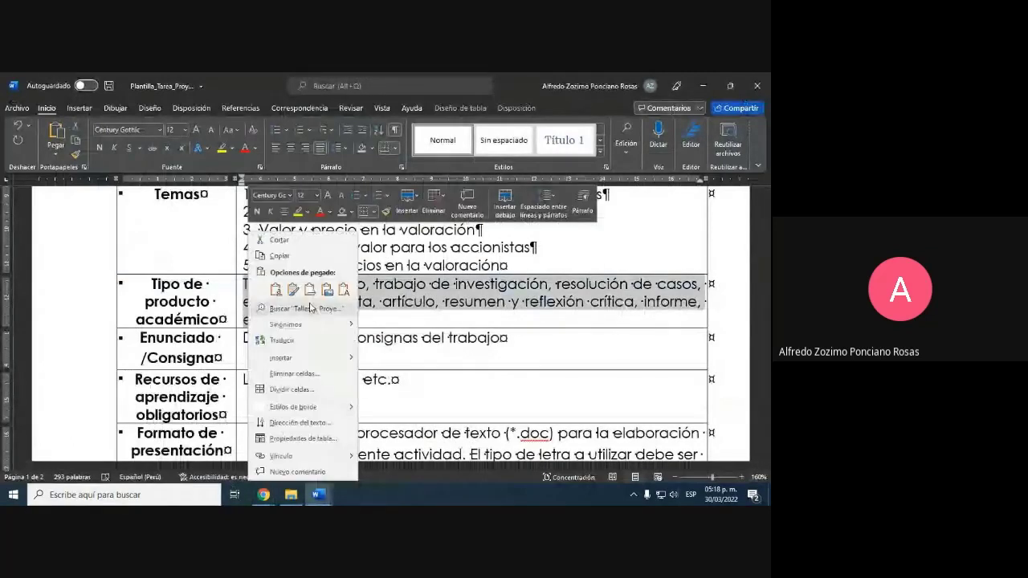
pyautogui.click(345, 302)
pyautogui.hotkey('ctrl', 'v')
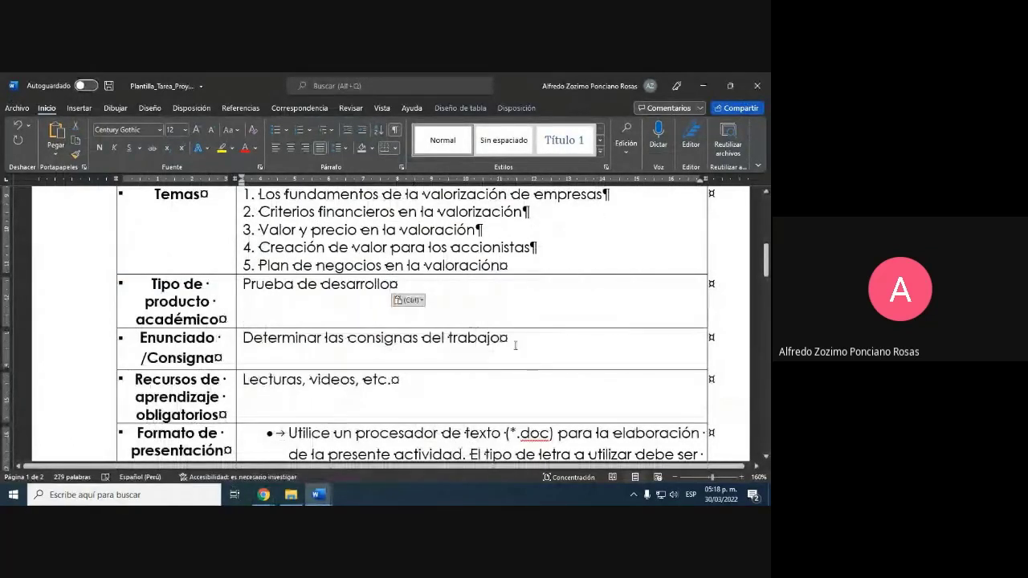
# Step: Review the template's "Enunciado/Consigna", "Recursos de aprendizaje obligatorios" and "Formato de presentación" rows
pyautogui.moveTo(504, 338); pyautogui.dragTo(242, 338)
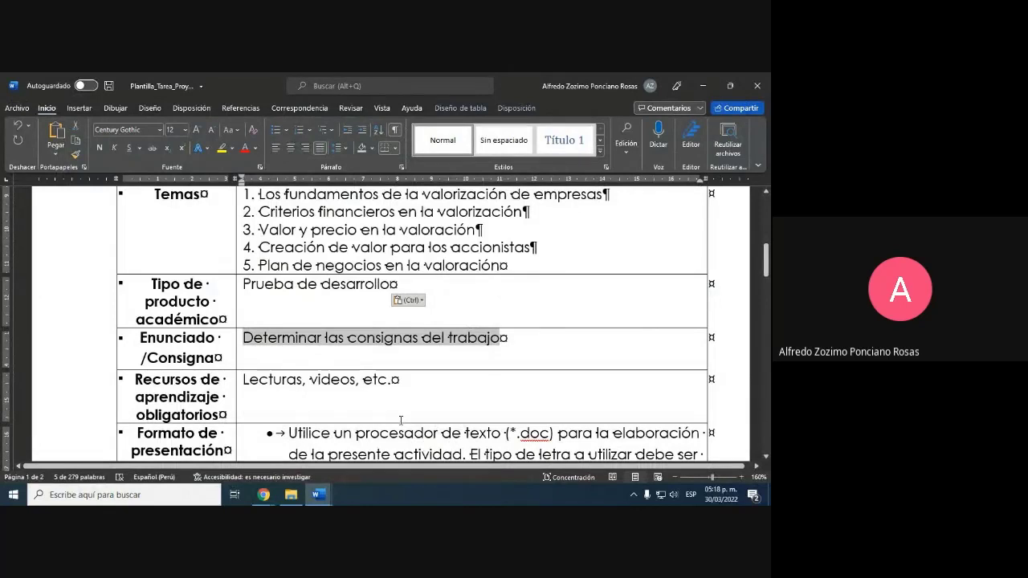
pyautogui.scroll(-1, 401, 422)
pyautogui.scroll(1, 401, 421)
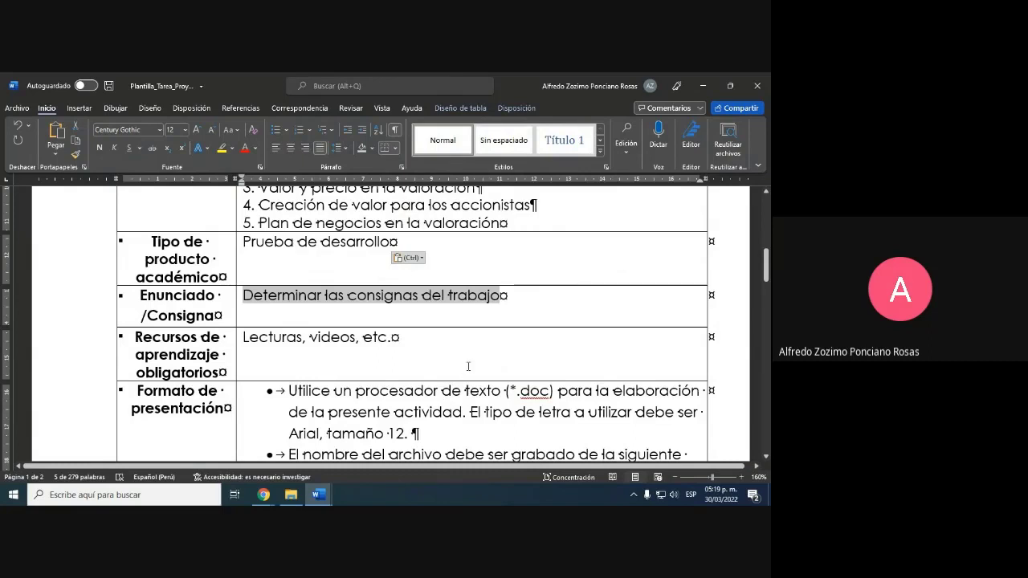
pyautogui.scroll(-1, 468, 366)
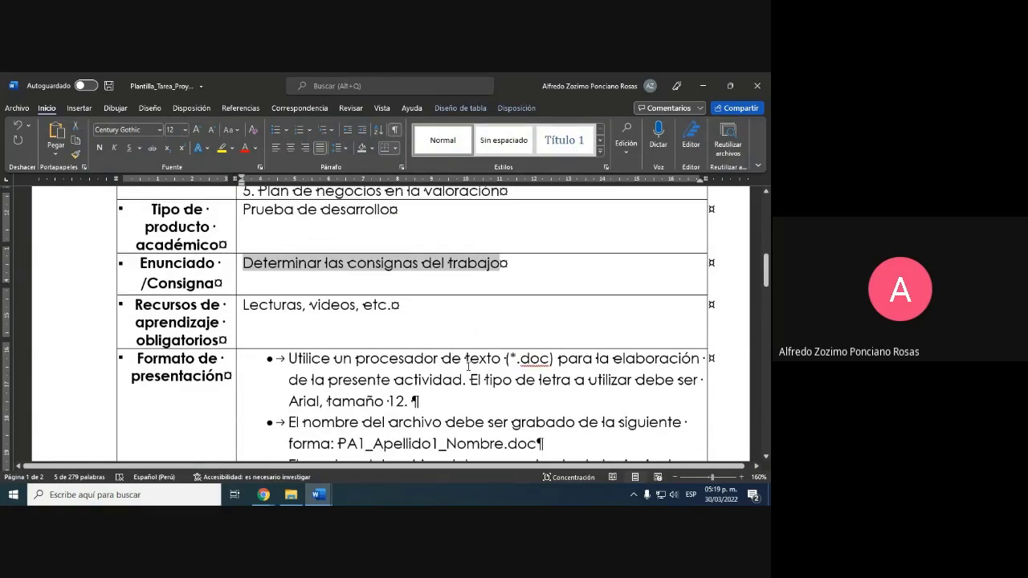
pyautogui.click(236, 323)
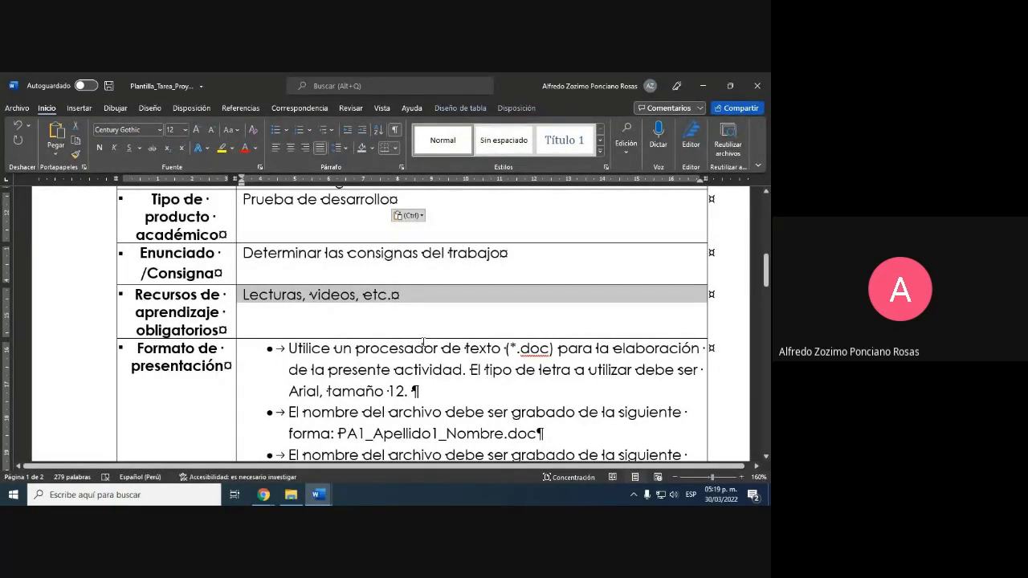
pyautogui.scroll(-3, 424, 343)
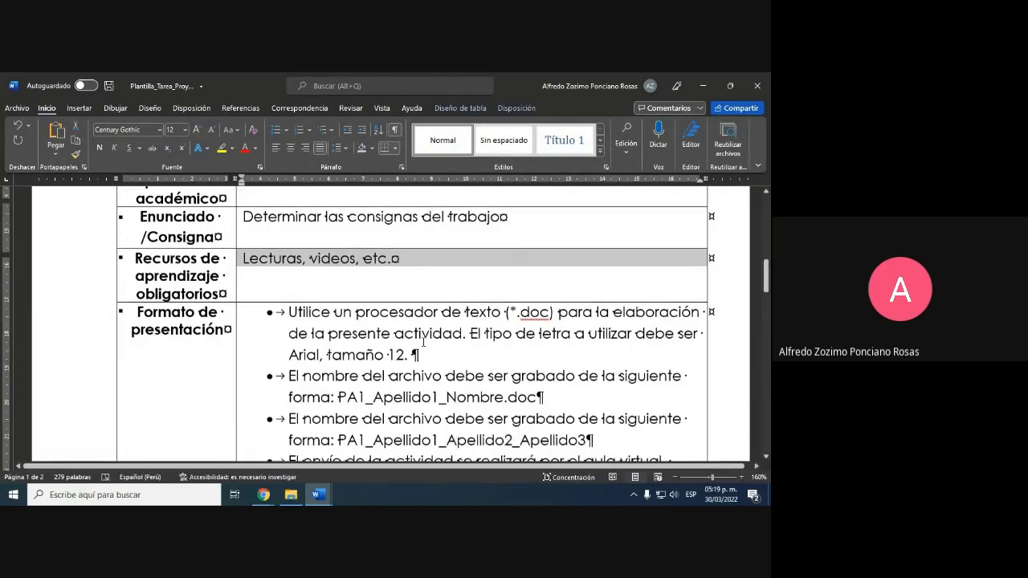
pyautogui.scroll(2, 385, 361)
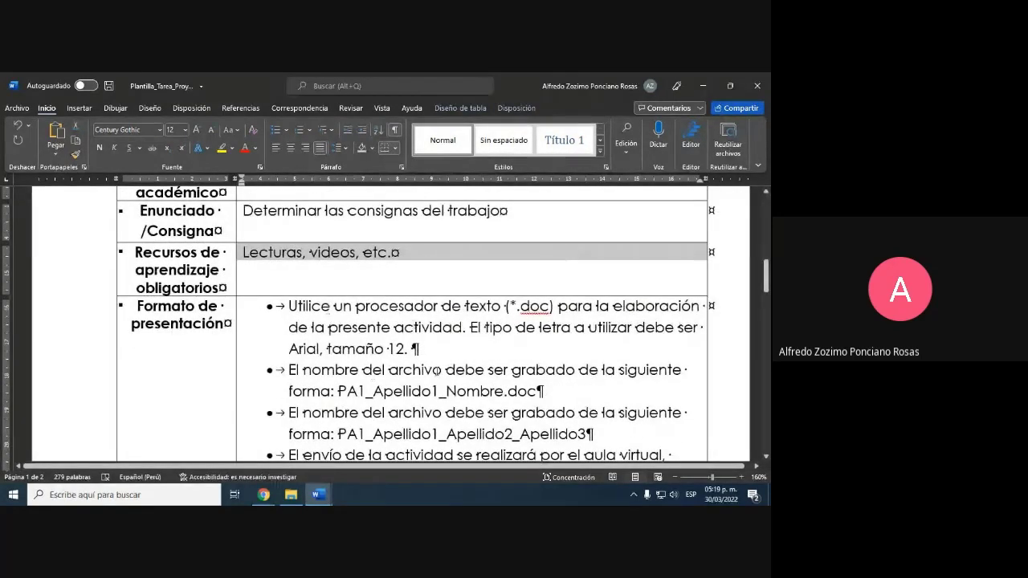
# Step: Look over the template from its title and Consideraciones table through to the Rúbrica de evaluación table on page 2
pyautogui.scroll(8, 372, 375)
pyautogui.scroll(-3, 436, 373)
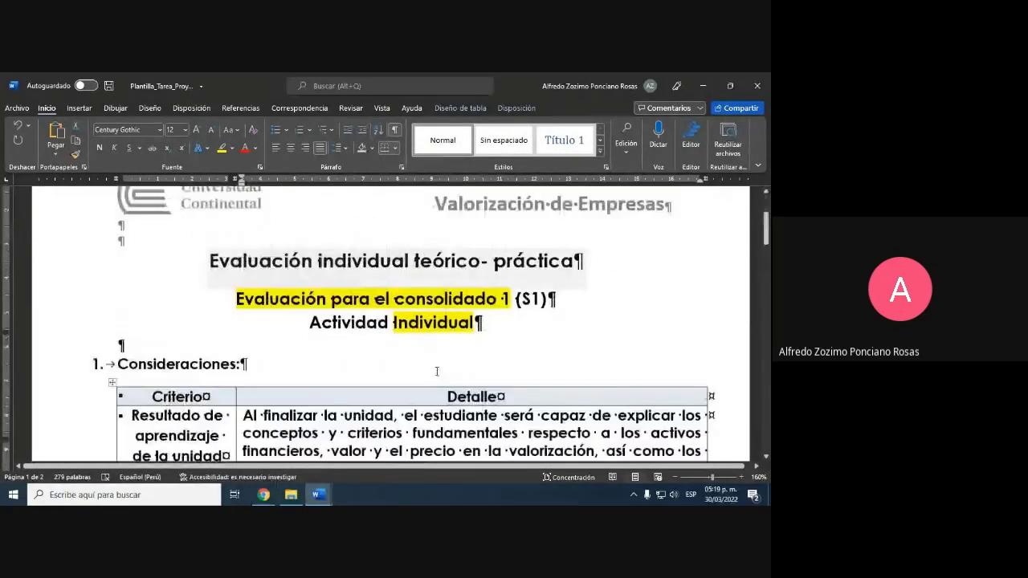
pyautogui.scroll(1, 437, 372)
pyautogui.scroll(-12, 436, 370)
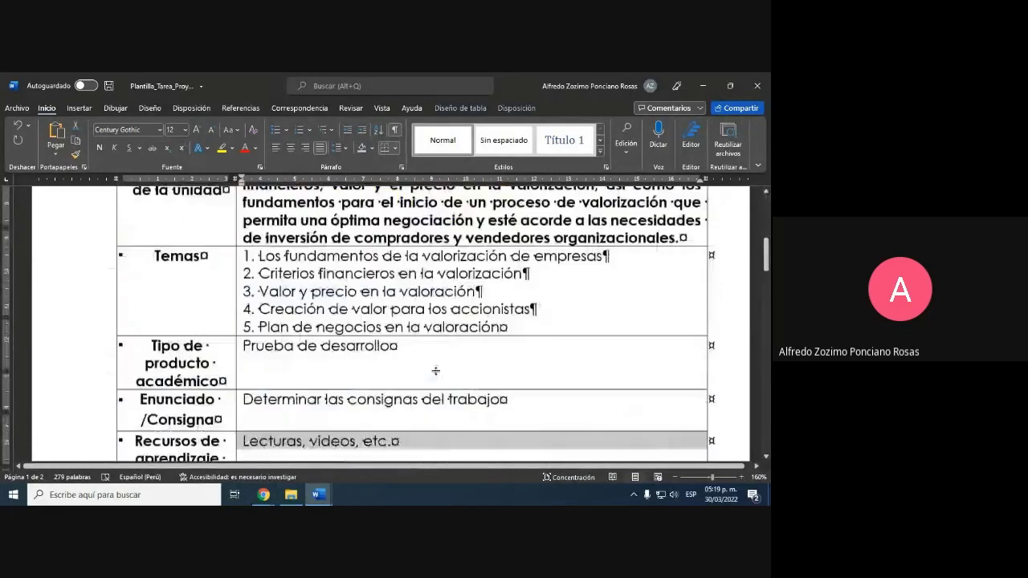
pyautogui.scroll(-1, 436, 372)
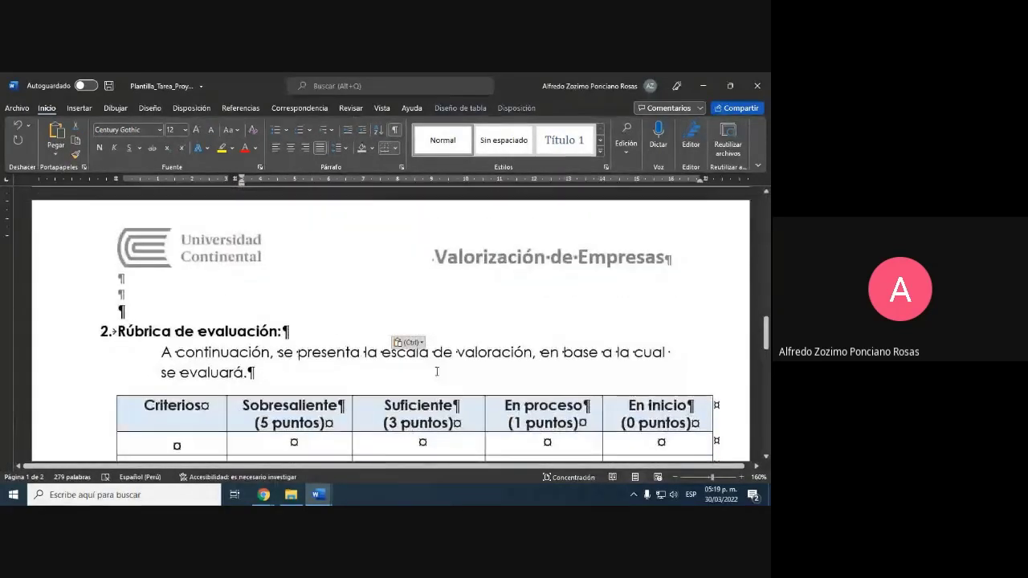
pyautogui.scroll(3, 436, 372)
pyautogui.click(274, 406)
pyautogui.scroll(-1, 274, 406)
pyautogui.scroll(-1, 274, 405)
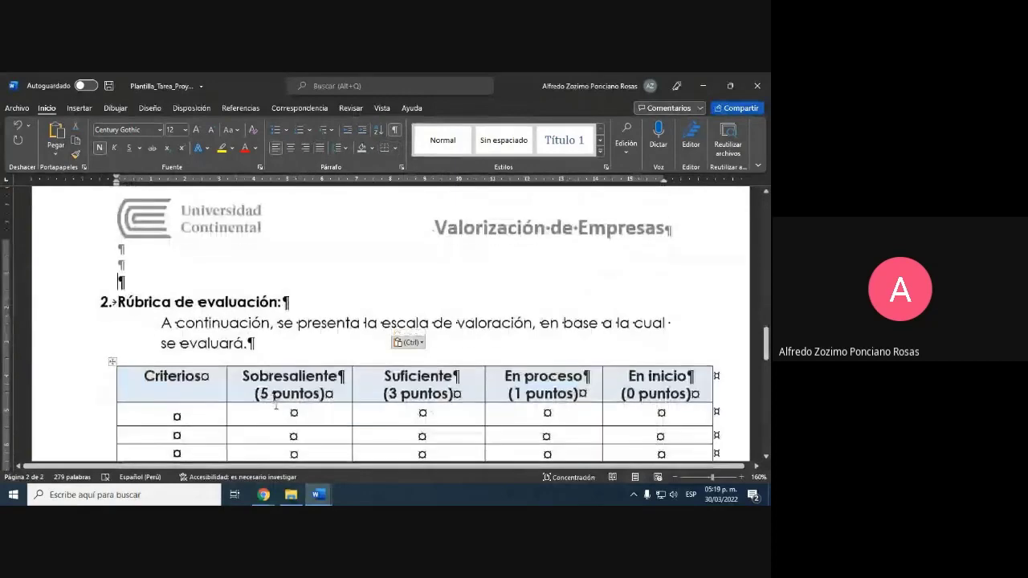
pyautogui.scroll(8, 274, 406)
pyautogui.scroll(6, 501, 349)
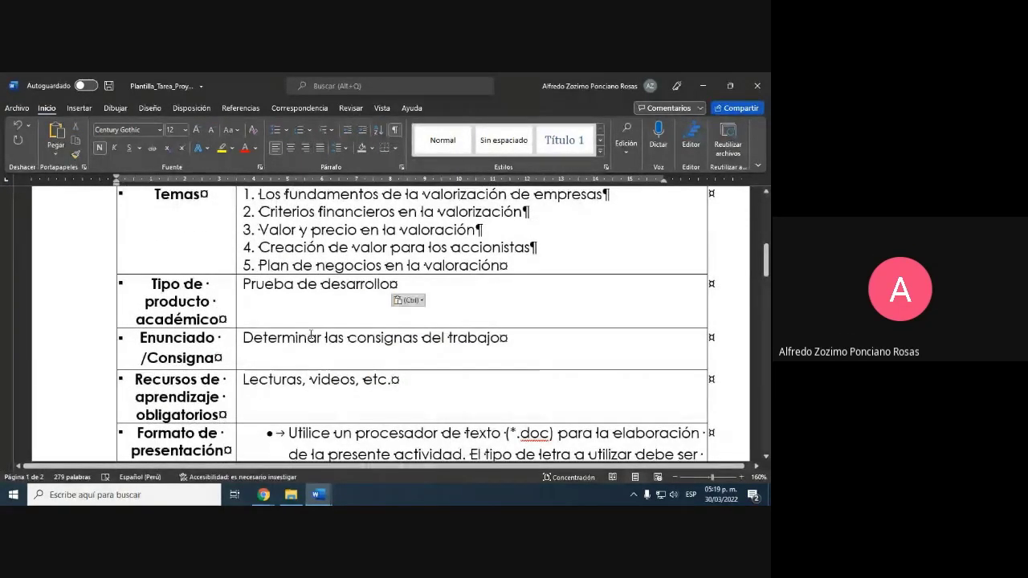
# Step: Place the cursor at the end of the "Enunciado/Consigna" detail text and examine the submission instructions under "Formato de presentación"
pyautogui.click(523, 340)
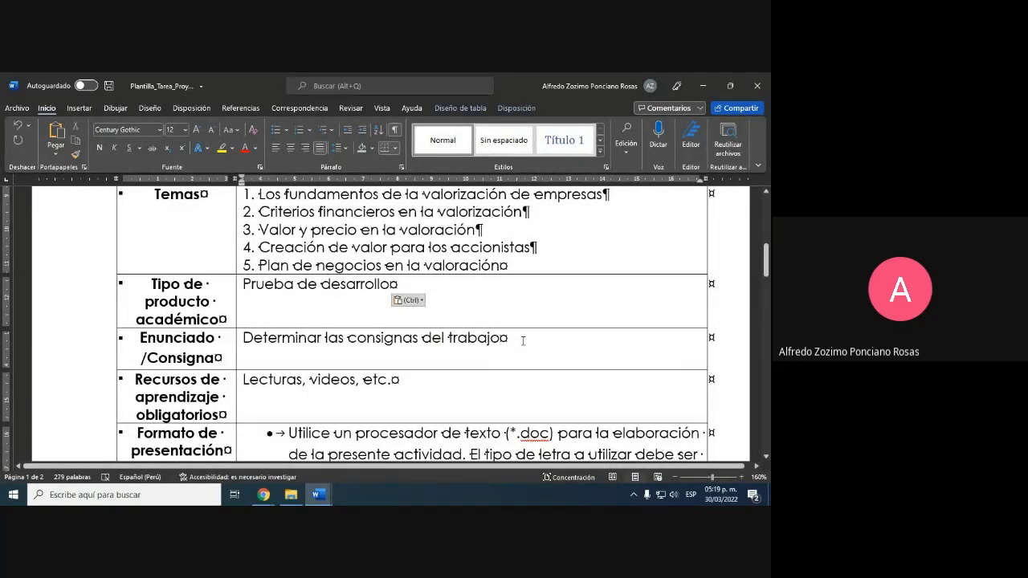
pyautogui.scroll(-2, 523, 341)
pyautogui.scroll(3, 523, 340)
pyautogui.scroll(-5, 523, 339)
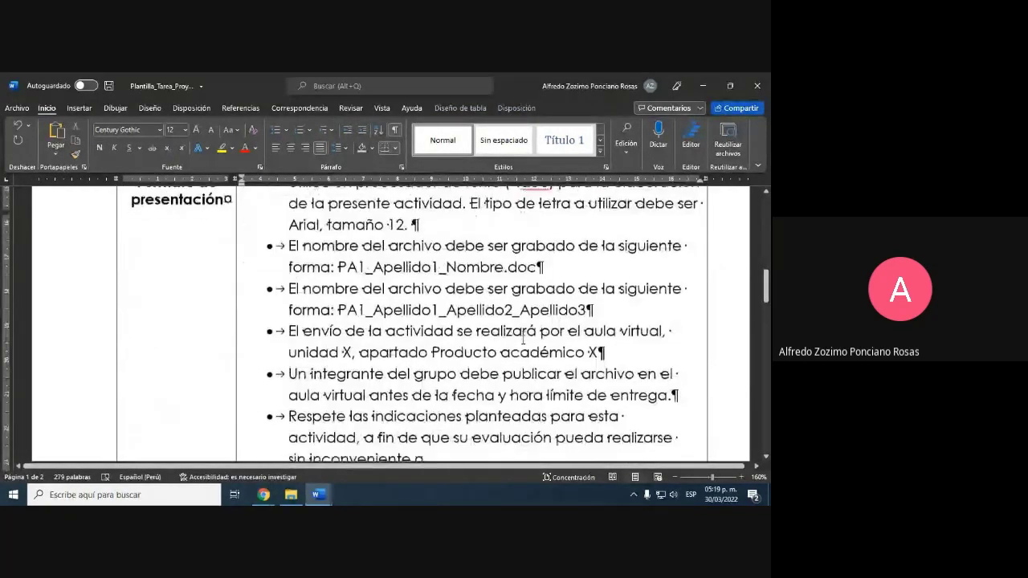
pyautogui.scroll(3, 498, 330)
pyautogui.scroll(-1, 466, 317)
pyautogui.scroll(1, 411, 298)
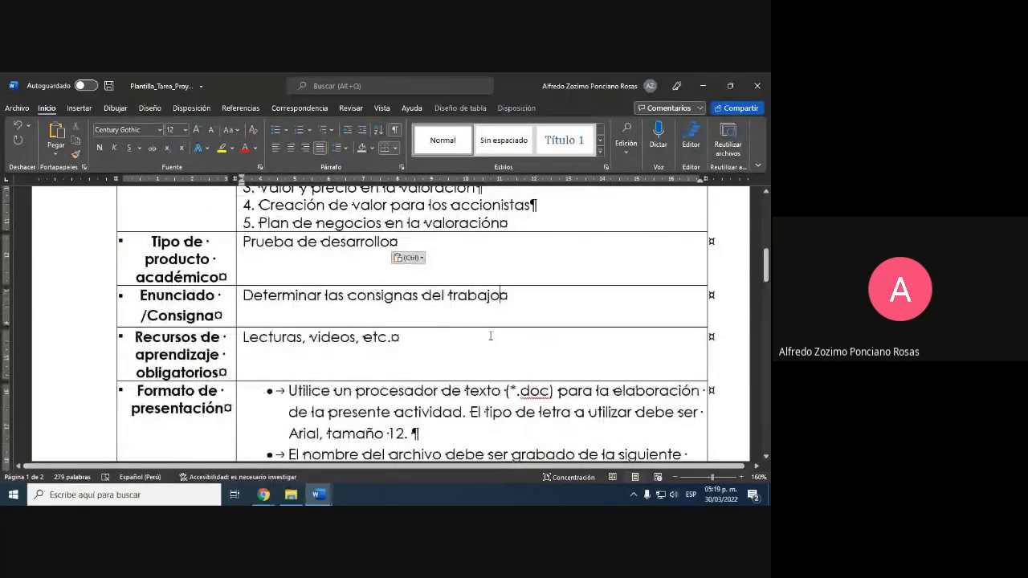
# Step: Replace the "Enunciado/Consigna" placeholder text with "Lee atentamente las preguntas y responde de manera clara y detallada"
pyautogui.scroll(-5, 411, 298)
pyautogui.scroll(3, 602, 352)
pyautogui.scroll(3, 602, 351)
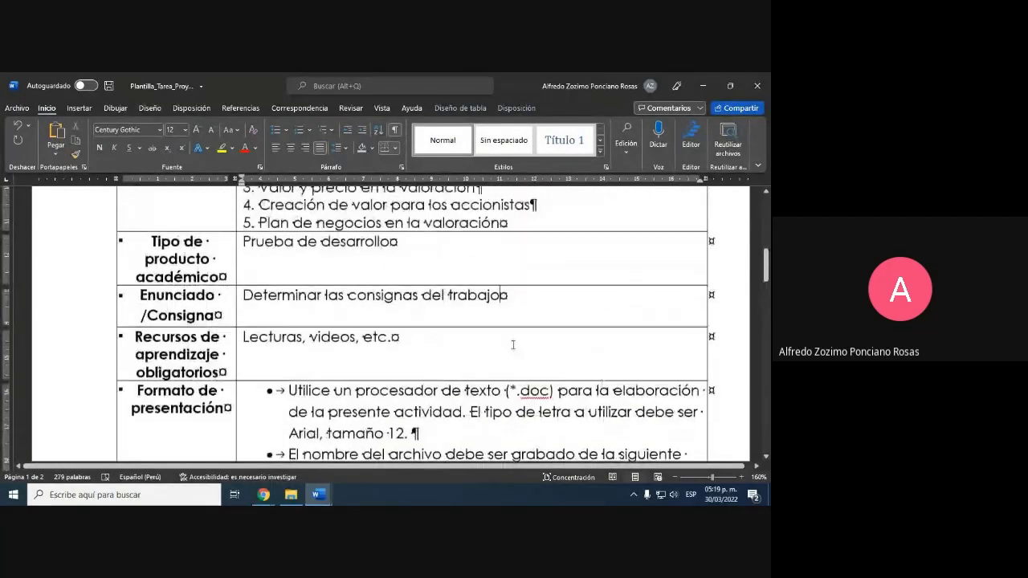
pyautogui.moveTo(507, 295); pyautogui.dragTo(243, 295)
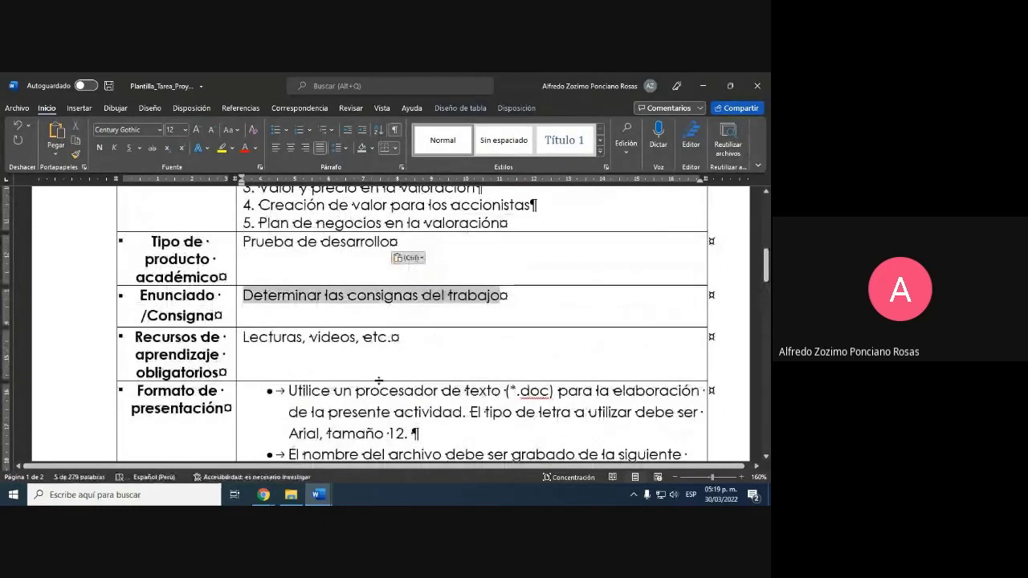
pyautogui.write('Lee atenta')
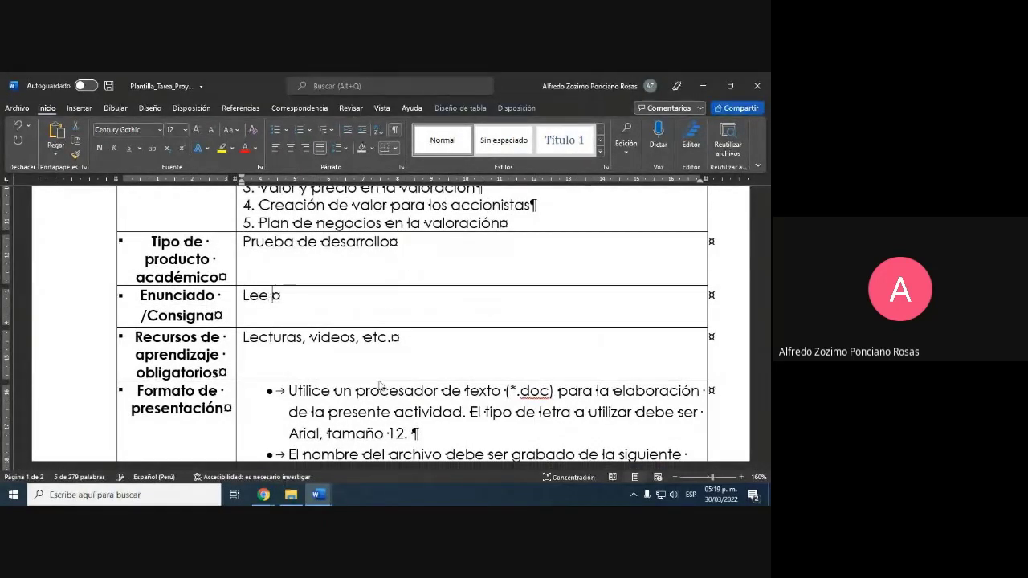
pyautogui.write('me')
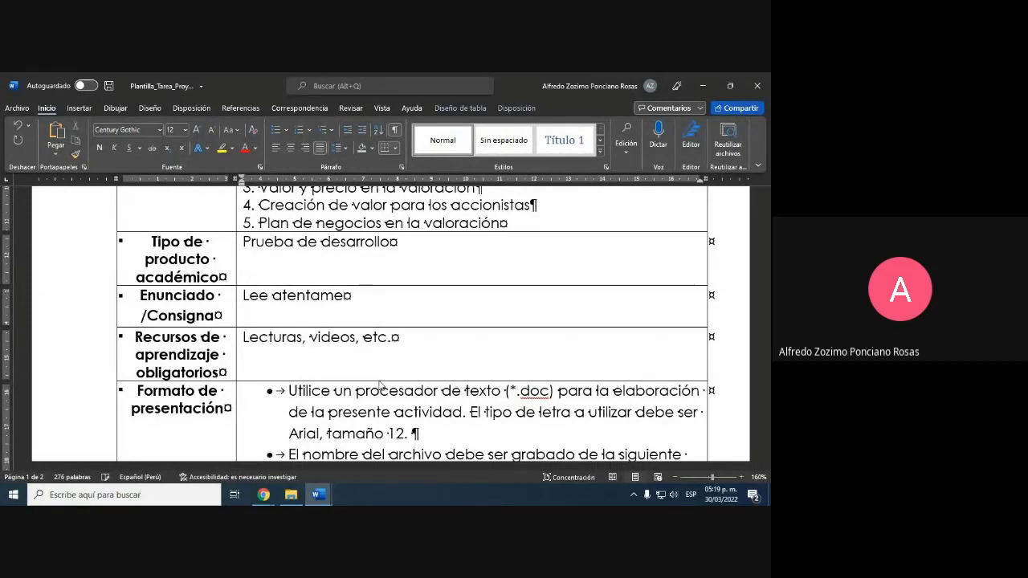
pyautogui.write('nte las paegunta')
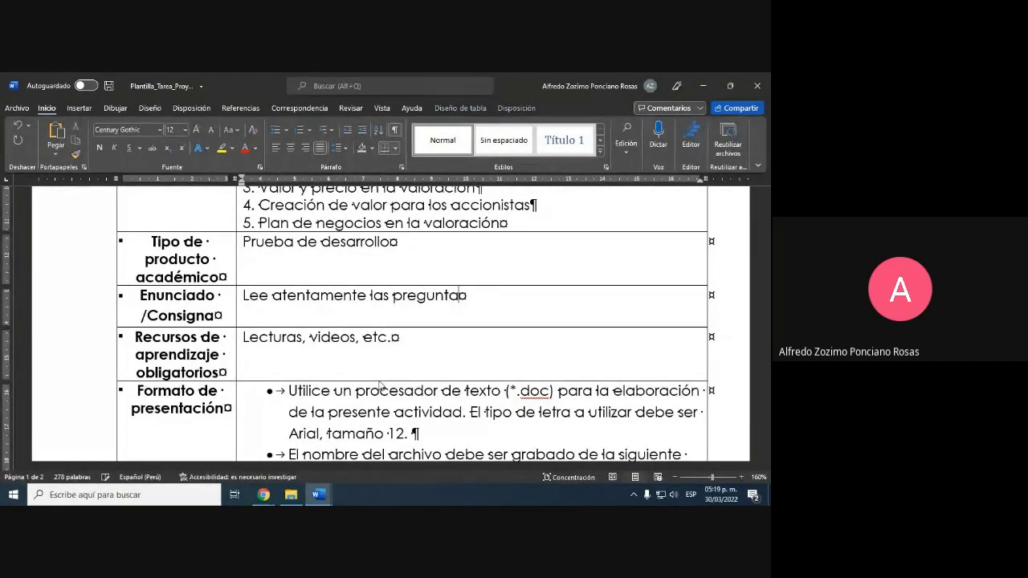
pyautogui.write('s y responde ')
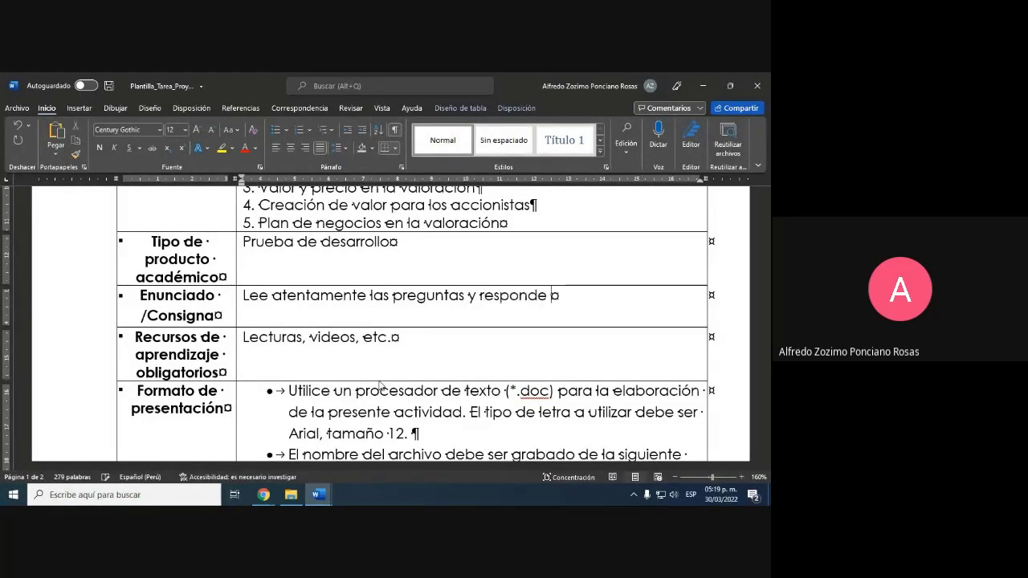
pyautogui.write('de manera clara ')
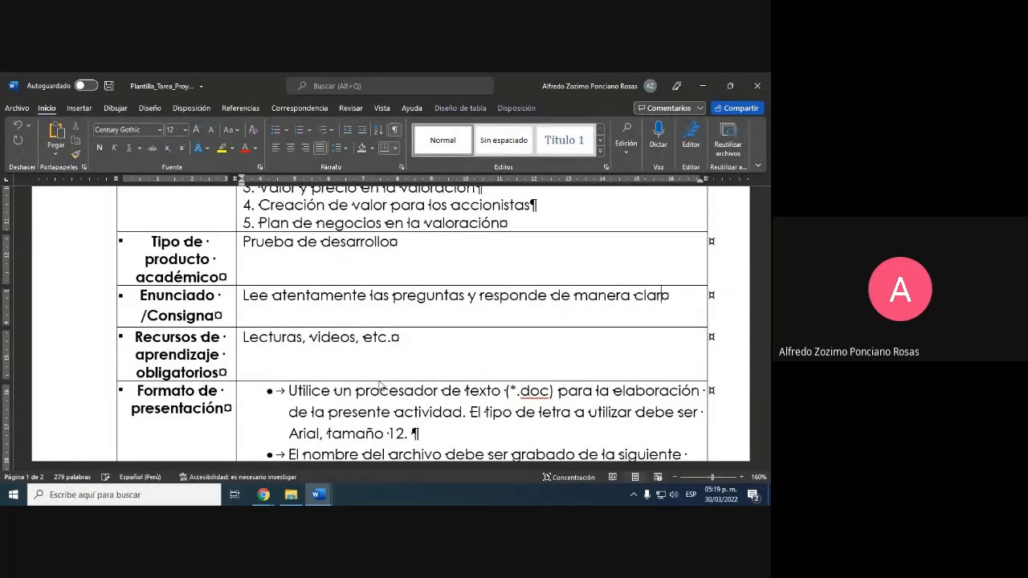
pyautogui.write('y')
pyautogui.write('dar')
pyautogui.press('BackSpace')
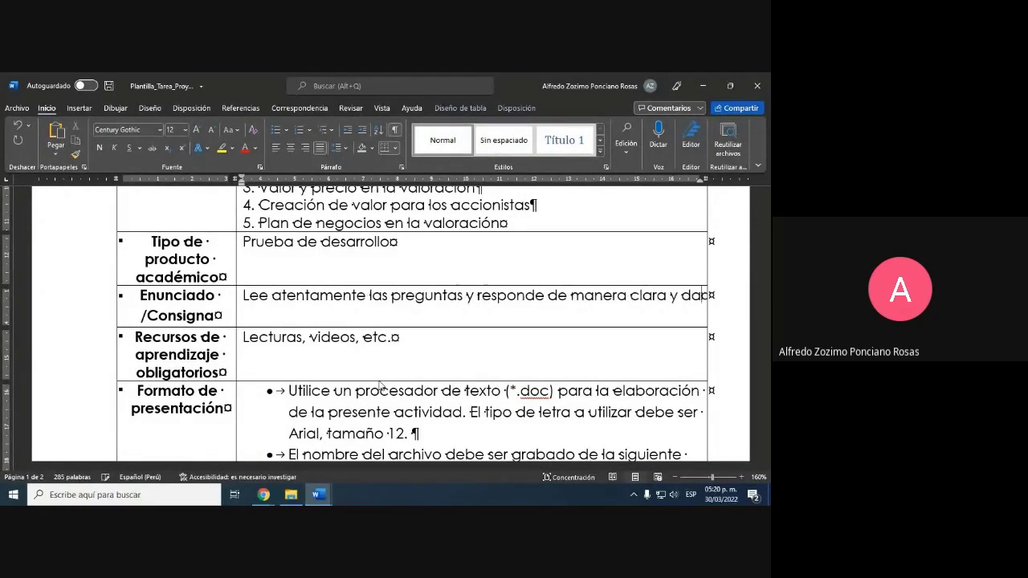
pyautogui.press('BackSpace')
pyautogui.write('etalldad.')
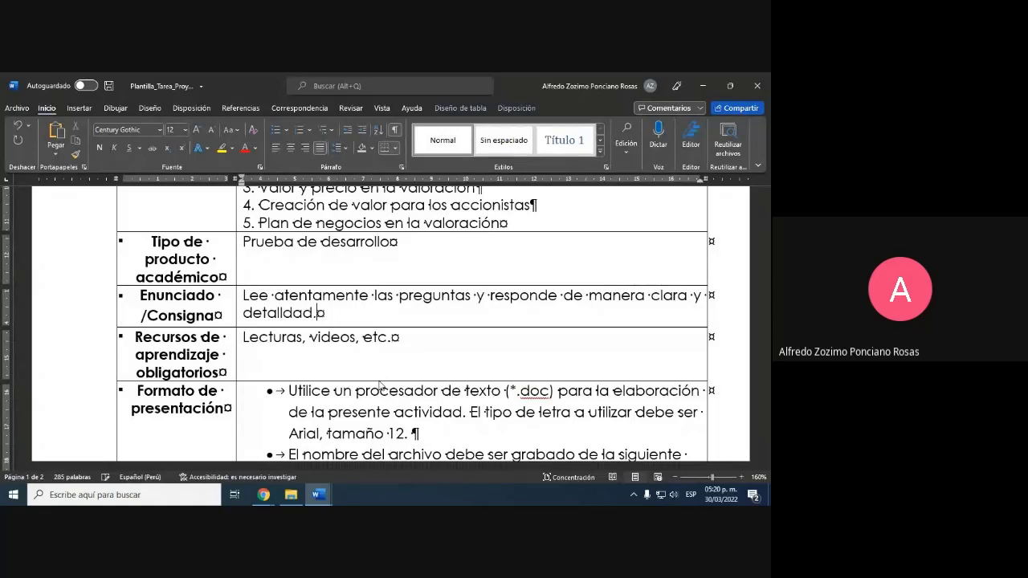
pyautogui.press('BackSpace')
pyautogui.write('ada')
# Step: Highlight the "Lecturas, videos, etc." text in the "Recursos de aprendizaje obligatorios" row in yellow
pyautogui.tripleClick(379, 378)
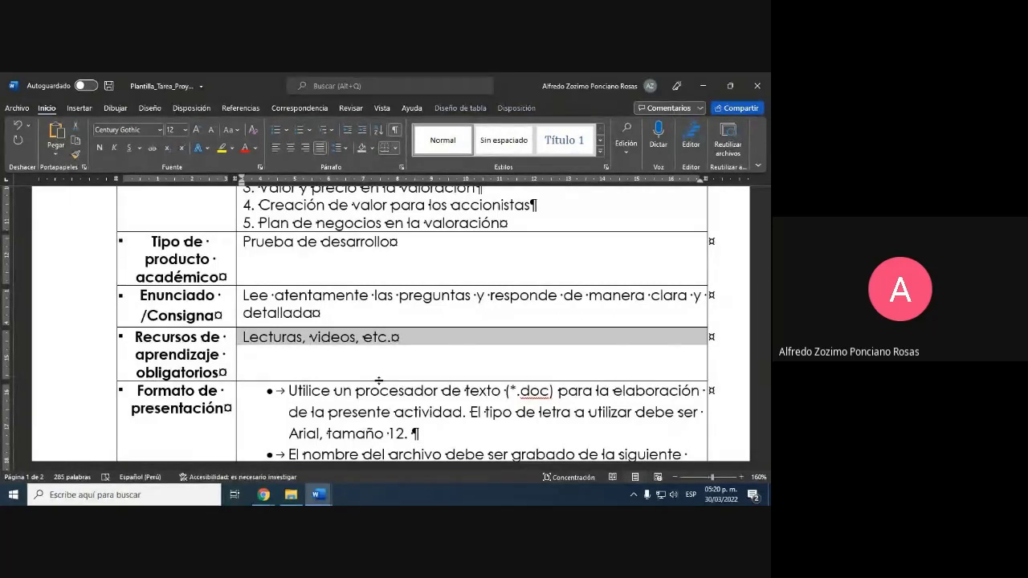
pyautogui.click(224, 150)
pyautogui.scroll(-4, 415, 344)
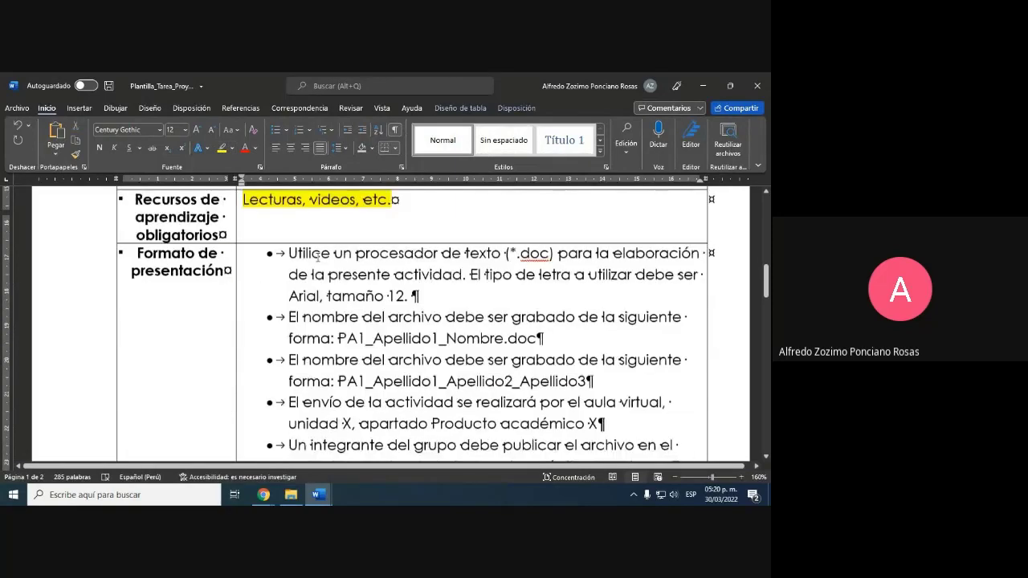
pyautogui.scroll(1, 415, 343)
# Step: Insert a numbered heading "Cuestionario" above "Rúbrica de evaluación" on page 2, followed by an unnumbered blank line
pyautogui.scroll(-8, 415, 343)
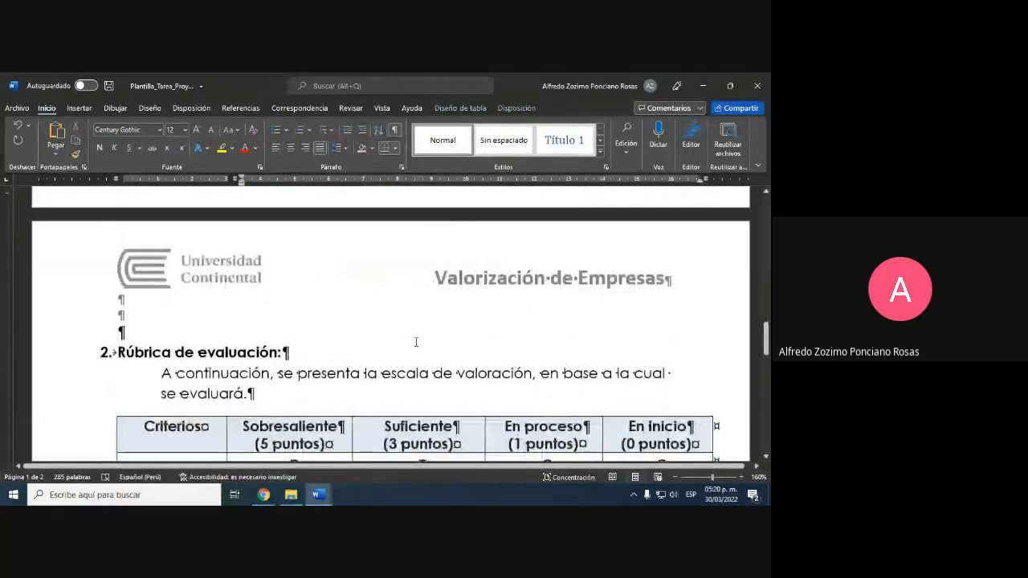
pyautogui.click(114, 344)
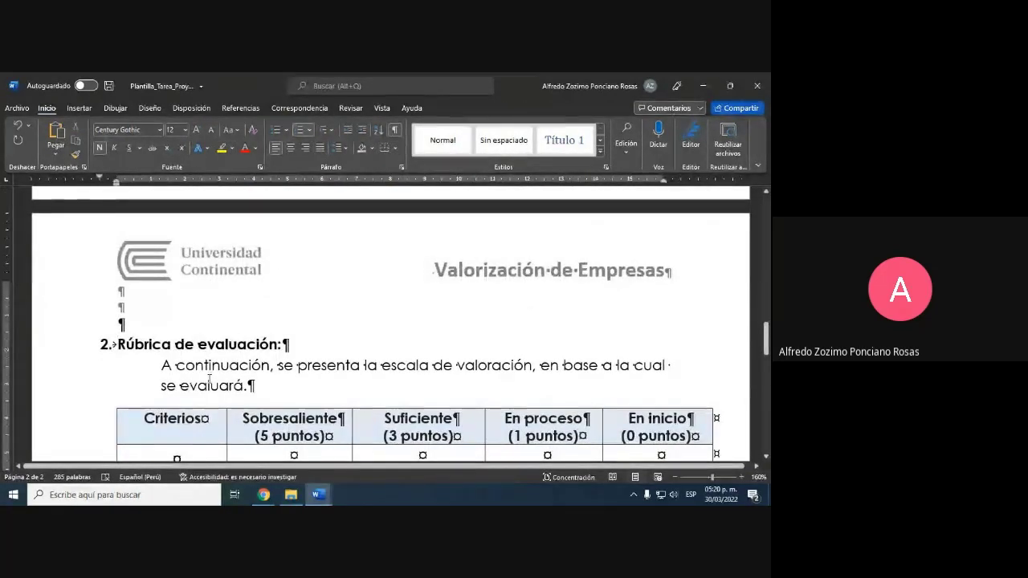
pyautogui.press('Return')
pyautogui.press('Up')
pyautogui.write('Cues')
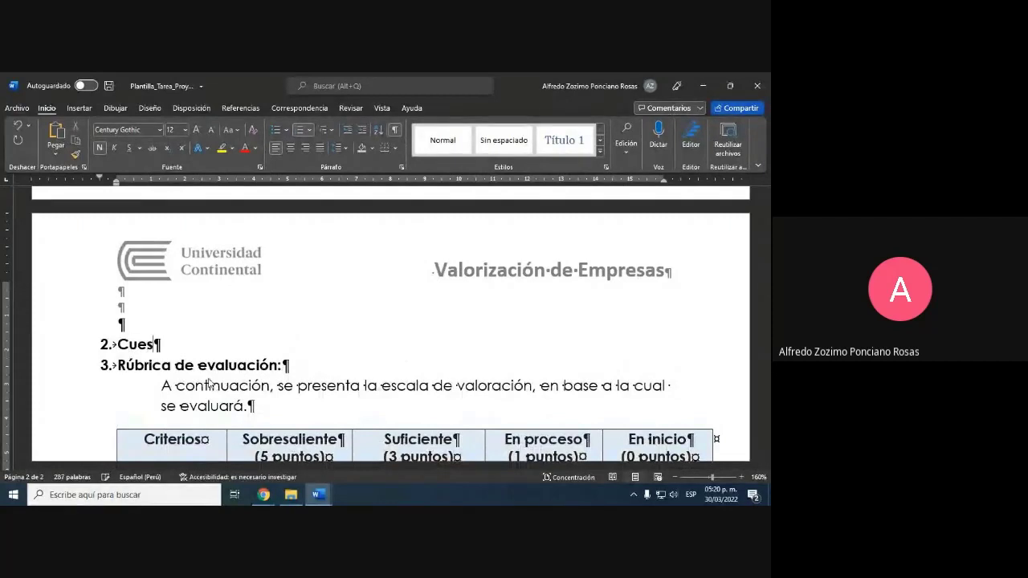
pyautogui.write('tionario')
pyautogui.press('Return')
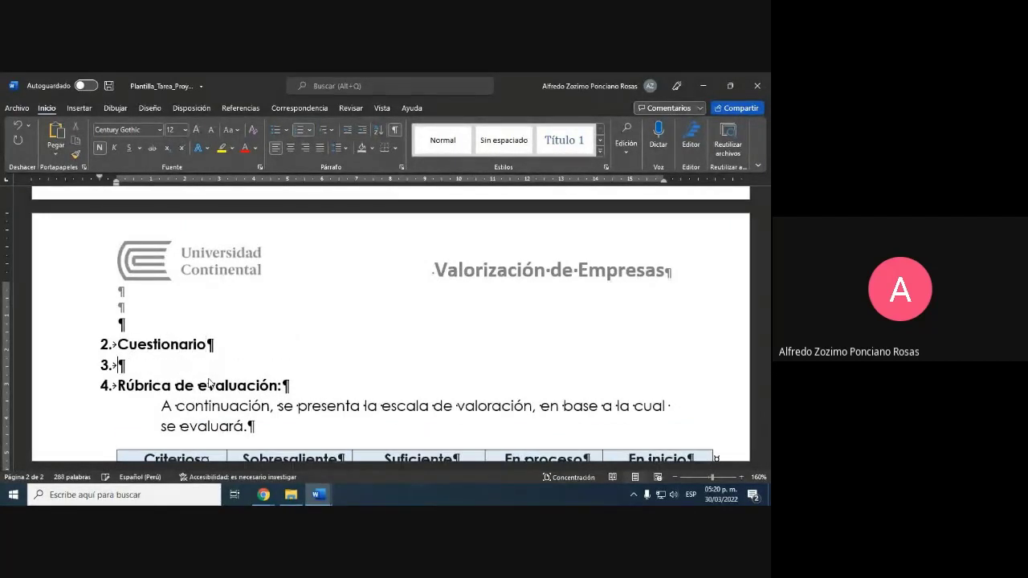
pyautogui.press('BackSpace')
pyautogui.press('Return')
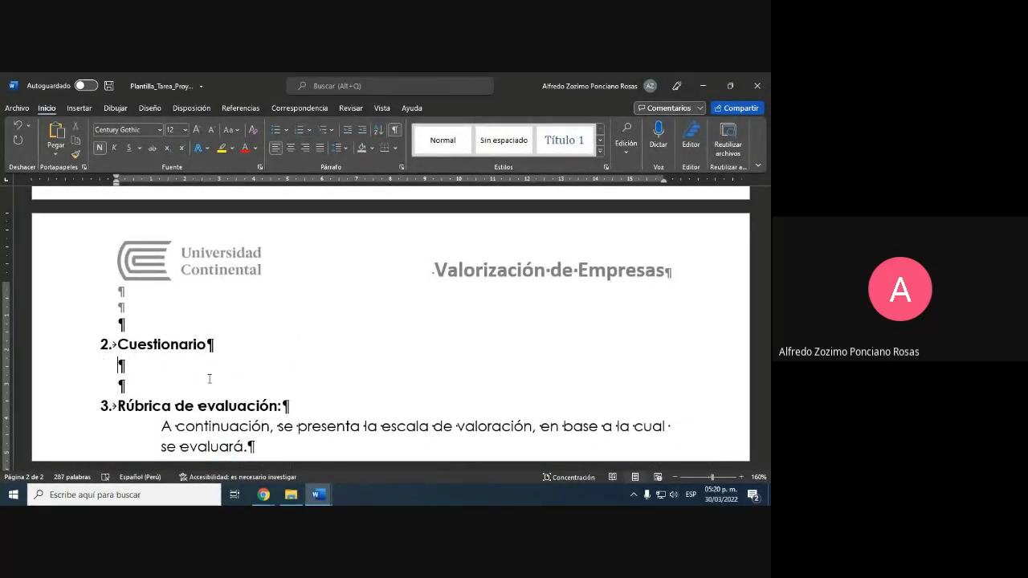
# Step: Add the line "Preguntas 1" under the Cuestionario heading and paste two copies of it below
pyautogui.write('Pregunta')
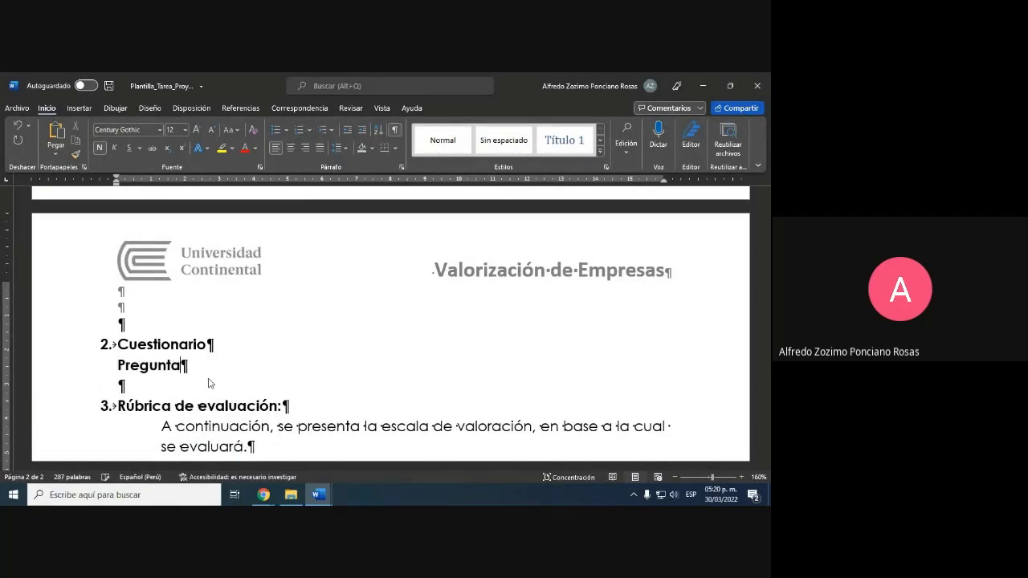
pyautogui.write('s 1')
pyautogui.hotkey('shift', 'Home')
pyautogui.hotkey('ctrl', 'c')
pyautogui.press('End')
pyautogui.press('Return')
pyautogui.hotkey('ctrl', 'v')
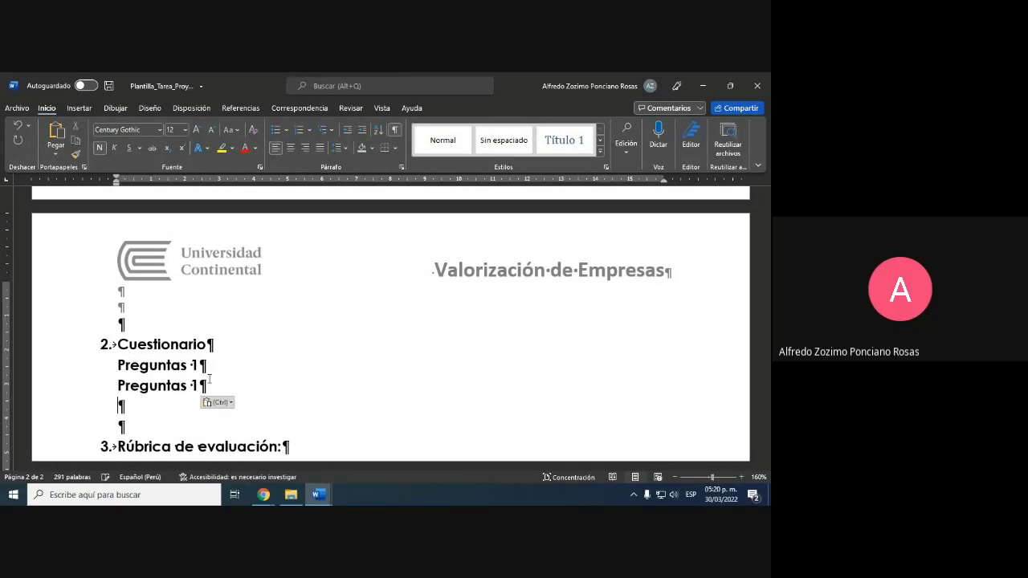
pyautogui.hotkey('ctrl', 'v')
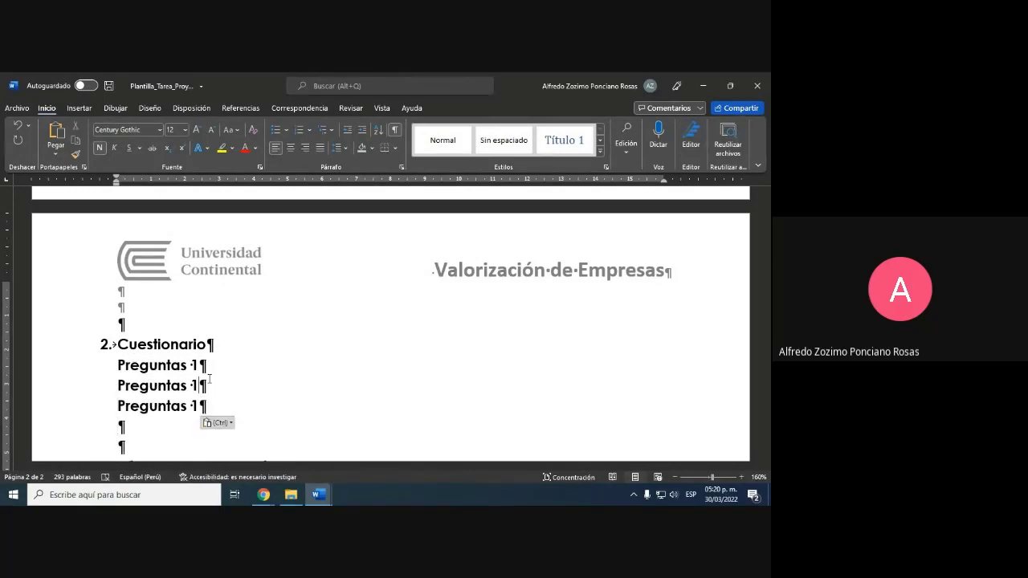
# Step: Renumber the two copied lines as "Preguntas 2" and "Preguntas 3"
pyautogui.click(208, 385)
pyautogui.press('BackSpace')
pyautogui.write('2')
pyautogui.press('Down')
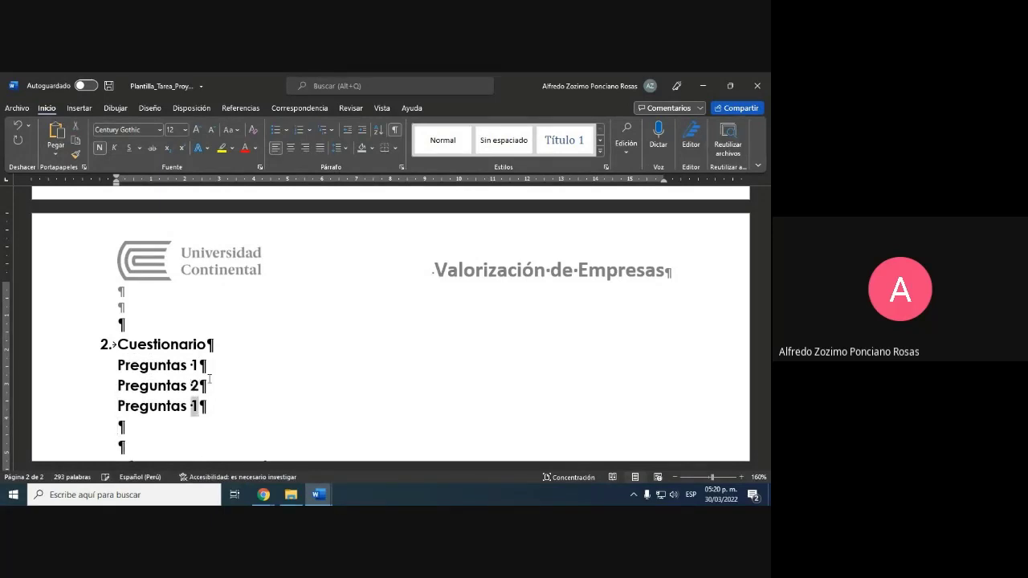
pyautogui.press('BackSpace')
pyautogui.write('3')
# Step: Insert a blank line after "Preguntas 1" and another after "Preguntas 2" to separate the questions
pyautogui.scroll(-3, 210, 379)
pyautogui.scroll(1, 221, 321)
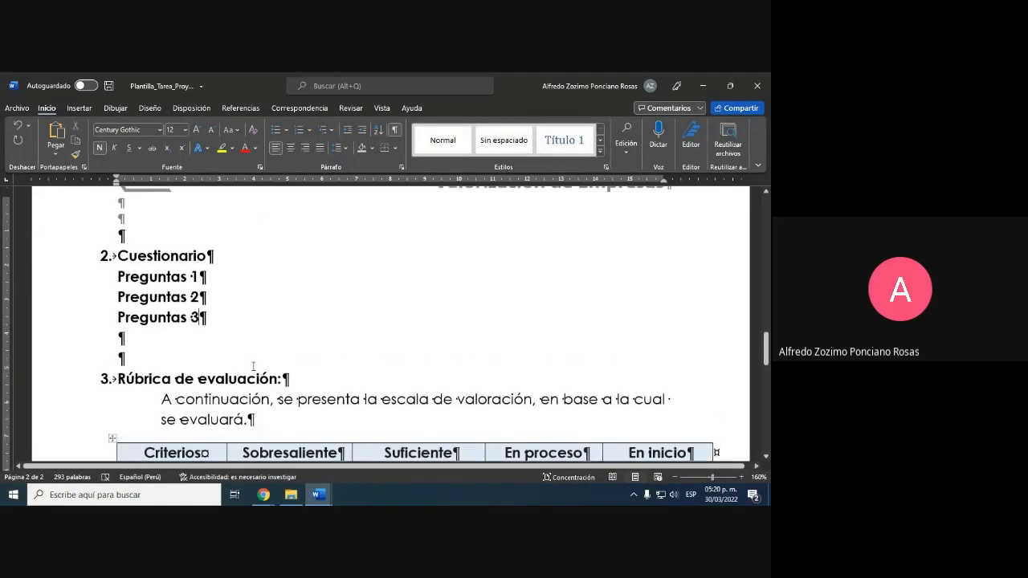
pyautogui.click(228, 278)
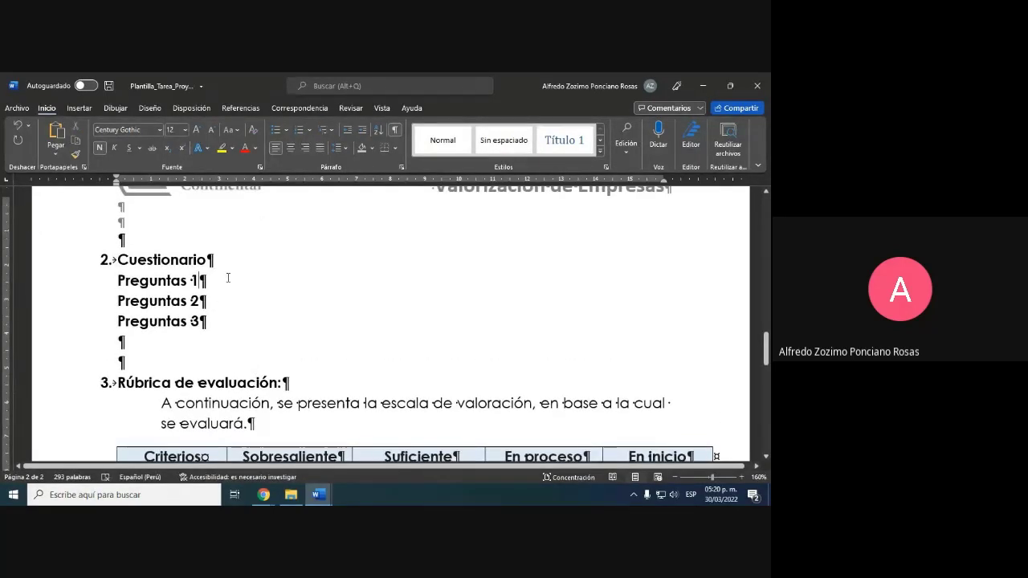
pyautogui.press('Return')
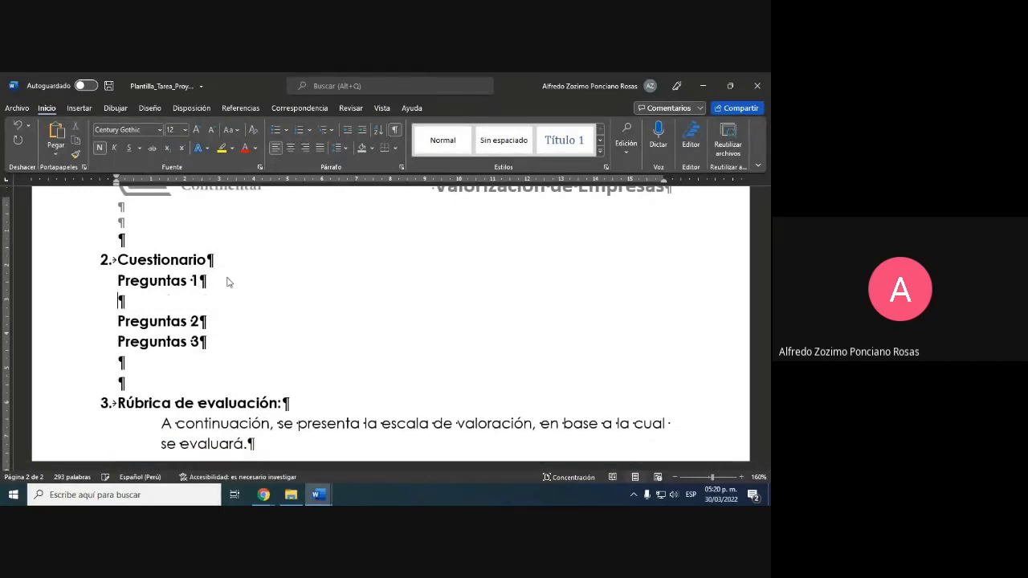
pyautogui.press('Down')
pyautogui.press('Return')
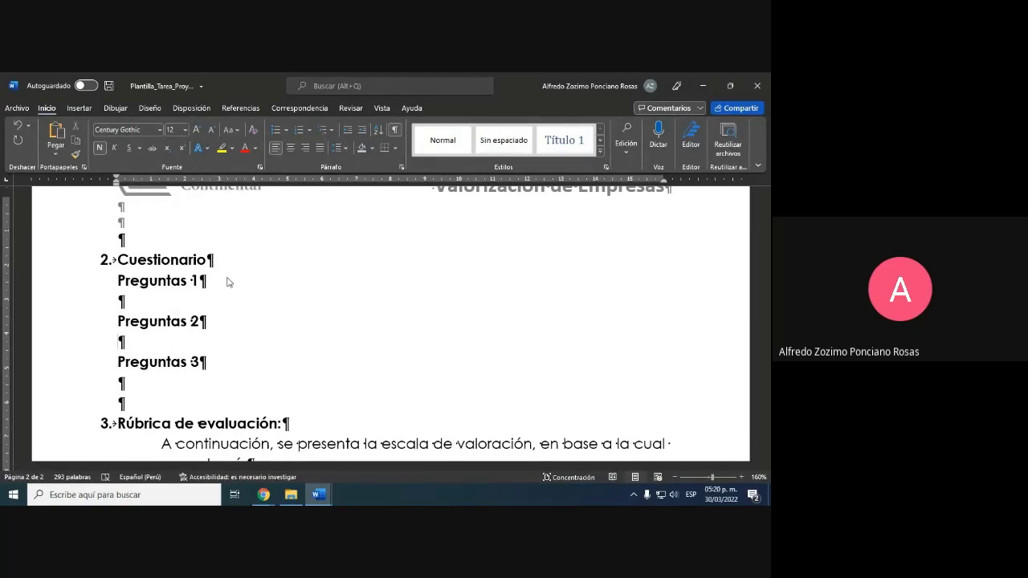
# Step: Check the evaluation instrument for Consolidado 1 Subítem 1 in the Valorización de Empresas document and return to the template
pyautogui.scroll(-4, 227, 281)
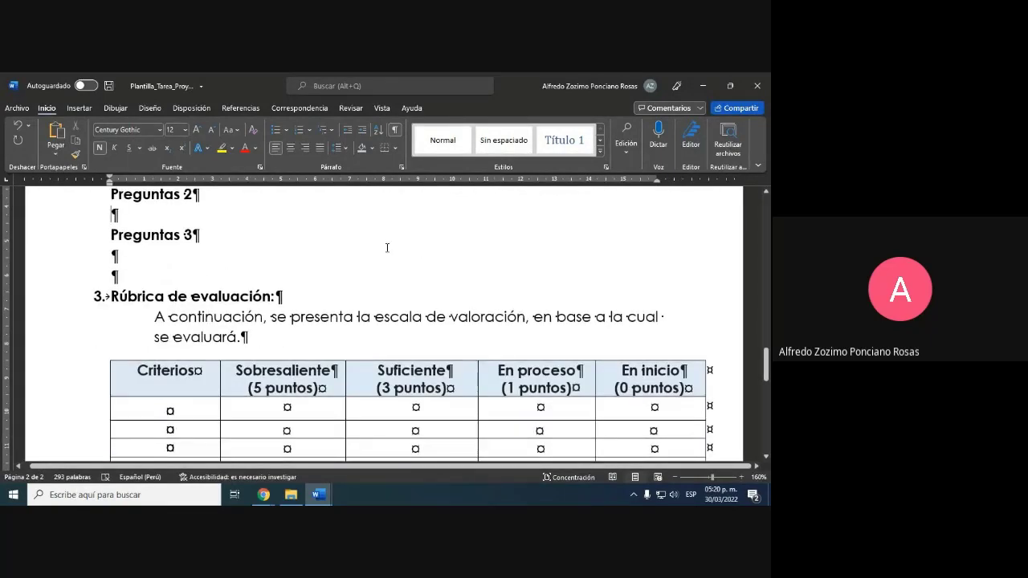
pyautogui.click(318, 494)
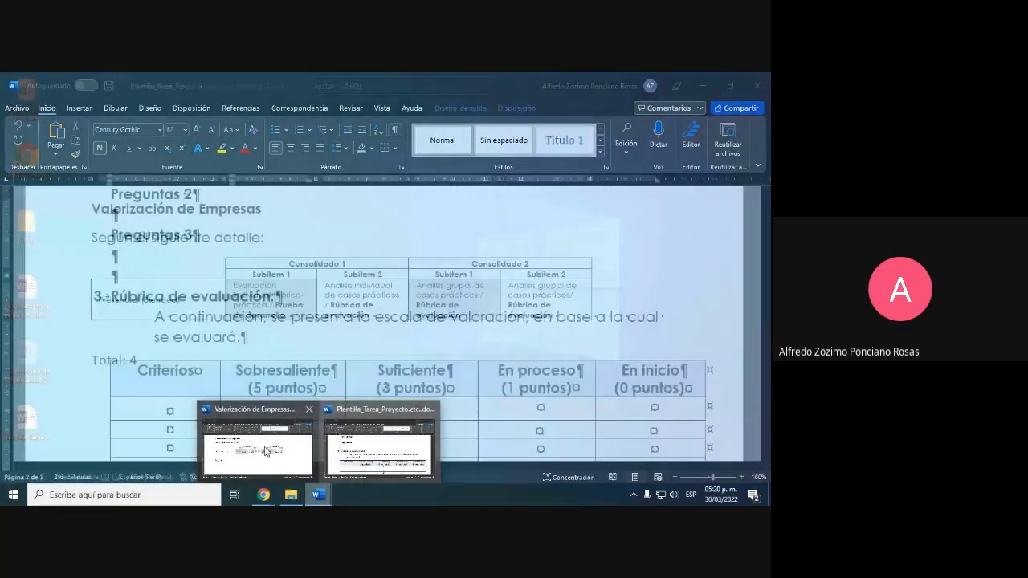
pyautogui.click(257, 450)
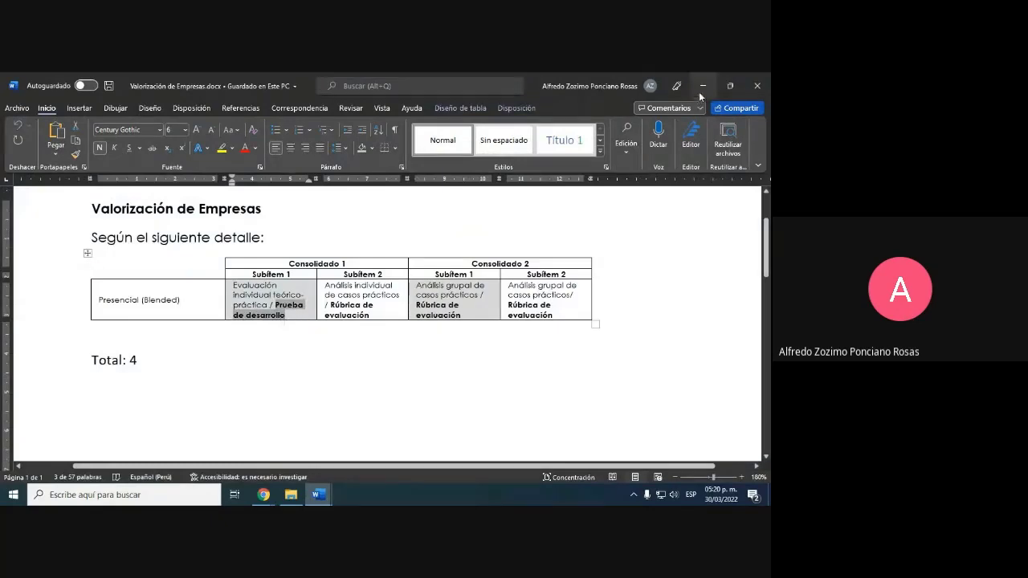
pyautogui.hotkey('alt', 'Tab')
# Step: Delete the whole "Rúbrica de evaluación" section from the template, including its heading, introductory sentence and scoring table
pyautogui.moveTo(117, 297); pyautogui.dragTo(416, 358)
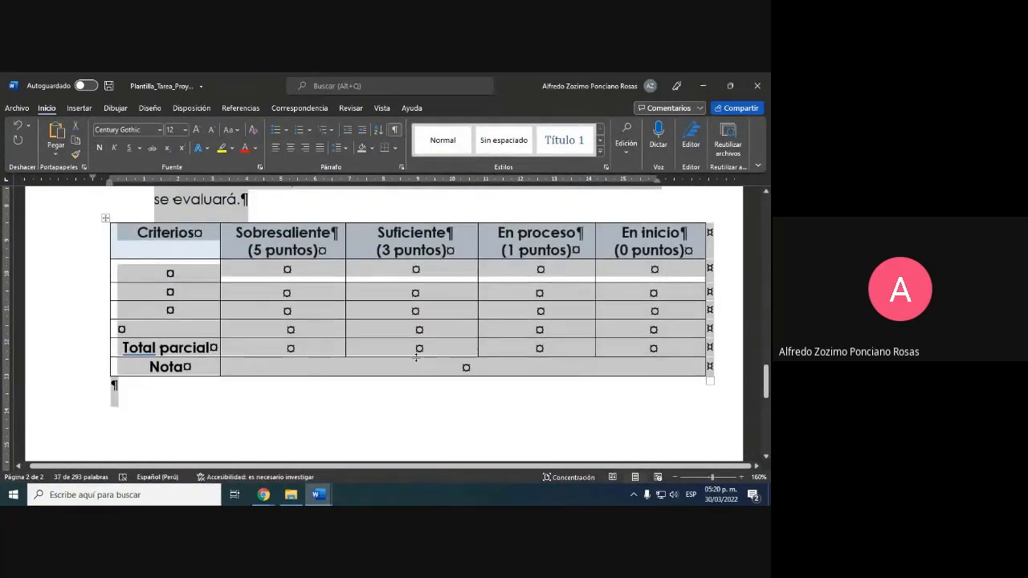
pyautogui.press('Delete')
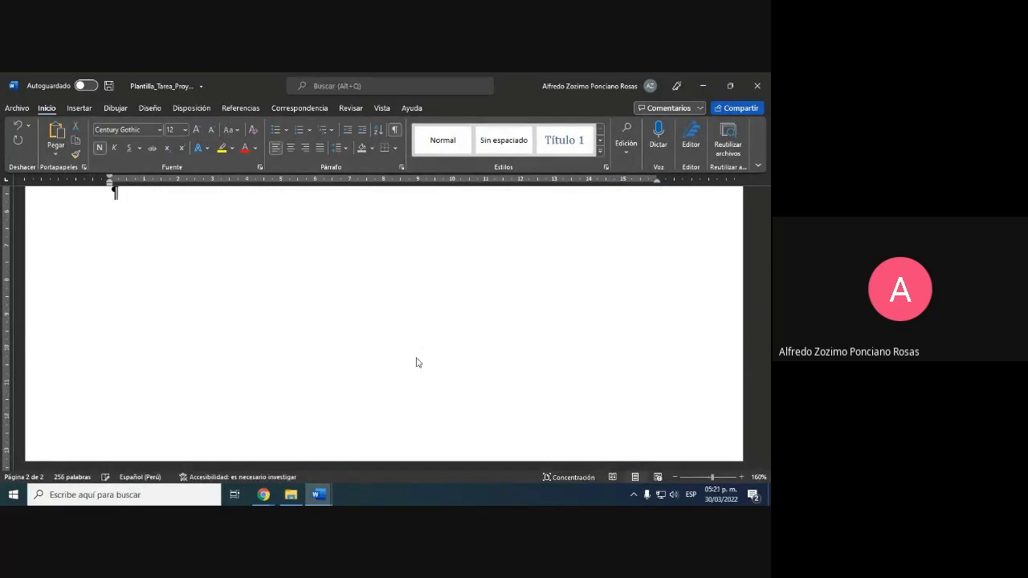
pyautogui.scroll(3, 416, 361)
pyautogui.scroll(-1, 415, 360)
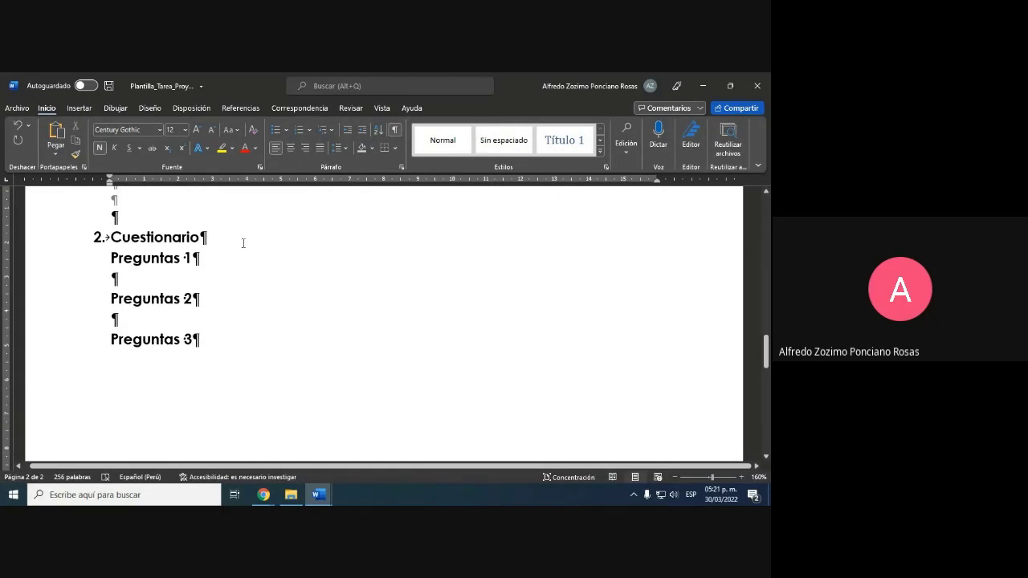
# Step: Remove the blank line above the Cuestionario heading, add a colon after the heading and insert an unnumbered blank line below it
pyautogui.scroll(2, 275, 282)
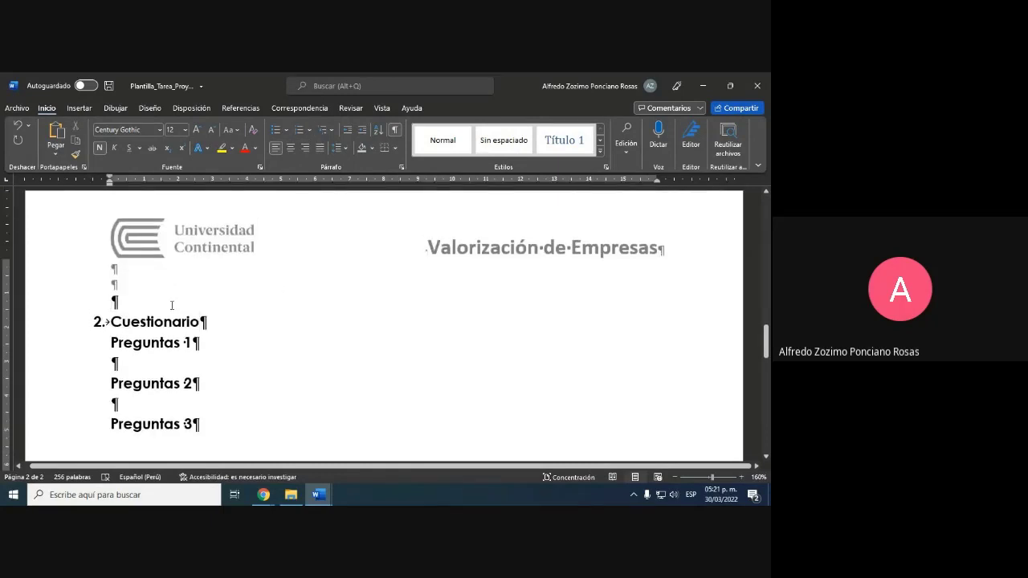
pyautogui.press('Delete')
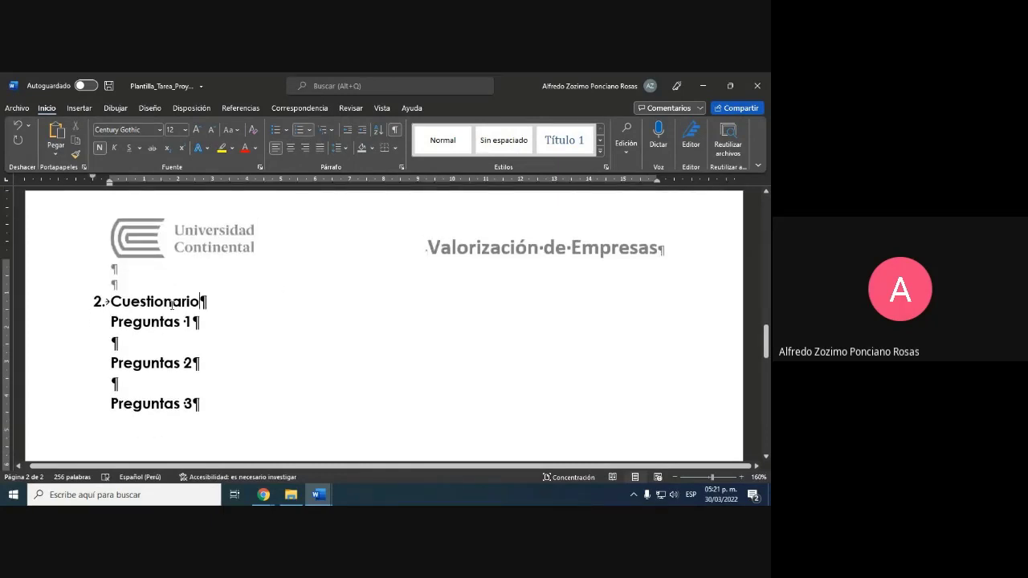
pyautogui.write(':')
pyautogui.press('Return')
pyautogui.press('BackSpace')
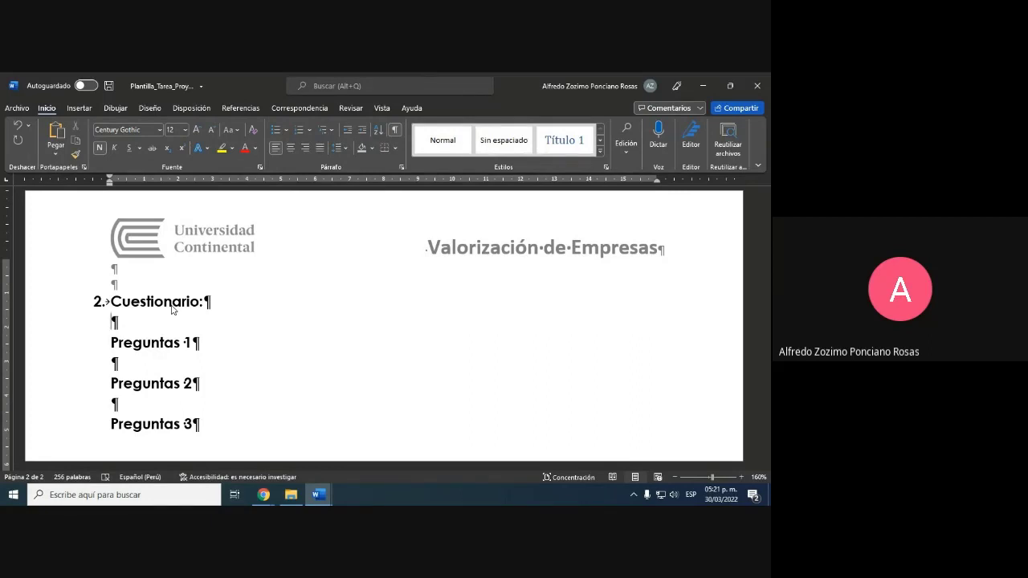
# Step: Save the template document and go back to the Criterio/Detalle table on page 1
pyautogui.click(109, 87)
pyautogui.scroll(-2, 319, 372)
pyautogui.scroll(10, 322, 367)
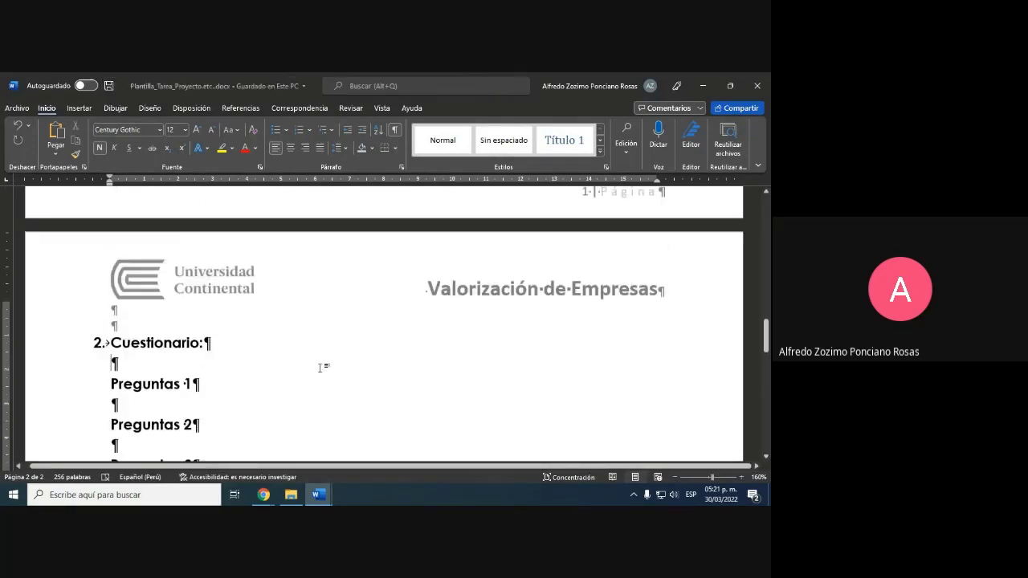
pyautogui.scroll(4, 321, 369)
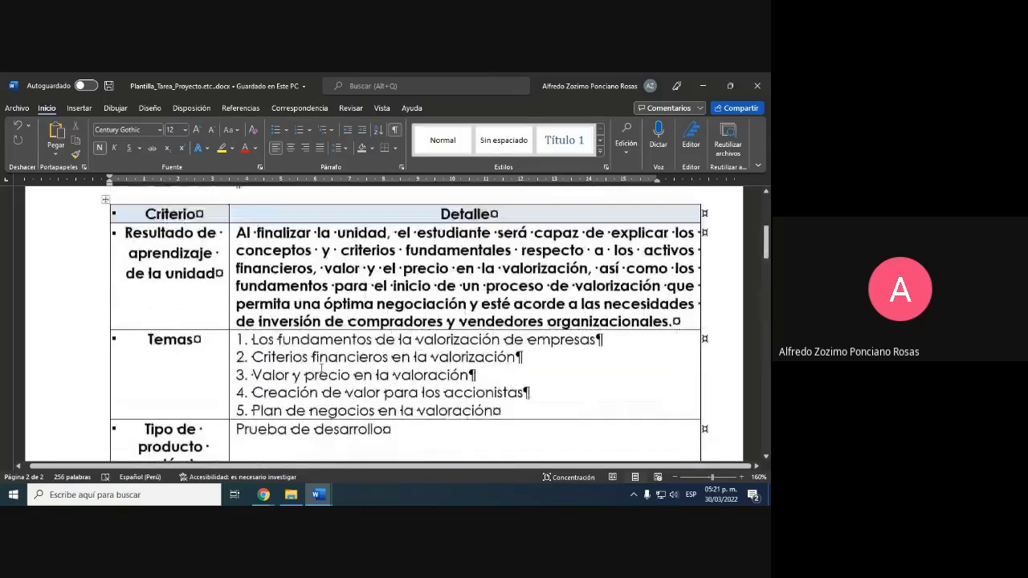
# Step: Copy Plantilla_Prueba_desarrollo_Matriz_evaluación.xlsx from the Blended kit's Recursos folder to the desktop
pyautogui.scroll(-8, 321, 371)
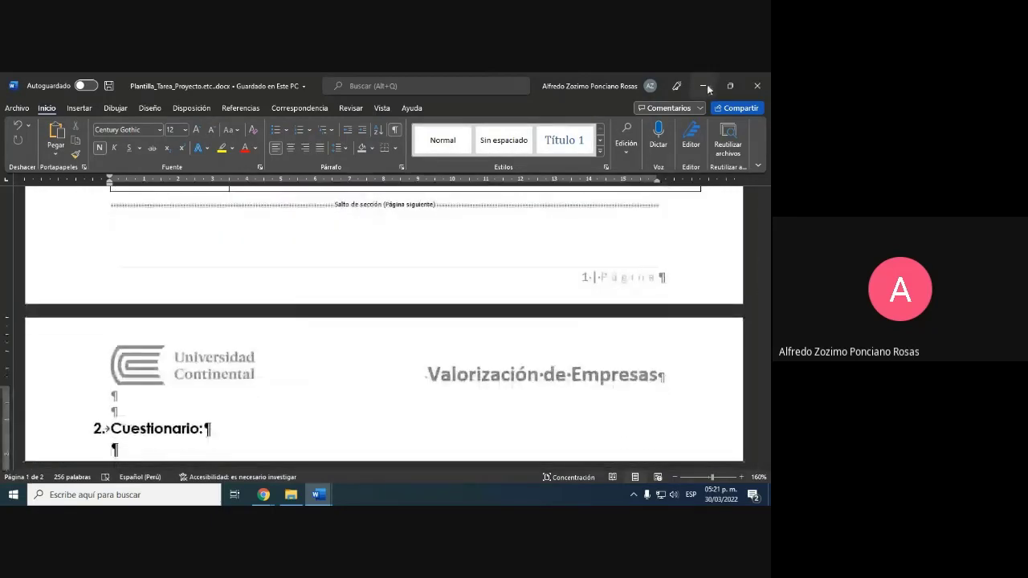
pyautogui.click(703, 85)
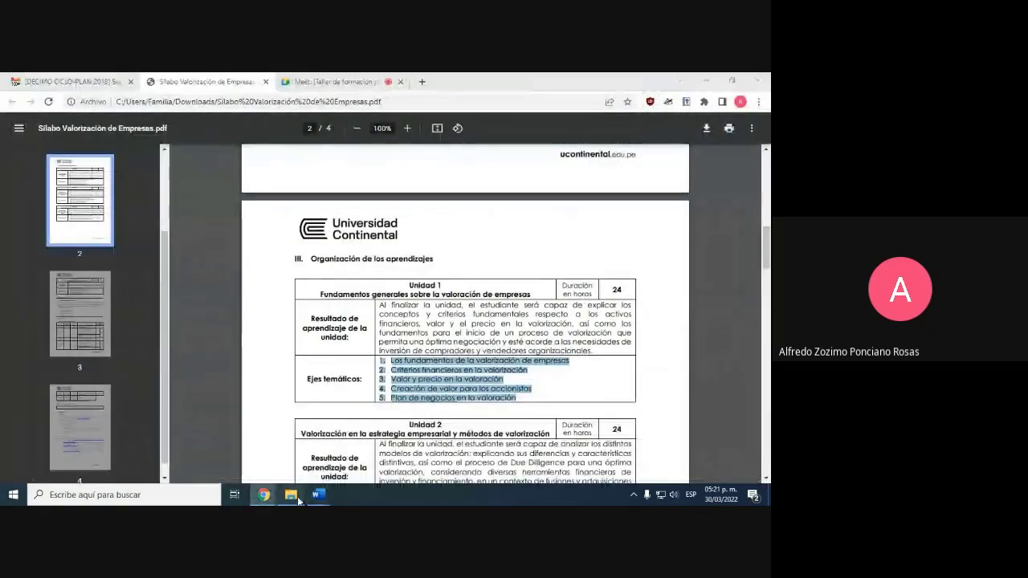
pyautogui.click(297, 497)
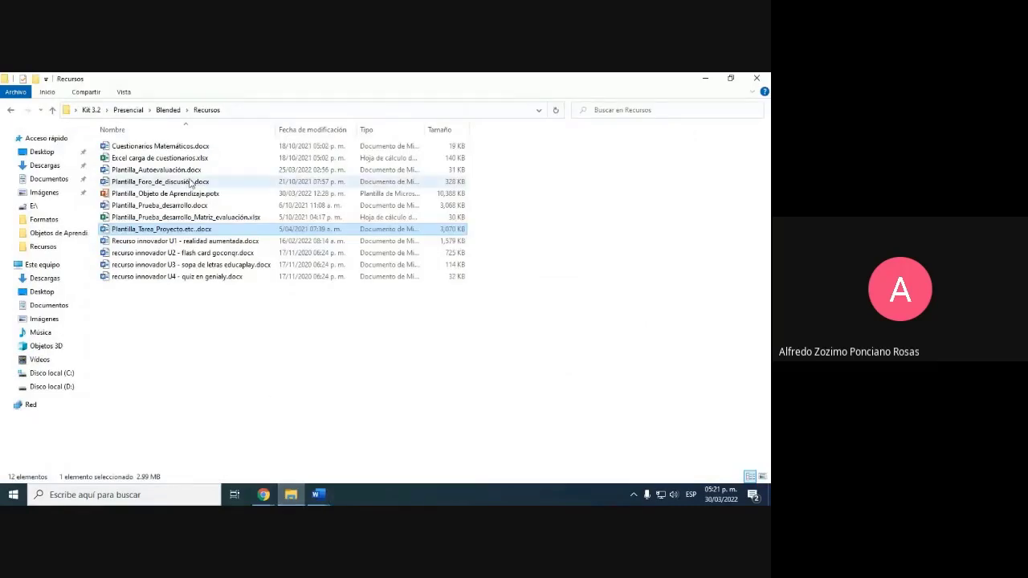
pyautogui.click(229, 217)
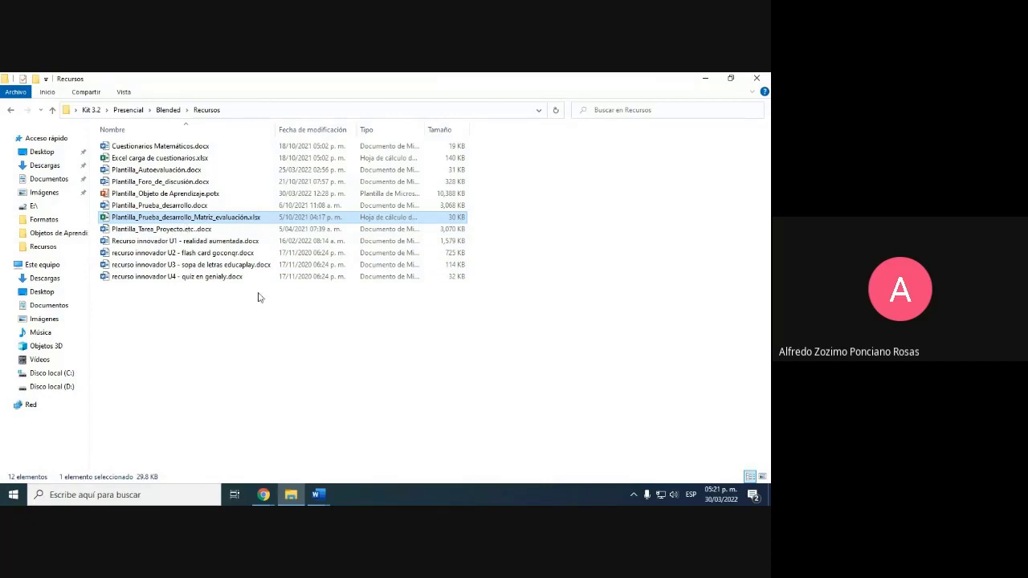
pyautogui.click(705, 78)
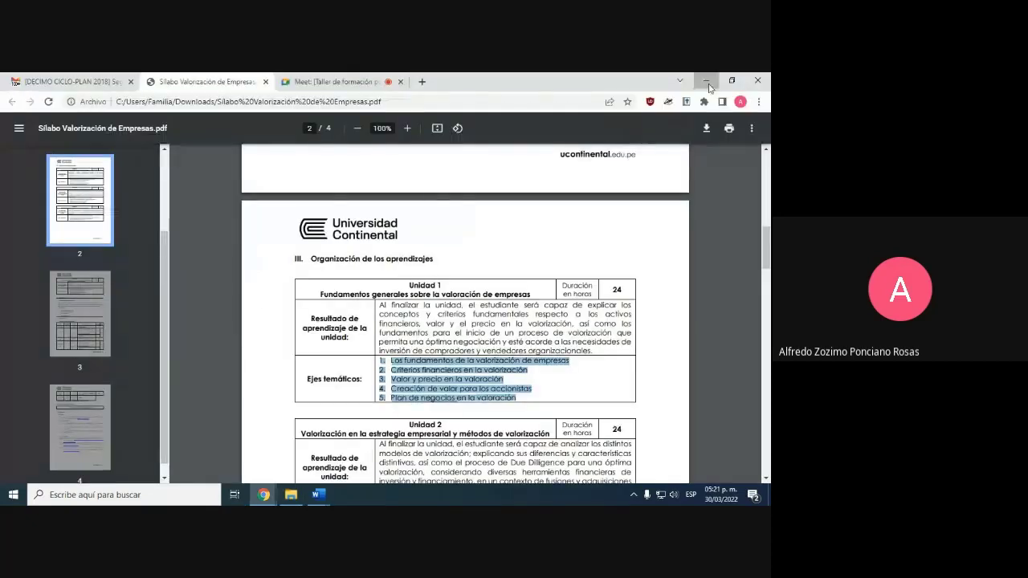
pyautogui.click(707, 81)
pyautogui.hotkey('ctrl', 'v')
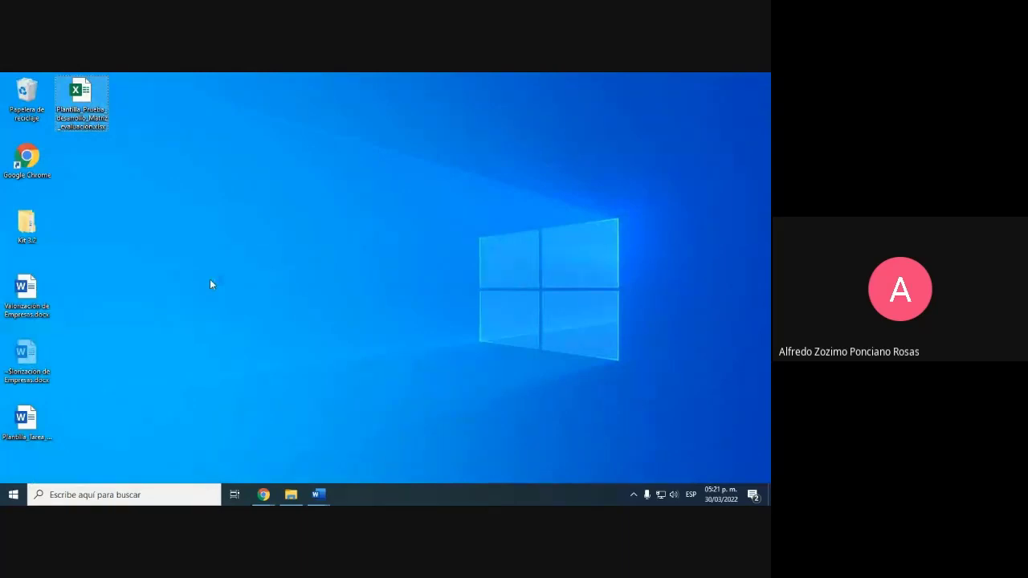
# Step: Open the desktop copy of the evaluation matrix workbook maximized and examine its Clase, Conocimientos and Habilidades columns
pyautogui.press('Return')
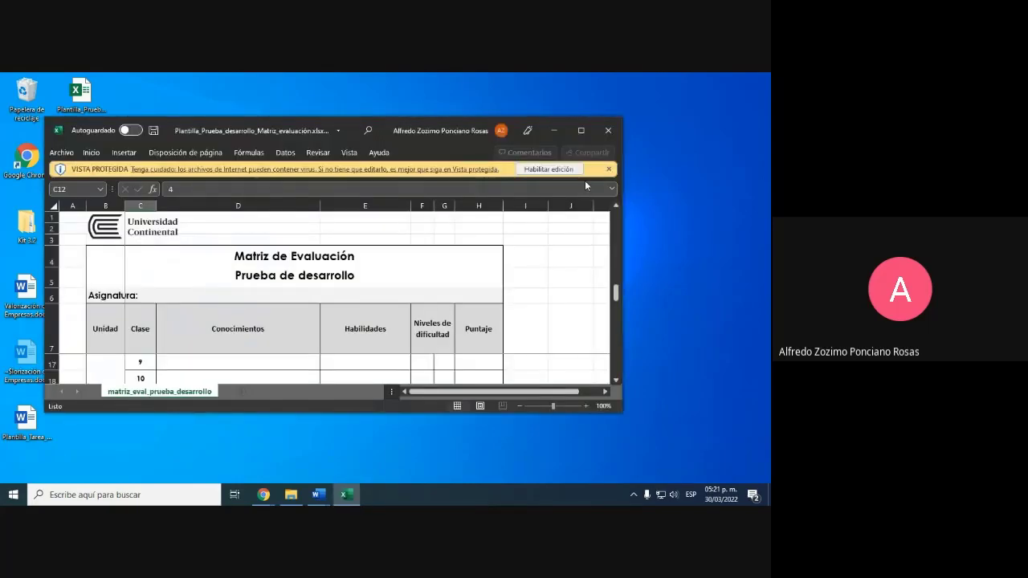
pyautogui.click(580, 131)
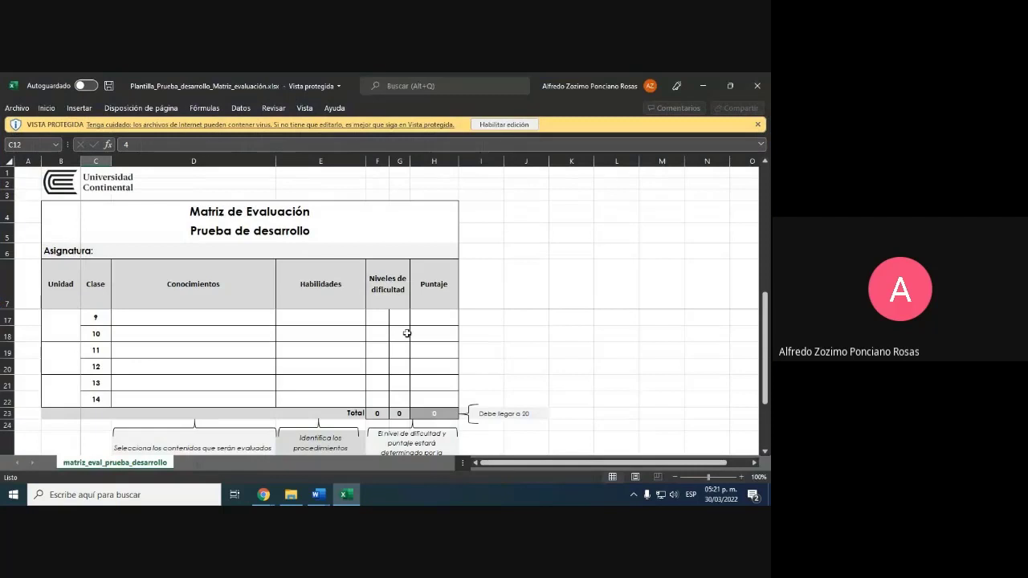
pyautogui.scroll(-1, 407, 332)
pyautogui.scroll(4, 407, 332)
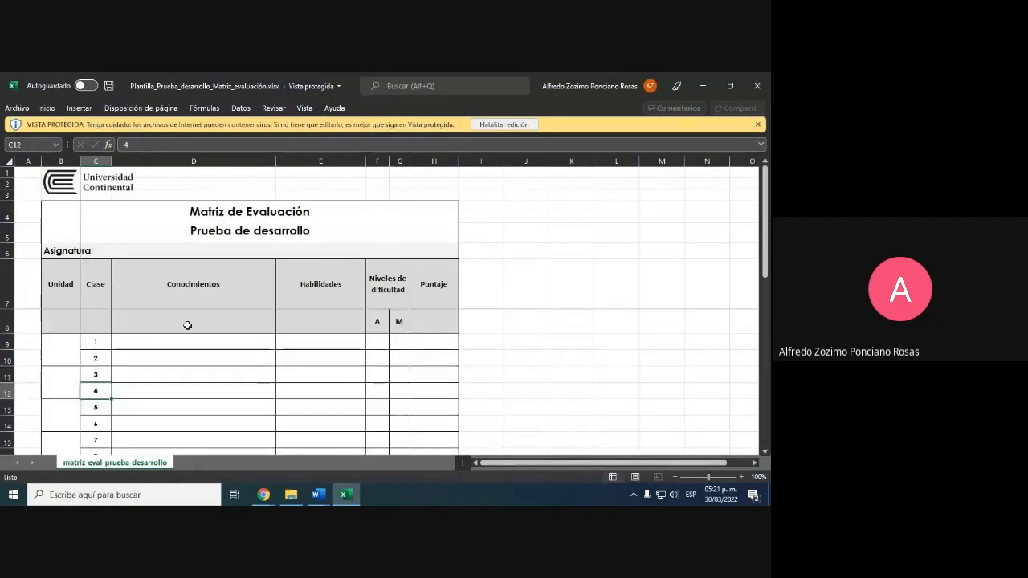
pyautogui.moveTo(94, 341); pyautogui.dragTo(97, 392)
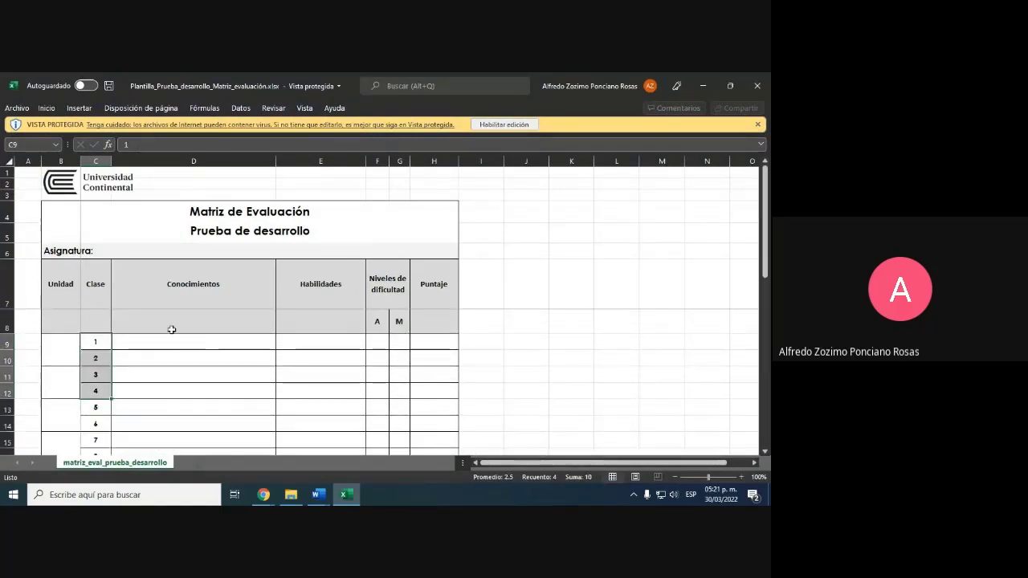
pyautogui.click(133, 337)
pyautogui.click(306, 345)
pyautogui.scroll(-3, 351, 407)
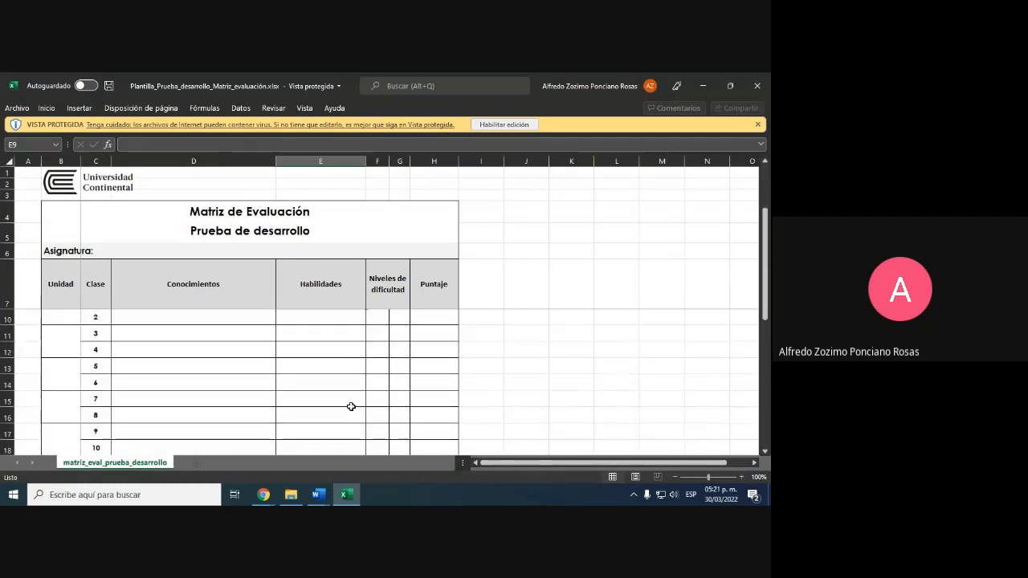
pyautogui.scroll(-1, 349, 405)
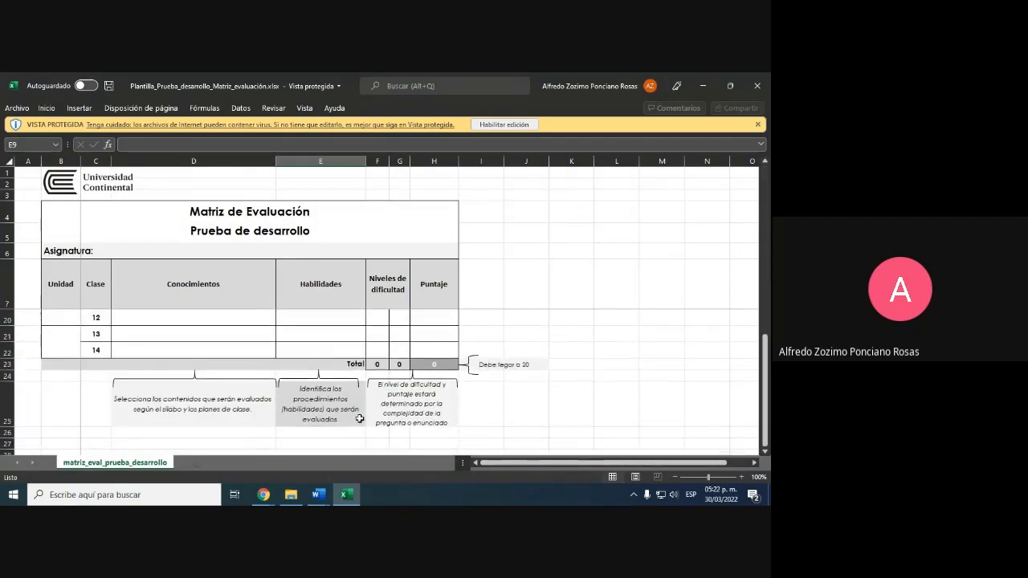
# Step: Examine the matrix's difficulty-level columns A and M and its Puntaje column, from class 1 down to the Total row
pyautogui.click(381, 307)
pyautogui.click(382, 317)
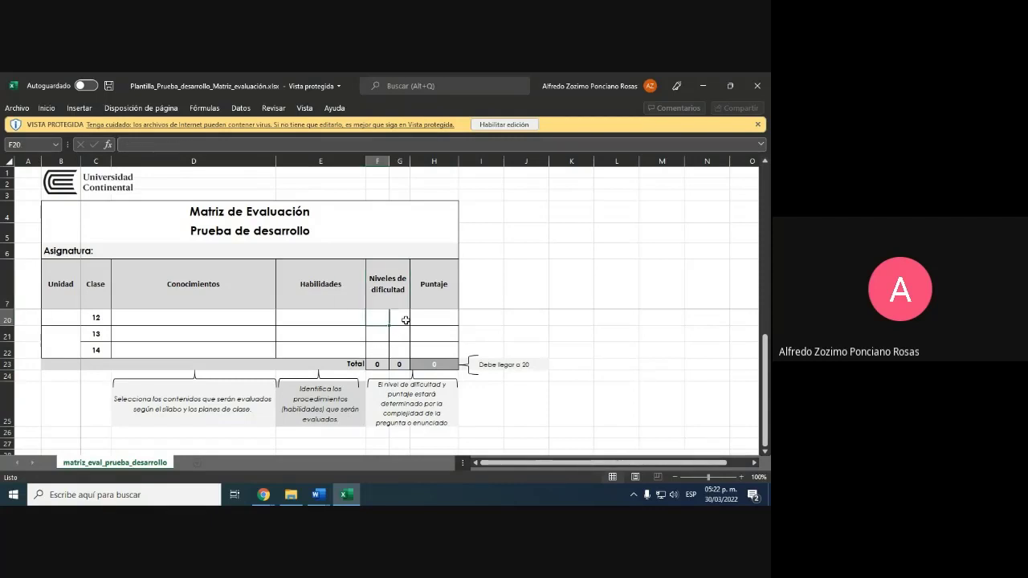
pyautogui.scroll(4, 402, 321)
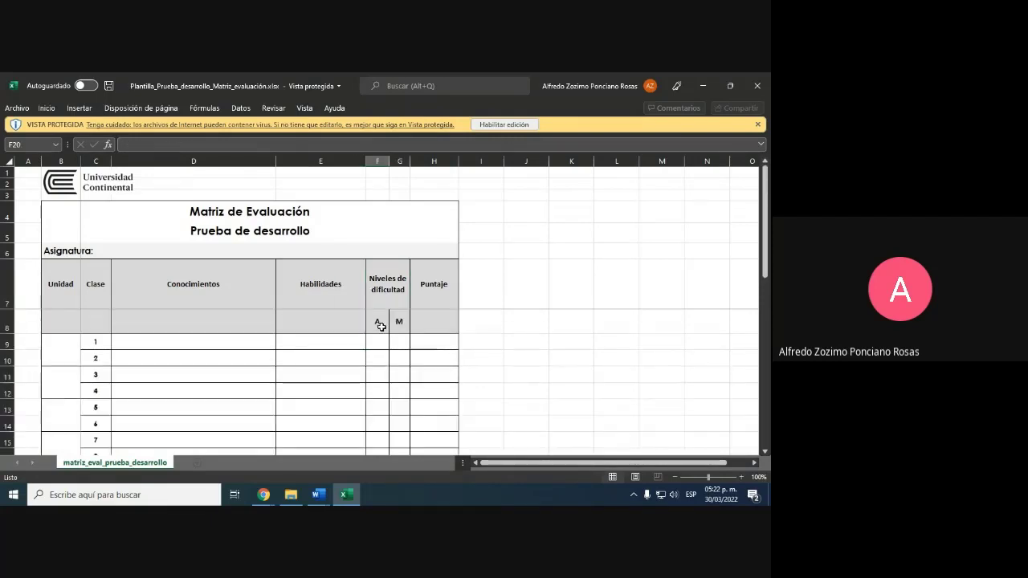
pyautogui.click(378, 354)
pyautogui.click(395, 341)
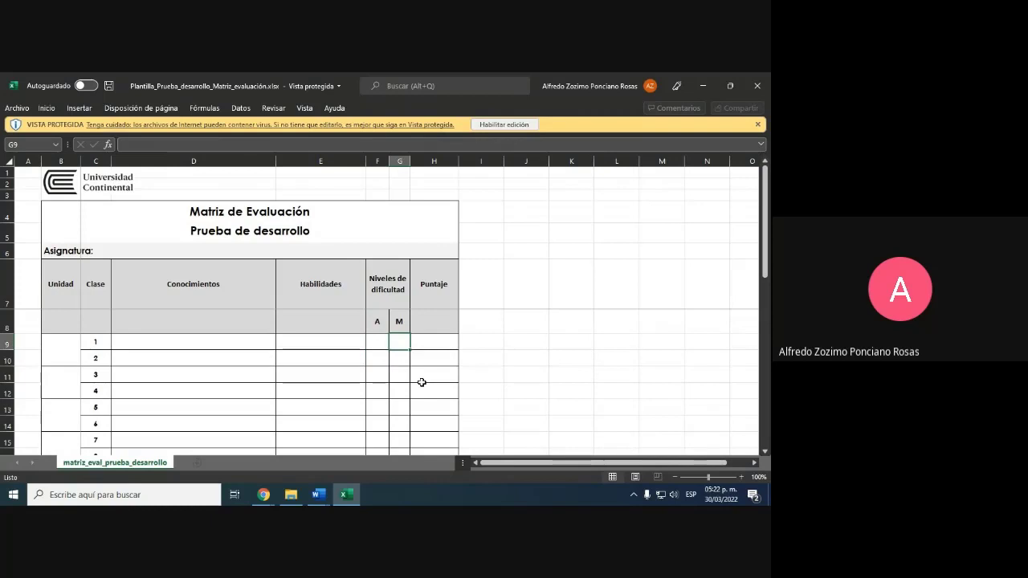
pyautogui.click(438, 344)
pyautogui.scroll(-1, 442, 398)
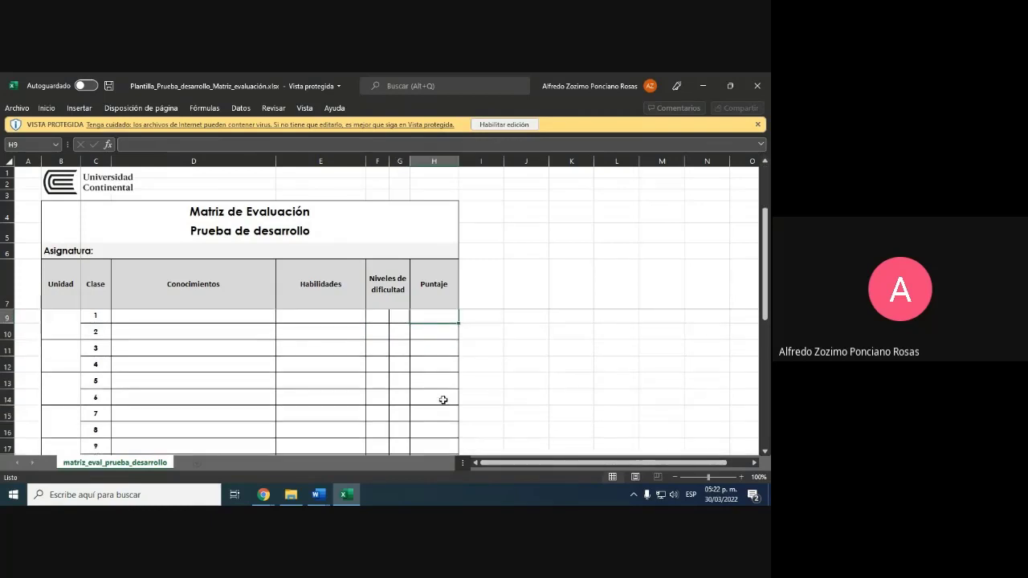
pyautogui.scroll(-5, 443, 399)
pyautogui.scroll(6, 427, 383)
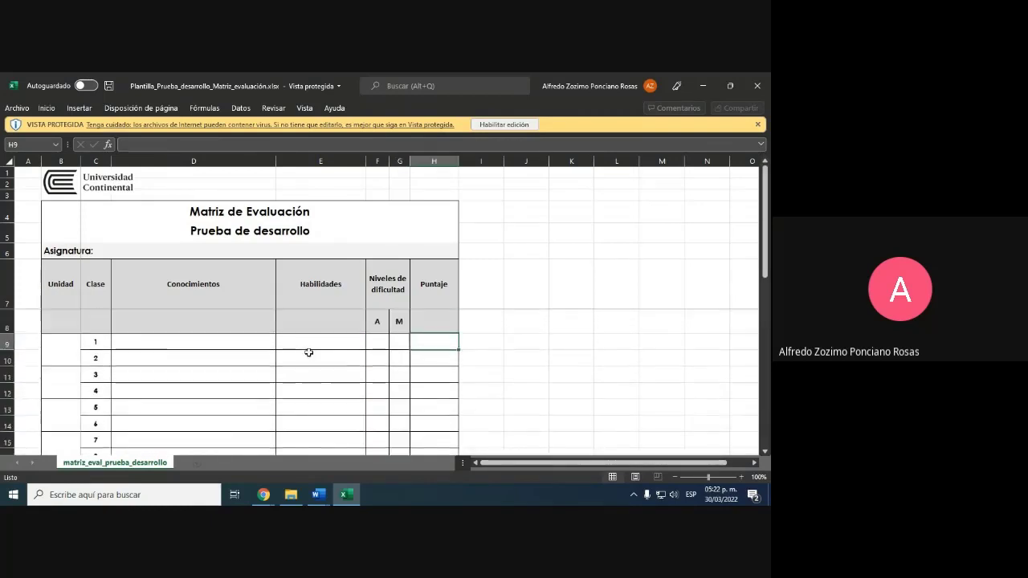
# Step: Review the Conocimientos and Habilidades columns against the guidance notes beneath the matrix's Total row
pyautogui.click(188, 342)
pyautogui.click(291, 344)
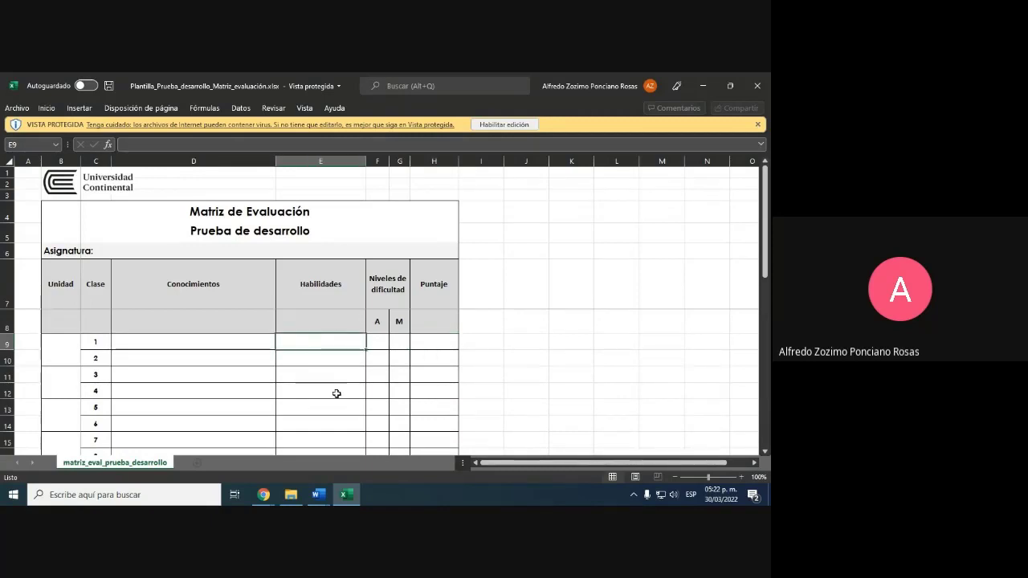
pyautogui.scroll(-1, 336, 393)
pyautogui.scroll(1, 336, 394)
pyautogui.scroll(-5, 337, 394)
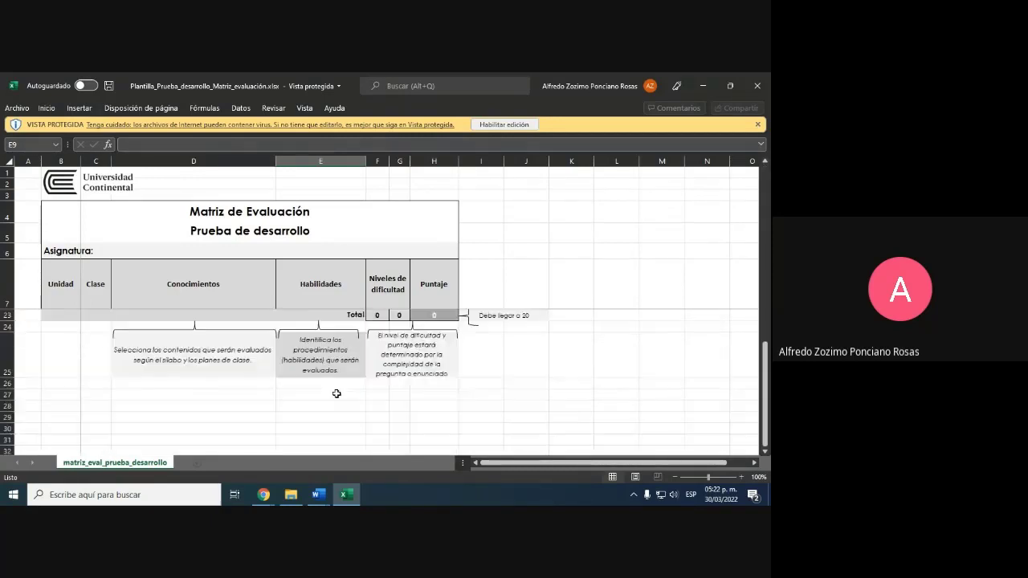
pyautogui.scroll(4, 449, 376)
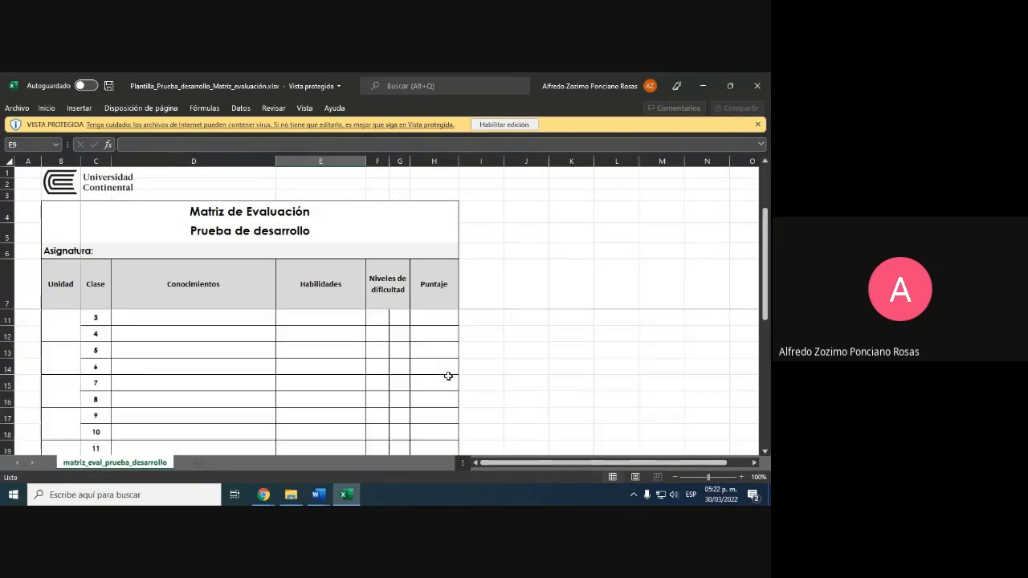
pyautogui.scroll(1, 448, 376)
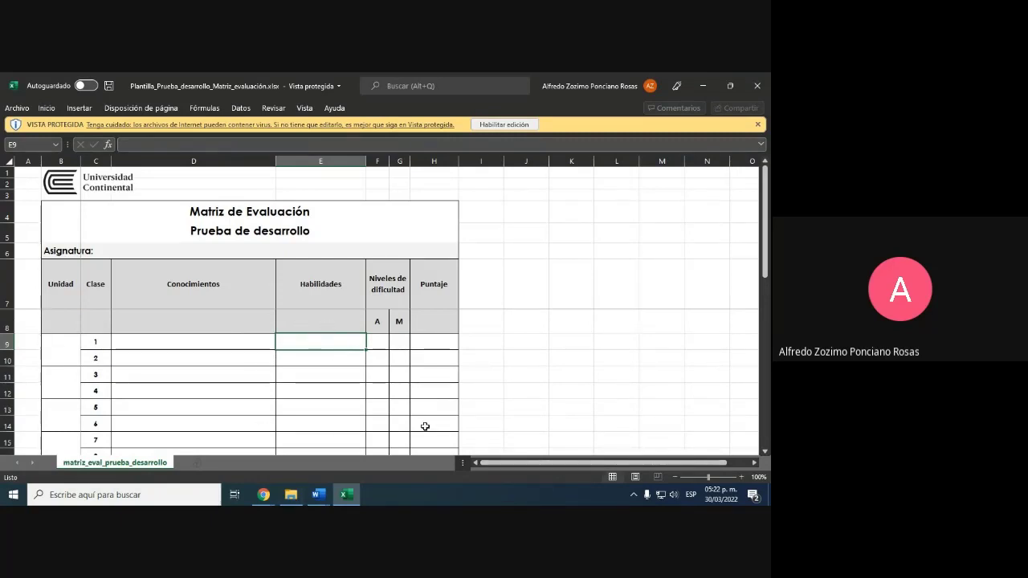
pyautogui.scroll(-2, 425, 427)
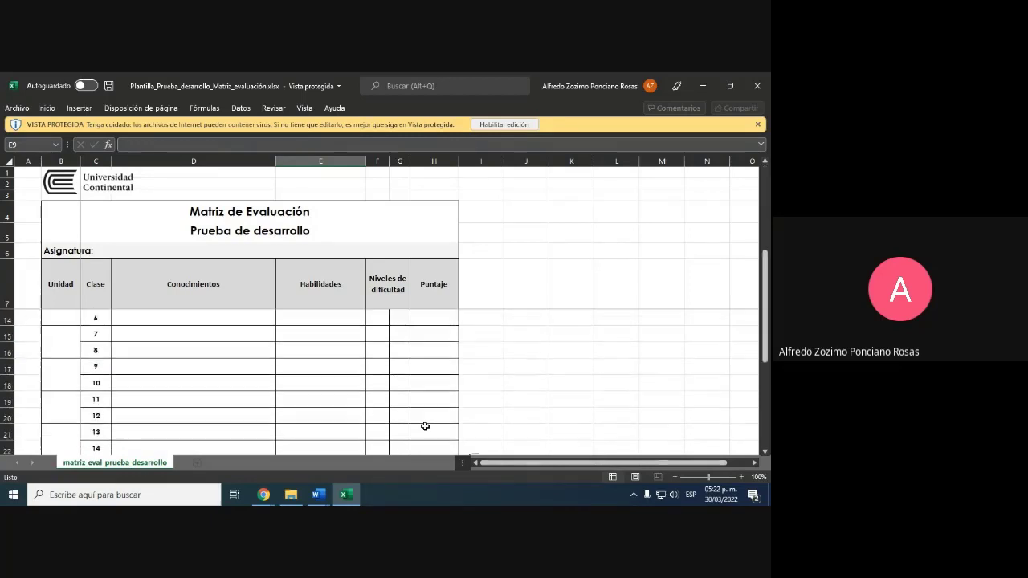
pyautogui.scroll(-2, 425, 427)
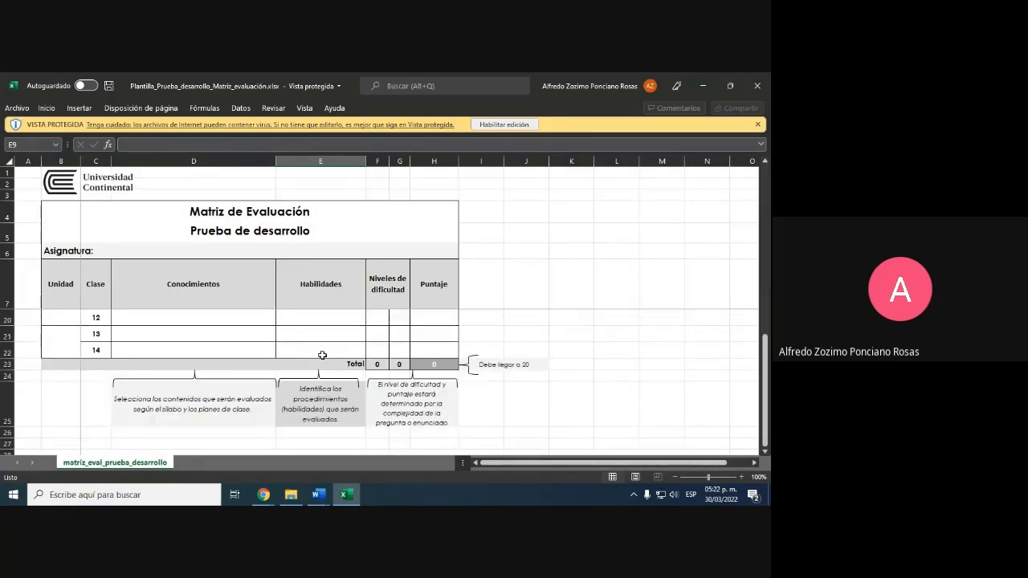
pyautogui.scroll(4, 397, 393)
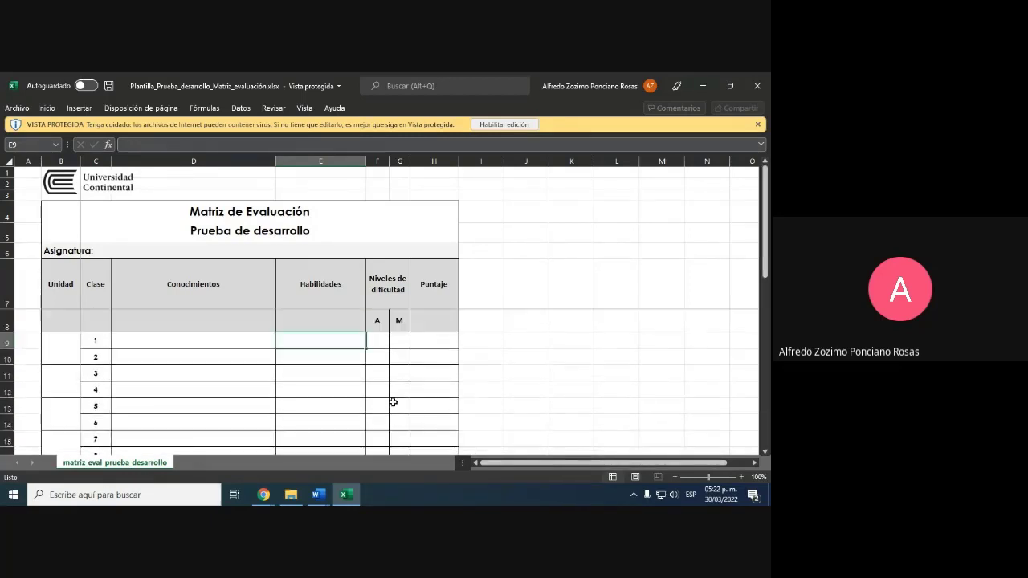
pyautogui.scroll(-3, 317, 351)
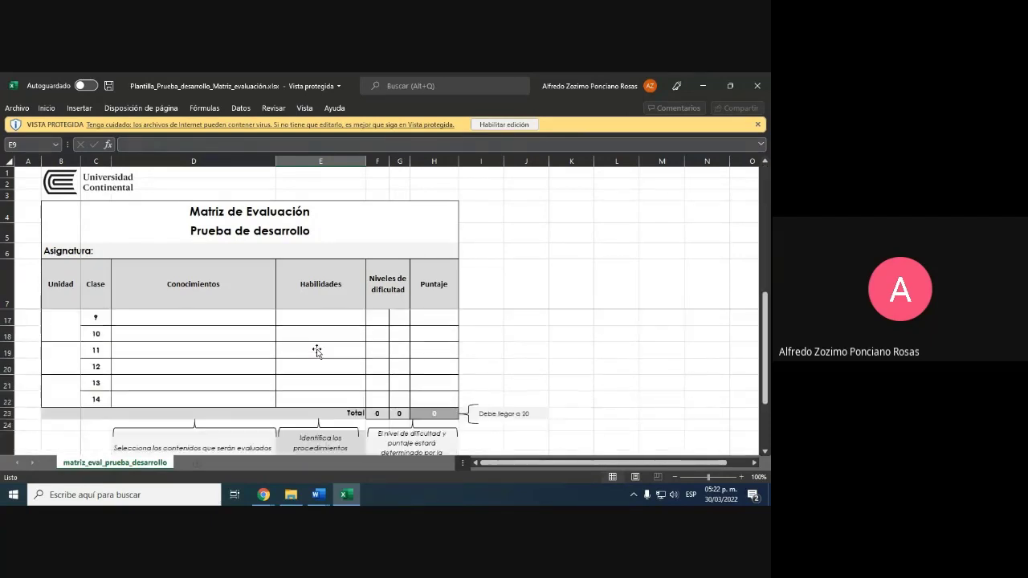
pyautogui.scroll(-1, 317, 351)
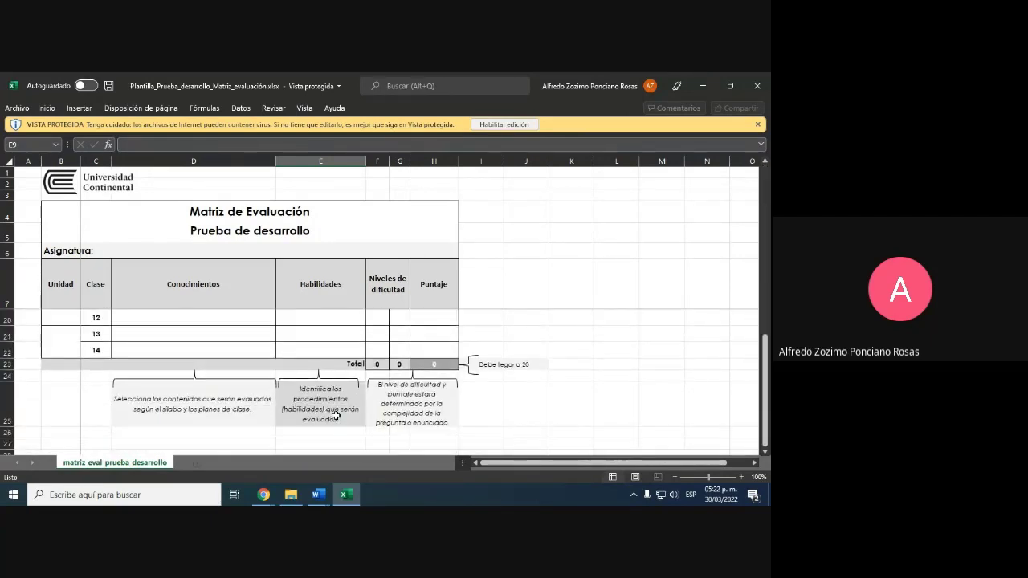
pyautogui.scroll(4, 350, 418)
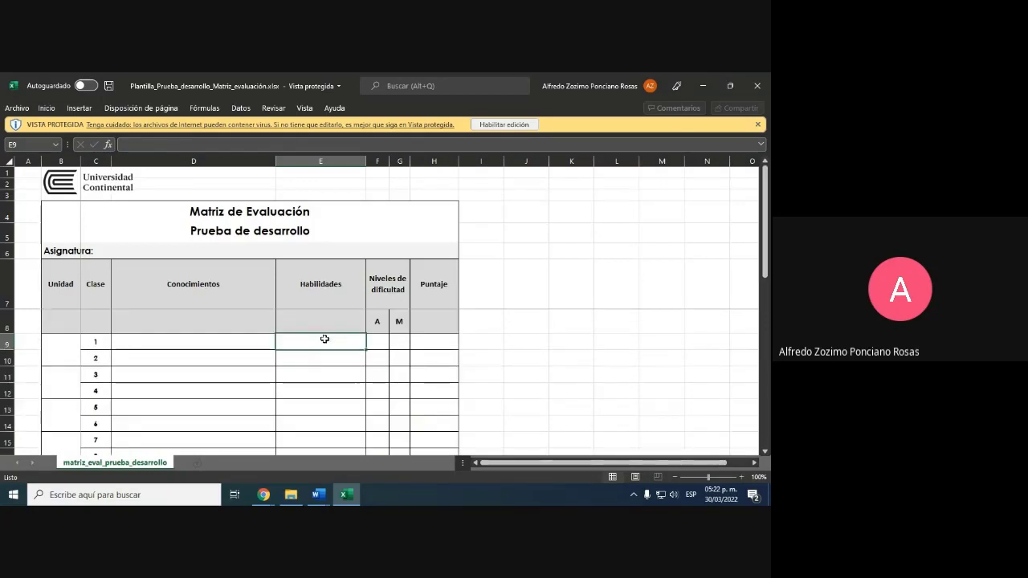
# Step: Check class 1's difficulty-level and Puntaje cells against the scoring note below the total, and close the matrix workbook
pyautogui.click(379, 347)
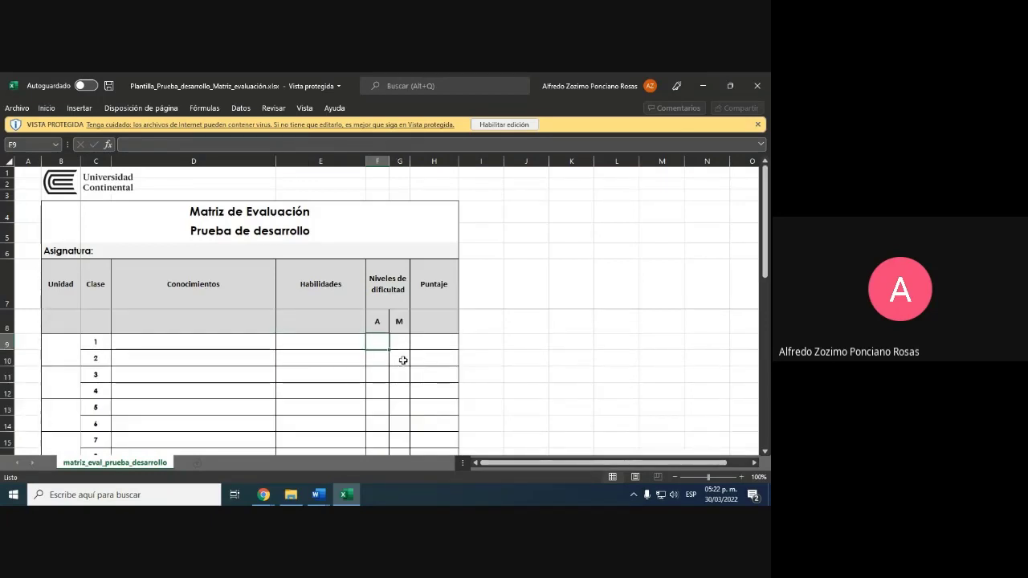
pyautogui.click(398, 342)
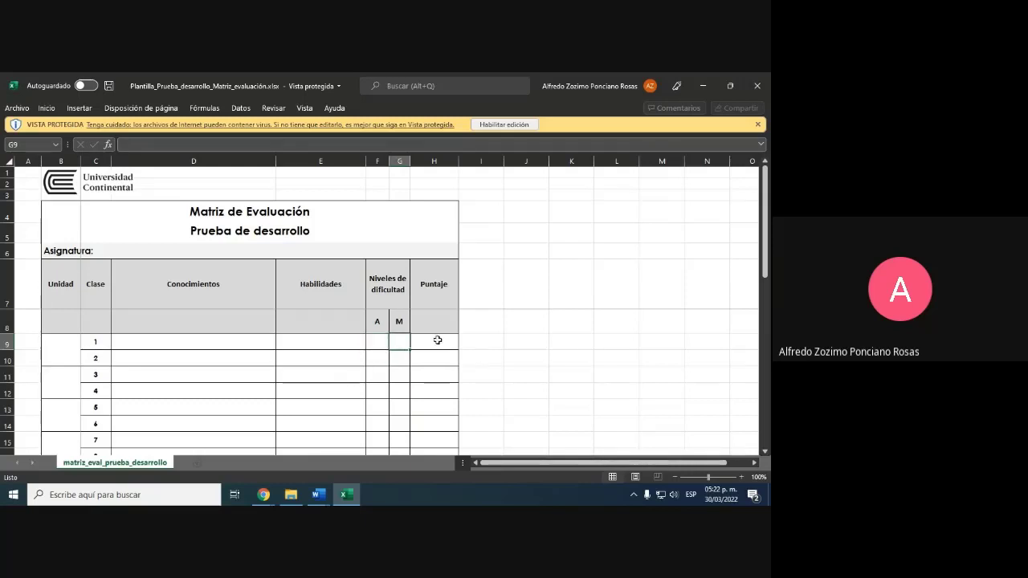
pyautogui.click(438, 340)
pyautogui.scroll(-4, 448, 394)
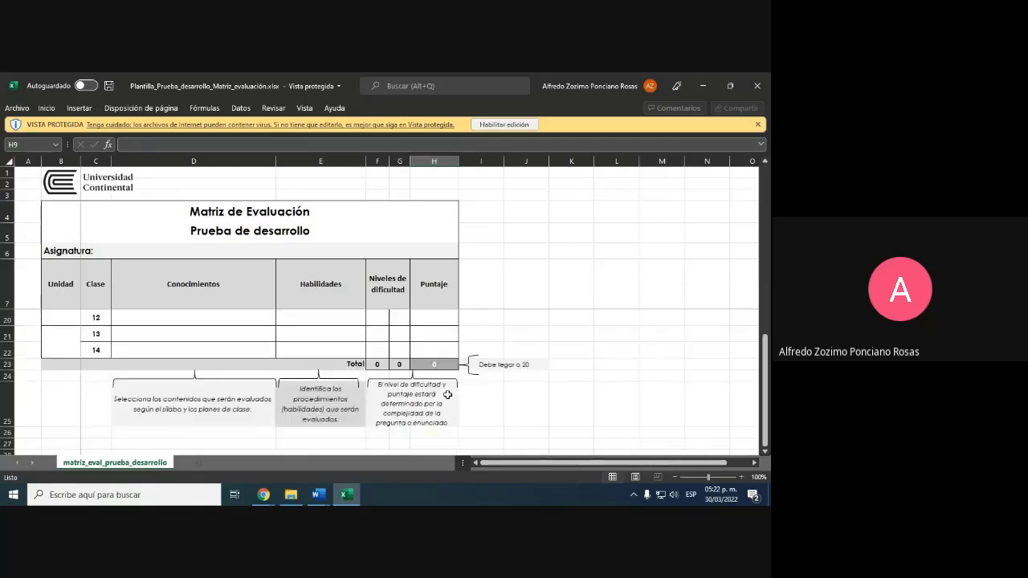
pyautogui.scroll(4, 447, 394)
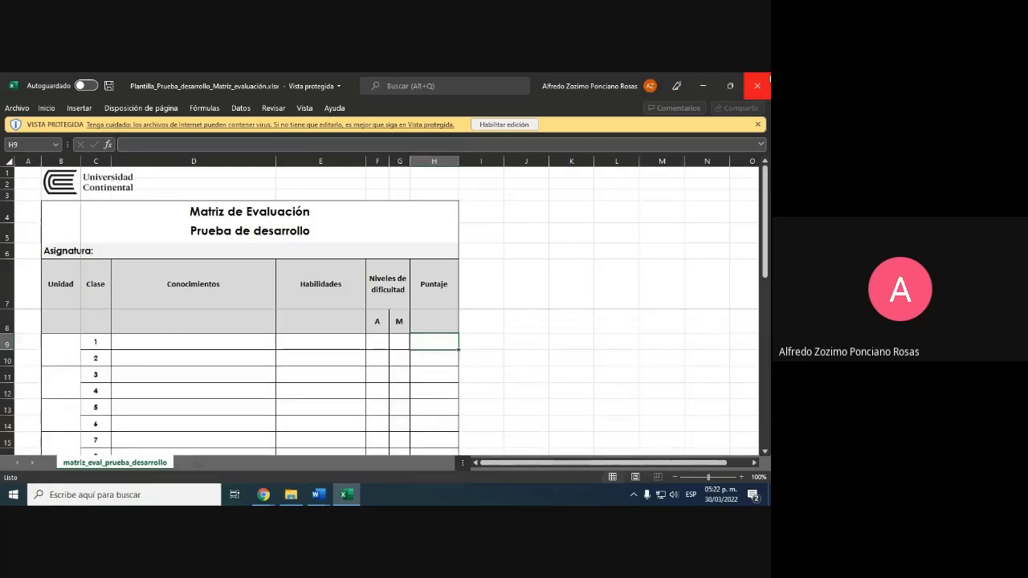
pyautogui.click(767, 79)
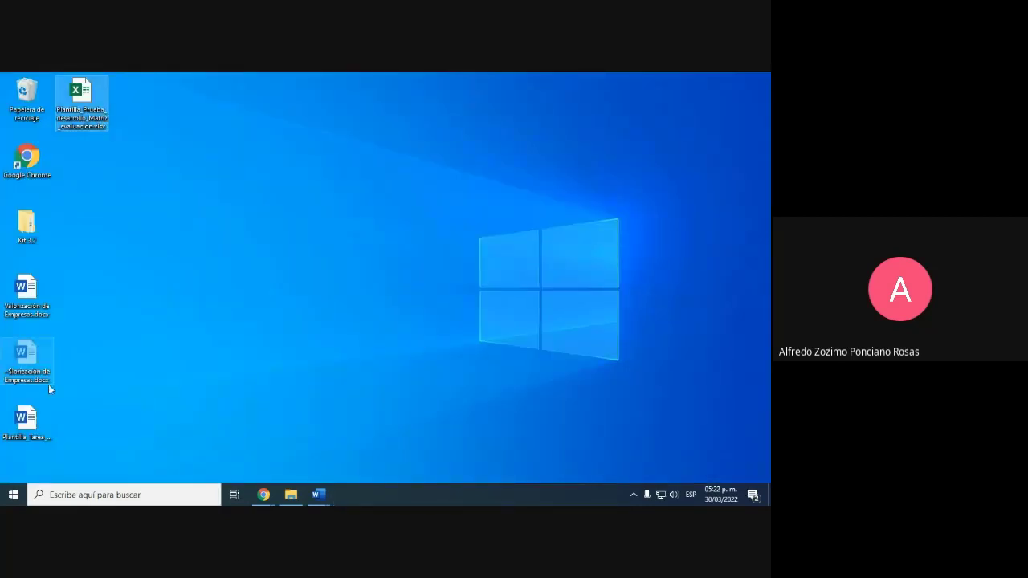
pyautogui.click(35, 428)
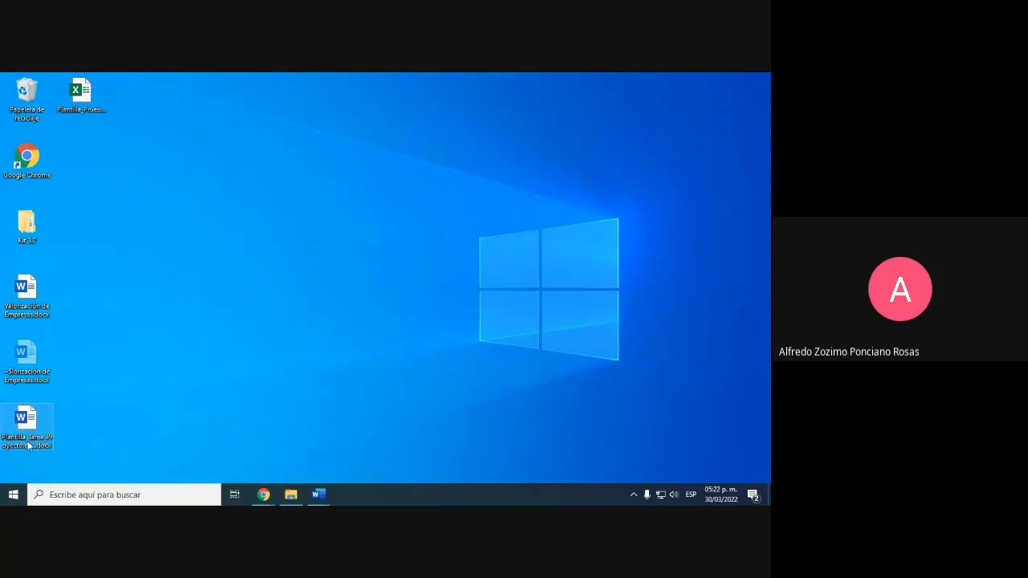
pyautogui.click(80, 95)
pyautogui.click(30, 421)
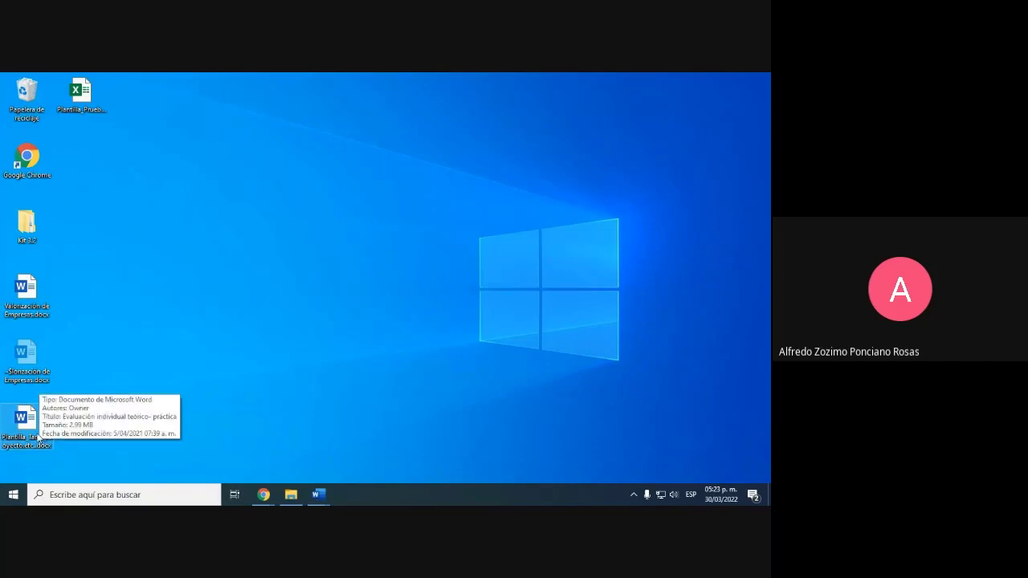
pyautogui.click(80, 96)
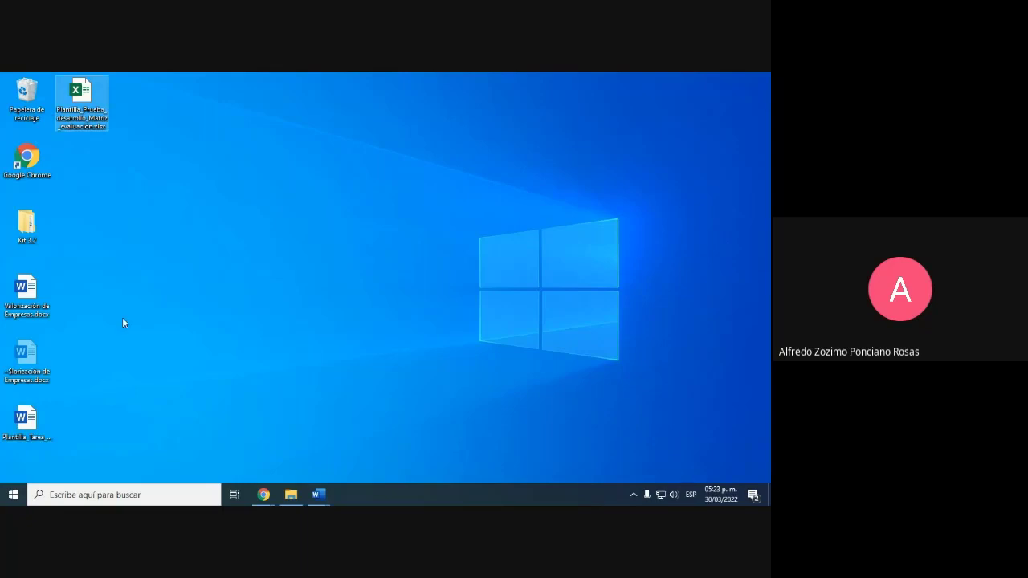
# Step: Review the Consolidado 1 Subítem 2 evaluation and its rubric in the Valorización de Empresas document's table
pyautogui.click(27, 421)
pyautogui.click(100, 113)
pyautogui.moveTo(324, 498)
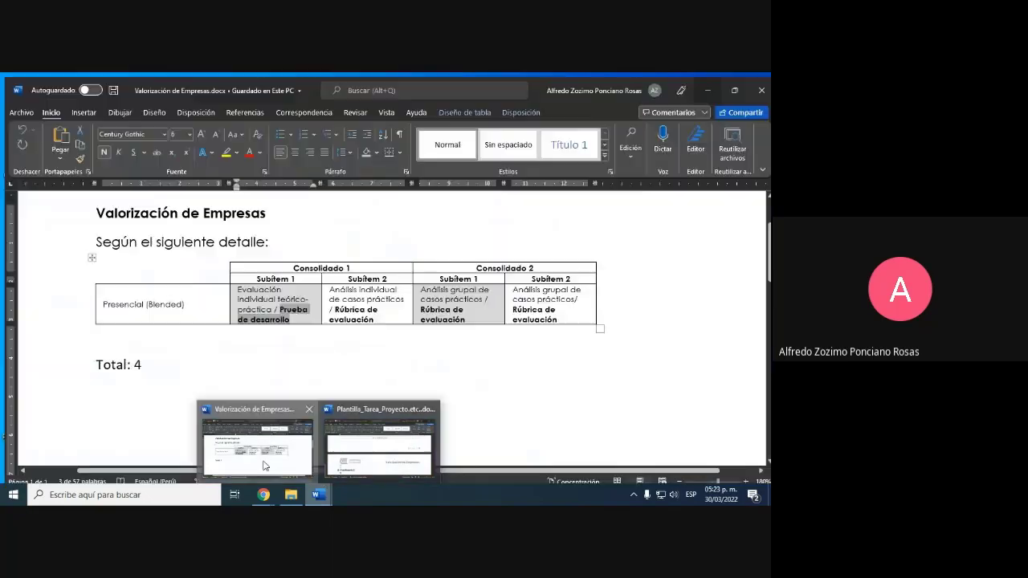
pyautogui.click(253, 445)
pyautogui.click(373, 304)
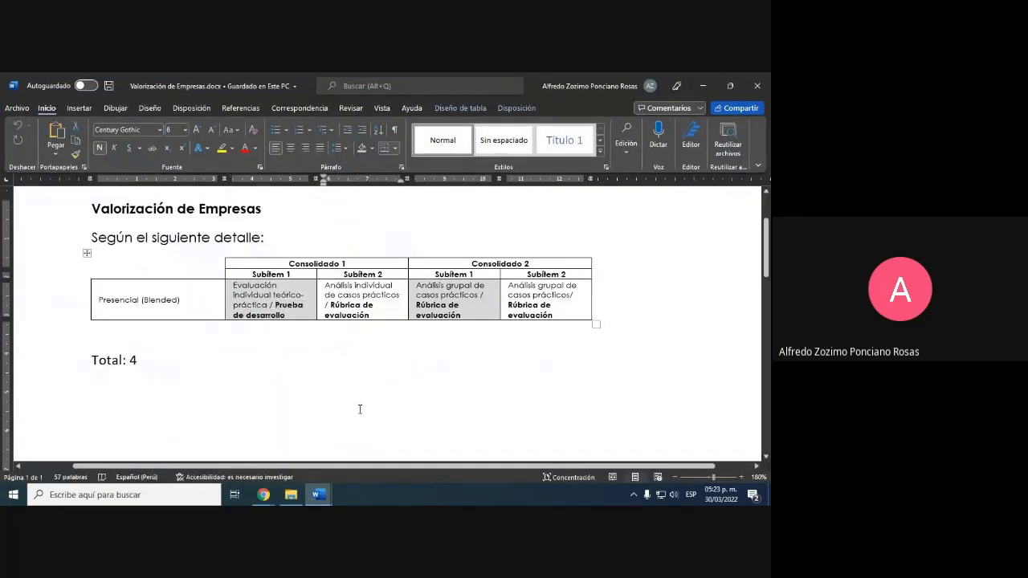
pyautogui.moveTo(335, 285); pyautogui.dragTo(399, 297)
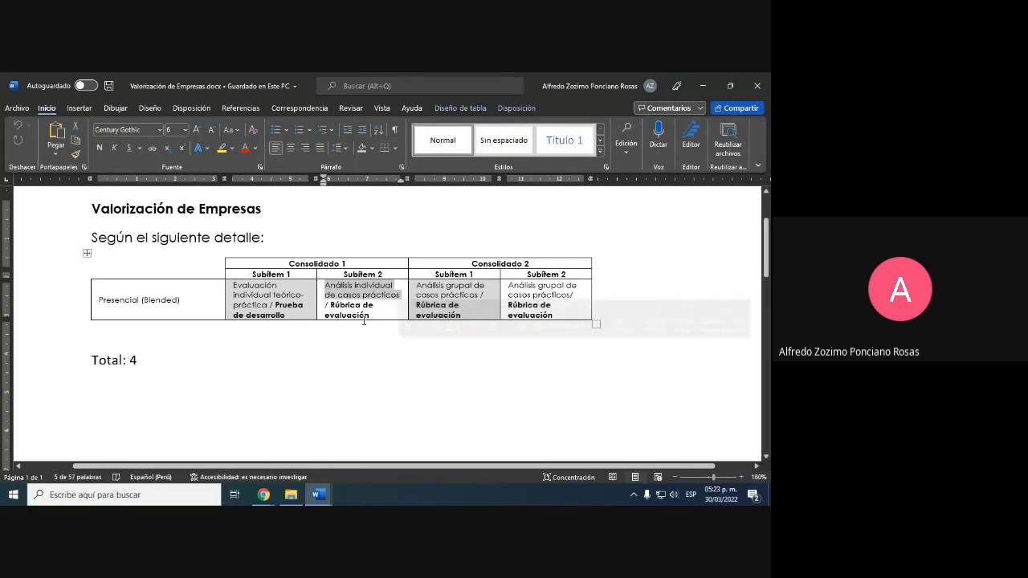
pyautogui.click(377, 315)
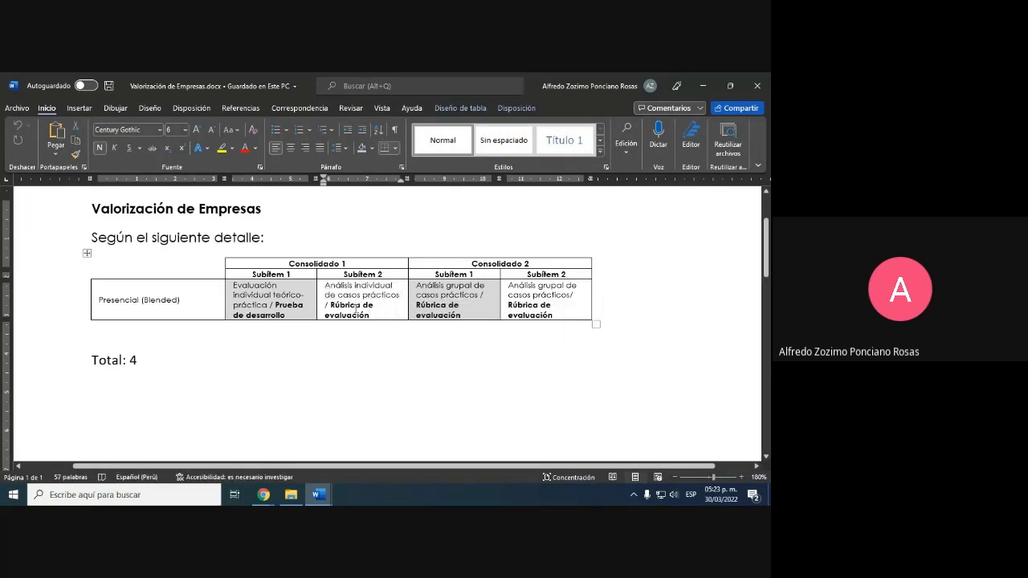
# Step: Check the instruments listed for Consolidado 2's Subítem 1 and Subítem 2 in the table, and minimize the document
pyautogui.click(459, 306)
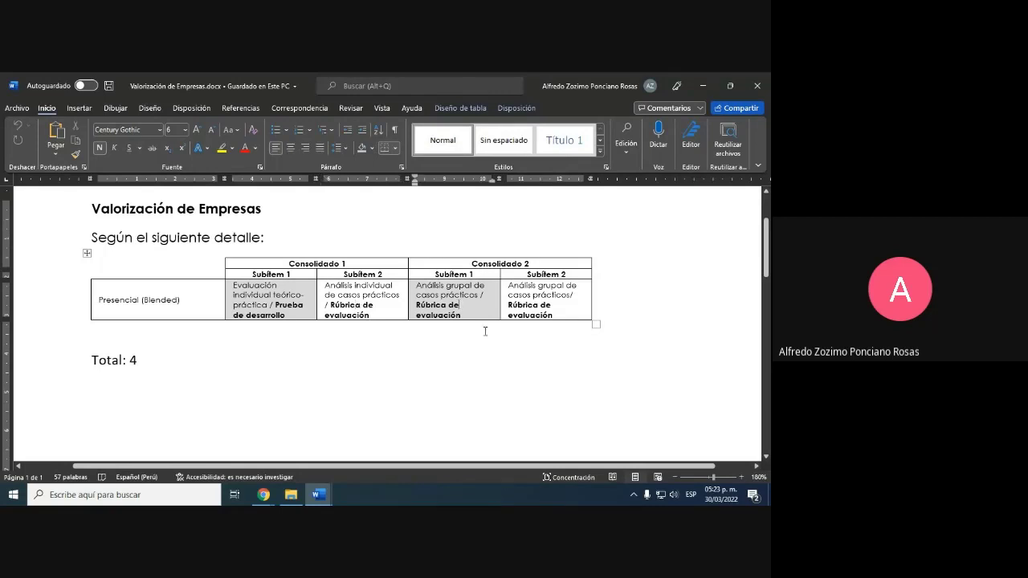
pyautogui.click(533, 313)
pyautogui.scroll(-1, 399, 333)
pyautogui.scroll(2, 401, 332)
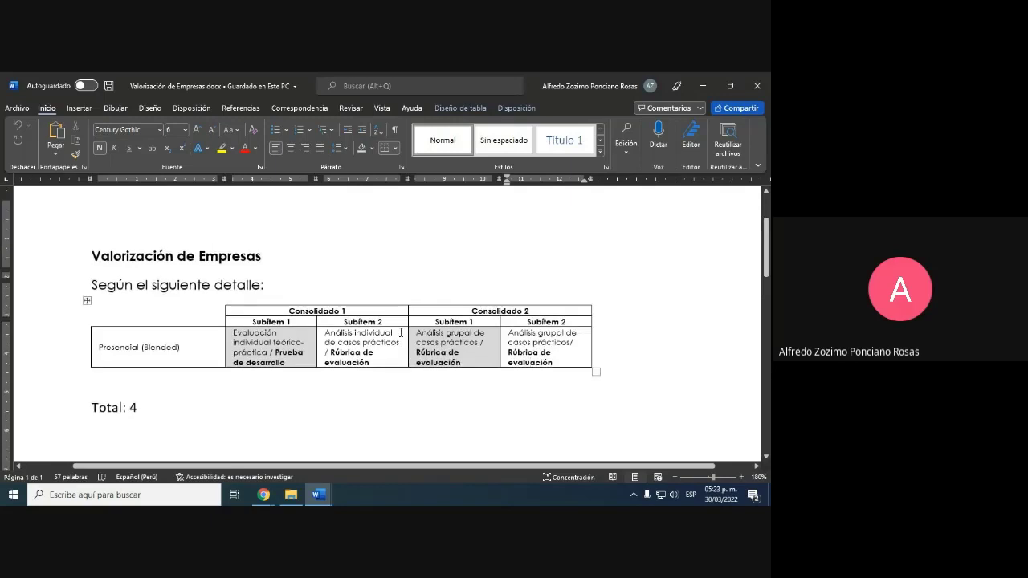
pyautogui.scroll(-1, 401, 332)
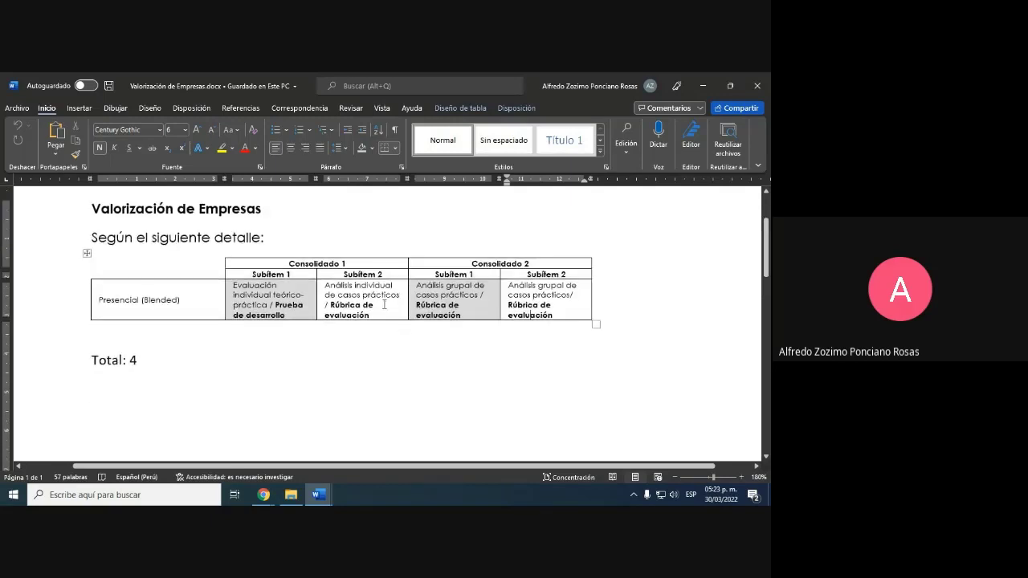
pyautogui.click(703, 86)
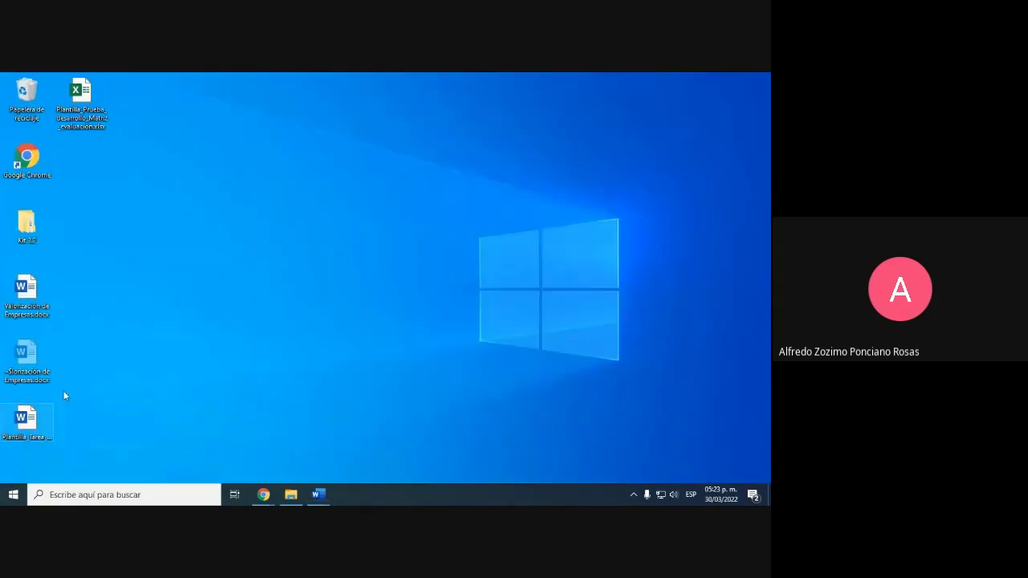
# Step: Copy Plantilla_Tarea_Proyecto.etc..docx from Kit 3.2's Presencial, Blended, Recursos folder and minimize the folder window
pyautogui.doubleClick(50, 231)
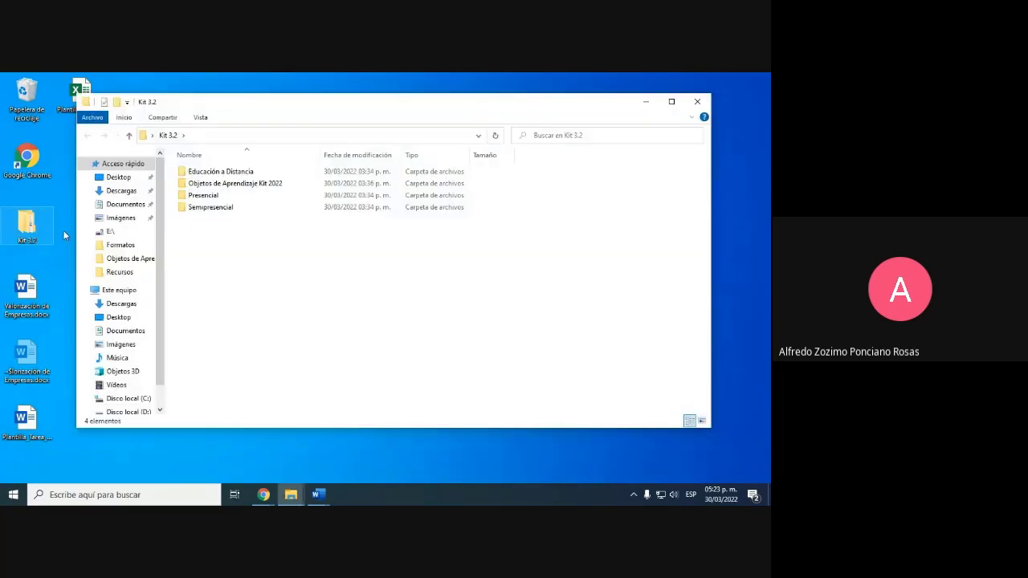
pyautogui.doubleClick(202, 196)
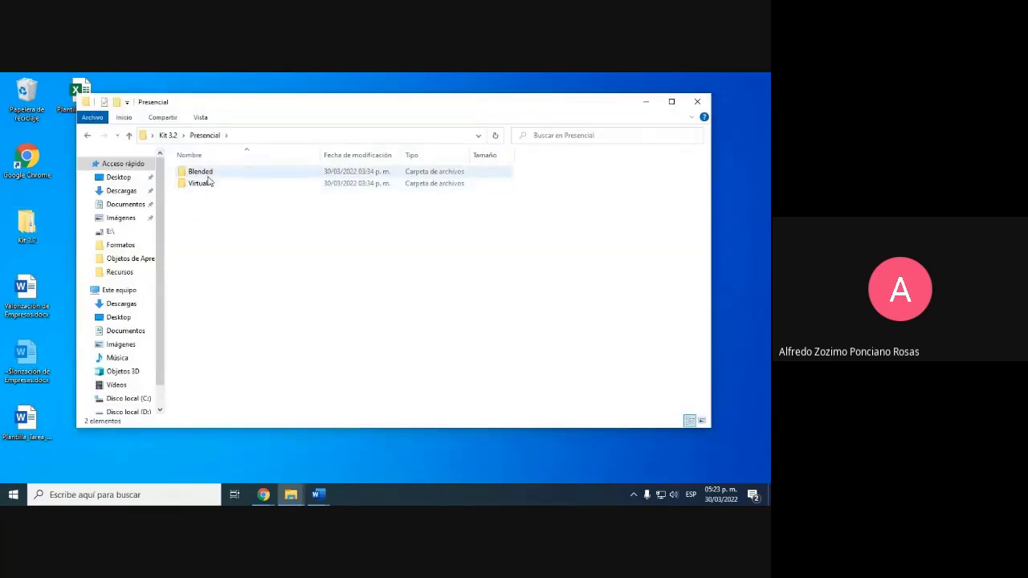
pyautogui.doubleClick(206, 176)
pyautogui.doubleClick(203, 183)
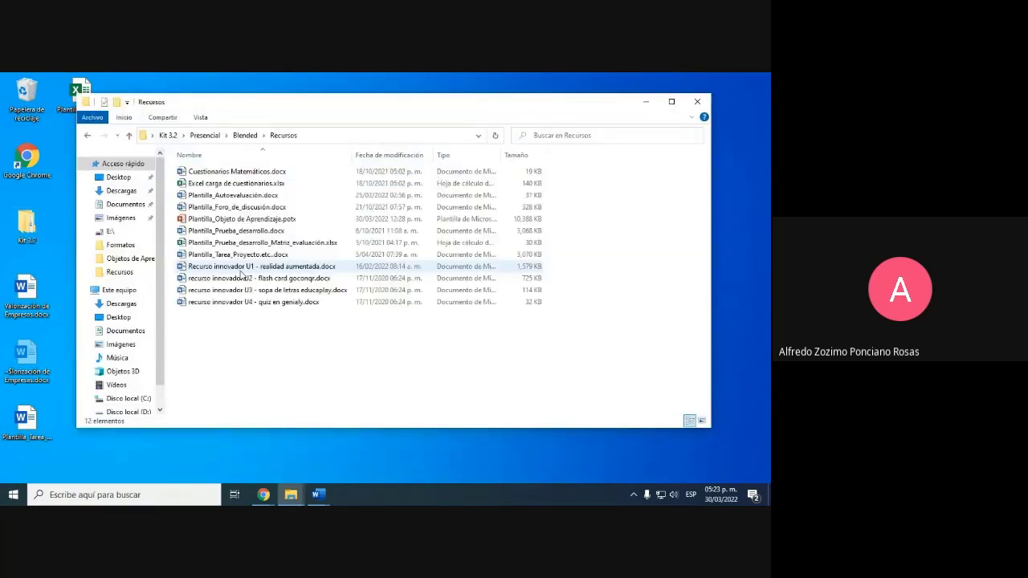
pyautogui.click(271, 255)
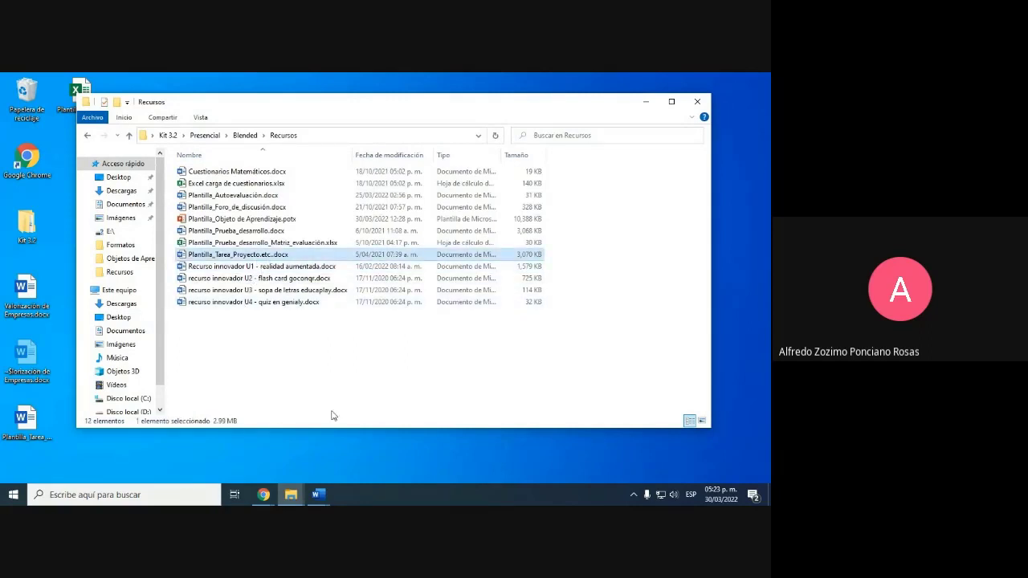
pyautogui.click(645, 101)
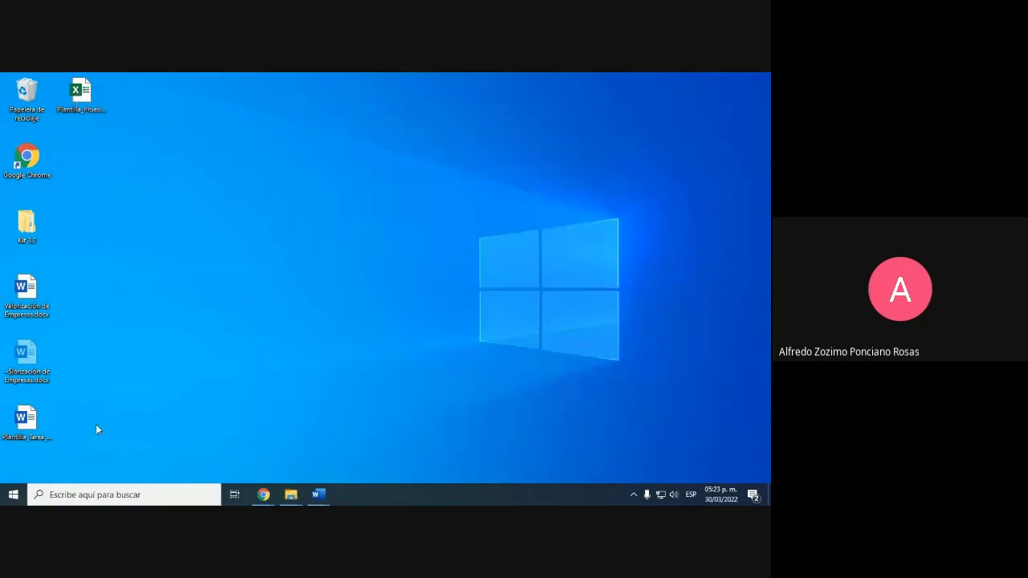
# Step: Rename the desktop copy of Plantilla_Tarea_Proyecto.etc..docx as C1S1.docx, closing the open document so the file can be renamed
pyautogui.press('F2')
pyautogui.write('C1S1.docx')
pyautogui.press('Return')
pyautogui.moveTo(323, 498)
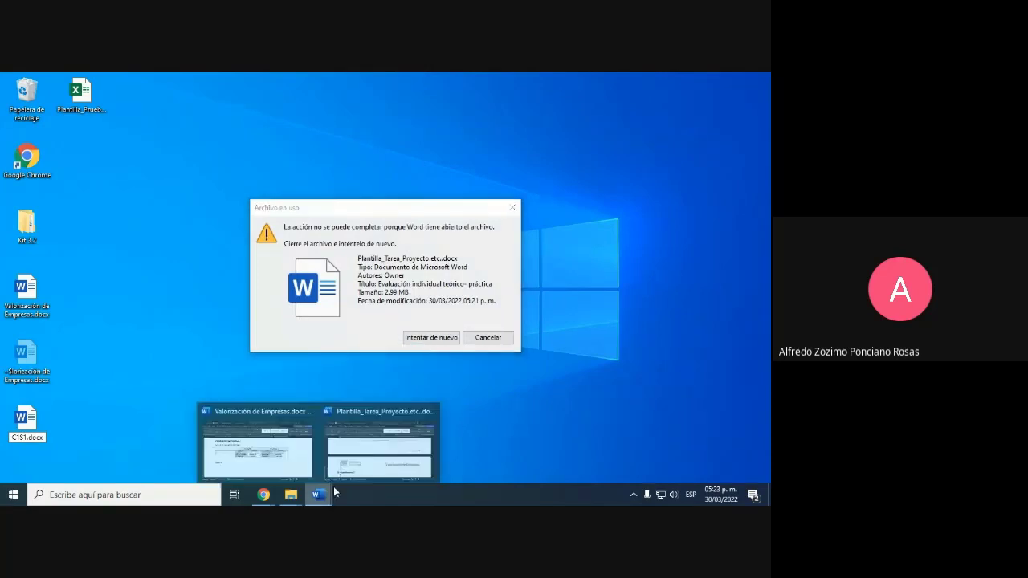
pyautogui.click(381, 418)
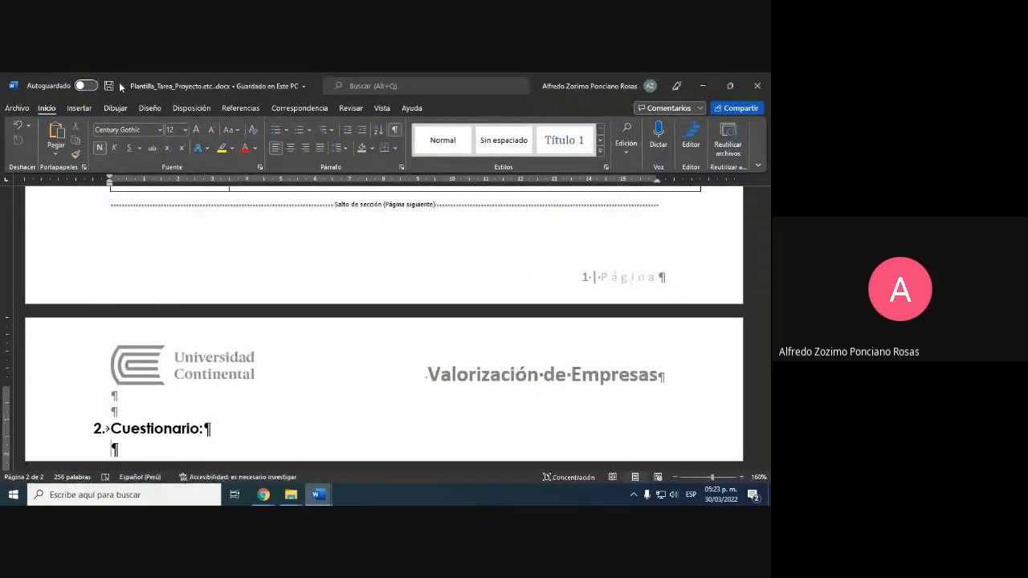
pyautogui.click(756, 85)
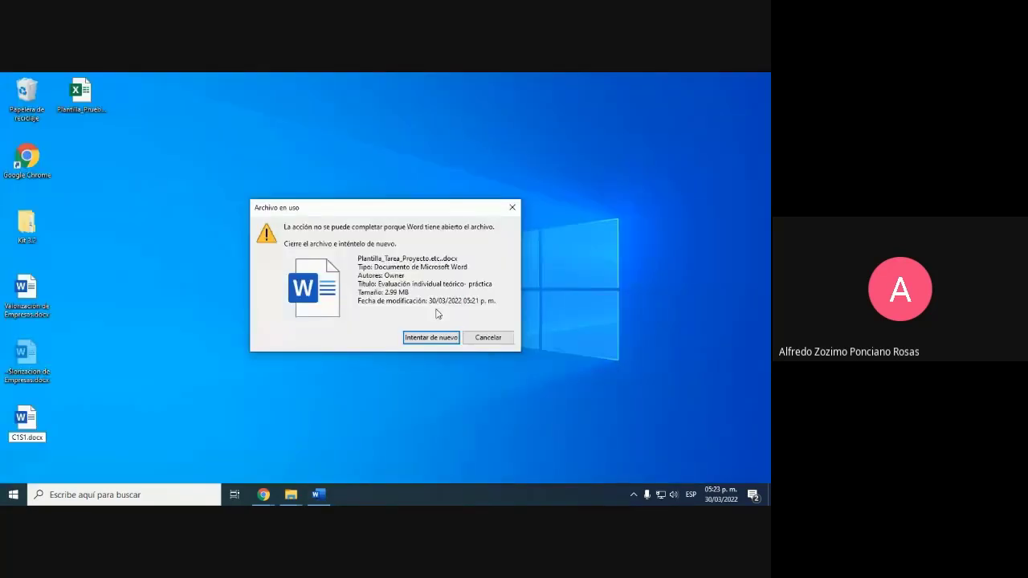
pyautogui.click(430, 338)
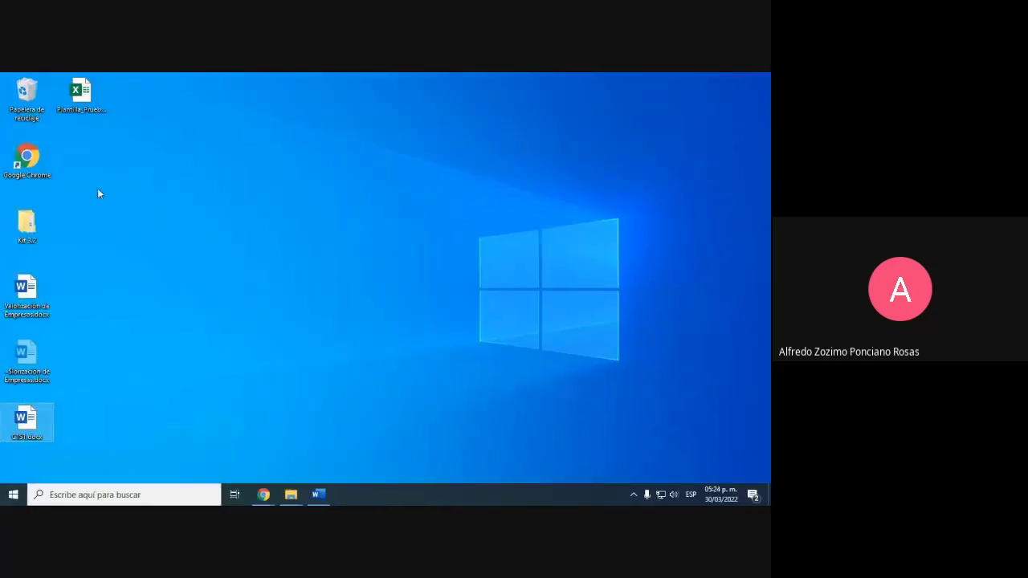
# Step: Rename the desktop evaluation matrix workbook as C1S1_Matriz_evaluación.xlsx
pyautogui.click(81, 113)
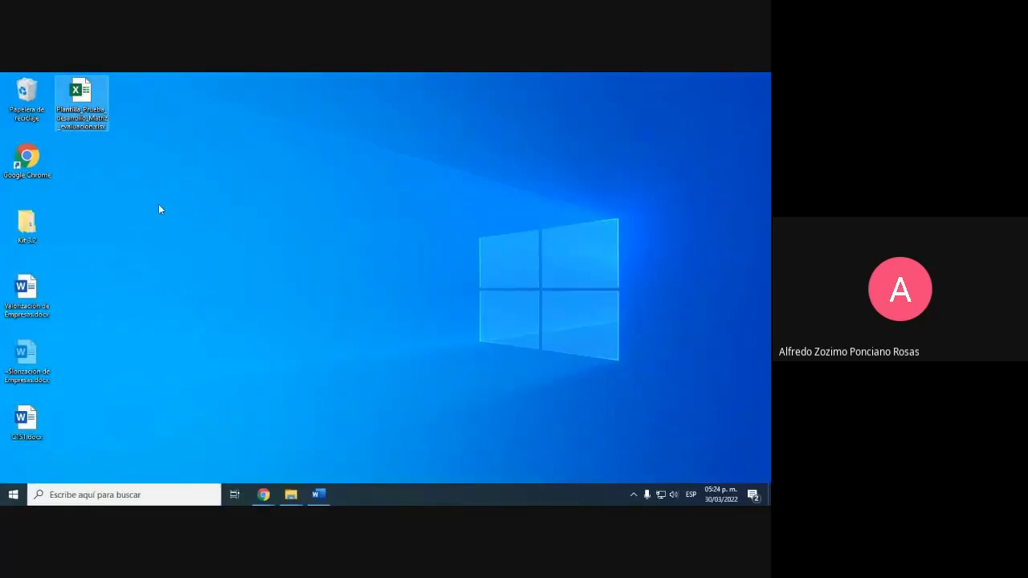
pyautogui.press('F2')
pyautogui.press('Left')
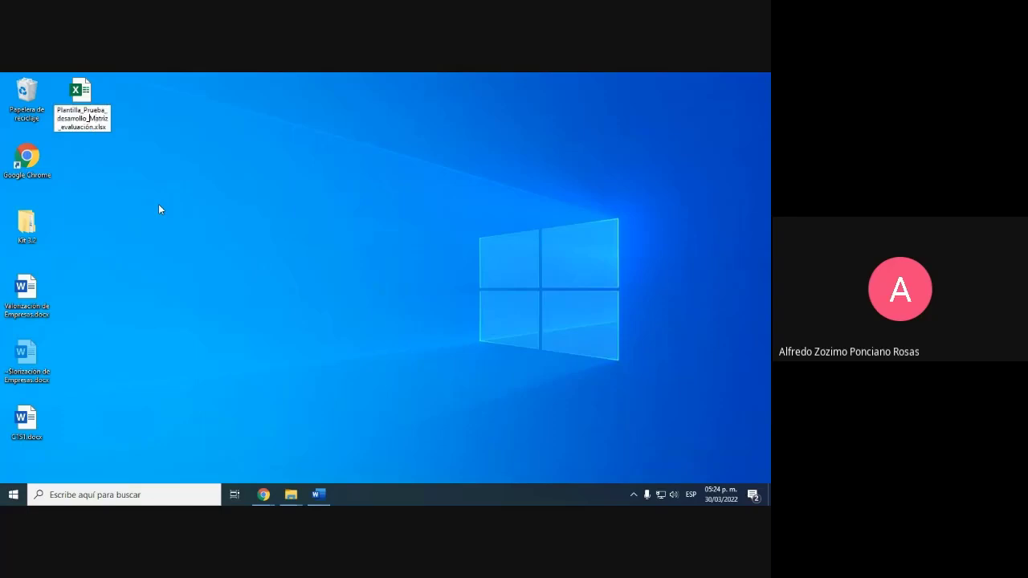
pyautogui.hotkey('shift', 'Home')
pyautogui.hotkey('shift', 'Home')
pyautogui.press('Delete')
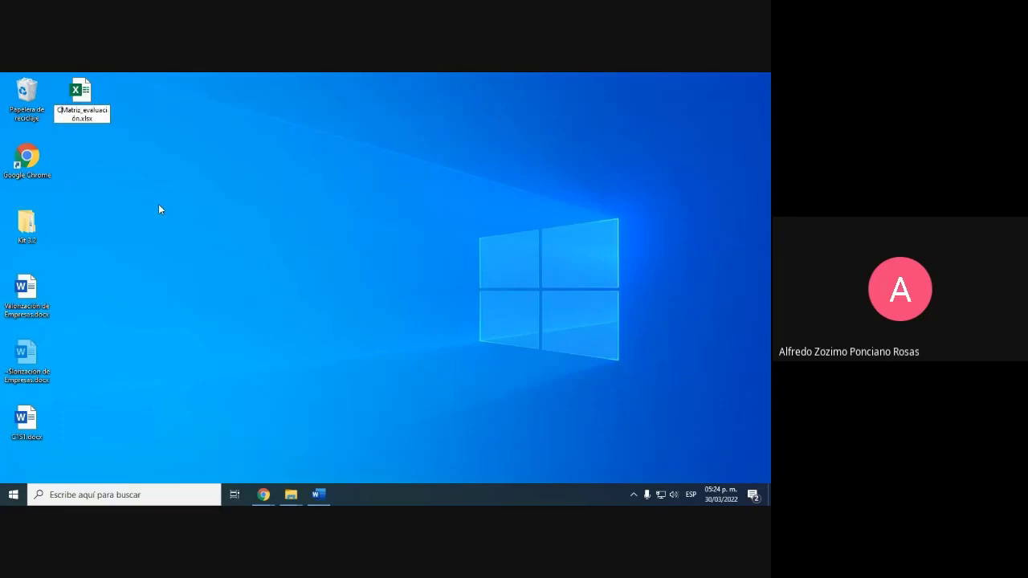
pyautogui.write('C1S1')
pyautogui.press('Return')
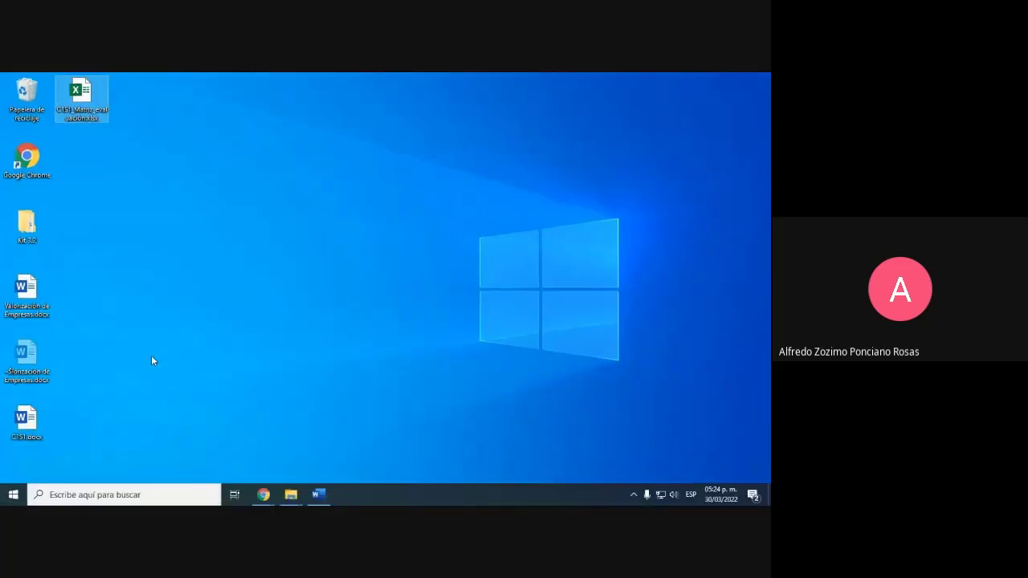
# Step: Paste a fresh copy of Plantilla_Tarea_Proyecto.etc..docx from the Blended Recursos folder onto the desktop
pyautogui.click(100, 100)
pyautogui.click(291, 484)
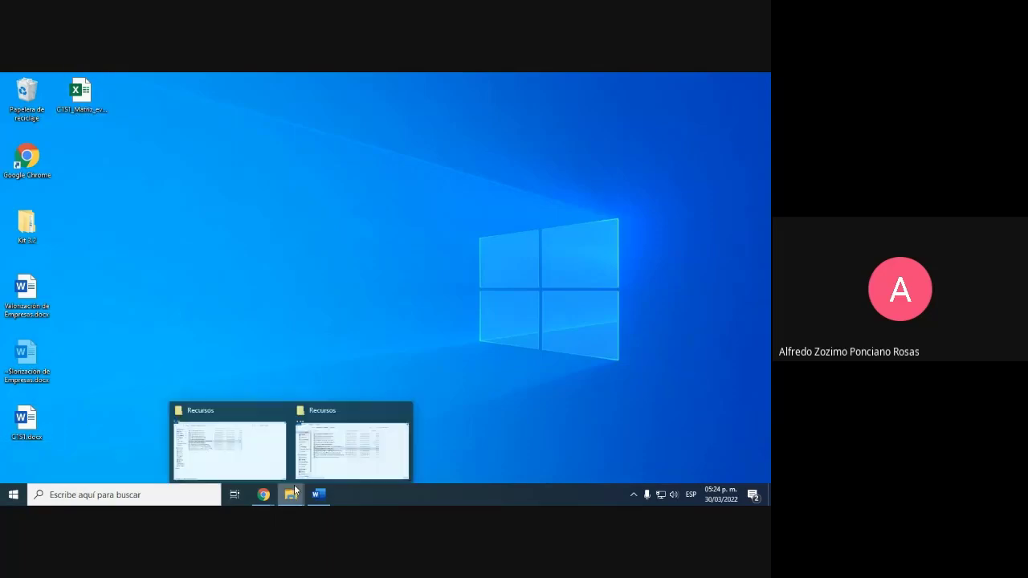
pyautogui.click(327, 448)
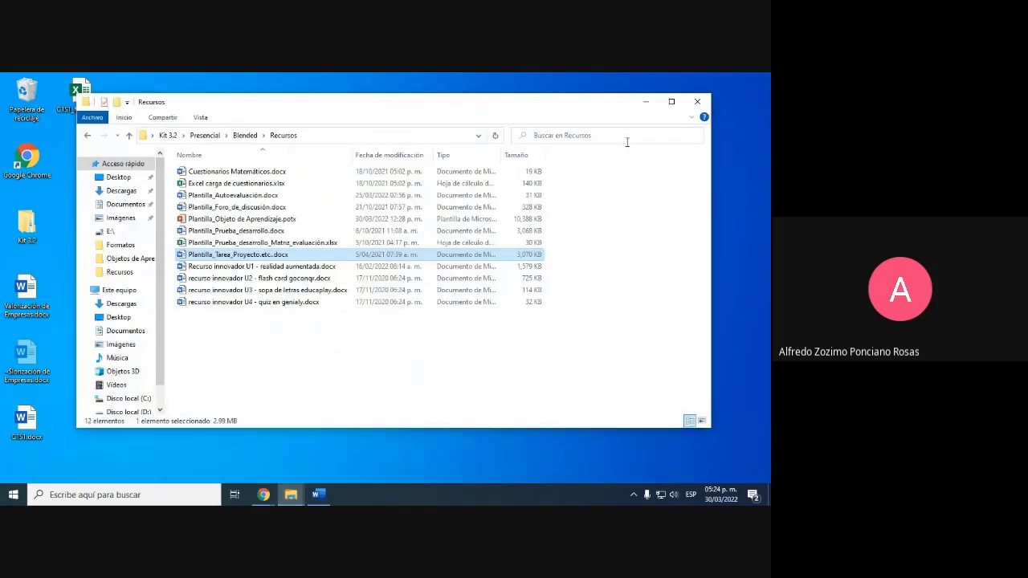
pyautogui.click(645, 101)
pyautogui.hotkey('ctrl', 'v')
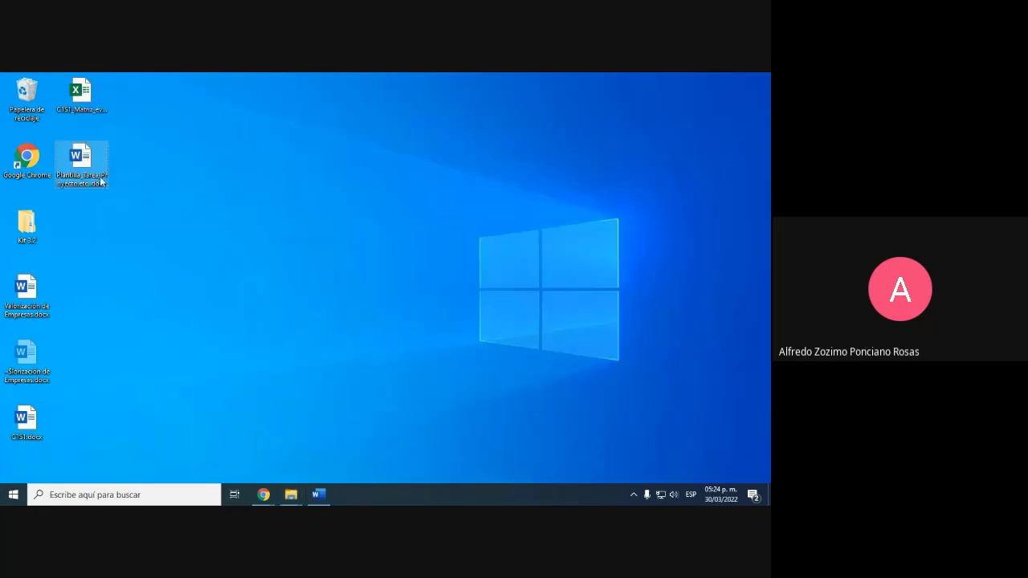
# Step: Copy "Análisis individual de casos prácticos" from Consolidado 1 Subítem 2 in the Valorización de Empresas document and minimize it
pyautogui.click(319, 496)
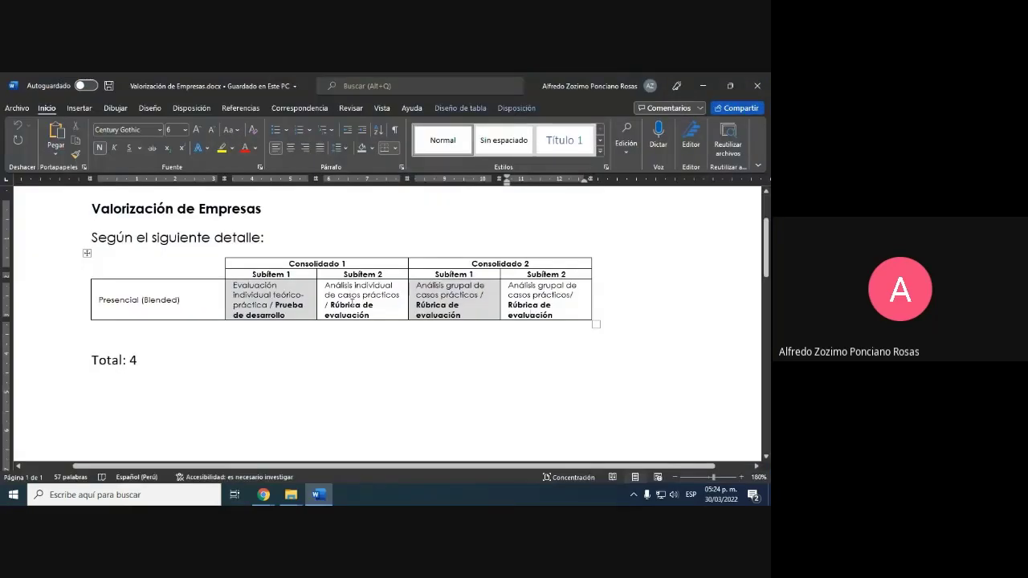
pyautogui.moveTo(403, 293); pyautogui.dragTo(325, 282)
pyautogui.press('super+c')
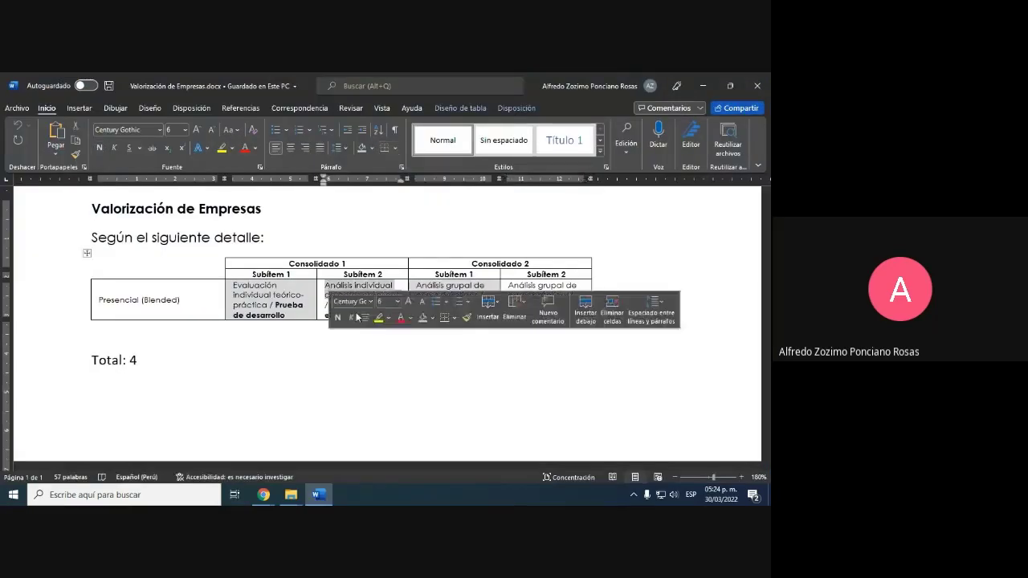
pyautogui.scroll(4, 381, 360)
pyautogui.scroll(8, 380, 360)
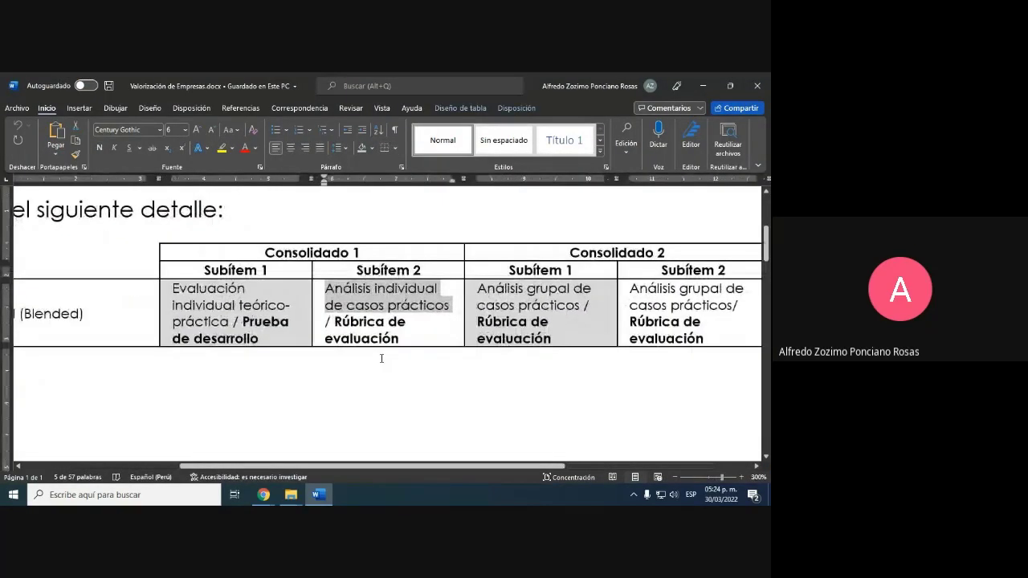
pyautogui.click(705, 86)
# Step: Rename the newly pasted task/project template on the desktop as C1S2.docx
pyautogui.click(90, 187)
pyautogui.press('F2')
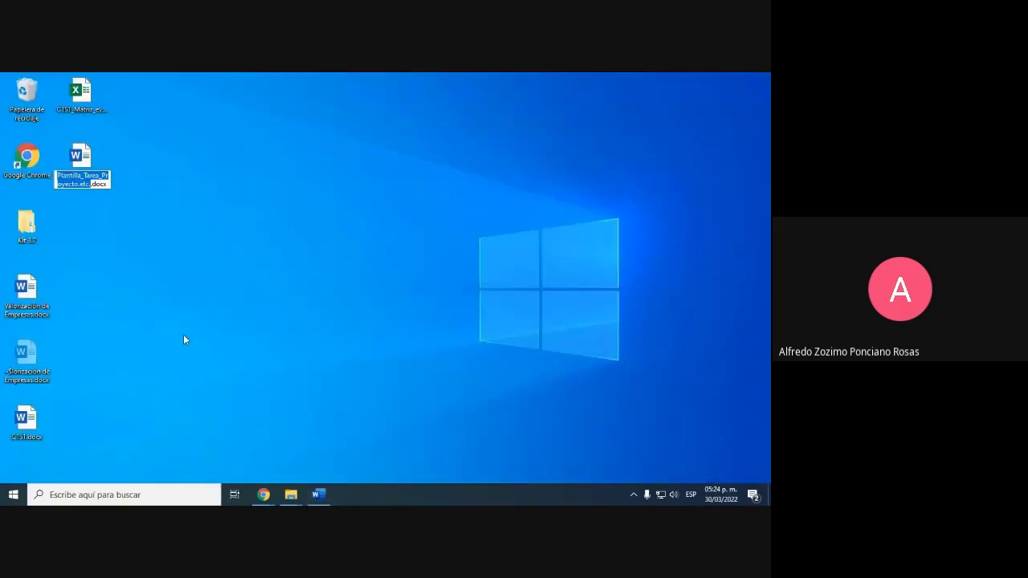
pyautogui.write('G1')
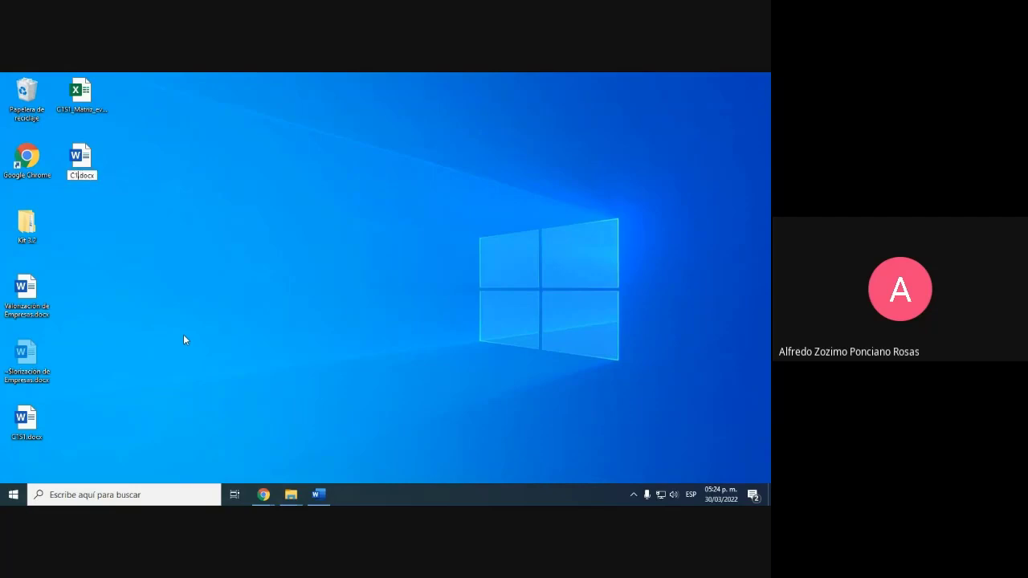
pyautogui.write('S2')
pyautogui.press('Return')
# Step: Open C1S2.docx, enable editing and look over its heading and Consideraciones table
pyautogui.hotkey('alt', 'Tab')
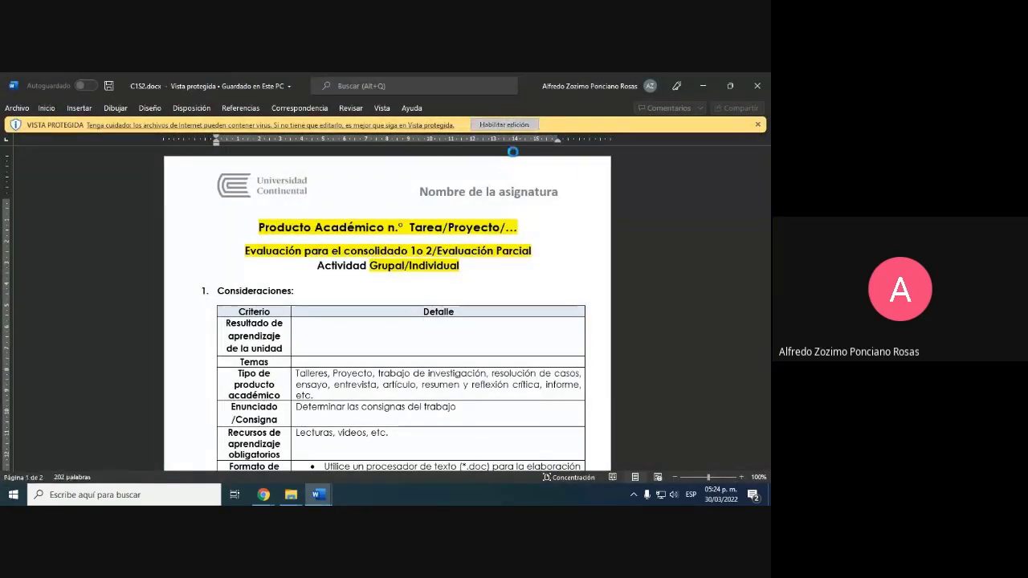
pyautogui.click(504, 124)
pyautogui.click(359, 380)
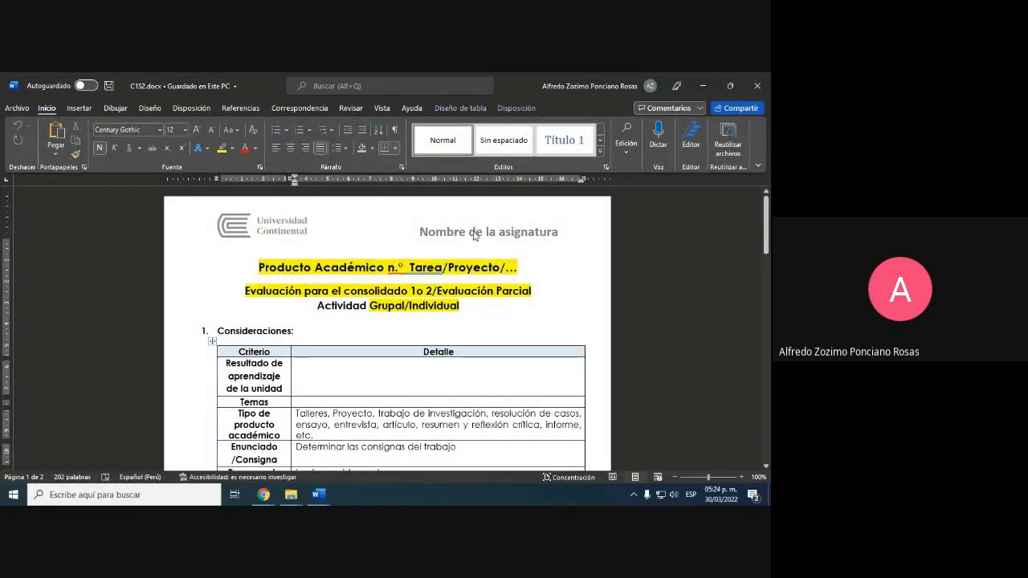
pyautogui.scroll(-1, 330, 378)
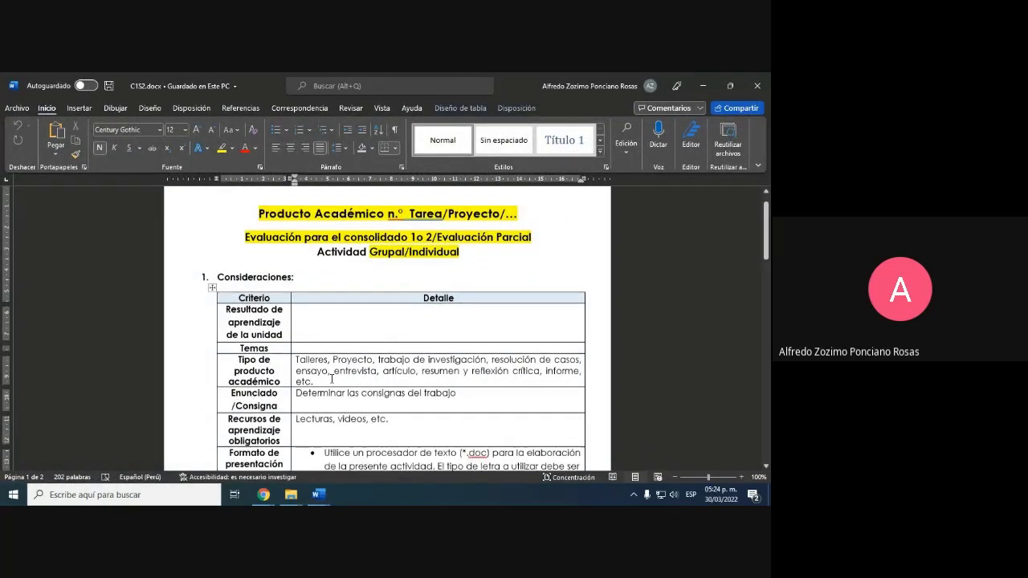
pyautogui.scroll(1, 401, 321)
# Step: Replace the document's placeholder title "Producto Académico n.° Tarea/Proyecto/…" with the copied text "Análisis individual de casos prácticos"
pyautogui.click(482, 243)
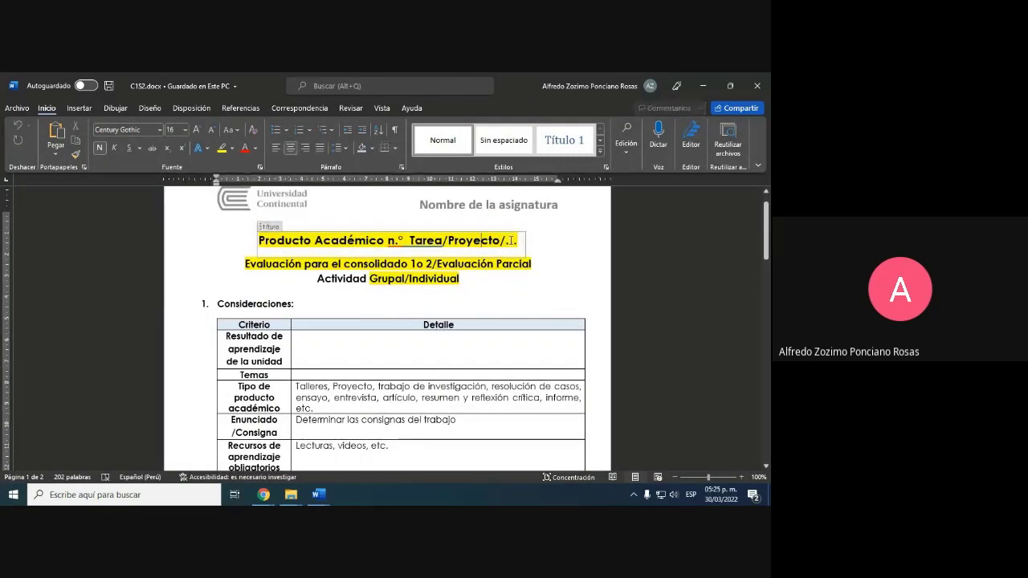
pyautogui.moveTo(487, 241); pyautogui.dragTo(295, 241)
pyautogui.rightClick(296, 241)
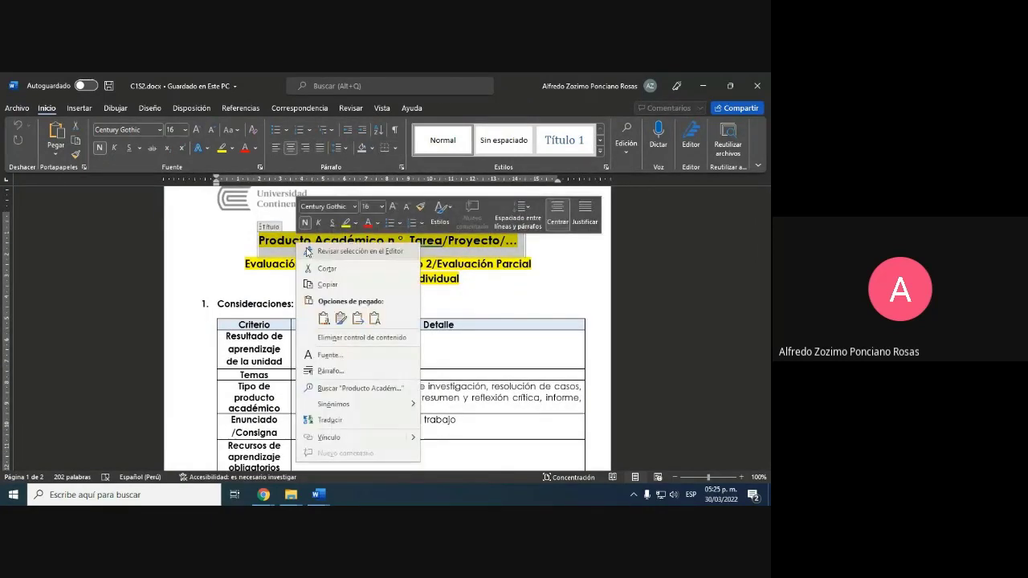
pyautogui.click(374, 318)
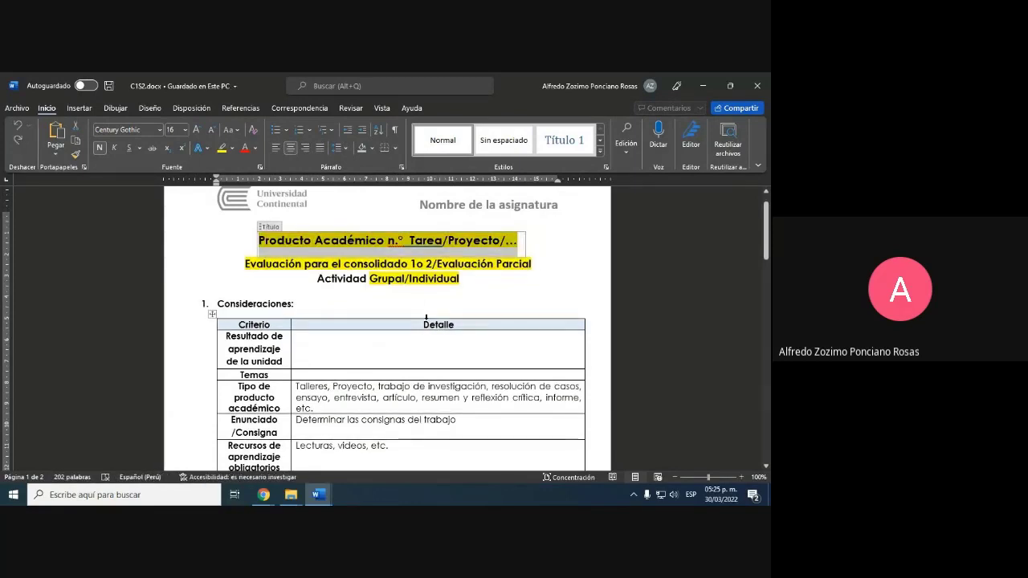
pyautogui.rightClick(426, 249)
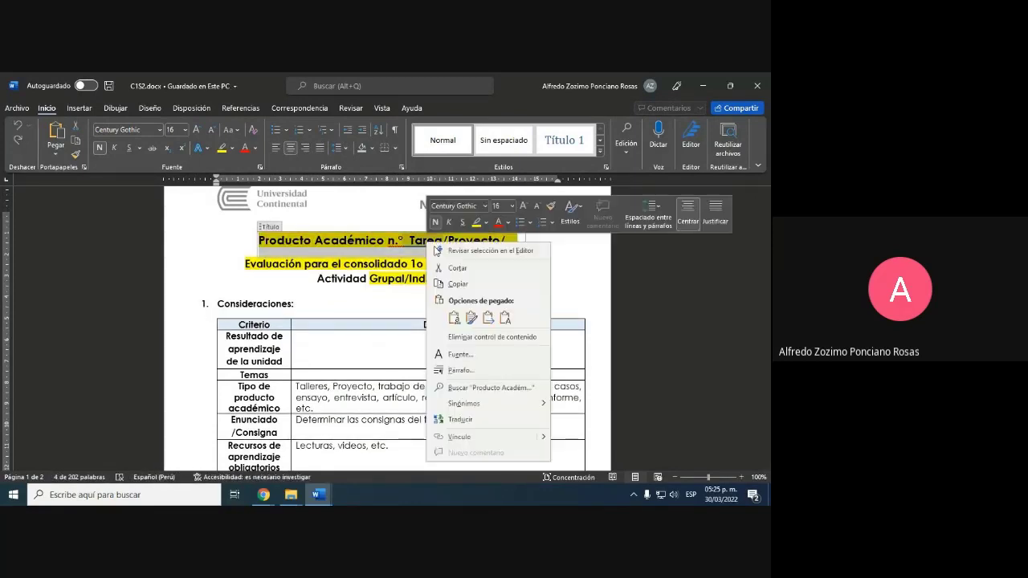
pyautogui.click(488, 319)
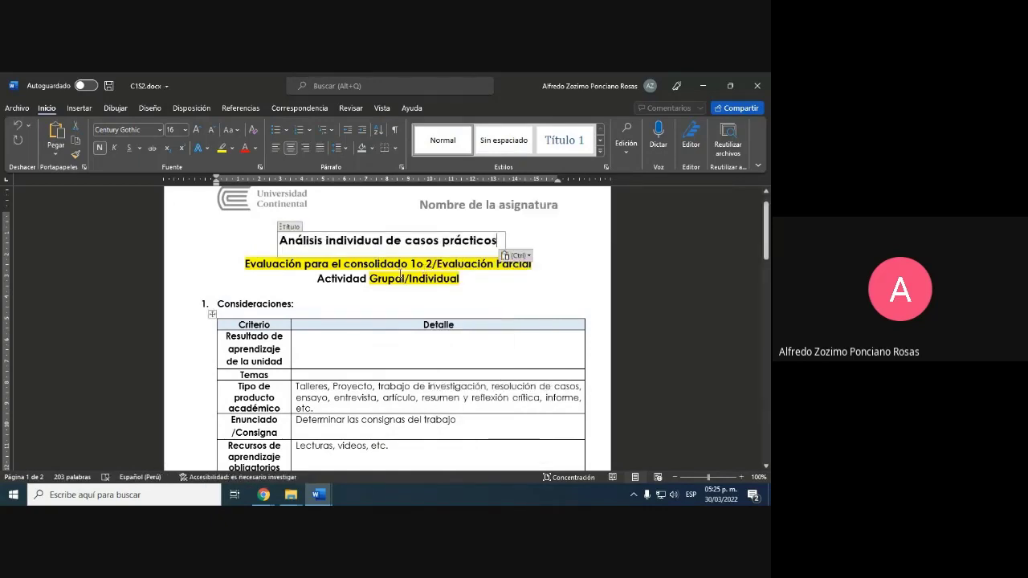
# Step: Switch to Chrome and copy the course name "Valorización de Empresas" from the subject of the design-phase e-mail
pyautogui.click(264, 494)
pyautogui.click(209, 422)
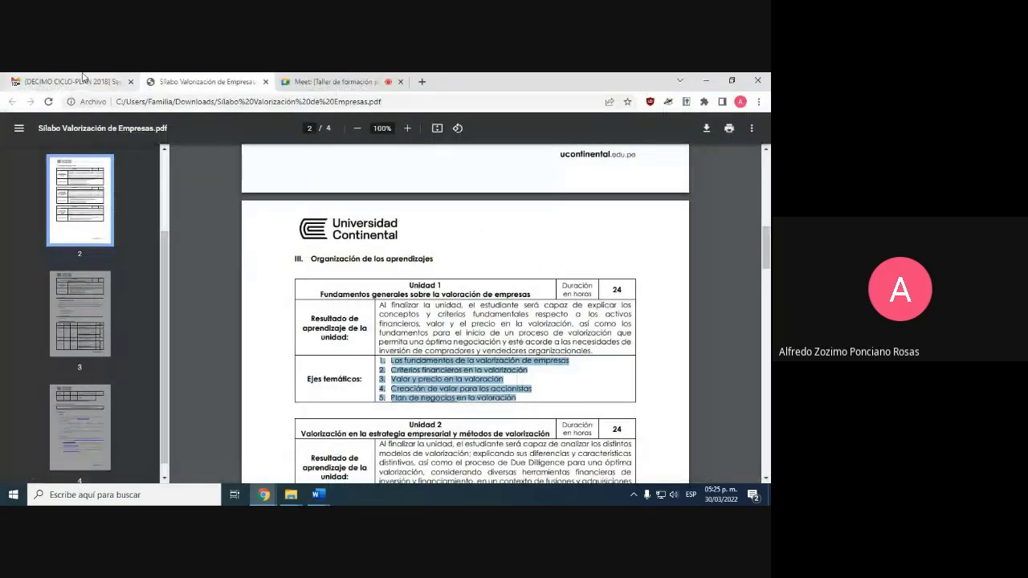
pyautogui.click(83, 81)
pyautogui.moveTo(186, 210); pyautogui.dragTo(327, 210)
pyautogui.rightClick(283, 214)
pyautogui.click(299, 221)
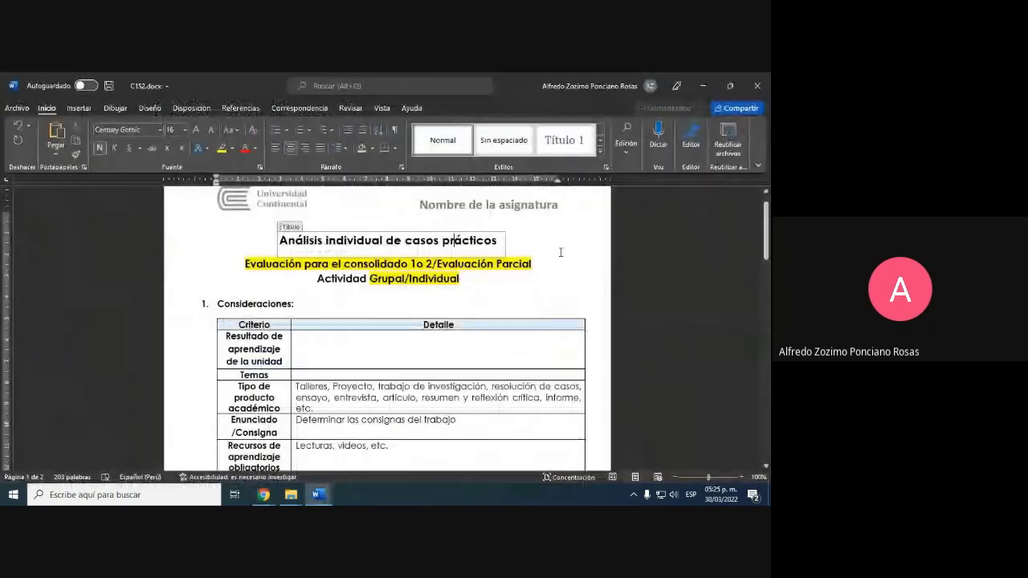
# Step: Back in C1S2.docx, replace "Nombre de la asignatura" in the page header with "Valorización de Empresas" as plain text and close the header
pyautogui.click(705, 80)
pyautogui.doubleClick(561, 207)
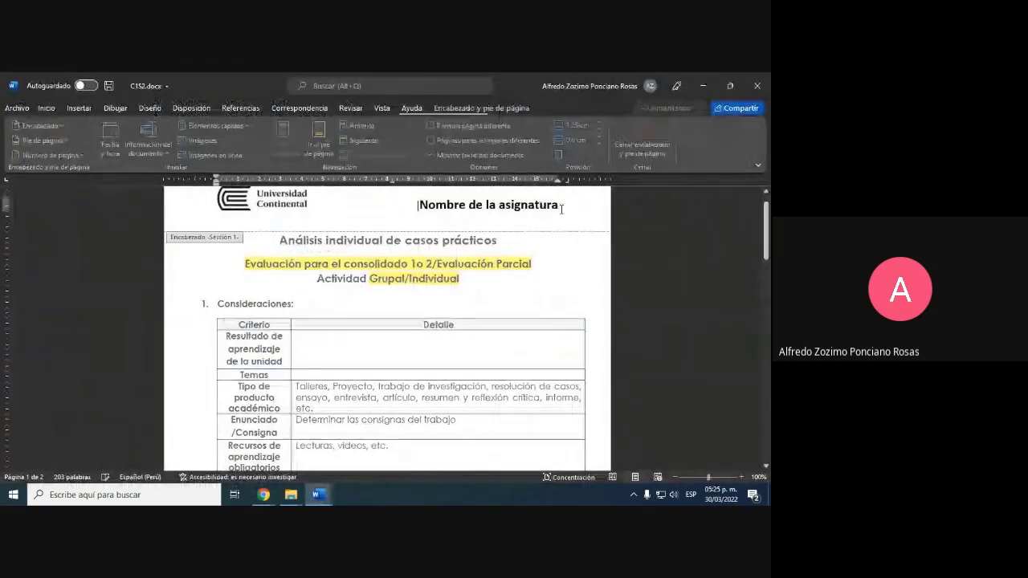
pyautogui.hotkey('ctrl', 'a')
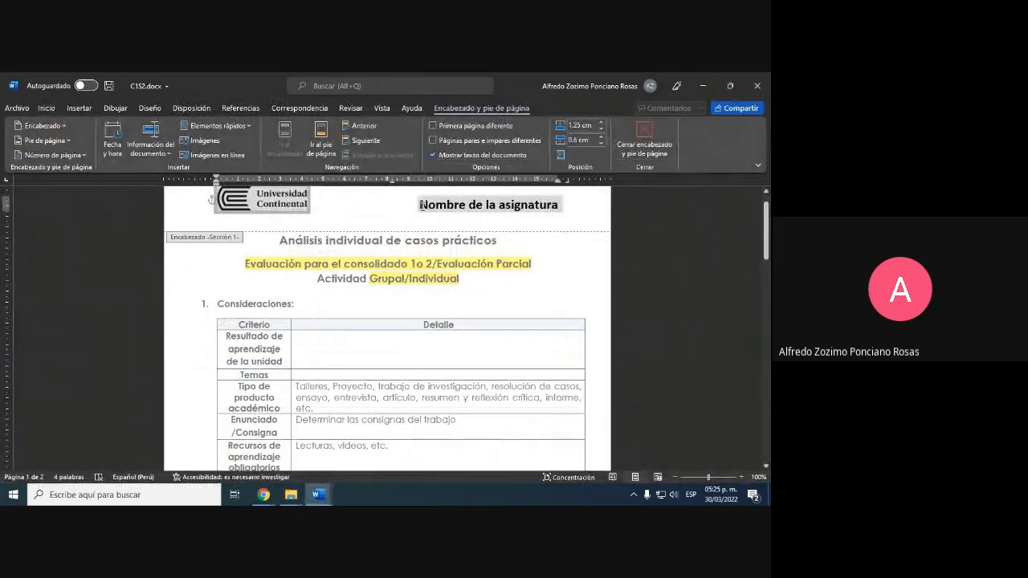
pyautogui.click(422, 205)
pyautogui.hotkey('shift', 'End')
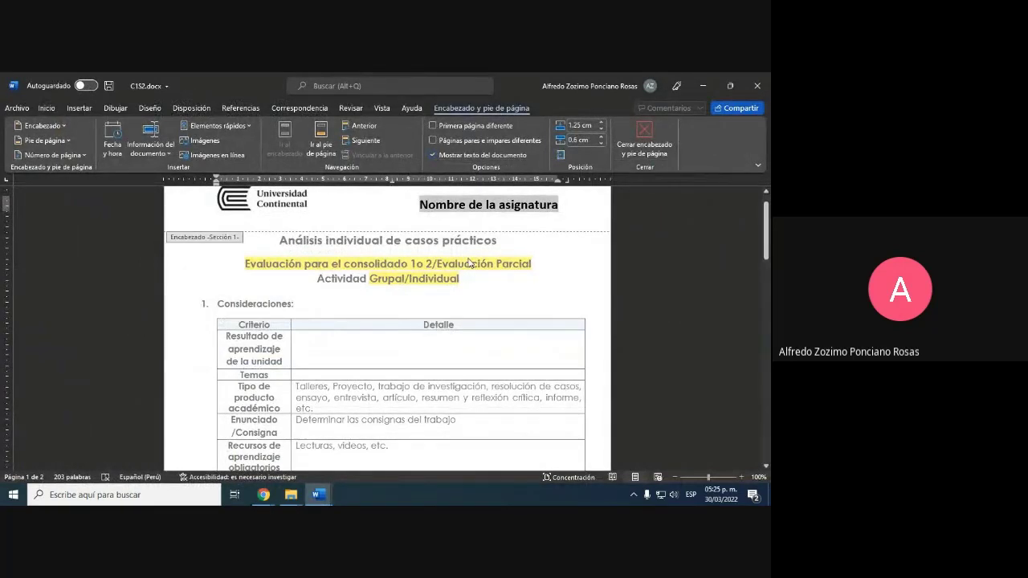
pyautogui.rightClick(486, 206)
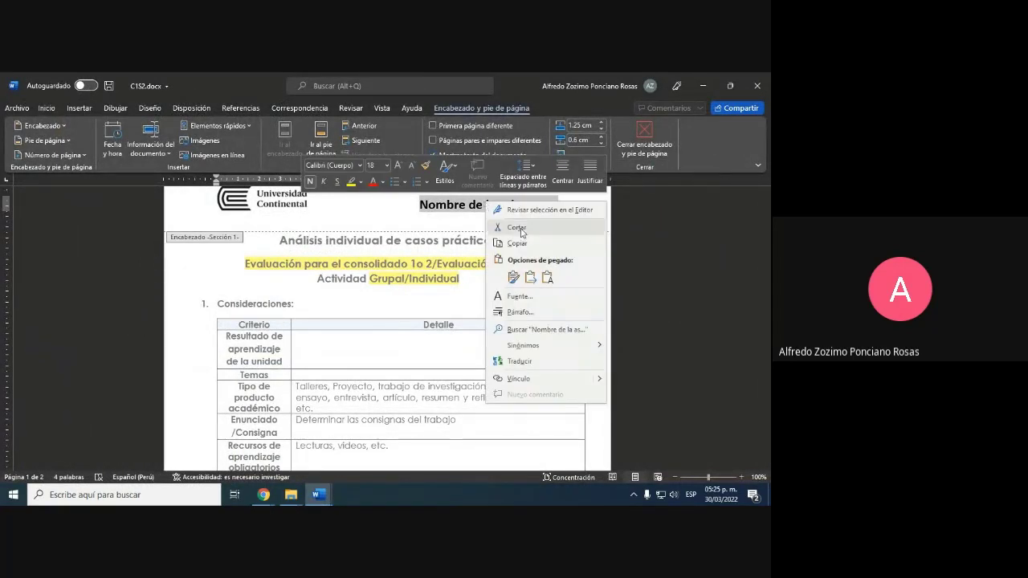
pyautogui.click(548, 274)
pyautogui.click(647, 143)
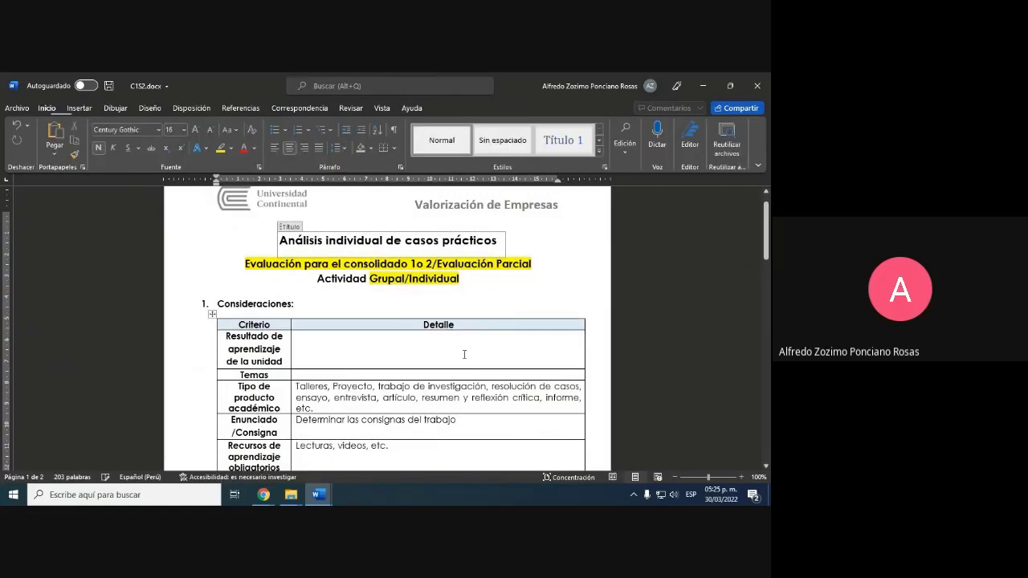
# Step: In the Valorización de Empresas syllabus PDF, examine the Blended evaluation table, marking Consolidado 1's unit, week and deliverable for Subítem 1 and circling unit 2
pyautogui.scroll(-1, 430, 395)
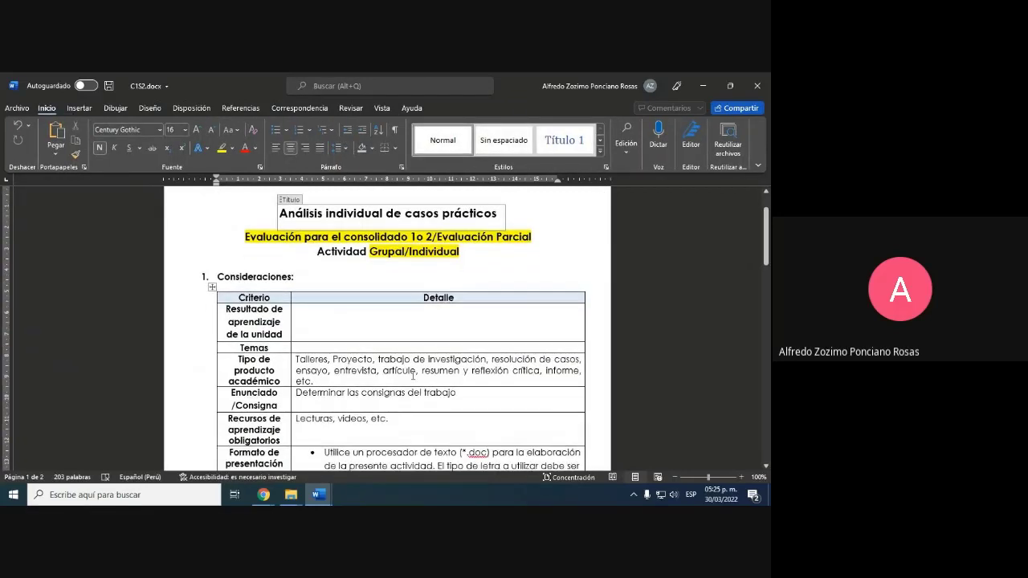
pyautogui.click(368, 323)
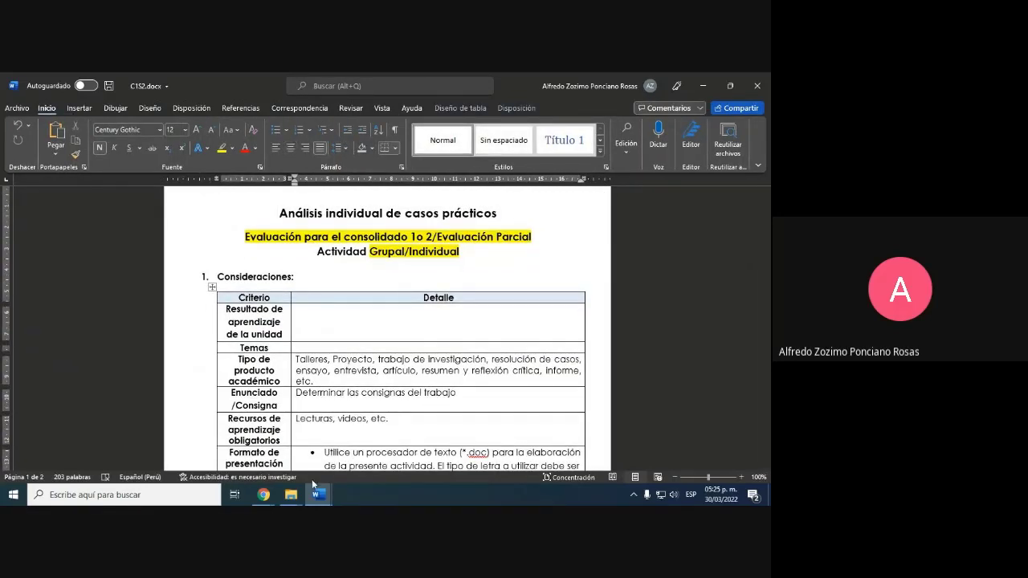
pyautogui.click(272, 504)
pyautogui.click(231, 458)
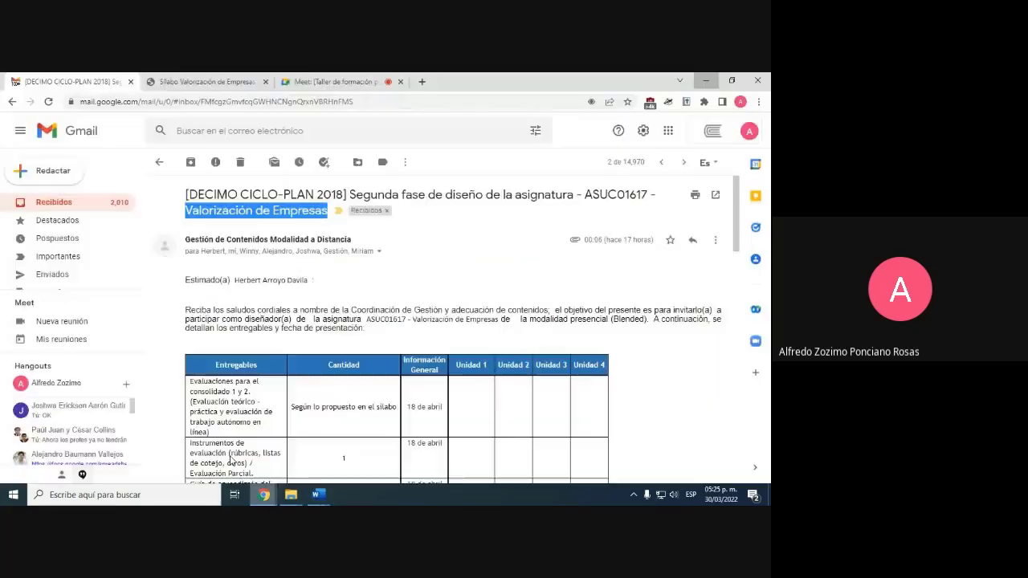
pyautogui.click(235, 80)
pyautogui.scroll(-10, 551, 393)
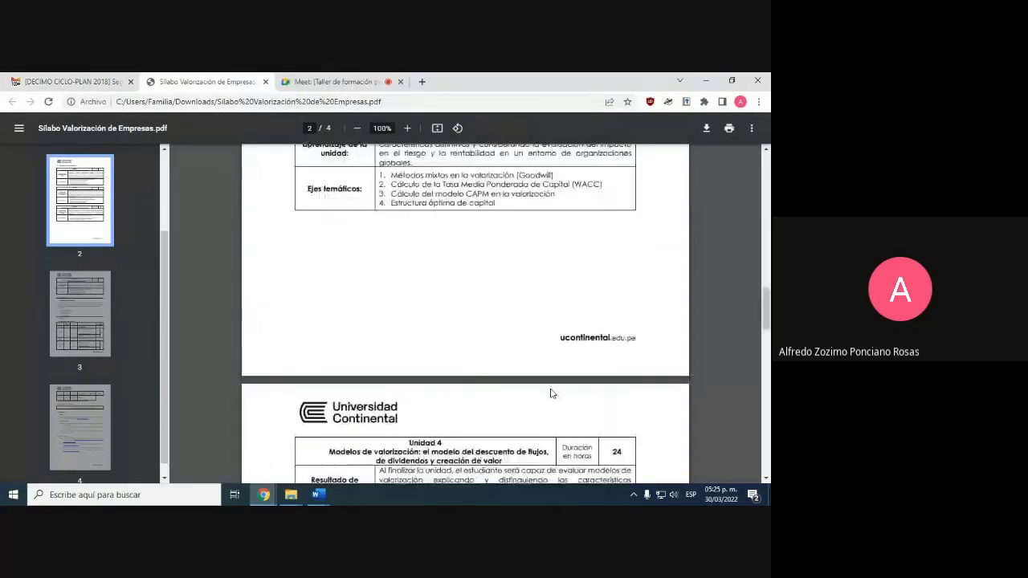
pyautogui.scroll(-2, 550, 392)
pyautogui.scroll(1, 550, 393)
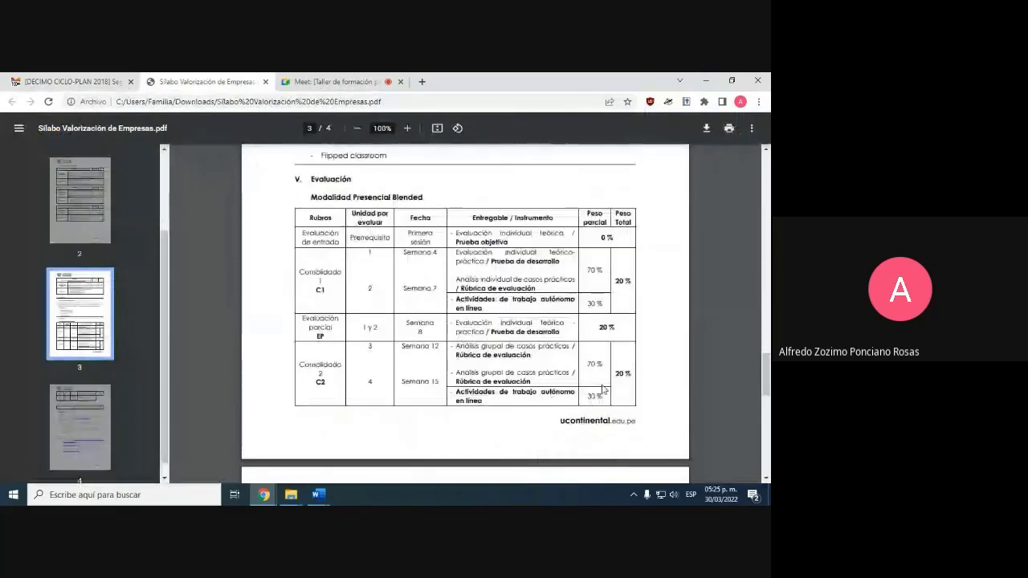
pyautogui.scroll(3, 551, 392)
pyautogui.scroll(-1, 333, 303)
pyautogui.scroll(3, 335, 369)
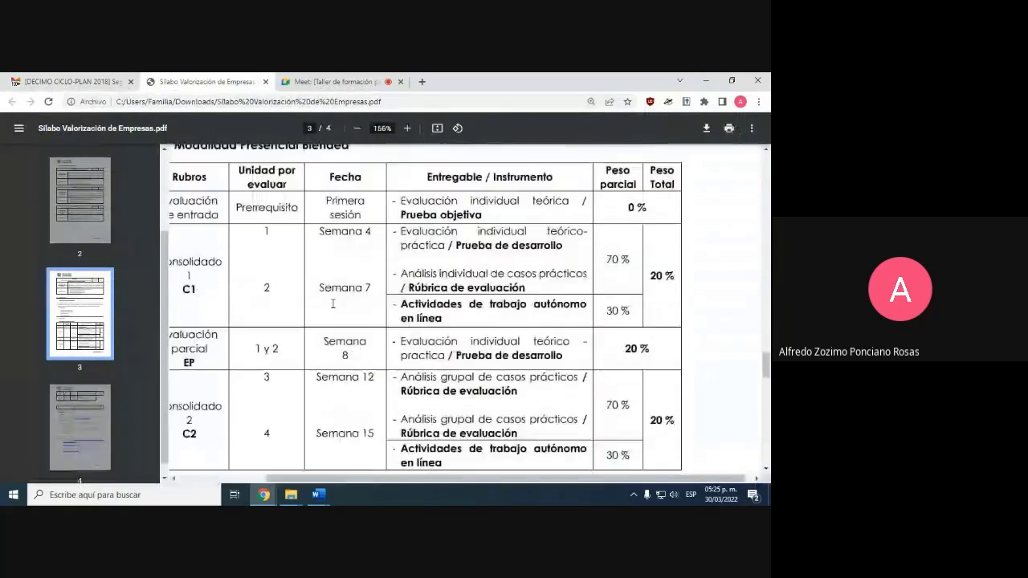
pyautogui.moveTo(399, 485); pyautogui.dragTo(311, 479)
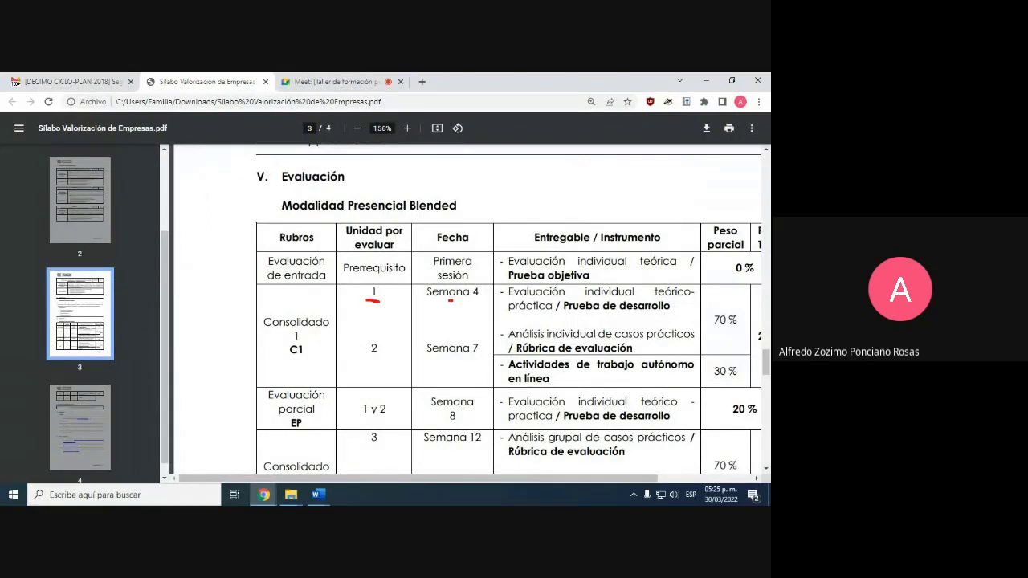
pyautogui.moveTo(522, 299); pyautogui.dragTo(629, 295)
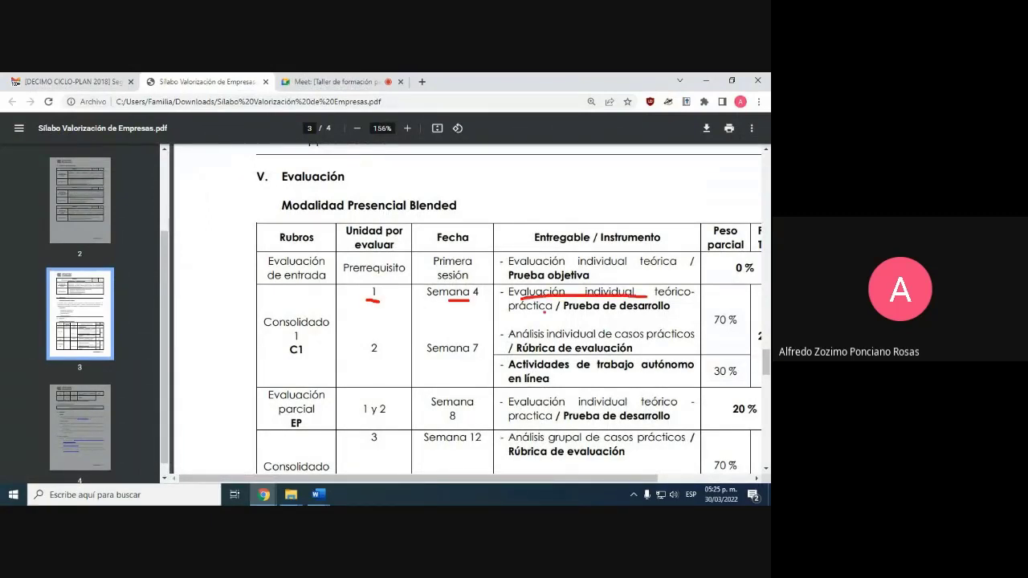
pyautogui.moveTo(516, 316); pyautogui.dragTo(553, 314)
pyautogui.moveTo(376, 338); pyautogui.dragTo(367, 338)
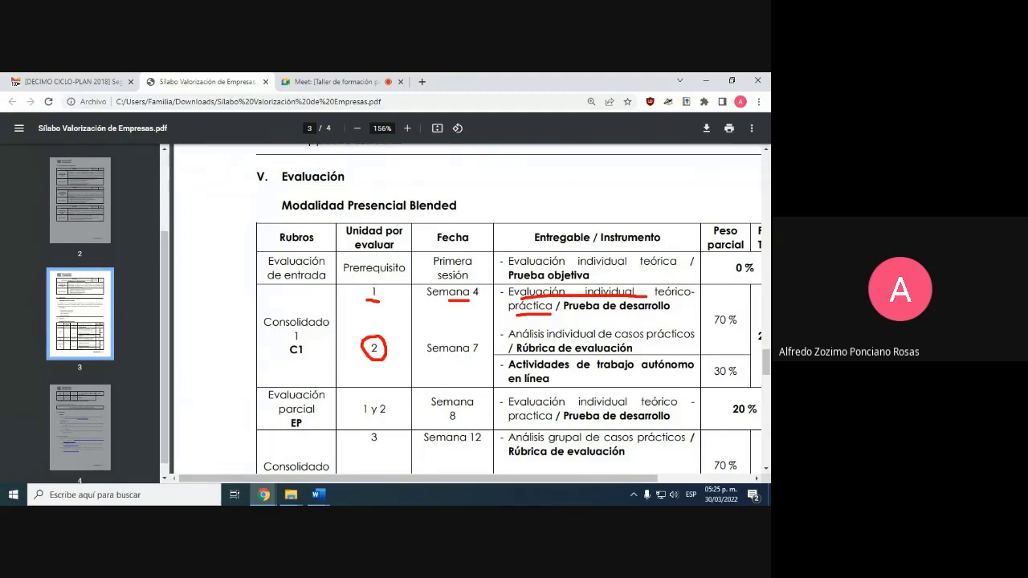
# Step: Copy Unidad 2's full "Resultado de aprendizaje de la unidad" text from the syllabus PDF
pyautogui.scroll(10, 614, 418)
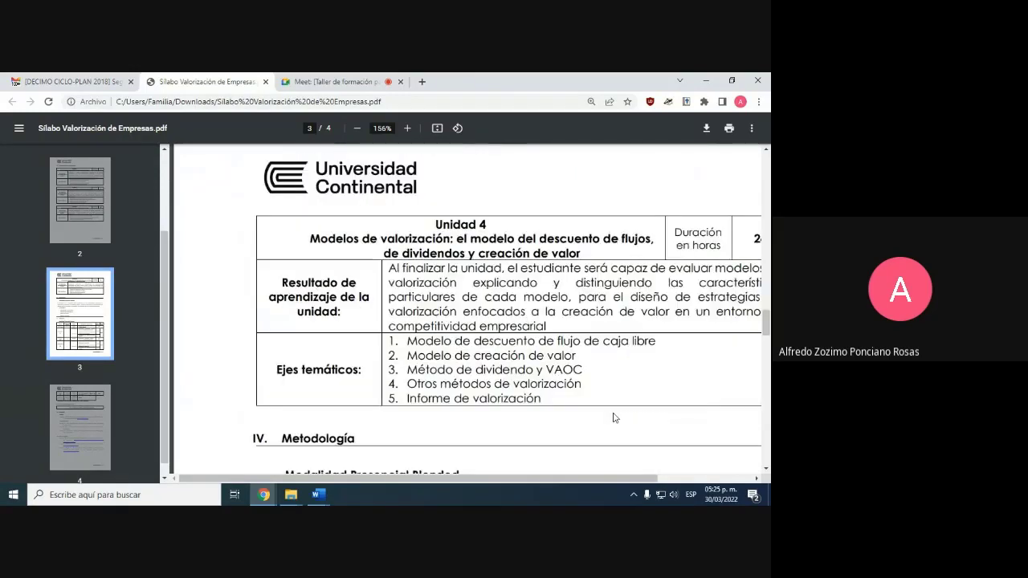
pyautogui.scroll(5, 615, 418)
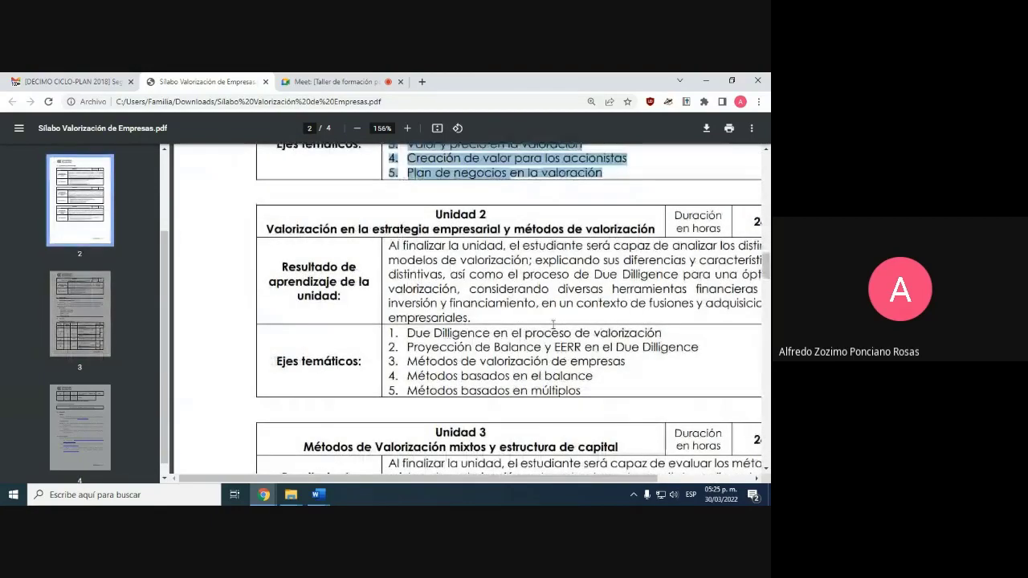
pyautogui.moveTo(391, 247); pyautogui.dragTo(474, 321)
pyautogui.hotkey('ctrl', 'c')
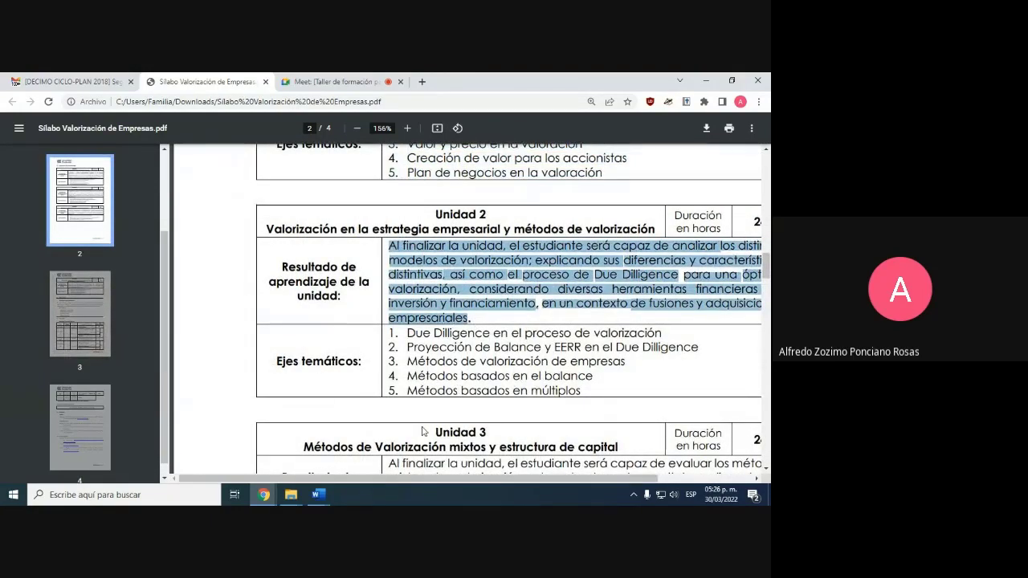
# Step: Return to C1S2.docx and change the evaluation line under the title to read "Evaluación para el consolidado 1 (S2)"
pyautogui.hotkey('alt', 'Tab')
pyautogui.scroll(1, 424, 290)
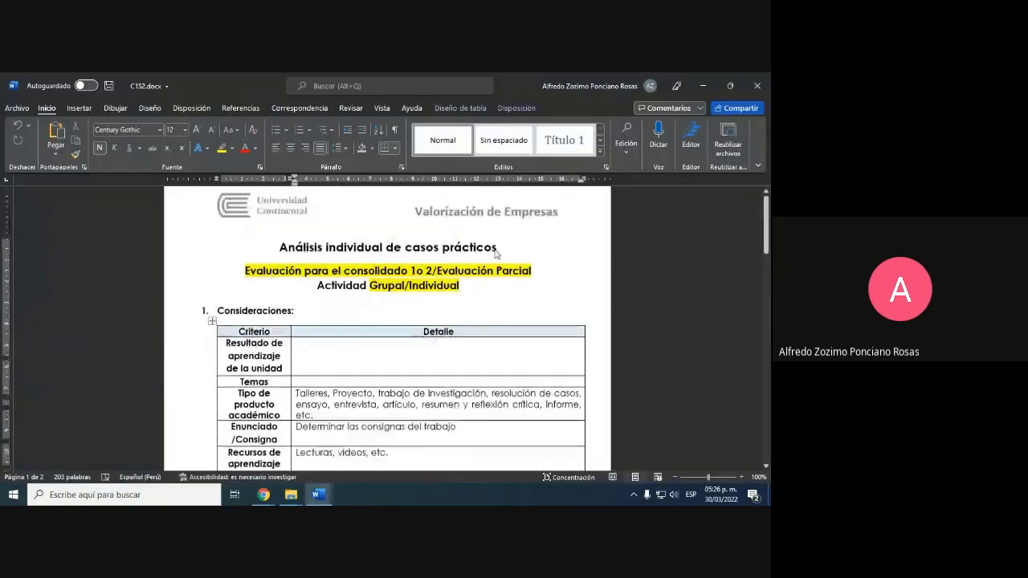
pyautogui.click(423, 291)
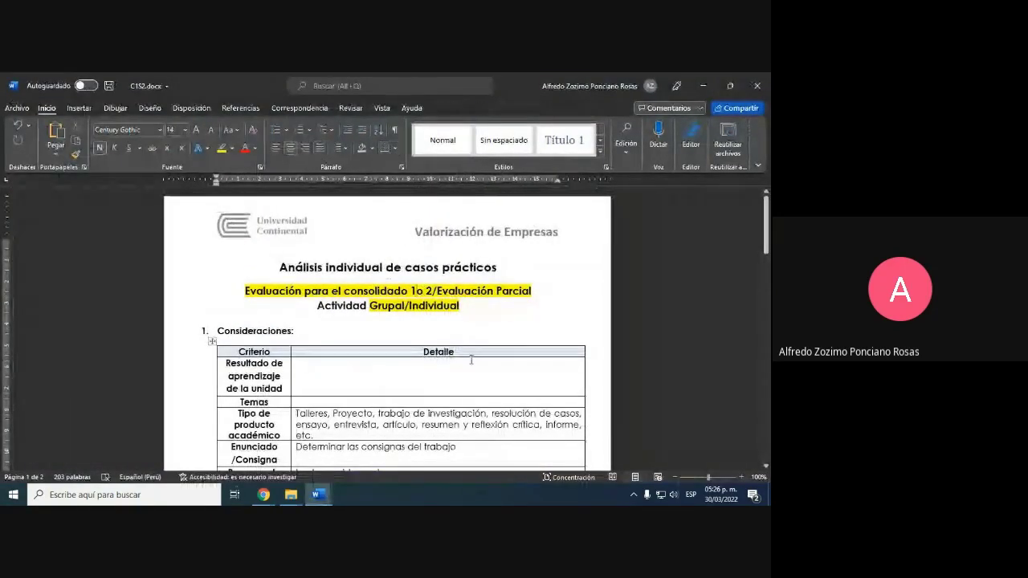
pyautogui.hotkey('shift', 'End')
pyautogui.press('Delete')
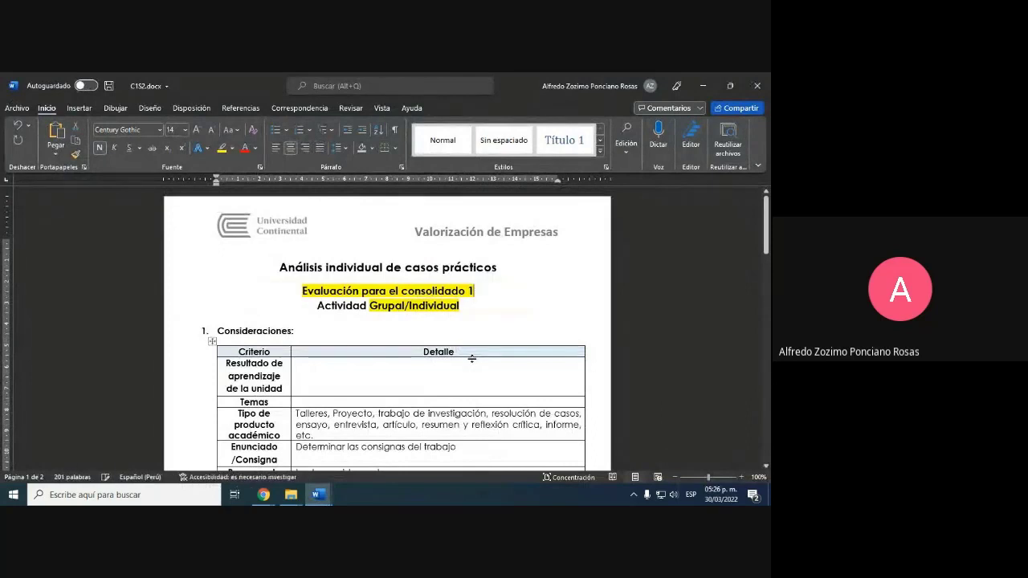
pyautogui.write('(S')
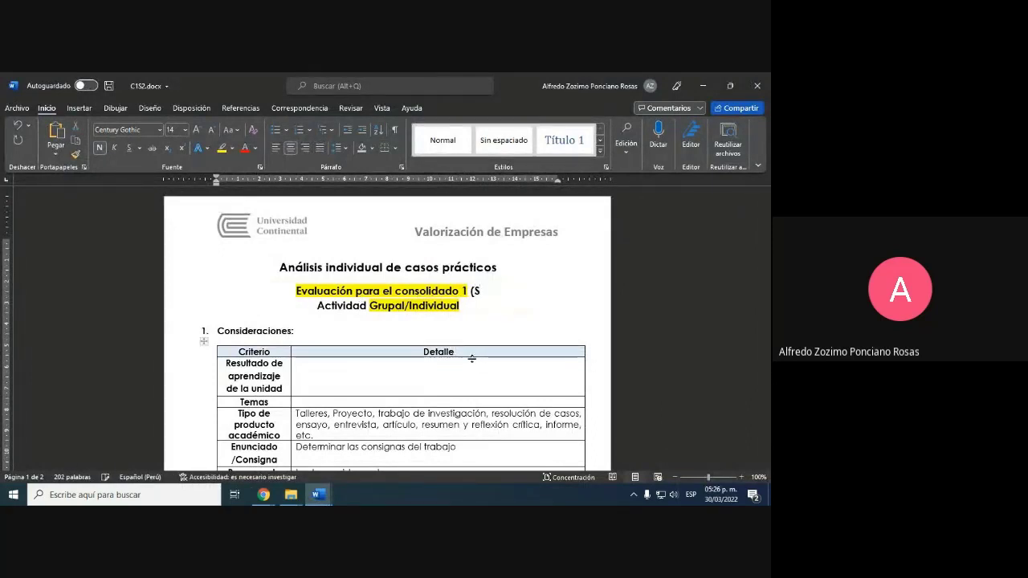
pyautogui.write('2)')
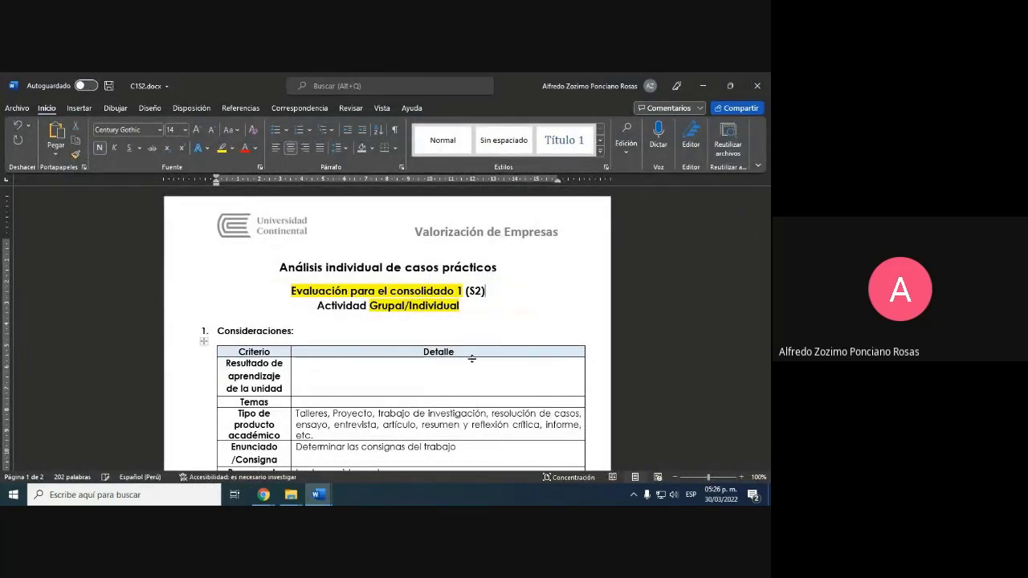
# Step: Check the Subítem 2 deliverable in Valorización de Empresas.docx and delete "Grupal/" in C1S2.docx so the activity line reads "Actividad Individual"
pyautogui.hotkey('alt', 'Tab')
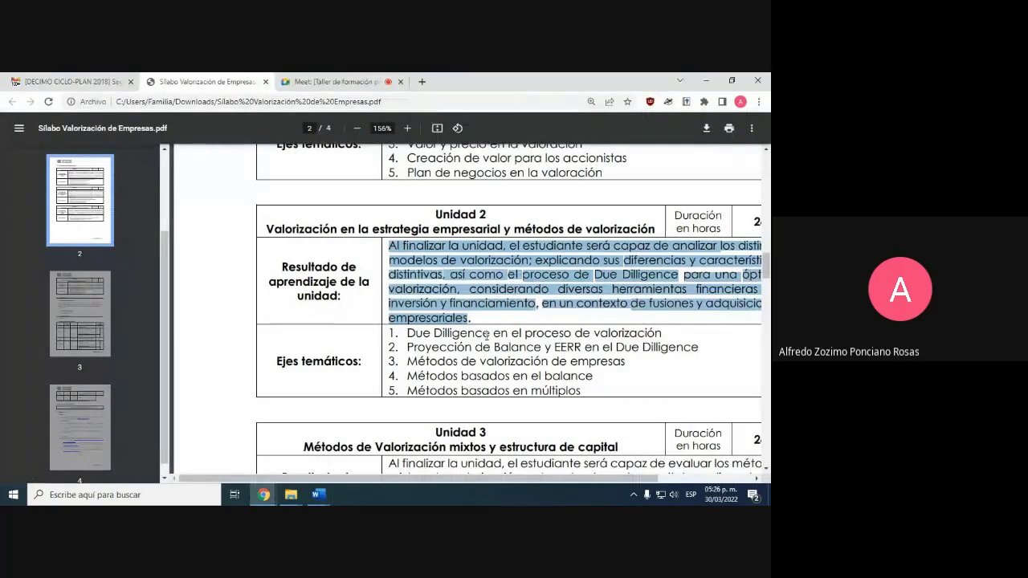
pyautogui.hotkey('alt', 'Tab')
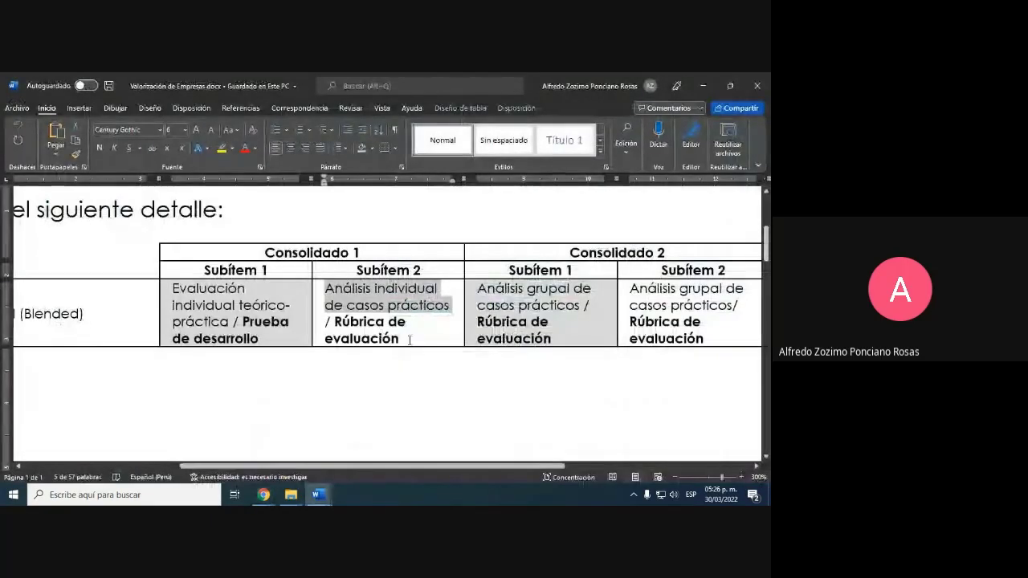
pyautogui.hotkey('alt', 'Tab')
pyautogui.hotkey('alt', 'Tab')
pyautogui.press('Tab')
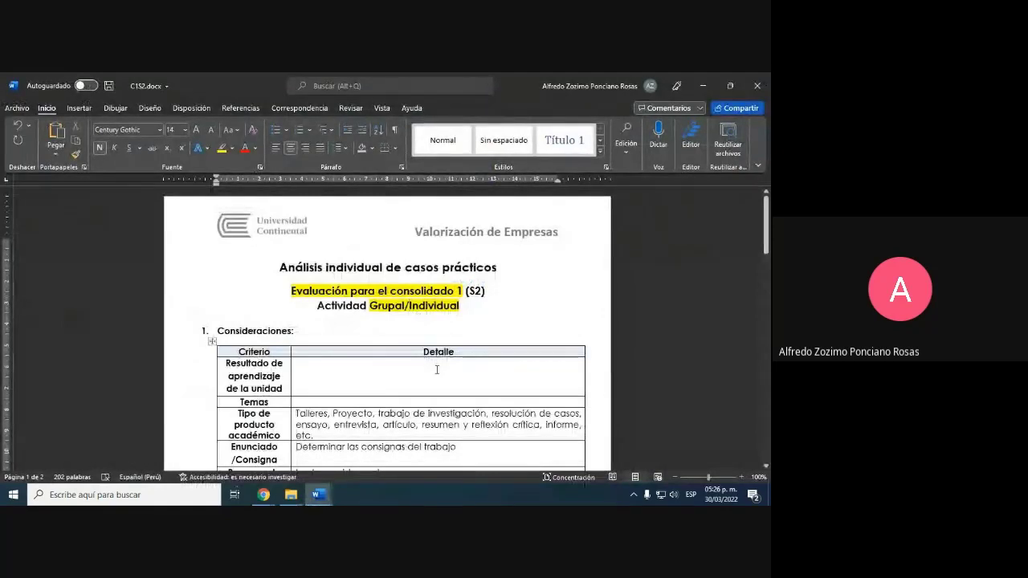
pyautogui.press('BackSpace')
pyautogui.press('BackSpace')
pyautogui.press('BackSpace')
pyautogui.press('BackSpace')
pyautogui.press('BackSpace')
pyautogui.press('BackSpace')
pyautogui.press('BackSpace')
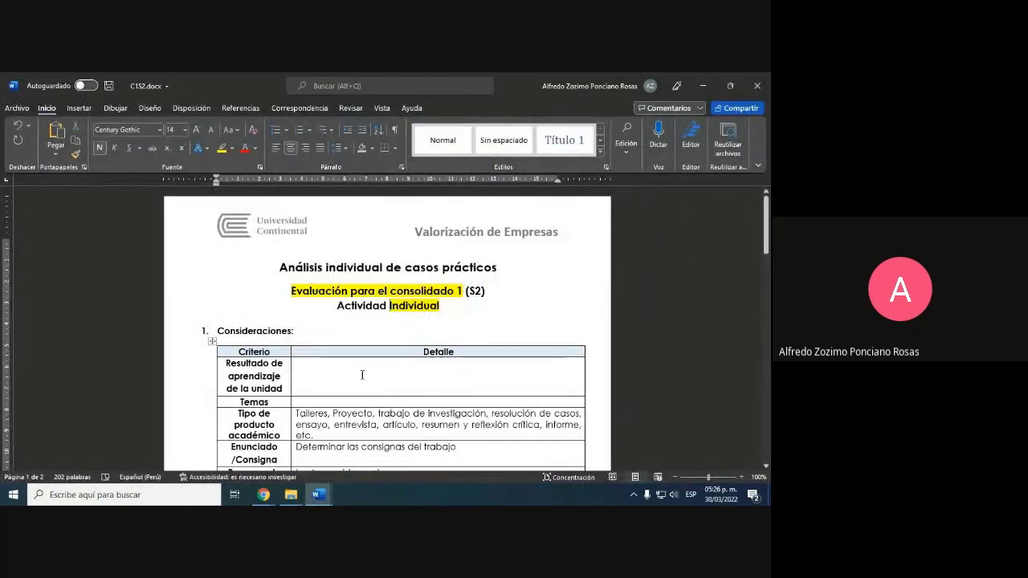
# Step: Paste the copied Unidad 2 learning outcome into the Detalle cell of "Resultado de aprendizaje de la unidad" and show the paragraph marks
pyautogui.click(339, 372)
pyautogui.rightClick(340, 374)
pyautogui.press('Escape')
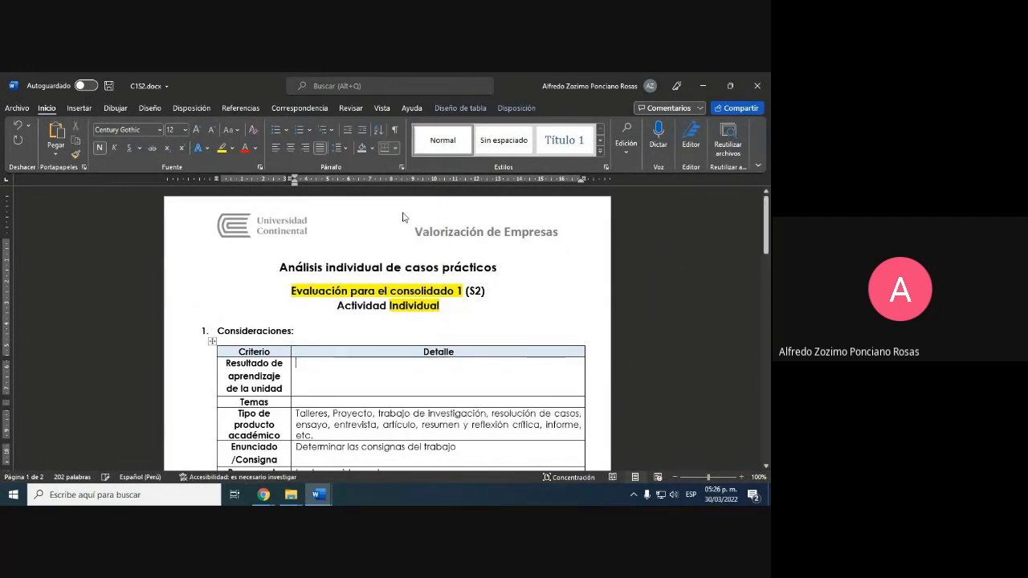
pyautogui.hotkey('ctrl', 'v')
pyautogui.click(394, 130)
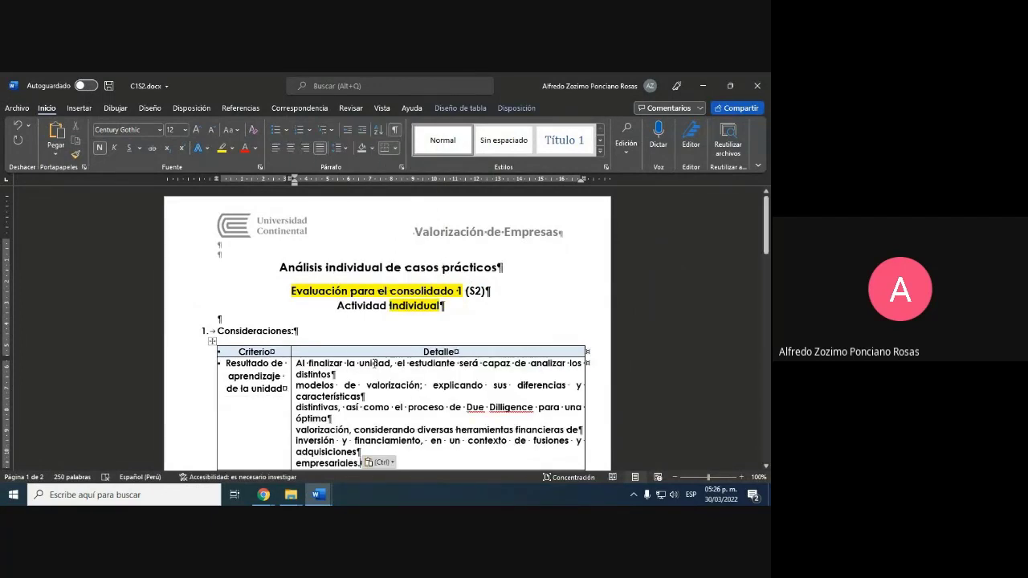
# Step: Remove the stray line breaks in the "Resultado de aprendizaje de la unidad" detail so the text runs as one continuous paragraph
pyautogui.click(362, 370)
pyautogui.press('Delete')
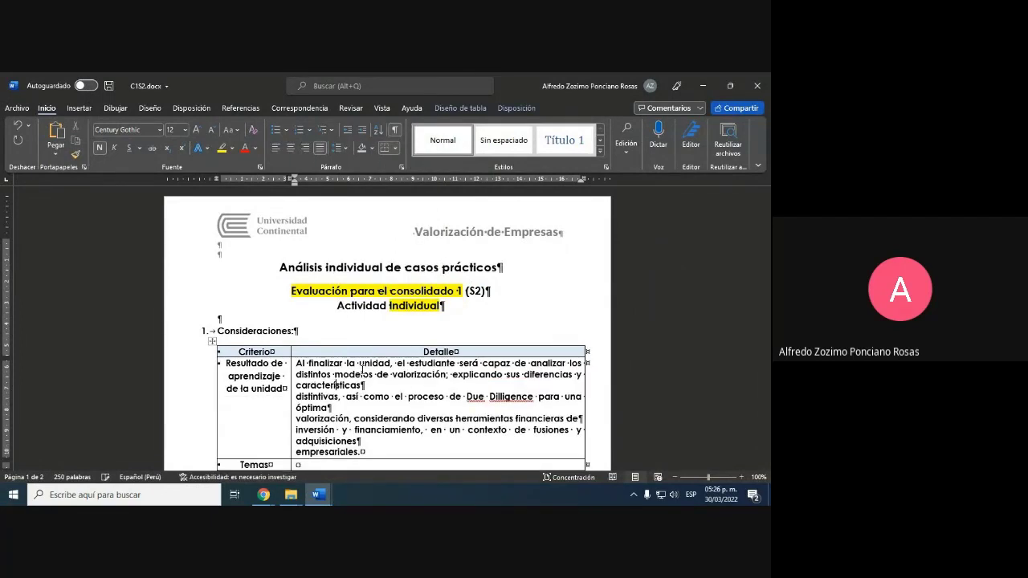
pyautogui.press('Delete')
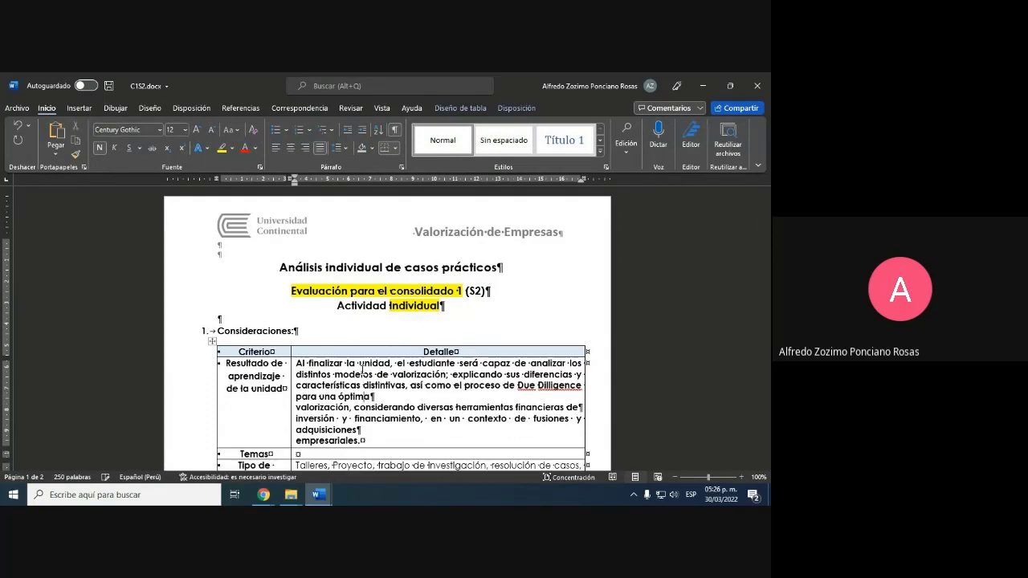
pyautogui.press('Delete')
pyautogui.press('Delete')
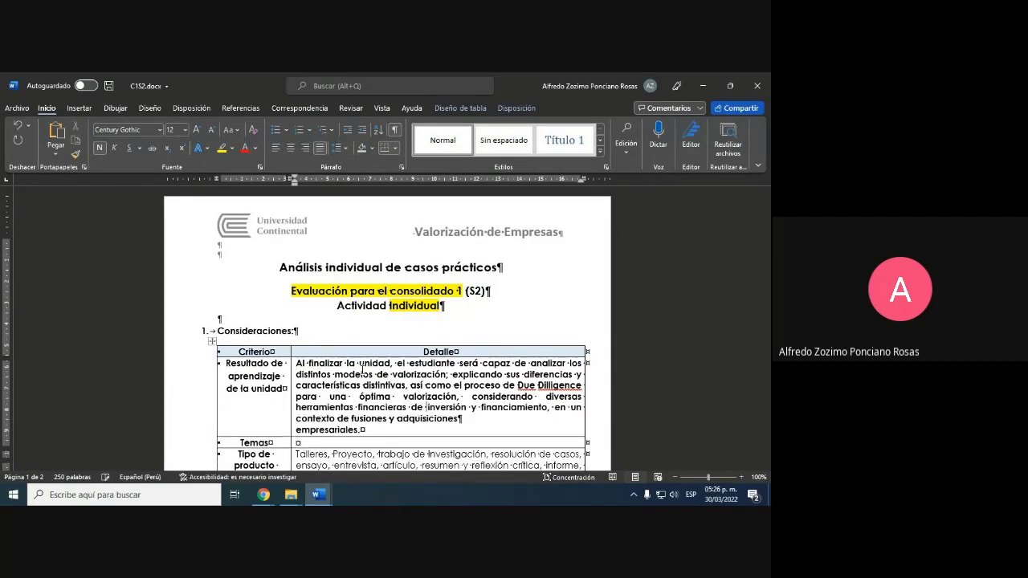
pyautogui.press('Delete')
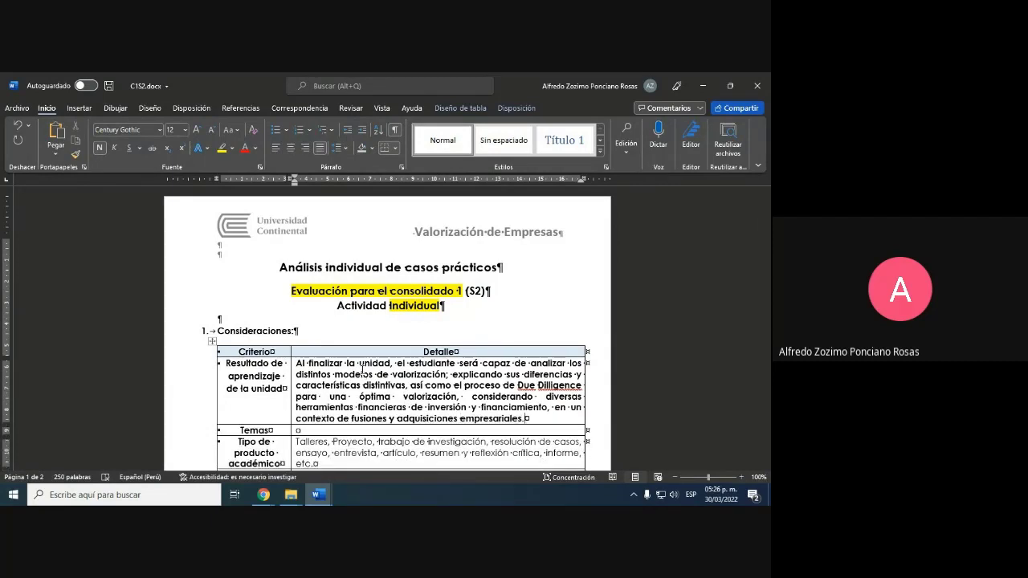
# Step: Copy Unidad 2's five "Ejes temáticos" from the syllabus PDF and paste them as plain text into the Temas cell of C1S2.docx
pyautogui.scroll(-2, 362, 369)
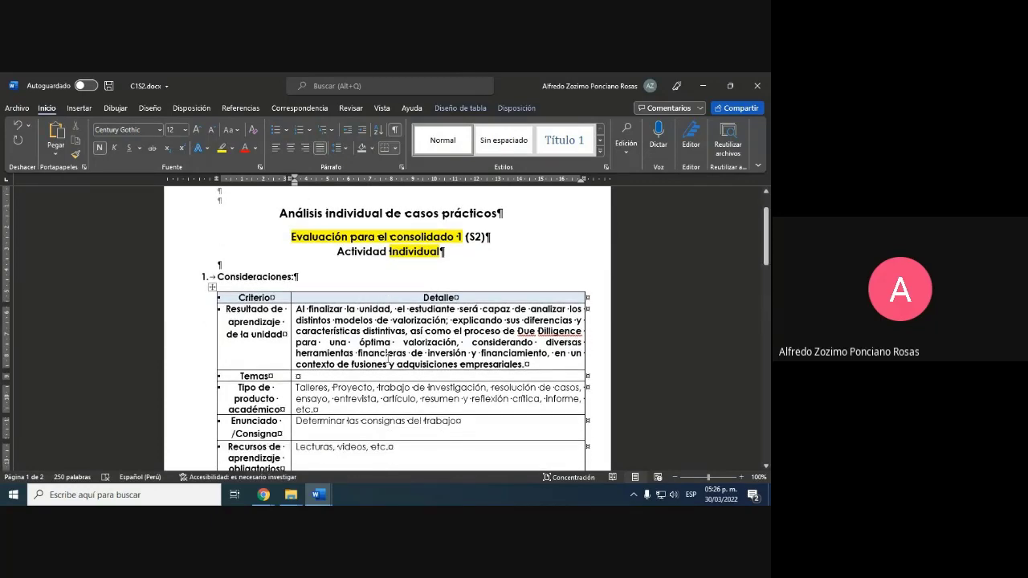
pyautogui.hotkey('alt', 'Tab')
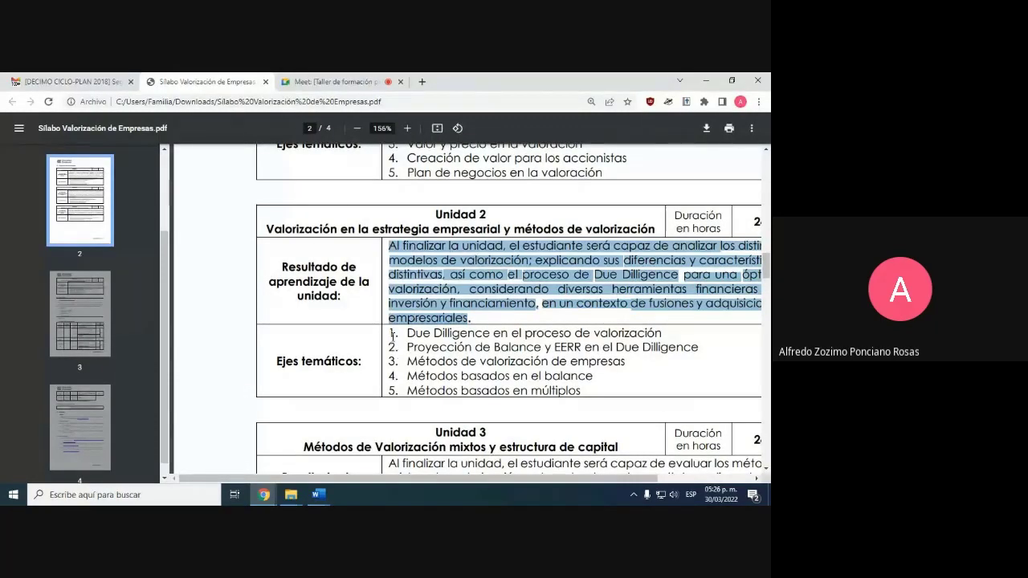
pyautogui.moveTo(392, 332); pyautogui.dragTo(581, 391)
pyautogui.press('super+c')
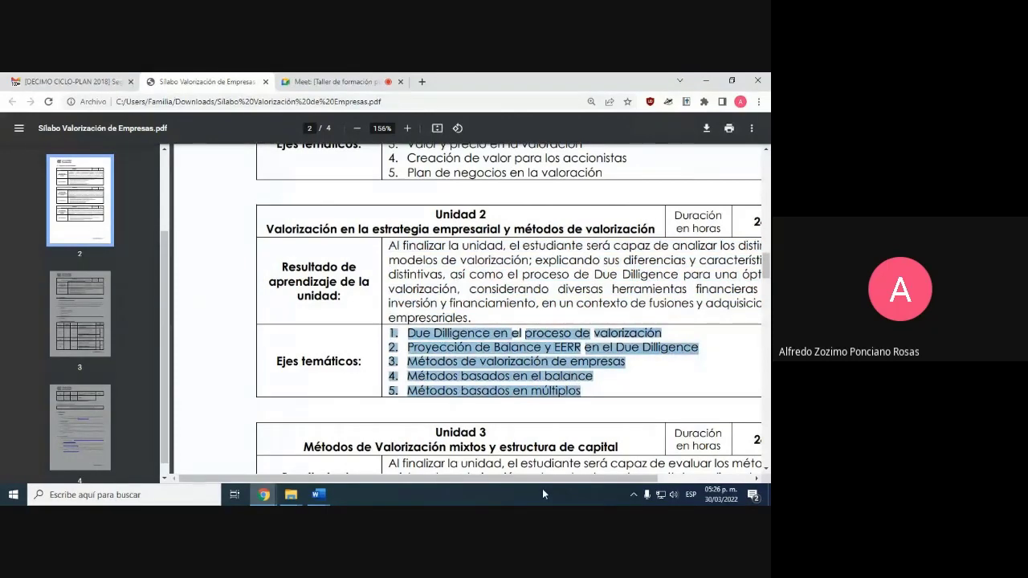
pyautogui.click(318, 494)
pyautogui.rightClick(322, 376)
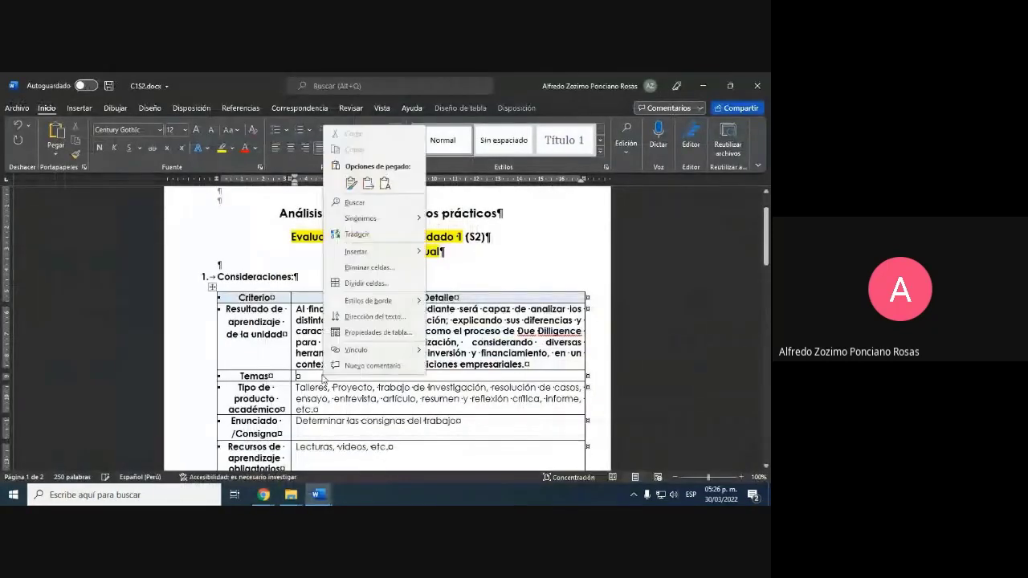
pyautogui.click(384, 183)
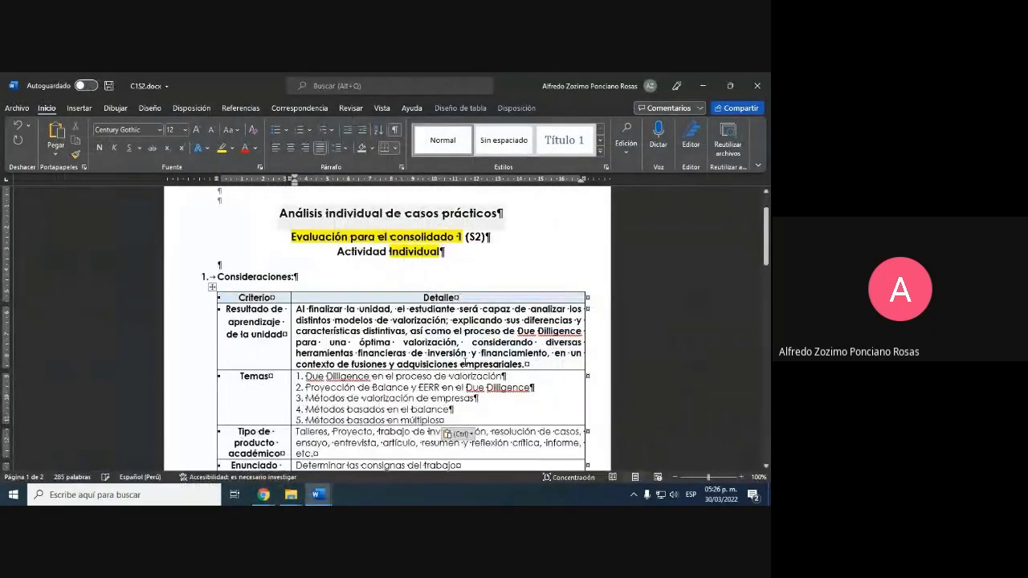
# Step: Check Consolidado 1's Subítem 2 in Valorización de Empresas.docx and make C1S2.docx's "Tipo de producto académico" entry start with "Resolución de casos"
pyautogui.scroll(-3, 464, 362)
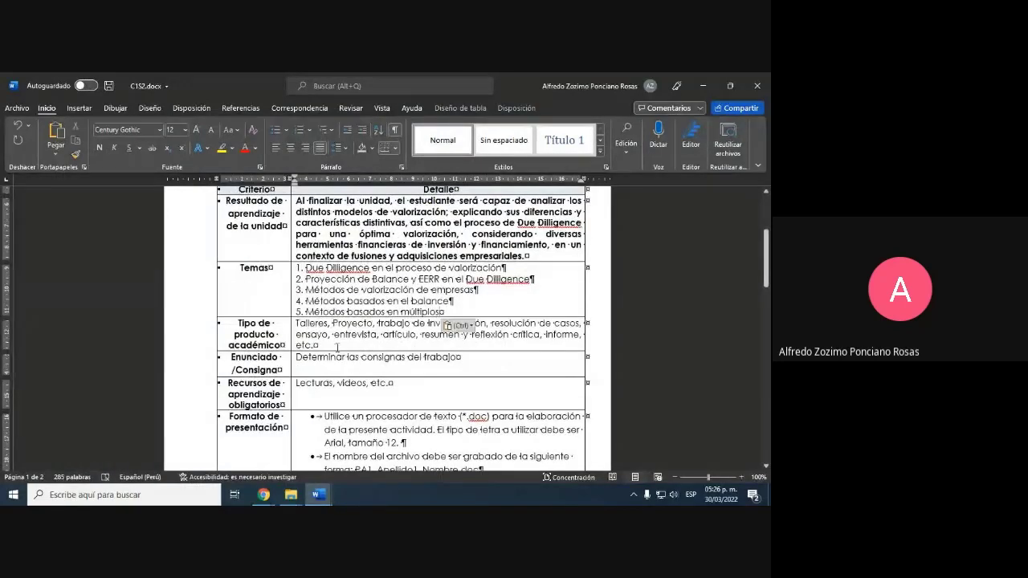
pyautogui.hotkey('alt', 'Tab')
pyautogui.hotkey('alt', 'Tab')
pyautogui.hotkey('alt', 'Tab')
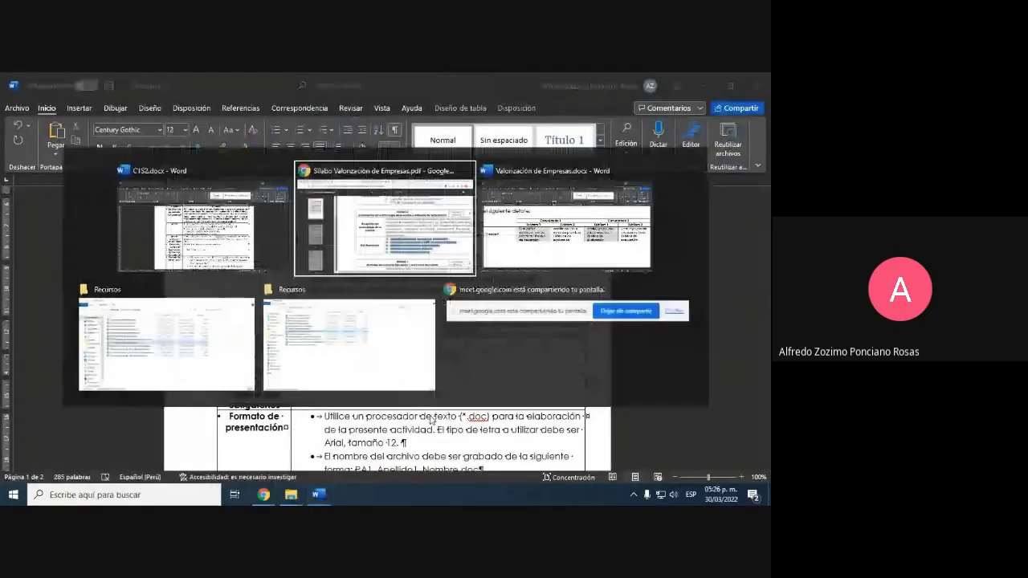
pyautogui.hotkey('alt', 'Tab')
pyautogui.click(402, 321)
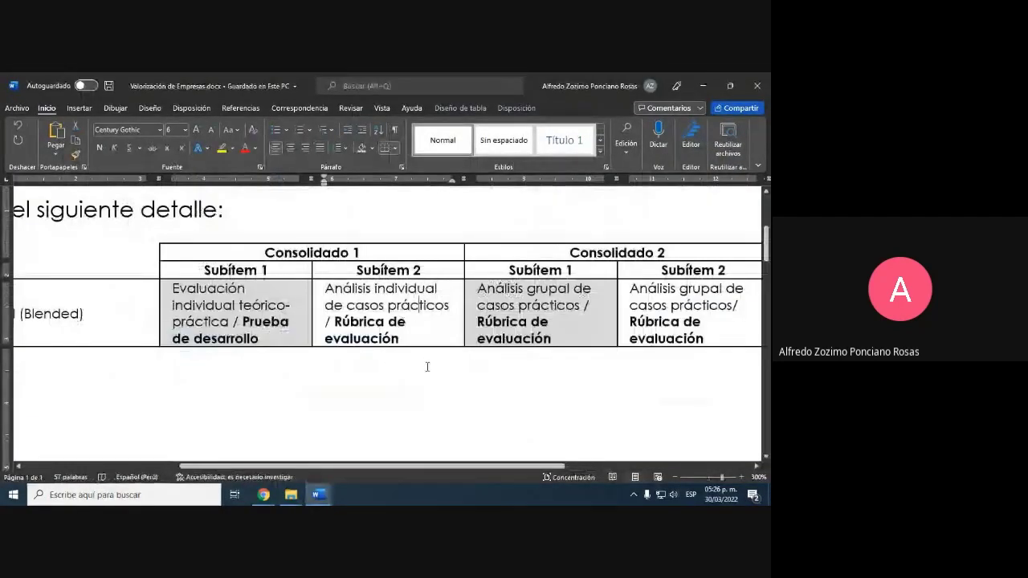
pyautogui.click(399, 341)
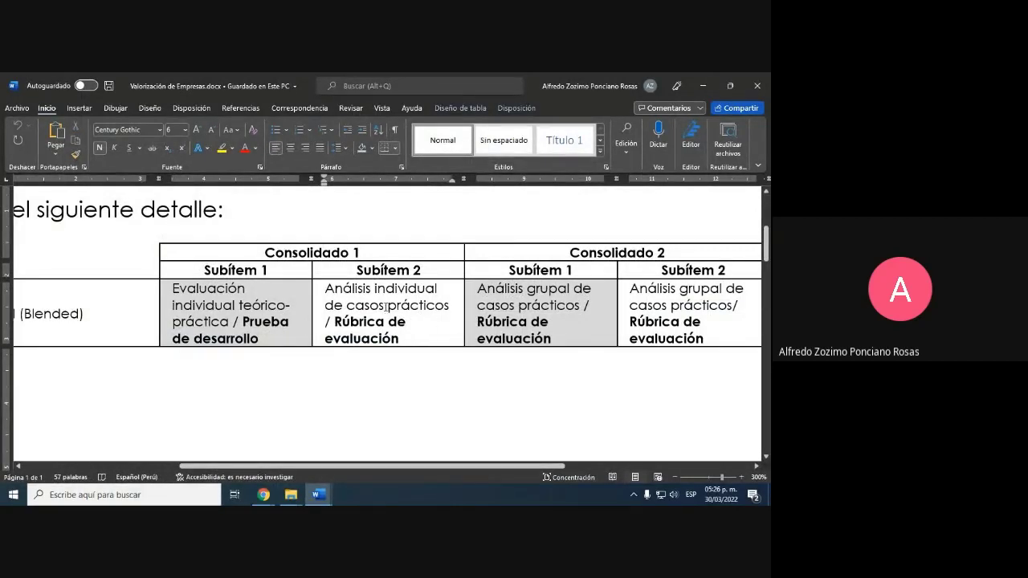
pyautogui.hotkey('alt', 'Tab')
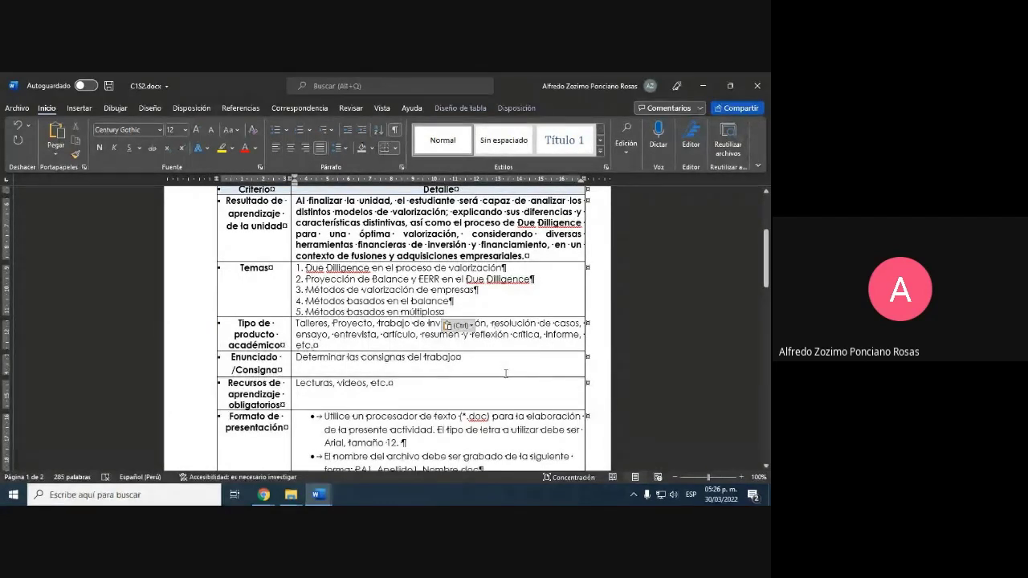
pyautogui.hotkey('ctrl', 'shift', 'Right')
pyautogui.hotkey('ctrl', 'shift', 'Right')
pyautogui.hotkey('ctrl', 'shift', 'Right')
pyautogui.hotkey('ctrl', 'shift', 'Right')
pyautogui.hotkey('ctrl', 'shift', 'Right')
pyautogui.hotkey('ctrl', 'shift', 'Right')
pyautogui.hotkey('ctrl', 'shift', 'Right')
pyautogui.hotkey('ctrl', 'shift', 'Right')
pyautogui.hotkey('shift', 'Right')
pyautogui.write('R')
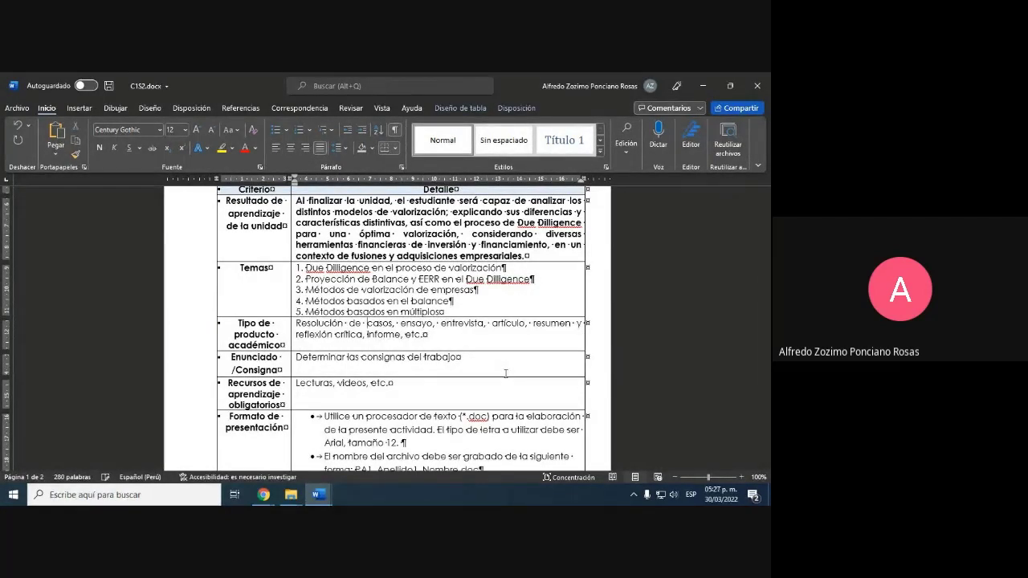
# Step: Delete the remaining product types after "casos" so the "Tipo de producto académico" cell reads "Resolución de casos."
pyautogui.hotkey('shift', 'Down')
pyautogui.hotkey('shift', 'Down')
pyautogui.hotkey('shift', 'Down')
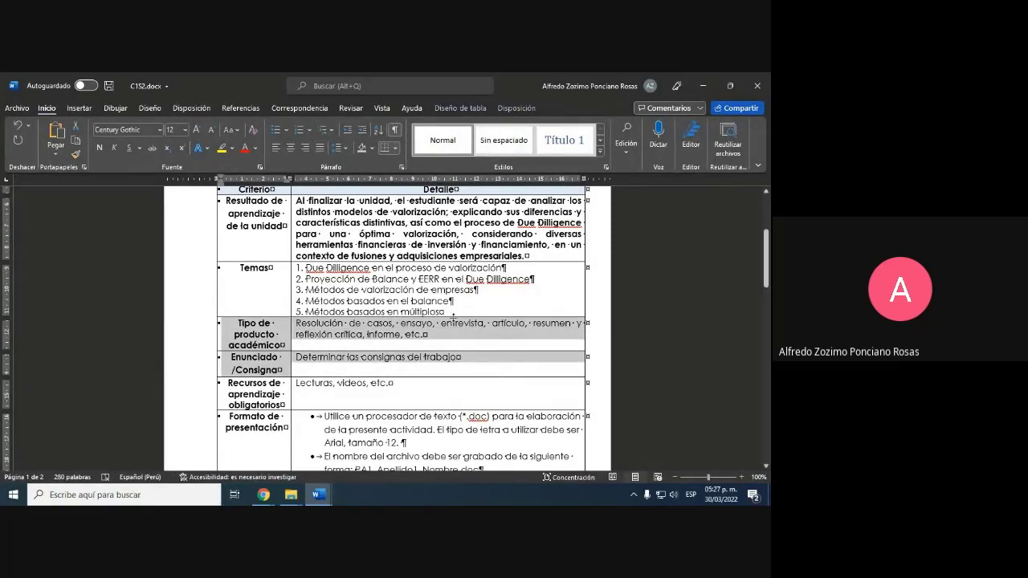
pyautogui.moveTo(439, 336); pyautogui.dragTo(401, 323)
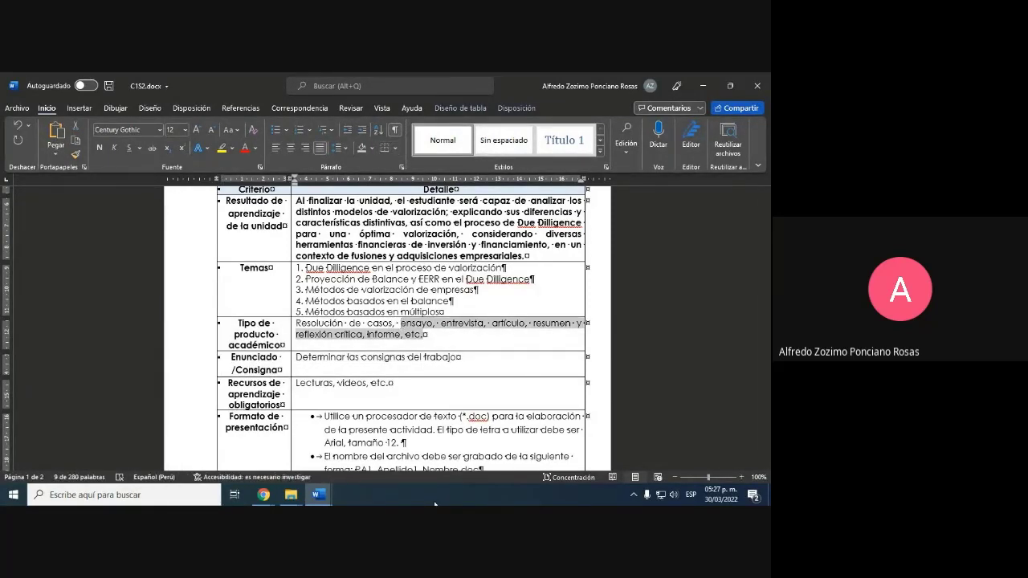
pyautogui.press('Left')
pyautogui.press('BackSpace')
pyautogui.press('BackSpace')
pyautogui.hotkey('shift', 'End')
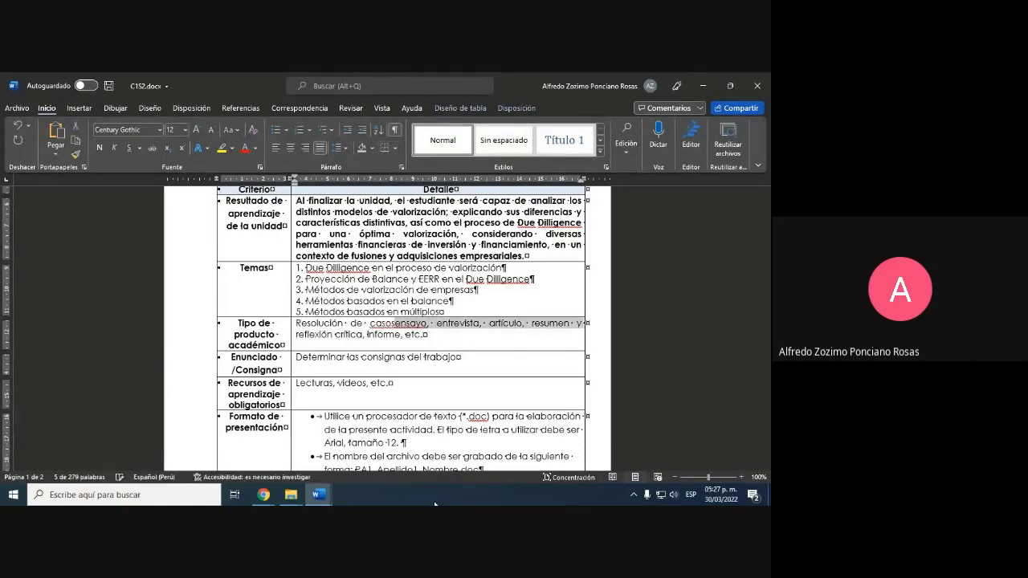
pyautogui.hotkey('shift', 'Down')
pyautogui.press('Delete')
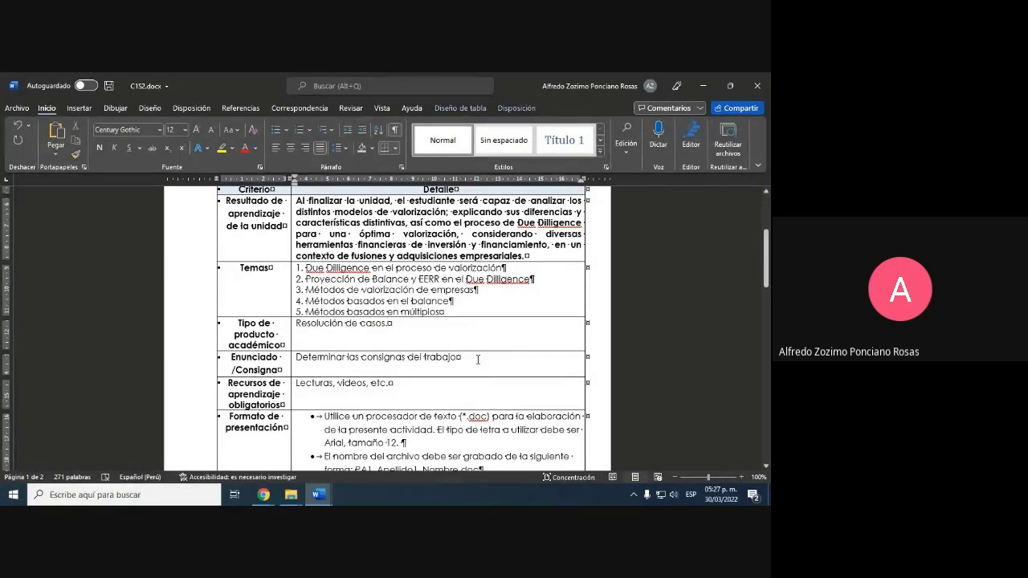
# Step: Replace the Enunciado/Consigna placeholder with "Analiza el siguiente caso y determina…"
pyautogui.hotkey('shift', 'Down')
pyautogui.scroll(-1, 429, 383)
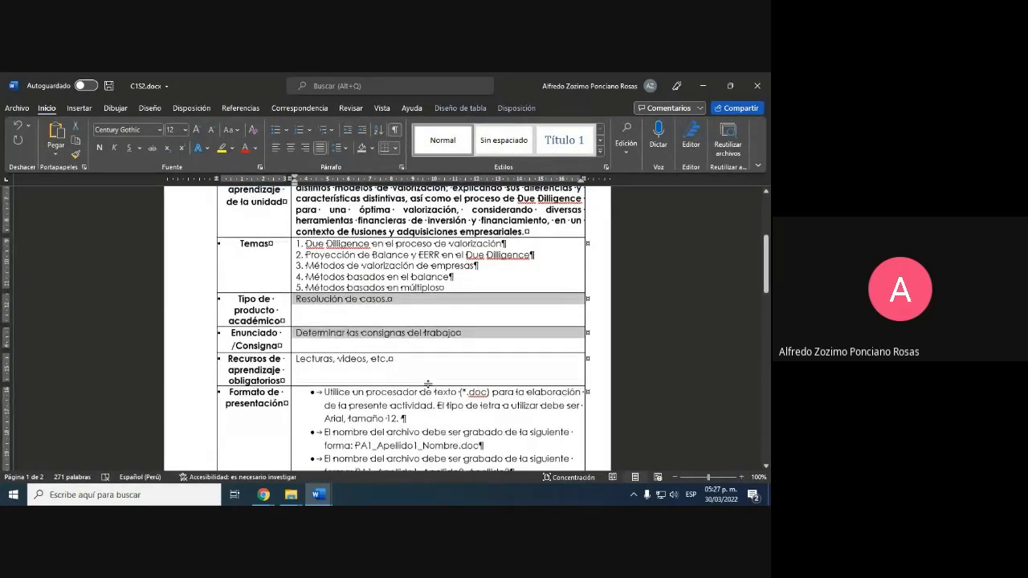
pyautogui.click(475, 329)
pyautogui.hotkey('shift', 'Home')
pyautogui.write('A')
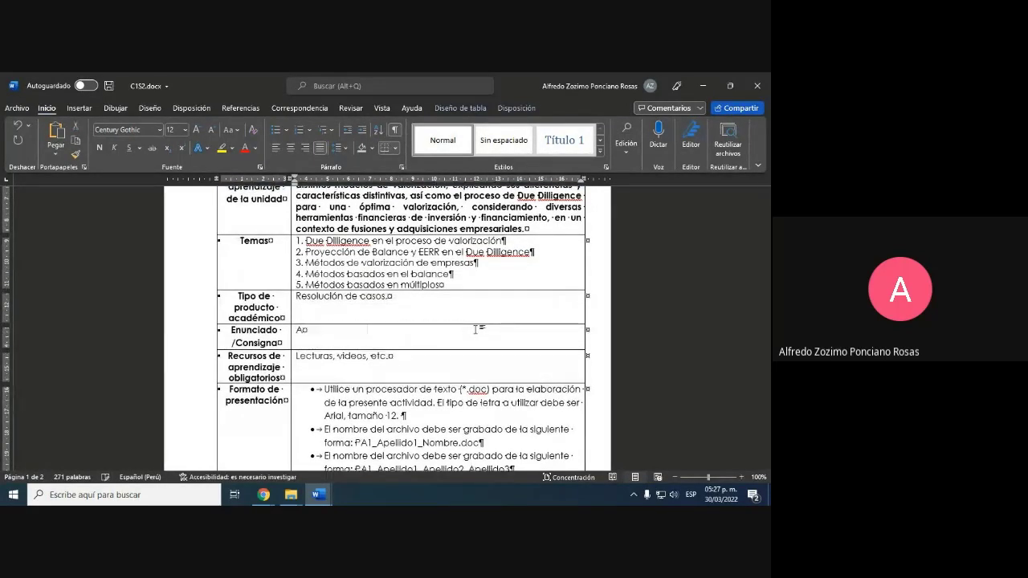
pyautogui.write('naliza ')
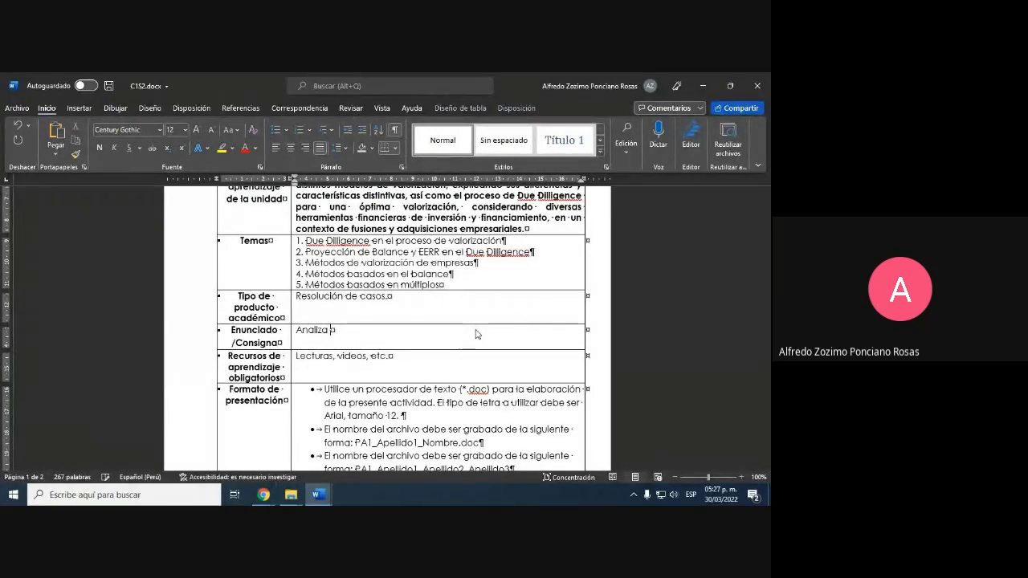
pyautogui.write('nl siguiente caso y de')
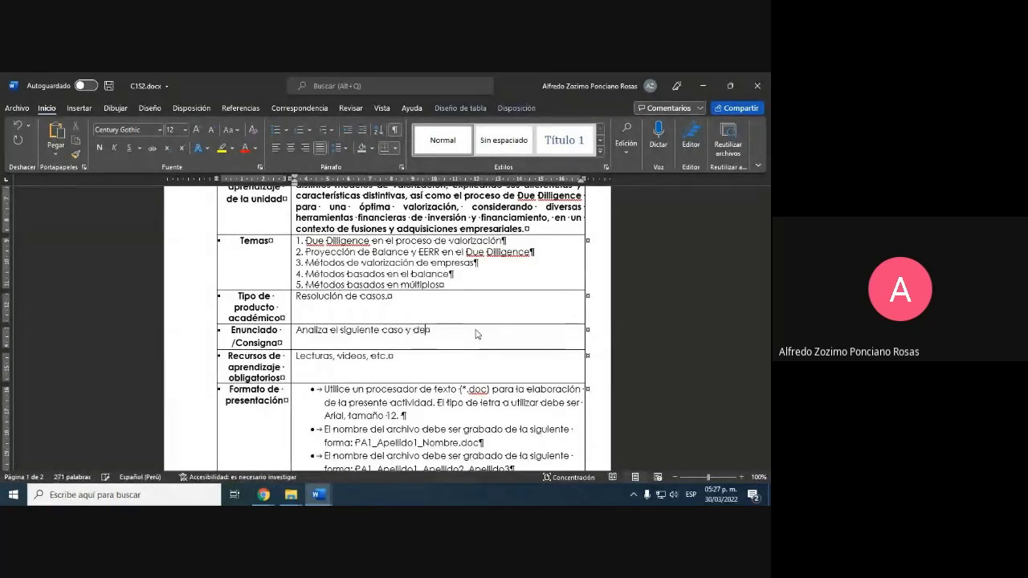
pyautogui.write('termina...')
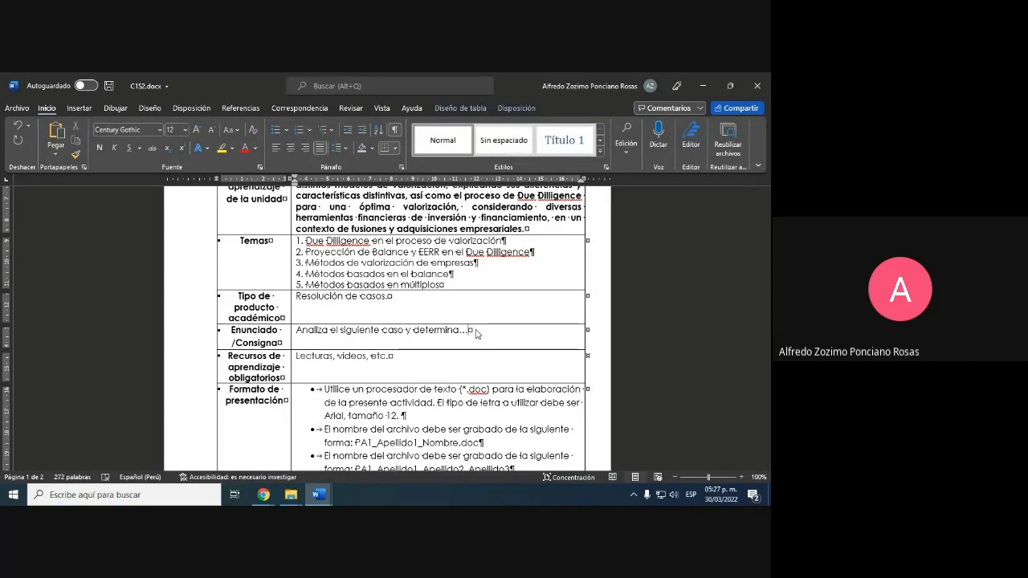
# Step: Give "Lecturas, videos, etc." in the "Recursos de aprendizaje obligatorios" row a red font and yellow highlight
pyautogui.moveTo(399, 359); pyautogui.dragTo(296, 359)
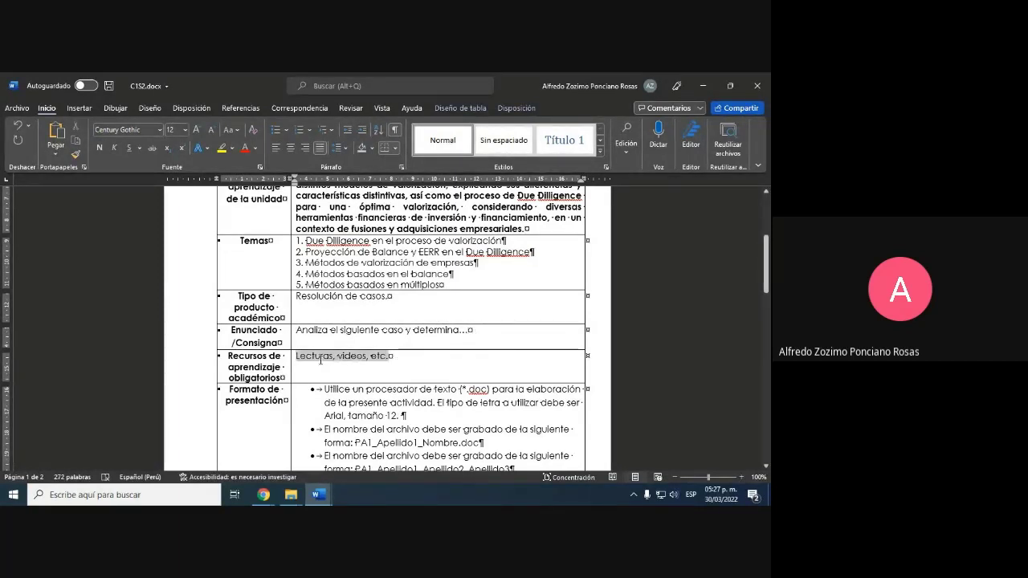
pyautogui.click(242, 151)
pyautogui.click(222, 148)
pyautogui.press('Left')
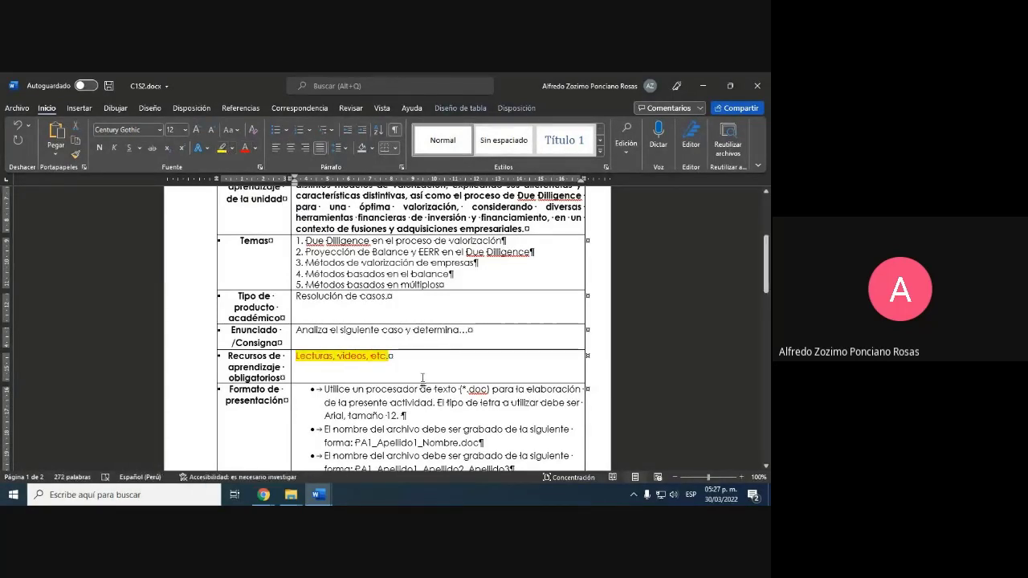
# Step: Remove the indent from the introductory paragraph under "Rúbrica de evaluación" and delete the extra blank line above that heading
pyautogui.scroll(-2, 384, 351)
pyautogui.scroll(-2, 385, 351)
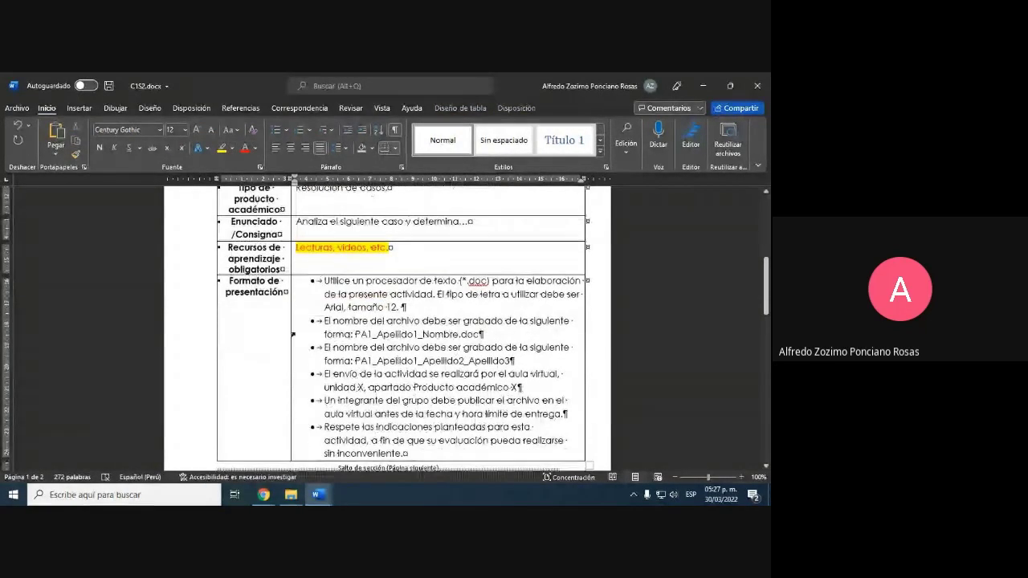
pyautogui.scroll(2, 444, 408)
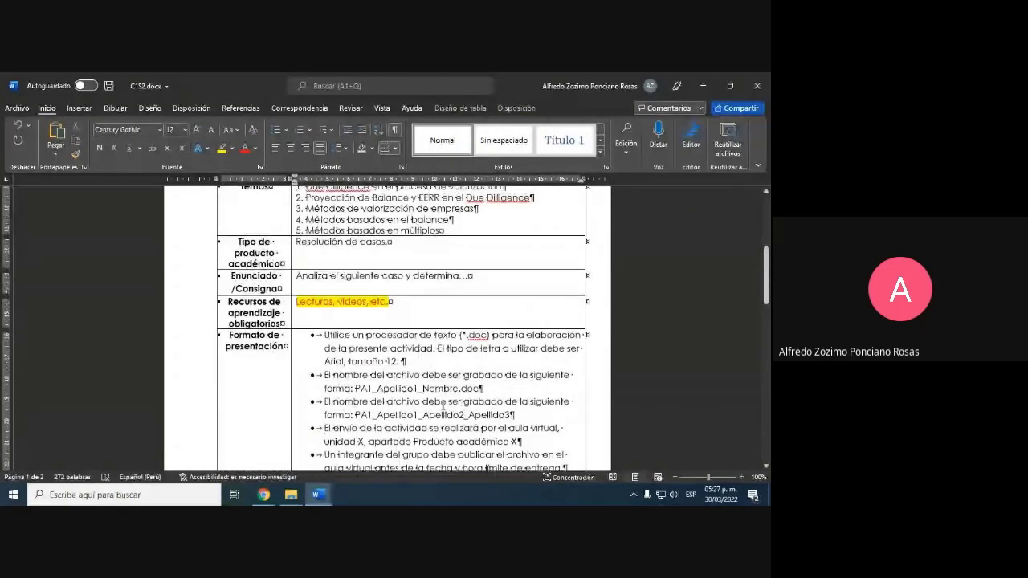
pyautogui.scroll(-15, 406, 395)
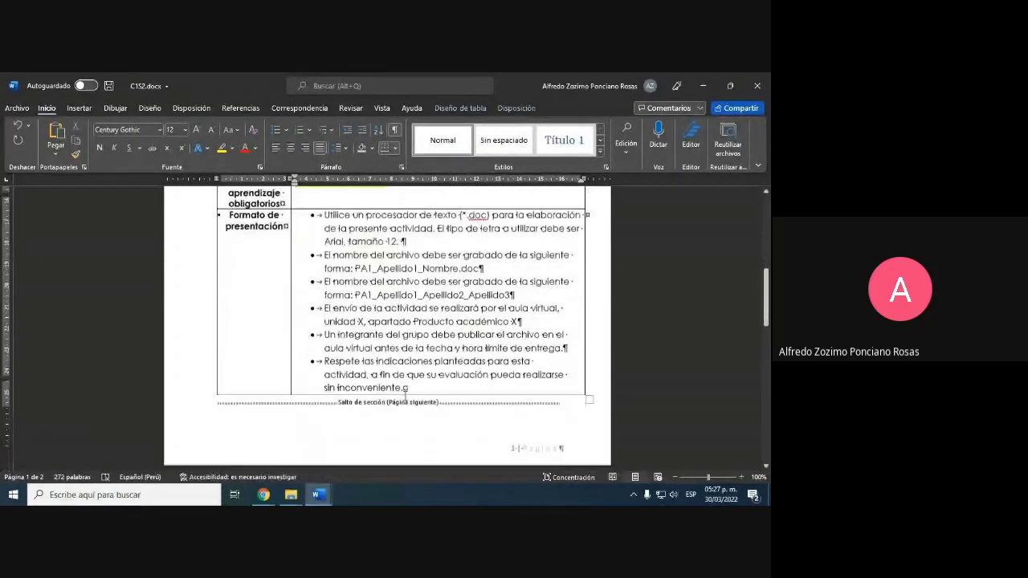
pyautogui.scroll(-1, 406, 395)
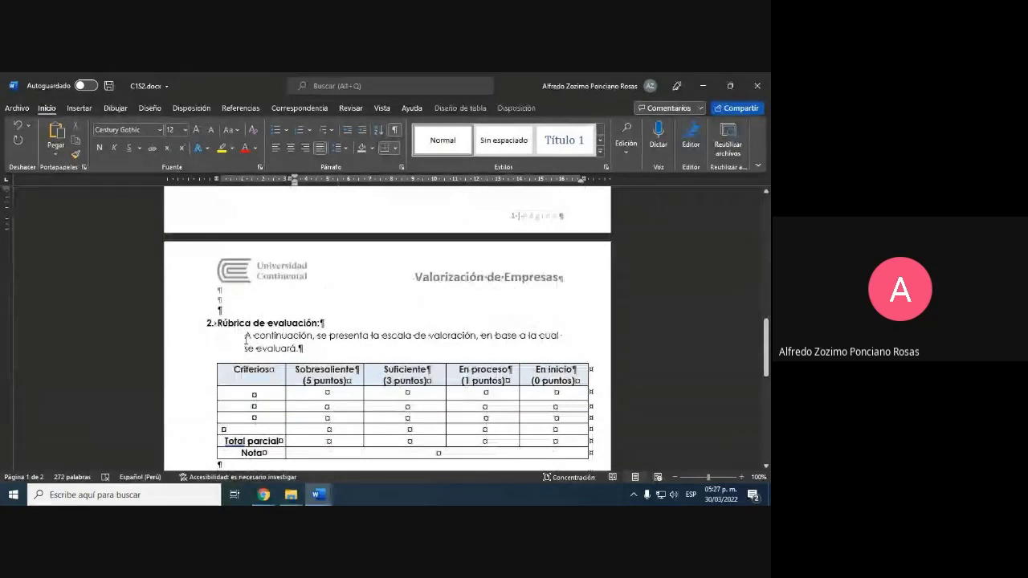
pyautogui.hotkey('ctrl', 'z')
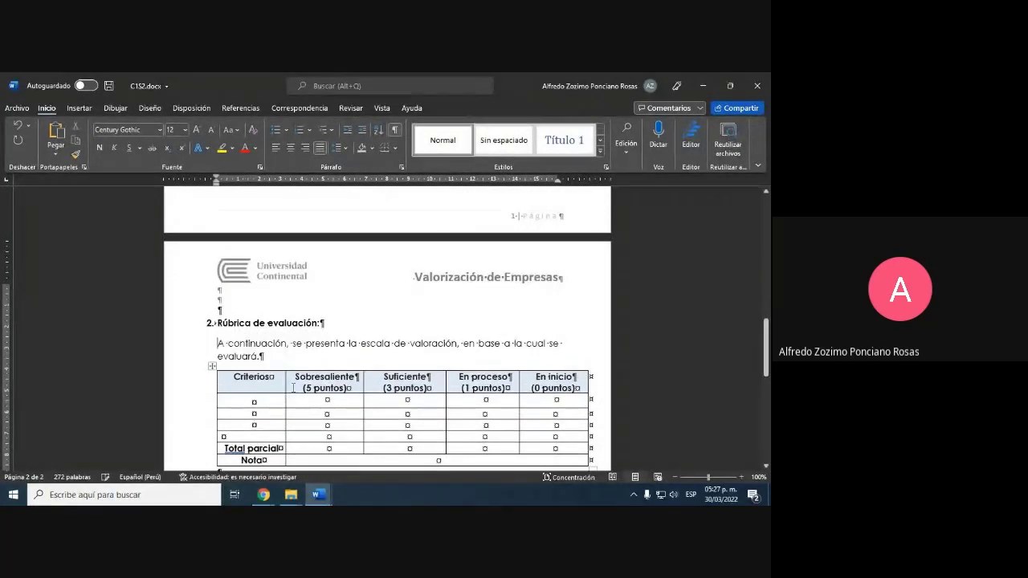
pyautogui.hotkey('ctrl', 'z')
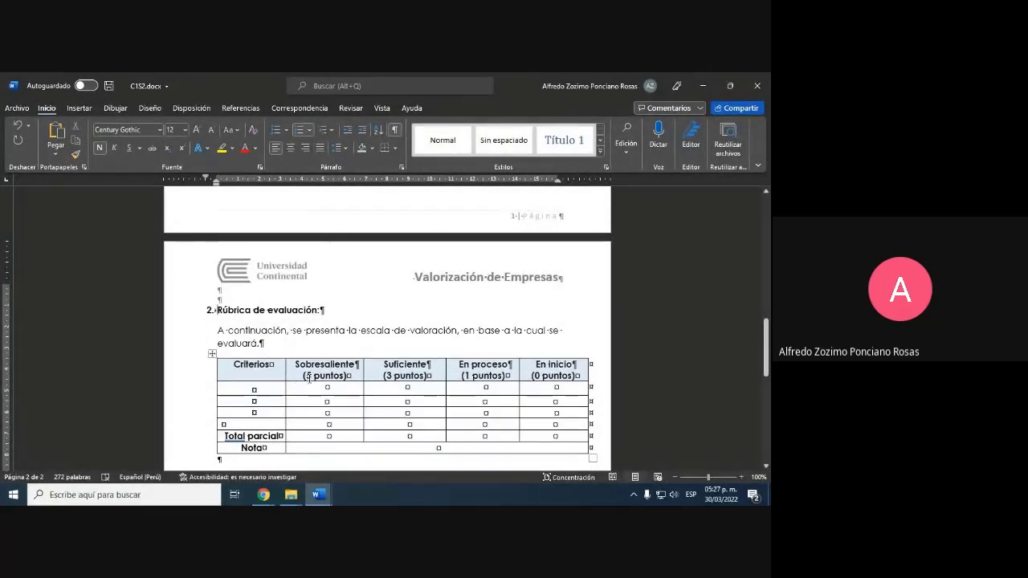
# Step: Replace "Total parcial" with "Subtotal" in the rubric table and hide the paragraph marks
pyautogui.scroll(-2, 308, 377)
pyautogui.click(278, 380)
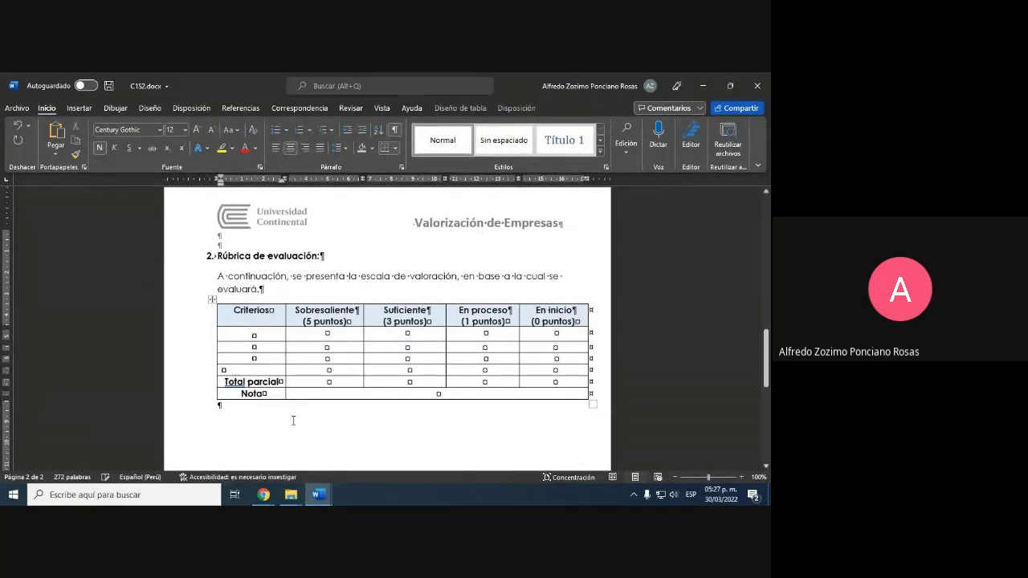
pyautogui.hotkey('ctrl', 'BackSpace')
pyautogui.hotkey('ctrl', 'BackSpace')
pyautogui.write('Subt')
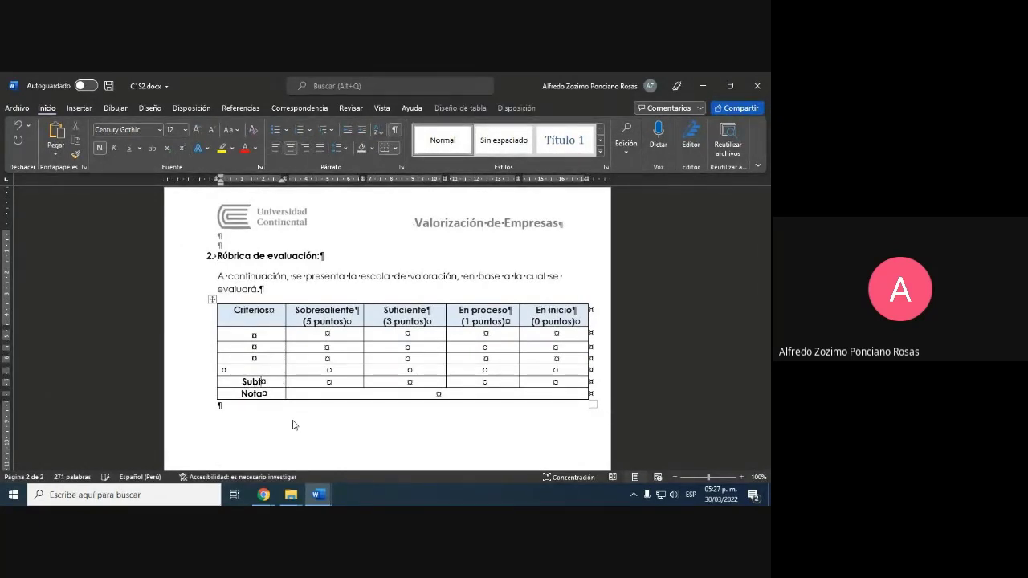
pyautogui.write('otal')
pyautogui.click(396, 131)
pyautogui.click(412, 420)
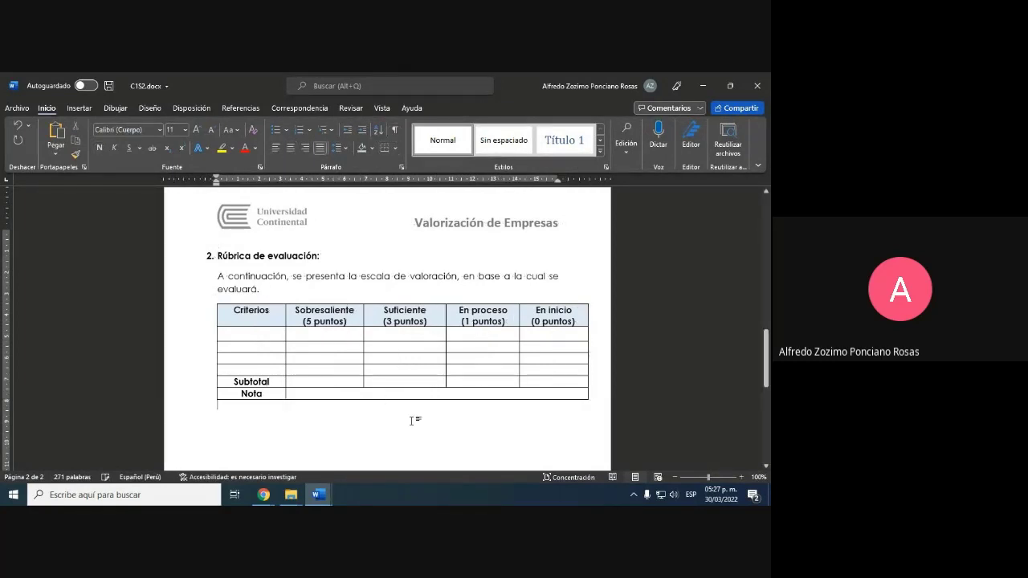
# Step: Enlarge the page view to 140% and examine the four empty "Criterios" cells of the rubric table
pyautogui.scroll(4, 412, 420)
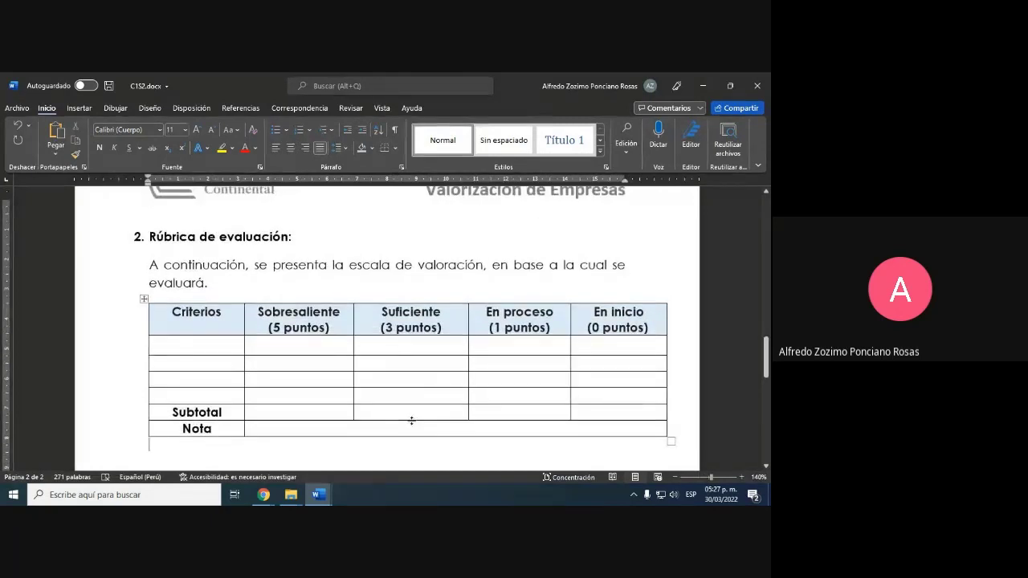
pyautogui.scroll(1, 411, 420)
pyautogui.scroll(-1, 411, 420)
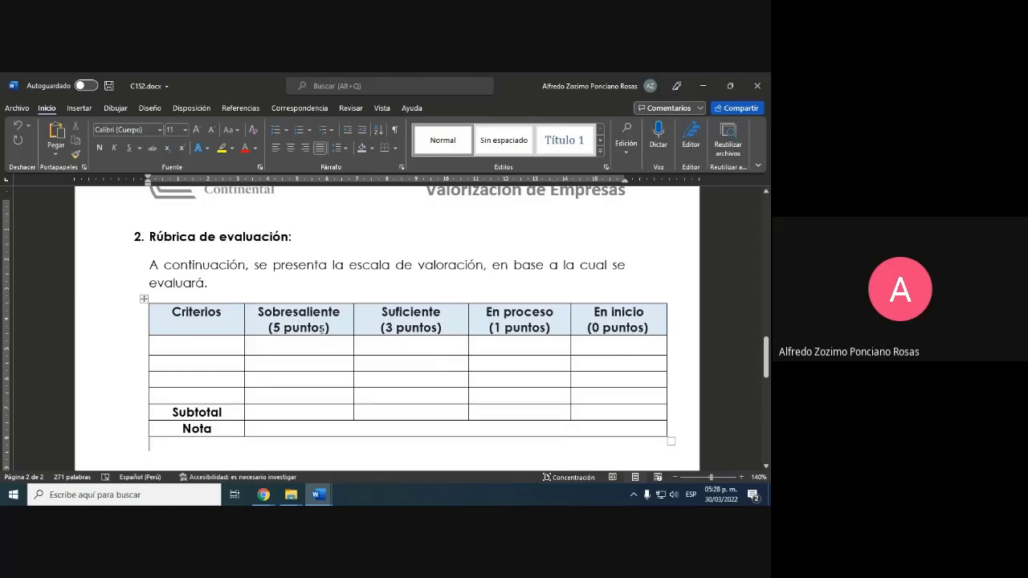
pyautogui.click(206, 348)
pyautogui.moveTo(206, 348); pyautogui.dragTo(215, 396)
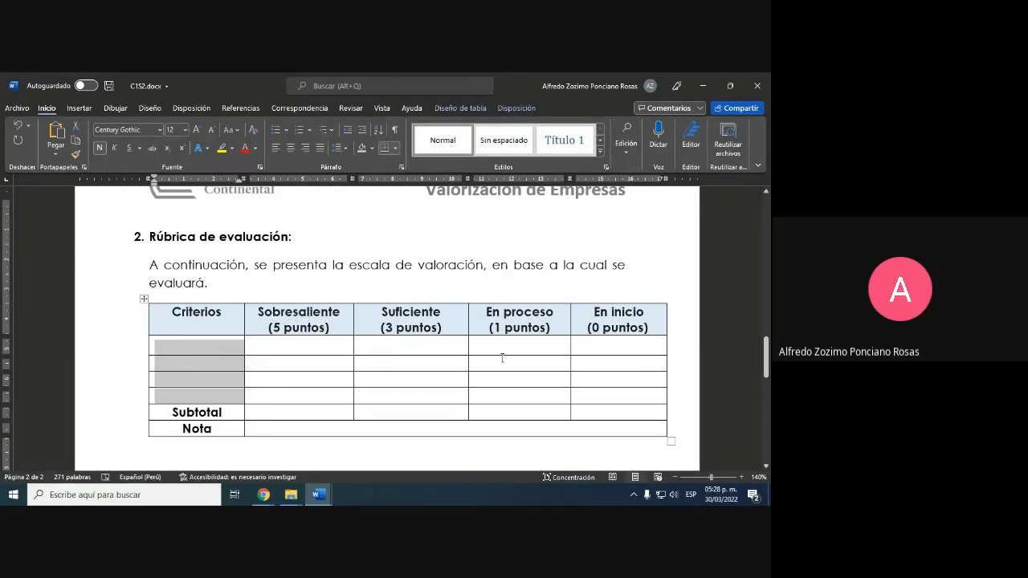
pyautogui.scroll(-3, 257, 383)
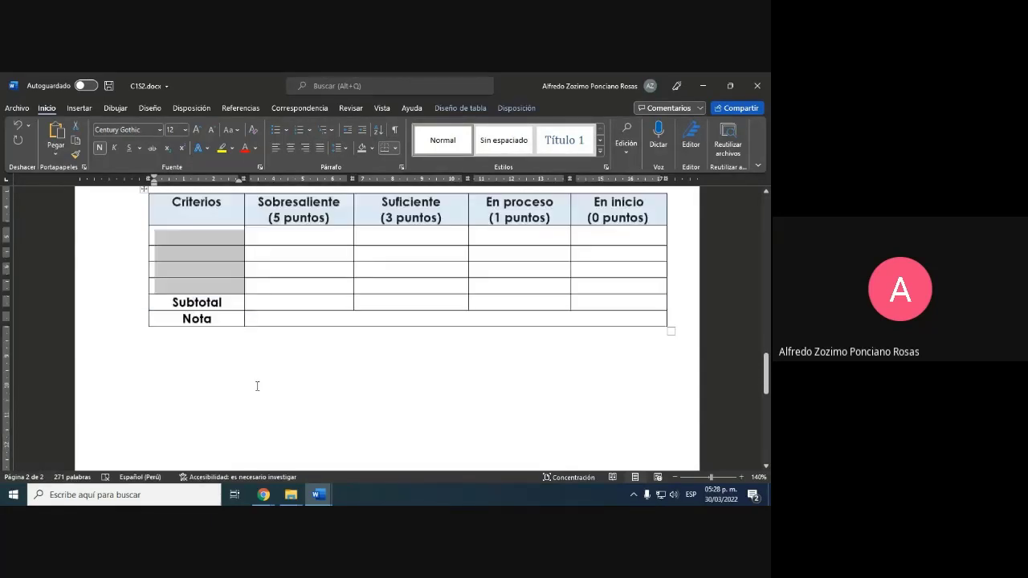
pyautogui.scroll(3, 257, 384)
pyautogui.scroll(-1, 263, 380)
pyautogui.scroll(-1, 225, 387)
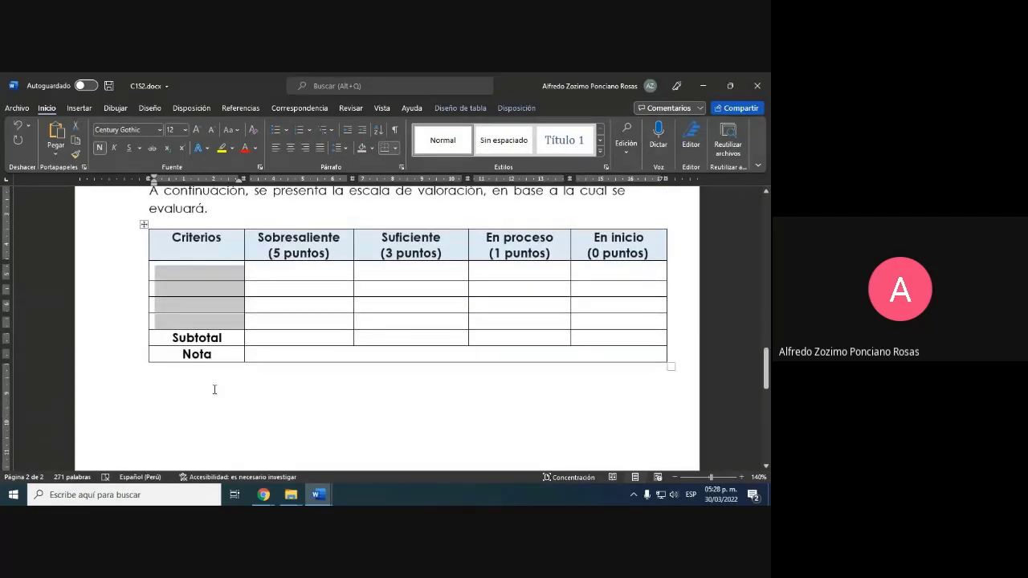
pyautogui.scroll(2, 215, 397)
pyautogui.scroll(-2, 214, 397)
pyautogui.scroll(1, 214, 393)
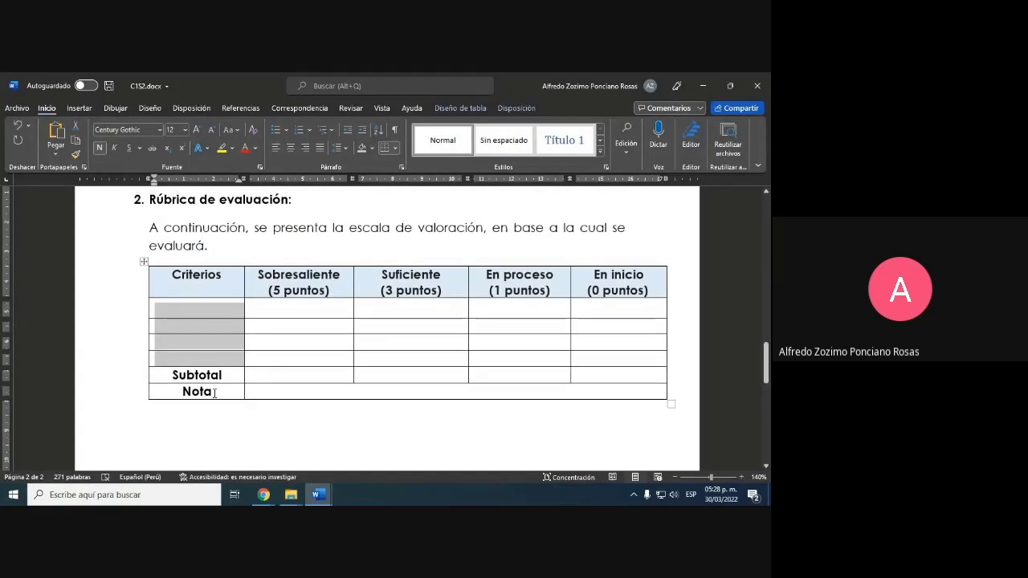
pyautogui.scroll(1, 201, 398)
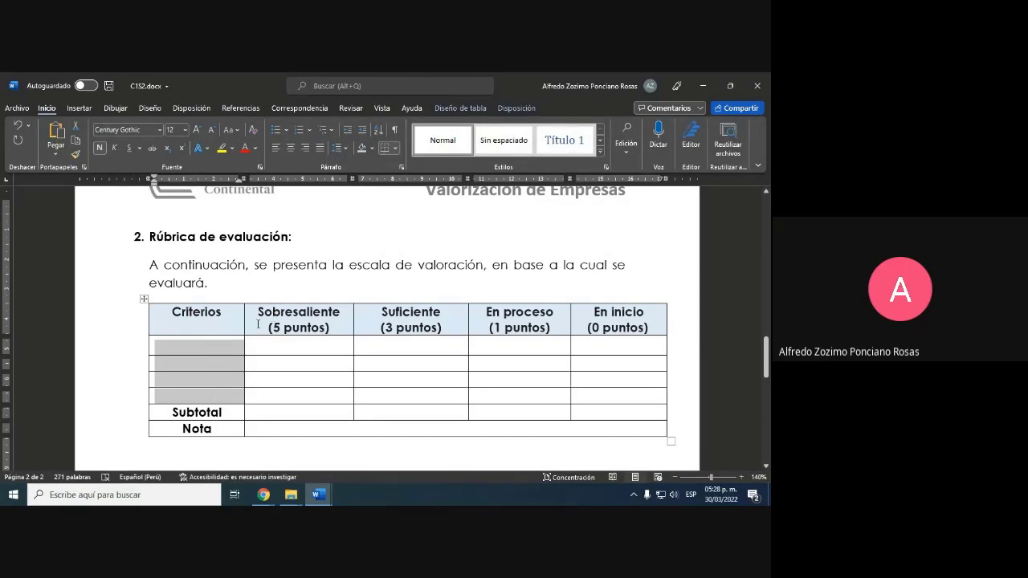
pyautogui.scroll(-1, 322, 381)
pyautogui.scroll(1, 323, 381)
# Step: Examine the rubric's scoring levels and the empty descriptor cells under "Sobresaliente", "Suficiente" and "En proceso"
pyautogui.click(318, 328)
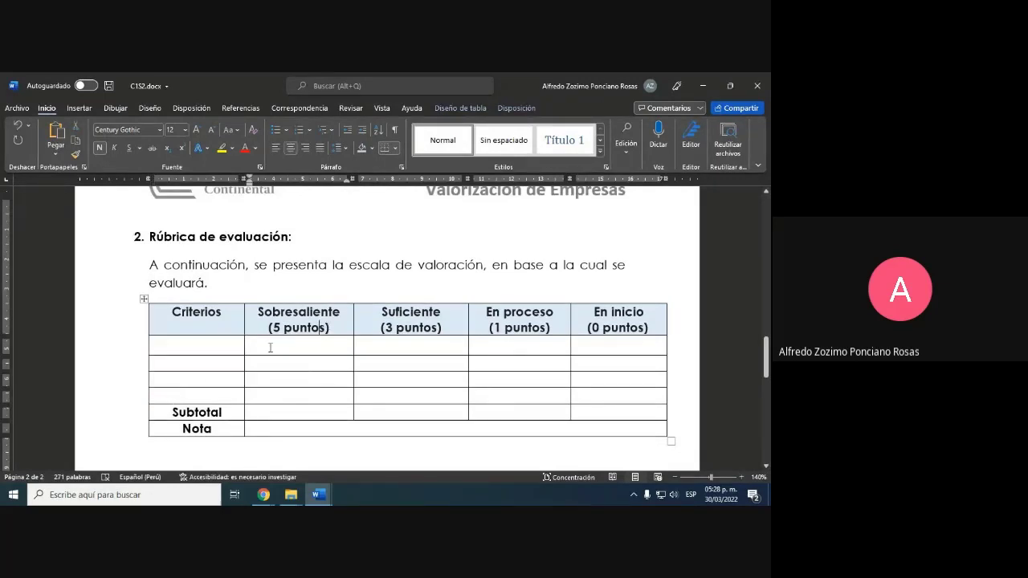
pyautogui.scroll(-2, 270, 348)
pyautogui.scroll(2, 270, 347)
pyautogui.scroll(-1, 289, 370)
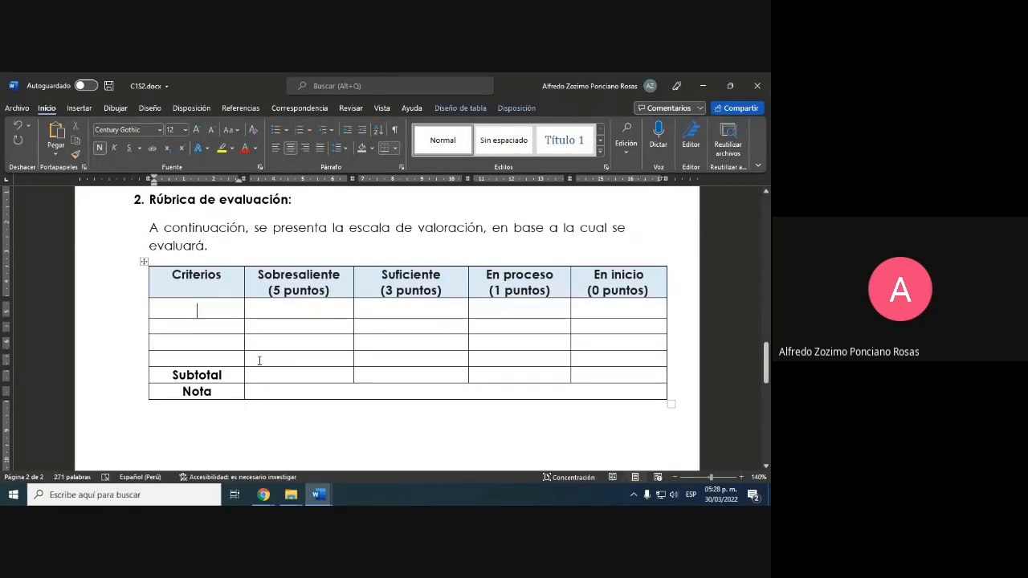
pyautogui.scroll(1, 298, 400)
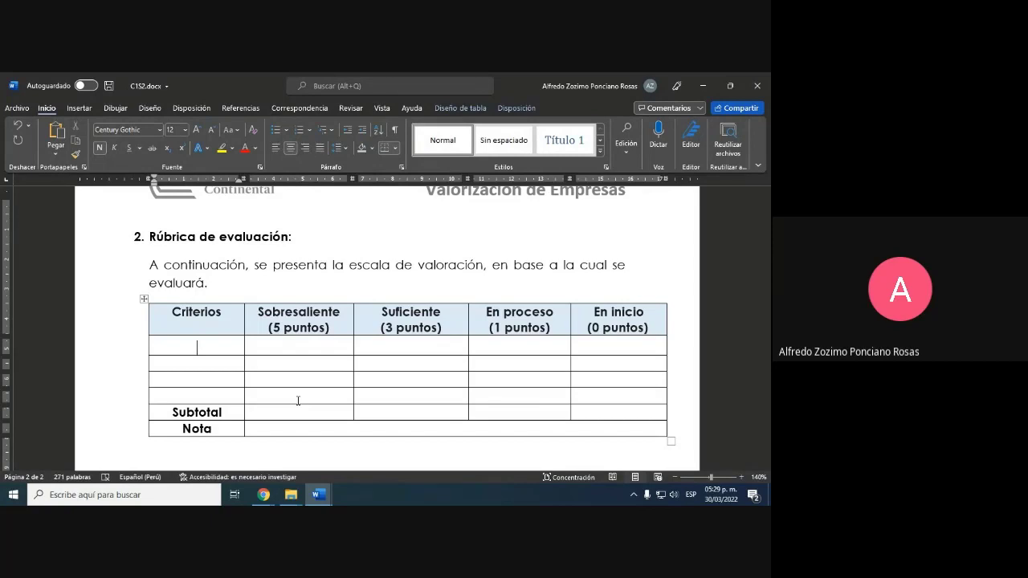
pyautogui.click(291, 351)
pyautogui.click(408, 351)
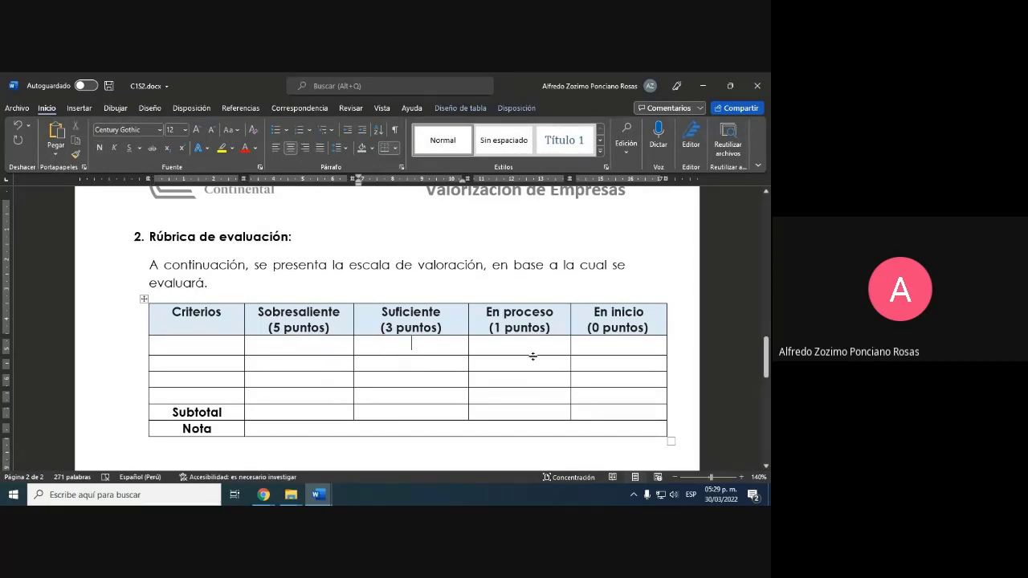
pyautogui.click(526, 351)
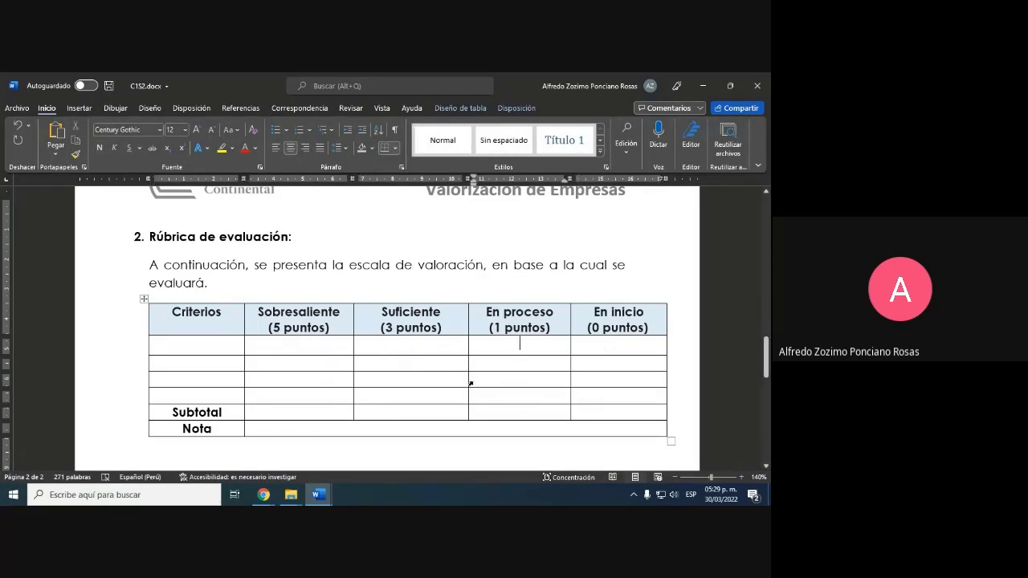
pyautogui.click(413, 349)
pyautogui.click(317, 357)
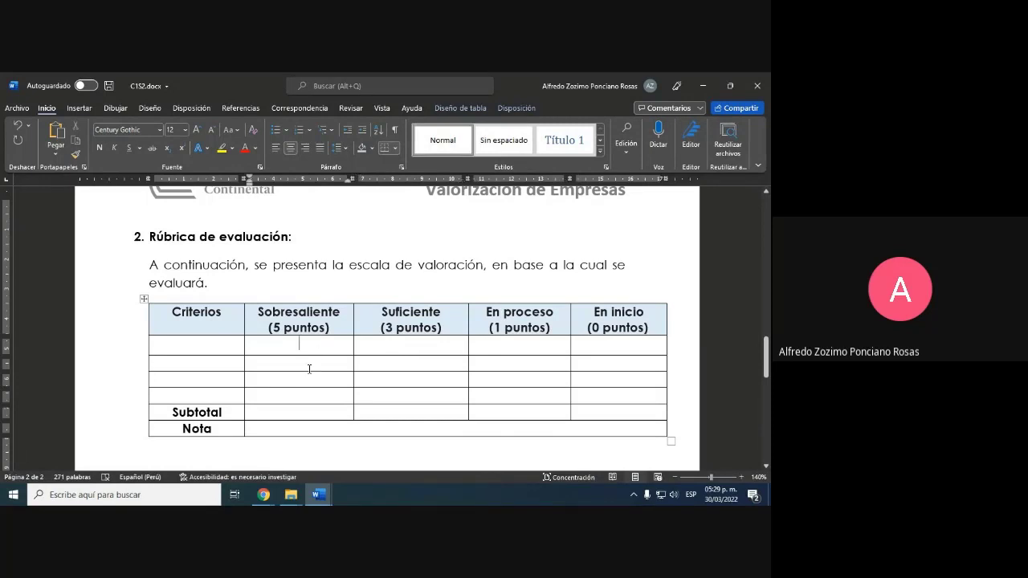
pyautogui.click(309, 369)
pyautogui.scroll(-2, 330, 442)
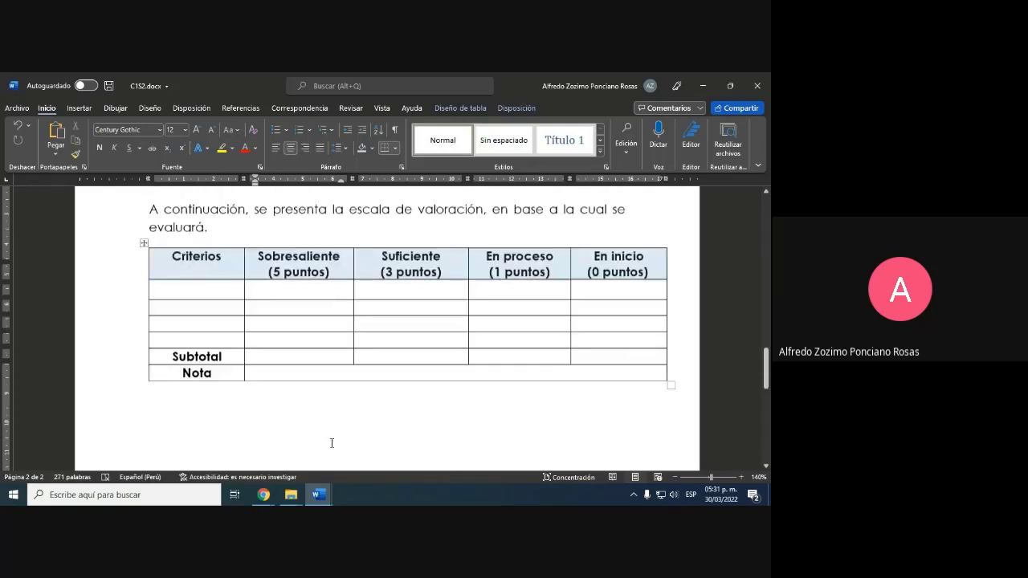
pyautogui.click(188, 390)
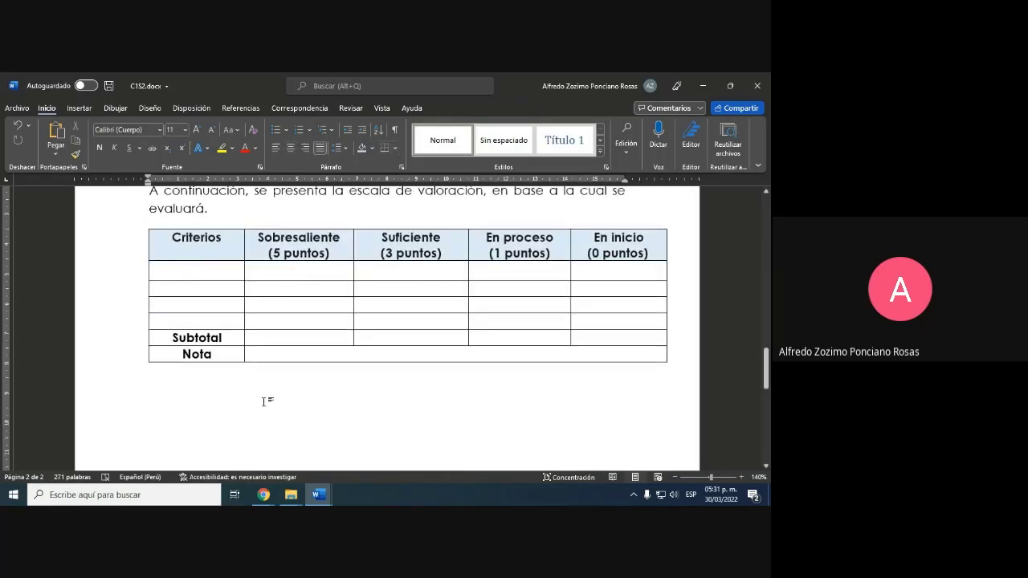
pyautogui.scroll(1, 263, 401)
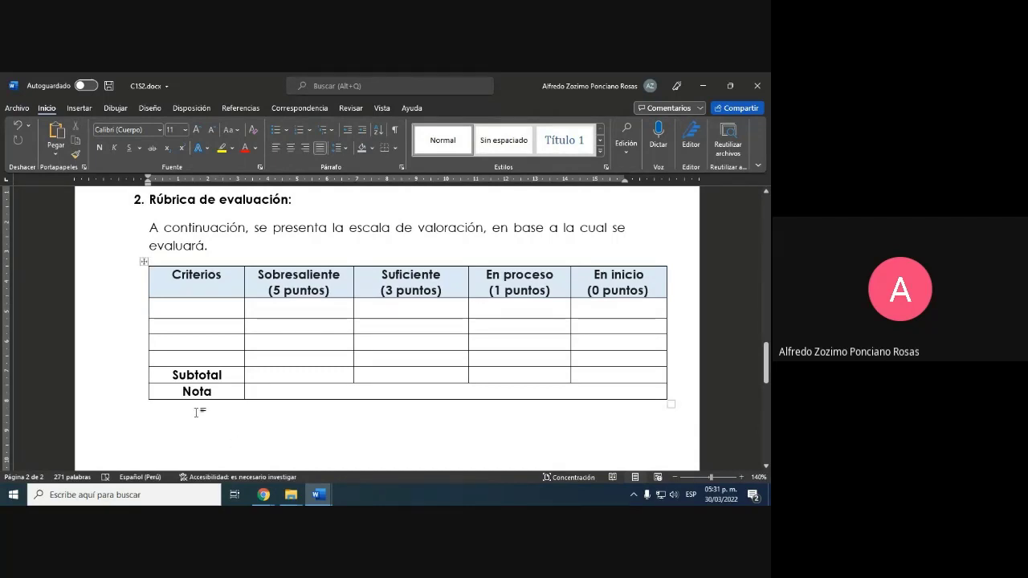
pyautogui.scroll(2, 196, 412)
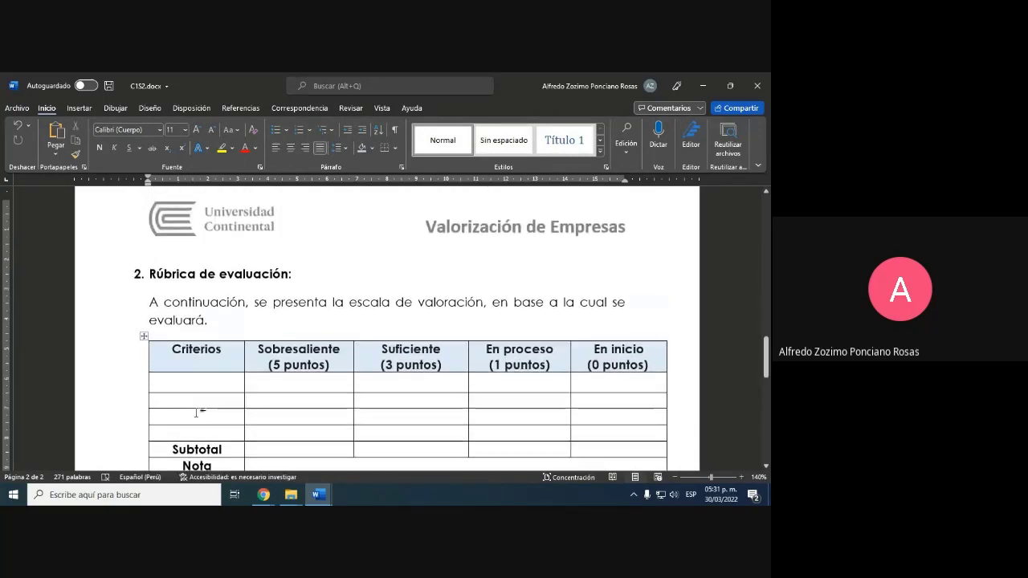
pyautogui.scroll(-2, 196, 412)
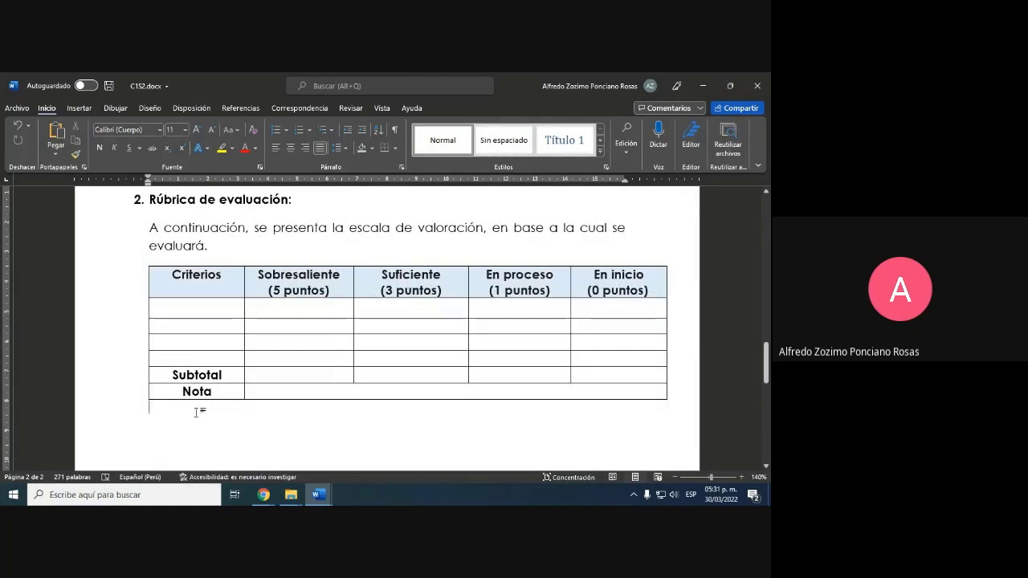
pyautogui.scroll(-6, 196, 412)
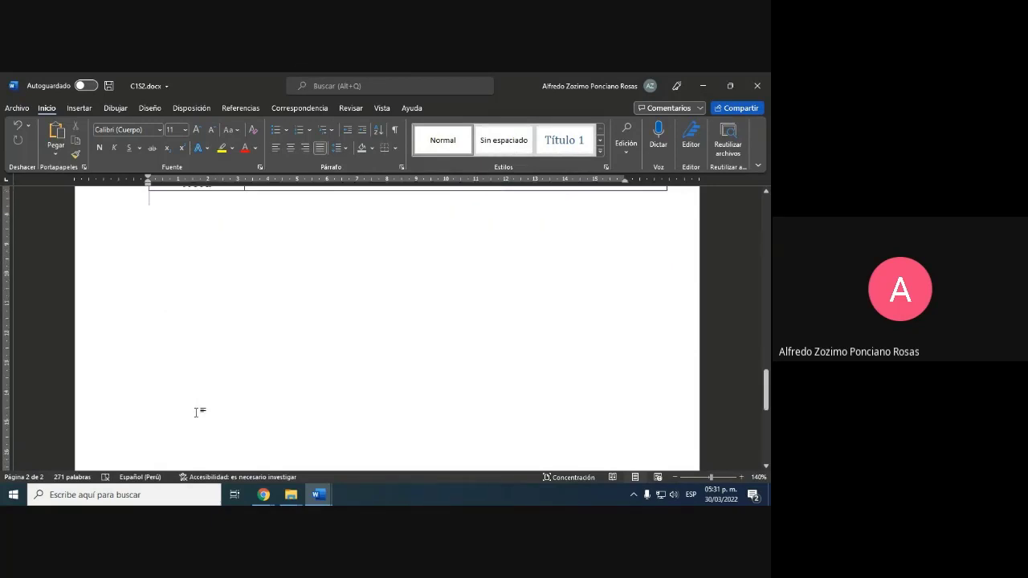
pyautogui.scroll(2, 196, 412)
pyautogui.scroll(5, 195, 412)
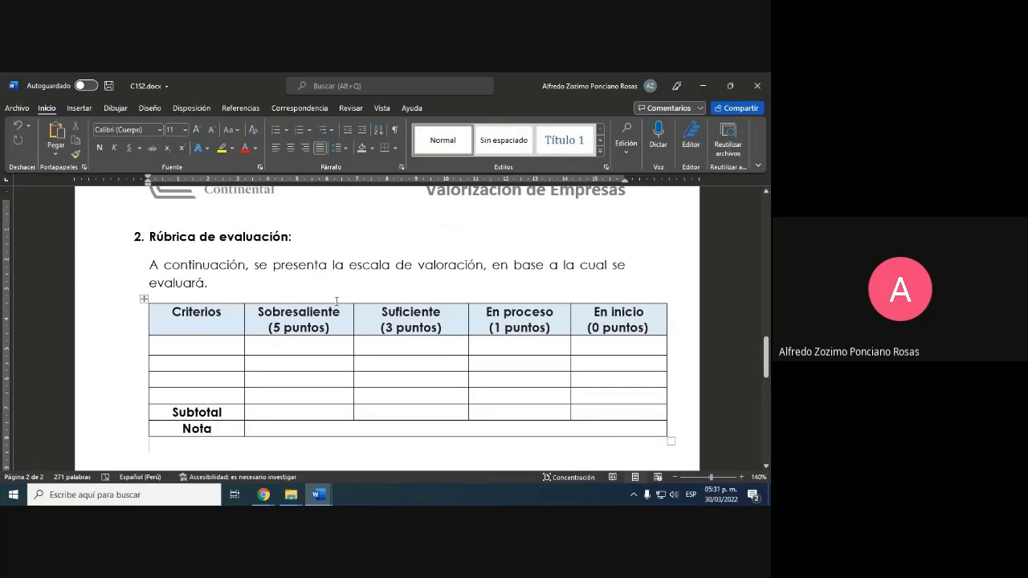
pyautogui.scroll(2, 414, 391)
pyautogui.scroll(-3, 337, 386)
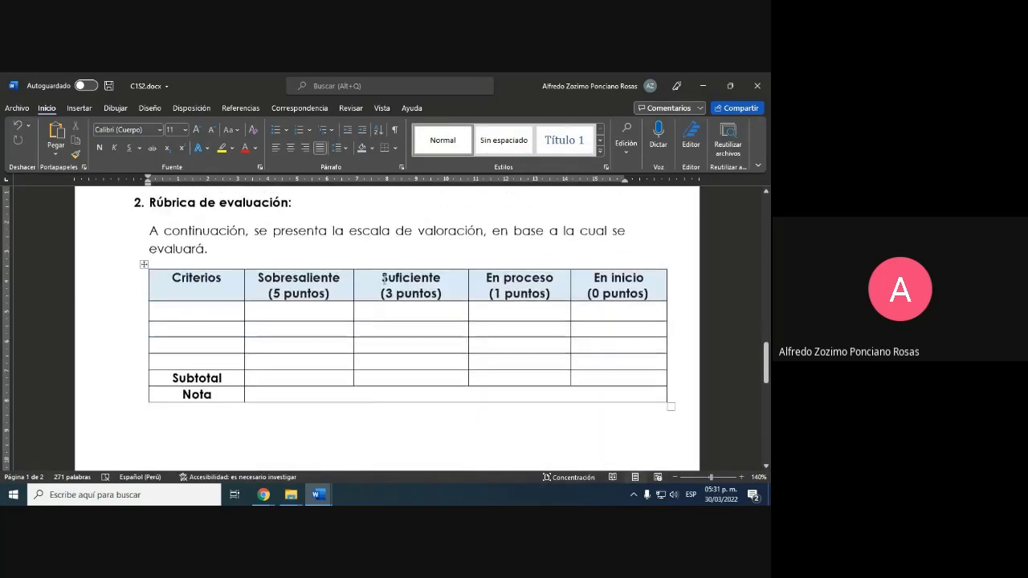
# Step: Review the file type, file naming and submission instructions in the "Formato de presentación" row of the considerations table
pyautogui.scroll(10, 319, 383)
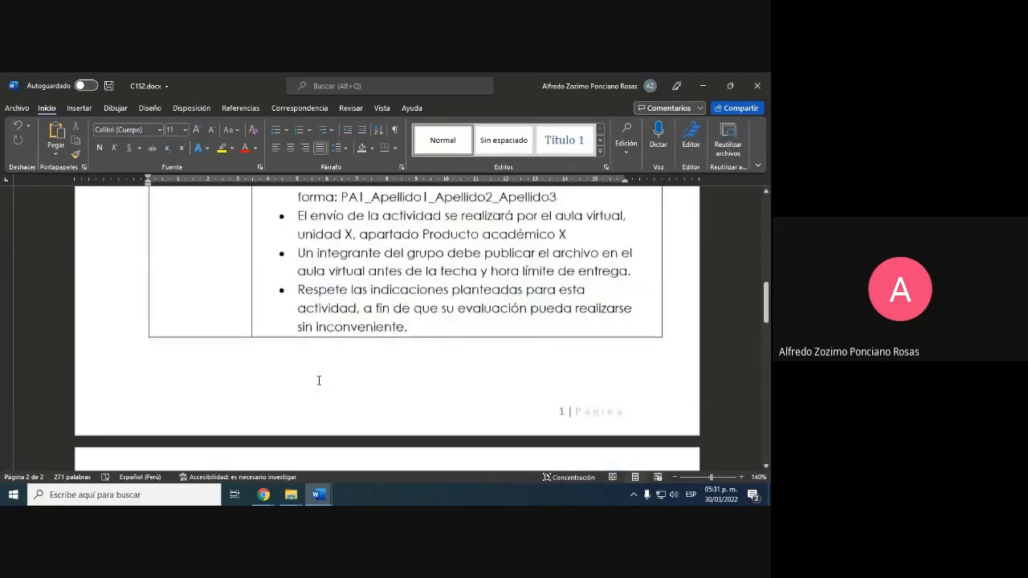
pyautogui.scroll(4, 319, 381)
pyautogui.scroll(-4, 345, 345)
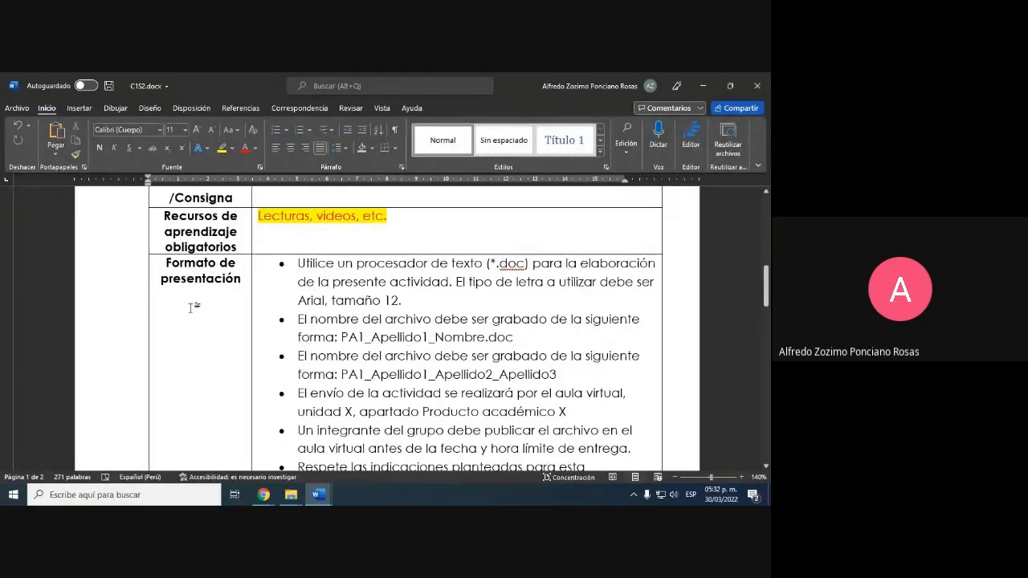
pyautogui.scroll(-1, 345, 355)
pyautogui.scroll(-1, 344, 355)
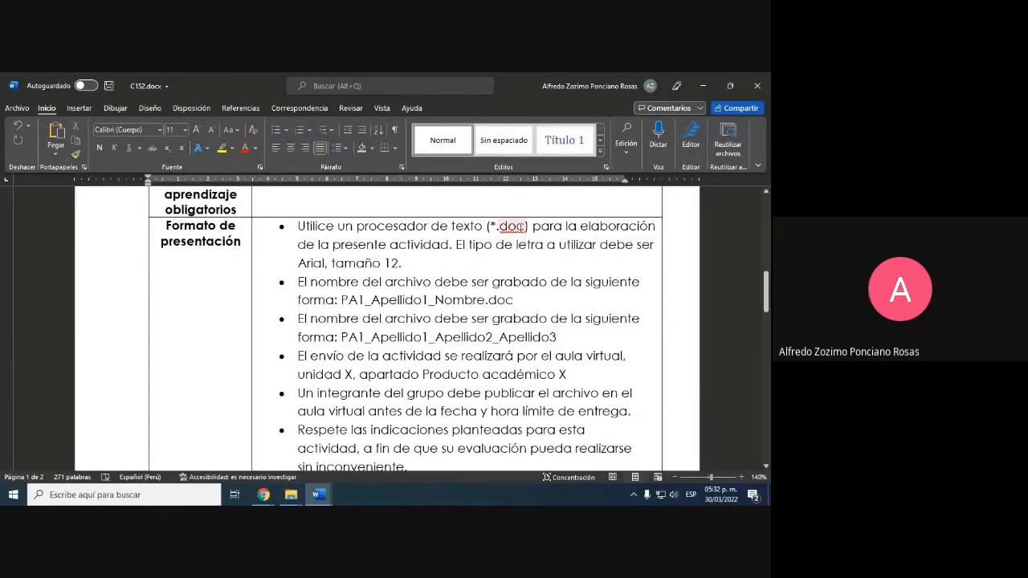
pyautogui.click(522, 226)
# Step: Review the whole C1S2 document, from the evaluation title and considerations table through to the "Rúbrica de evaluación" section
pyautogui.scroll(4, 450, 415)
pyautogui.scroll(8, 449, 415)
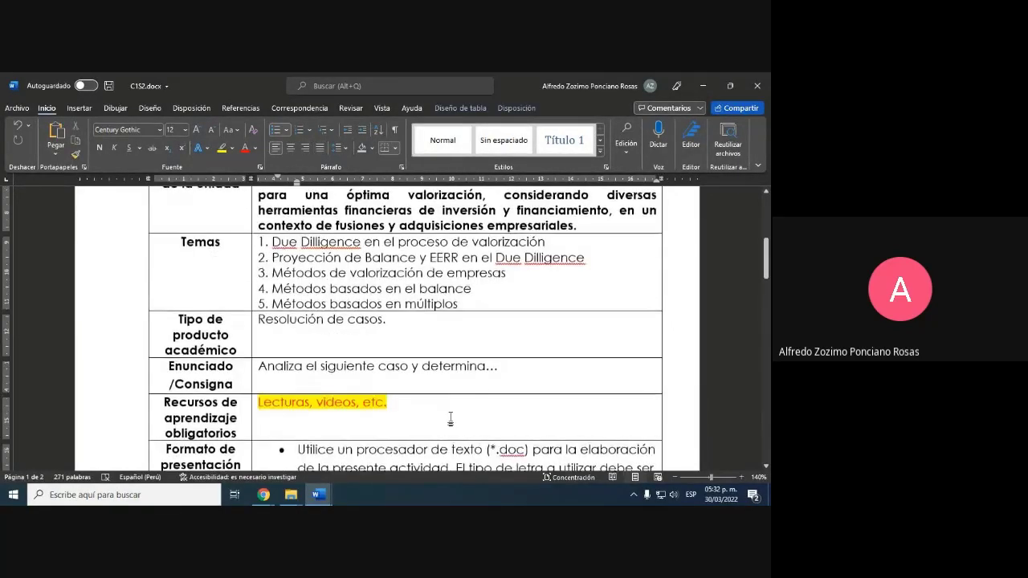
pyautogui.scroll(8, 450, 420)
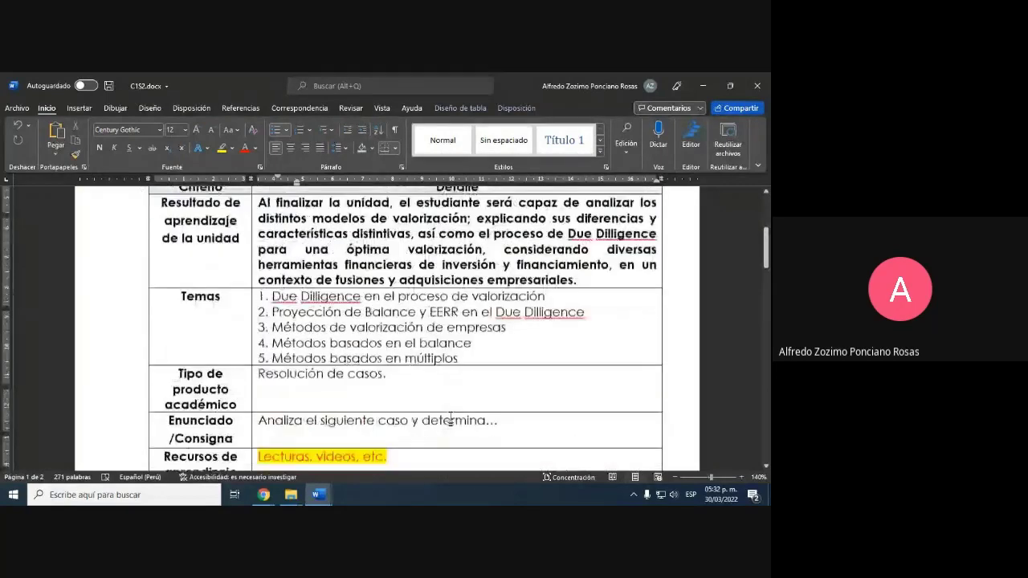
pyautogui.scroll(2, 450, 420)
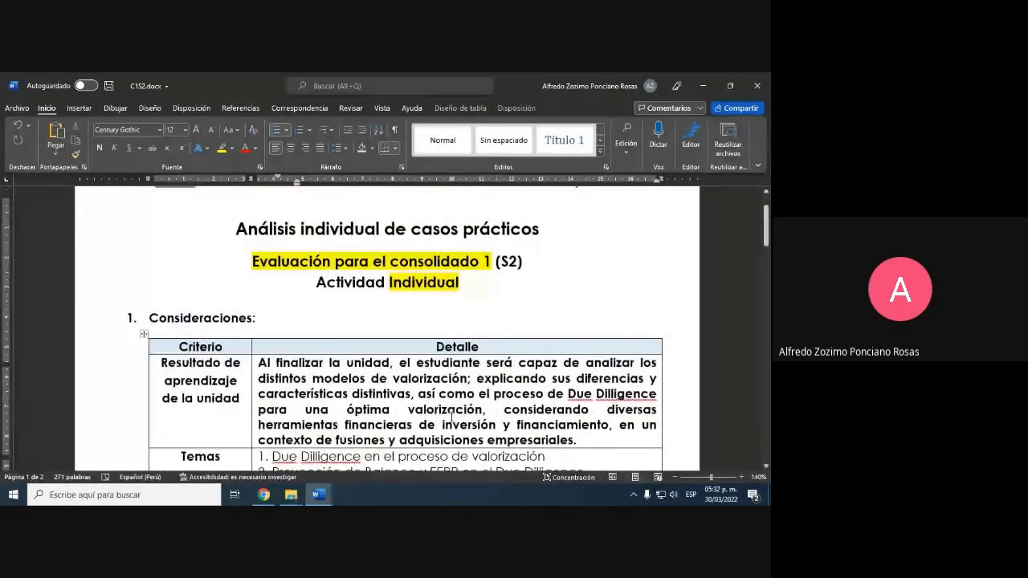
pyautogui.scroll(-7, 451, 418)
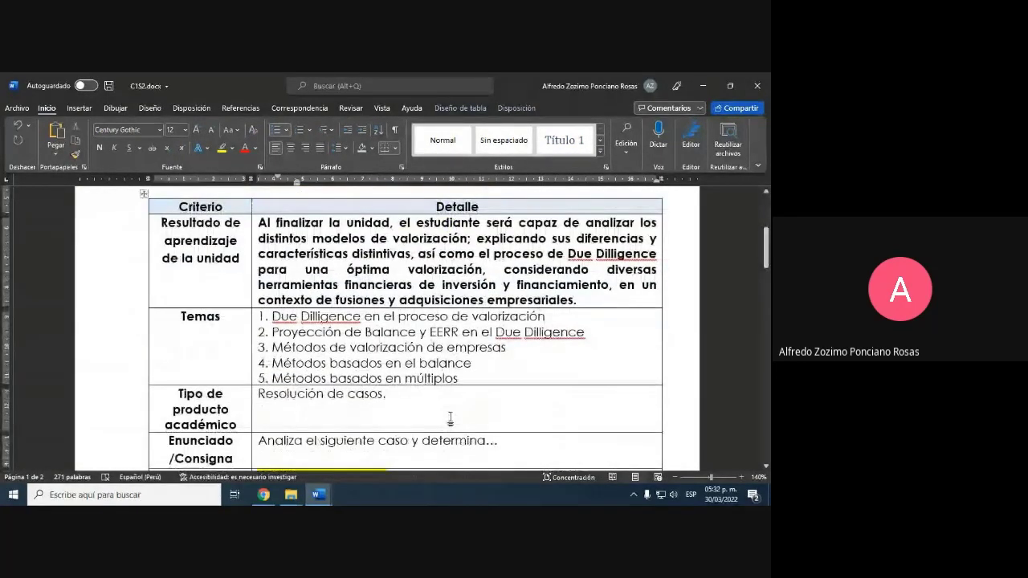
pyautogui.scroll(4, 451, 420)
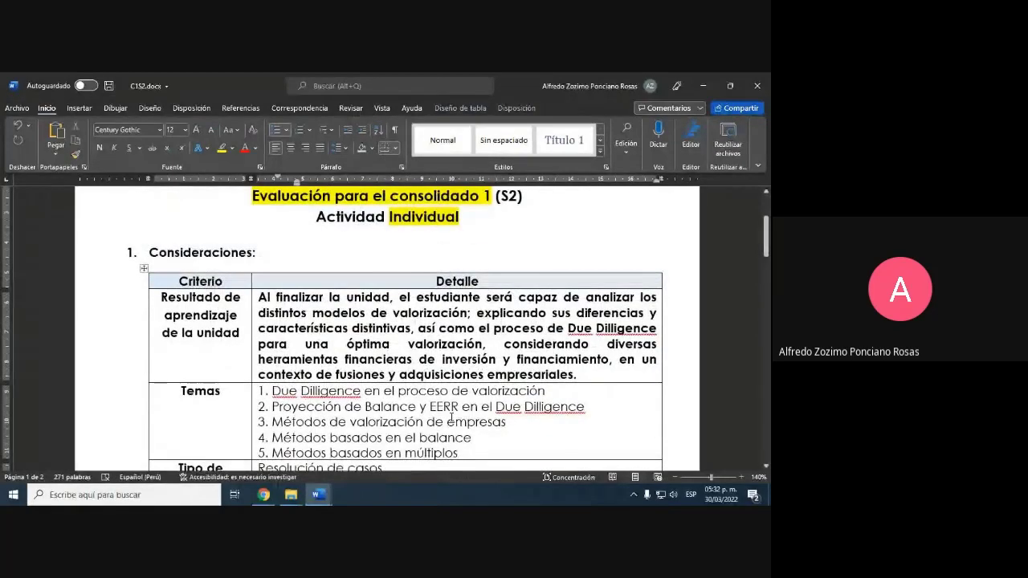
pyautogui.scroll(-11, 451, 419)
pyautogui.scroll(-1, 451, 417)
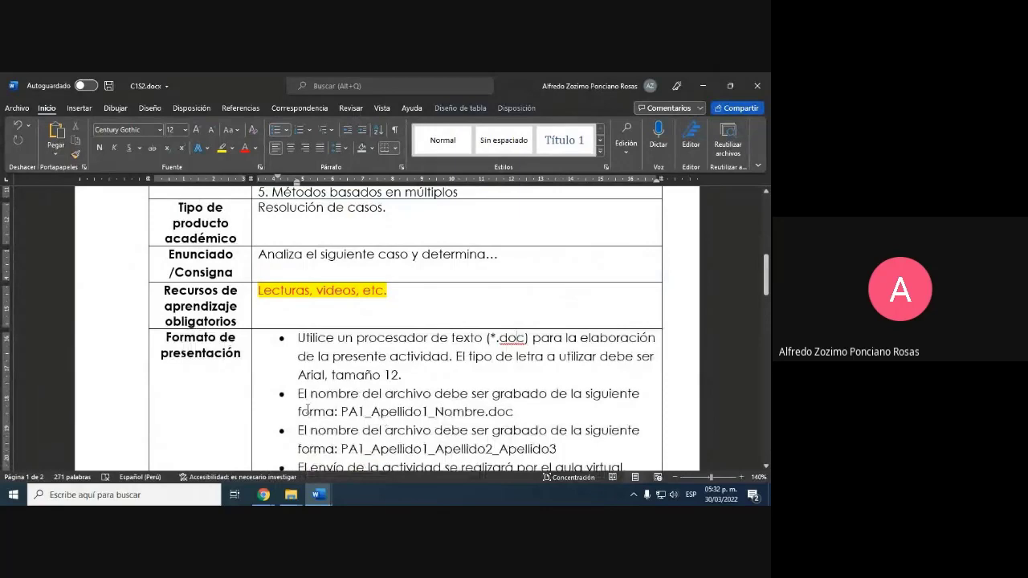
pyautogui.scroll(-15, 307, 410)
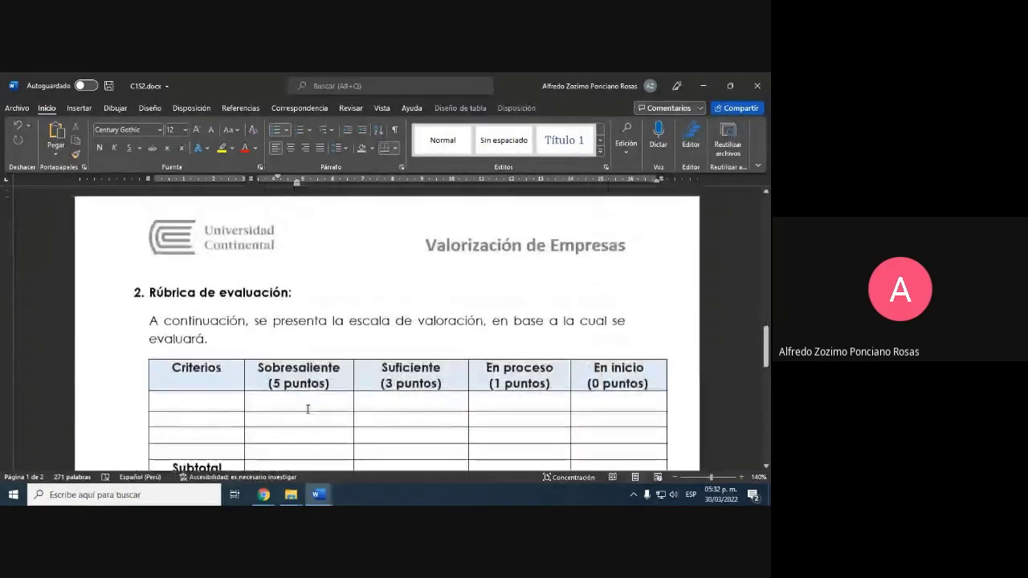
pyautogui.scroll(15, 308, 409)
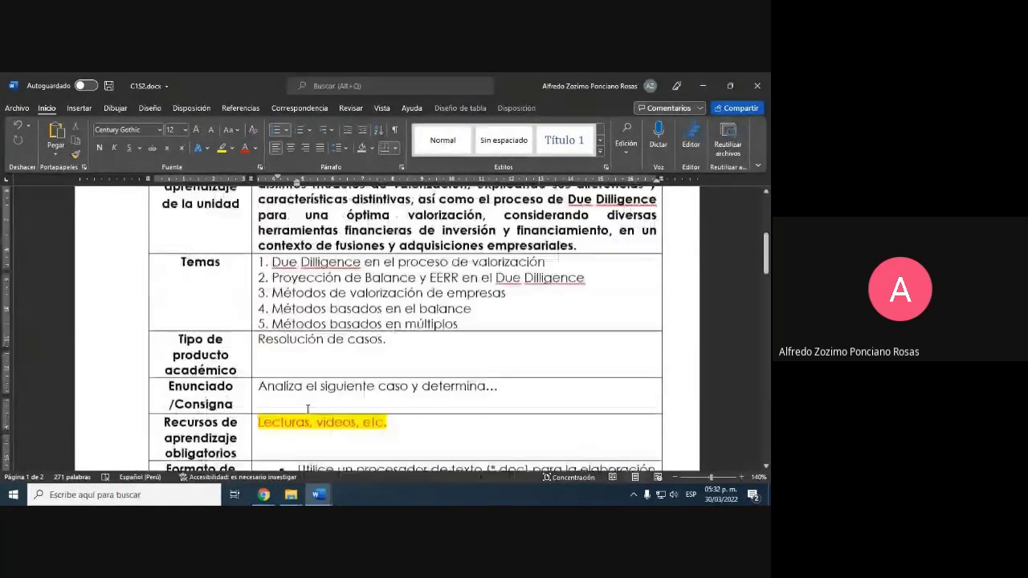
pyautogui.scroll(3, 307, 410)
pyautogui.scroll(-5, 289, 402)
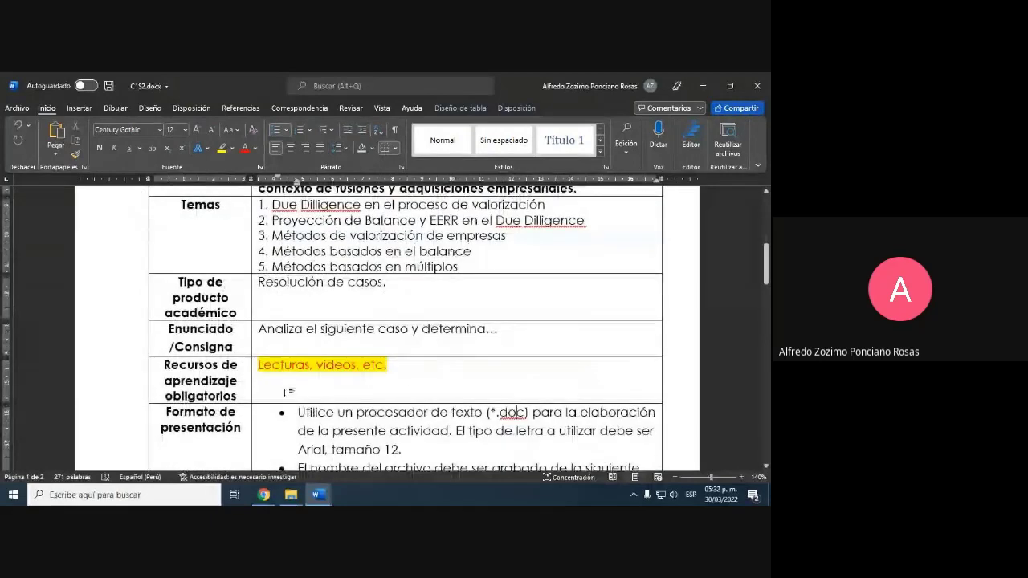
pyautogui.scroll(-3, 396, 440)
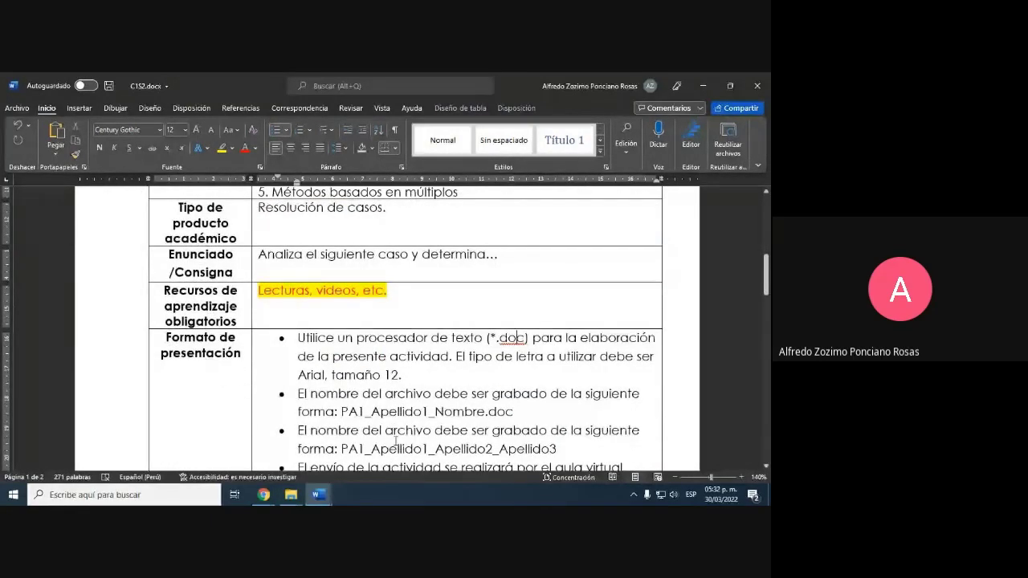
pyautogui.scroll(-15, 396, 440)
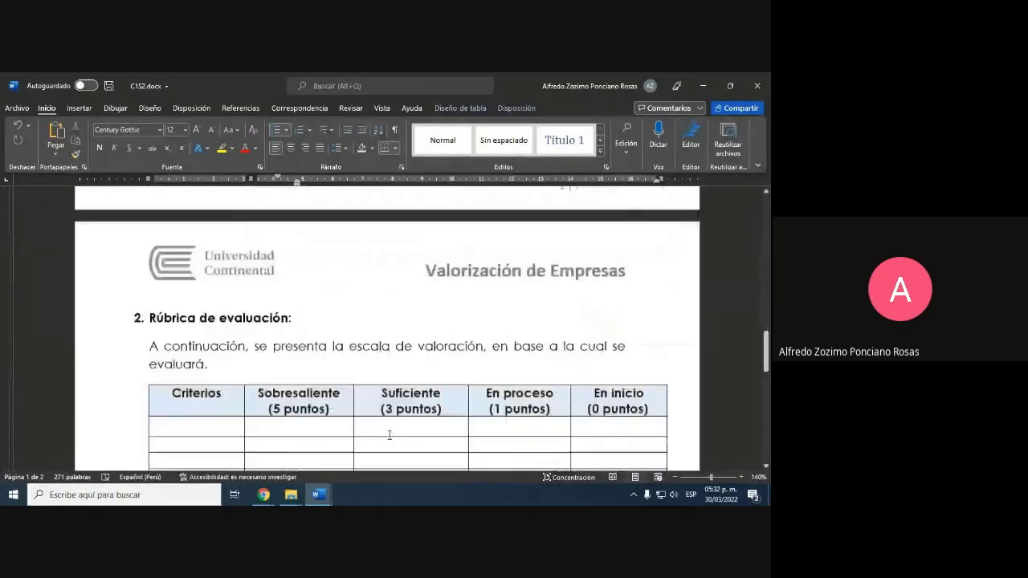
# Step: Examine the "Enunciado/Consigna", "Recursos de aprendizaje obligatorios" and "Formato de presentación" rows of the considerations table
pyautogui.scroll(-2, 390, 434)
pyautogui.scroll(7, 356, 437)
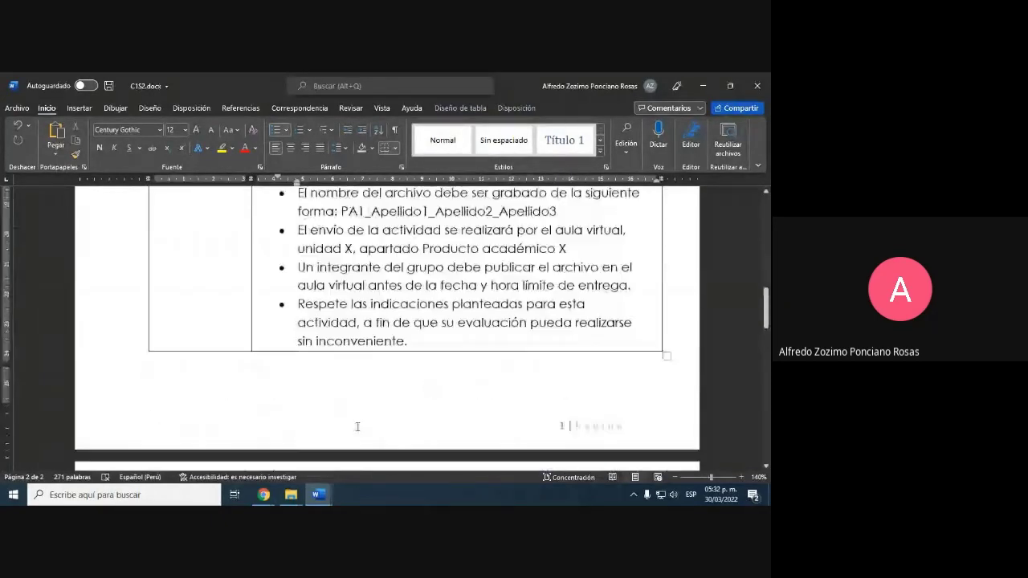
pyautogui.scroll(12, 358, 426)
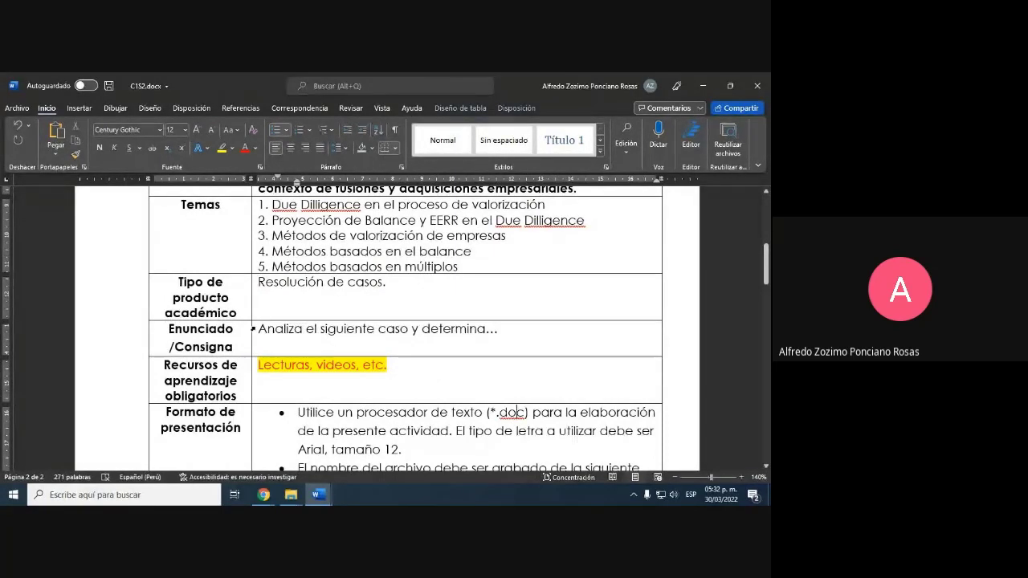
pyautogui.click(254, 329)
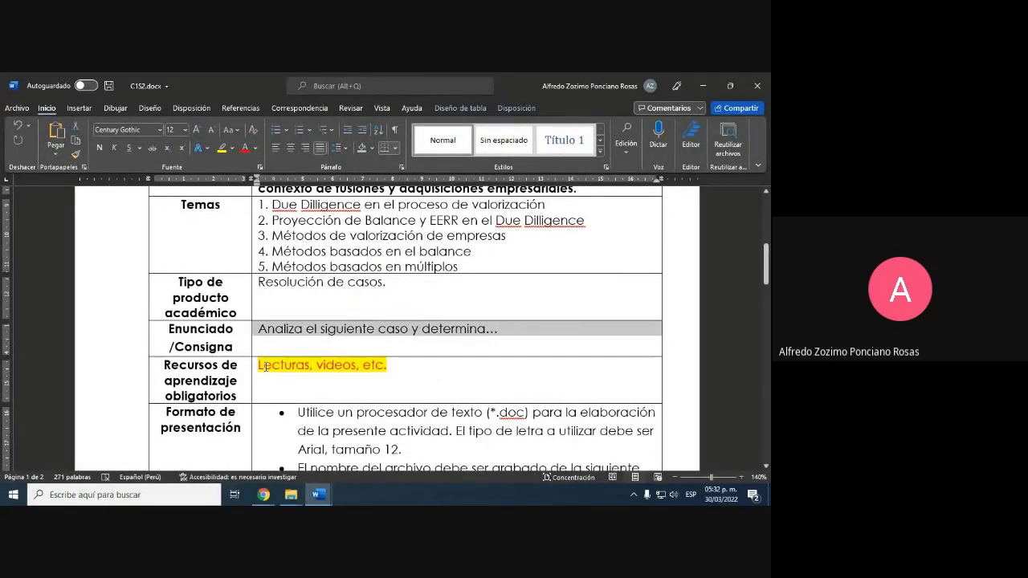
pyautogui.scroll(3, 362, 382)
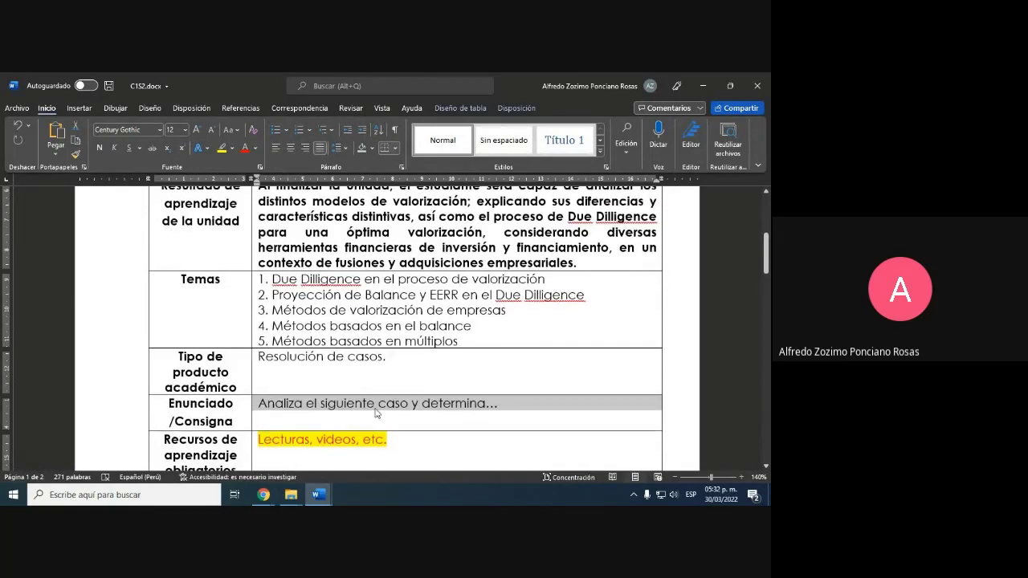
pyautogui.scroll(-2, 409, 381)
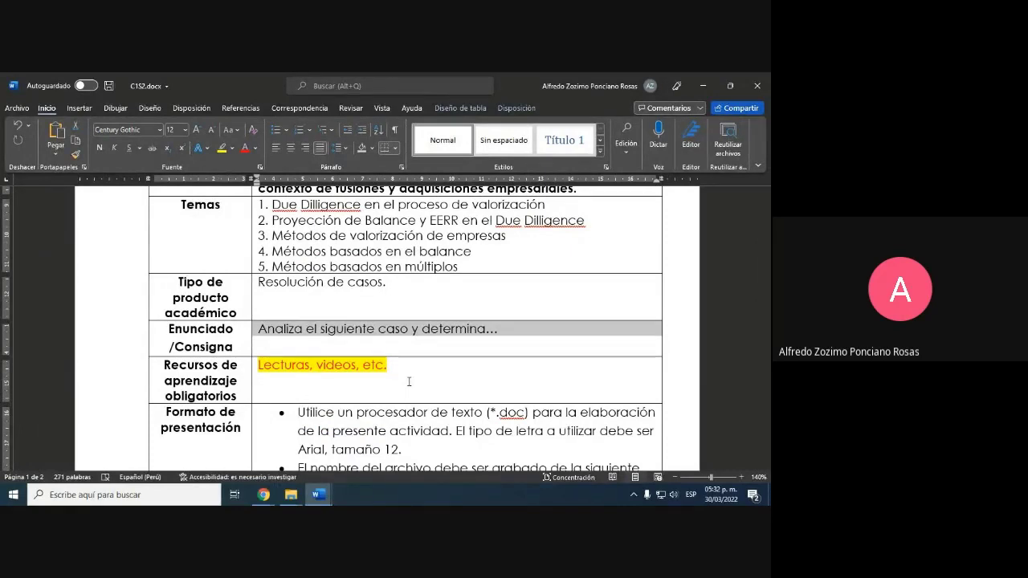
pyautogui.scroll(-2, 409, 381)
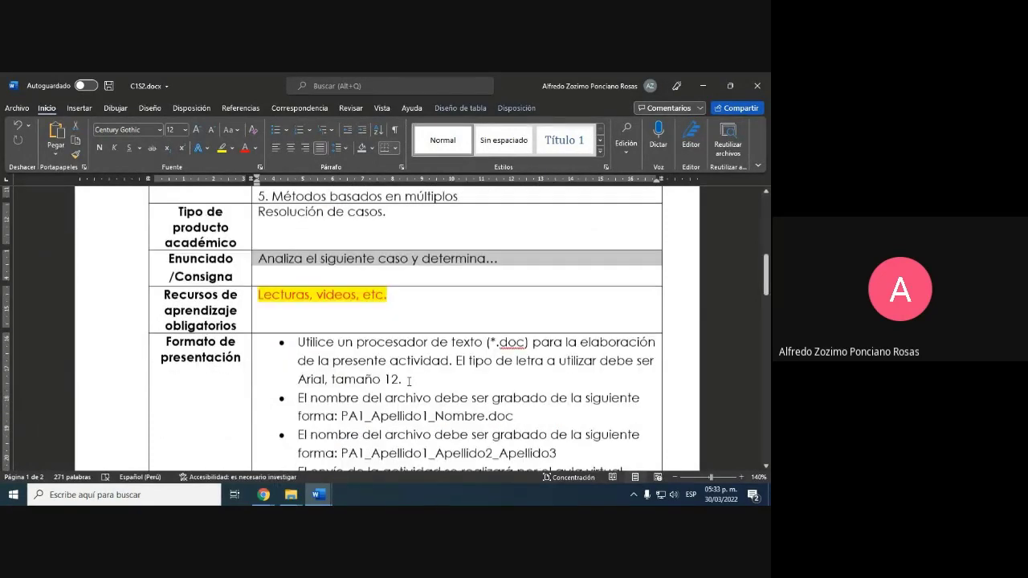
pyautogui.click(254, 394)
pyautogui.scroll(-3, 322, 400)
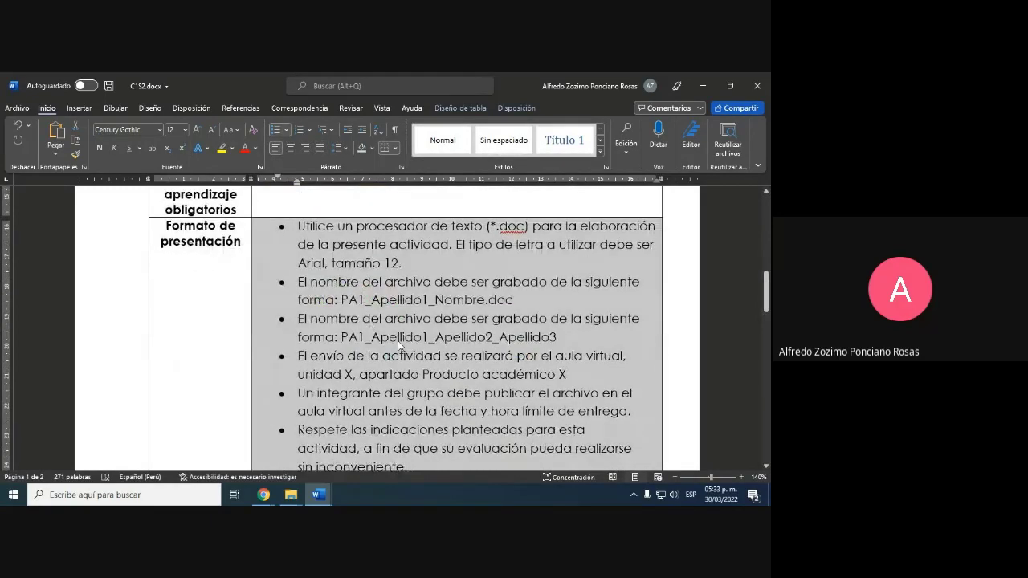
pyautogui.click(384, 263)
pyautogui.scroll(1, 464, 382)
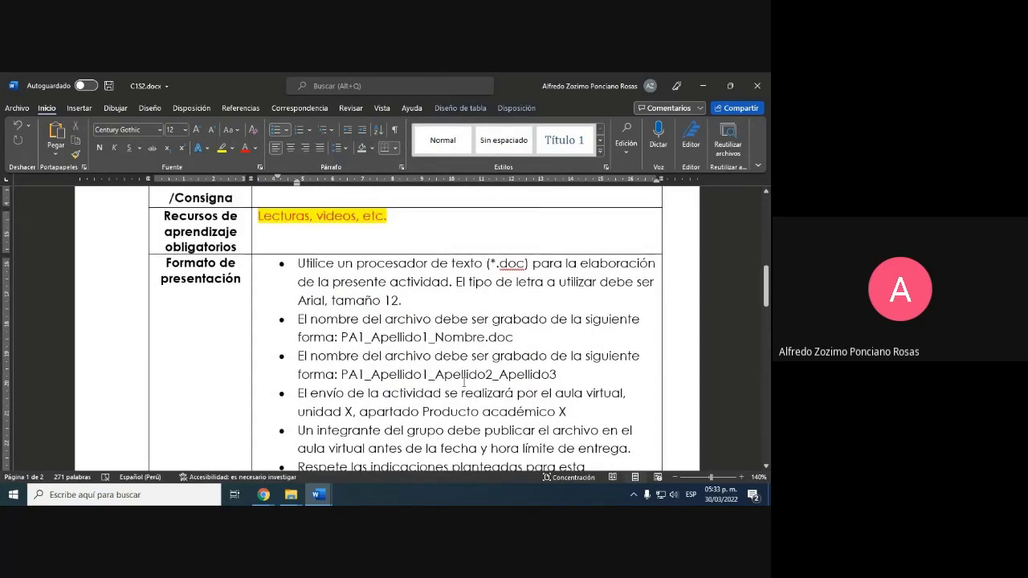
pyautogui.moveTo(525, 336); pyautogui.dragTo(297, 319)
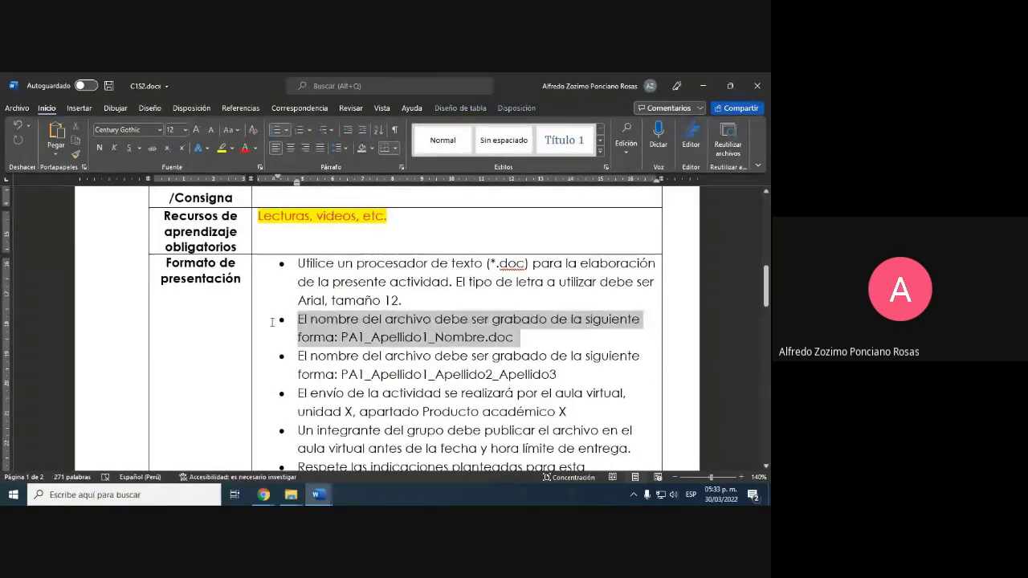
pyautogui.click(221, 154)
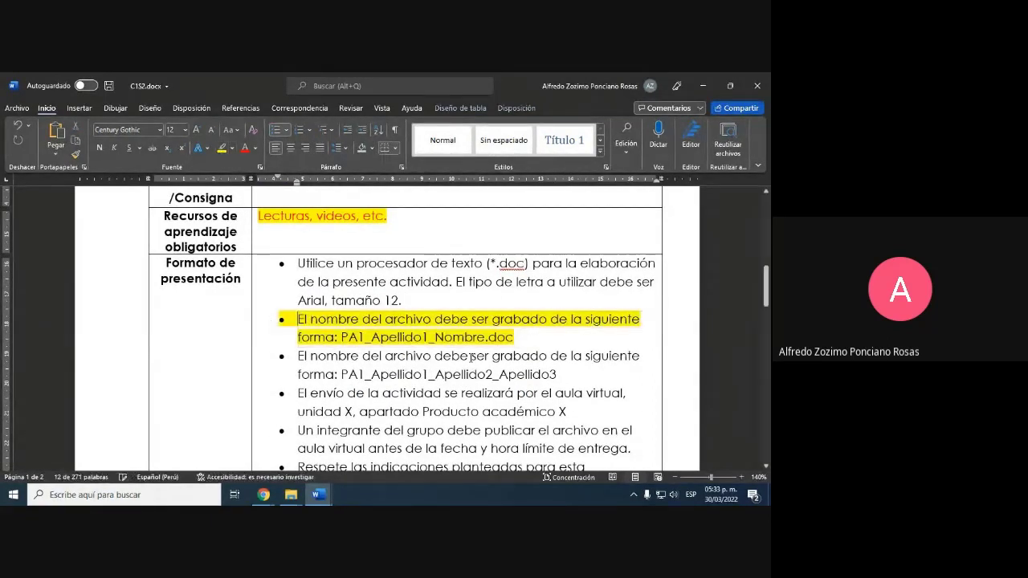
pyautogui.click(504, 345)
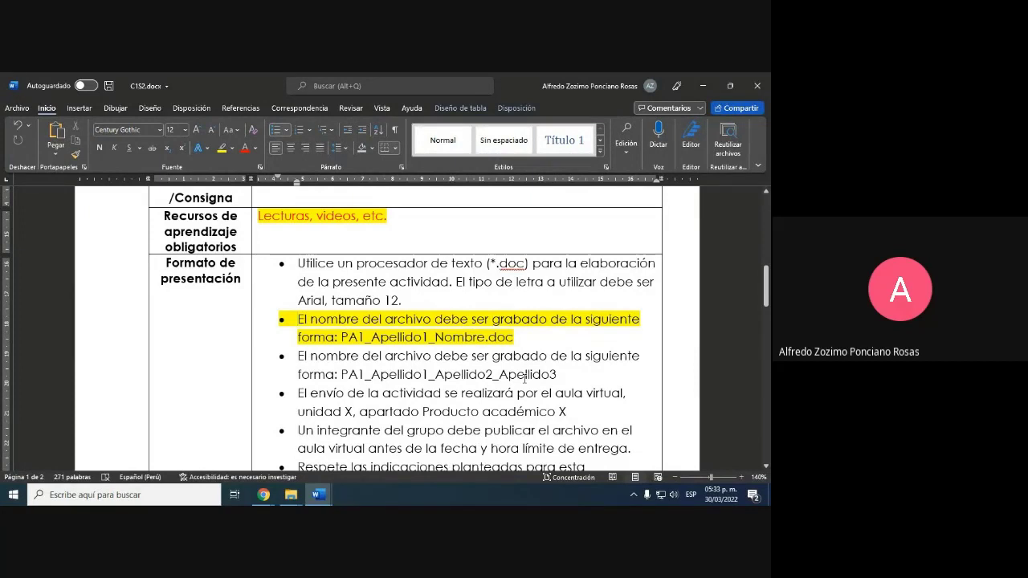
pyautogui.hotkey('ctrl', 'z')
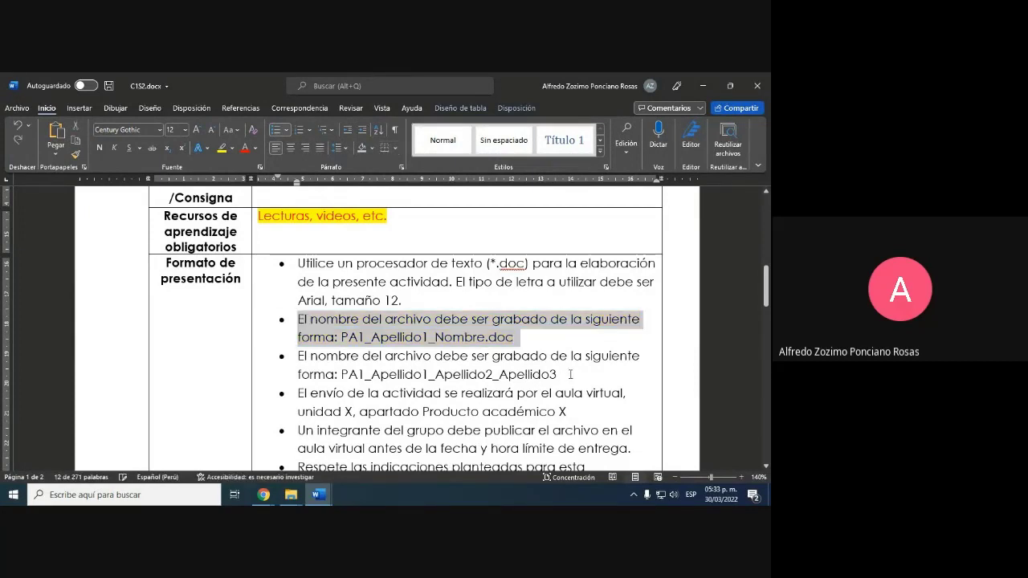
# Step: Highlight in yellow the file-naming bullet with the form PA1_Apellido1_Apellido2_Apellido3 in the "Formato de presentación" row
pyautogui.moveTo(562, 375); pyautogui.dragTo(302, 355)
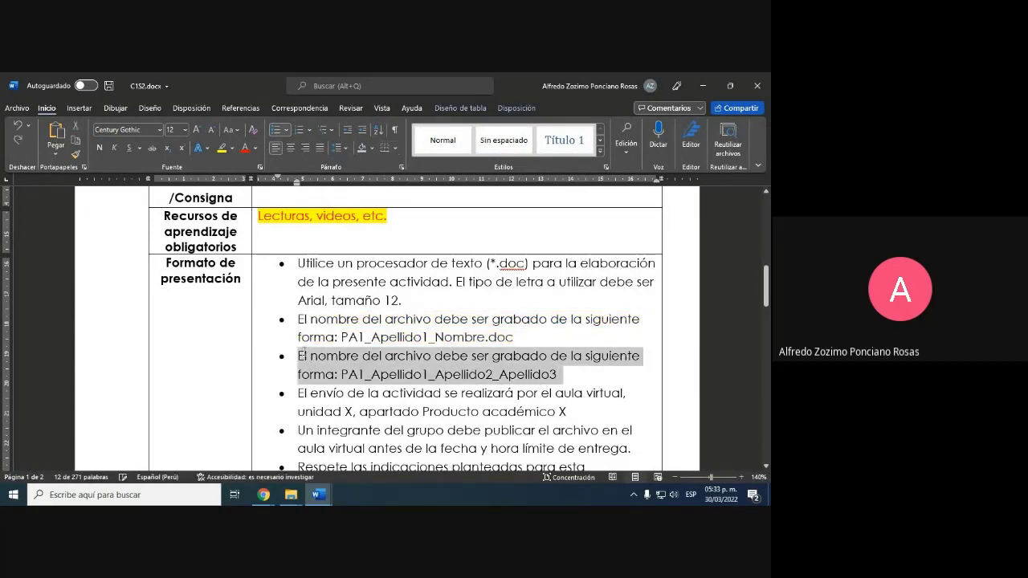
pyautogui.click(221, 148)
pyautogui.scroll(-1, 495, 395)
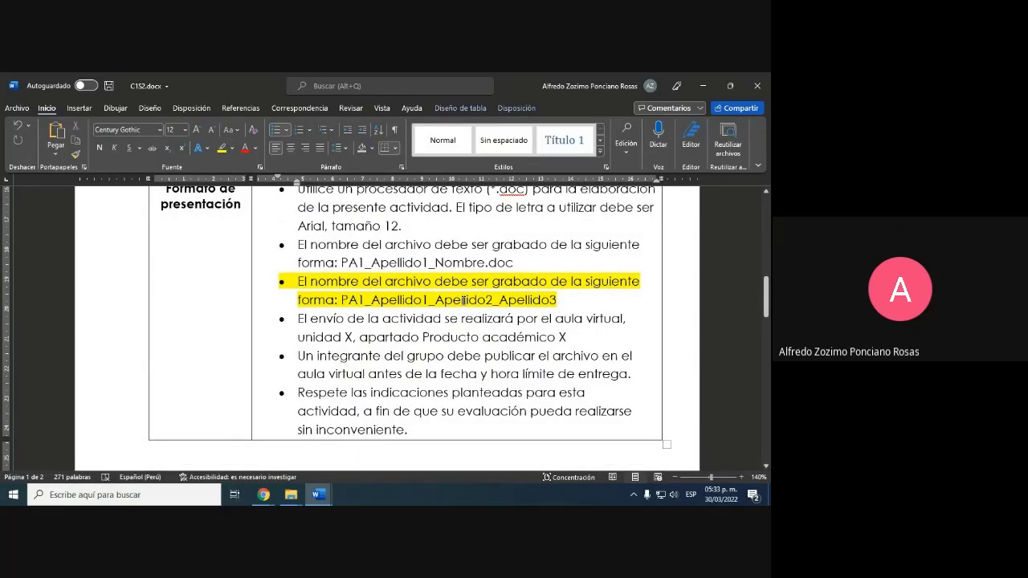
pyautogui.scroll(1, 463, 301)
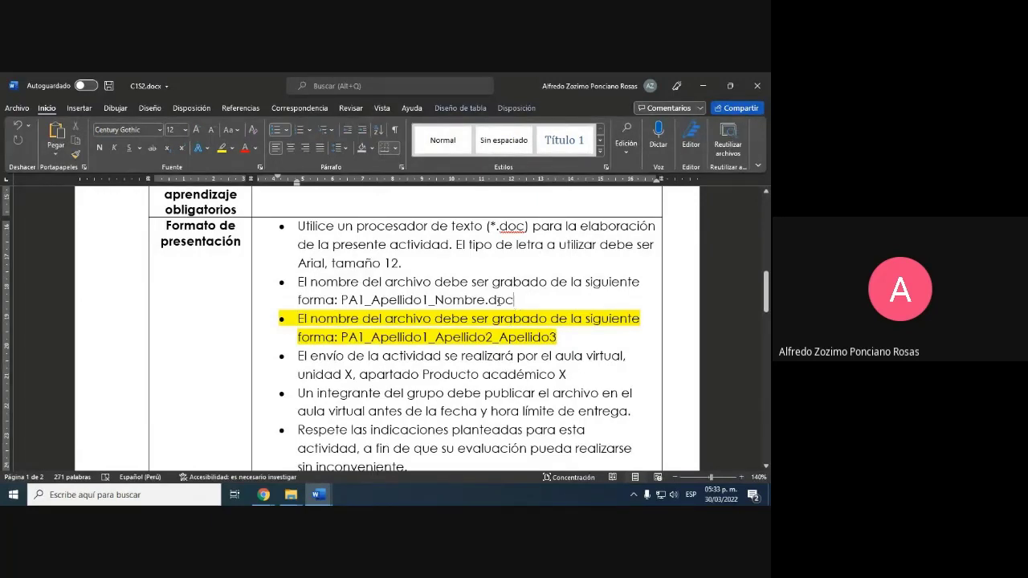
pyautogui.scroll(2, 521, 410)
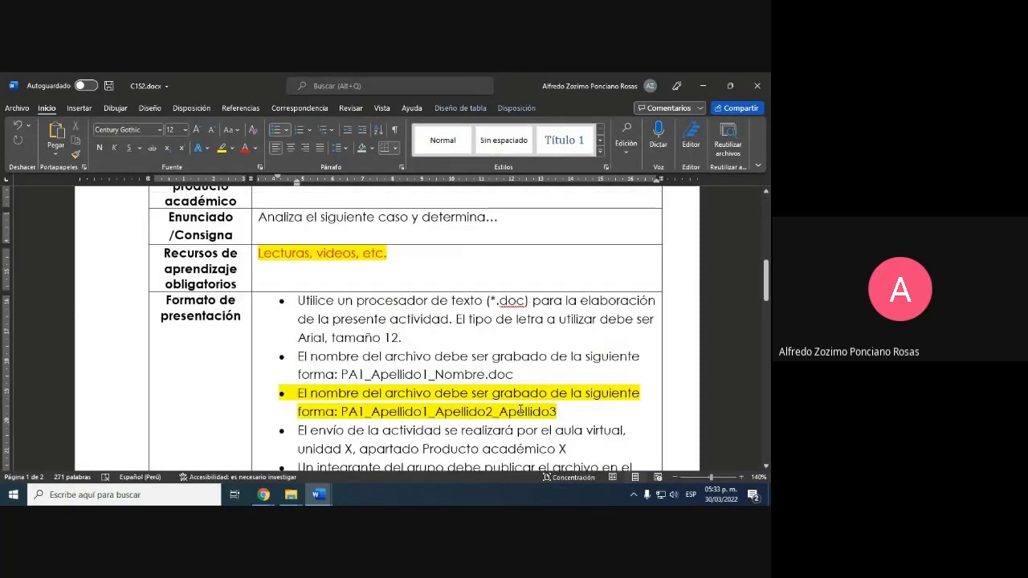
# Step: Highlight in turquoise the "Formato de presentación" bullet stating that one group member must publish the file
pyautogui.scroll(-1, 521, 410)
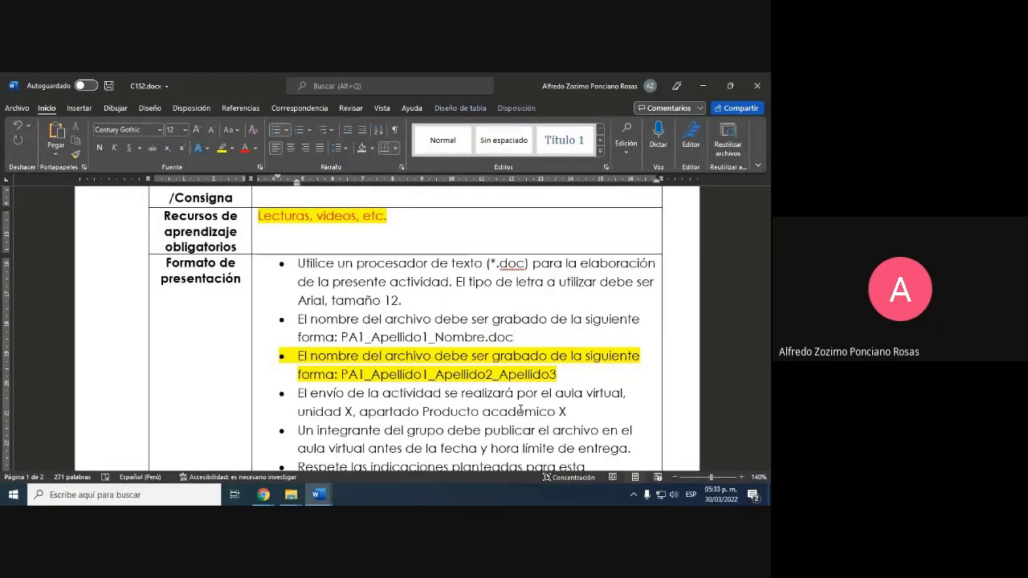
pyautogui.scroll(-1, 521, 410)
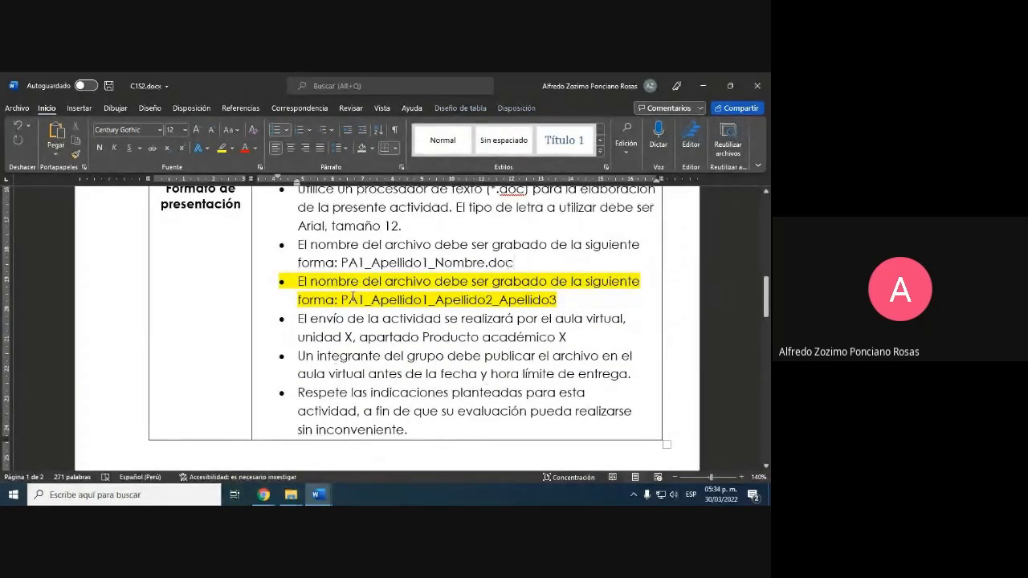
pyautogui.scroll(-1, 523, 414)
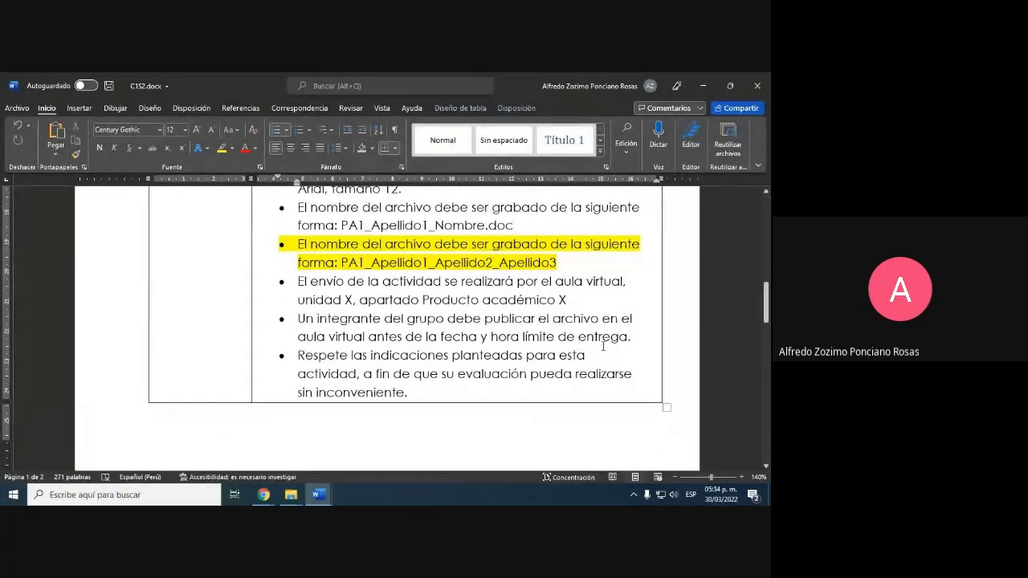
pyautogui.moveTo(638, 339); pyautogui.dragTo(298, 319)
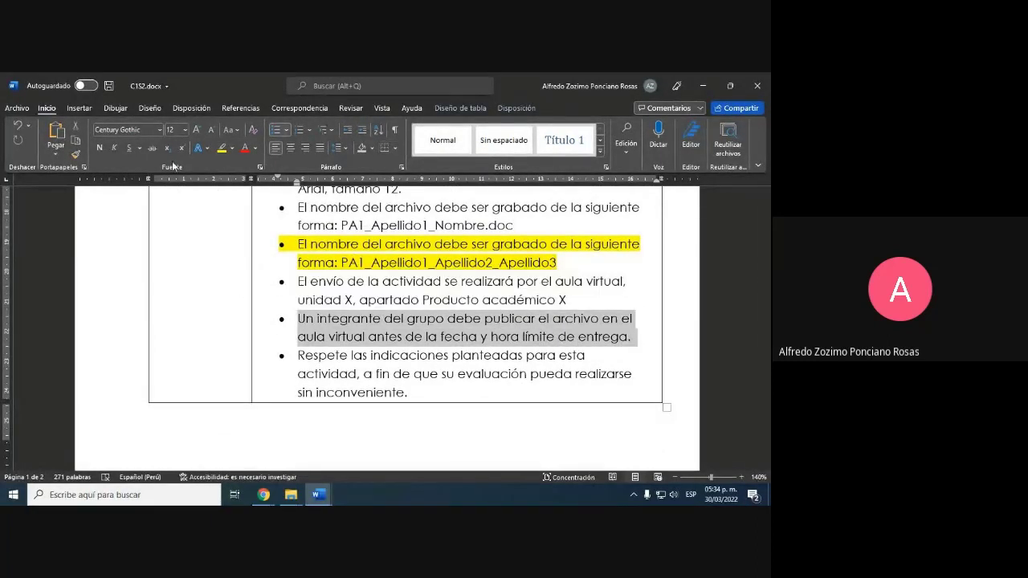
pyautogui.click(231, 149)
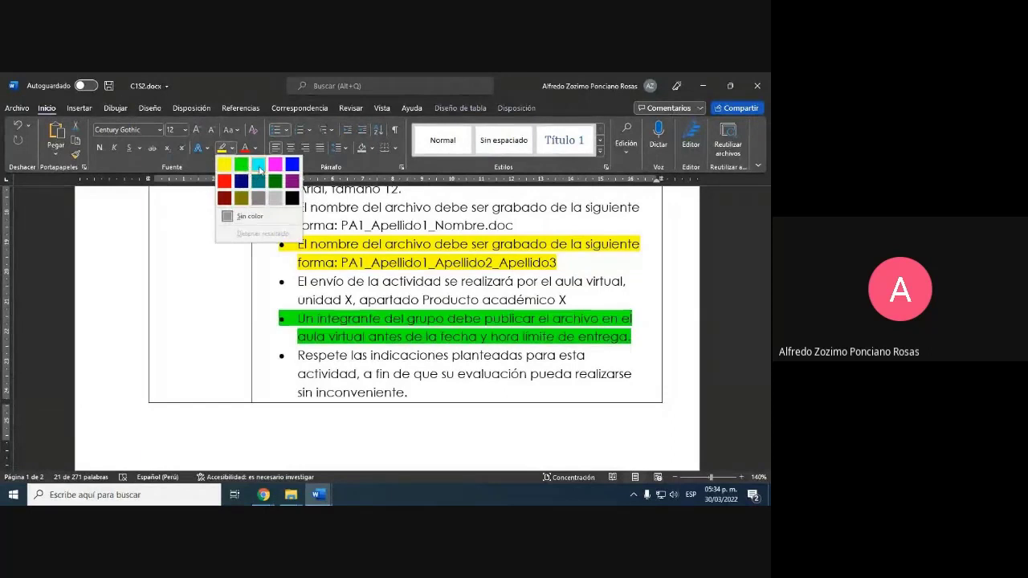
pyautogui.click(258, 165)
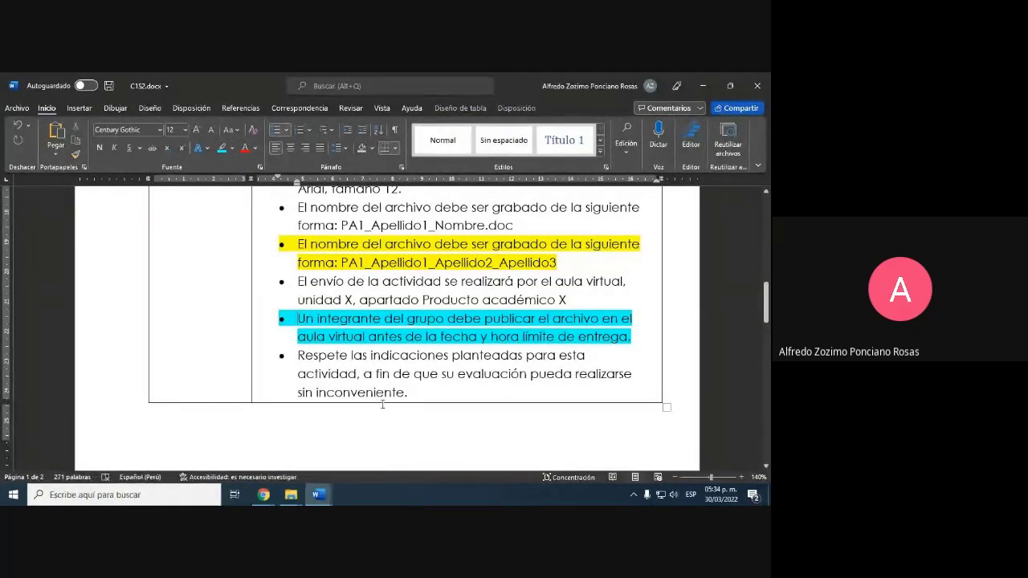
# Step: Save the C1S2 document and minimize all open document and browser windows to reach the desktop
pyautogui.scroll(2, 382, 404)
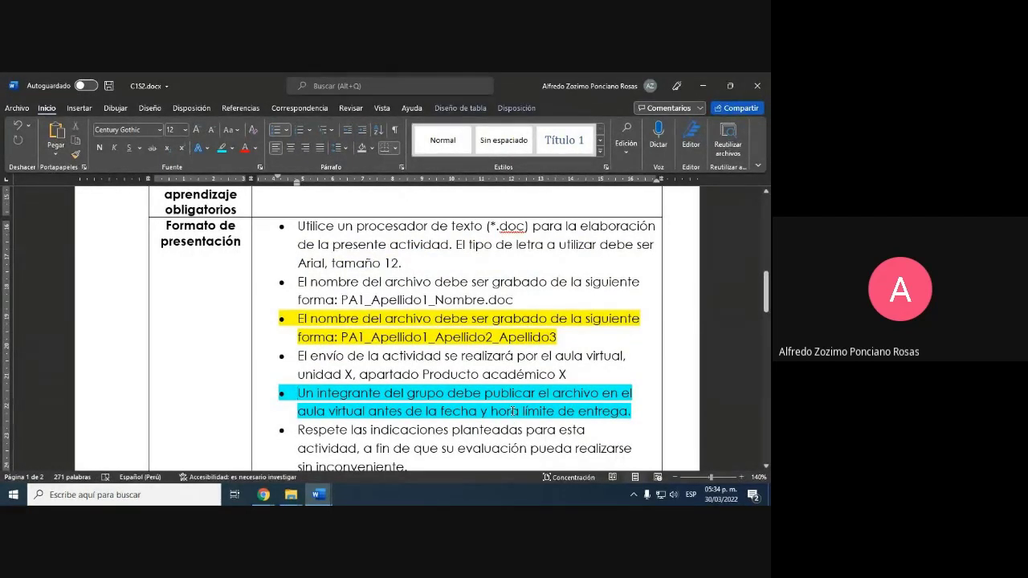
pyautogui.scroll(-2, 512, 411)
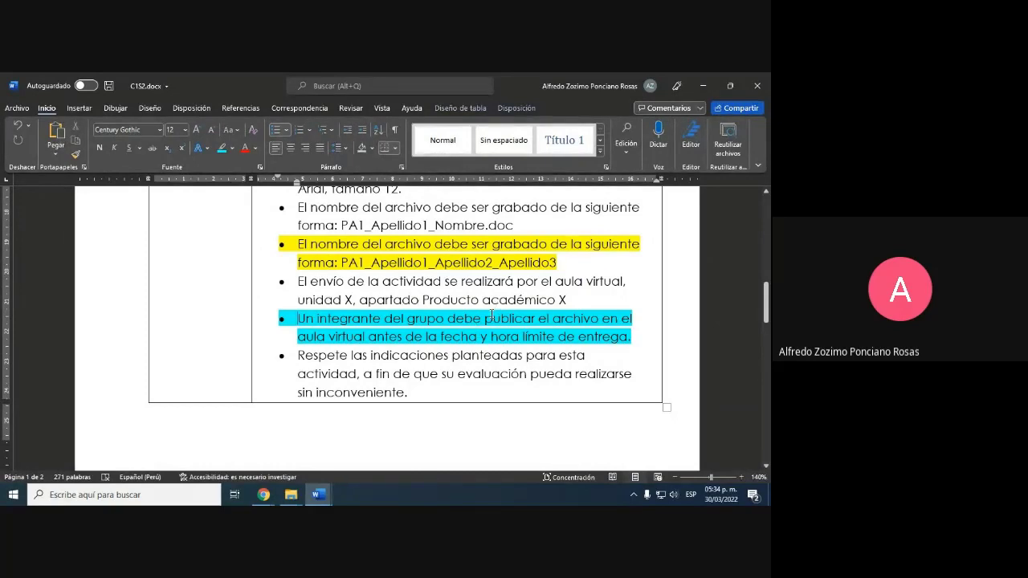
pyautogui.scroll(10, 492, 314)
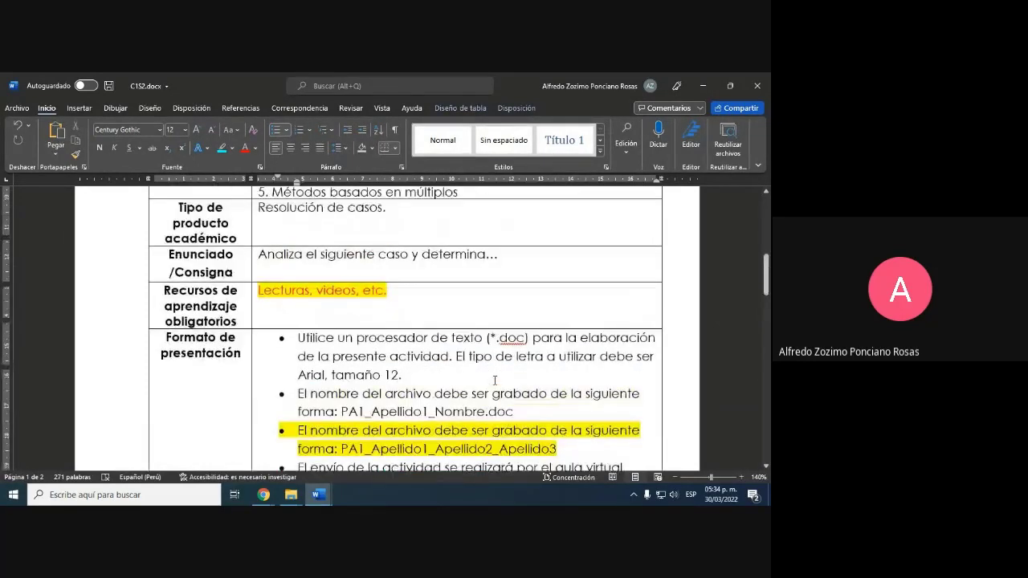
pyautogui.scroll(4, 495, 381)
pyautogui.scroll(-3, 495, 381)
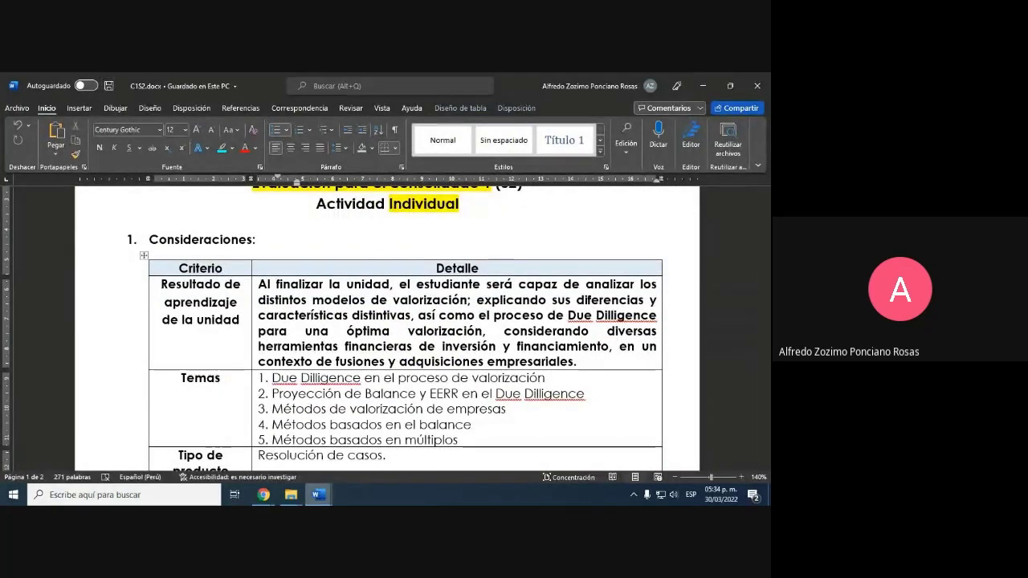
pyautogui.click(319, 495)
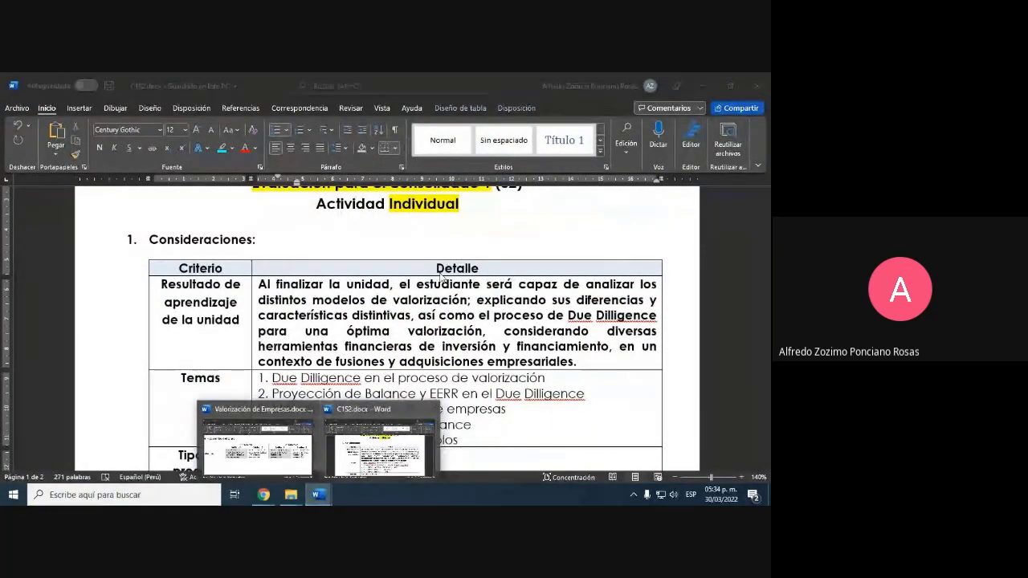
pyautogui.click(384, 444)
pyautogui.click(705, 85)
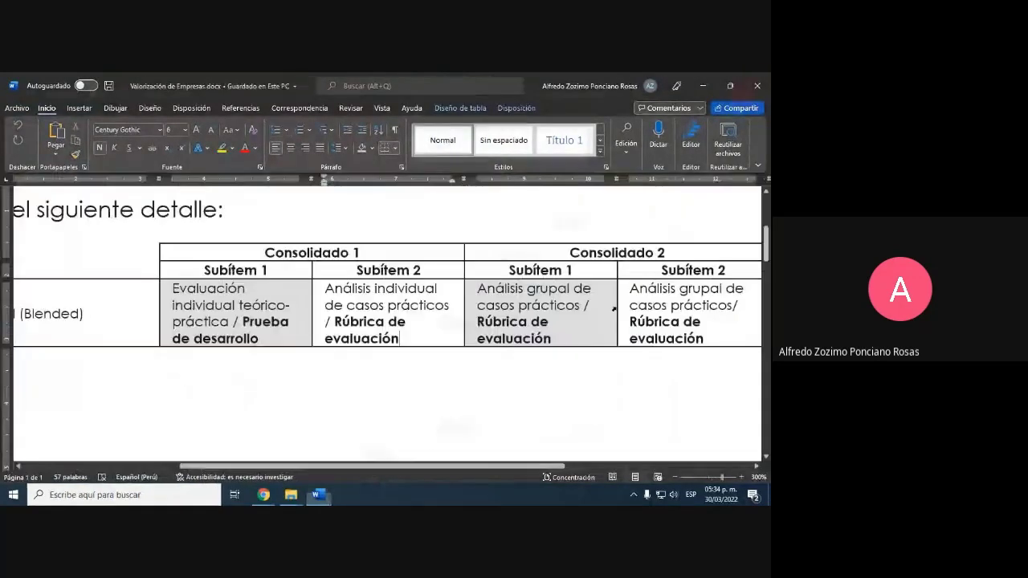
pyautogui.click(705, 86)
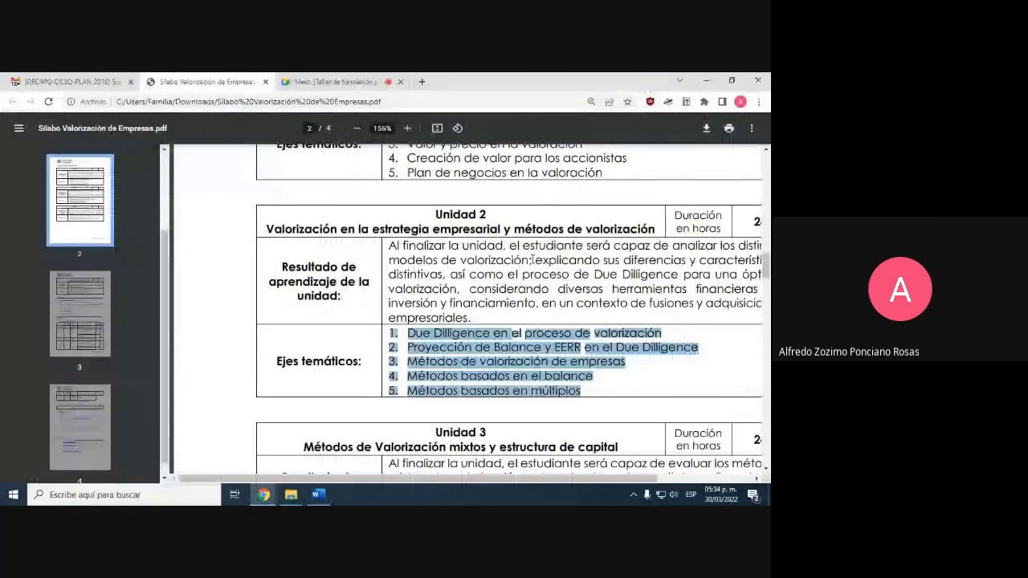
pyautogui.click(707, 79)
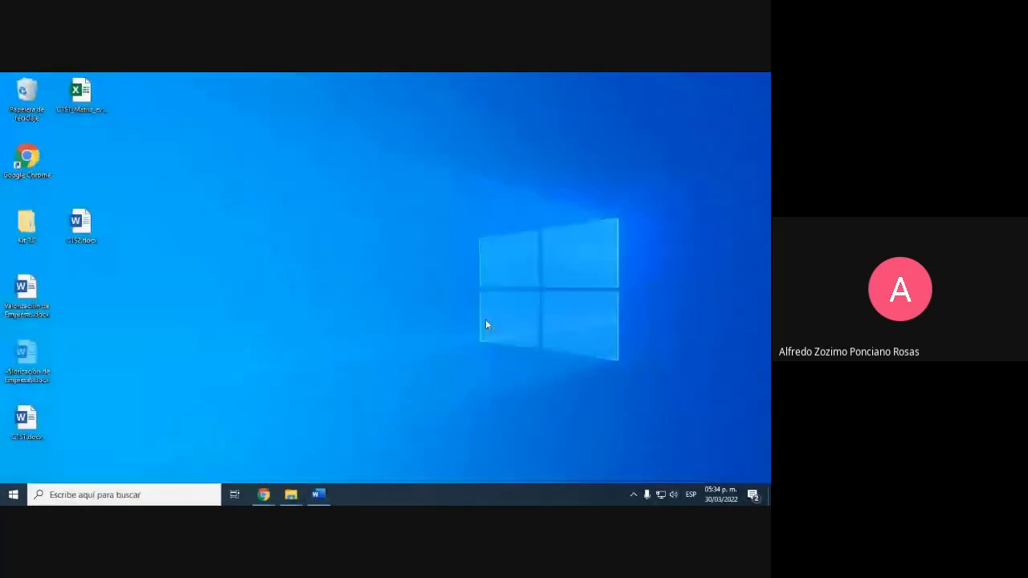
# Step: Move the C1S2.docx file directly below the C1S1 matrix workbook on the desktop
pyautogui.click(33, 426)
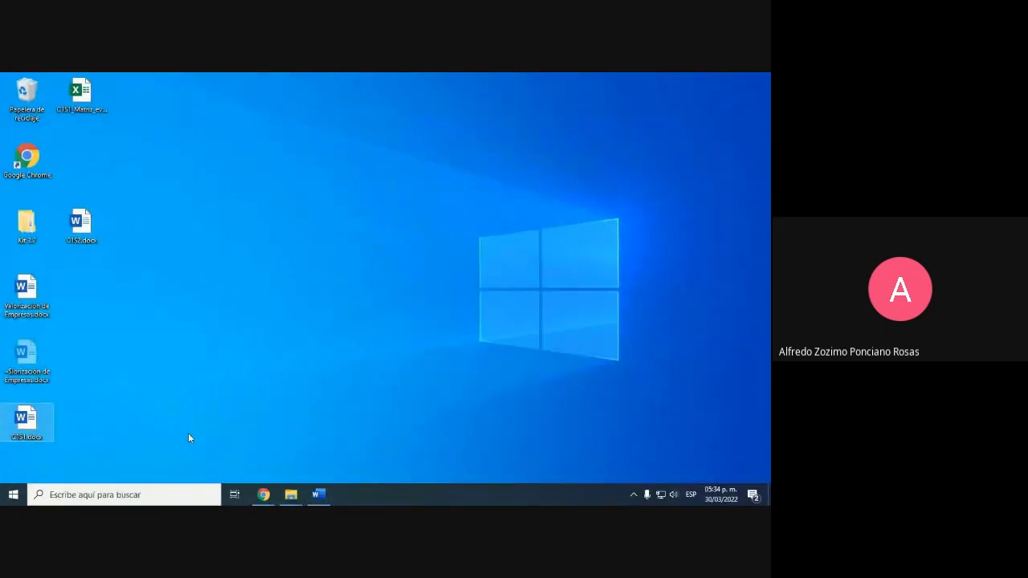
pyautogui.moveTo(86, 210); pyautogui.dragTo(88, 149)
pyautogui.click(36, 430)
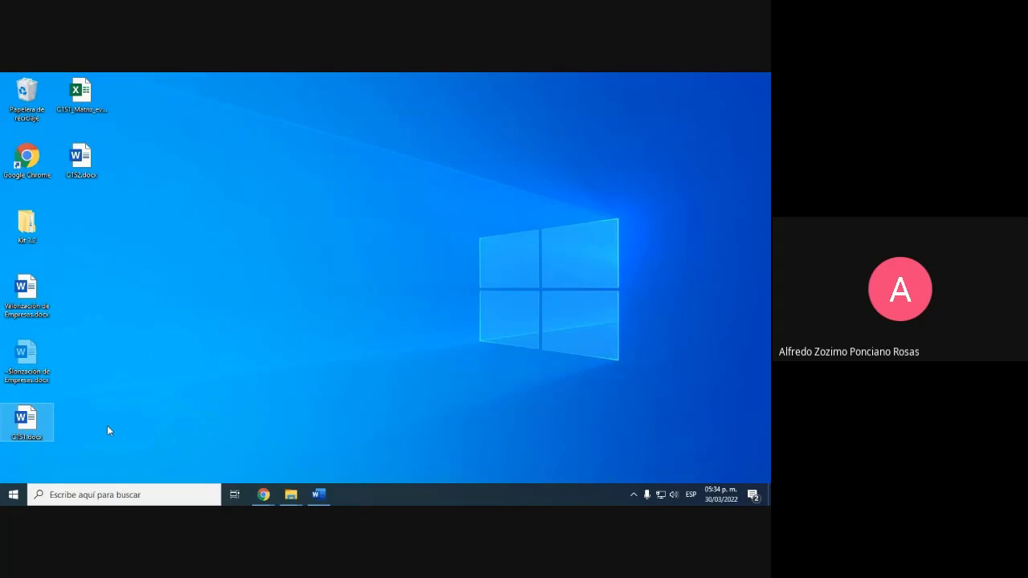
pyautogui.press('Up')
pyautogui.press('Down')
pyautogui.press('F2')
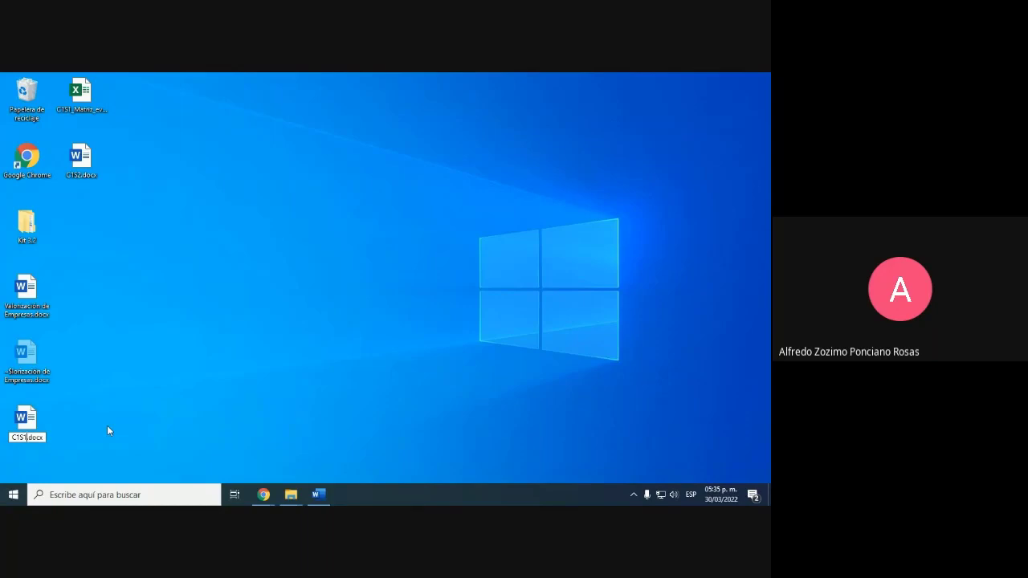
pyautogui.write('.')
pyautogui.press('Return')
# Step: Open C1S1.docx from the desktop and enable editing in the protected document
pyautogui.doubleClick(26, 422)
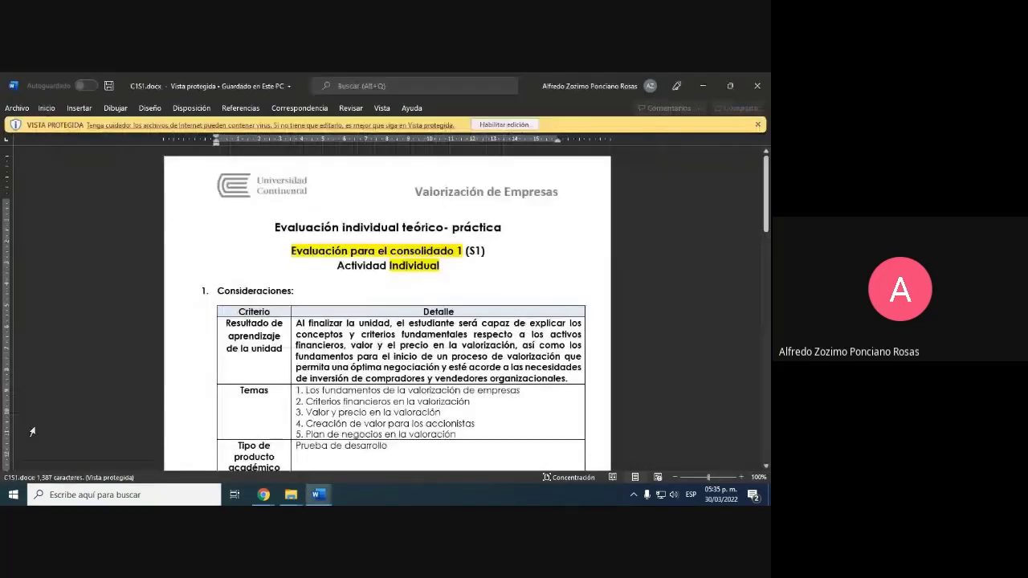
pyautogui.click(504, 124)
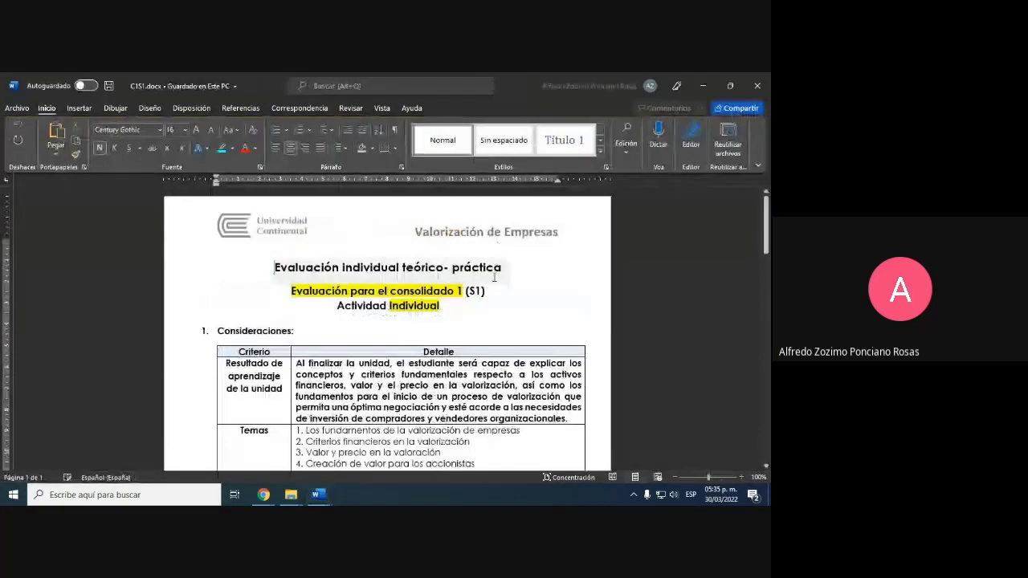
# Step: Copy the title "Evaluación individual teórico- práctica" from C1S1 and start renaming its desktop file as "C1S1 - Evaluación individual -"
pyautogui.tripleClick(493, 273)
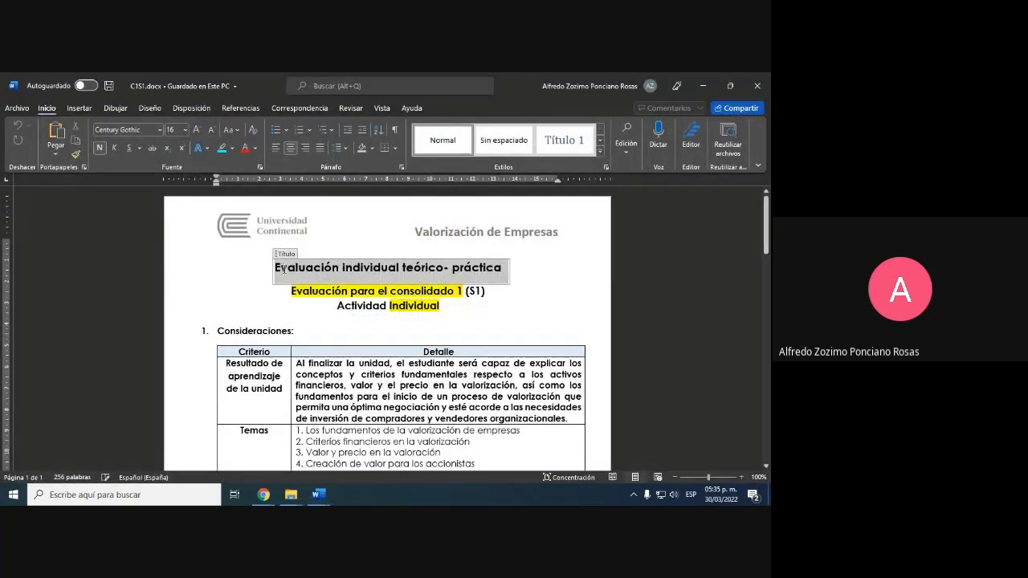
pyautogui.click(703, 86)
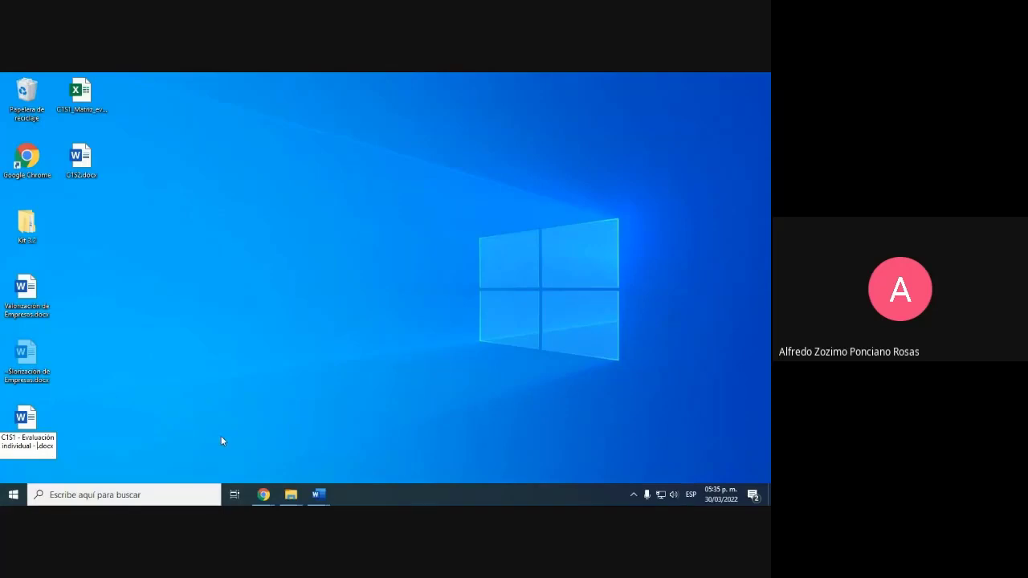
# Step: Open the Valorización de Empresas syllabus, cancel the pending rename, and check the scheduled week for Unit 1 of Consolidado 1 in the Evaluación table
pyautogui.moveTo(291, 494)
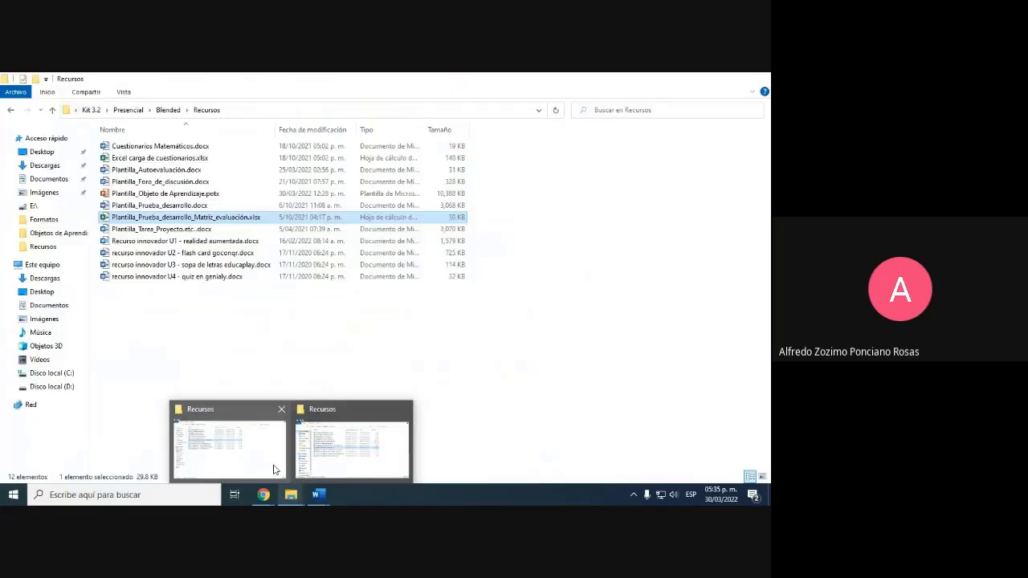
pyautogui.moveTo(366, 461)
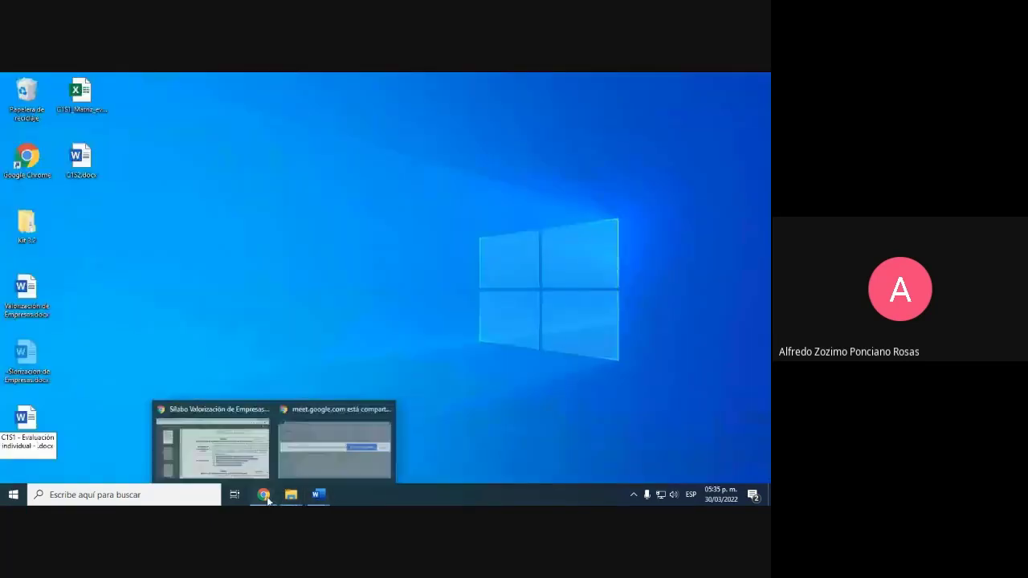
pyautogui.click(233, 450)
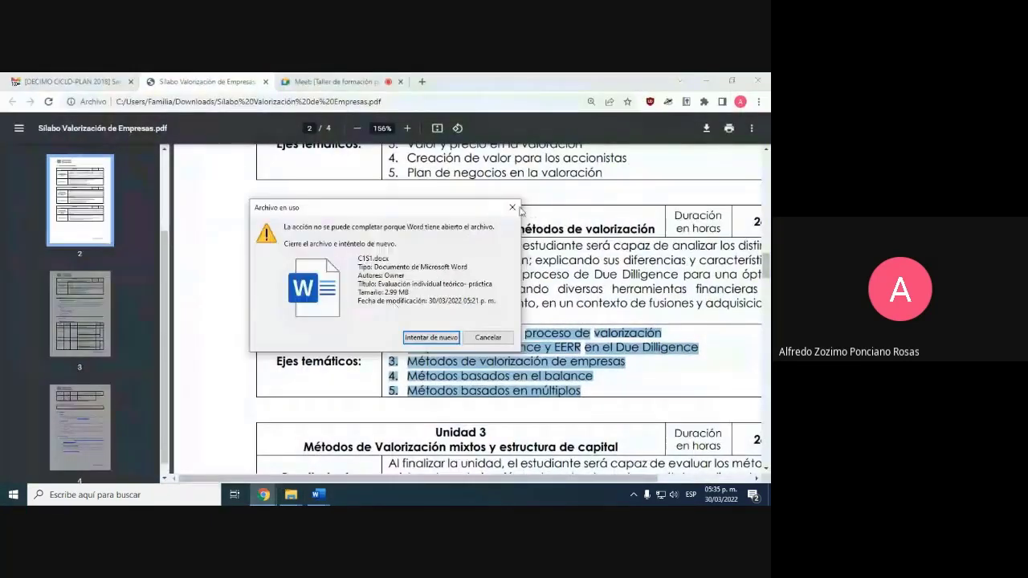
pyautogui.click(488, 337)
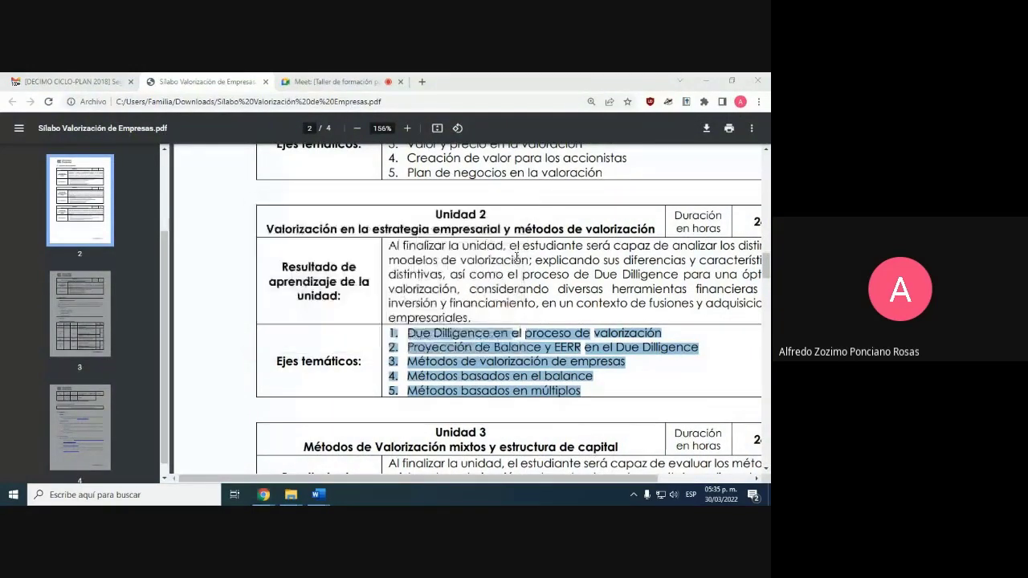
pyautogui.scroll(5, 546, 321)
pyautogui.press('End')
pyautogui.scroll(10, 548, 327)
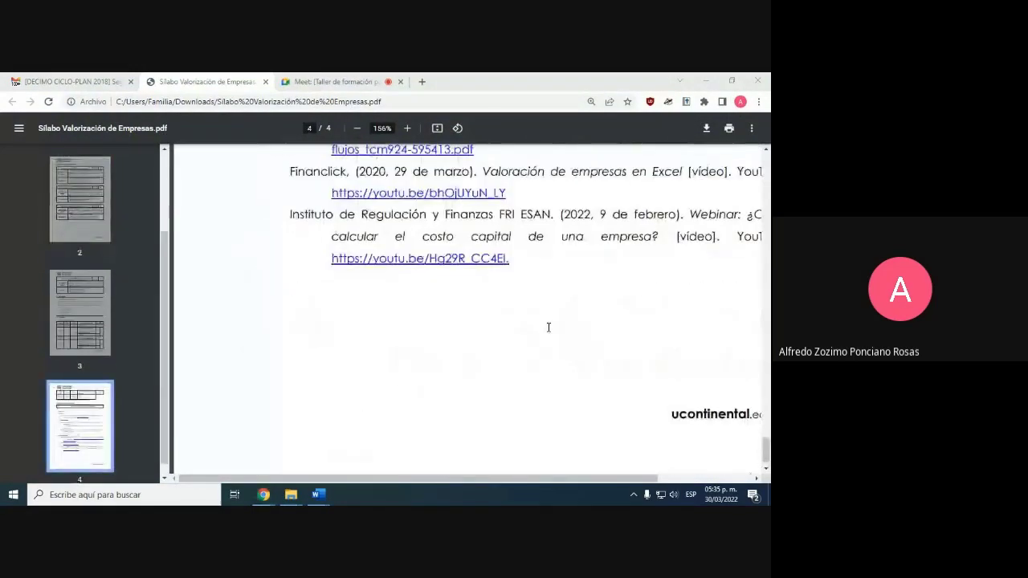
pyautogui.scroll(4, 549, 327)
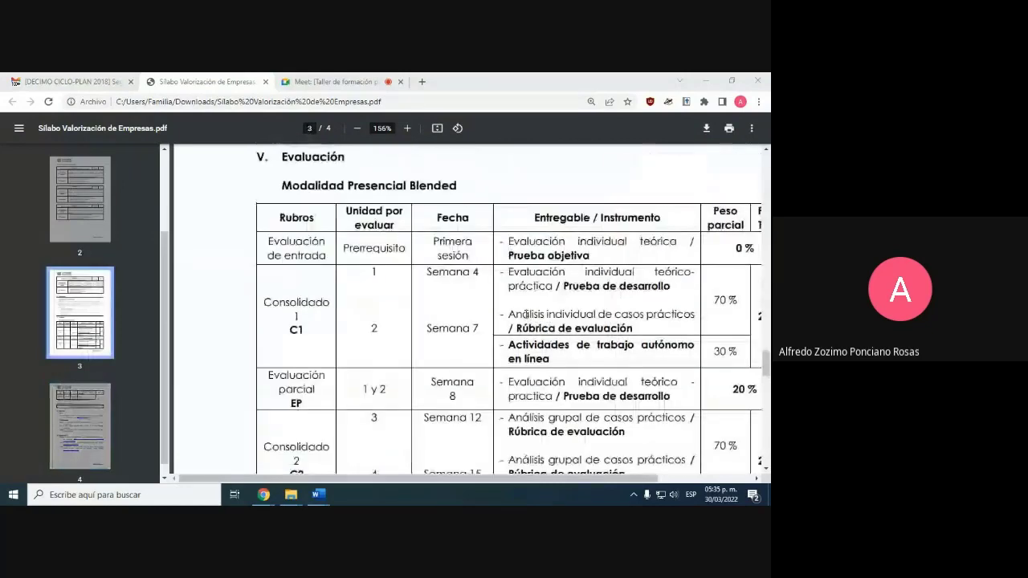
pyautogui.scroll(1, 460, 318)
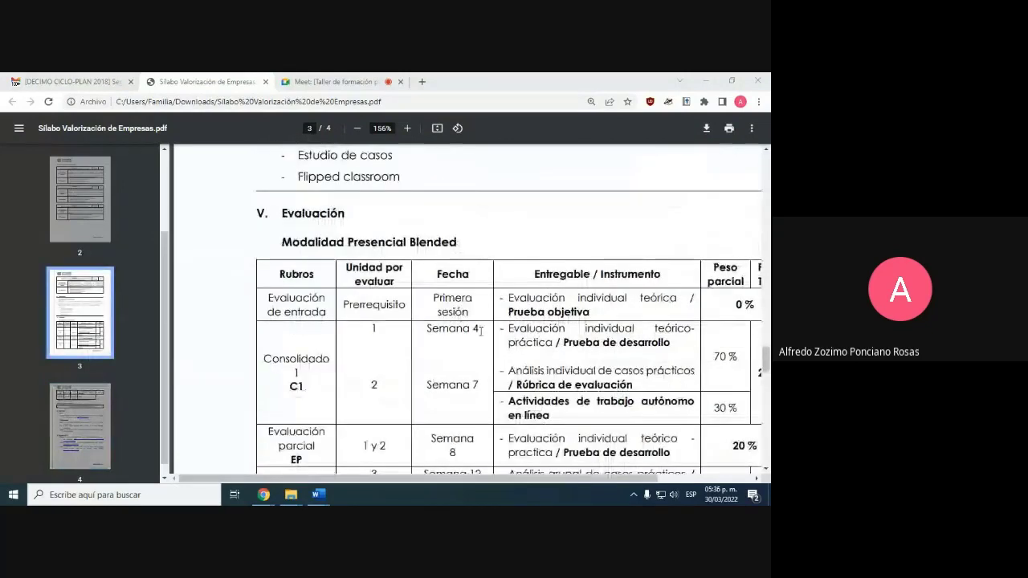
pyautogui.moveTo(479, 330); pyautogui.dragTo(432, 330)
pyautogui.click(706, 80)
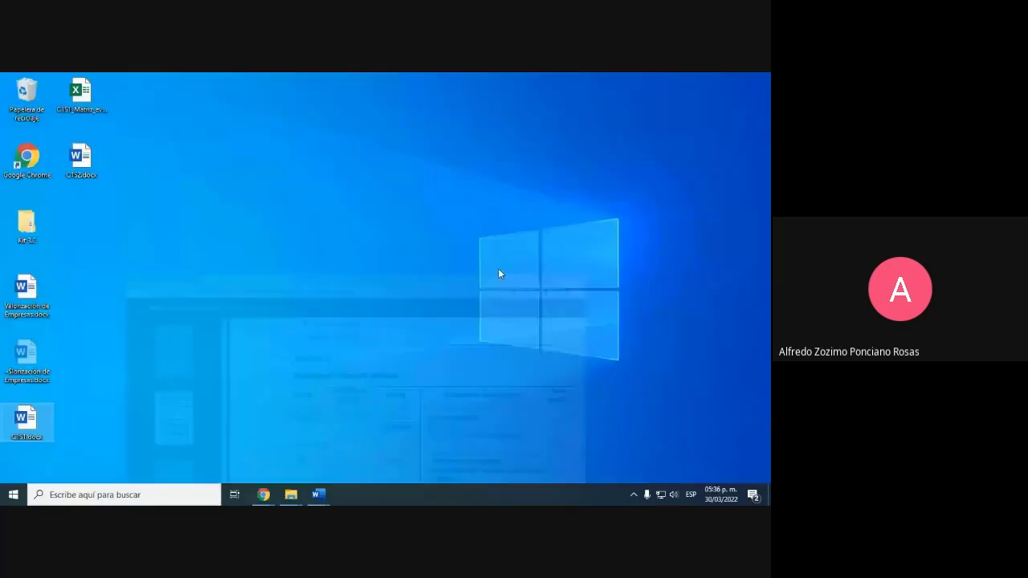
# Step: Enter "C1S1 - Evaluación individual - Semana 4" as the new name of the C1S1.docx file on the desktop
pyautogui.click(41, 425)
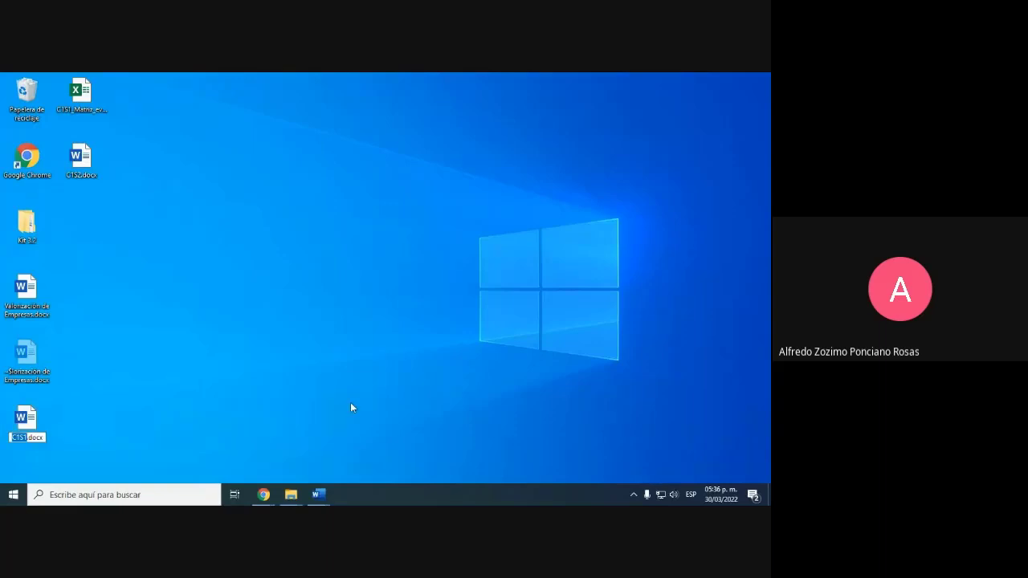
pyautogui.press('End')
pyautogui.write('- Evaluación individual teórico-práctica')
pyautogui.hotkey('shift', 'Left')
pyautogui.hotkey('shift', 'Left')
pyautogui.hotkey('shift', 'Left')
pyautogui.hotkey('shift', 'Left')
pyautogui.hotkey('shift', 'Left')
pyautogui.hotkey('shift', 'Left')
pyautogui.hotkey('shift', 'Left')
pyautogui.hotkey('shift', 'Left')
pyautogui.hotkey('shift', 'Left')
pyautogui.hotkey('shift', 'Left')
pyautogui.hotkey('shift', 'Left')
pyautogui.hotkey('shift', 'Left')
pyautogui.hotkey('shift', 'Left')
pyautogui.hotkey('shift', 'Left')
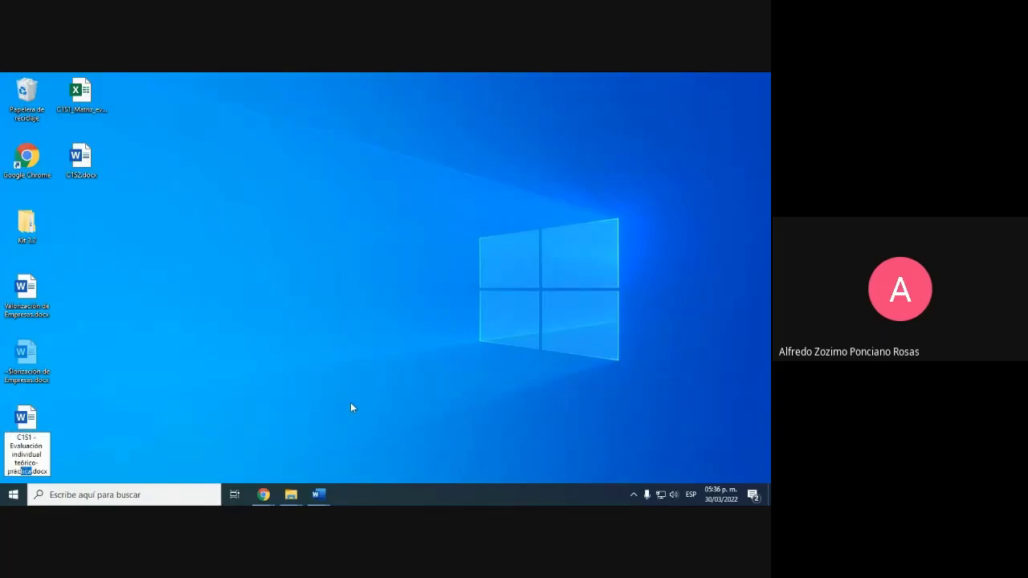
pyautogui.hotkey('shift', 'Left')
pyautogui.hotkey('shift', 'Left')
pyautogui.press('BackSpace')
pyautogui.write('Semana')
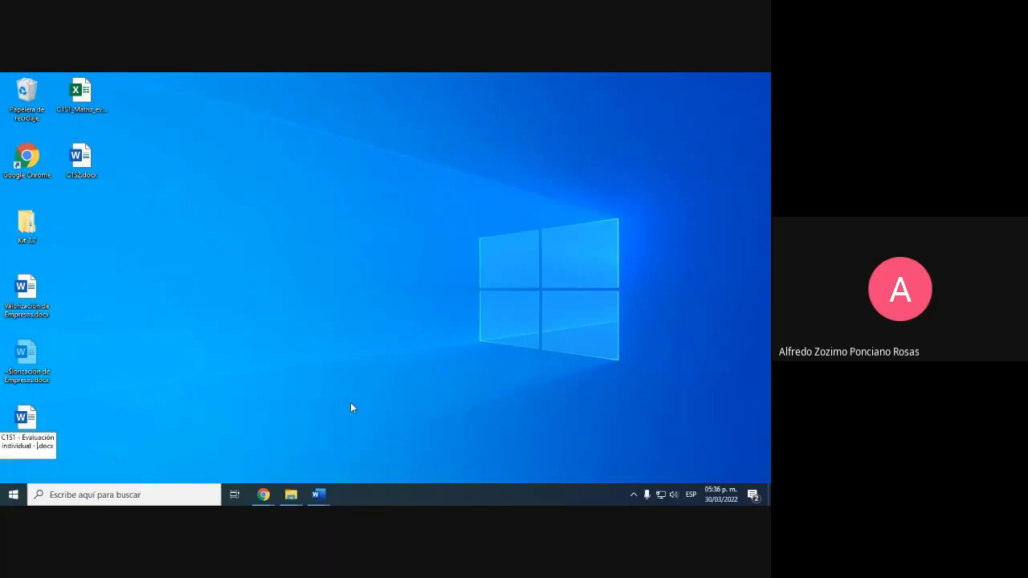
pyautogui.write(' 4')
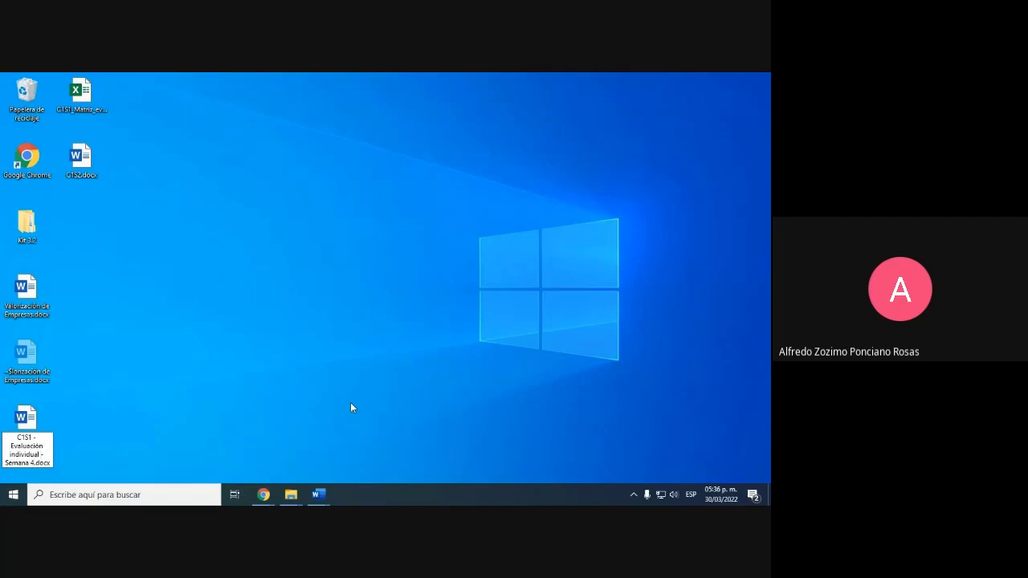
# Step: Complete the file name as "C1S1 - Evaluación individual (Tarea) - Semana 4", close the C1S1 document in Word, and retry the rename
pyautogui.write('(Tarea ')
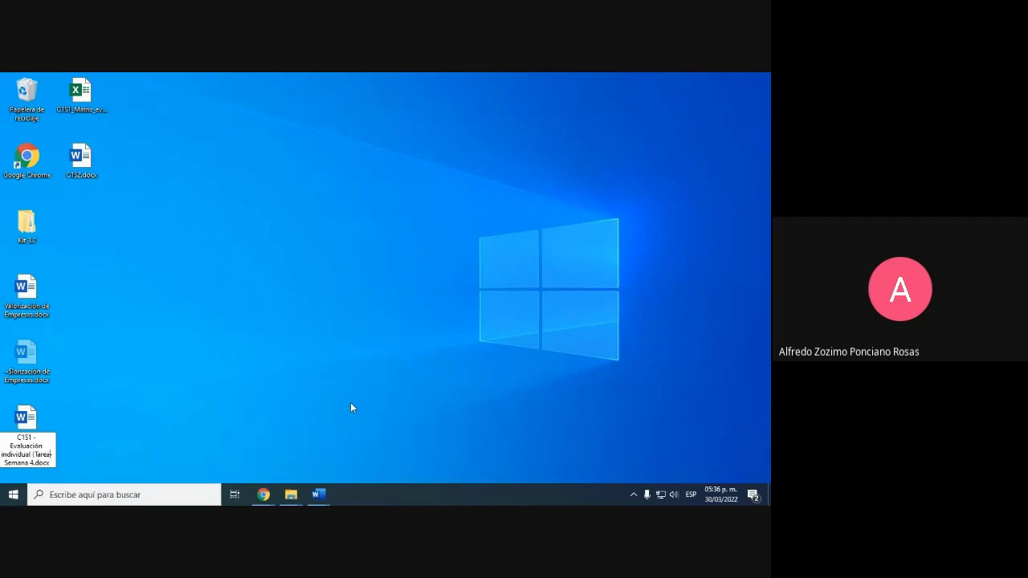
pyautogui.write(') -')
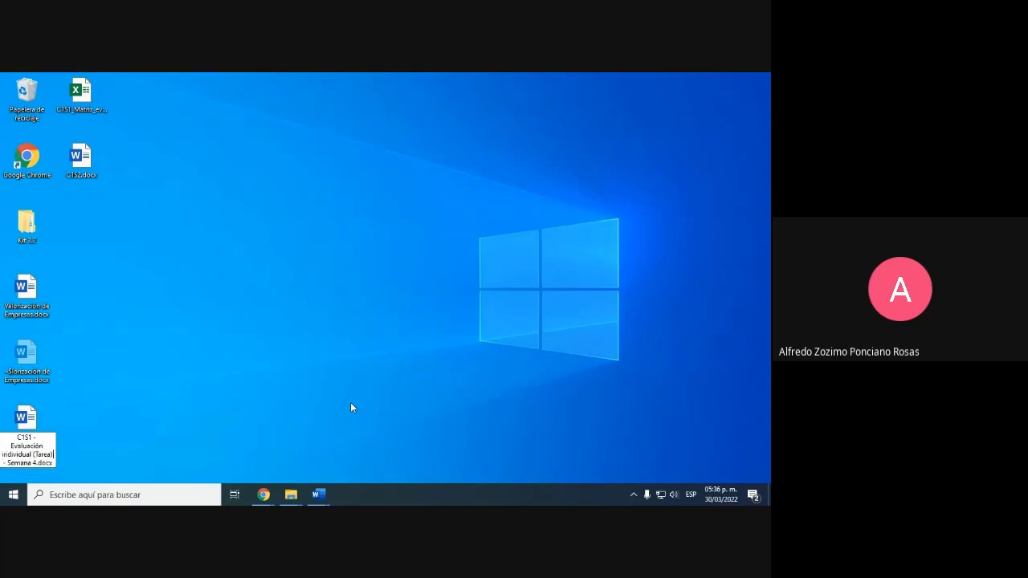
pyautogui.press('Return')
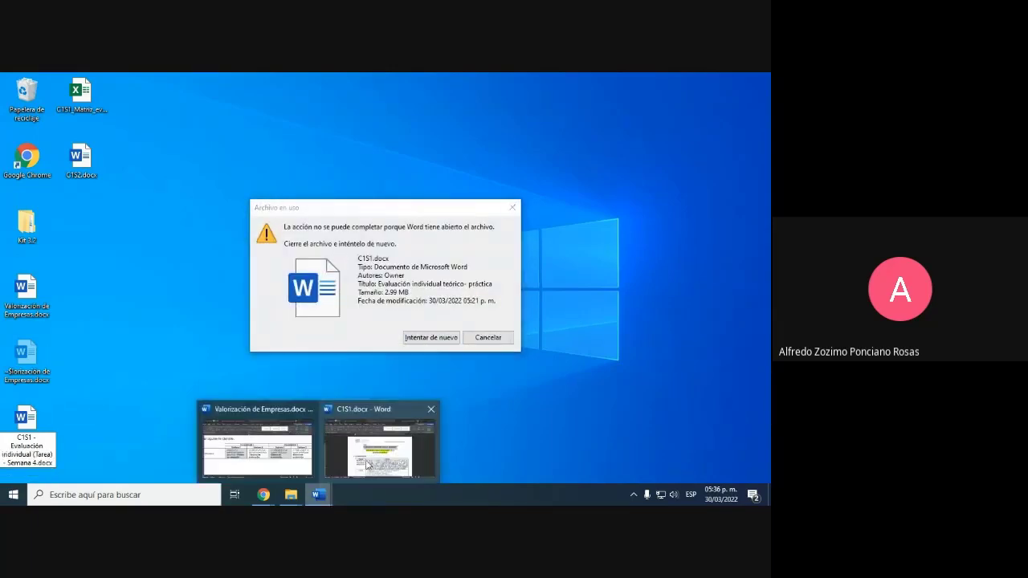
pyautogui.moveTo(367, 464)
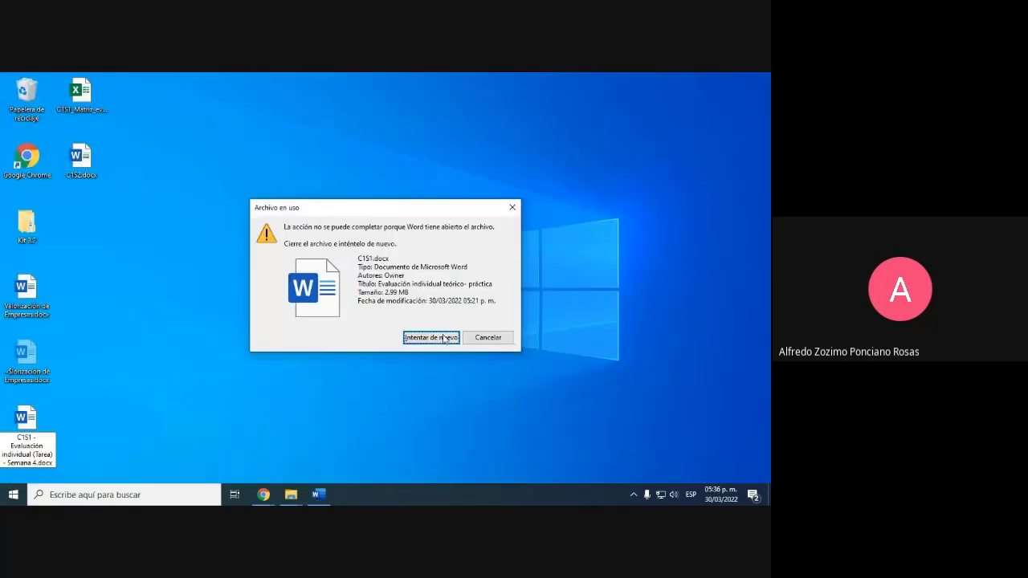
pyautogui.click(443, 338)
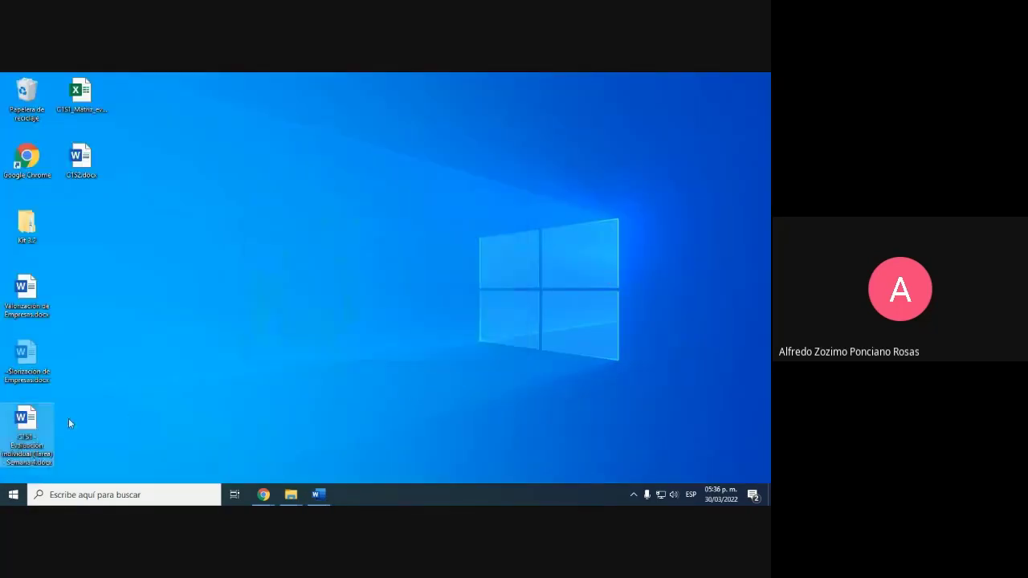
# Step: Copy the C1S1 document's file name and rename the C1S1 matrix workbook as "C1S1 - Evaluación individual (Tarea) - Semana 4"
pyautogui.click(27, 426)
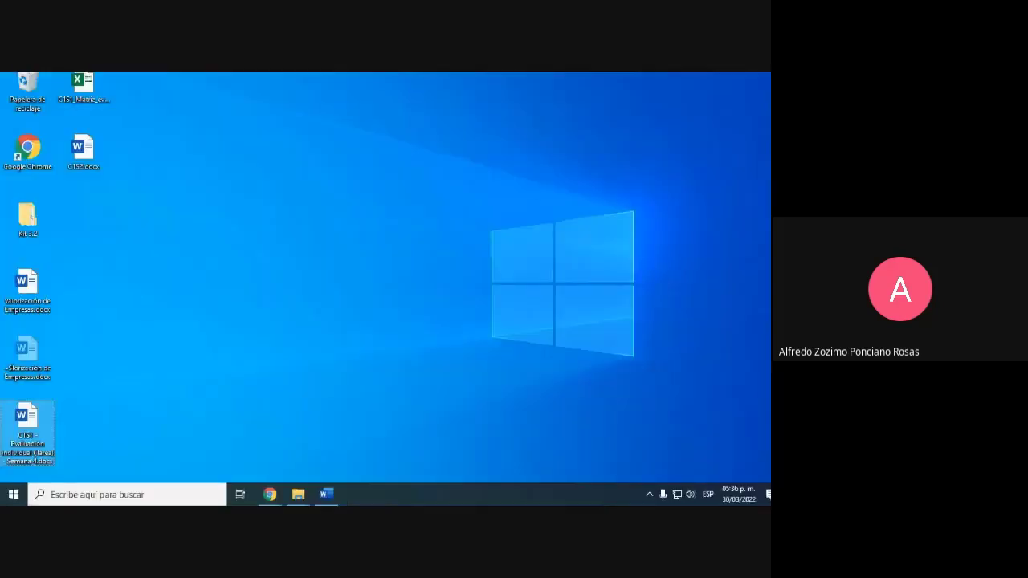
pyautogui.click(190, 436)
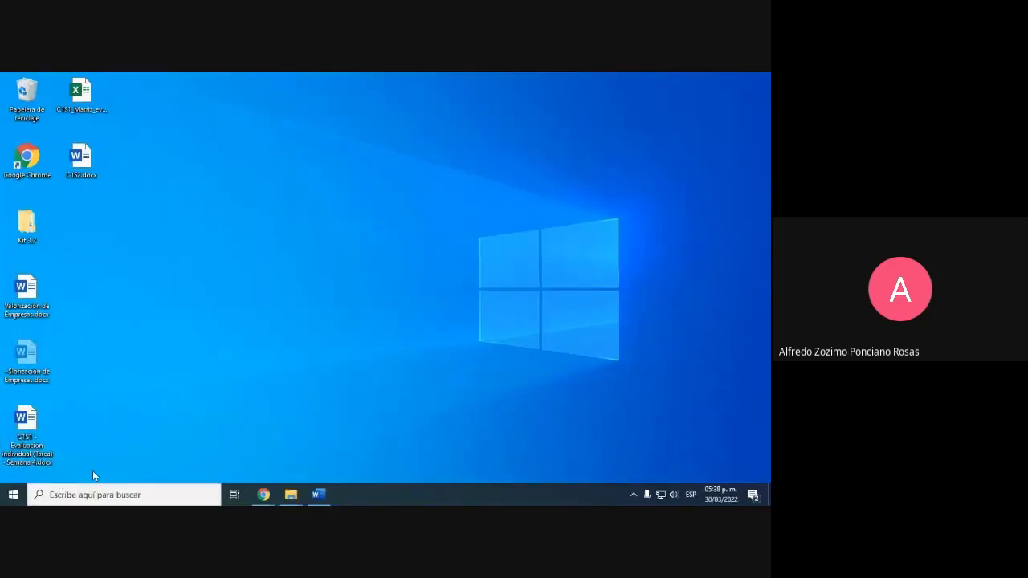
pyautogui.click(27, 437)
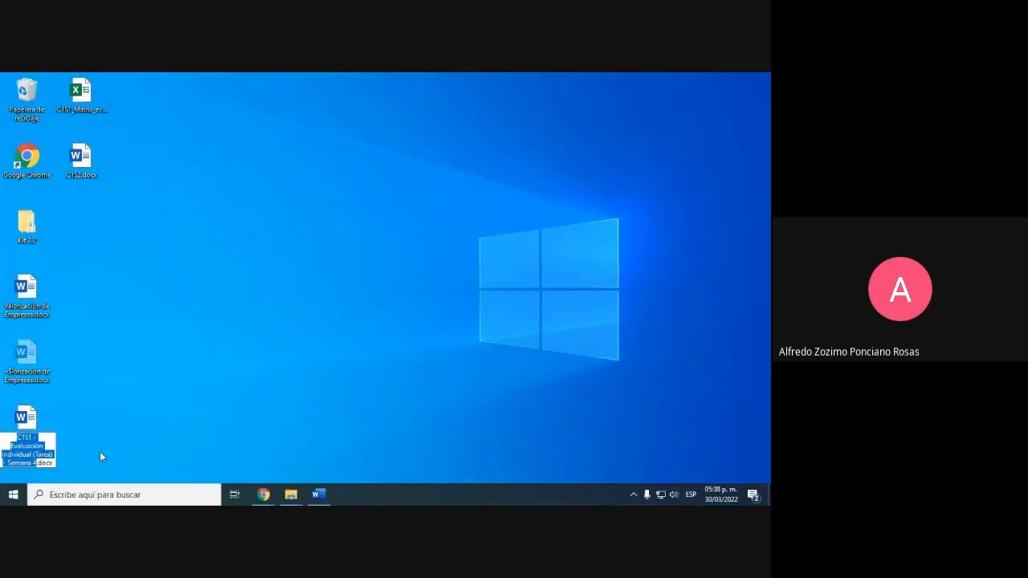
pyautogui.click(88, 113)
pyautogui.press('F2')
pyautogui.write('C1S1 - Evaluación individual (Tarea) - Semana 4')
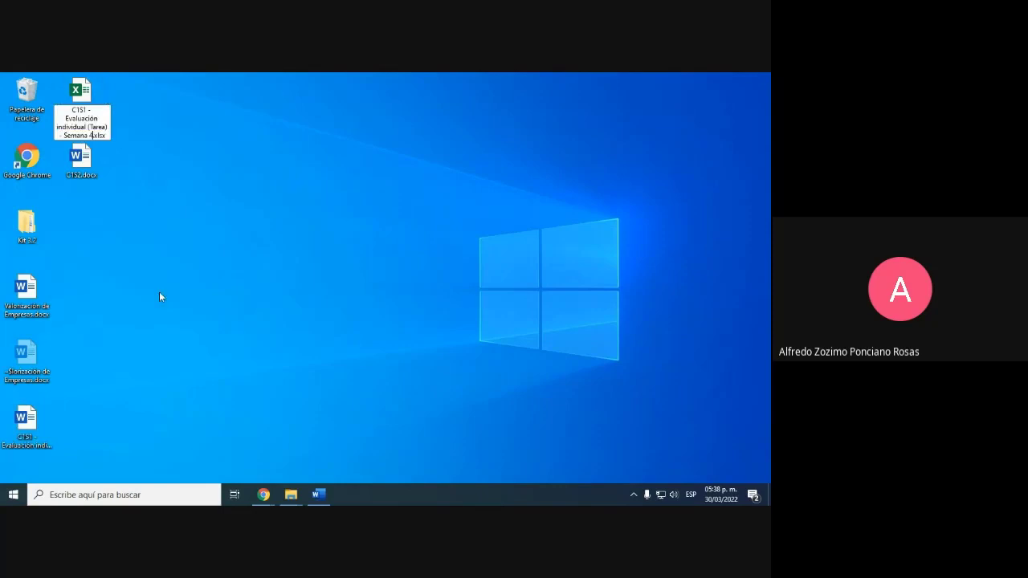
pyautogui.press('Return')
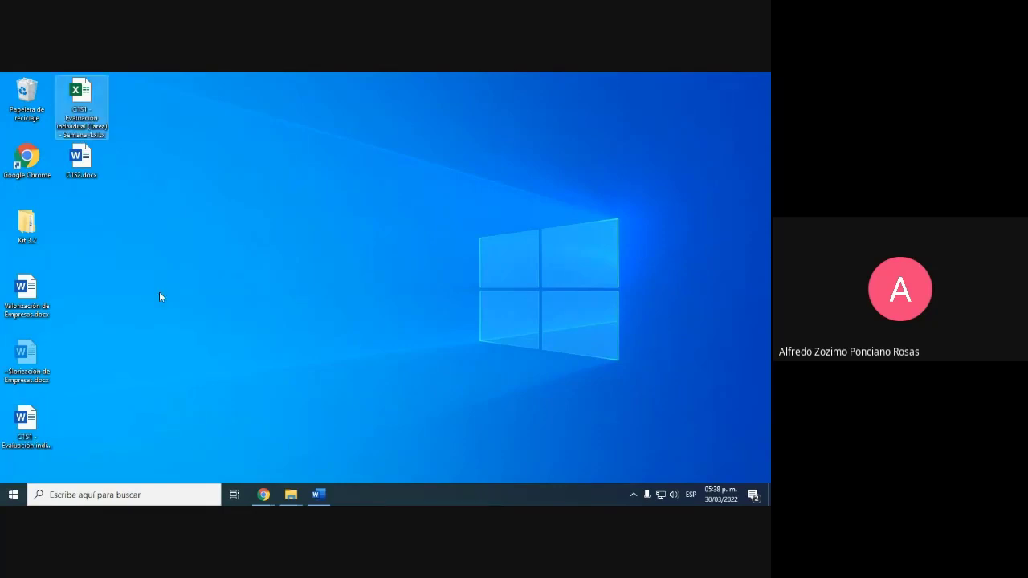
pyautogui.click(90, 174)
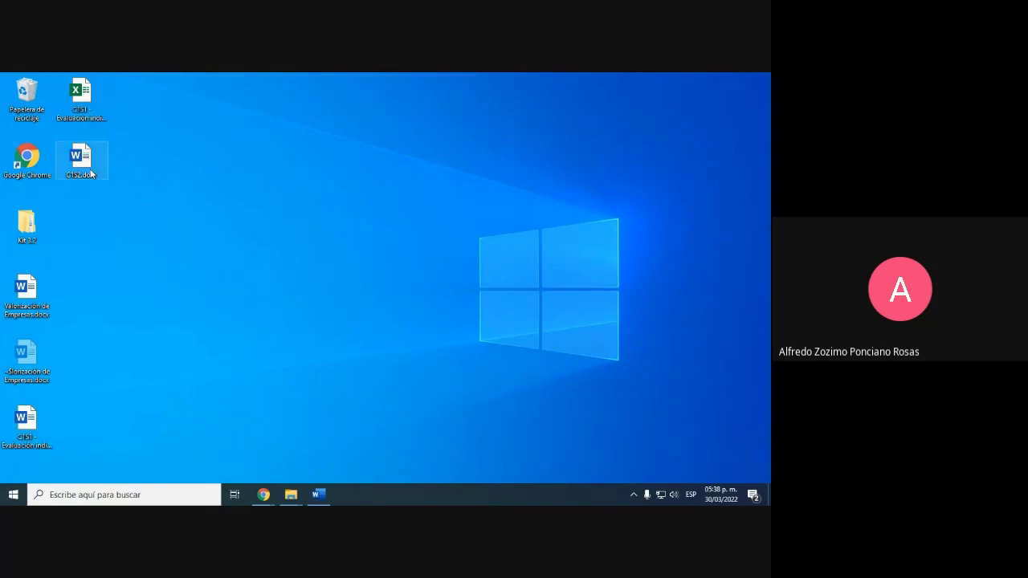
pyautogui.click(23, 443)
pyautogui.click(109, 225)
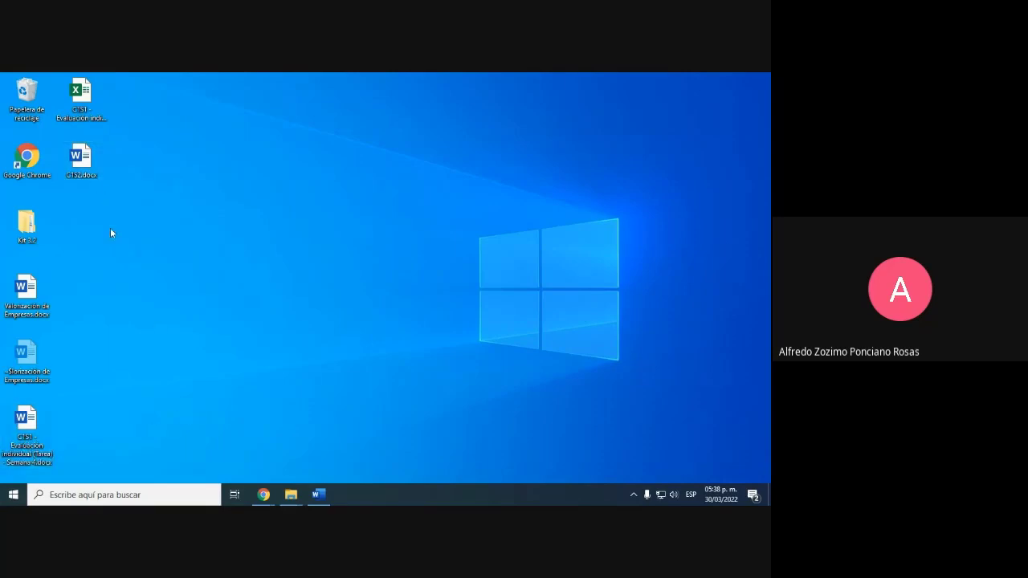
# Step: Select C1S2.docx and check the scheduled week for Unit 2 of Consolidado 1 in the syllabus's Evaluación table
pyautogui.click(81, 161)
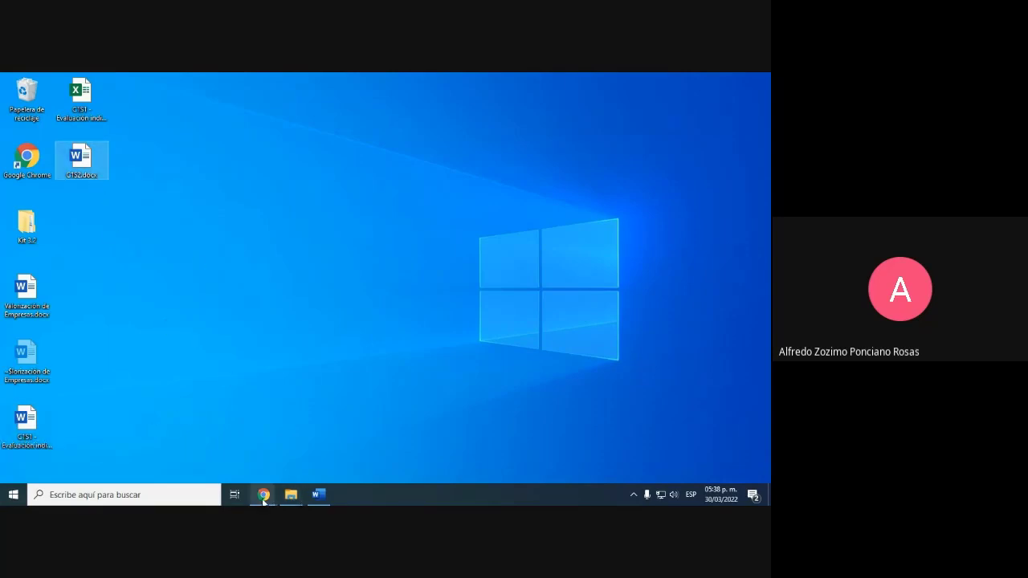
pyautogui.moveTo(264, 495)
pyautogui.click(201, 441)
pyautogui.scroll(-3, 308, 420)
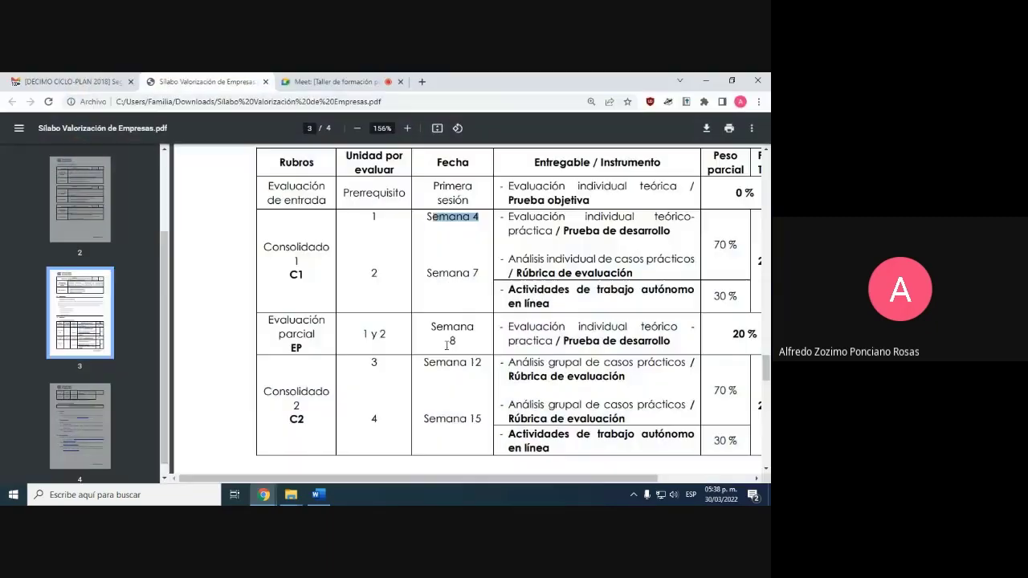
pyautogui.moveTo(366, 281); pyautogui.dragTo(377, 275)
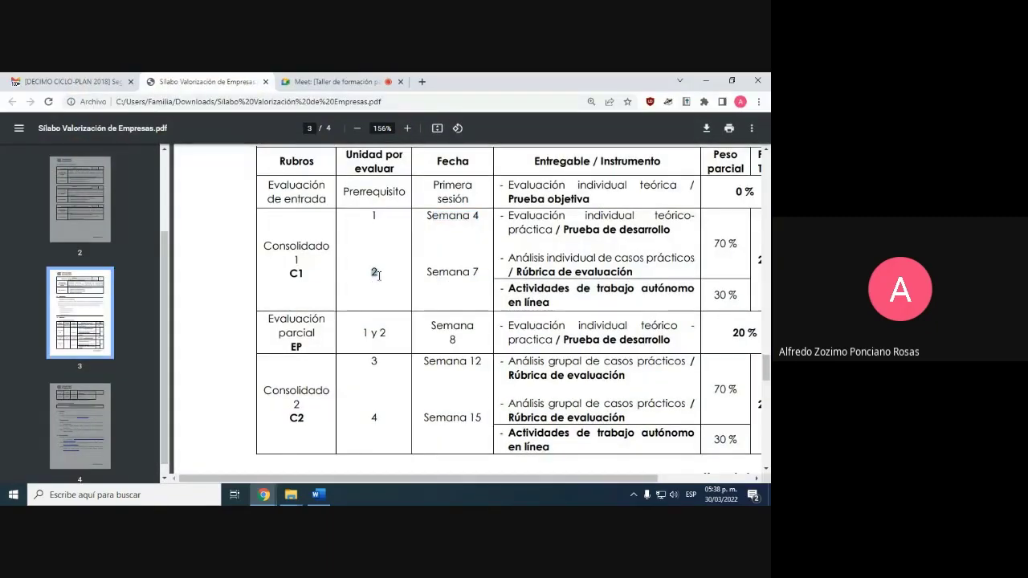
pyautogui.moveTo(482, 273); pyautogui.dragTo(428, 273)
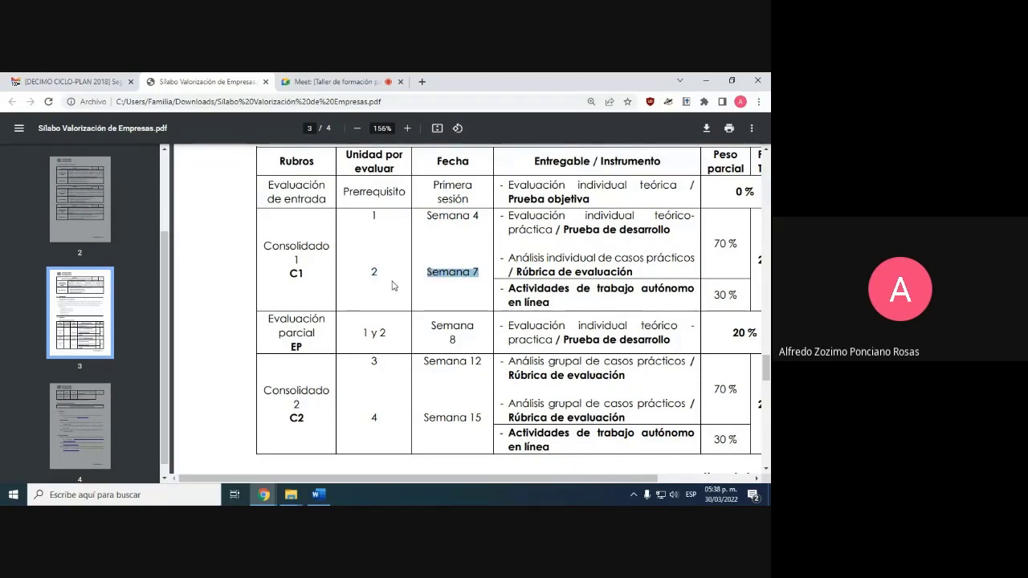
# Step: Underline Semana 7 and circle unit 2 in red in the Consolidado 1 row of the evaluation table
pyautogui.moveTo(432, 285); pyautogui.dragTo(482, 288)
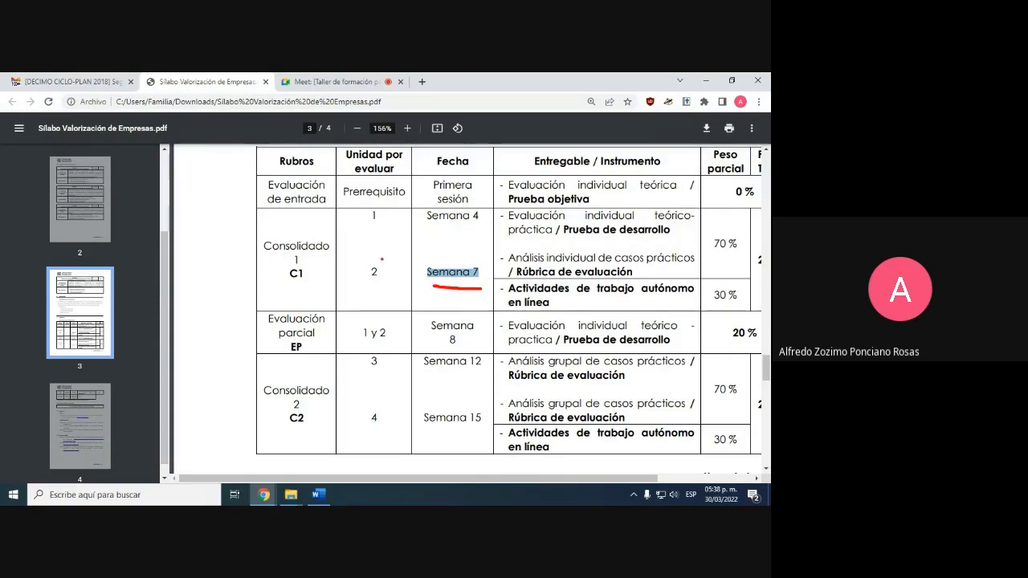
pyautogui.moveTo(383, 260)
pyautogui.mouseDown()
pyautogui.moveTo(367, 270)
pyautogui.moveTo(383, 264)
pyautogui.mouseUp()
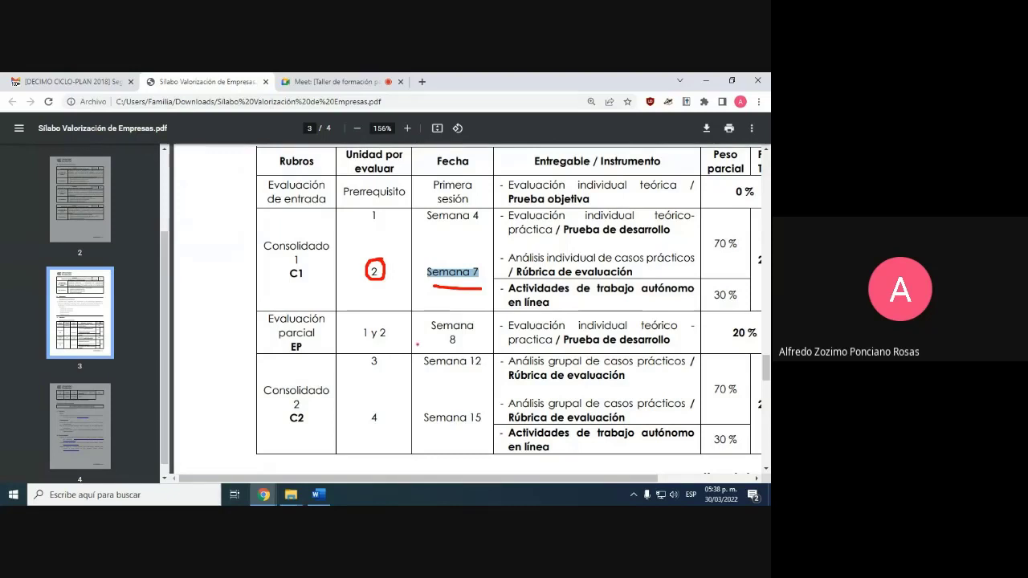
# Step: Check the Consolidado 1 and 2 table in the Valorización de Empresas Word document, and return to the syllabus PDF in Chrome
pyautogui.click(706, 81)
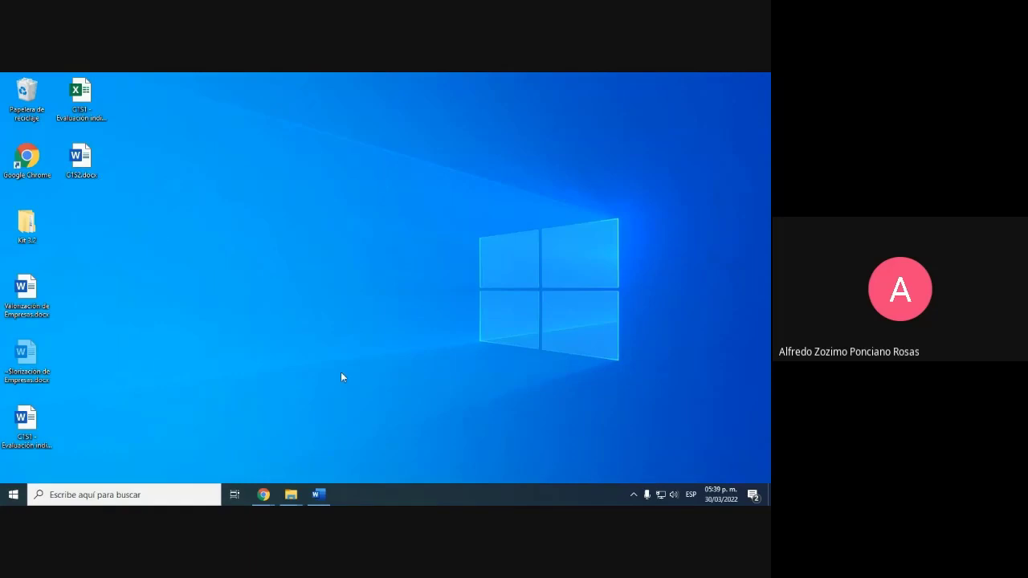
pyautogui.click(319, 495)
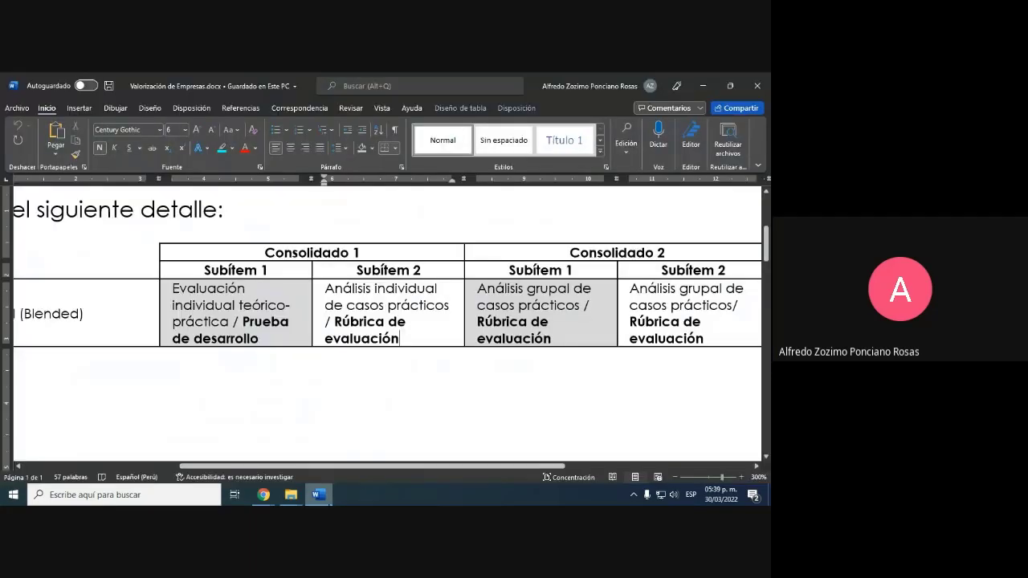
pyautogui.click(320, 495)
pyautogui.moveTo(264, 495)
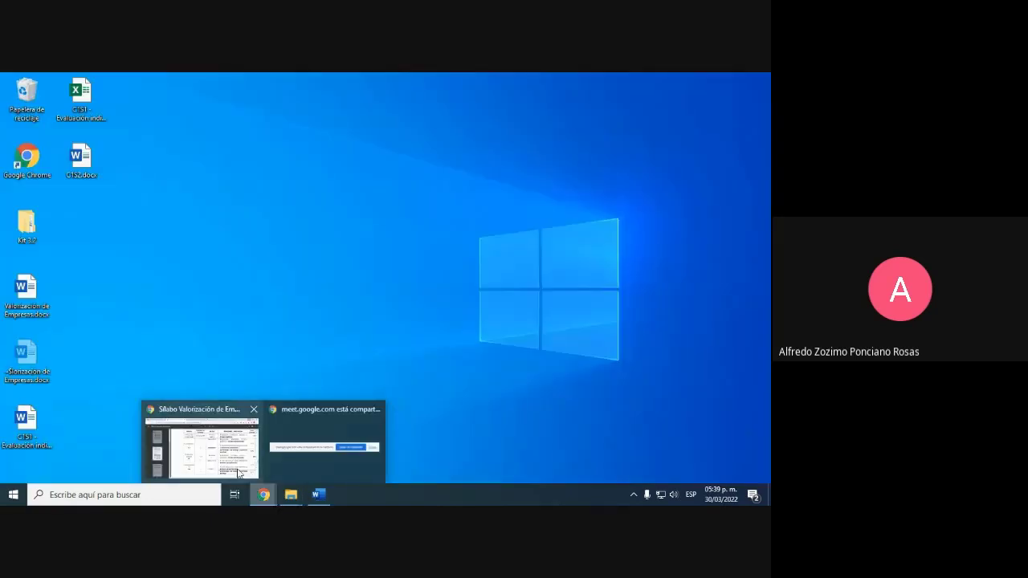
pyautogui.click(238, 466)
pyautogui.click(428, 353)
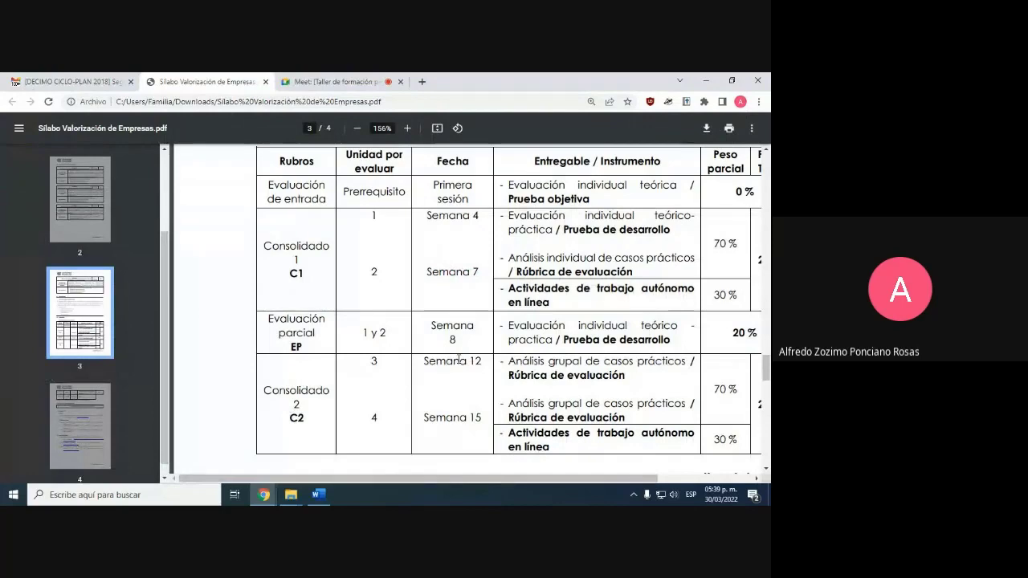
# Step: Look at the Meet call, return to the syllabus PDF and dismiss the screen-sharing notification
pyautogui.click(325, 81)
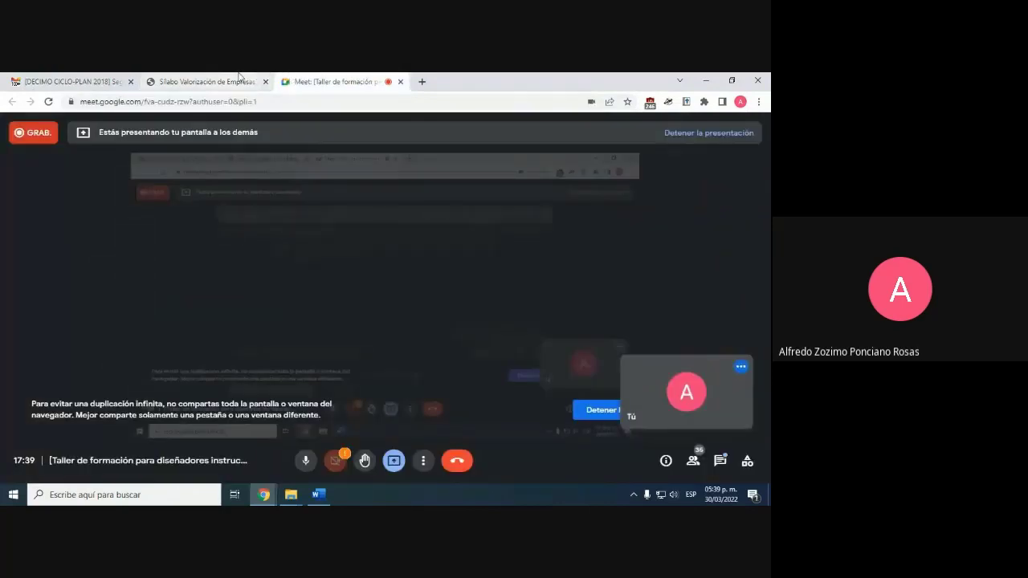
pyautogui.click(248, 82)
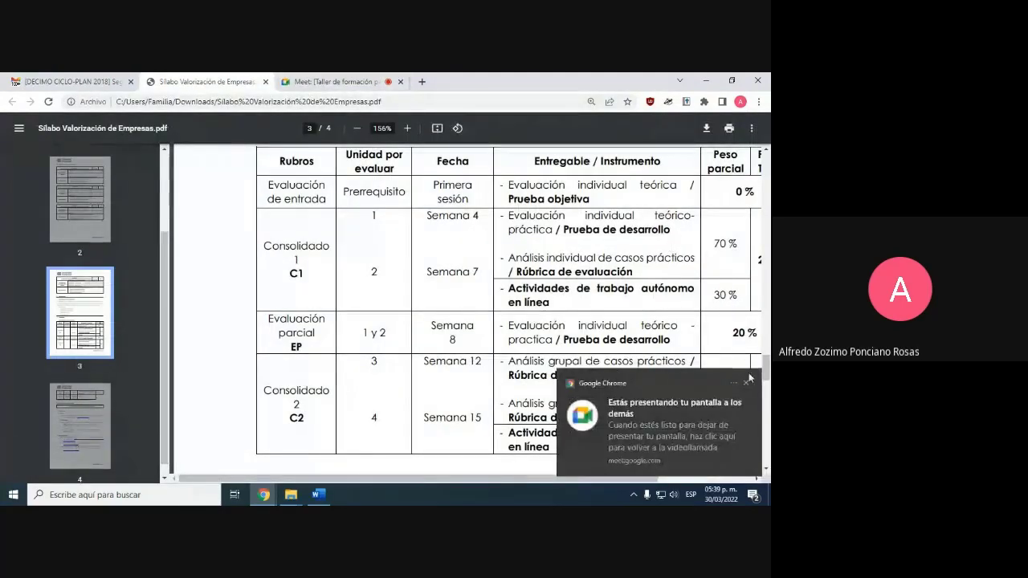
pyautogui.click(749, 381)
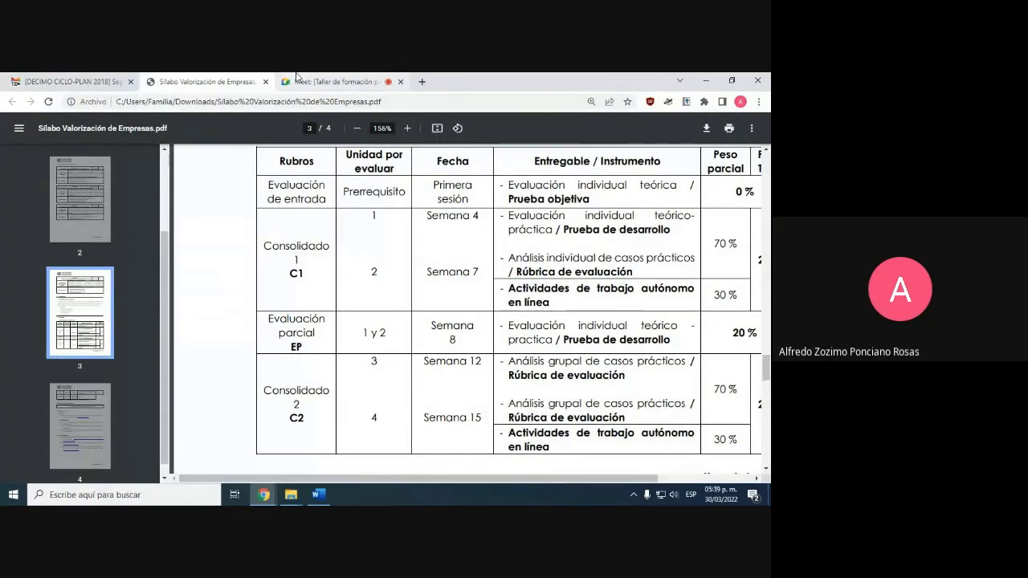
# Step: Examine the syllabus's evaluation table, bibliography, methodology and unit contents, with the page zoomed out to 117%
pyautogui.scroll(-10, 450, 308)
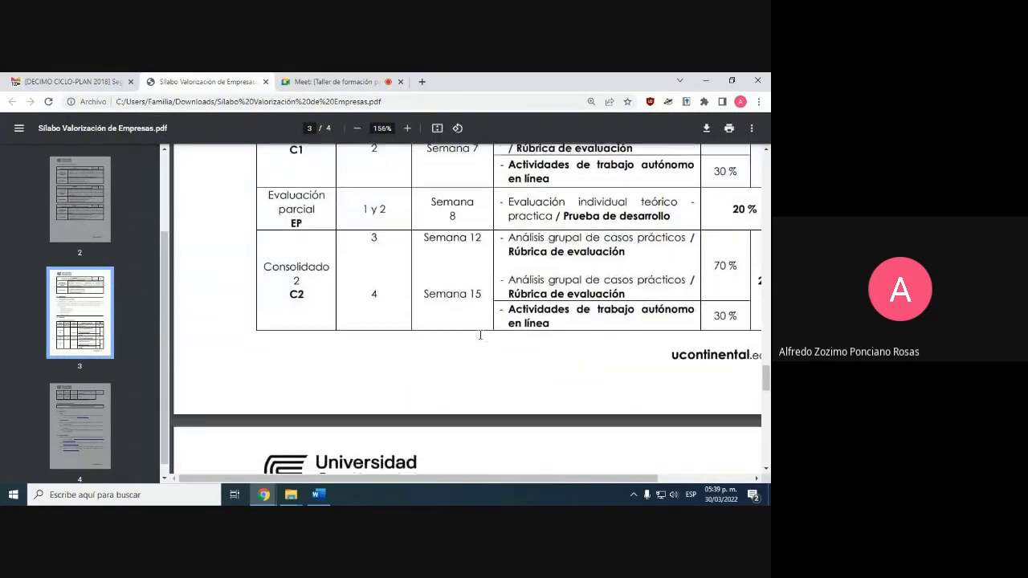
pyautogui.scroll(-5, 480, 334)
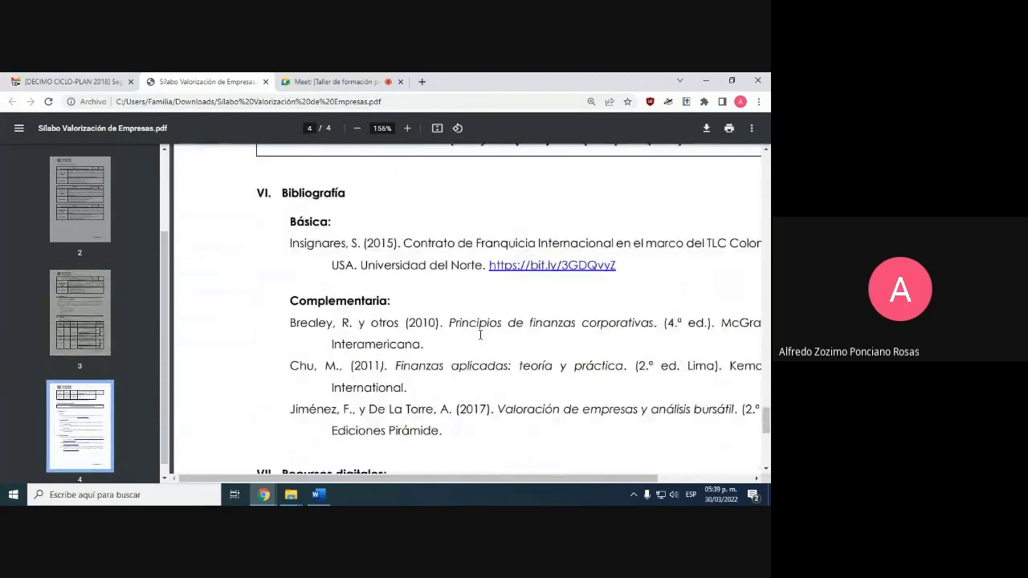
pyautogui.scroll(2, 480, 334)
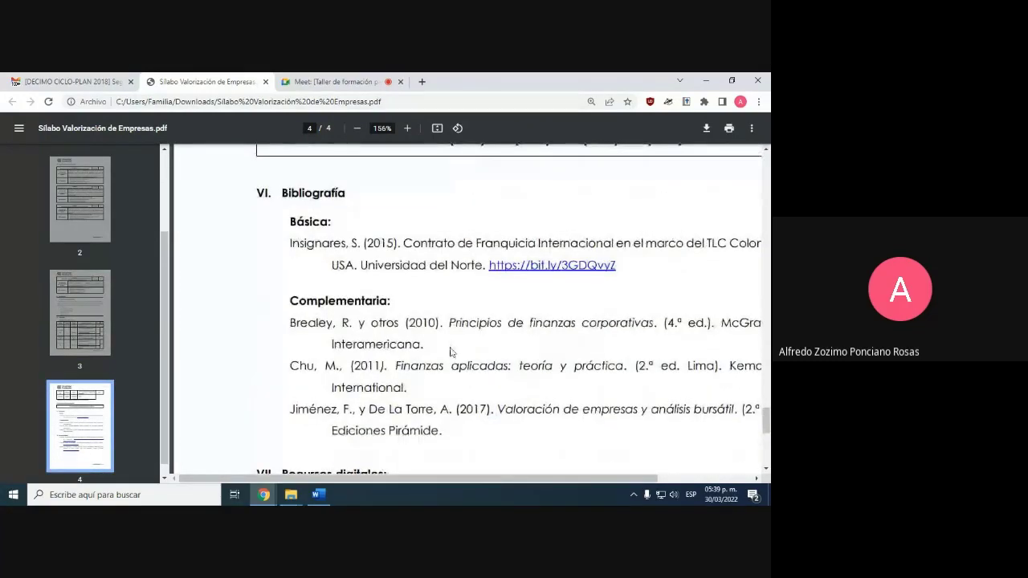
pyautogui.scroll(10, 466, 344)
pyautogui.scroll(8, 451, 354)
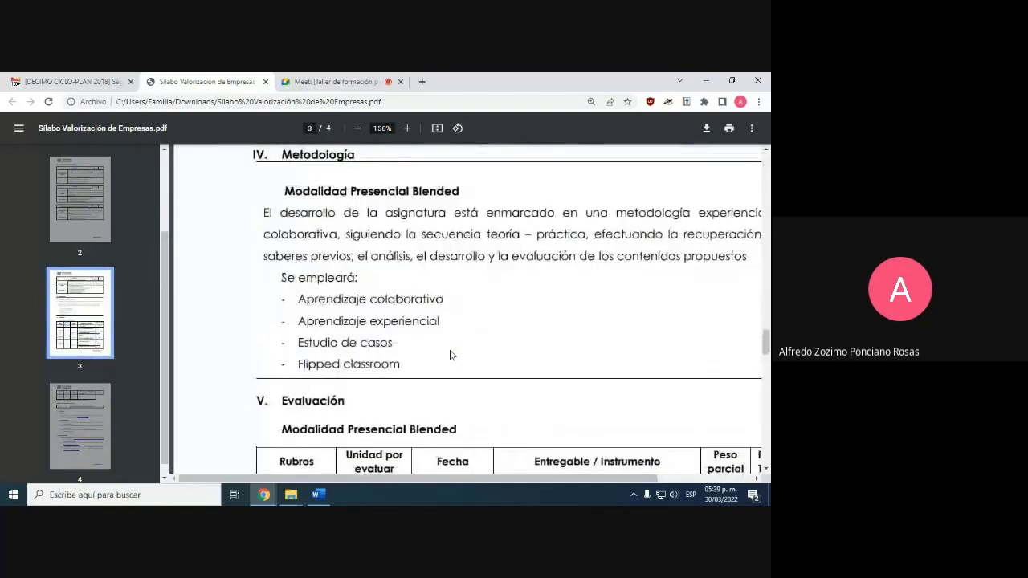
pyautogui.scroll(6, 451, 354)
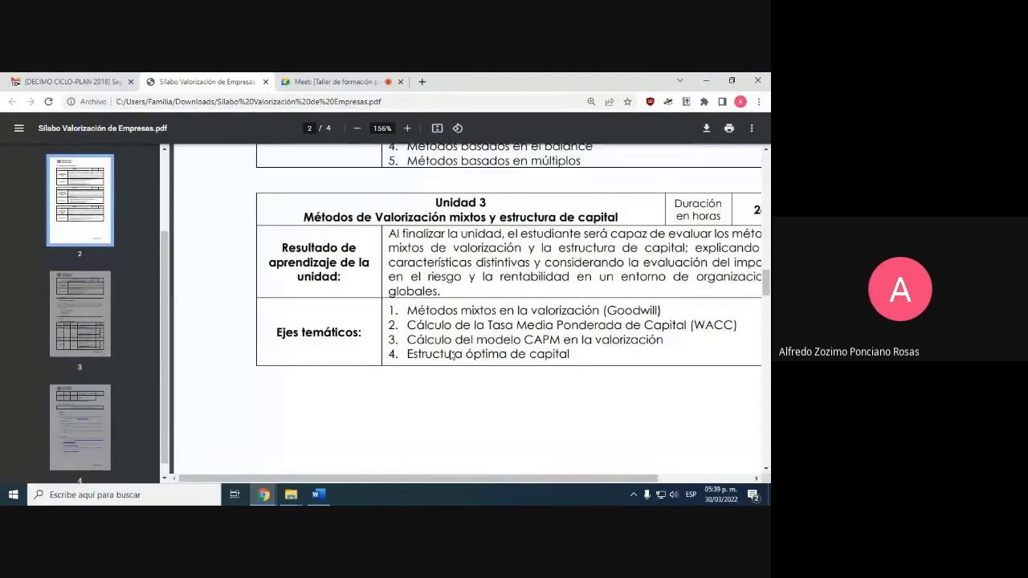
pyautogui.scroll(-5, 451, 354)
pyautogui.scroll(-8, 450, 355)
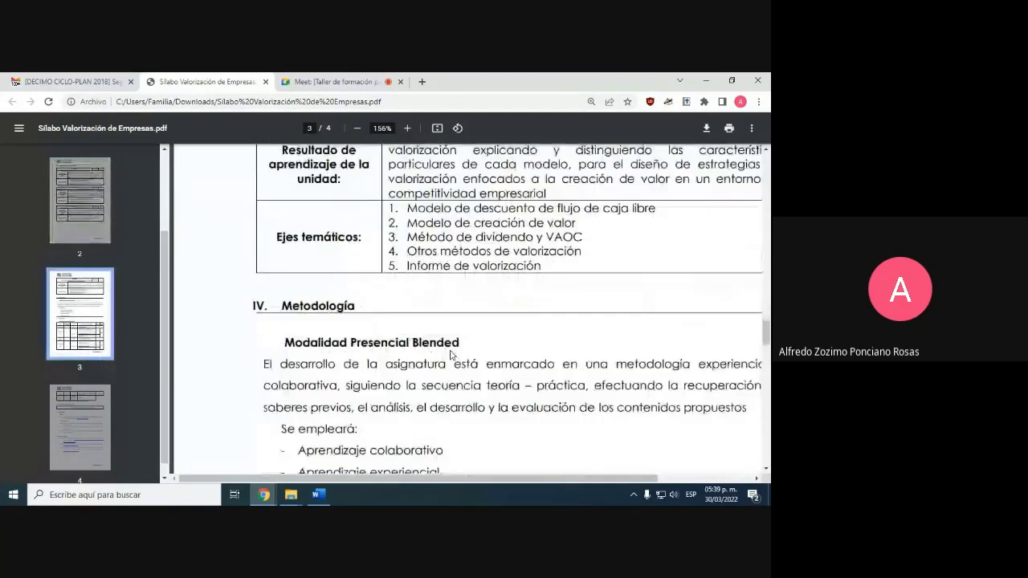
pyautogui.scroll(-2, 450, 354)
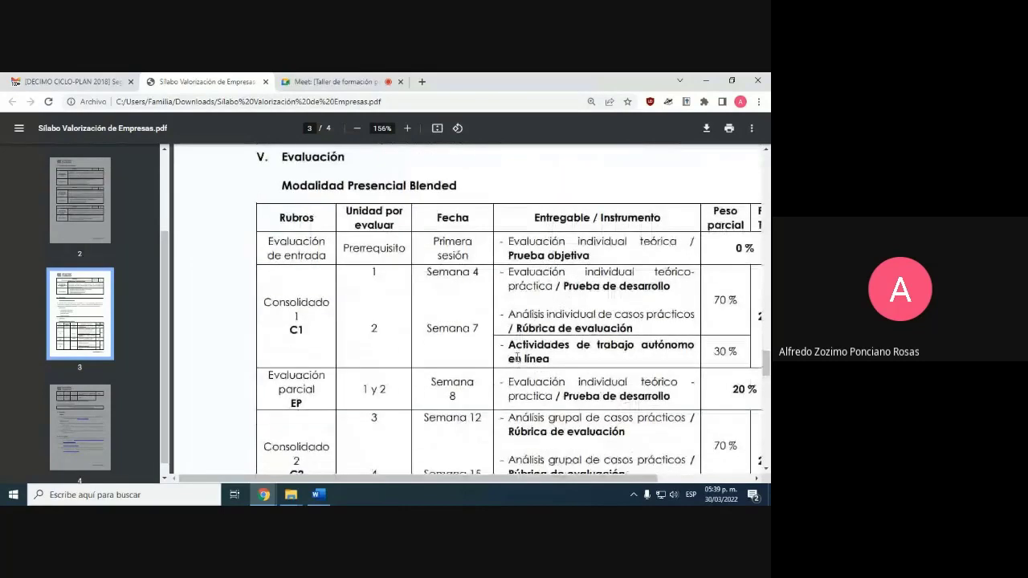
pyautogui.keyDown('ctrl'); pyautogui.scroll(-3, 482, 357); pyautogui.keyUp('ctrl')
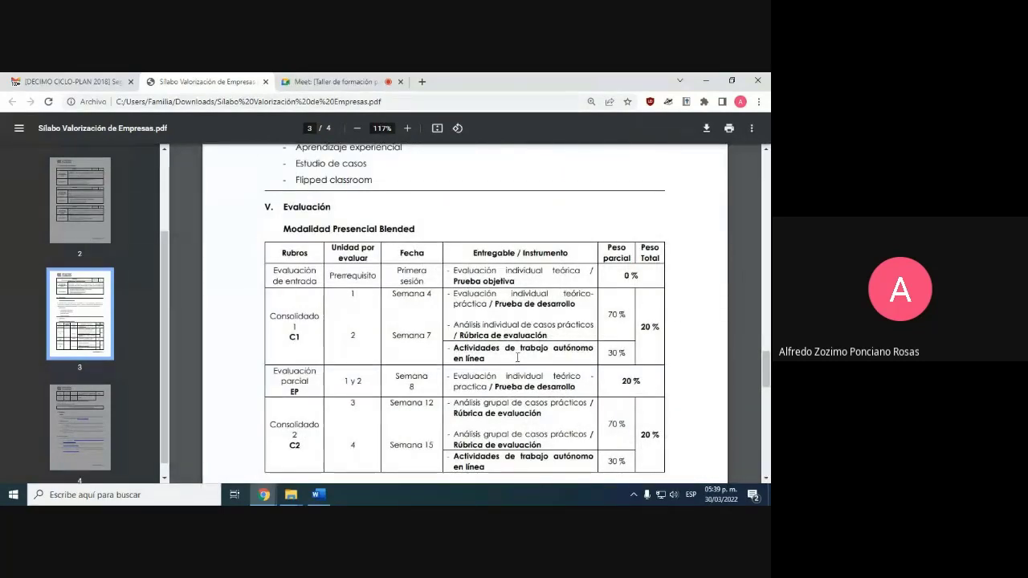
pyautogui.scroll(-6, 517, 359)
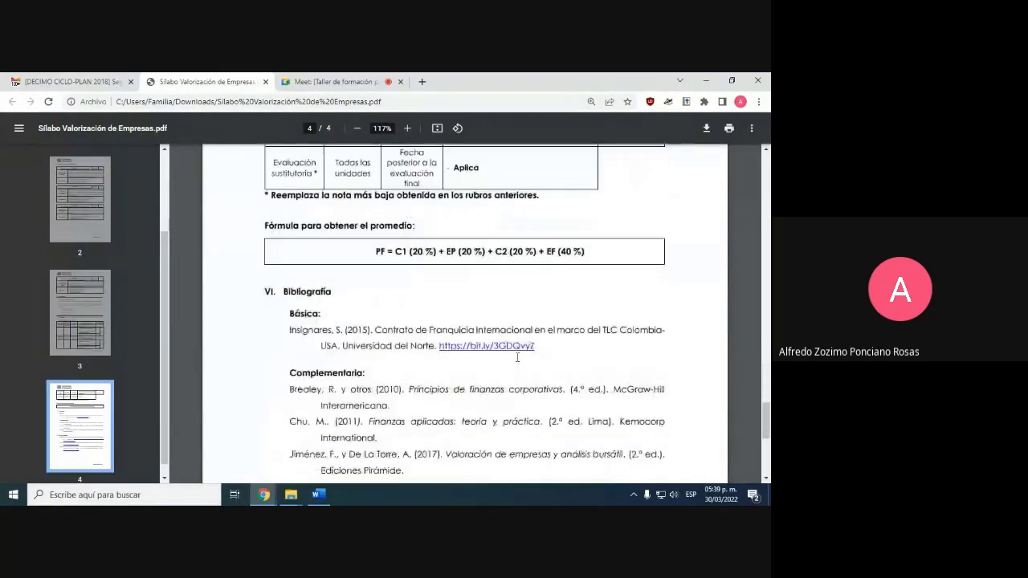
pyautogui.scroll(15, 518, 358)
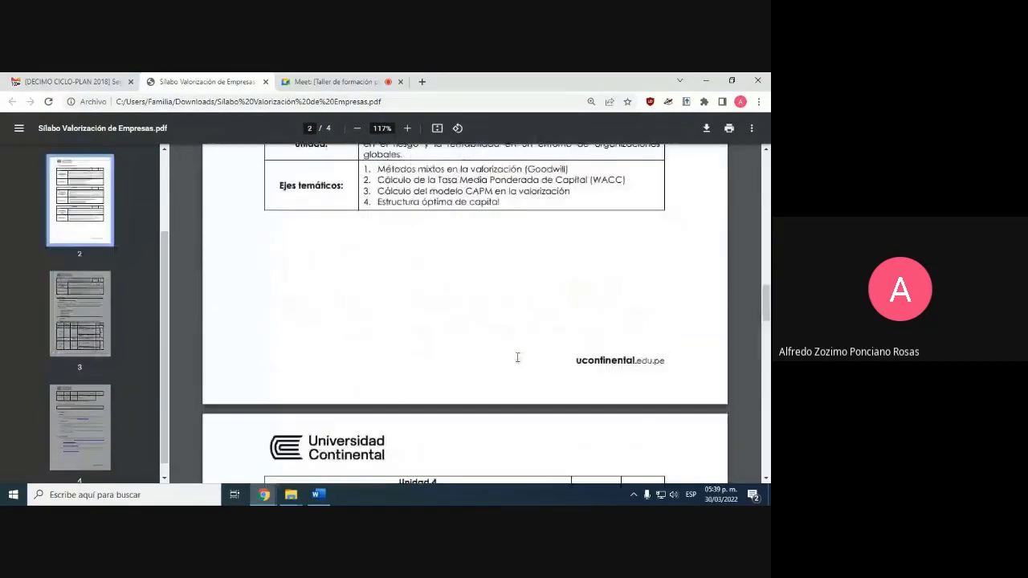
# Step: Switch to the Gmail message on the course's second design phase and underline the student learning guide in its deliverables table
pyautogui.click(96, 82)
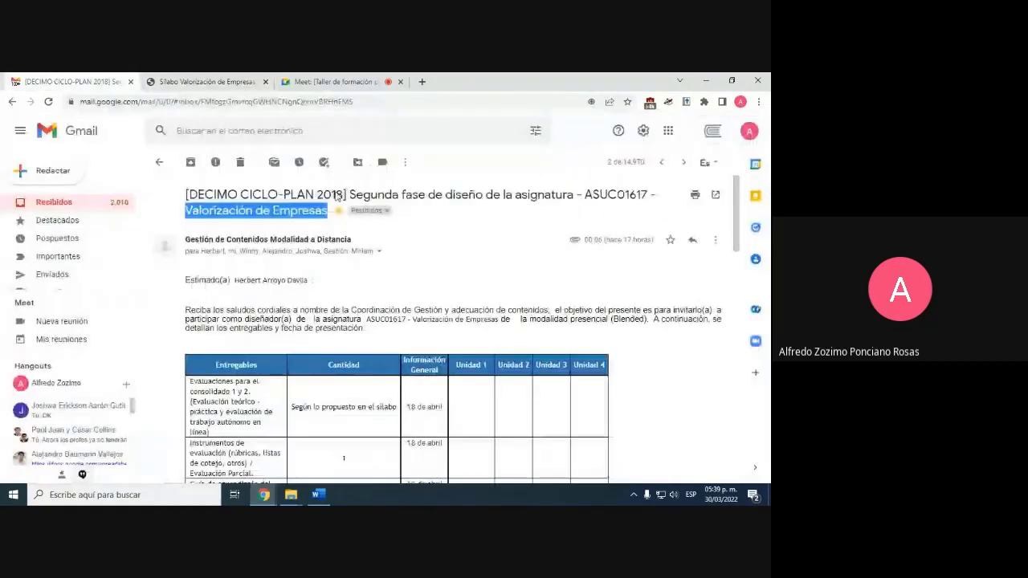
pyautogui.scroll(-3, 338, 195)
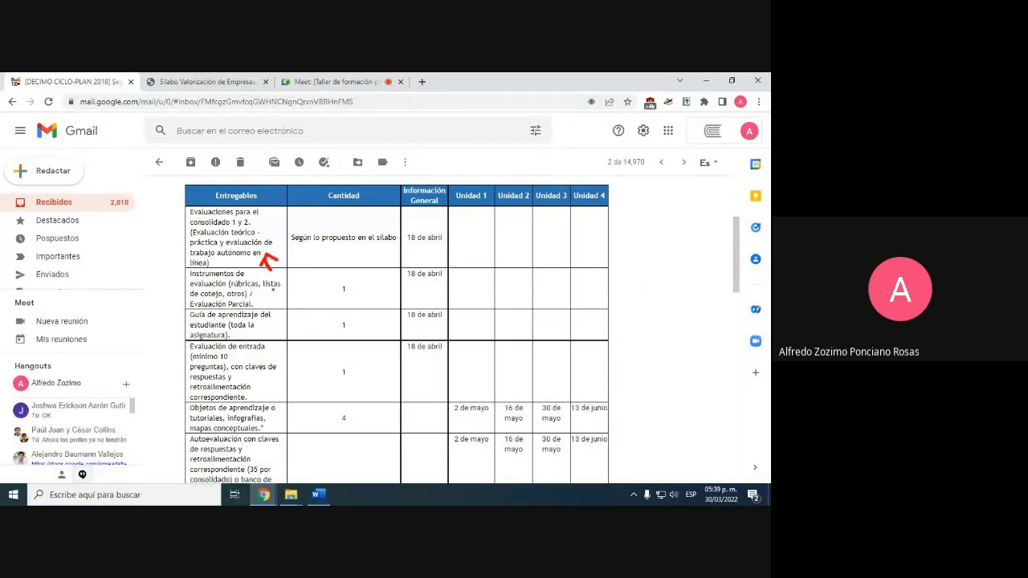
pyautogui.moveTo(275, 293); pyautogui.dragTo(282, 288)
pyautogui.moveTo(191, 321); pyautogui.dragTo(254, 319)
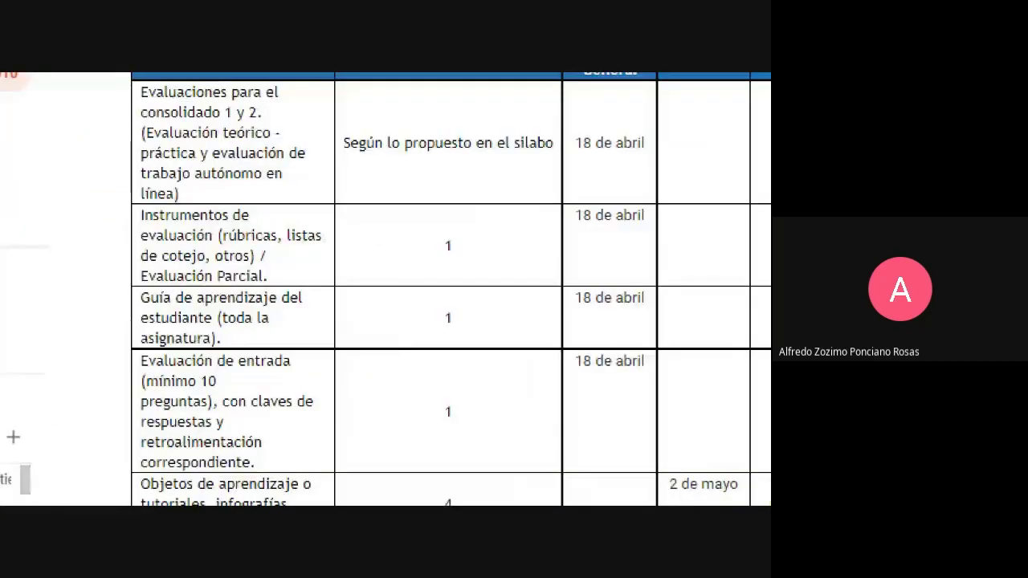
# Step: Review the deliverables table and underline the presencial (Blended) modality in the e-mail's introductory paragraph
pyautogui.scroll(-1, 487, 338)
pyautogui.scroll(2, 487, 338)
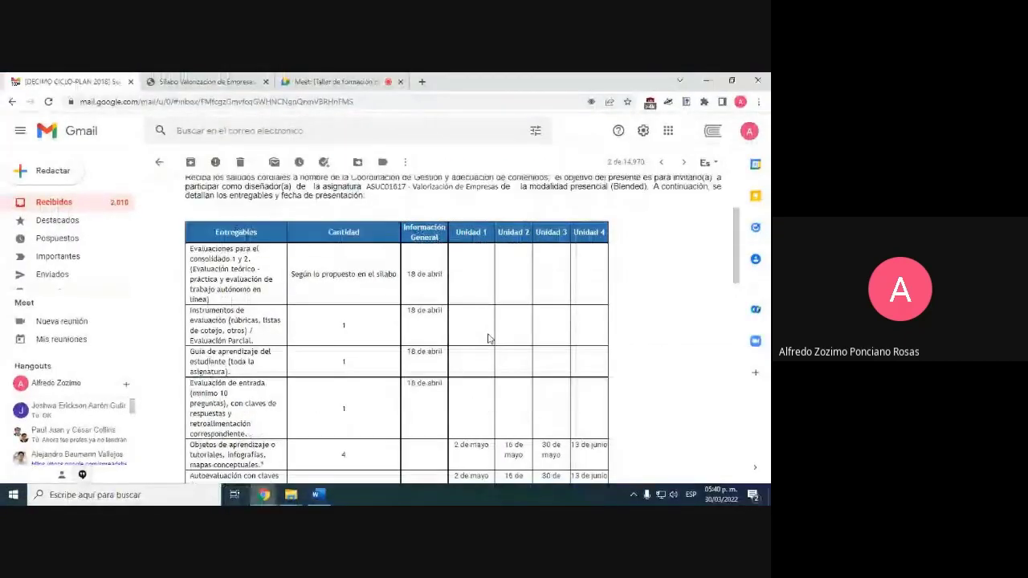
pyautogui.scroll(1, 488, 338)
pyautogui.scroll(-1, 487, 338)
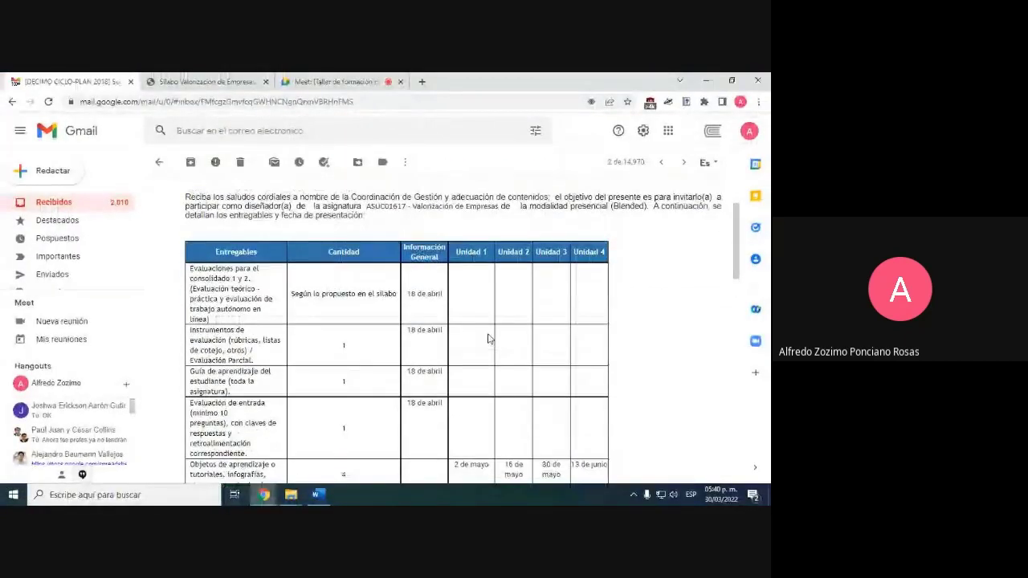
pyautogui.scroll(1, 487, 338)
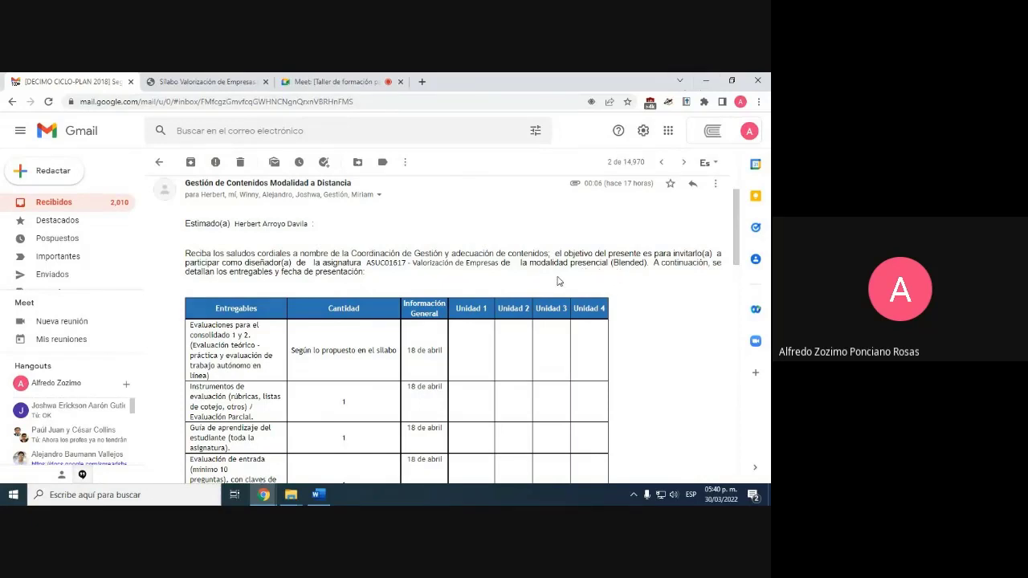
pyautogui.moveTo(574, 268); pyautogui.dragTo(645, 271)
# Step: Switch to File Explorer and open the Información general folder inside Kit 3.2, Presencial, Blended
pyautogui.moveTo(298, 502)
pyautogui.click(241, 450)
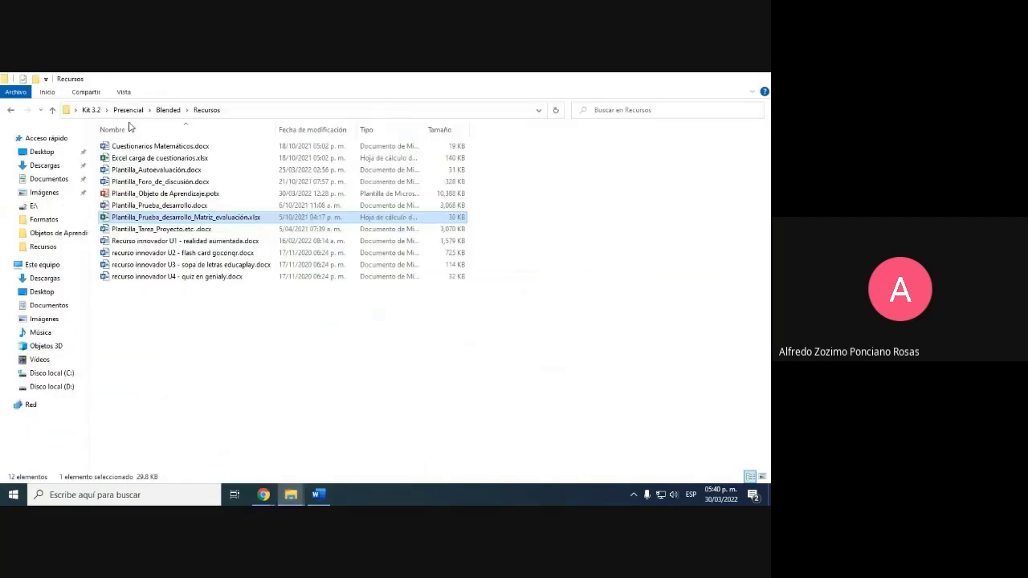
pyautogui.click(88, 111)
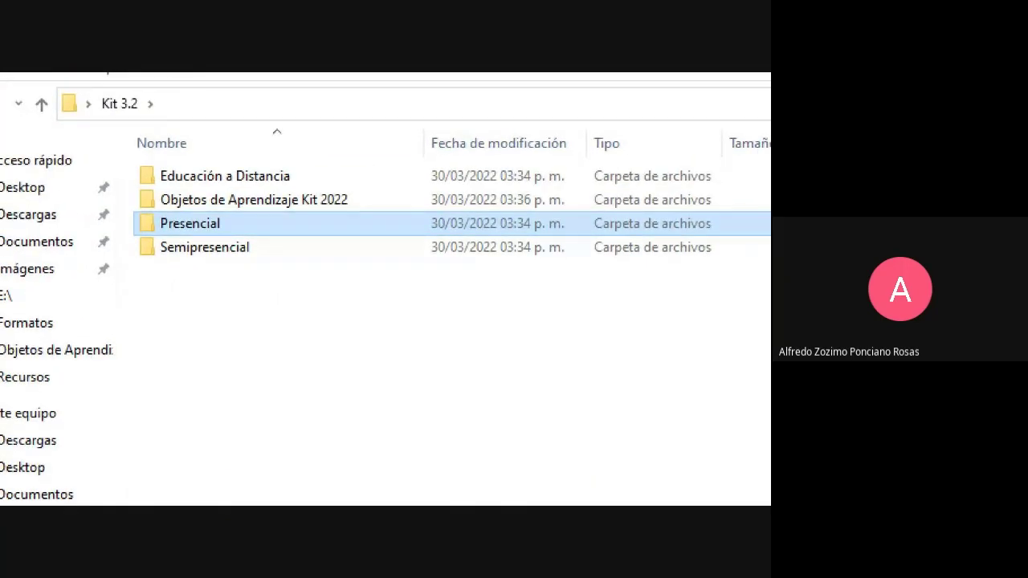
pyautogui.doubleClick(127, 171)
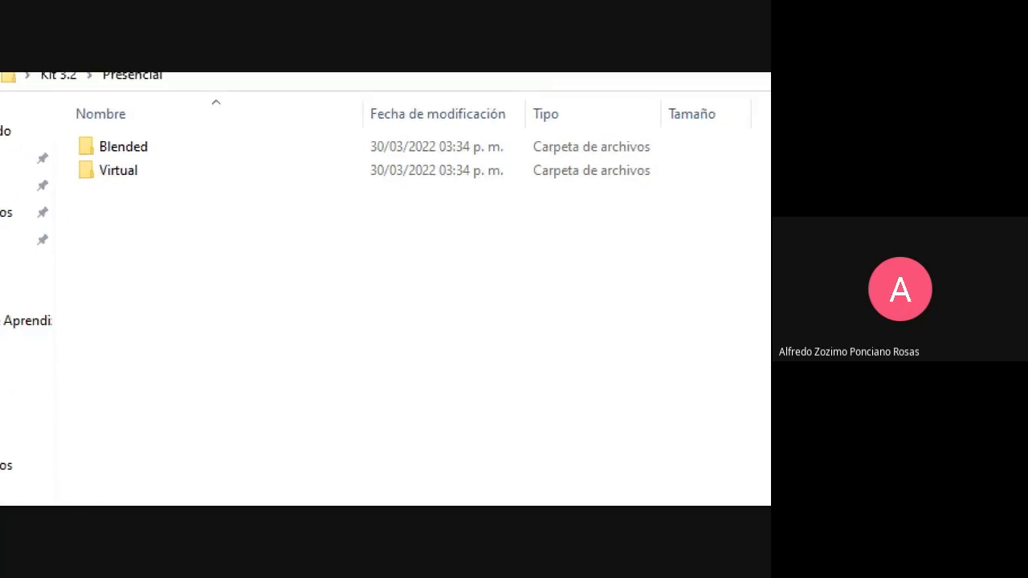
pyautogui.doubleClick(125, 146)
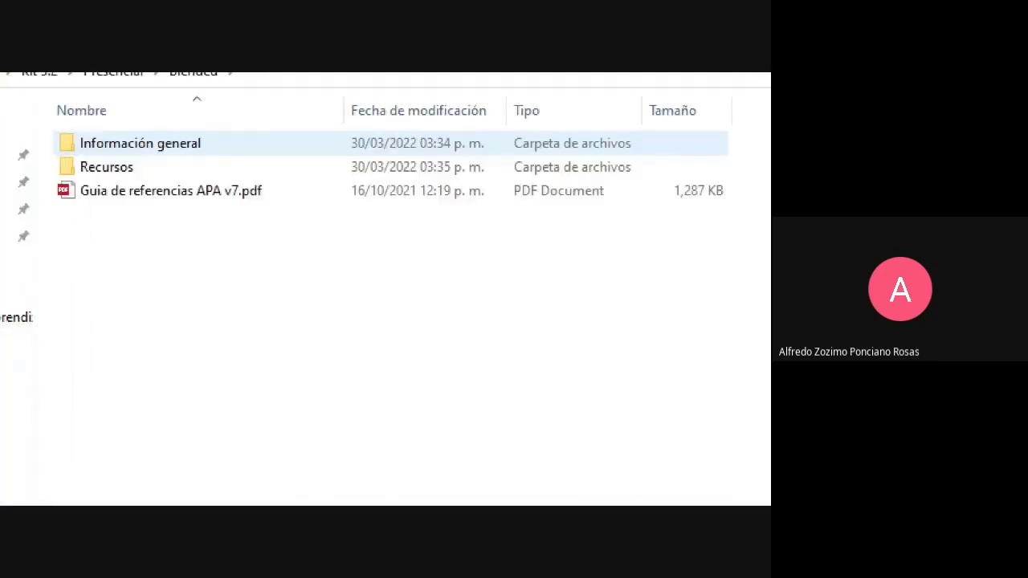
pyautogui.doubleClick(104, 145)
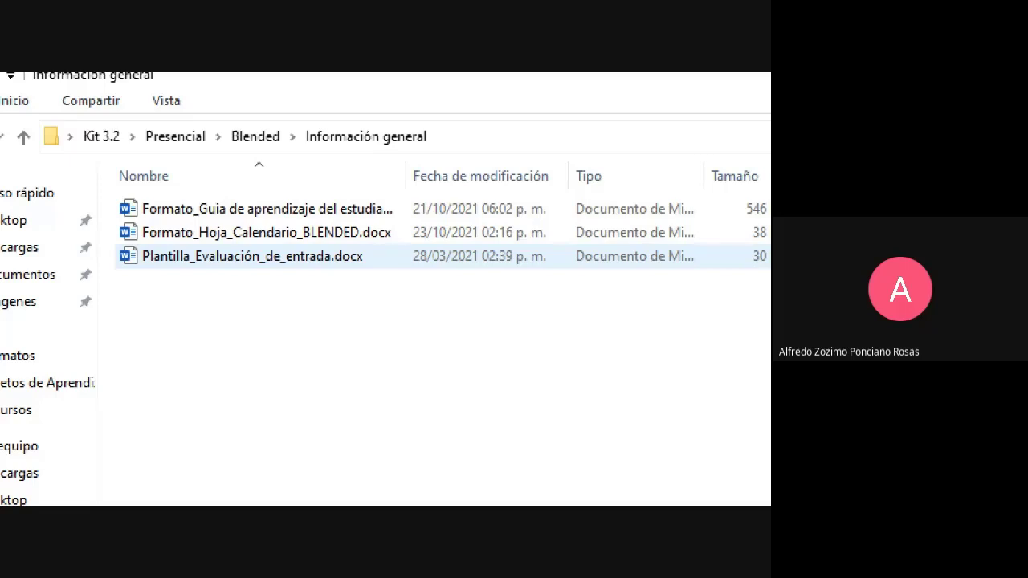
# Step: Copy the Formato_Guia de aprendizaje del estudiante-Blended.docx template from the Información general folder to the desktop
pyautogui.click(264, 208)
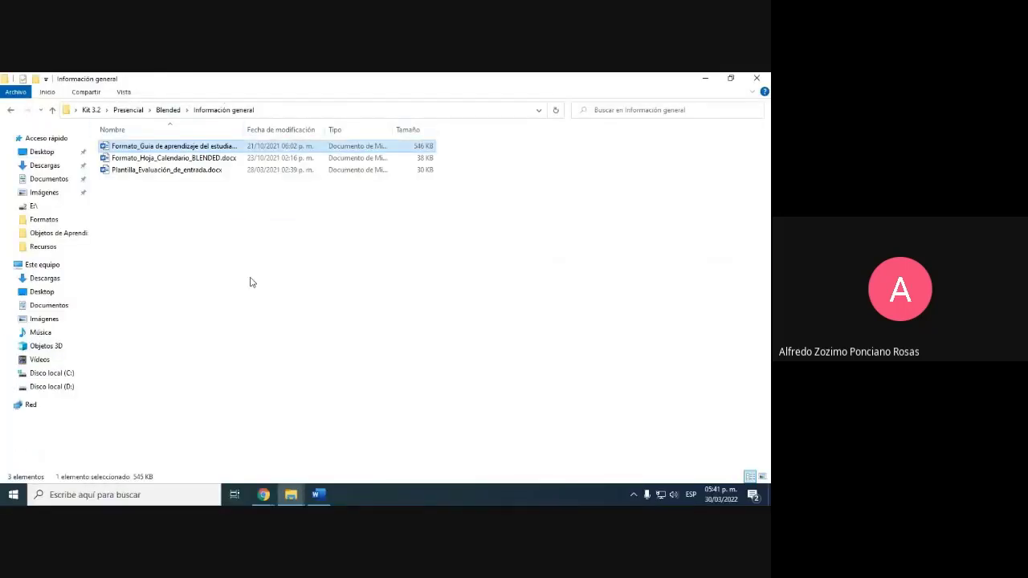
pyautogui.press('super+d')
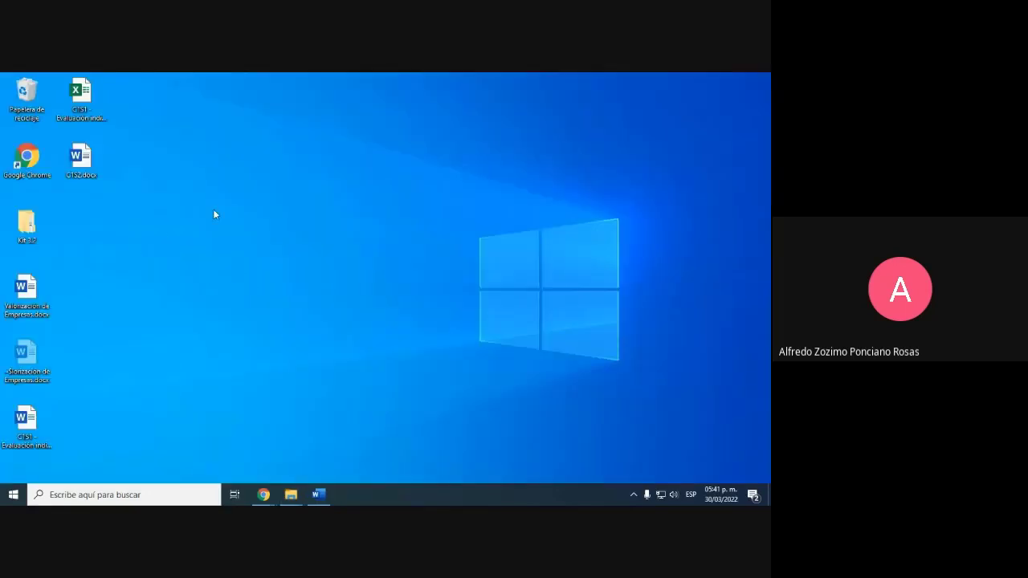
pyautogui.hotkey('ctrl', 'v')
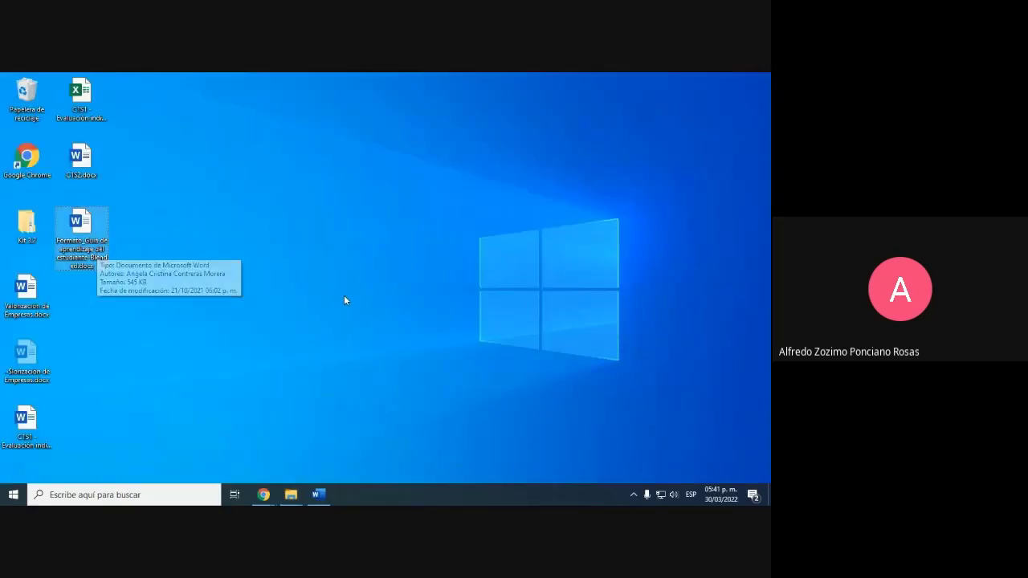
# Step: Remove the "Formato_" prefix from the desktop copy's name, renaming it Guia de aprendizaje del estudiante-Blended.docx
pyautogui.press('F2')
pyautogui.press('Right')
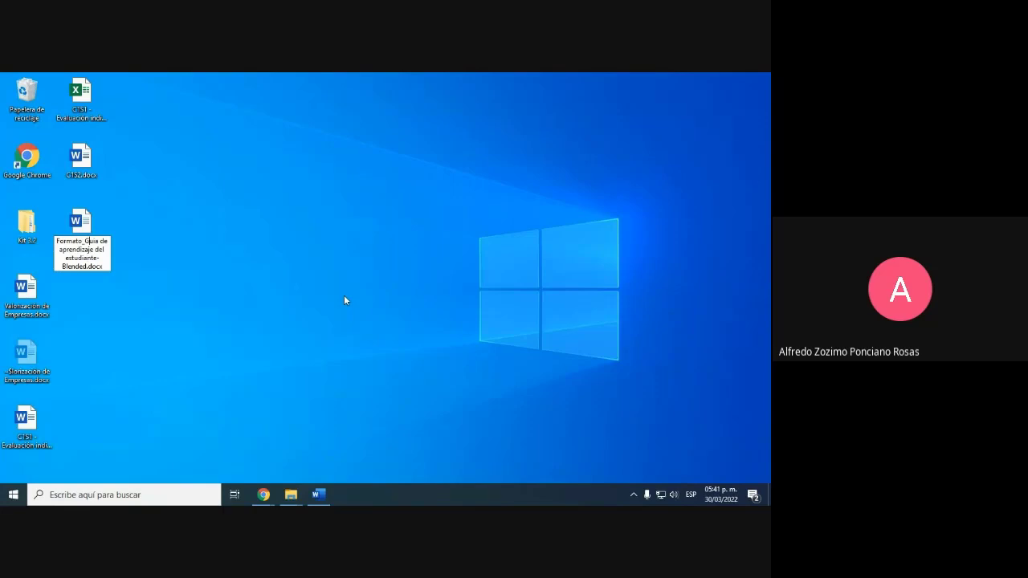
pyautogui.press('BackSpace')
pyautogui.press('BackSpace')
pyautogui.press('BackSpace')
pyautogui.press('BackSpace')
pyautogui.press('BackSpace')
pyautogui.press('BackSpace')
pyautogui.press('BackSpace')
pyautogui.press('BackSpace')
pyautogui.press('Return')
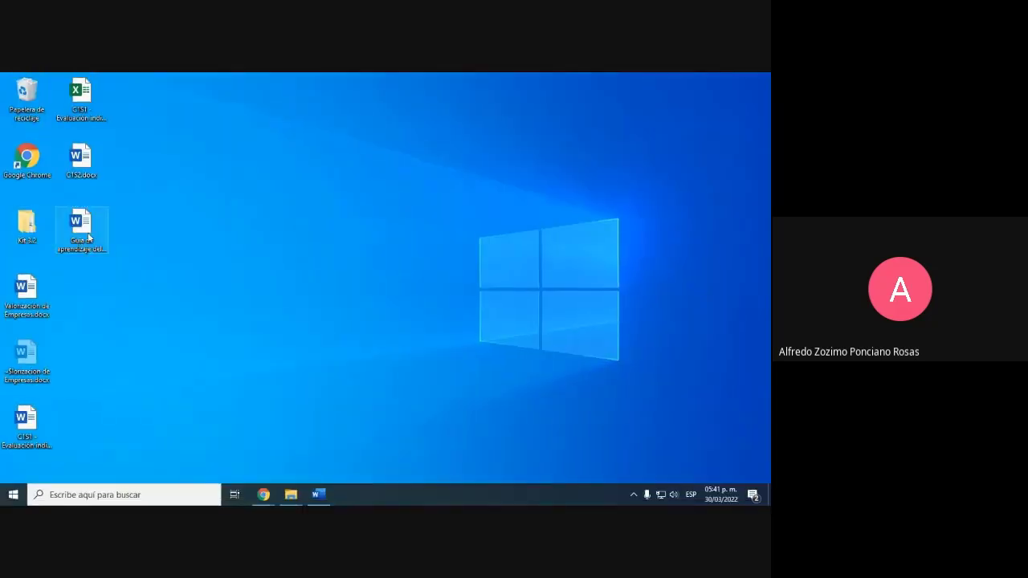
# Step: Open Guia de aprendizaje del estudiante-Blended.docx with editing enabled, close Valorización de Empresas.docx, and return to the guide's cover title
pyautogui.doubleClick(164, 193)
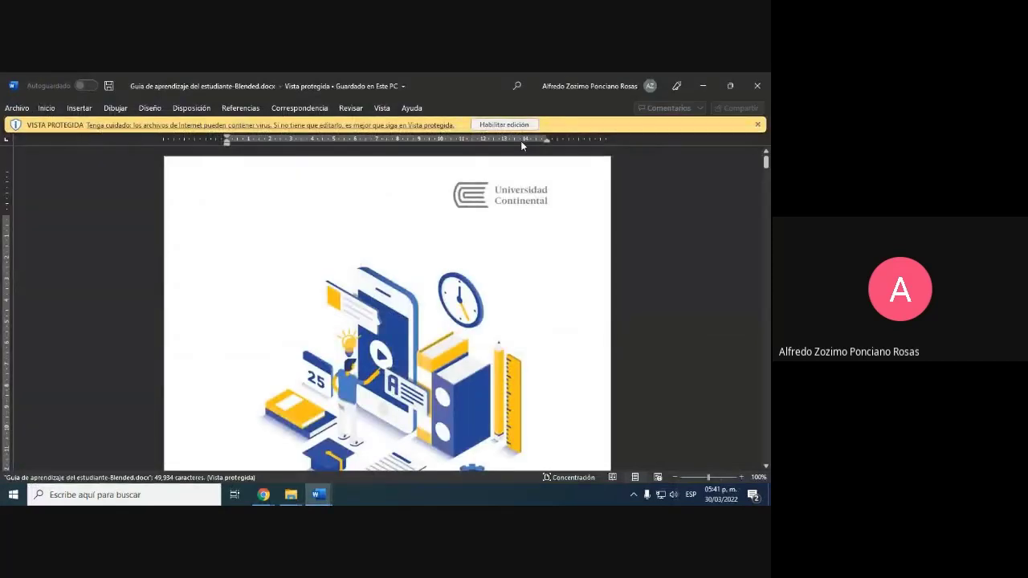
pyautogui.click(511, 126)
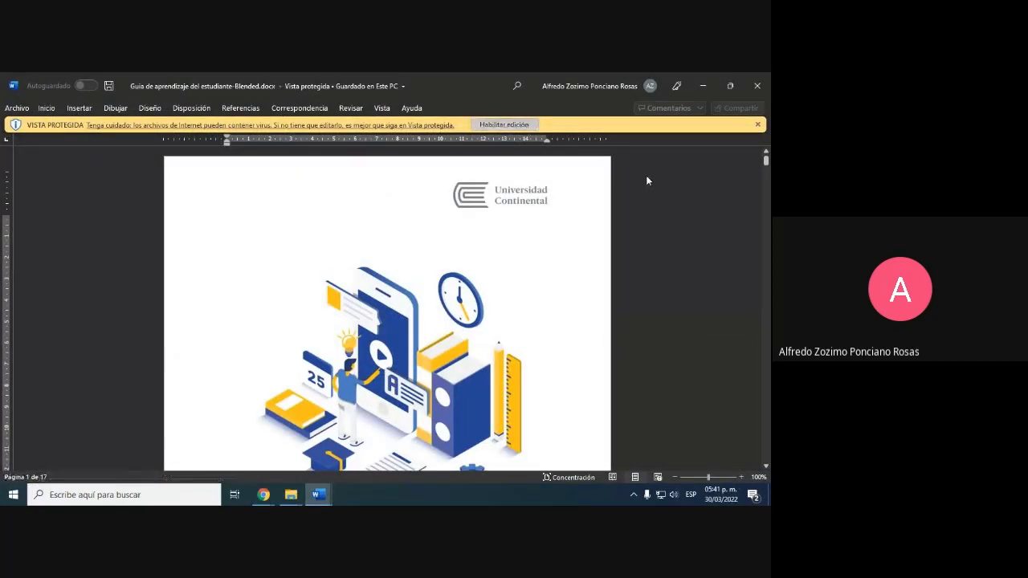
pyautogui.click(702, 86)
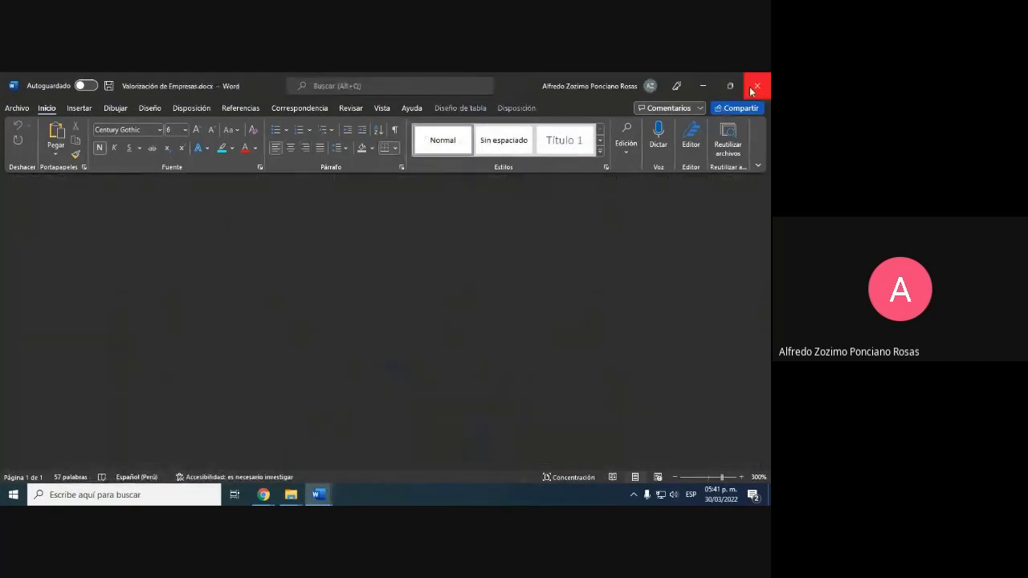
pyautogui.click(753, 88)
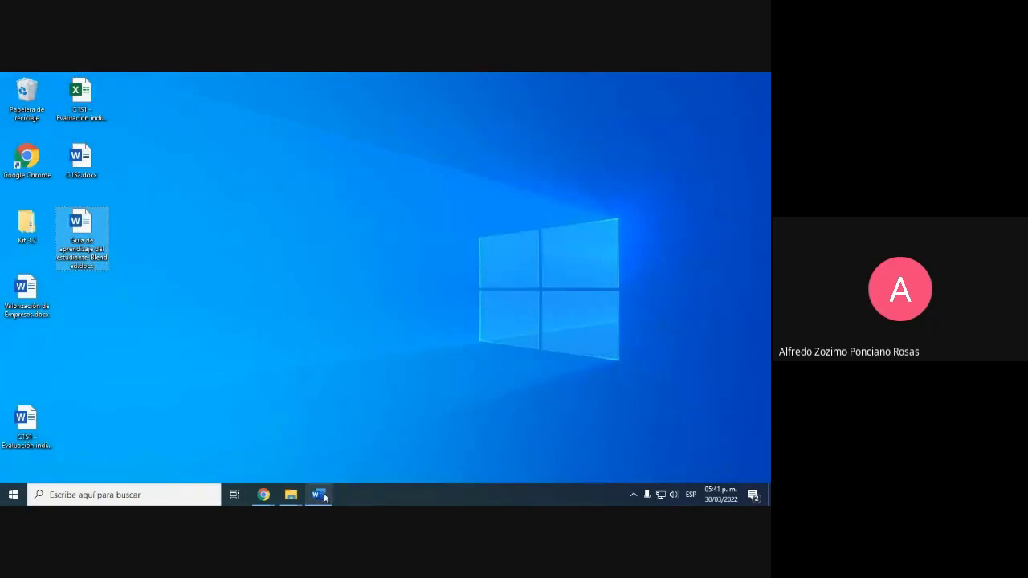
pyautogui.click(319, 494)
pyautogui.scroll(-5, 428, 280)
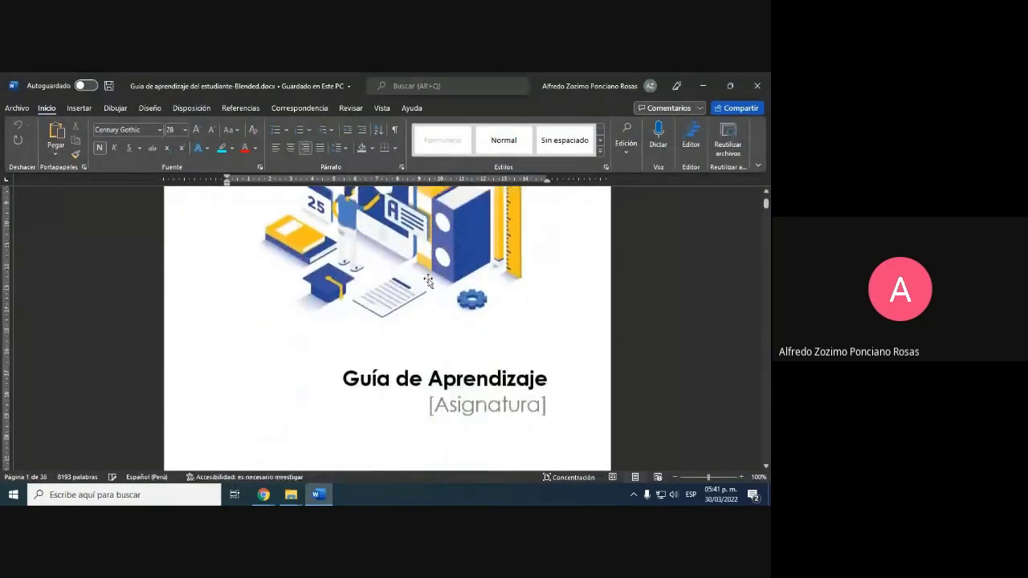
pyautogui.keyDown('ctrl'); pyautogui.scroll(2, 652, 366); pyautogui.keyUp('ctrl')
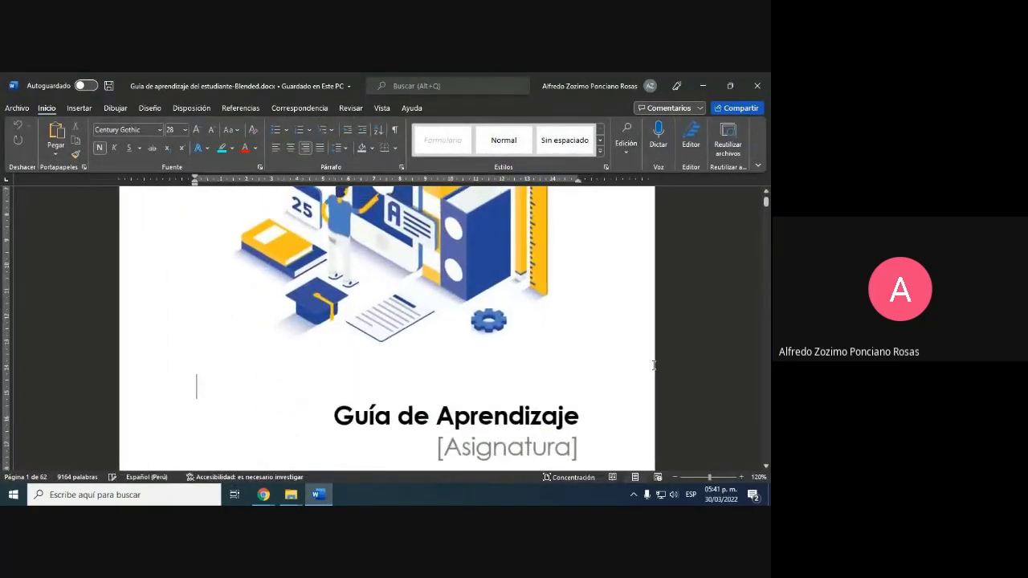
pyautogui.scroll(-1, 653, 365)
pyautogui.keyDown('ctrl'); pyautogui.scroll(1, 653, 366); pyautogui.keyUp('ctrl')
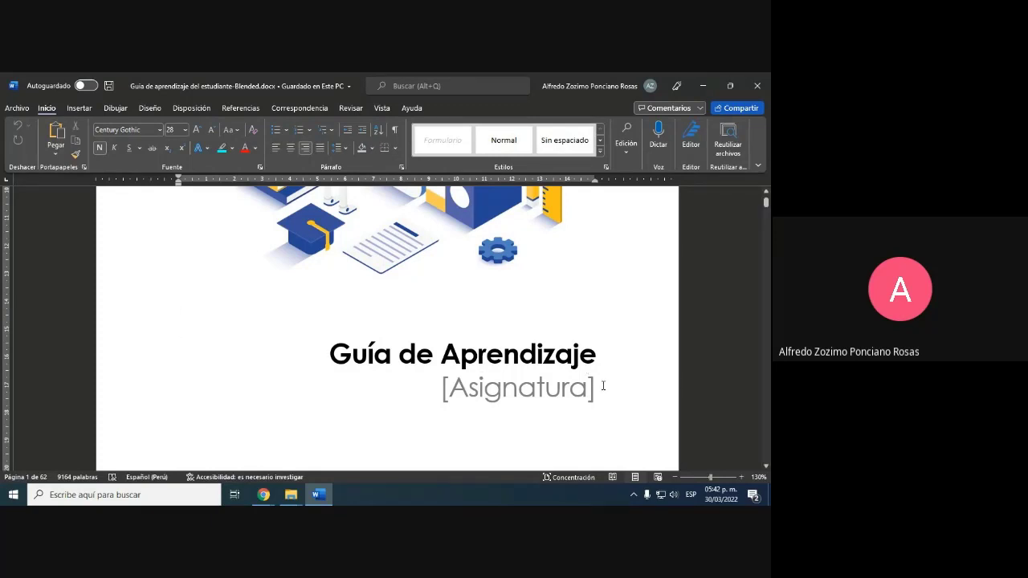
pyautogui.scroll(-1, 603, 386)
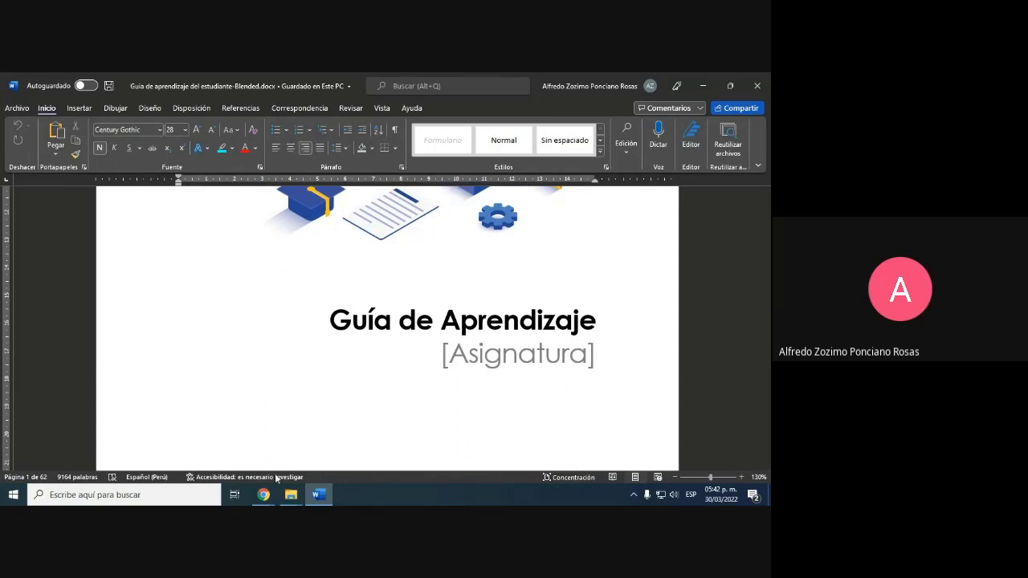
# Step: Switch to File Explorer and retrace the guide template's path from Kit 3.2 through Presencial and Blended to Información general
pyautogui.moveTo(264, 497)
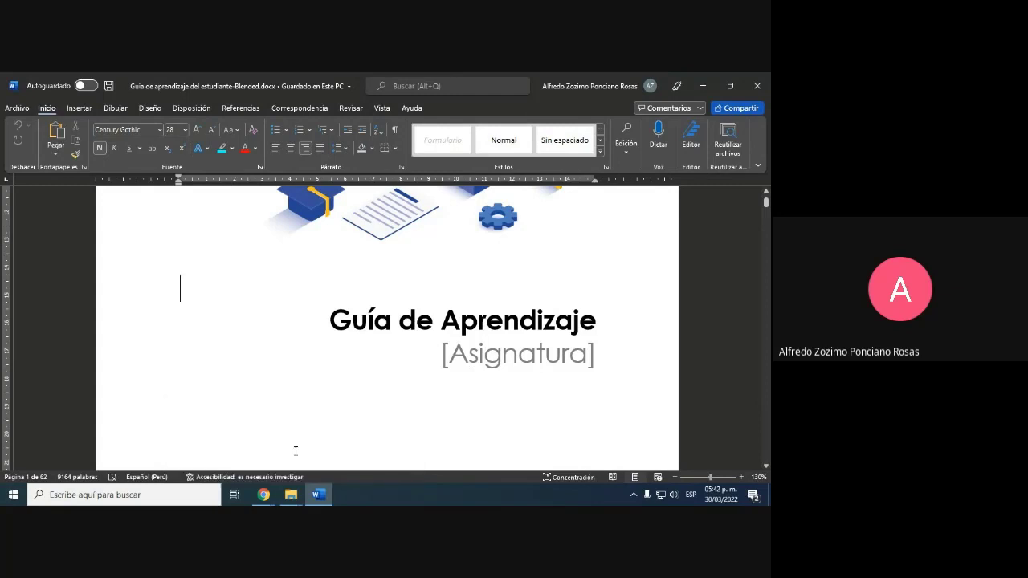
pyautogui.click(266, 460)
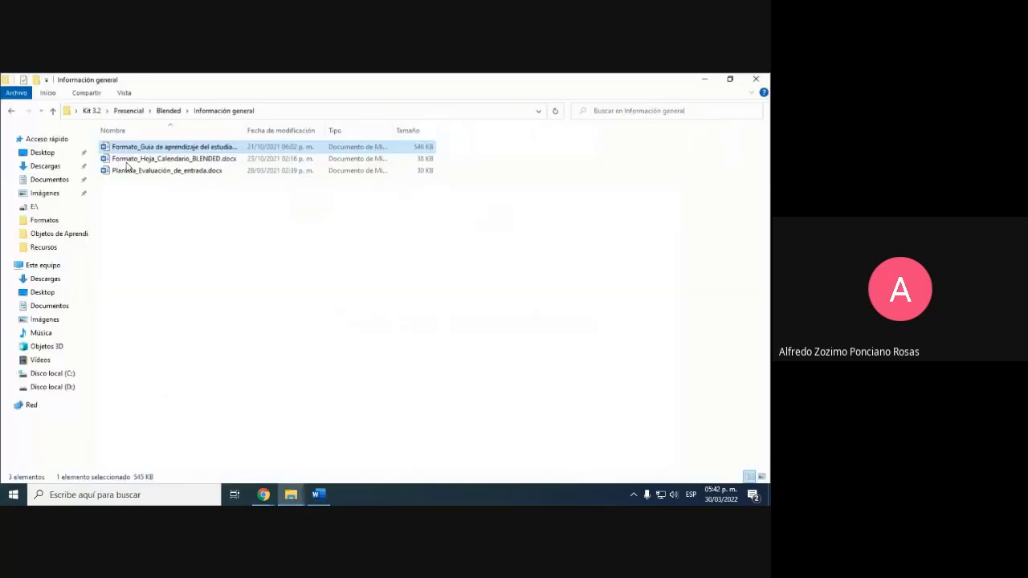
pyautogui.click(52, 111)
pyautogui.click(52, 111)
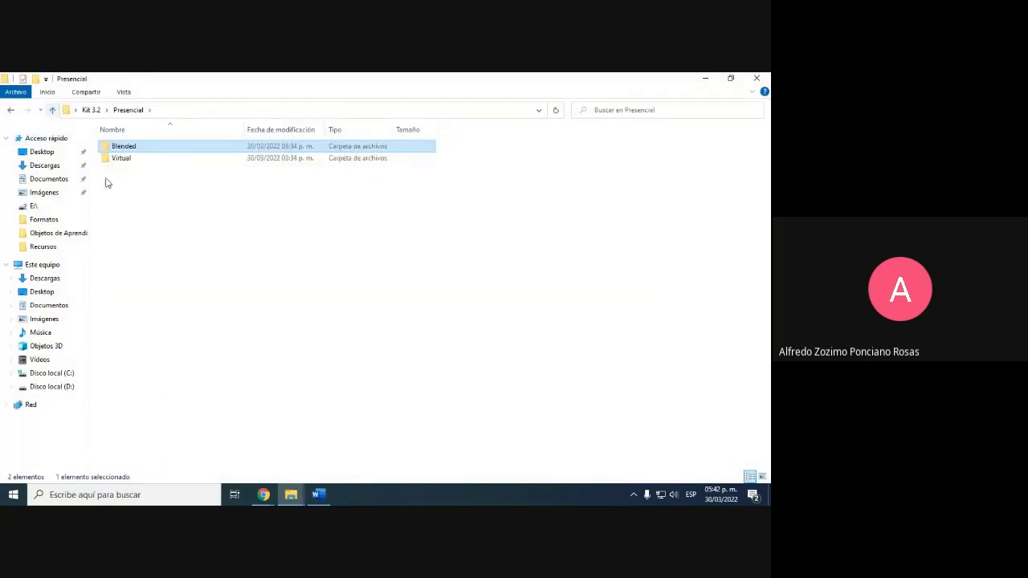
pyautogui.click(95, 110)
pyautogui.doubleClick(147, 170)
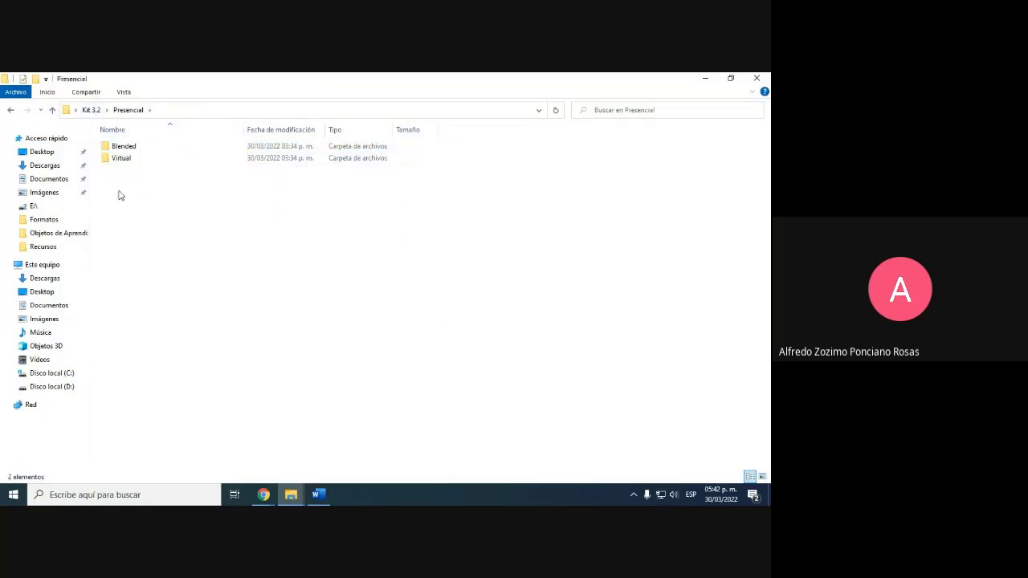
pyautogui.doubleClick(133, 148)
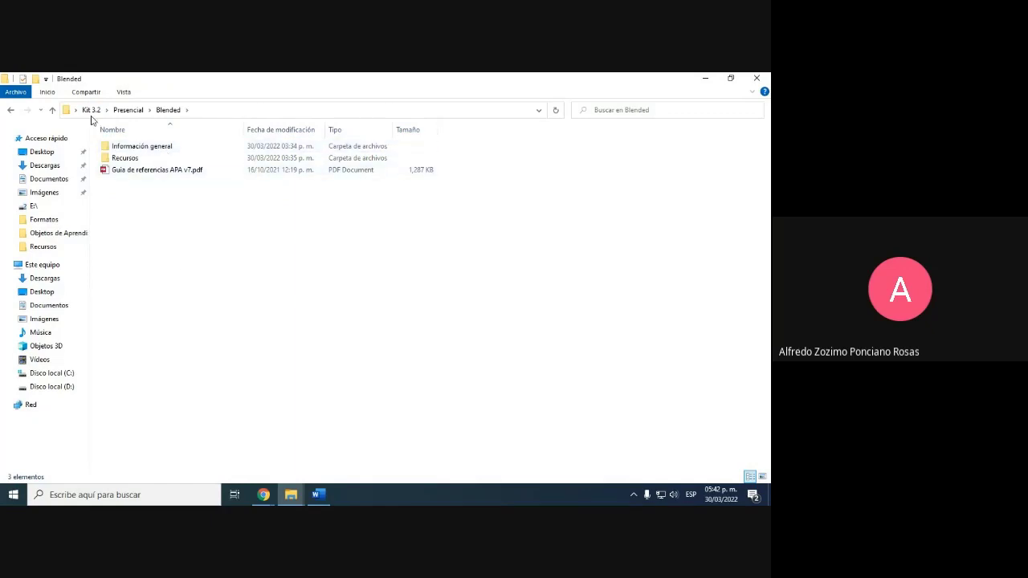
pyautogui.click(92, 111)
pyautogui.doubleClick(147, 170)
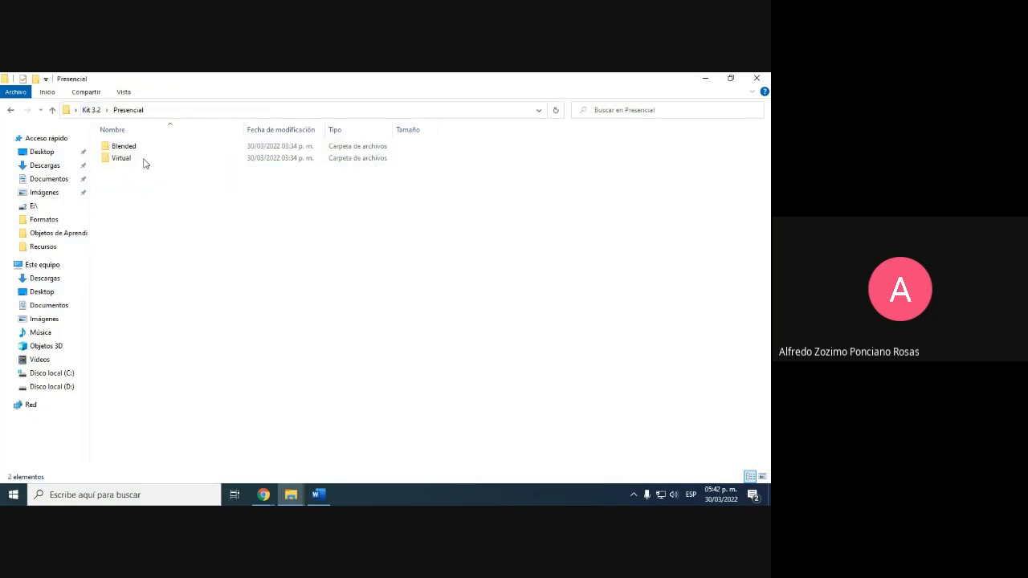
pyautogui.doubleClick(142, 149)
pyautogui.click(143, 149)
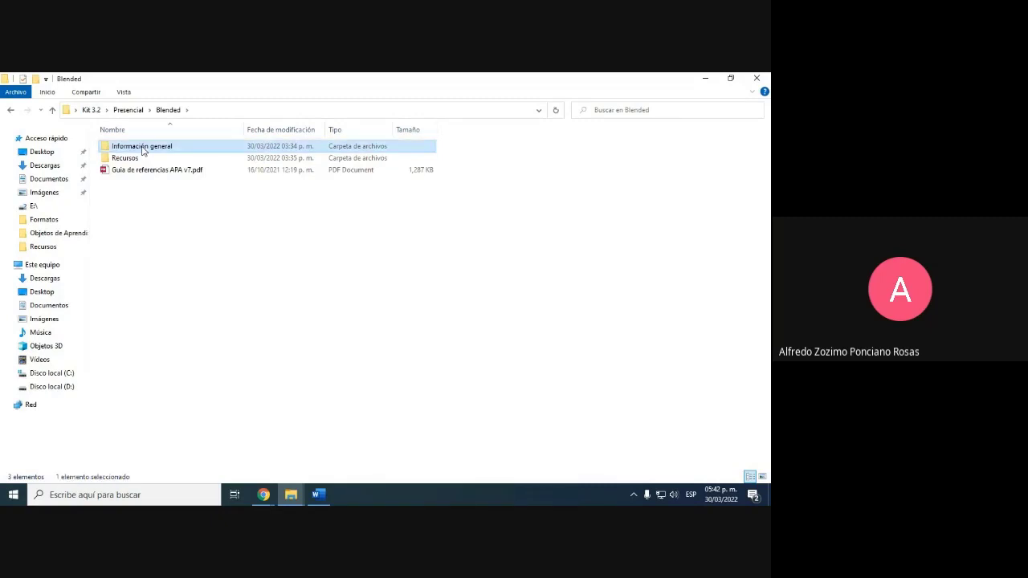
pyautogui.doubleClick(142, 149)
pyautogui.click(162, 151)
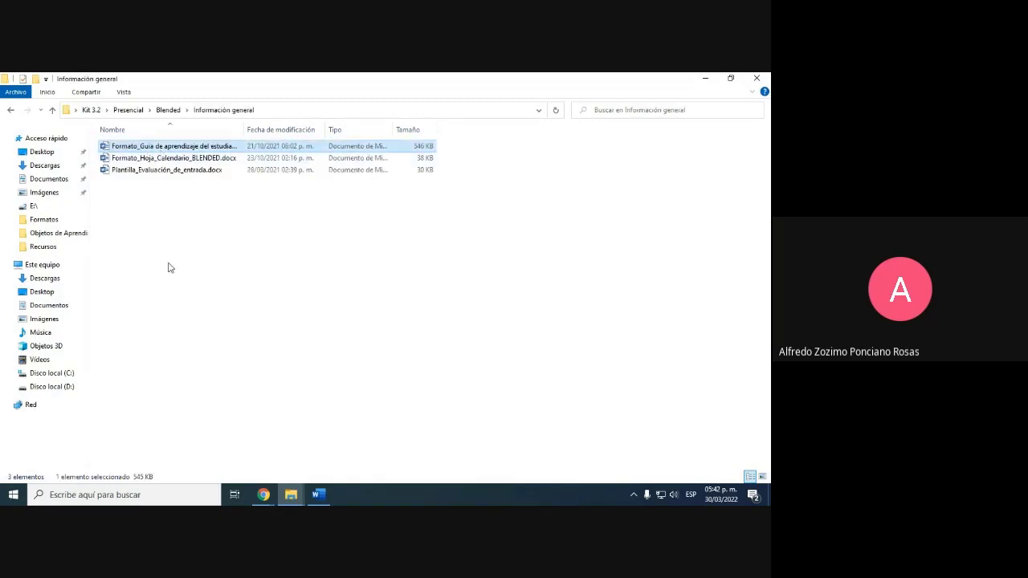
pyautogui.click(705, 79)
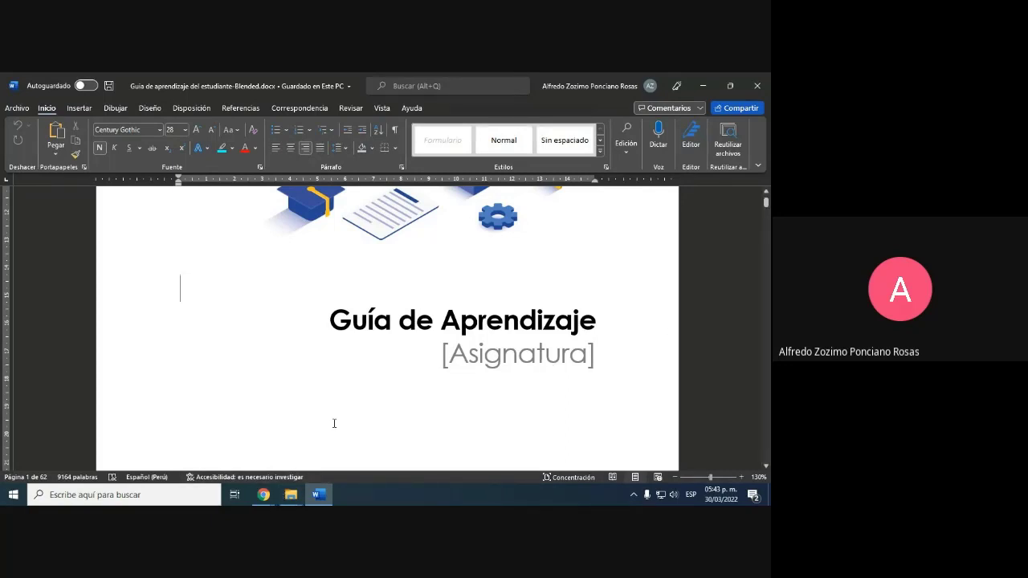
# Step: Switch to Chrome and copy the course name "Valorización de Empresas" from the title of the Sílabo Valorización de Empresas.pdf
pyautogui.scroll(-1, 335, 422)
pyautogui.moveTo(271, 495)
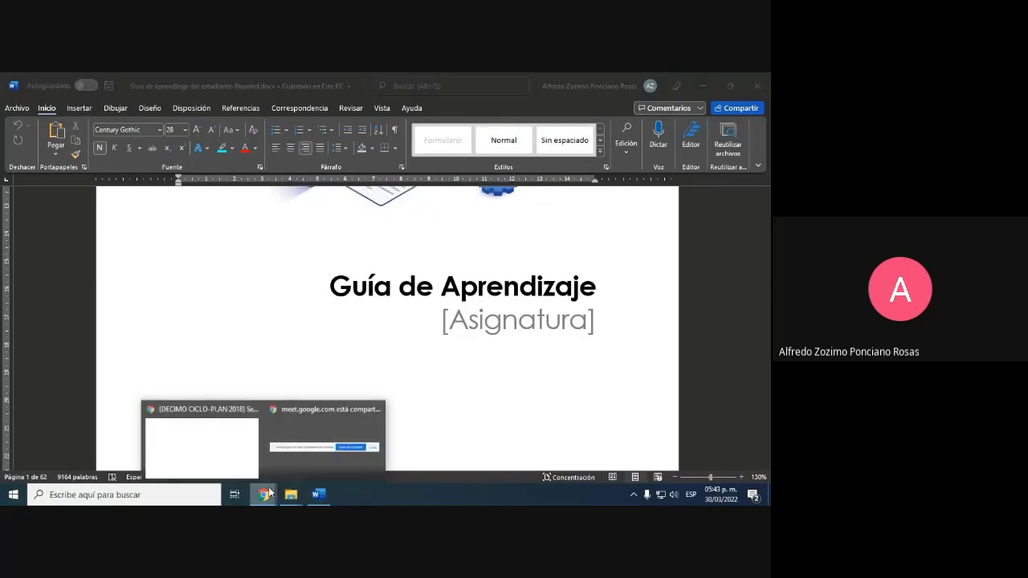
pyautogui.click(220, 442)
pyautogui.click(205, 81)
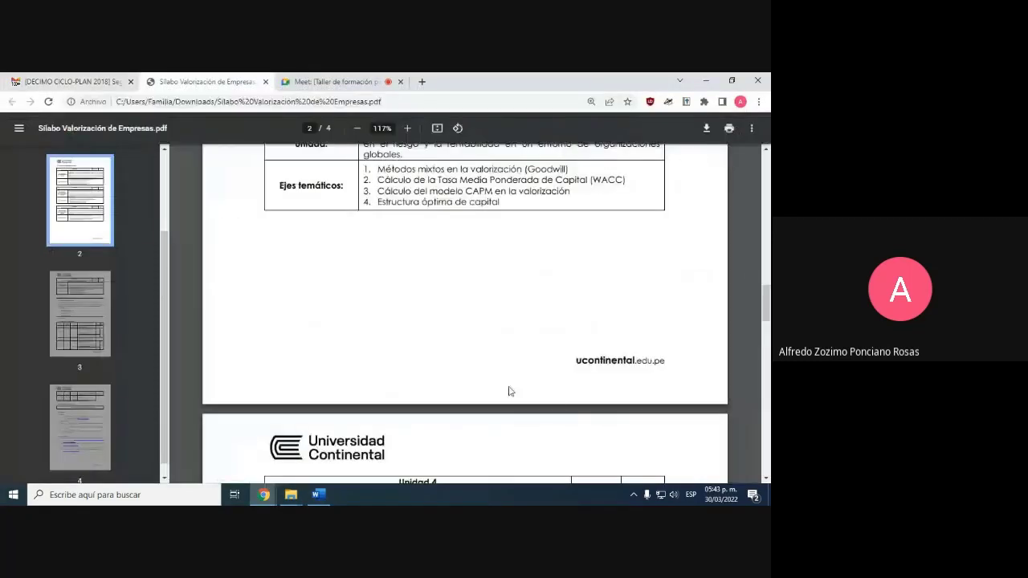
pyautogui.scroll(10, 508, 390)
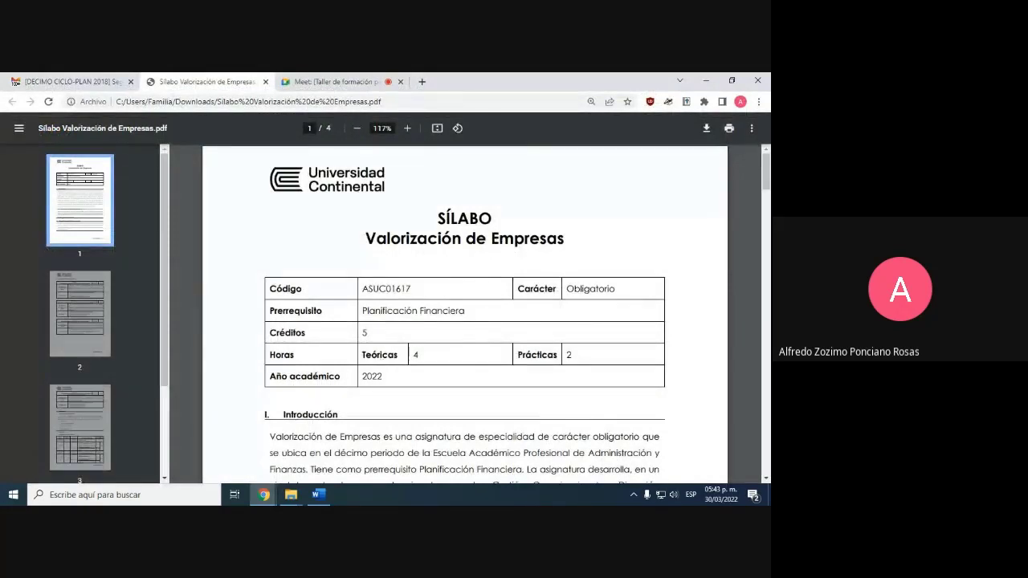
pyautogui.moveTo(368, 239); pyautogui.dragTo(581, 243)
pyautogui.press('super+c')
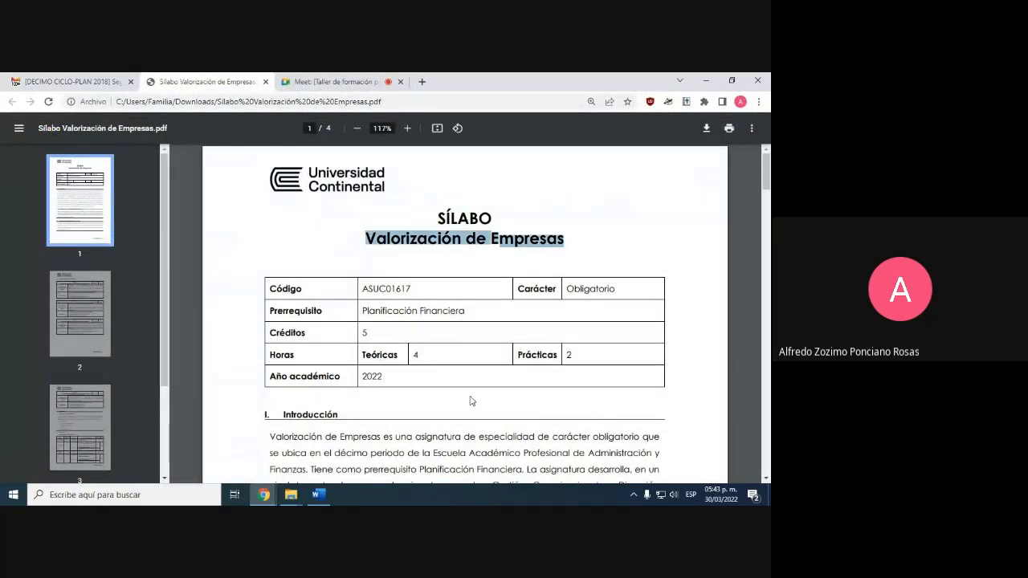
# Step: Replace the [Asignatura] placeholder on the Word guide's cover with the copied course name, pasted as text only
pyautogui.click(319, 494)
pyautogui.moveTo(441, 339); pyautogui.dragTo(612, 324)
pyautogui.rightClick(593, 326)
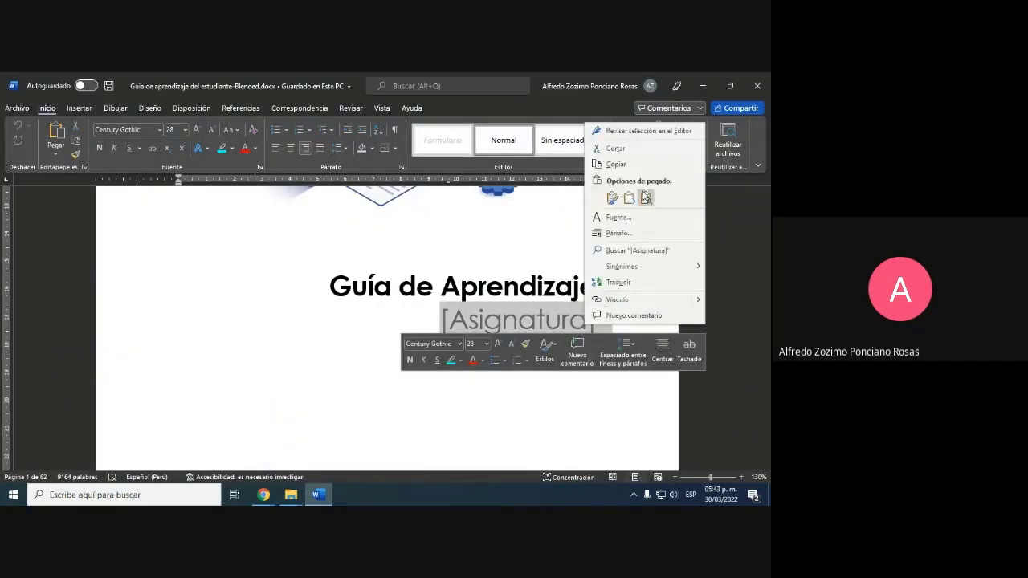
pyautogui.click(646, 197)
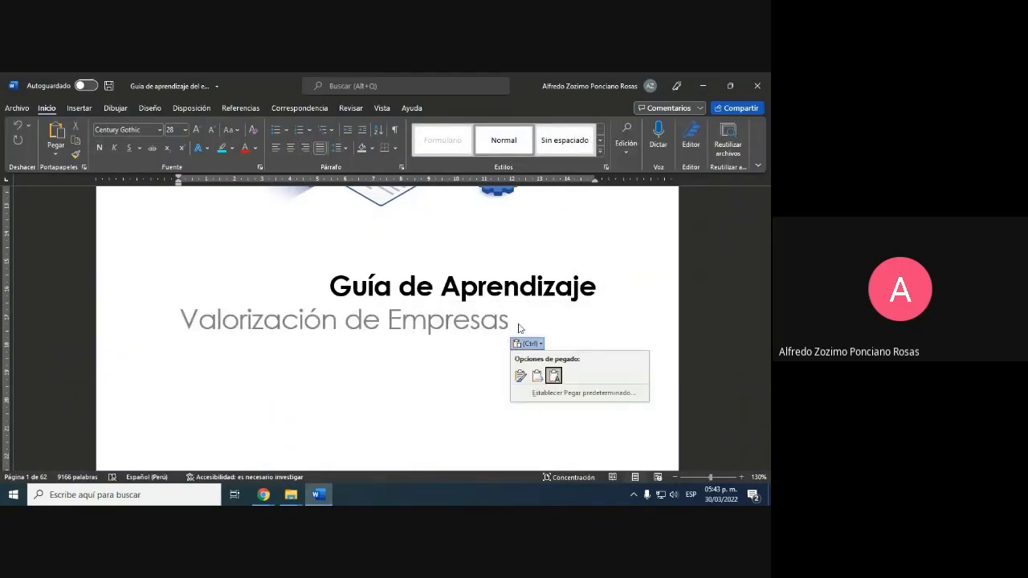
# Step: Right-align the course name under the "Guía de Aprendizaje" title on the cover and save the guide
pyautogui.click(176, 312)
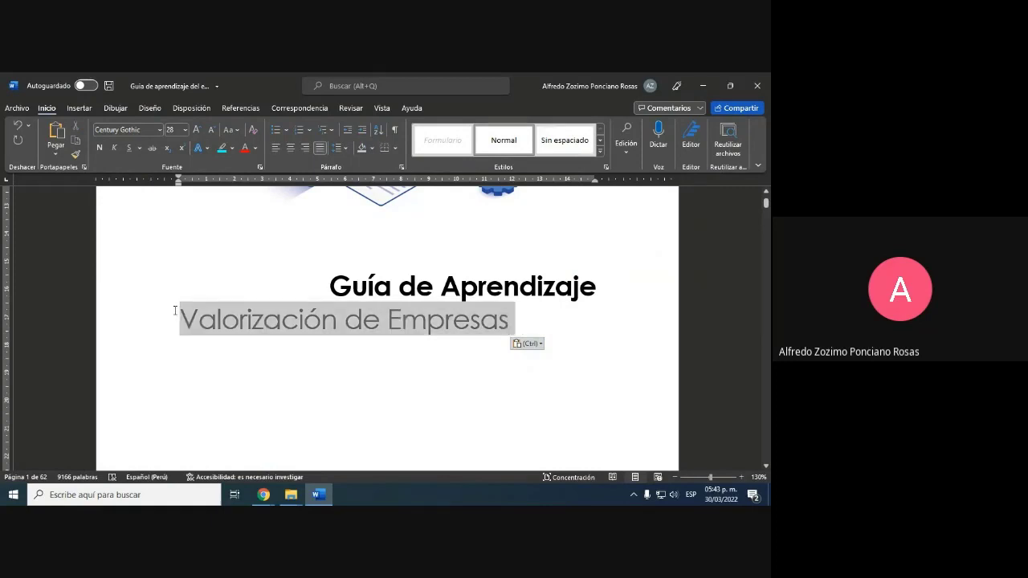
pyautogui.click(304, 149)
pyautogui.click(514, 400)
pyautogui.scroll(1, 514, 400)
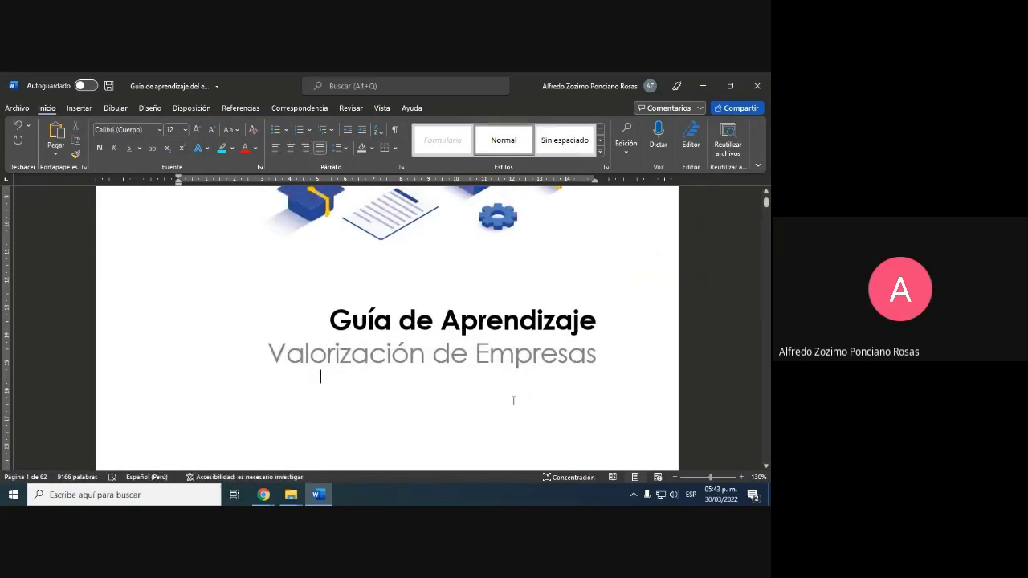
pyautogui.scroll(-5, 514, 399)
pyautogui.click(111, 86)
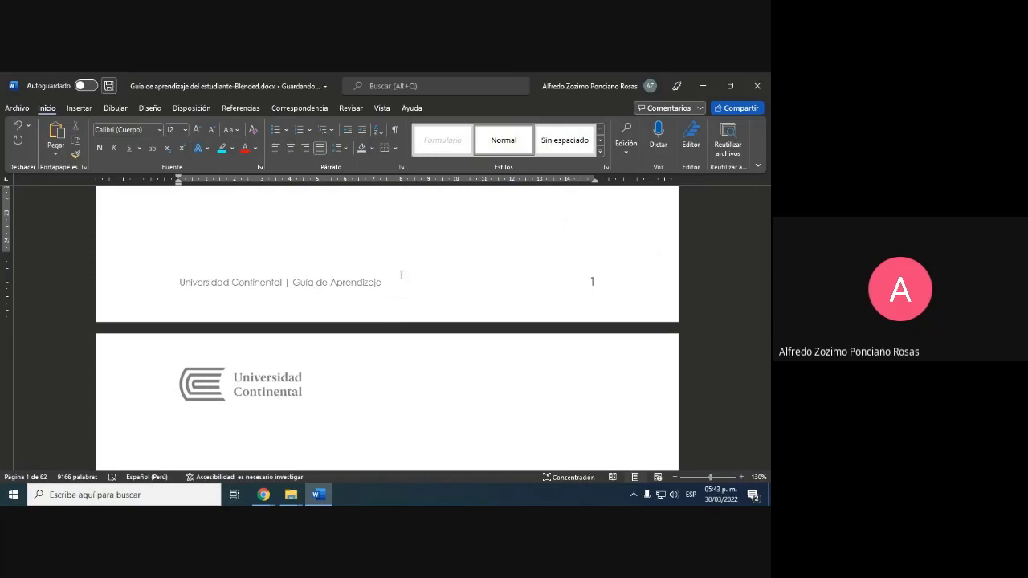
# Step: Review the guide's Contenido table, from the presentation sections through the weekly development entries of each unit
pyautogui.scroll(-4, 404, 308)
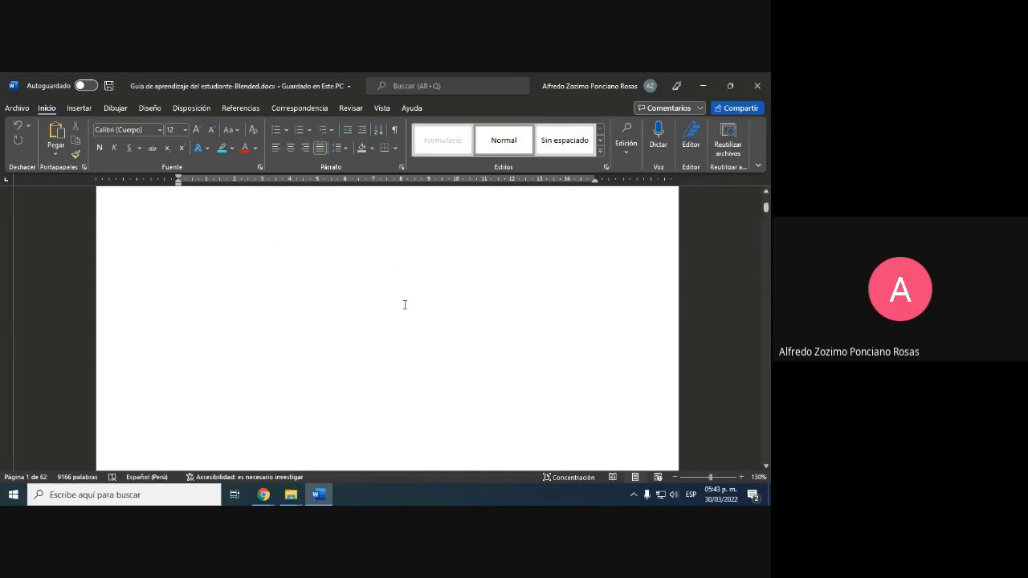
pyautogui.scroll(-6, 405, 304)
pyautogui.scroll(-10, 405, 304)
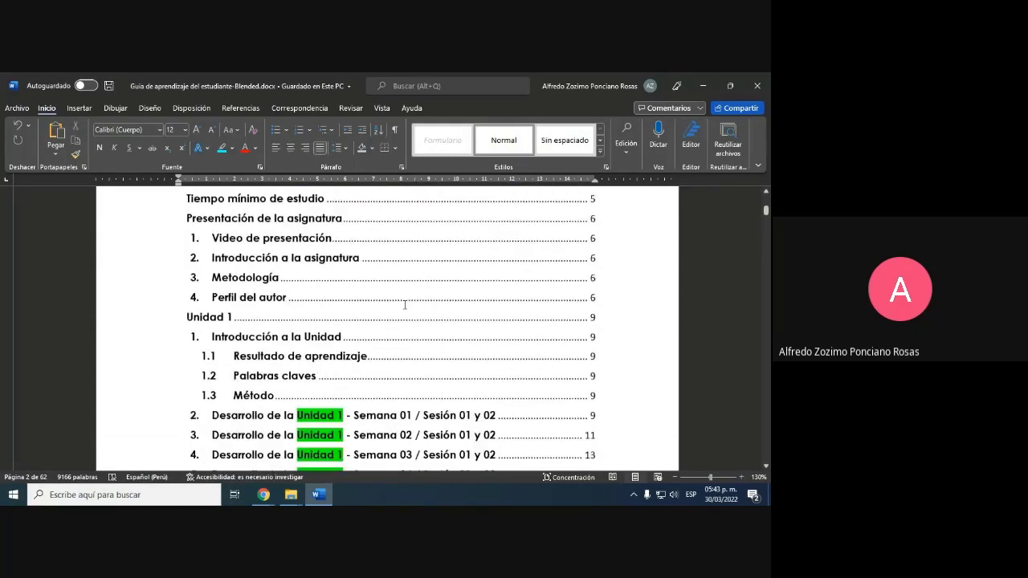
pyautogui.scroll(-10, 404, 304)
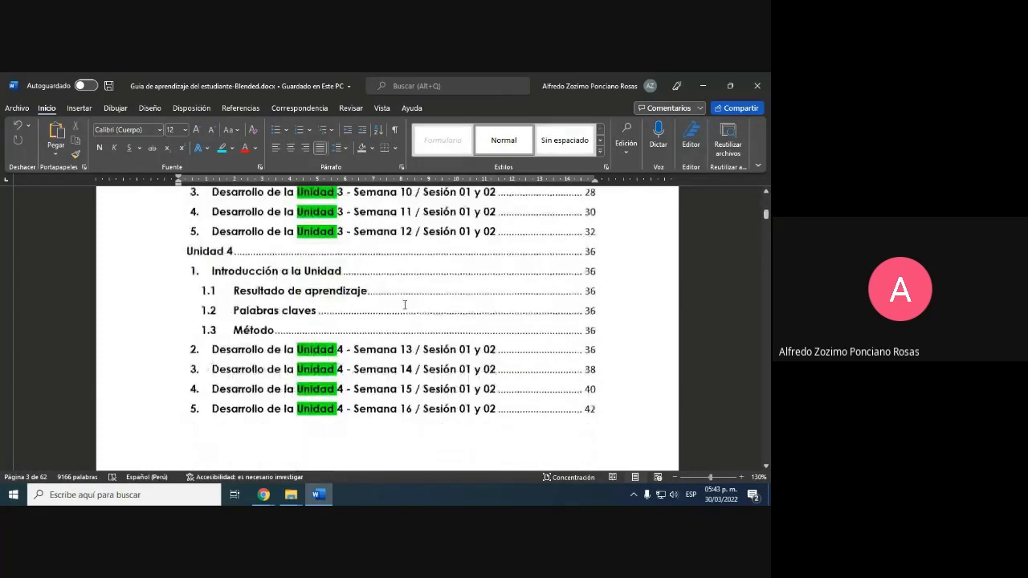
pyautogui.scroll(10, 405, 304)
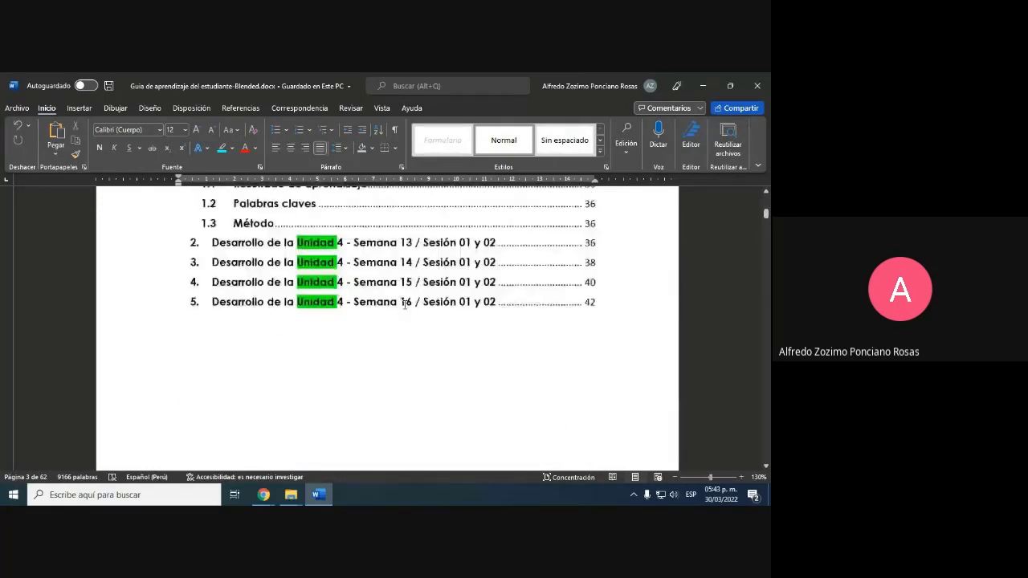
pyautogui.scroll(5, 405, 305)
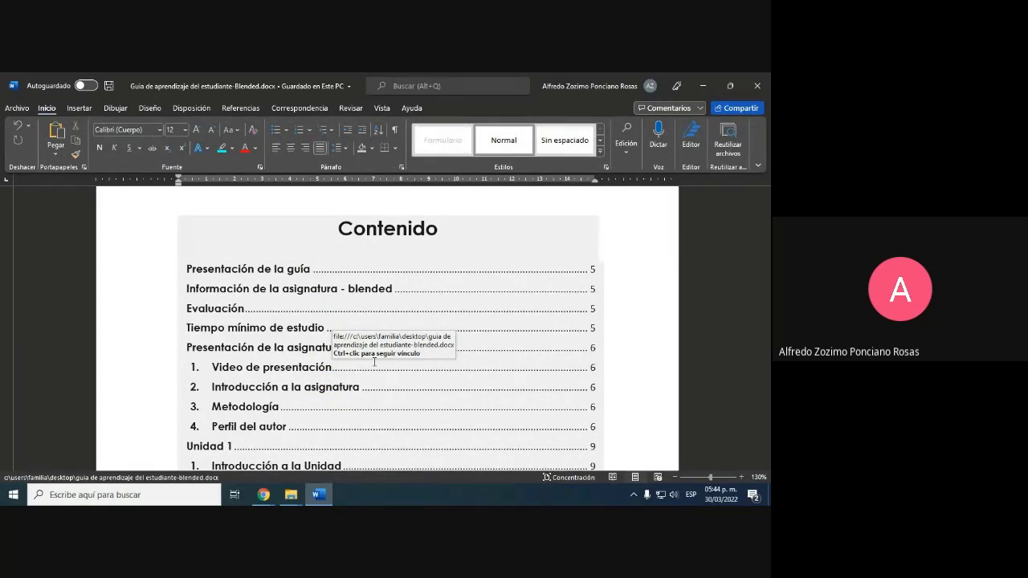
pyautogui.scroll(-3, 374, 362)
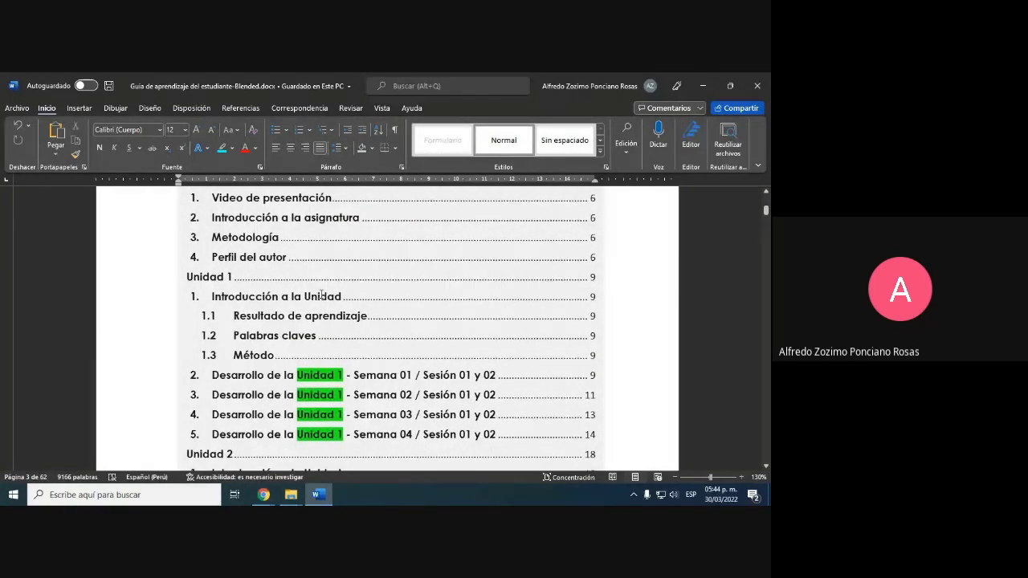
pyautogui.scroll(-3, 320, 297)
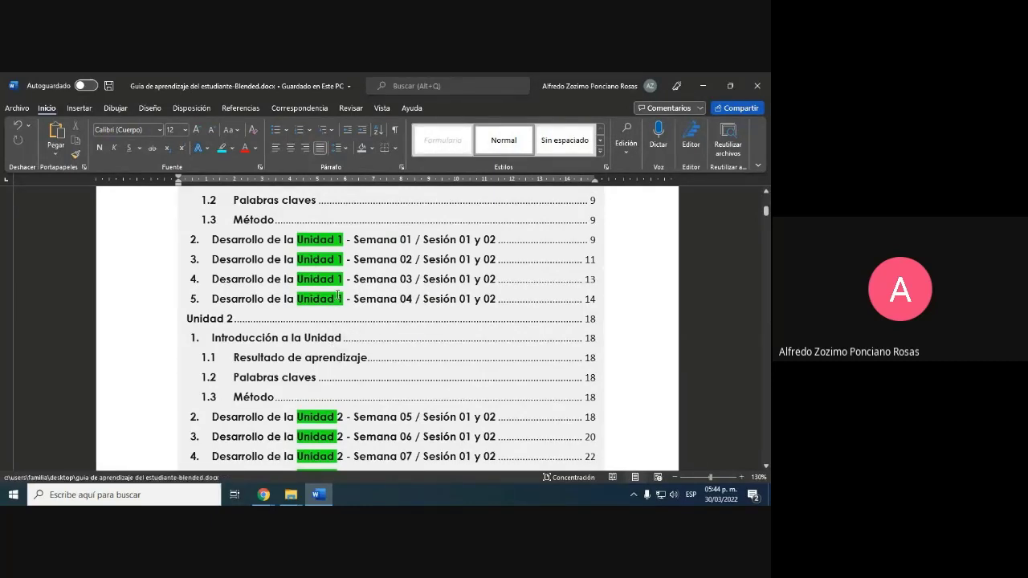
pyautogui.scroll(-3, 321, 293)
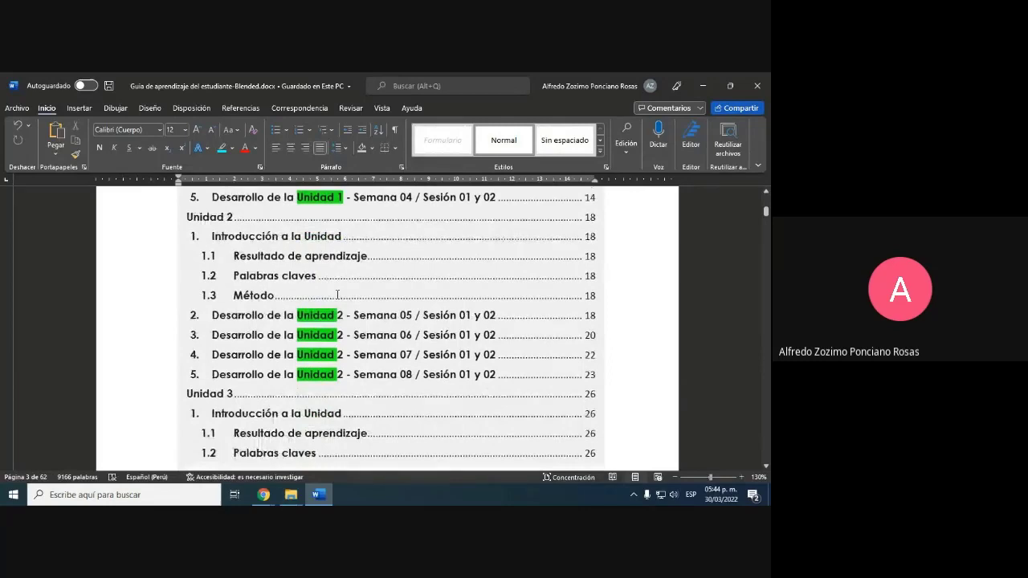
pyautogui.scroll(-5, 338, 294)
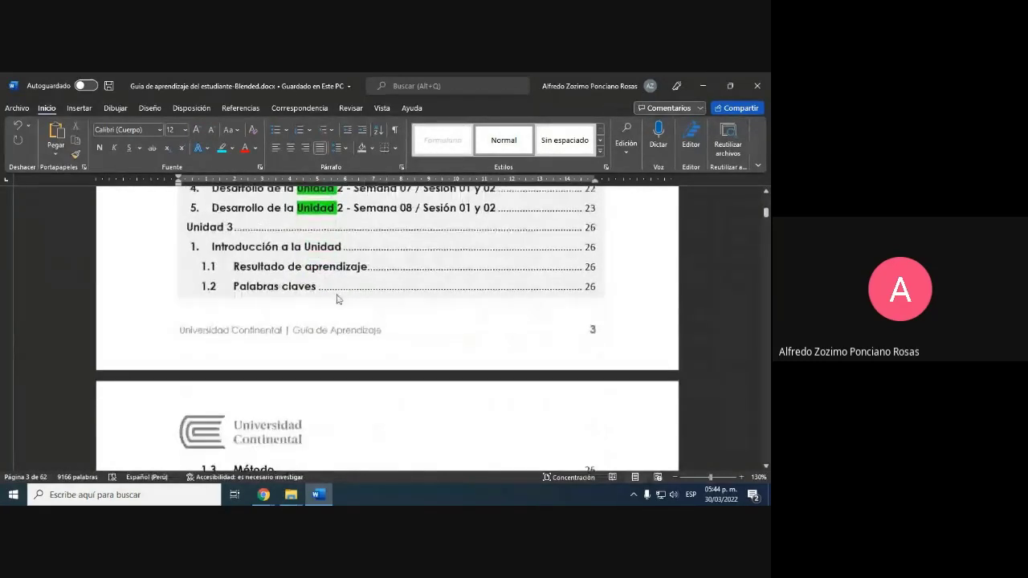
# Step: Examine the Contenido entries for Unidad 3 and Unidad 4, the Presentación de la guía and the Información de la asignatura table
pyautogui.scroll(-5, 337, 297)
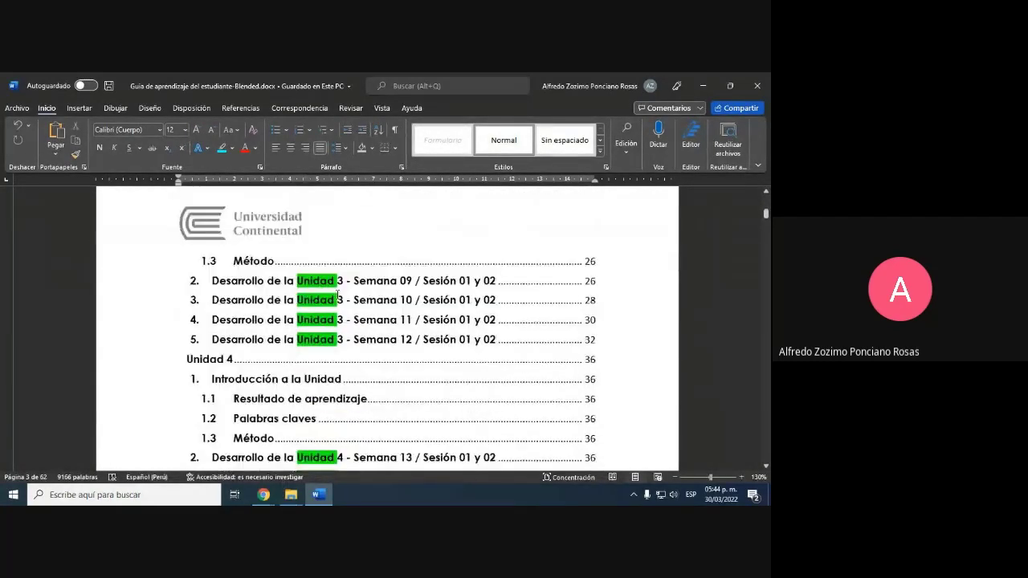
pyautogui.scroll(-2, 338, 295)
pyautogui.scroll(-3, 338, 294)
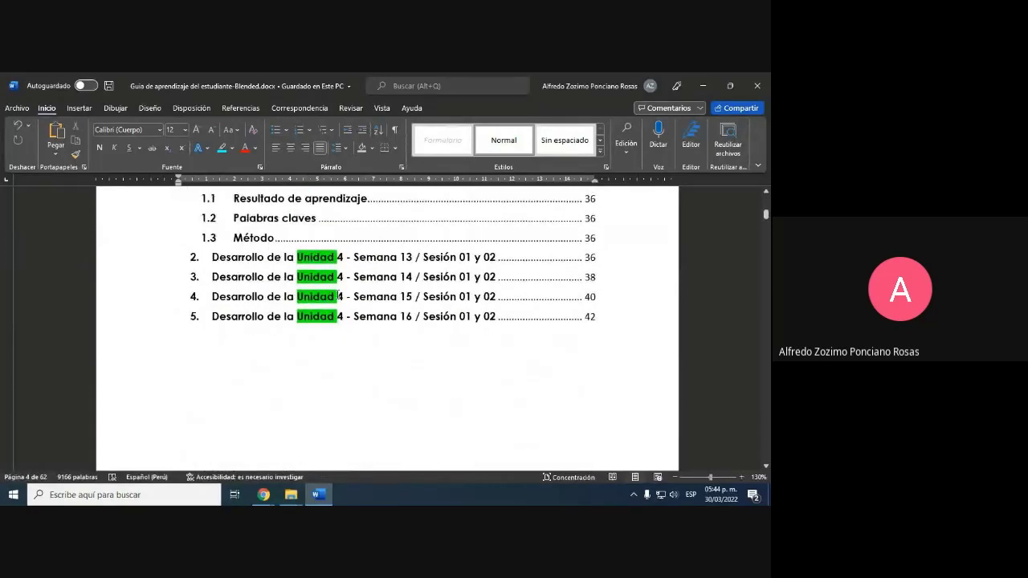
pyautogui.scroll(4, 333, 321)
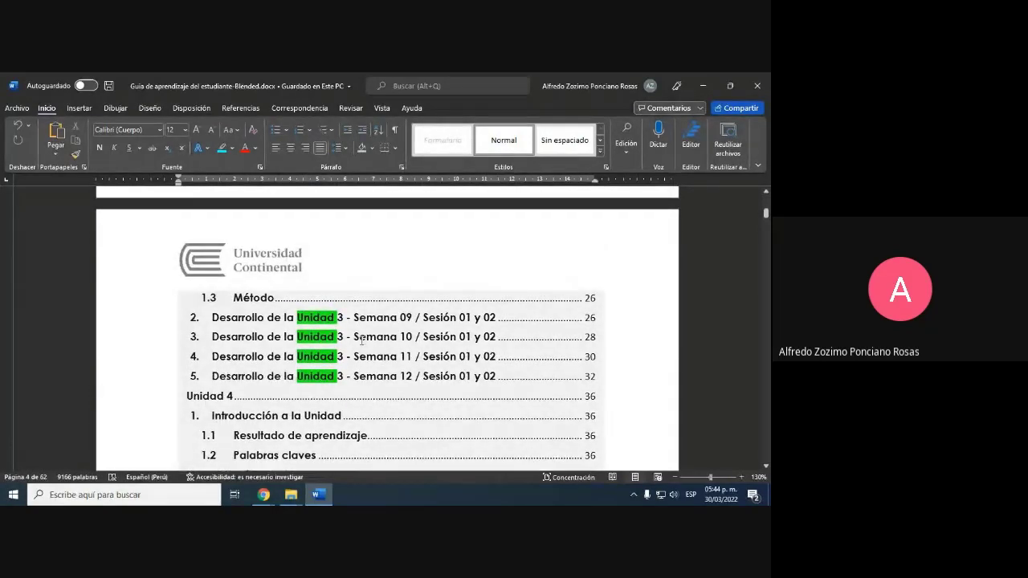
pyautogui.scroll(-4, 362, 342)
pyautogui.scroll(-12, 362, 341)
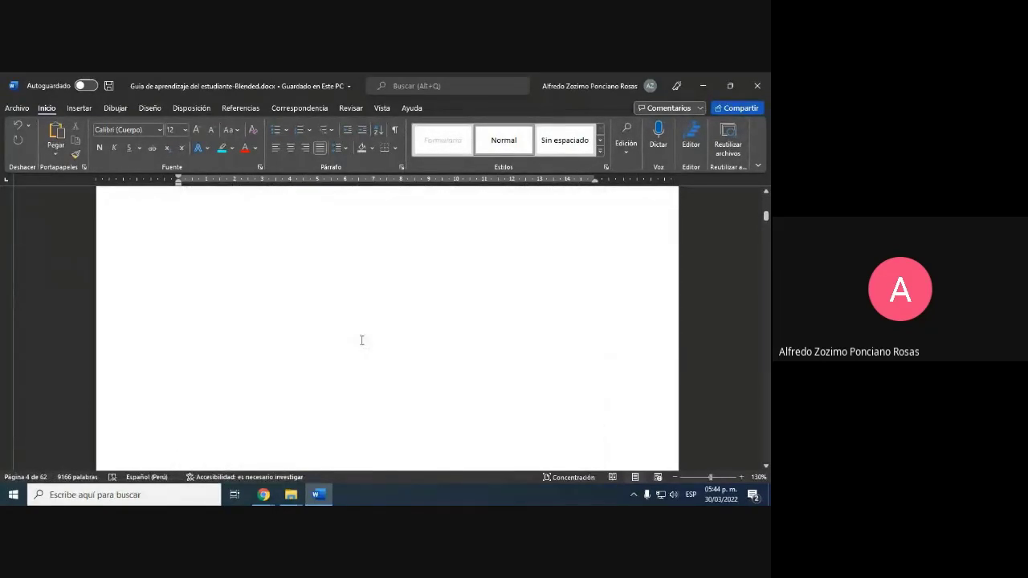
pyautogui.scroll(2, 362, 341)
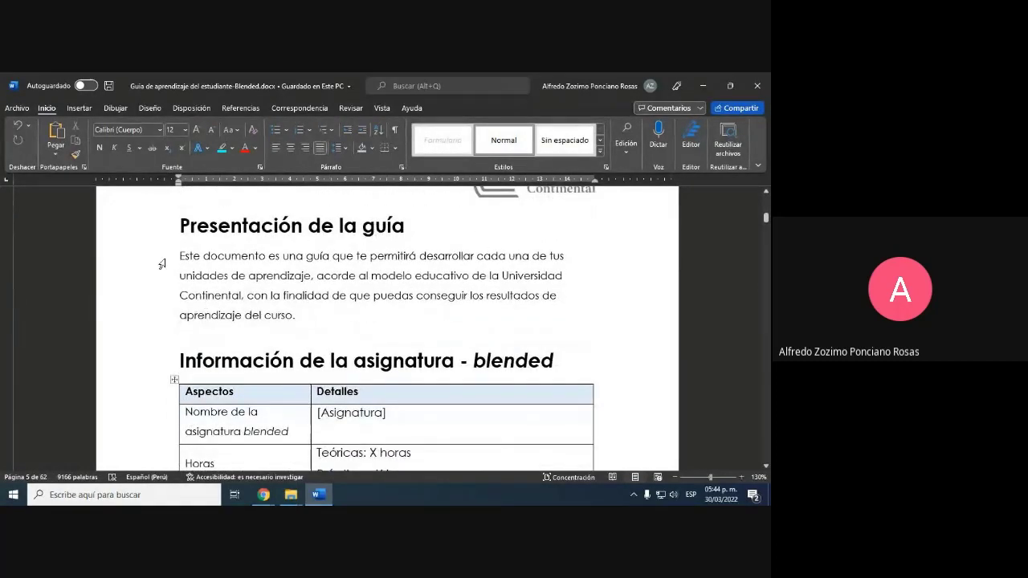
pyautogui.scroll(-2, 333, 342)
pyautogui.scroll(-2, 332, 342)
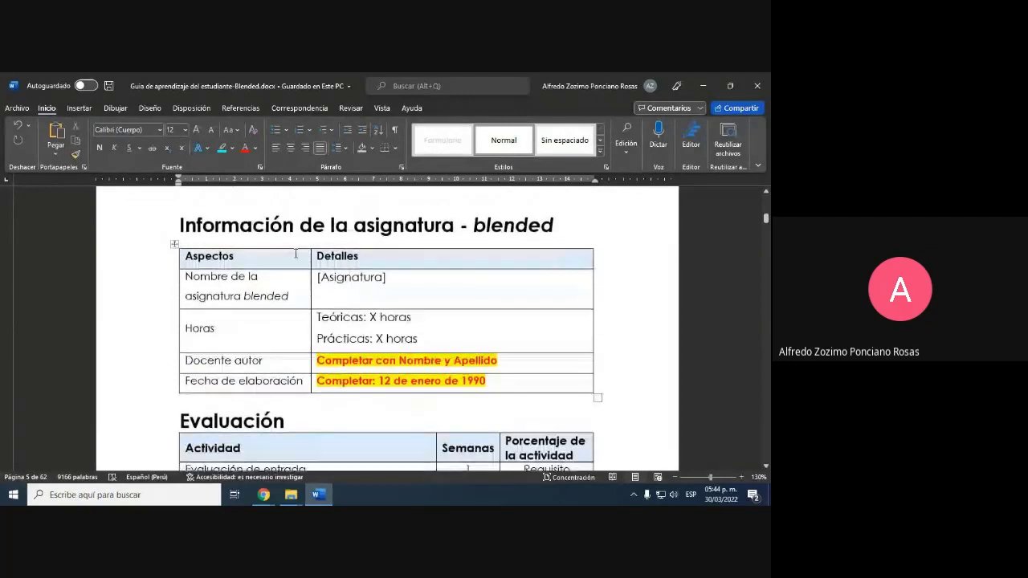
pyautogui.scroll(2, 602, 339)
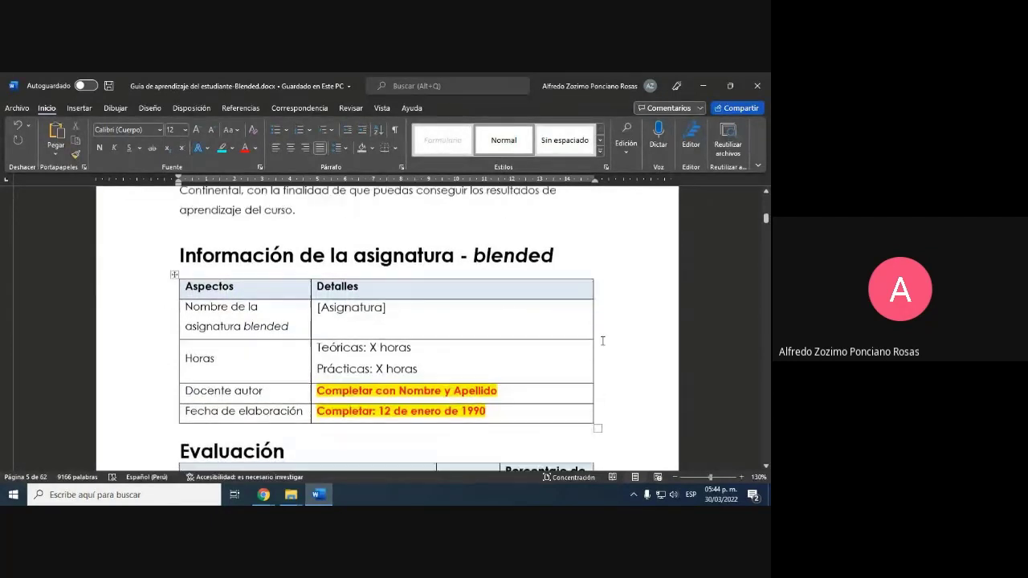
# Step: Replace the [Asignatura] placeholder in the Información de la asignatura table with the copied course name "Valorización de Empresas"
pyautogui.scroll(-1, 465, 343)
pyautogui.click(323, 311)
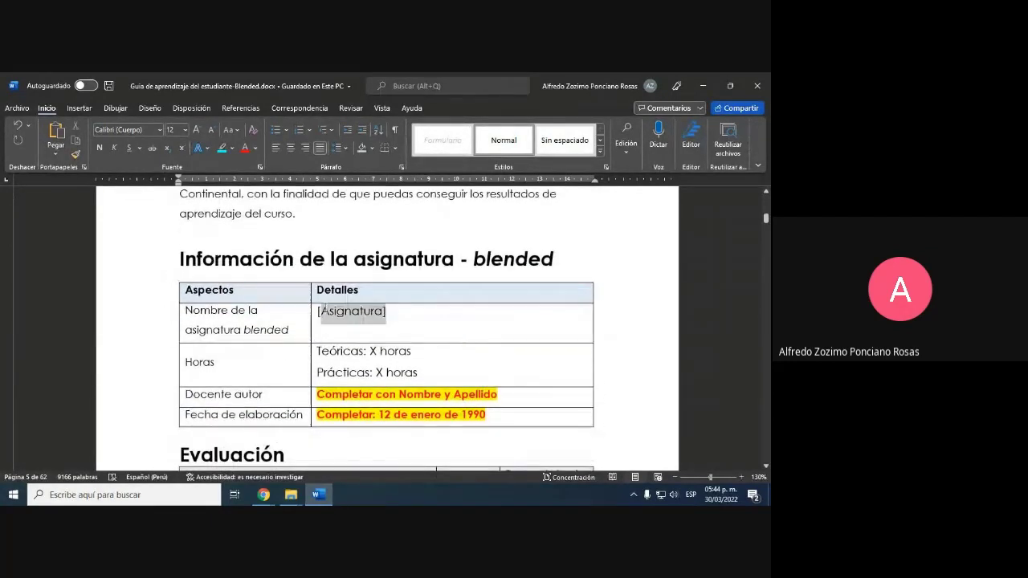
pyautogui.rightClick(322, 311)
pyautogui.click(408, 288)
# Step: Check the hours in the Chrome syllabus and fill the Horas row of the Word guide with Teóricas 4 and Prácticas 2
pyautogui.scroll(-2, 440, 347)
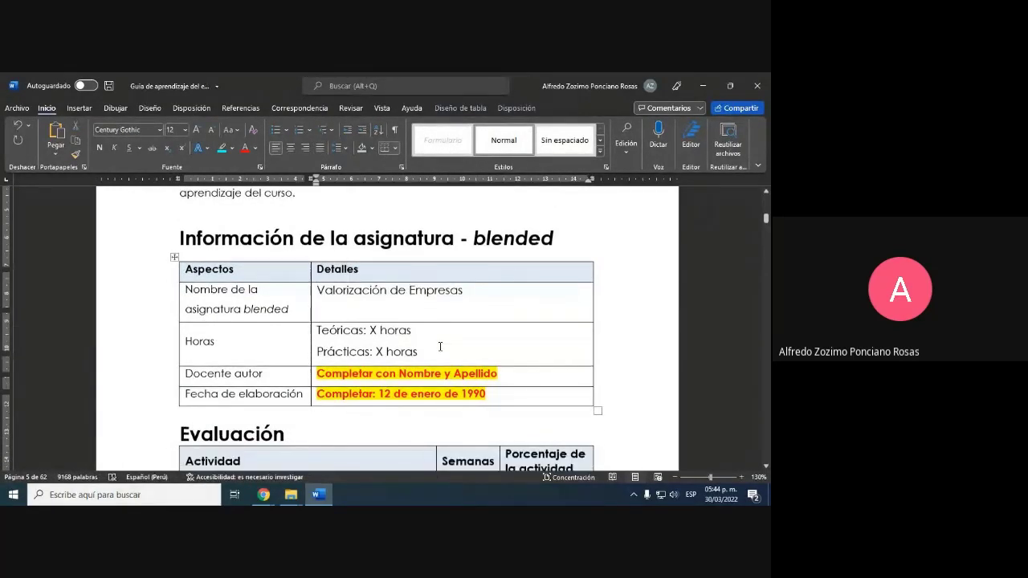
pyautogui.hotkey('alt', 'Tab')
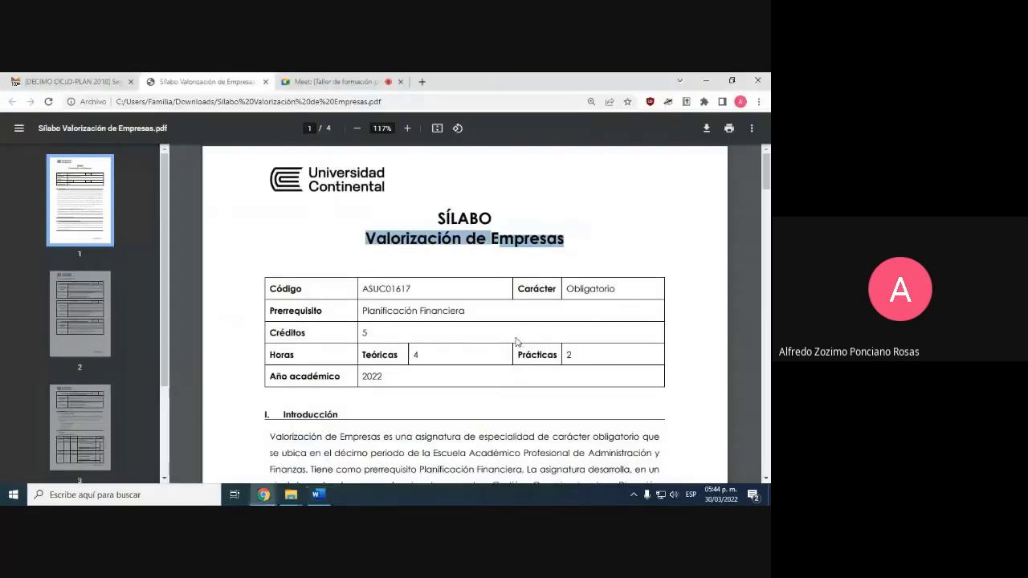
pyautogui.click(404, 354)
pyautogui.doubleClick(567, 354)
pyautogui.hotkey('alt', 'Tab')
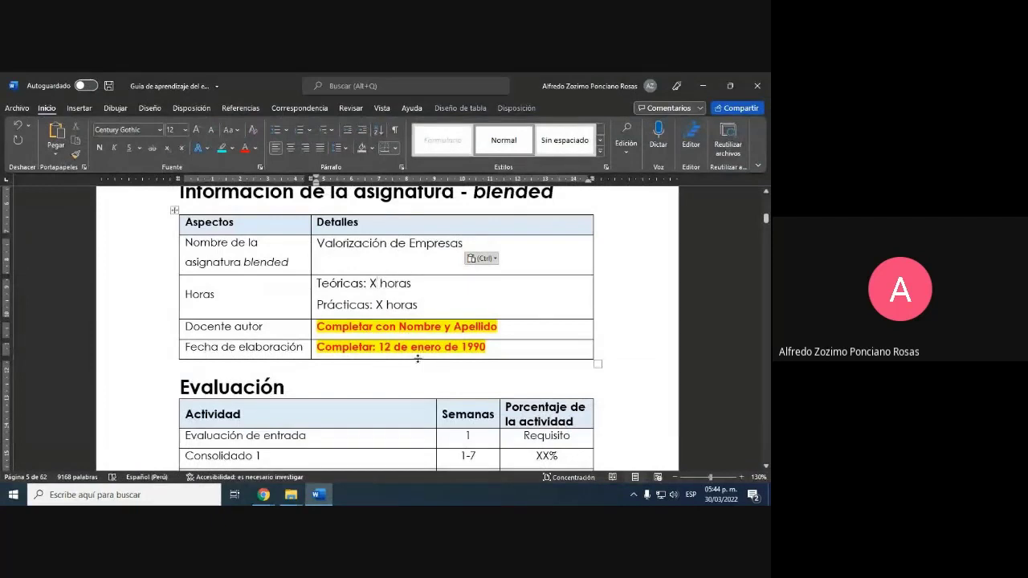
pyautogui.hotkey('shift', 'Left')
pyautogui.write('4')
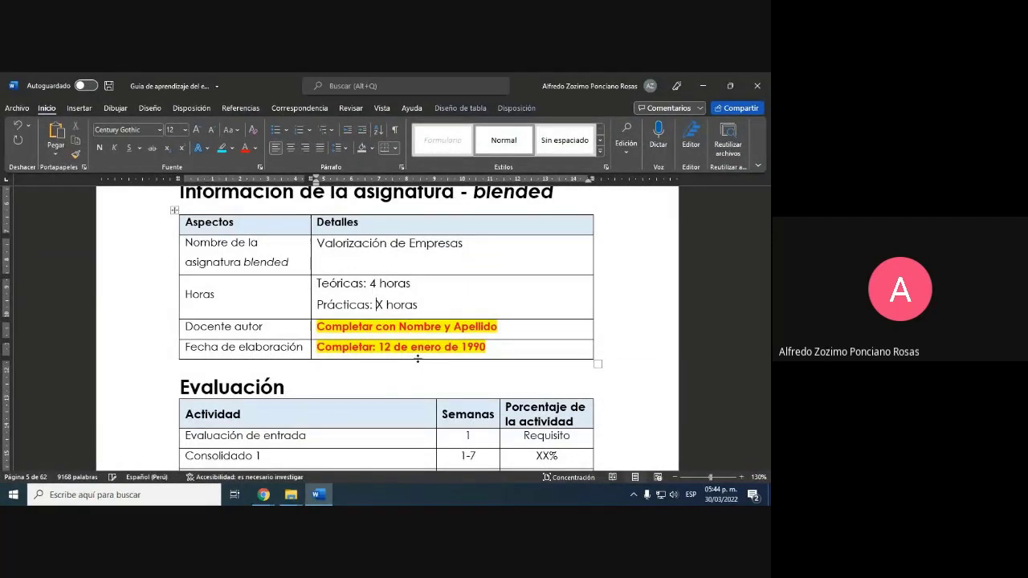
pyautogui.hotkey('shift', 'Right')
pyautogui.write('2')
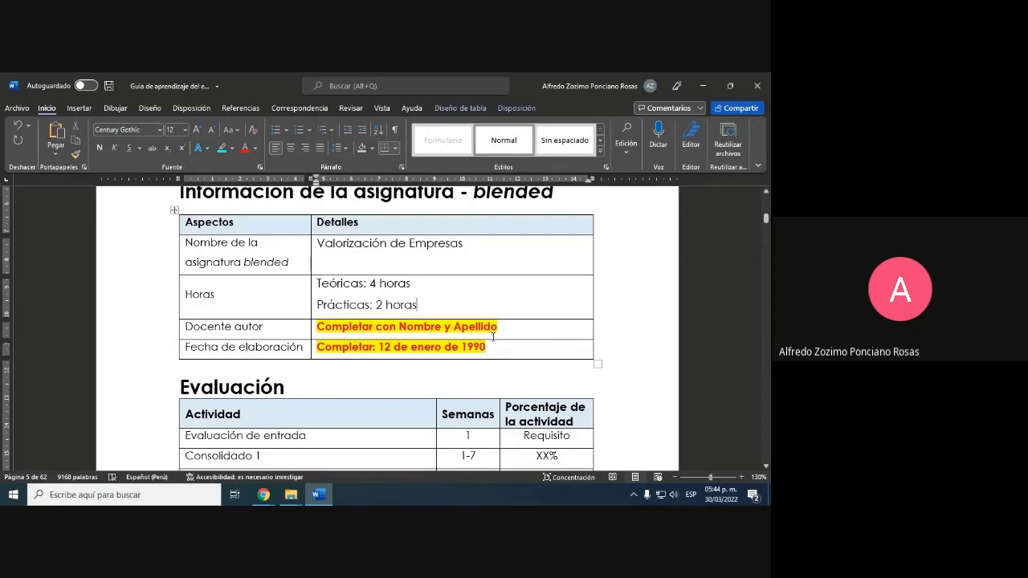
# Step: Switch to Chrome and copy the addressee's full name from the greeting of the course design email in Gmail
pyautogui.hotkey('alt', 'Tab')
pyautogui.hotkey('ctrl', 'shift', 'Tab')
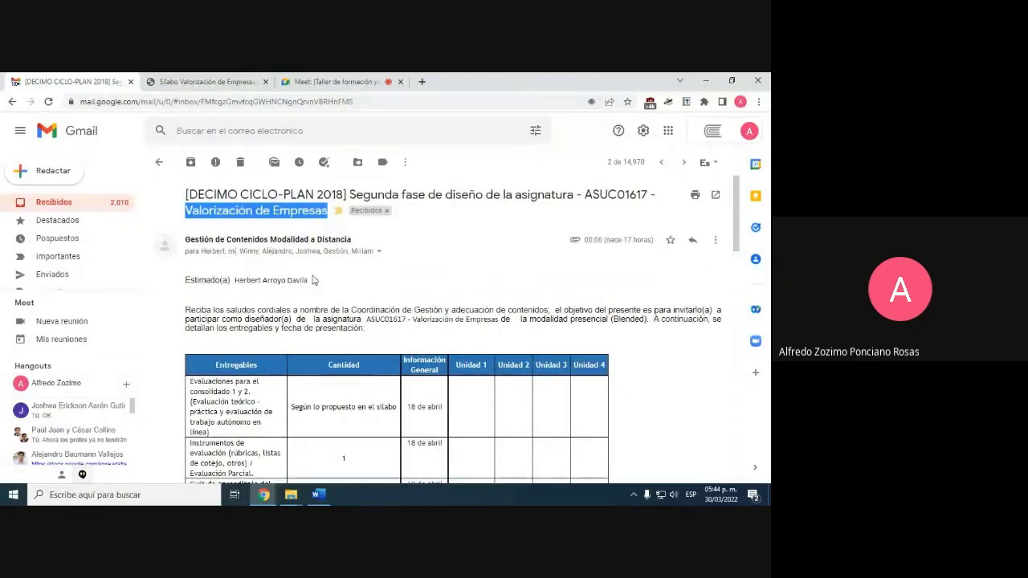
pyautogui.moveTo(310, 279); pyautogui.dragTo(238, 279)
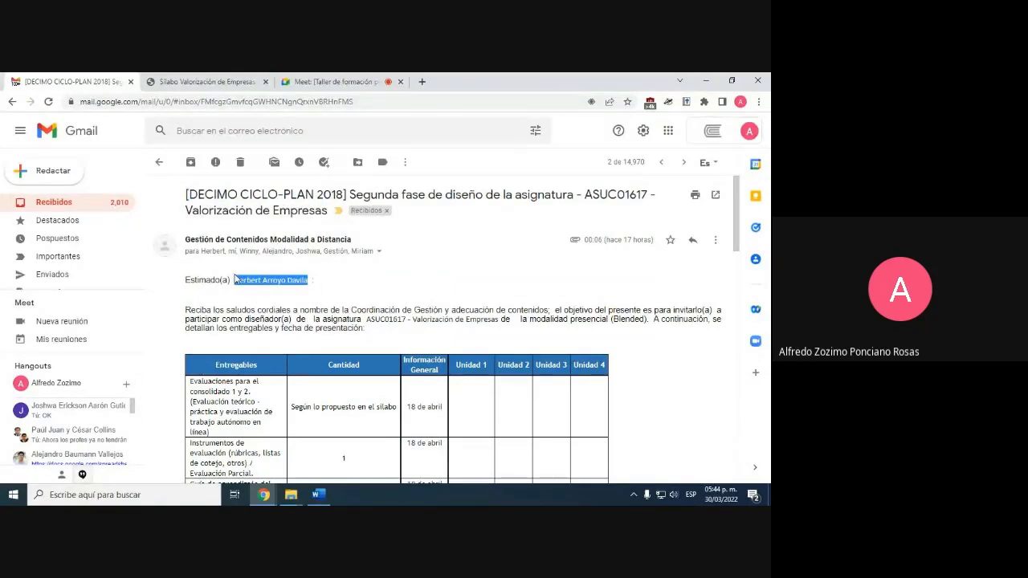
pyautogui.rightClick(241, 279)
pyautogui.click(269, 288)
pyautogui.press('super+plus')
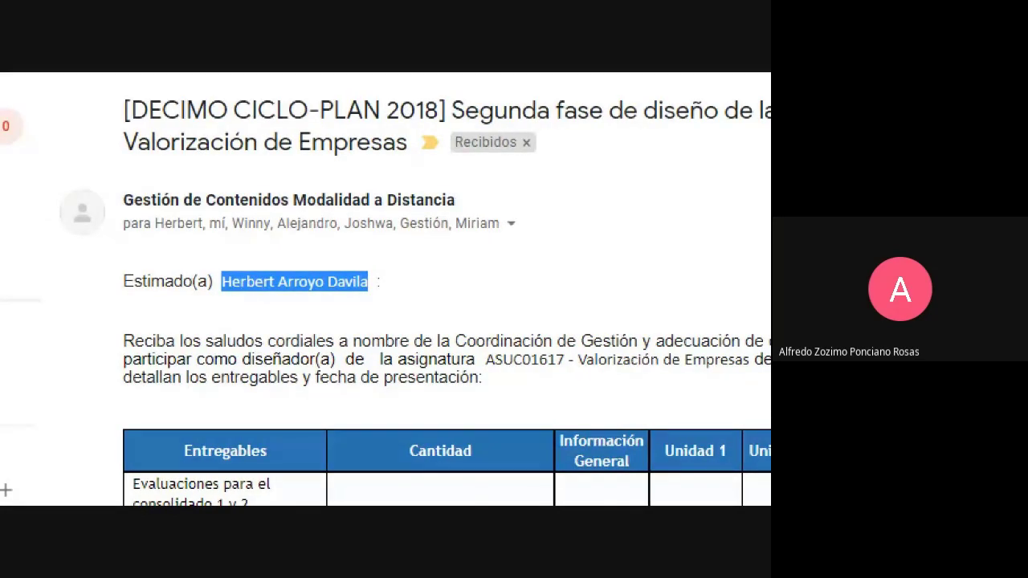
pyautogui.press('super+Escape')
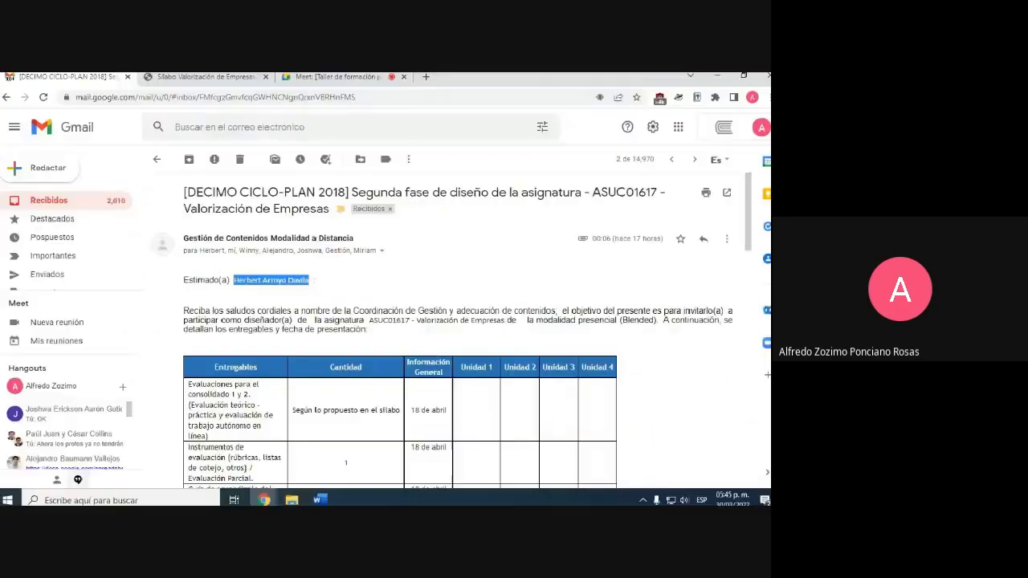
# Step: Return to the Word guide and replace the Docente autor placeholder with the copied full name, pasted as text only
pyautogui.hotkey('alt', 'Tab')
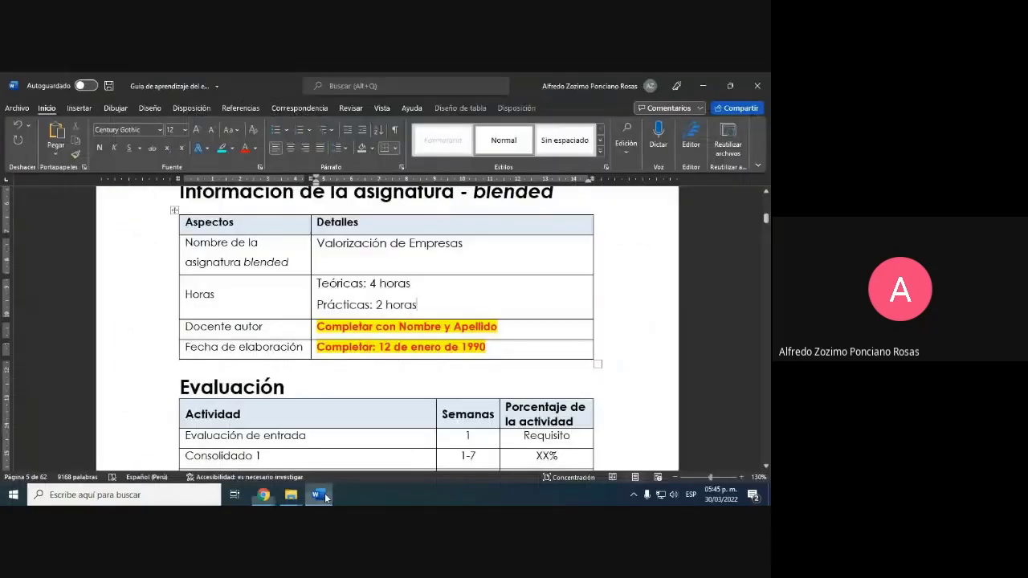
pyautogui.moveTo(504, 327); pyautogui.dragTo(334, 328)
pyautogui.rightClick(334, 329)
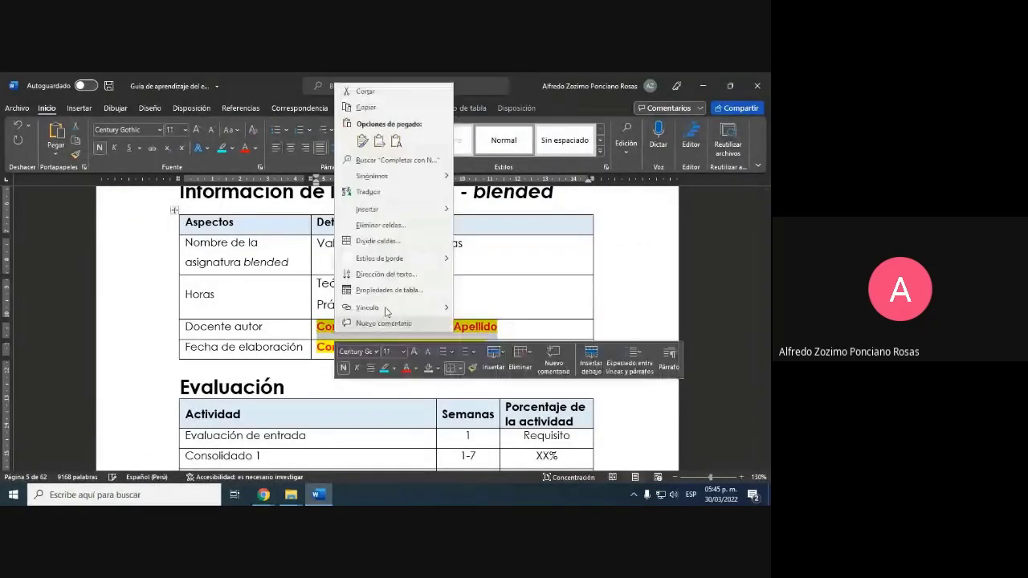
pyautogui.click(396, 142)
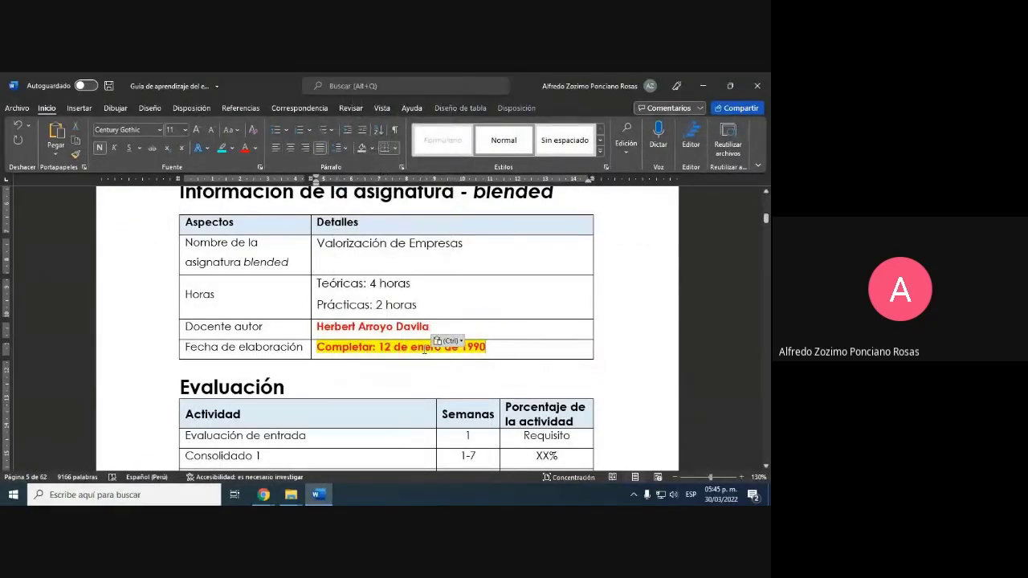
pyautogui.moveTo(510, 353); pyautogui.dragTo(315, 347)
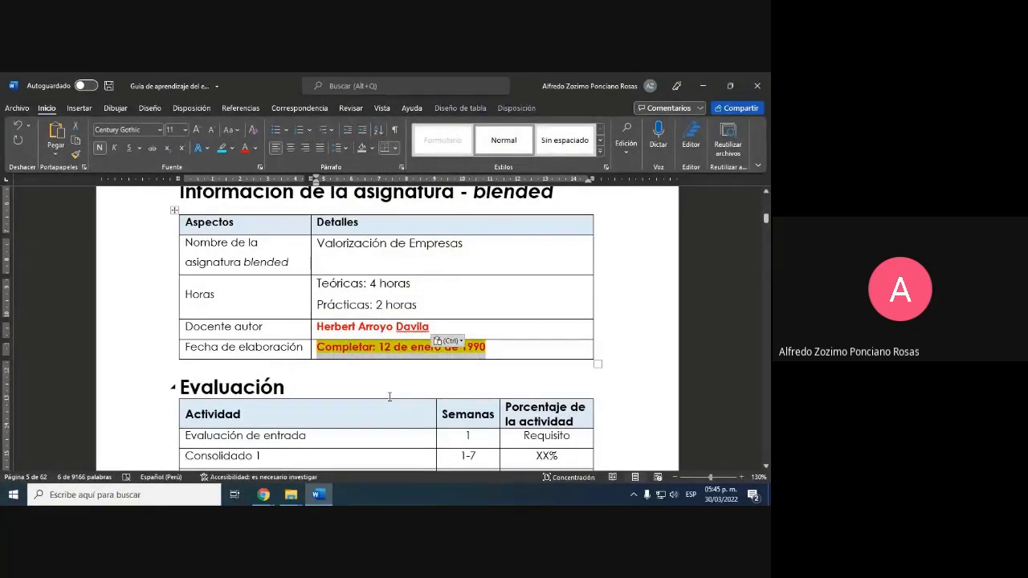
pyautogui.rightClick(425, 326)
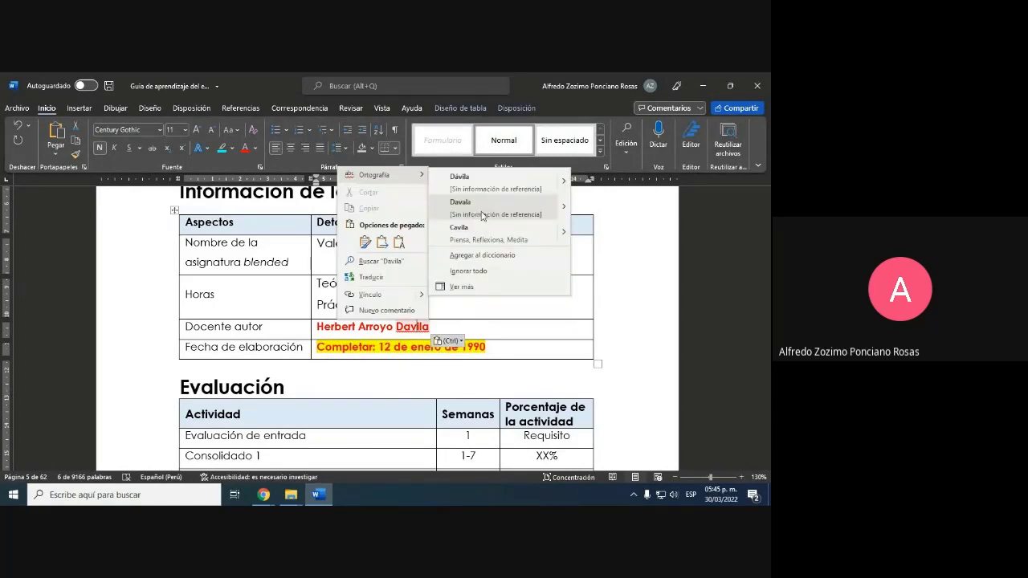
pyautogui.click(452, 325)
# Step: Copy the format of the Prácticas hours line onto the author's name in the Docente autor row
pyautogui.moveTo(422, 309); pyautogui.dragTo(317, 305)
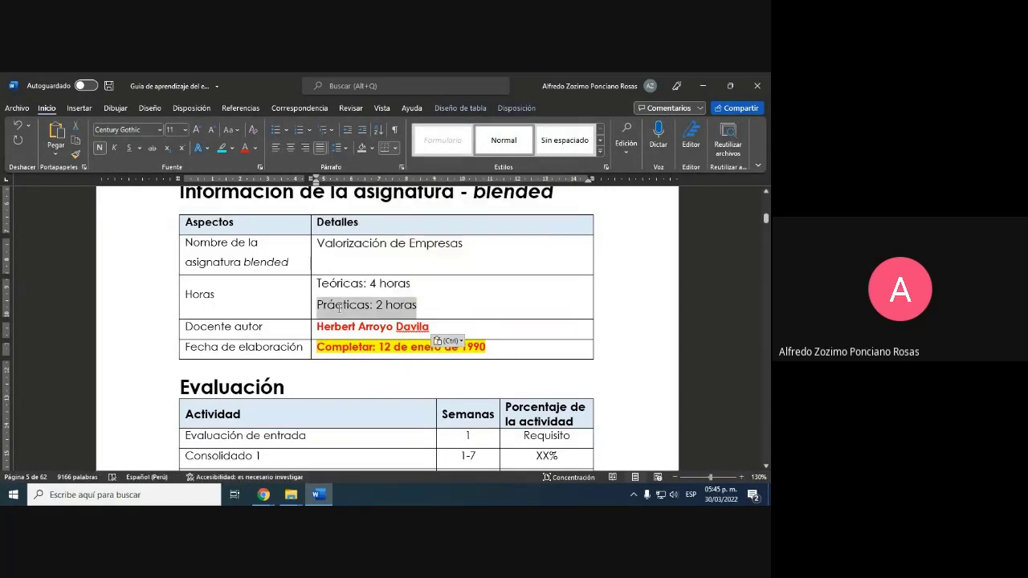
pyautogui.click(75, 154)
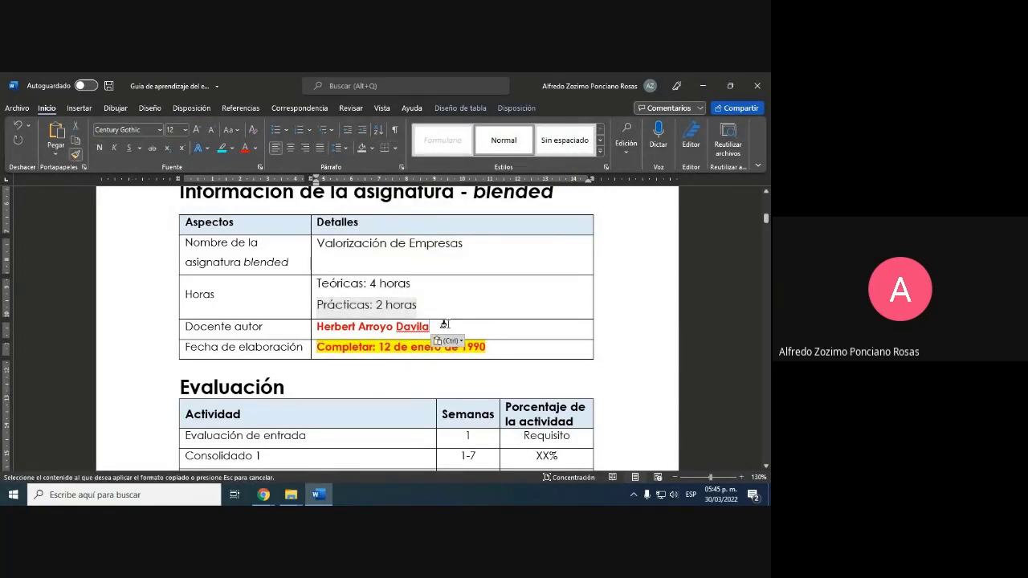
pyautogui.moveTo(445, 326); pyautogui.dragTo(318, 325)
pyautogui.click(510, 324)
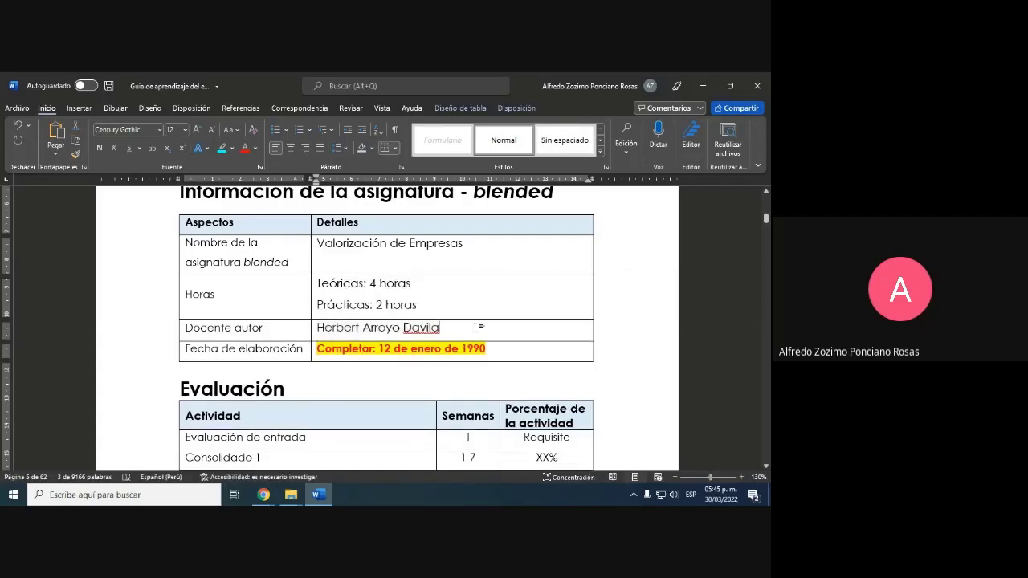
# Step: Check the spelling suggestions for the author's surname and review the activities, weeks and percentage placeholders in the Evaluación table
pyautogui.scroll(-2, 519, 344)
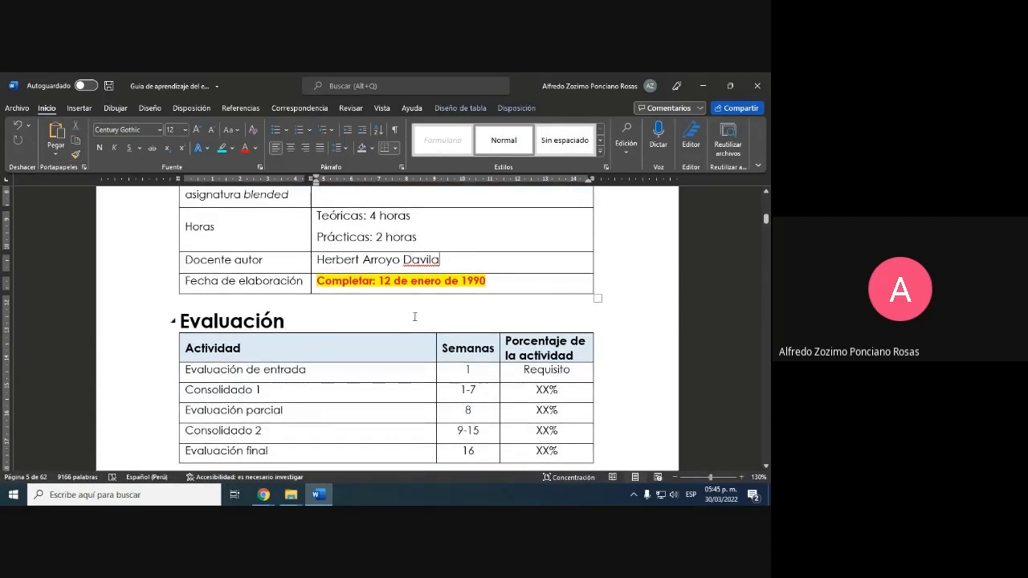
pyautogui.scroll(1, 414, 317)
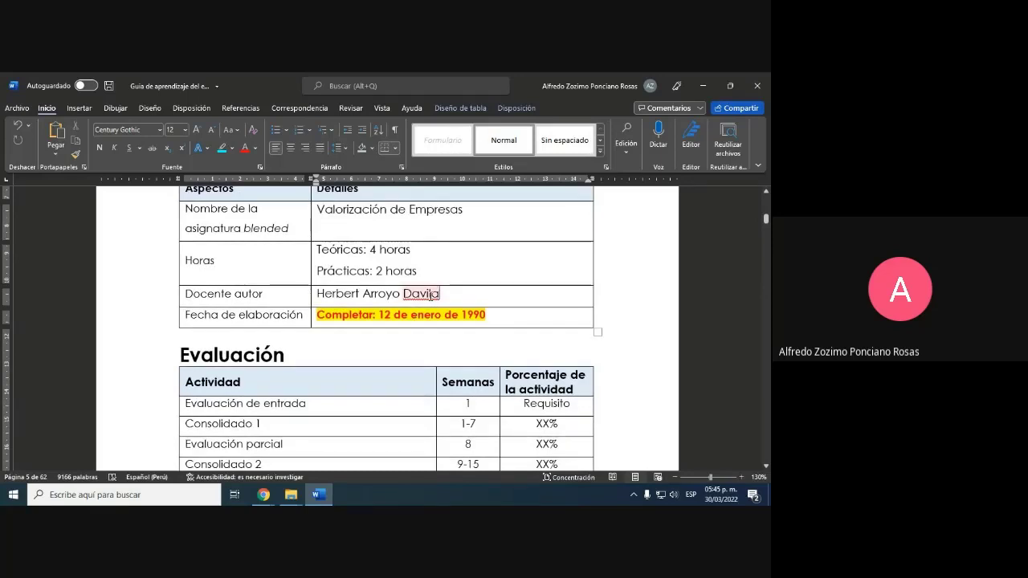
pyautogui.rightClick(431, 296)
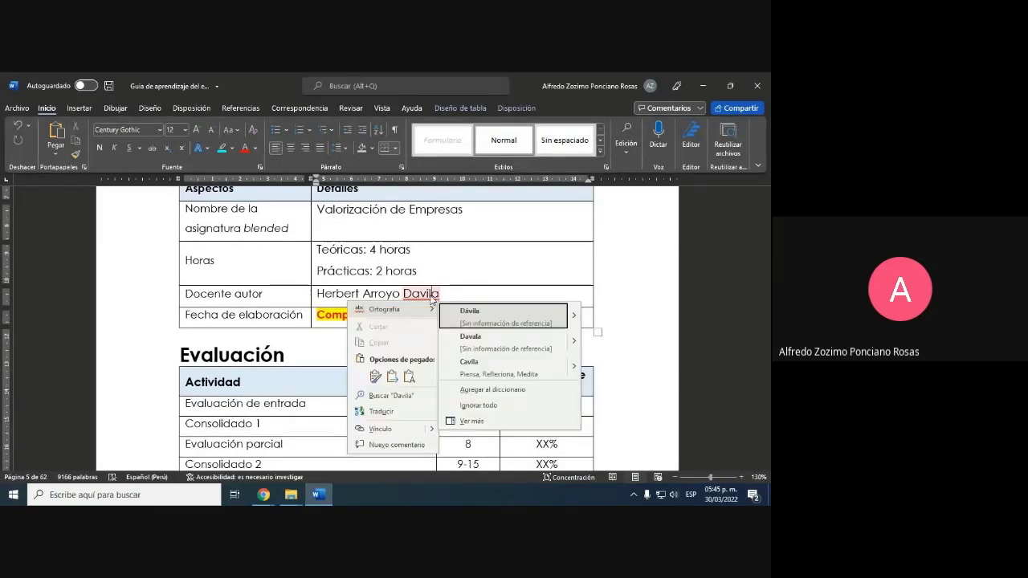
pyautogui.click(425, 294)
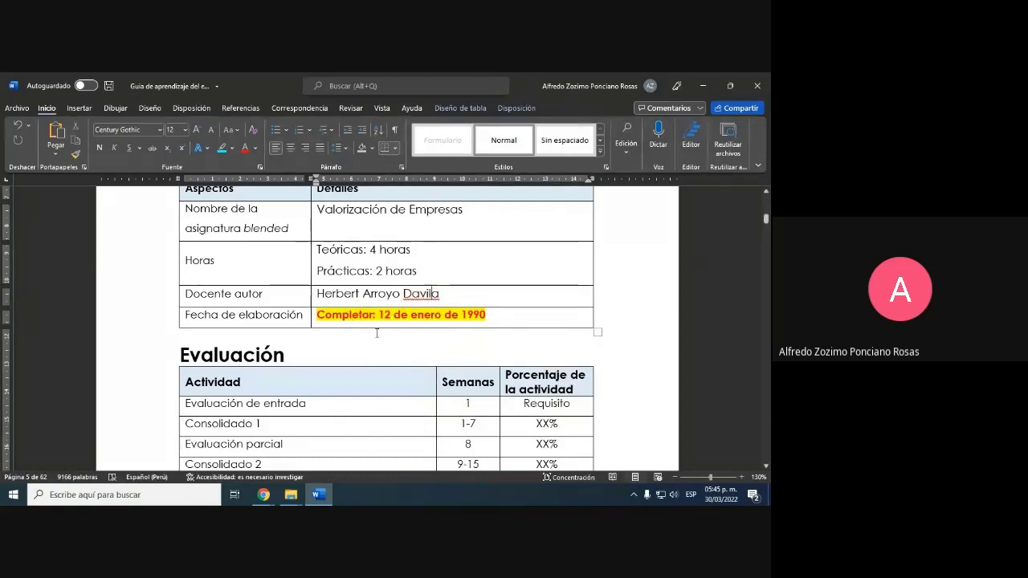
pyautogui.scroll(-2, 377, 333)
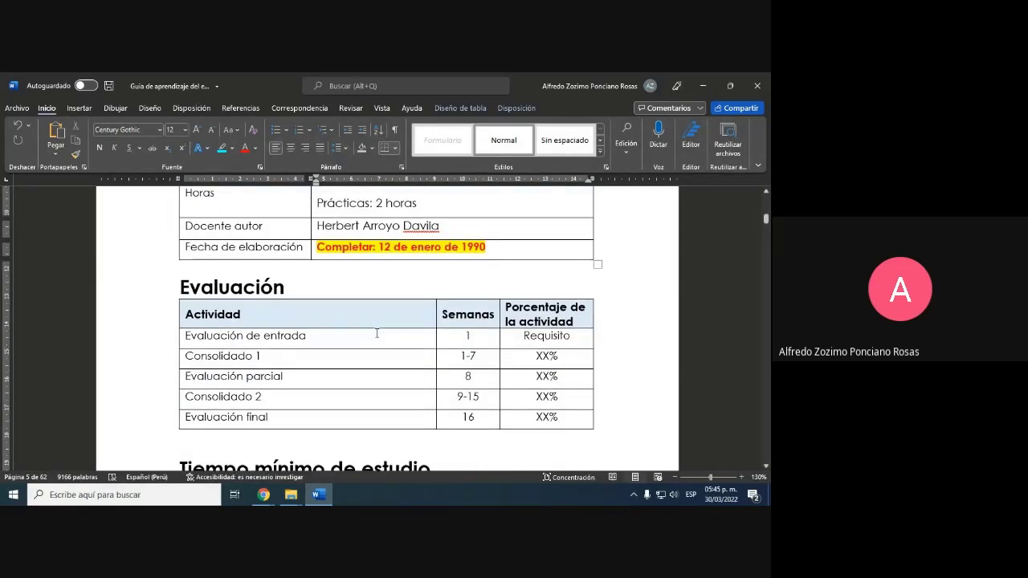
pyautogui.scroll(2, 377, 333)
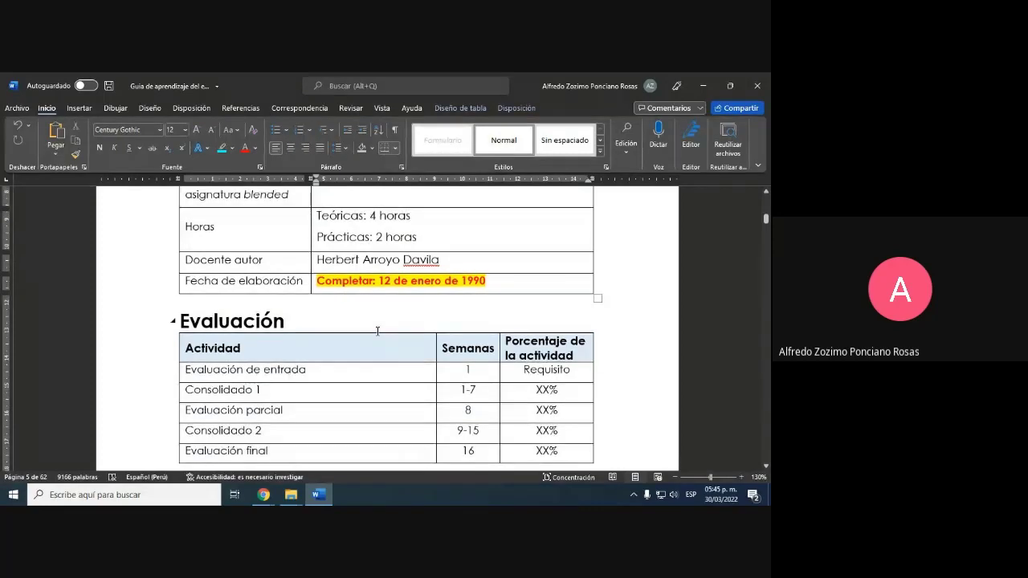
pyautogui.scroll(-3, 377, 332)
pyautogui.scroll(2, 380, 328)
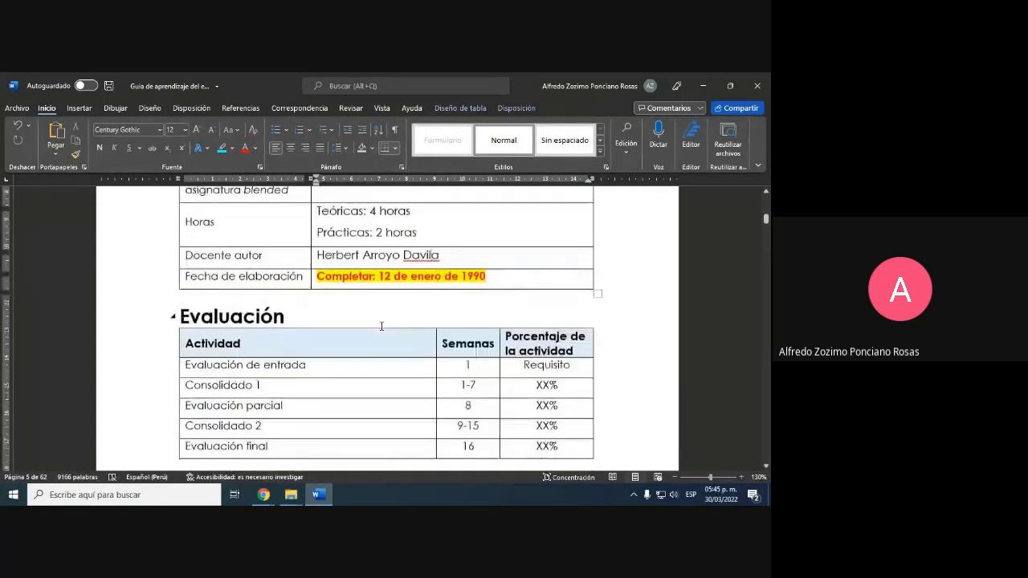
pyautogui.scroll(-2, 381, 326)
pyautogui.scroll(1, 381, 326)
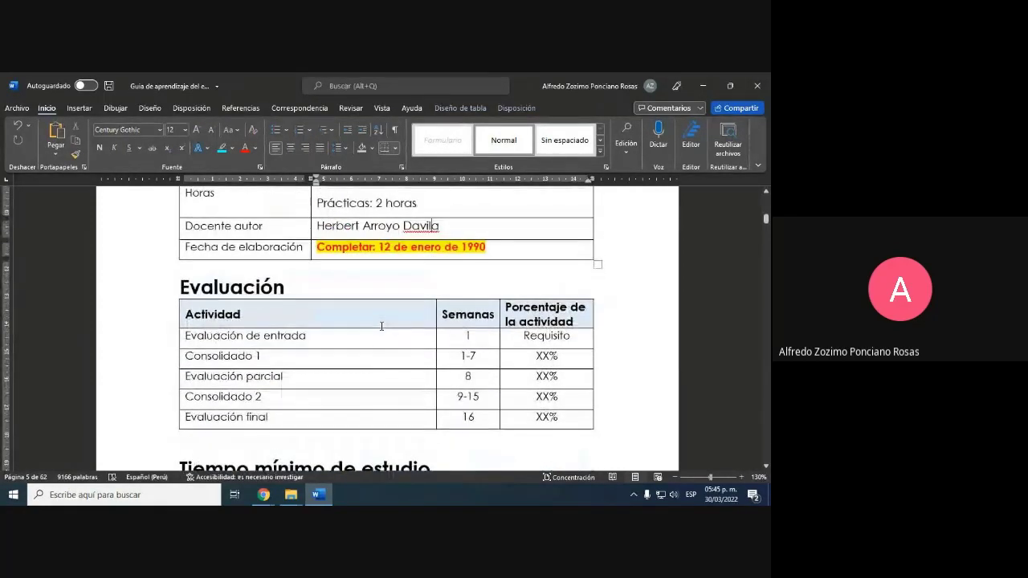
pyautogui.click(215, 86)
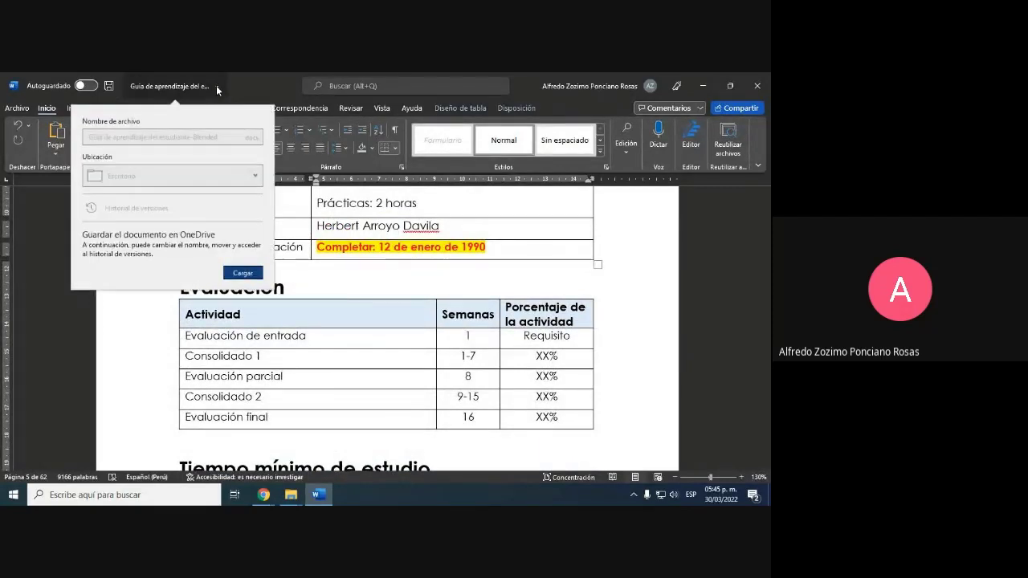
pyautogui.scroll(-1, 408, 374)
pyautogui.click(376, 370)
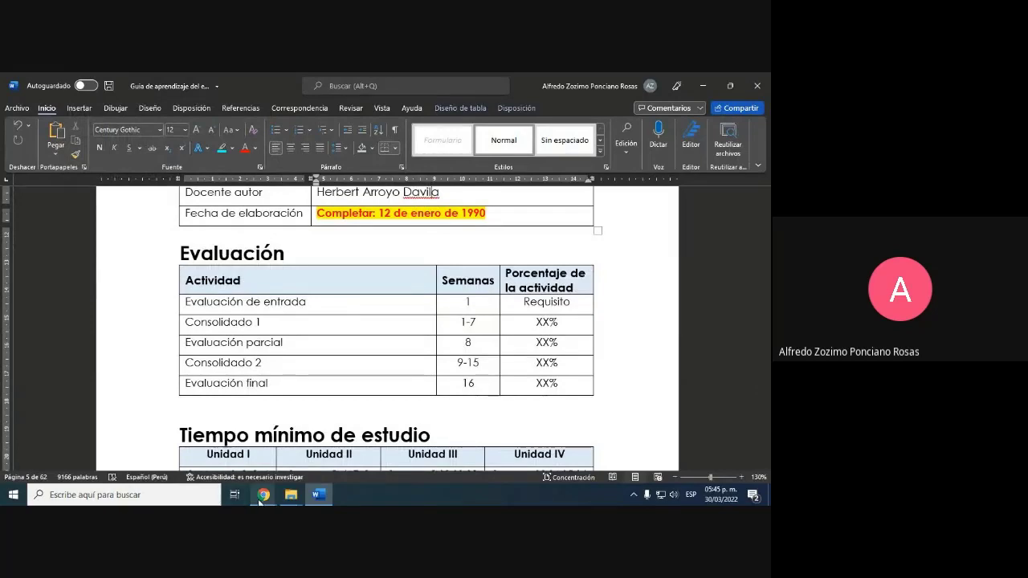
# Step: Switch to the syllabus PDF in Chrome and look up the activity weights in the Modalidad Presencial Blended evaluation table
pyautogui.moveTo(263, 495)
pyautogui.click(237, 454)
pyautogui.hotkey('ctrl', 'Tab')
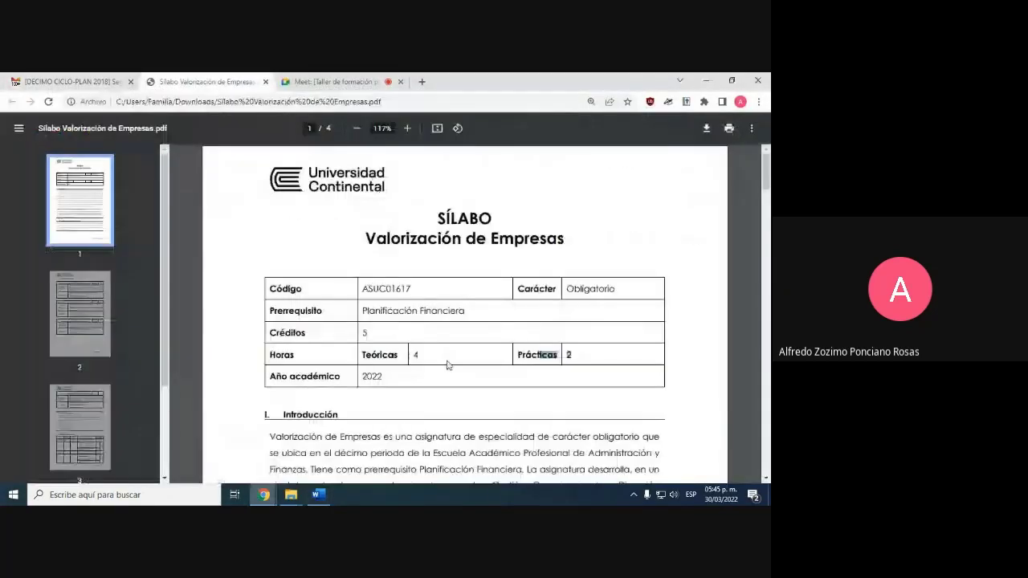
pyautogui.scroll(-10, 448, 364)
pyautogui.scroll(-15, 447, 364)
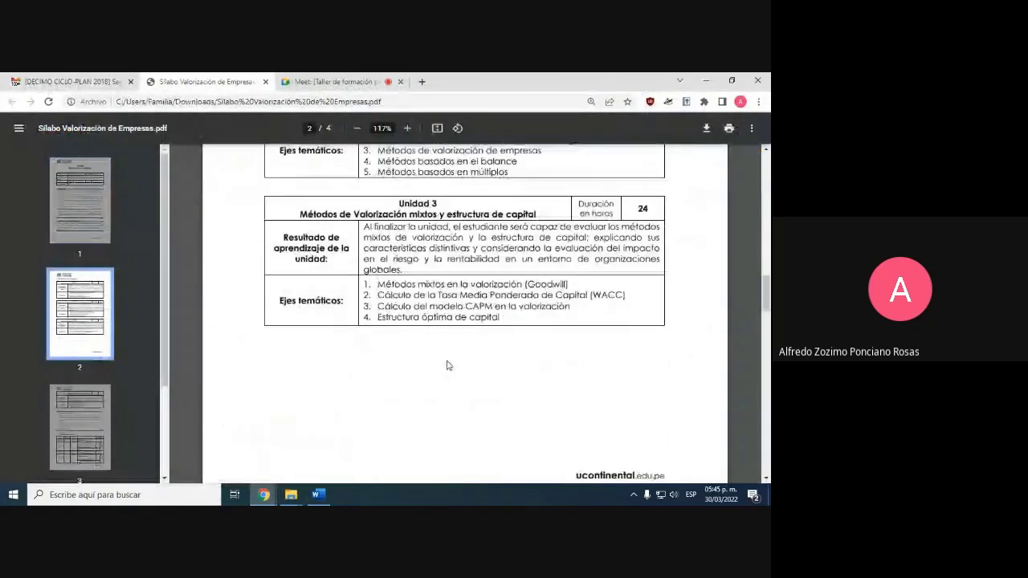
pyautogui.scroll(2, 447, 364)
pyautogui.scroll(-6, 588, 306)
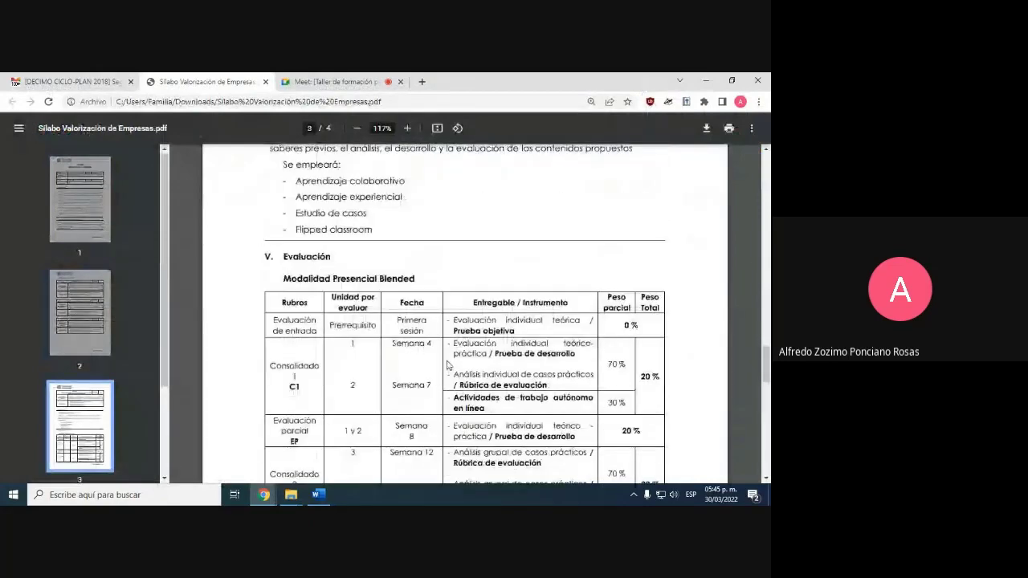
pyautogui.scroll(1, 588, 306)
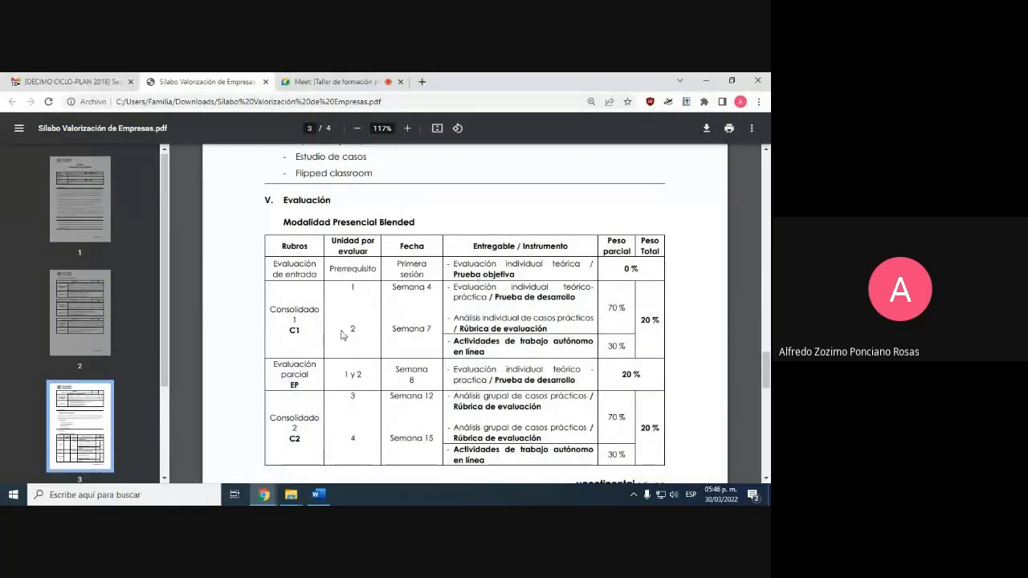
# Step: Return to the Word guide and set the Consolidado 1 percentage in the Evaluación table to 20 %
pyautogui.hotkey('alt', 'Tab')
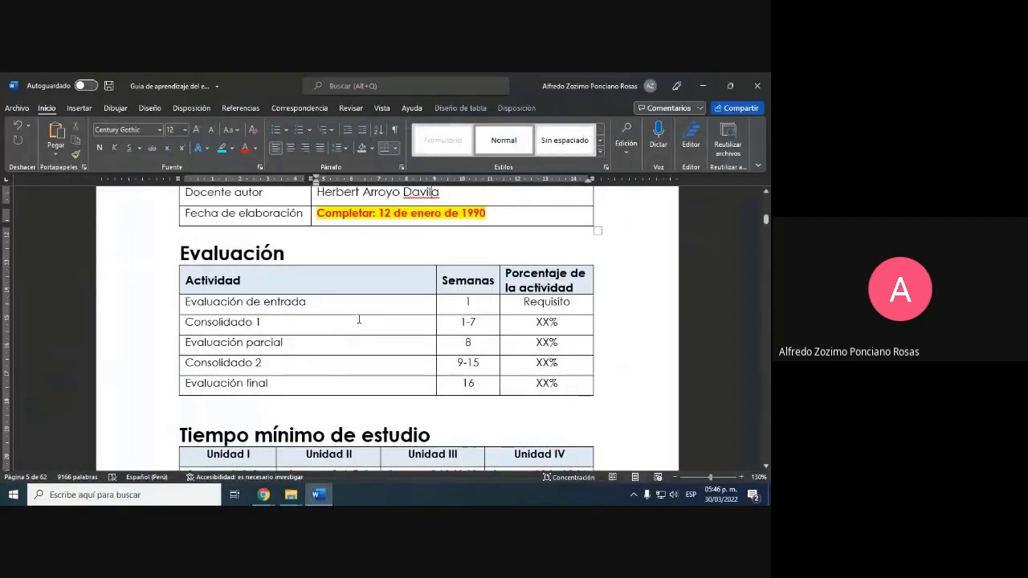
pyautogui.hotkey('alt', 'Tab')
pyautogui.hotkey('alt', 'Tab')
pyautogui.hotkey('alt', 'Tab')
pyautogui.hotkey('alt', 'Tab')
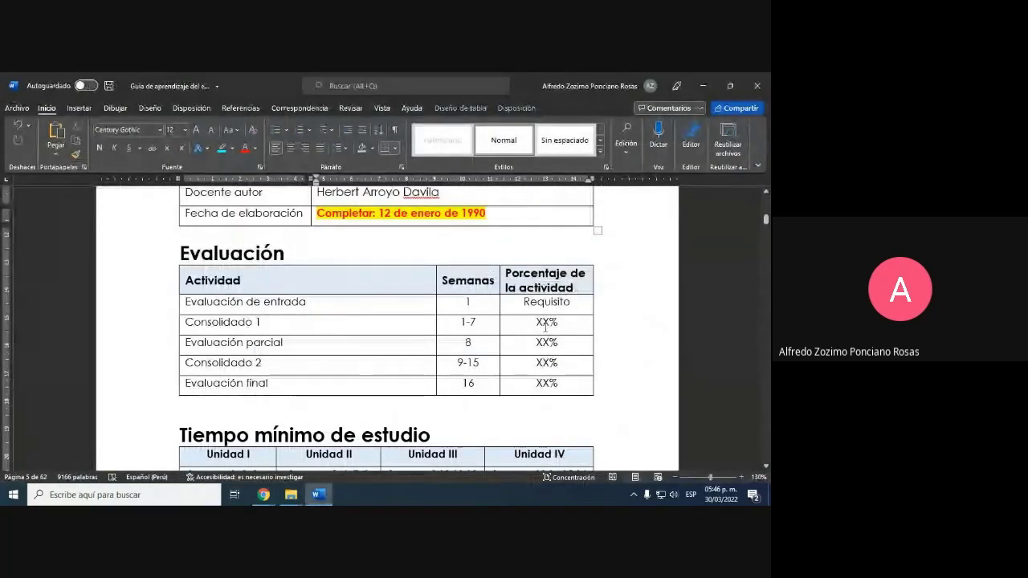
pyautogui.hotkey('alt', 'Tab')
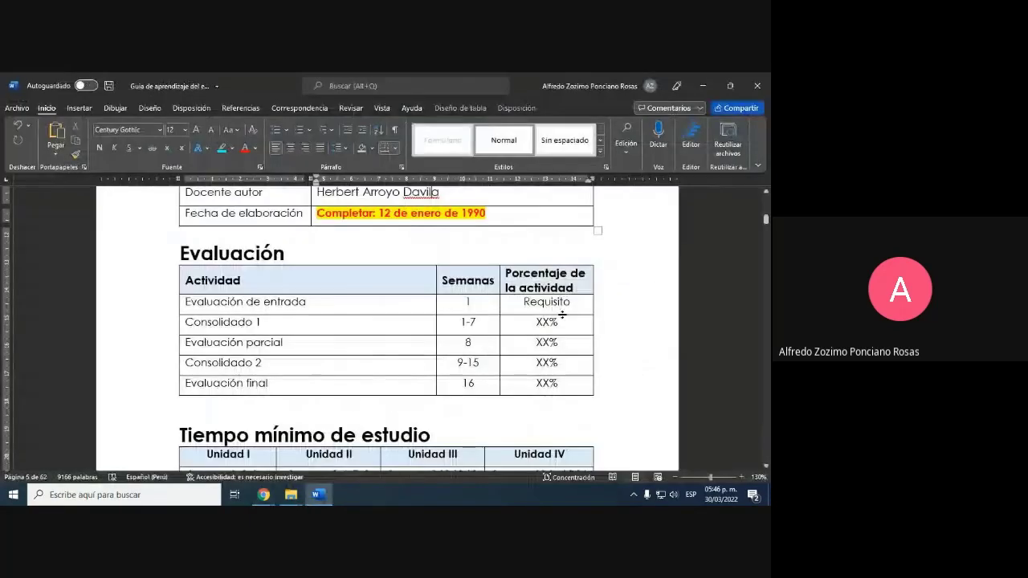
pyautogui.hotkey('alt', 'Tab')
pyautogui.doubleClick(544, 322)
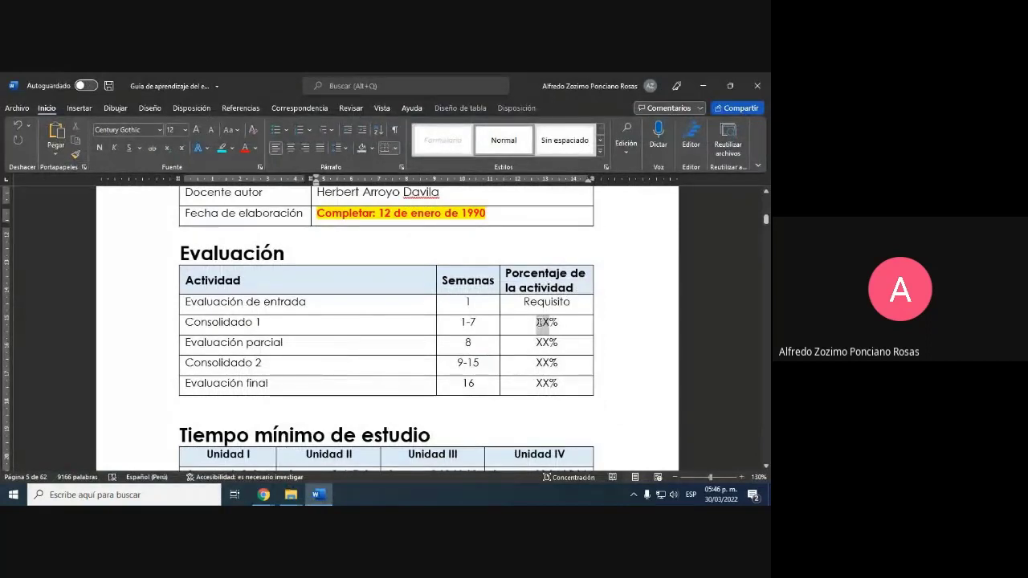
pyautogui.write('20')
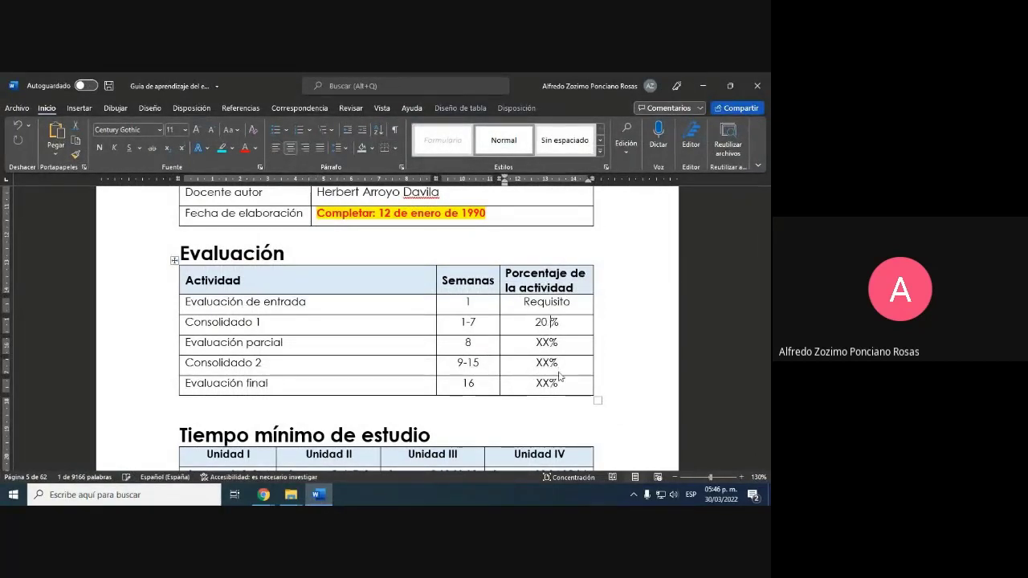
# Step: Check the Evaluación parcial weight in the Chrome syllabus and set its percentage in the Word guide to 20 %
pyautogui.hotkey('alt', 'Tab')
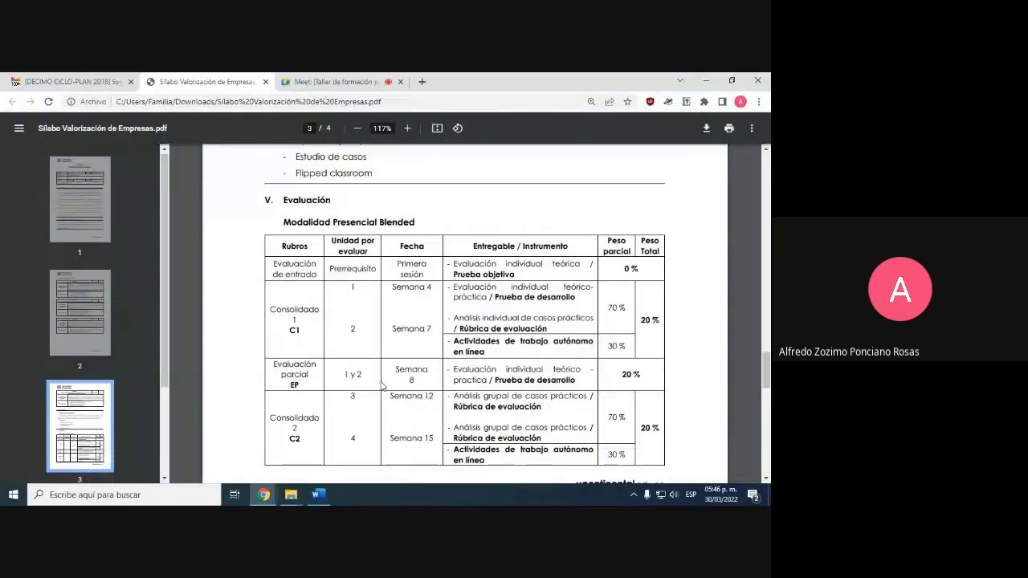
pyautogui.hotkey('alt', 'Tab')
pyautogui.doubleClick(548, 345)
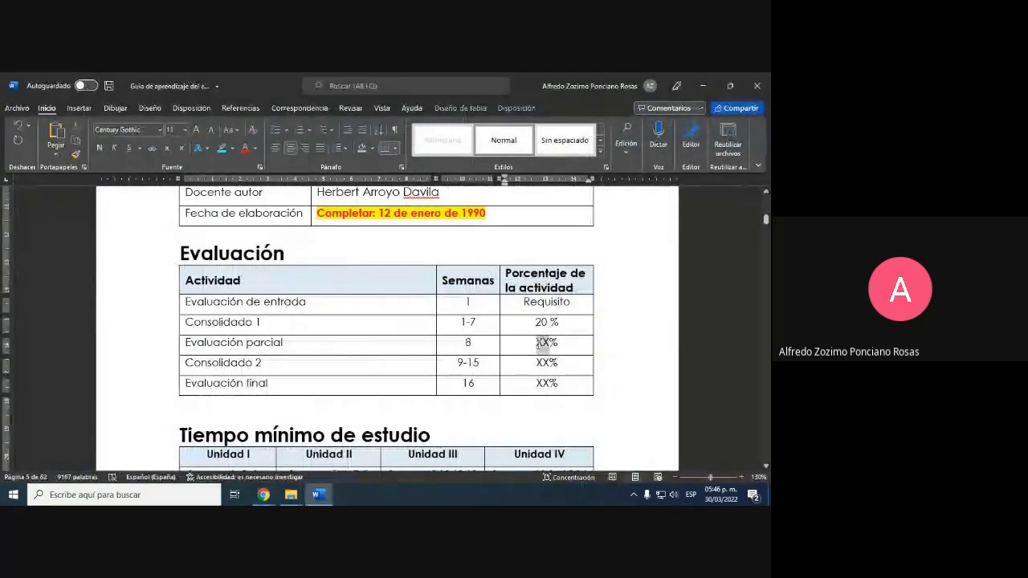
pyautogui.write('20')
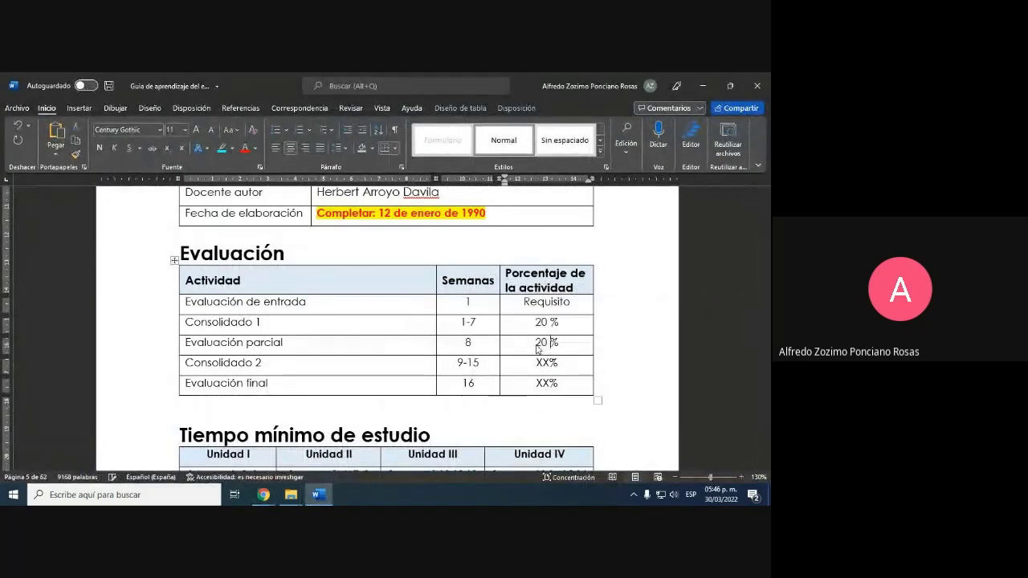
# Step: In the Chrome syllabus, circle the total weights of Consolidado 1, Evaluación parcial and Consolidado 2, and look up the Evaluación final weight
pyautogui.hotkey('alt', 'Tab')
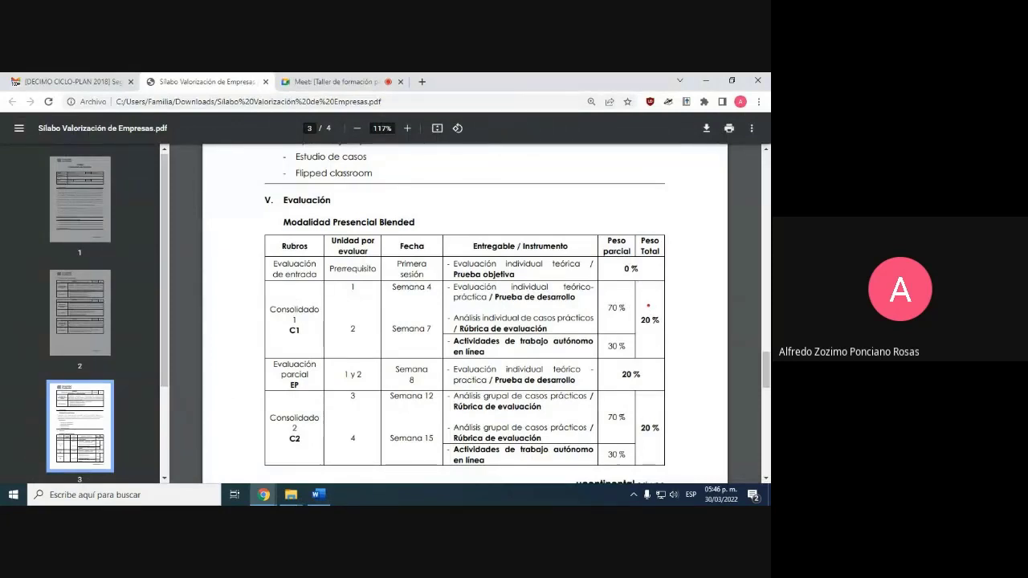
pyautogui.moveTo(650, 304)
pyautogui.mouseDown()
pyautogui.moveTo(639, 329)
pyautogui.moveTo(664, 331)
pyautogui.moveTo(652, 303)
pyautogui.mouseUp()
pyautogui.moveTo(635, 364); pyautogui.dragTo(640, 364)
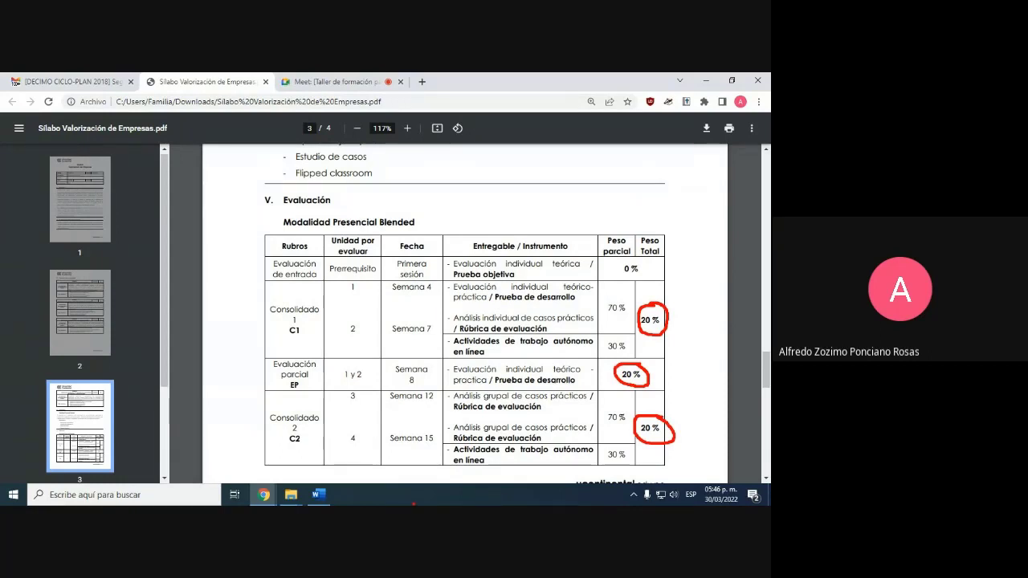
pyautogui.hotkey('alt', 'Tab')
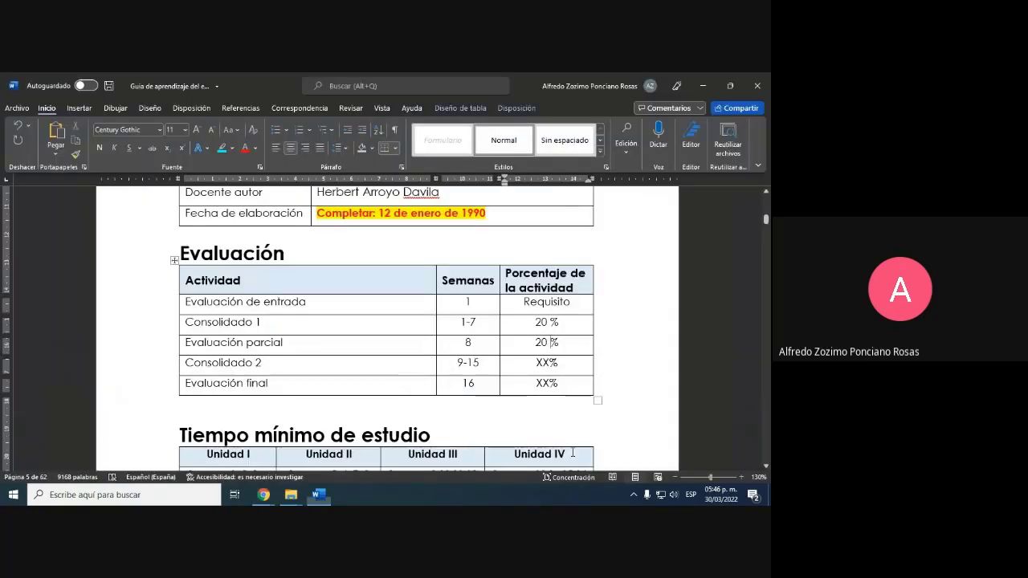
pyautogui.hotkey('alt', 'Tab')
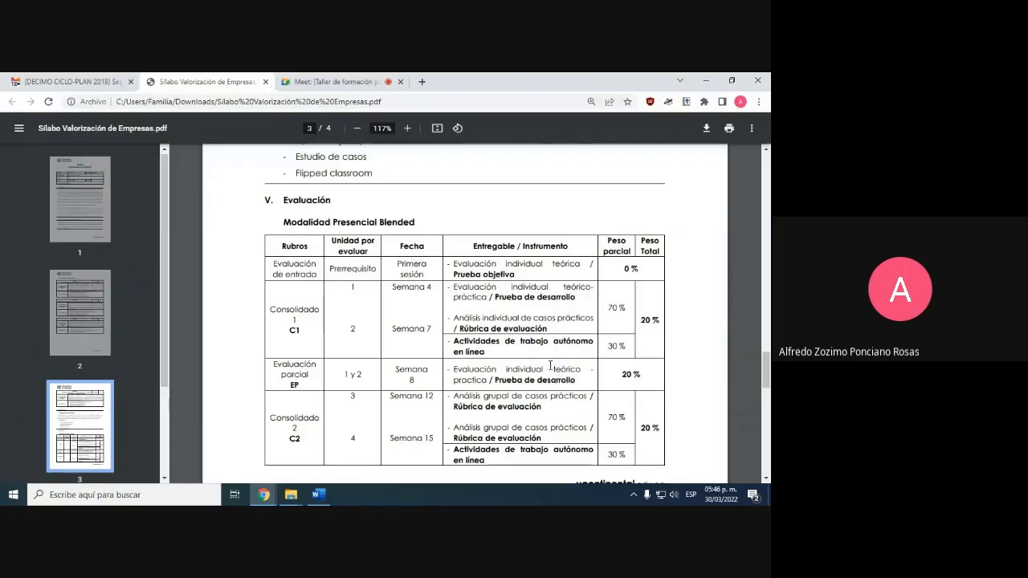
pyautogui.hotkey('alt', 'Tab')
pyautogui.hotkey('alt', 'Tab')
pyautogui.scroll(-4, 550, 366)
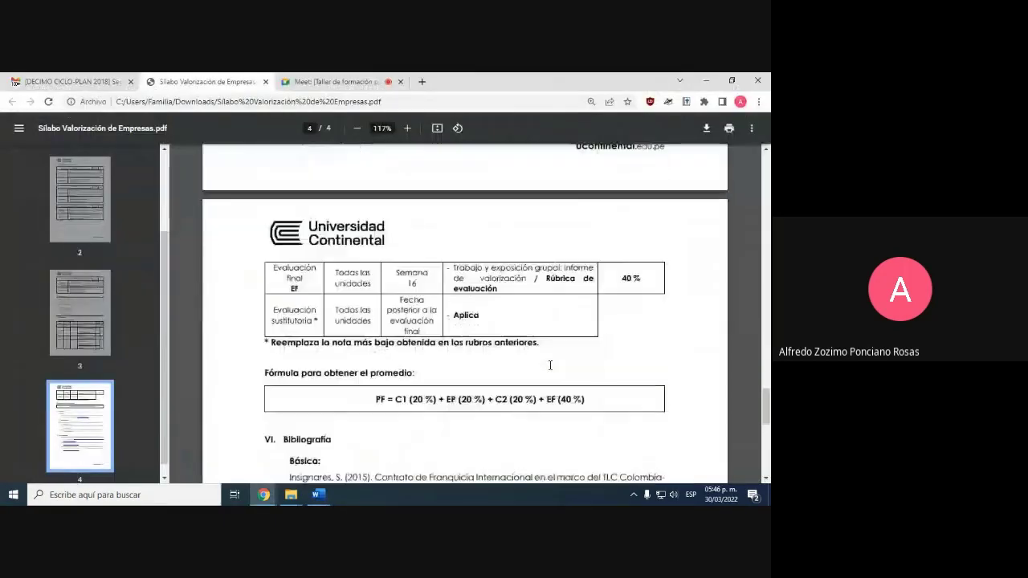
# Step: In the Word guide, set Consolidado 2 to 20 % and Evaluación final to 40 %, and save the document
pyautogui.hotkey('alt', 'Tab')
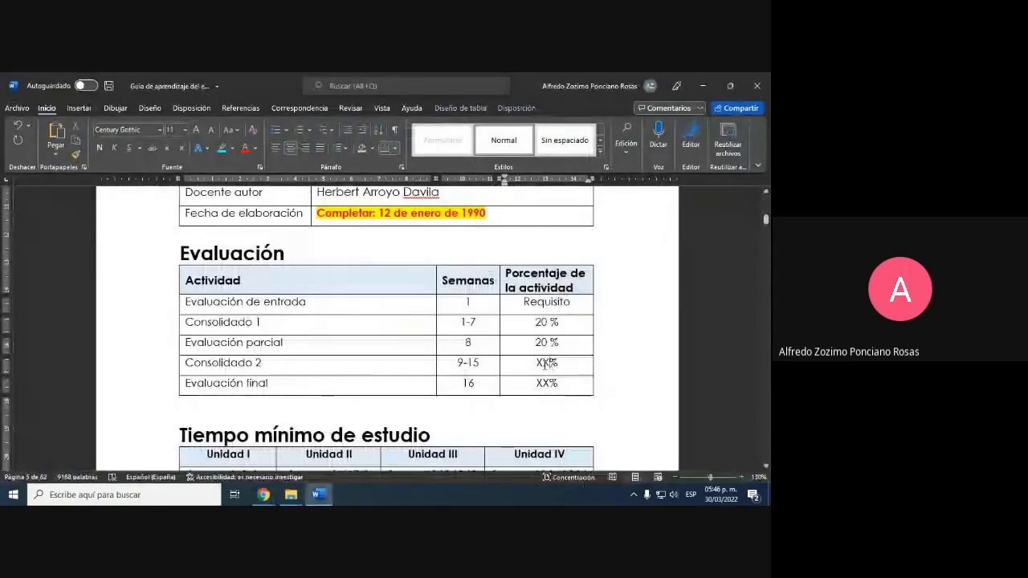
pyautogui.doubleClick(544, 363)
pyautogui.write('20')
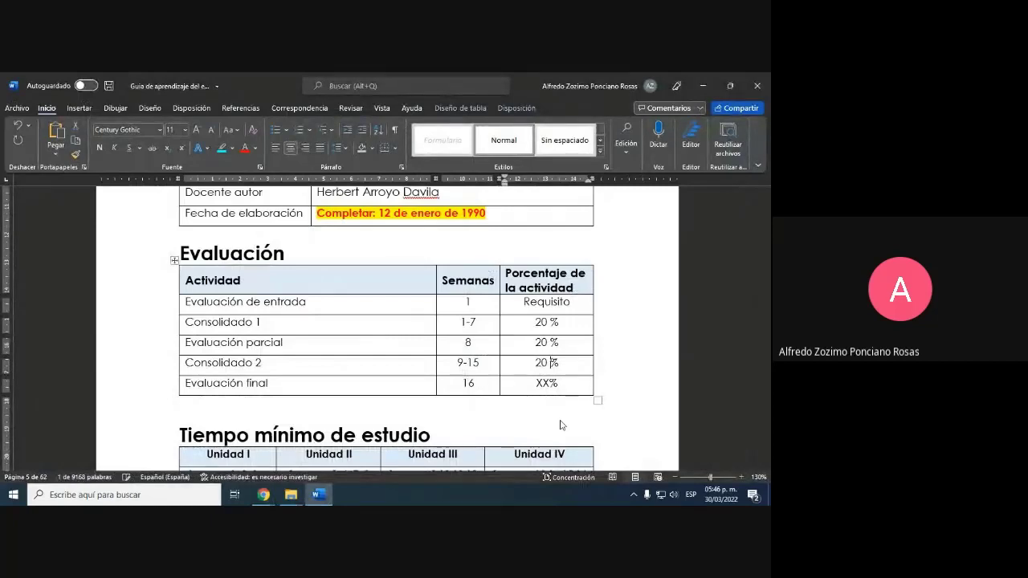
pyautogui.press('Down')
pyautogui.hotkey('shift', 'Left')
pyautogui.hotkey('shift', 'Left')
pyautogui.write('40')
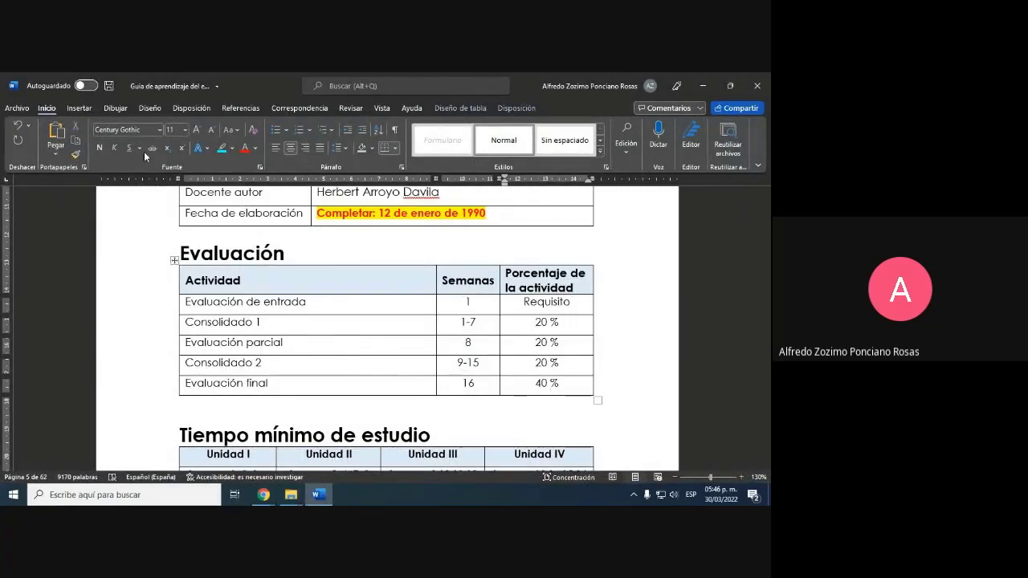
pyautogui.hotkey('ctrl', 's')
# Step: Check the guide's Tiempo mínimo de estudio table and temporarily circle the duration in hours of Unidad 1 and Unidad 2 in the Chrome syllabus
pyautogui.scroll(-3, 407, 314)
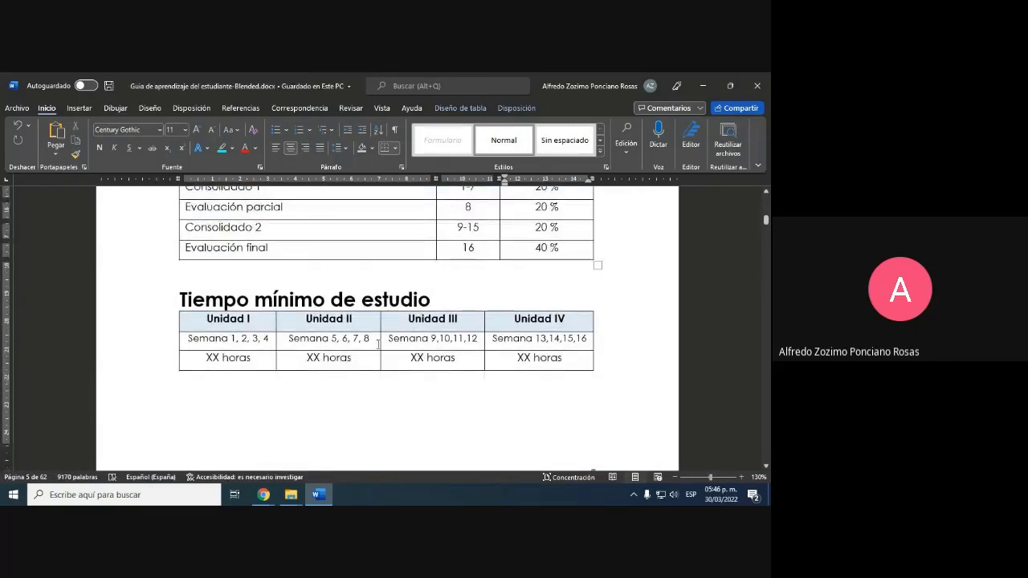
pyautogui.hotkey('alt', 'Tab')
pyautogui.scroll(10, 474, 344)
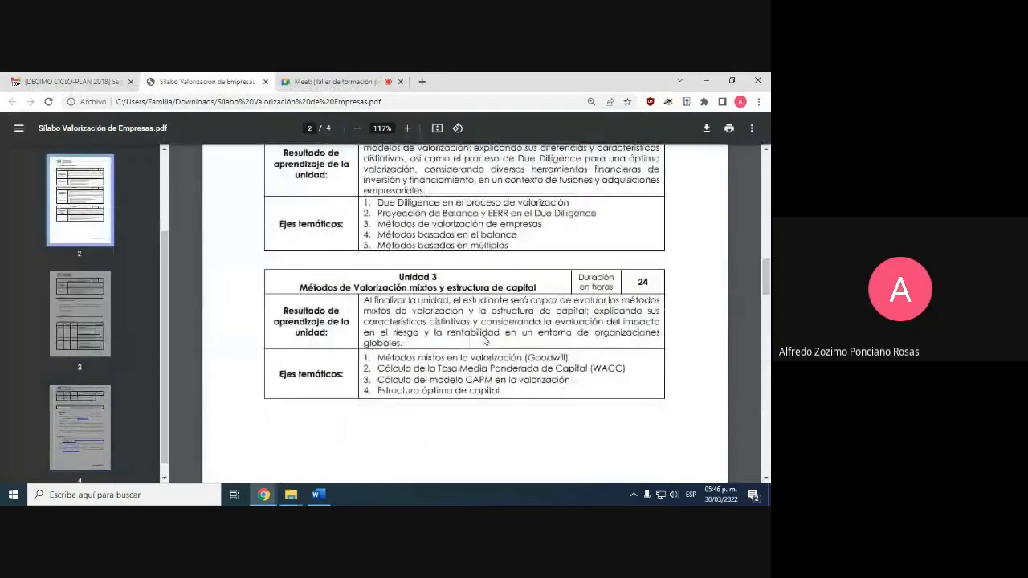
pyautogui.scroll(10, 485, 341)
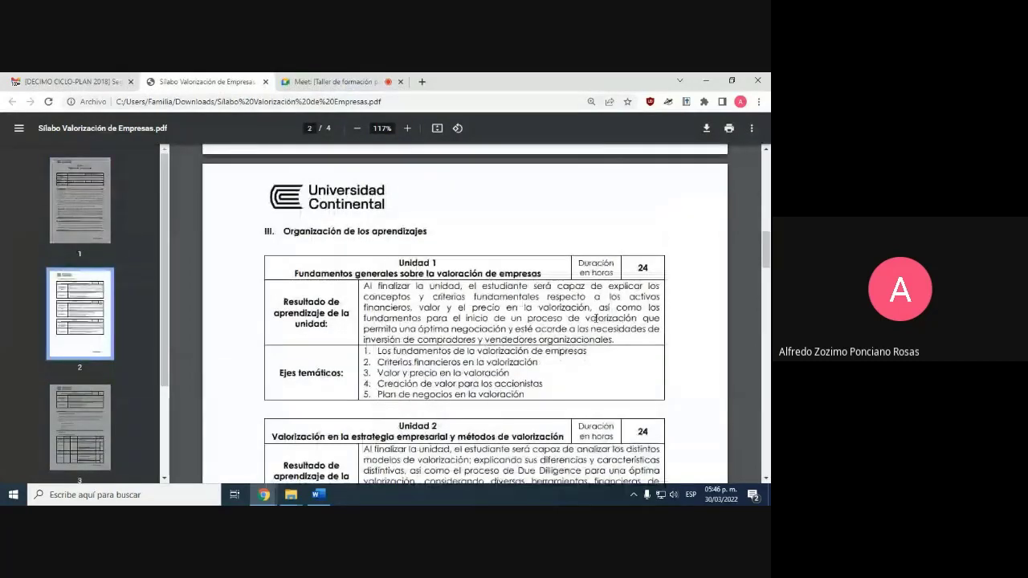
pyautogui.moveTo(648, 256); pyautogui.dragTo(644, 278)
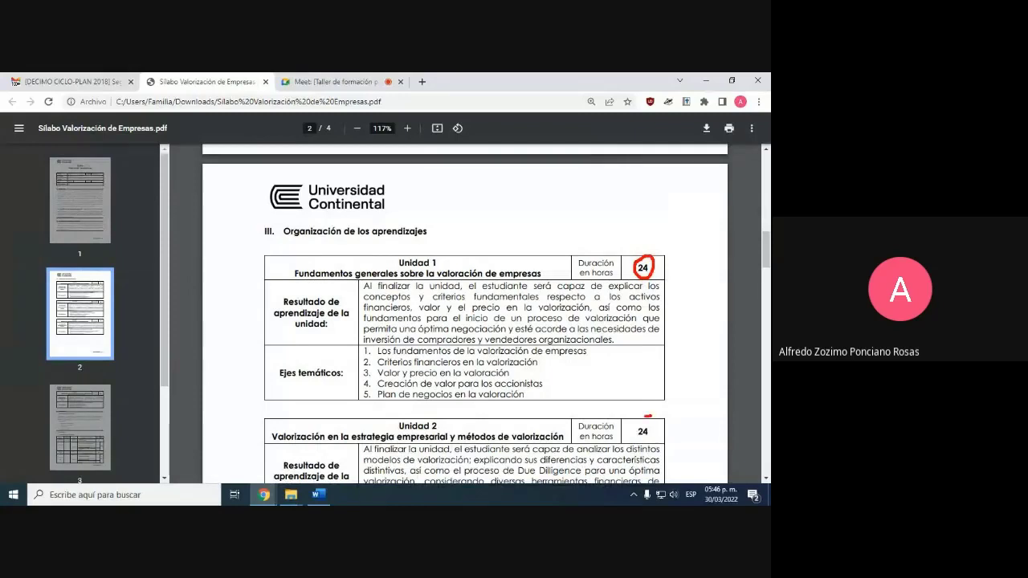
pyautogui.moveTo(647, 417); pyautogui.dragTo(659, 436)
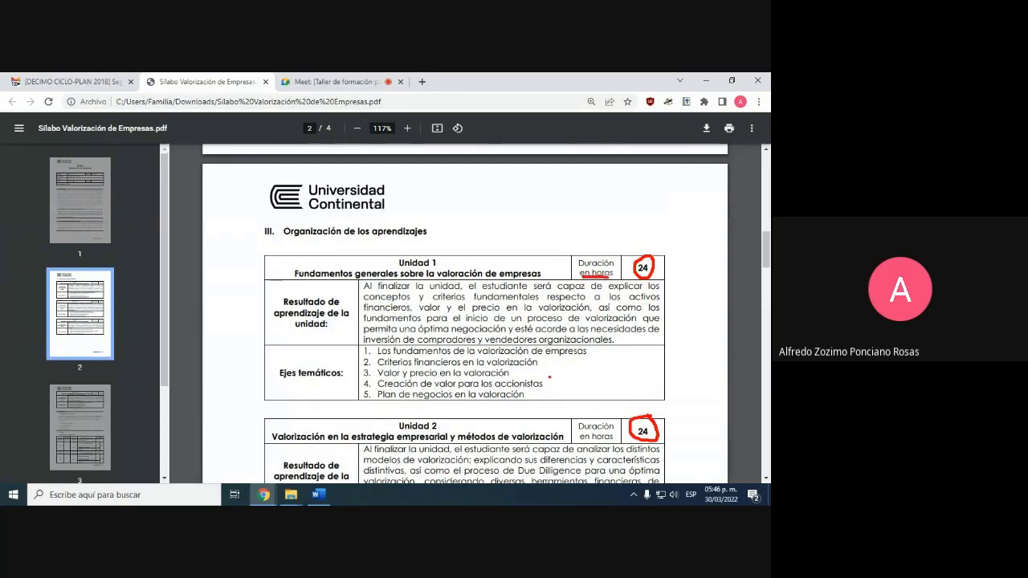
pyautogui.press('Escape')
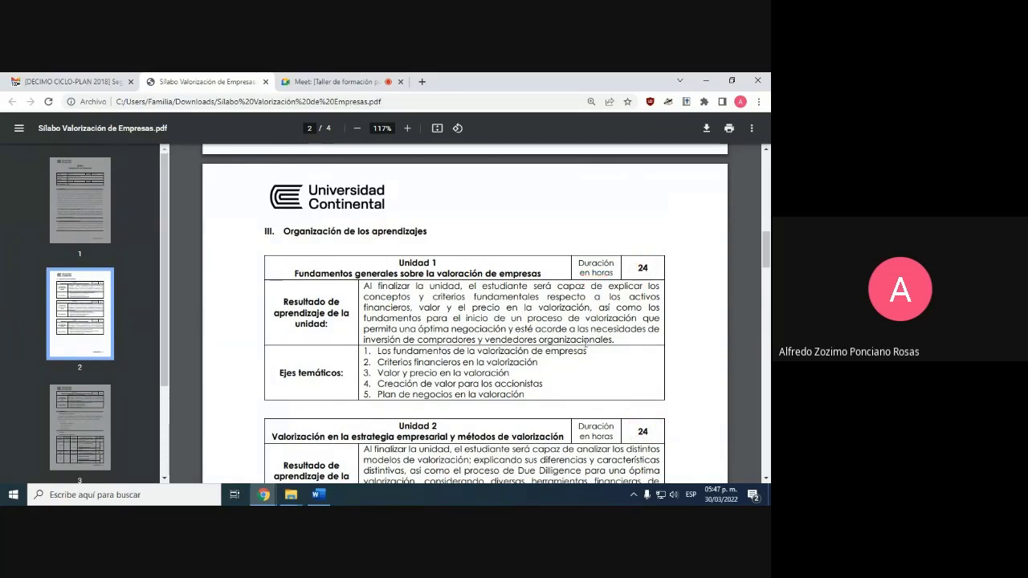
# Step: Examine the duration in hours of each unit in the syllabus section Organización de los aprendizajes
pyautogui.scroll(-1, 594, 328)
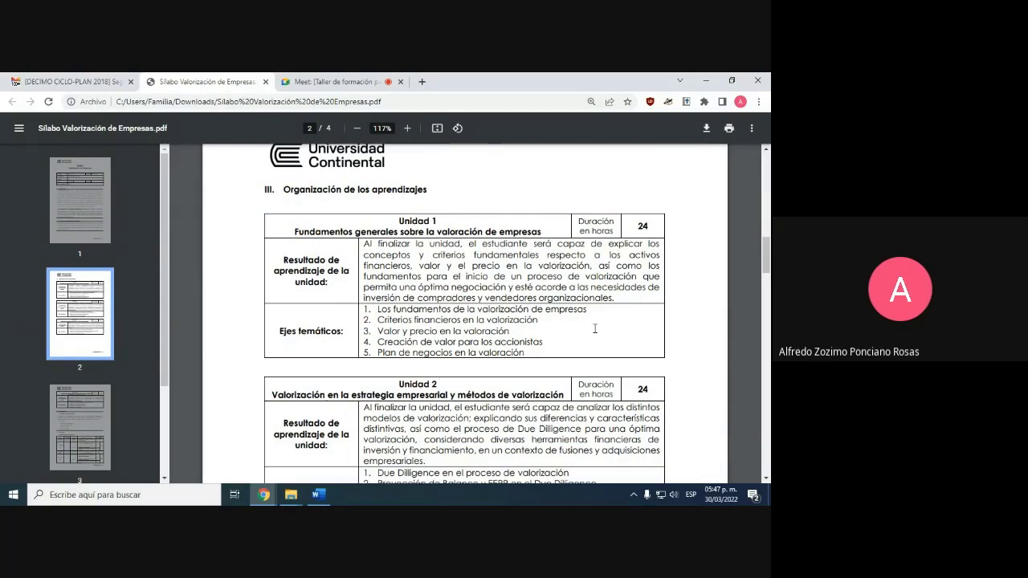
pyautogui.scroll(-2, 595, 328)
pyautogui.scroll(3, 610, 306)
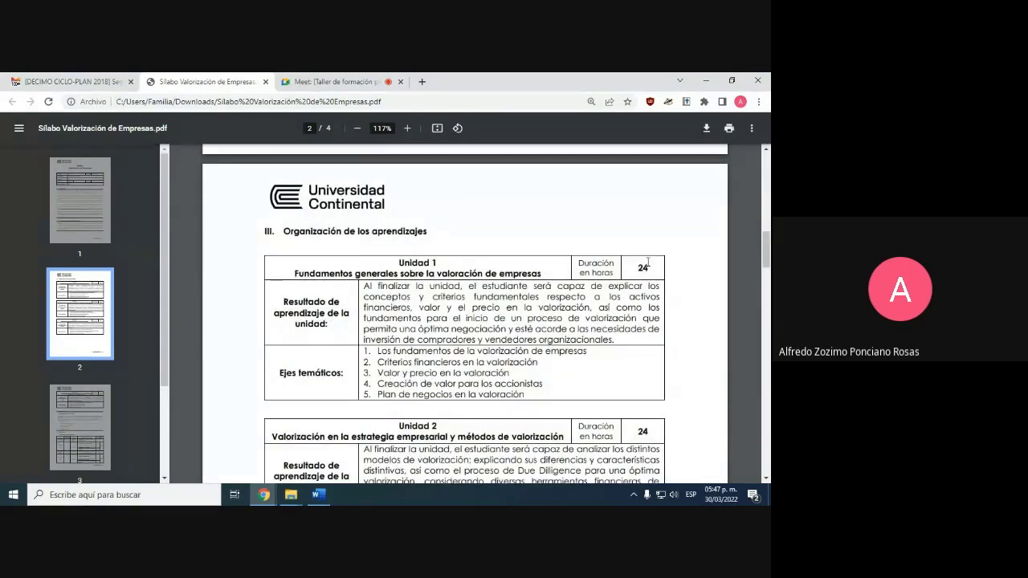
pyautogui.scroll(-10, 654, 337)
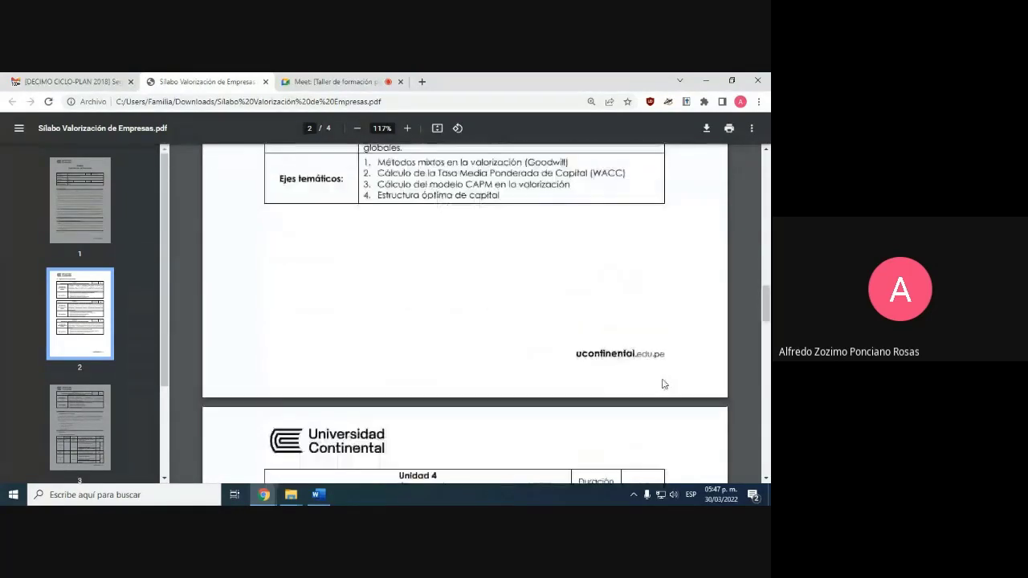
pyautogui.scroll(-3, 664, 384)
pyautogui.scroll(4, 664, 384)
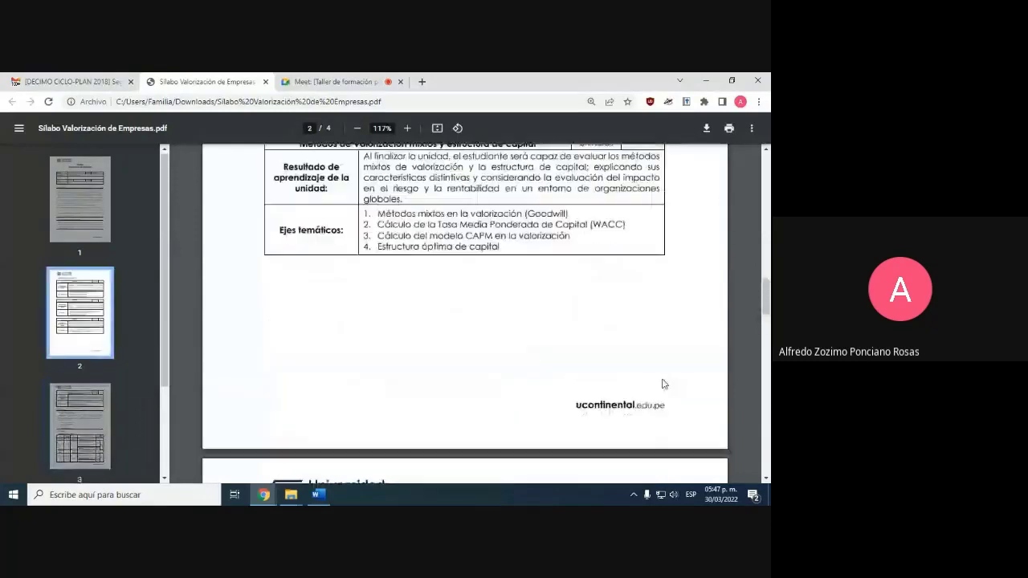
pyautogui.scroll(8, 664, 384)
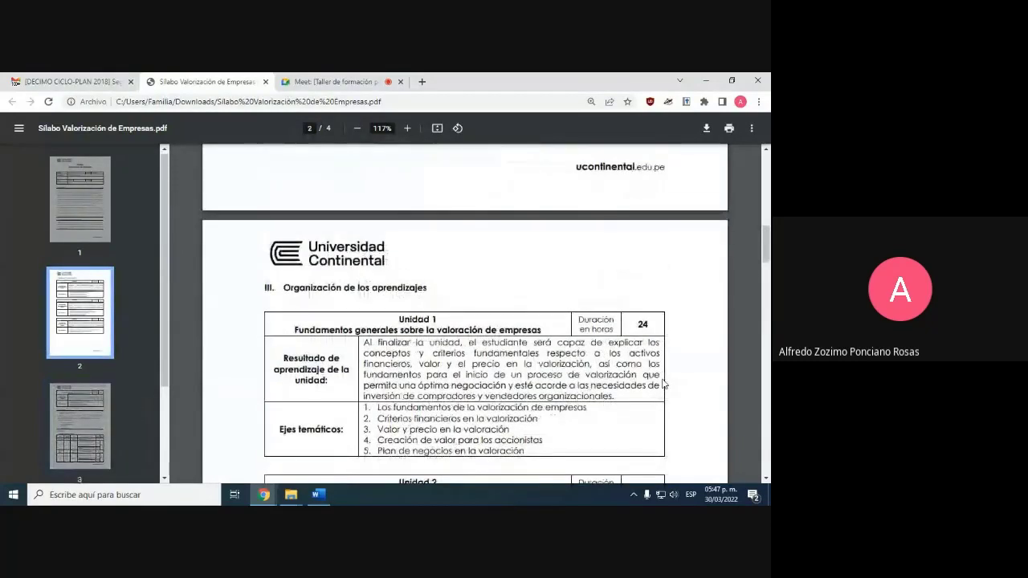
pyautogui.scroll(-2, 664, 384)
pyautogui.scroll(1, 665, 384)
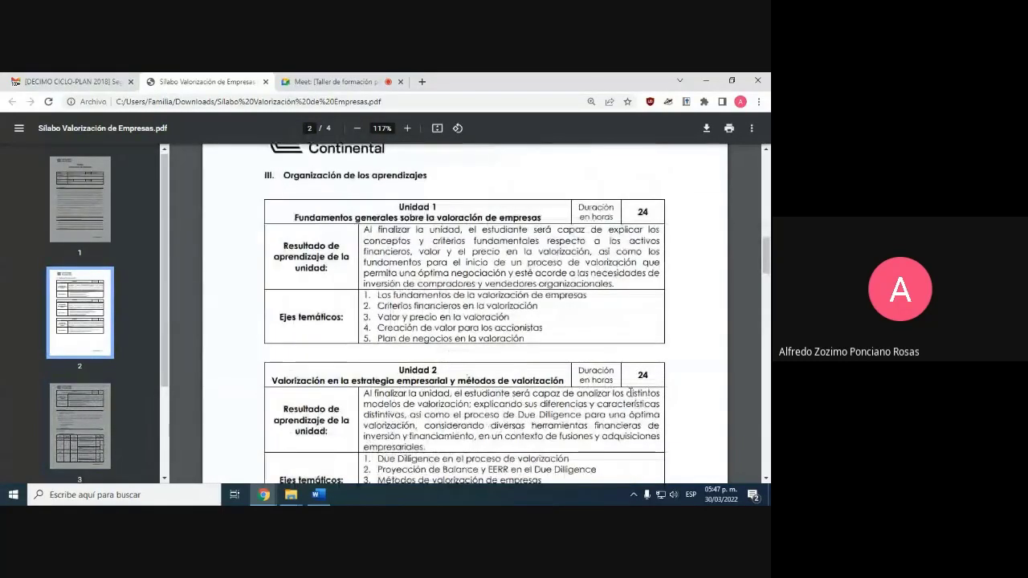
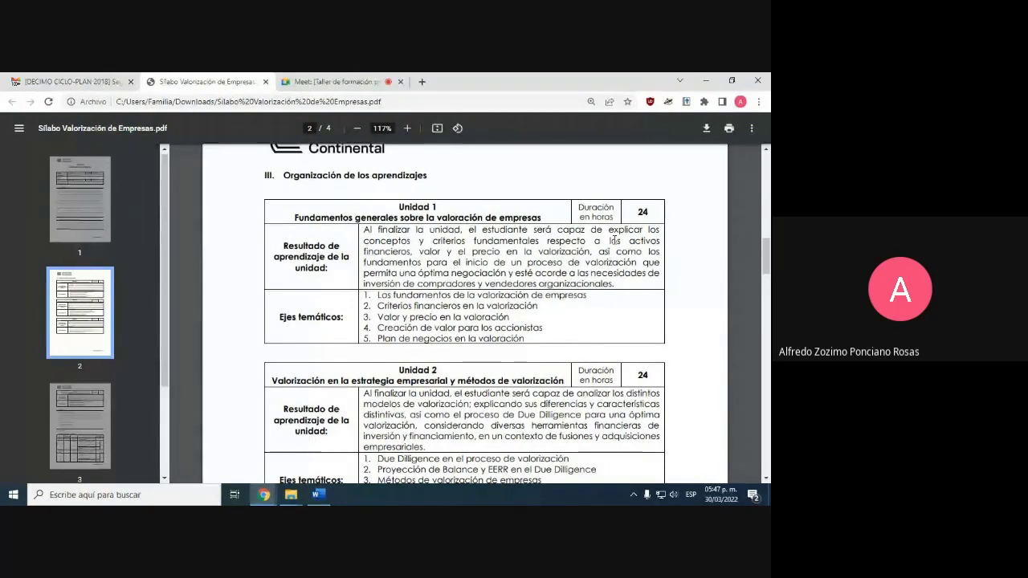
pyautogui.scroll(-5, 641, 328)
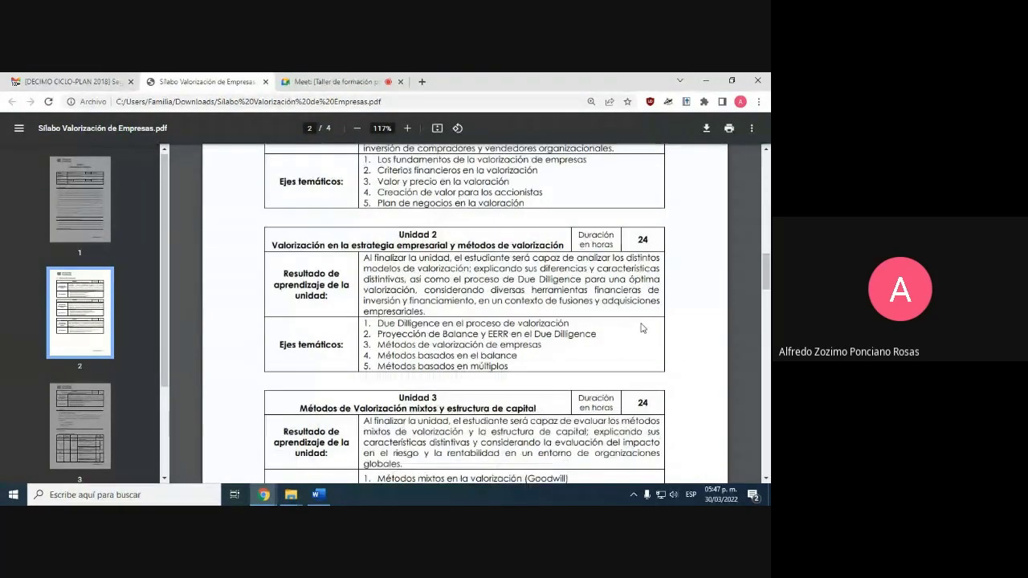
pyautogui.scroll(3, 642, 325)
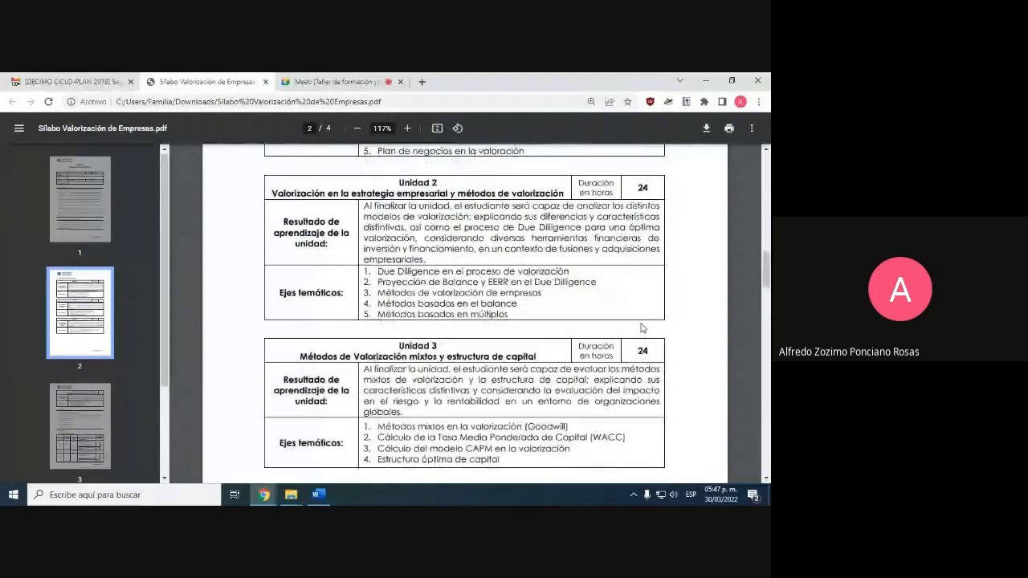
# Step: Compare the hours of Unidades 1 to 4 in the syllabus with the hour cells required by the Word guide's Tiempo mínimo de estudio table
pyautogui.scroll(-3, 647, 285)
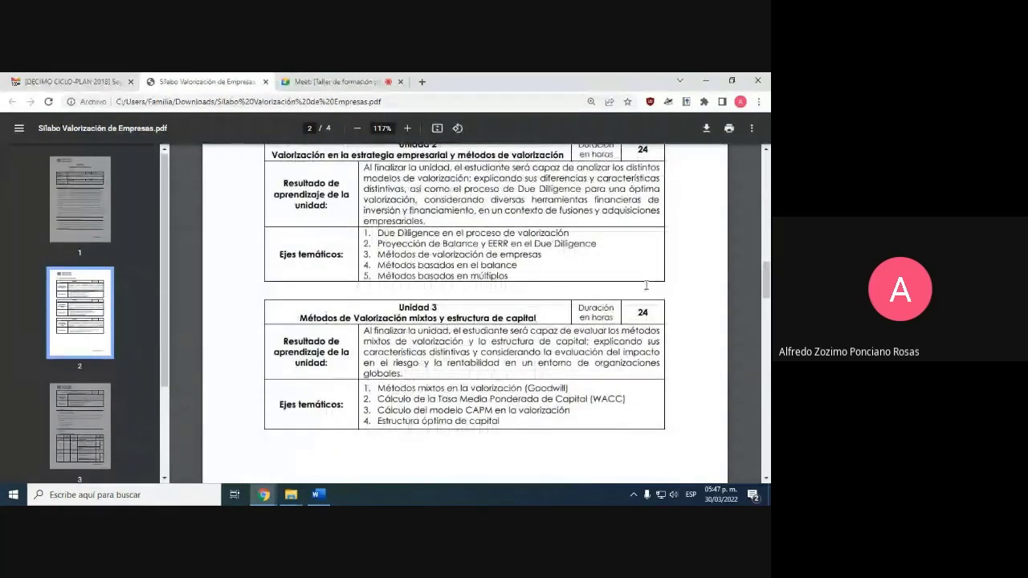
pyautogui.scroll(-2, 647, 290)
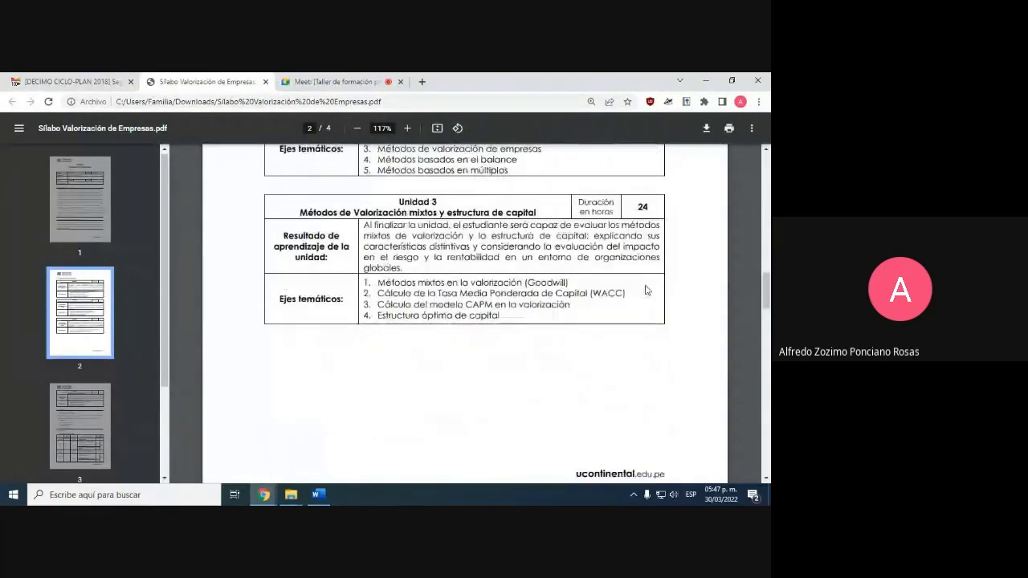
pyautogui.scroll(-6, 647, 290)
pyautogui.scroll(-4, 646, 289)
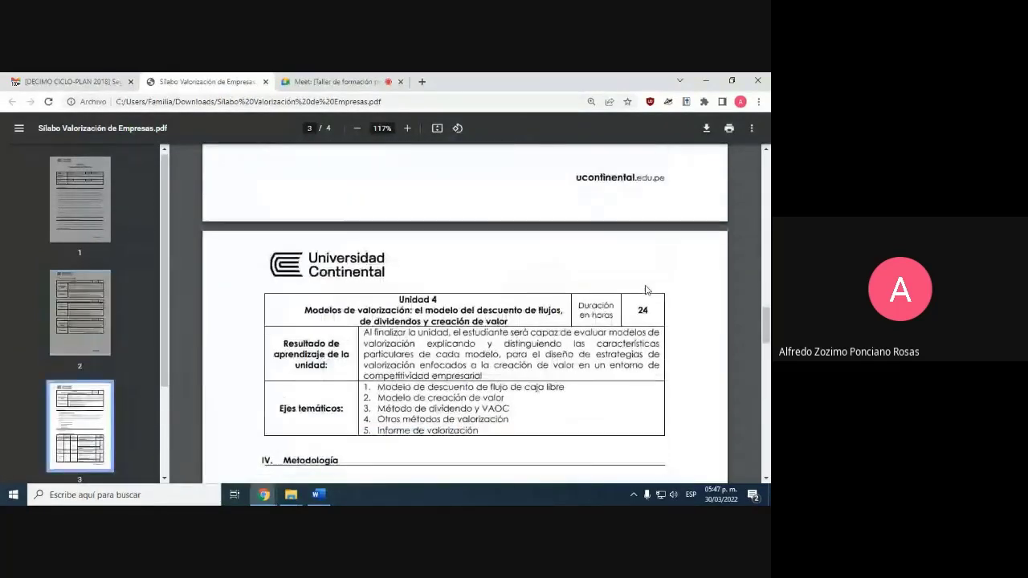
pyautogui.scroll(3, 646, 290)
pyautogui.scroll(8, 646, 290)
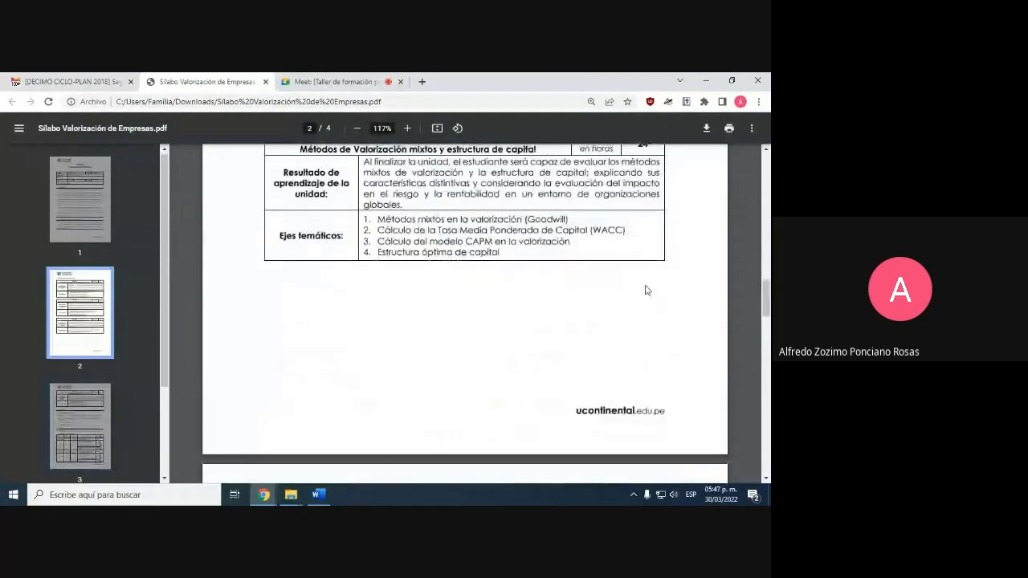
pyautogui.scroll(6, 646, 290)
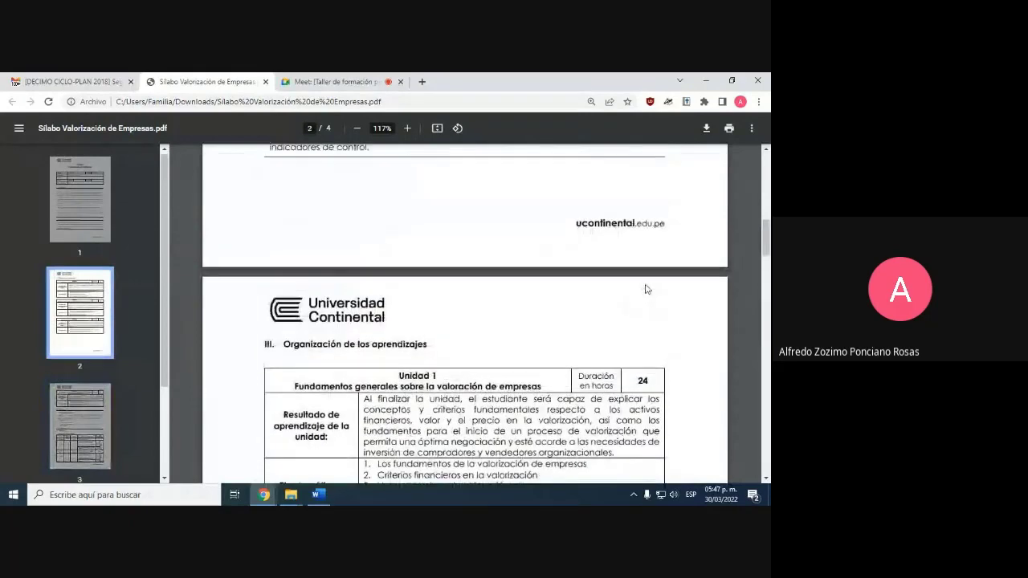
pyautogui.scroll(-5, 646, 286)
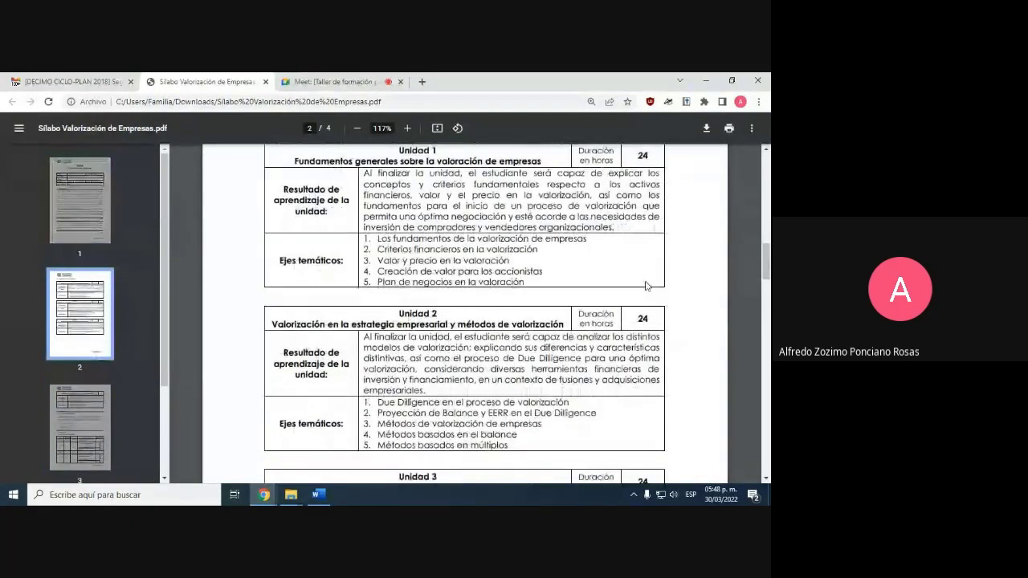
pyautogui.scroll(1, 647, 286)
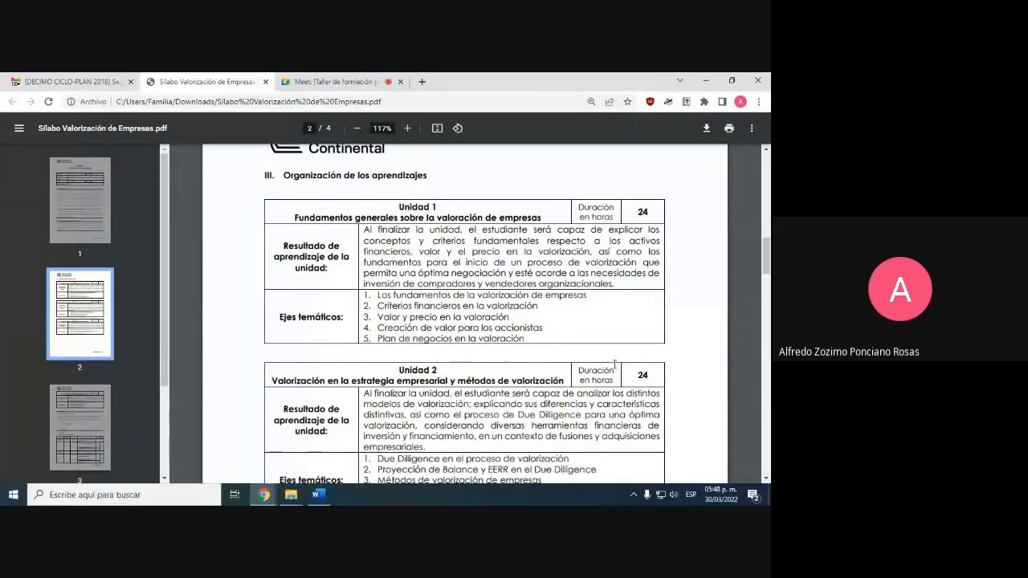
pyautogui.scroll(-5, 615, 365)
pyautogui.scroll(-3, 614, 363)
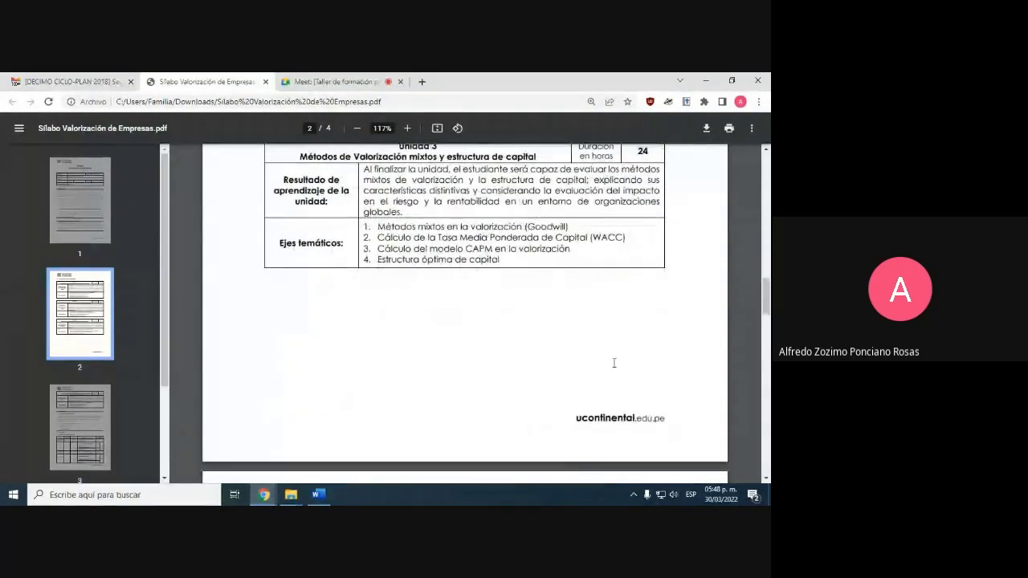
pyautogui.scroll(10, 613, 363)
pyautogui.hotkey('alt', 'Tab')
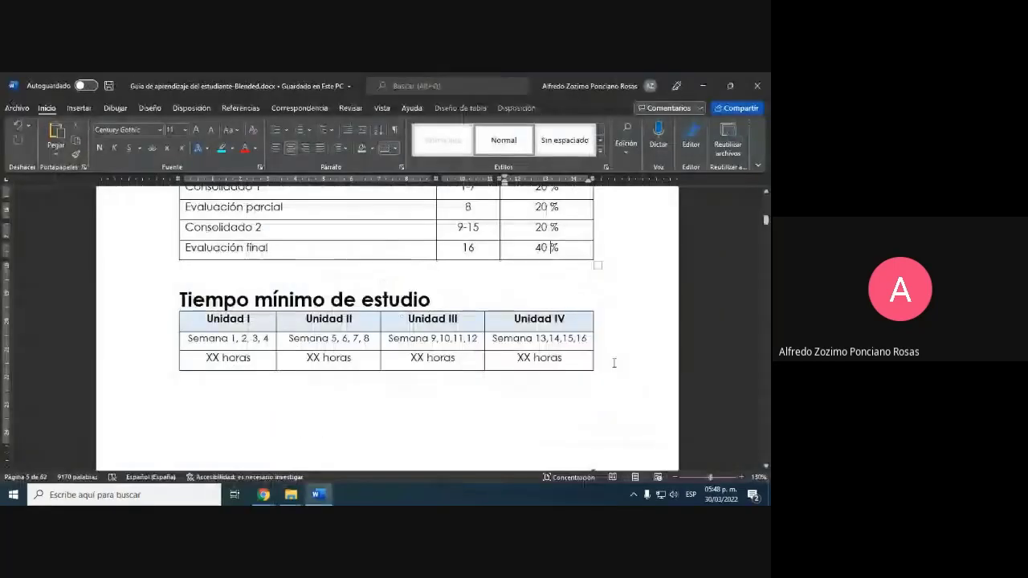
pyautogui.hotkey('alt', 'Tab')
pyautogui.scroll(-5, 599, 382)
pyautogui.scroll(-14, 598, 381)
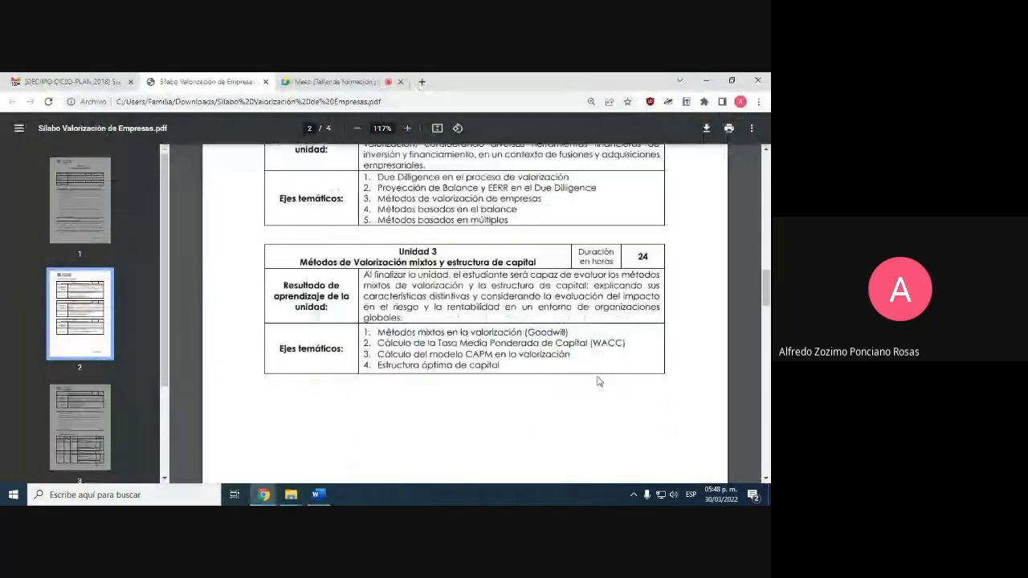
# Step: In the Word guide's Tiempo mínimo de estudio table, set the study time of Unidad I, II, III and IV to 24 horas each
pyautogui.hotkey('alt', 'Tab')
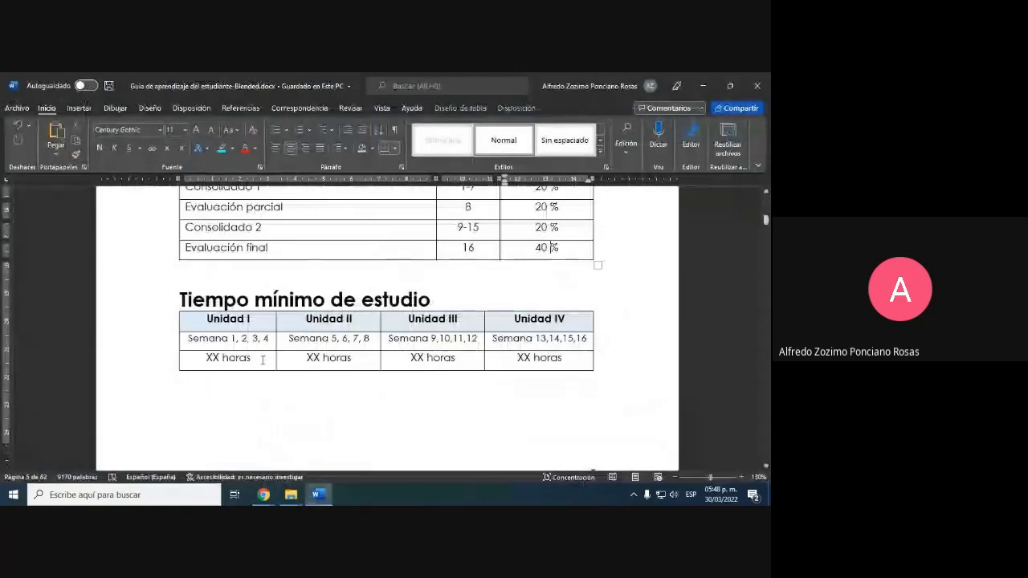
pyautogui.moveTo(218, 358); pyautogui.dragTo(207, 359)
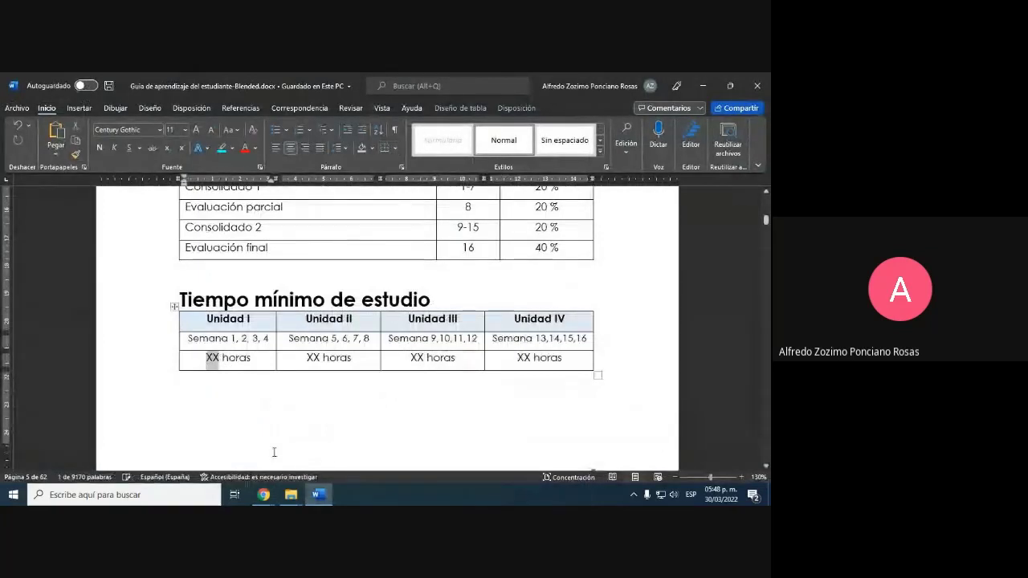
pyautogui.write('24')
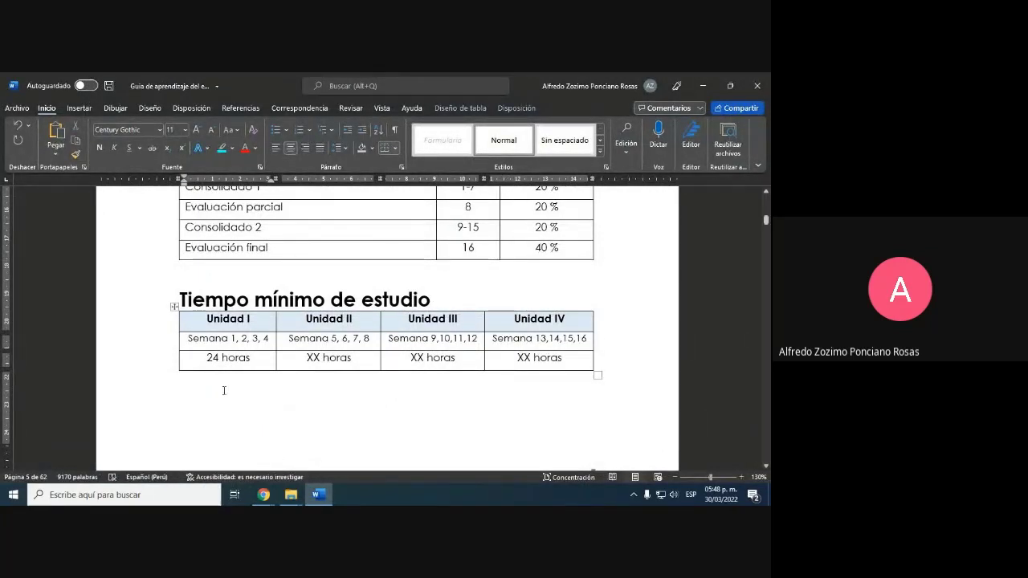
pyautogui.click(183, 362)
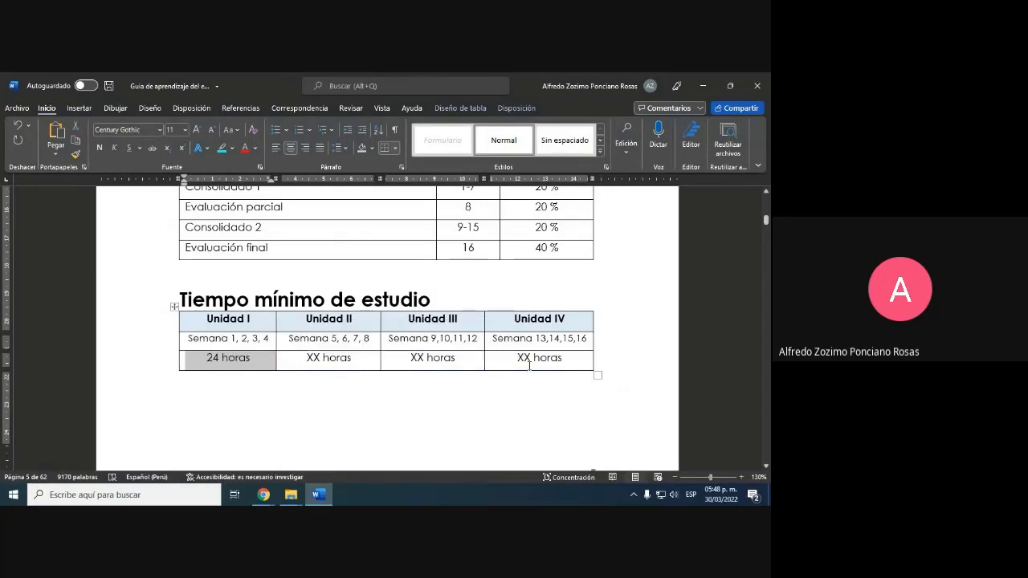
pyautogui.moveTo(567, 358); pyautogui.dragTo(367, 360)
pyautogui.write('24 horas\t24 horas\t24 horas')
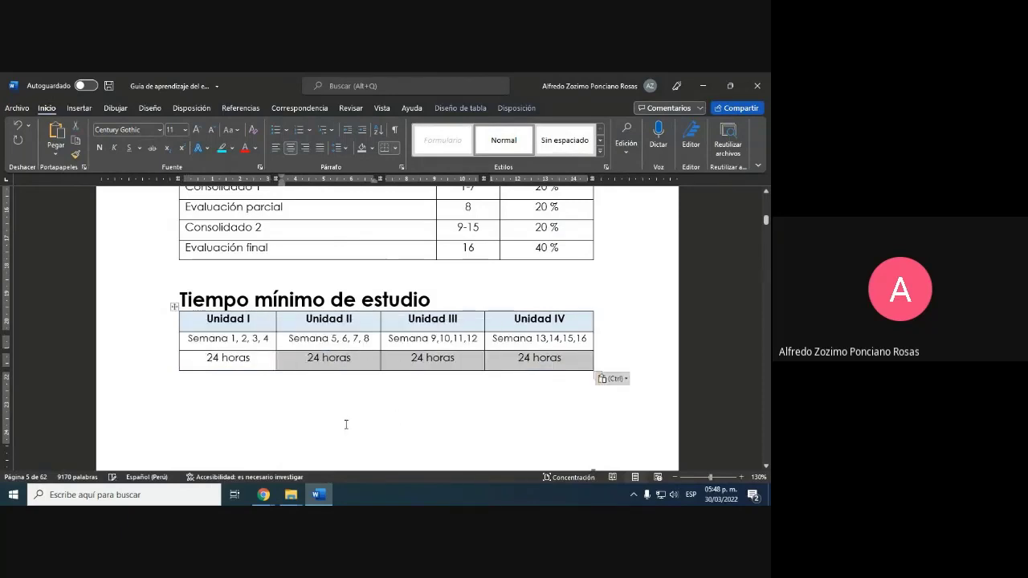
# Step: Review the guide's Presentación de la asignatura page, covering the Video motivador text and the Introducción a la asignatura table
pyautogui.scroll(-3, 346, 424)
pyautogui.scroll(-2, 346, 424)
pyautogui.scroll(-4, 316, 316)
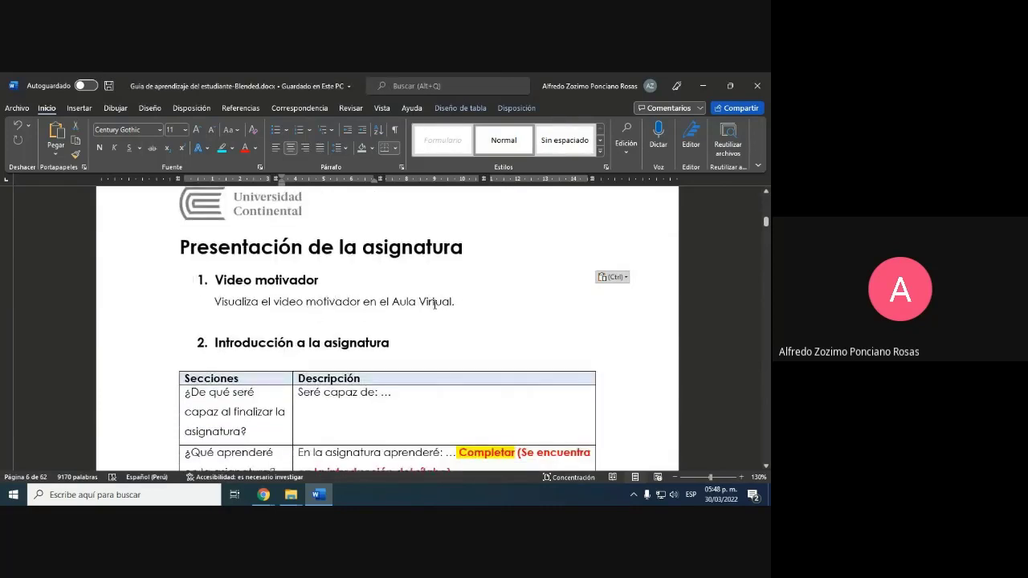
pyautogui.moveTo(456, 302); pyautogui.dragTo(212, 303)
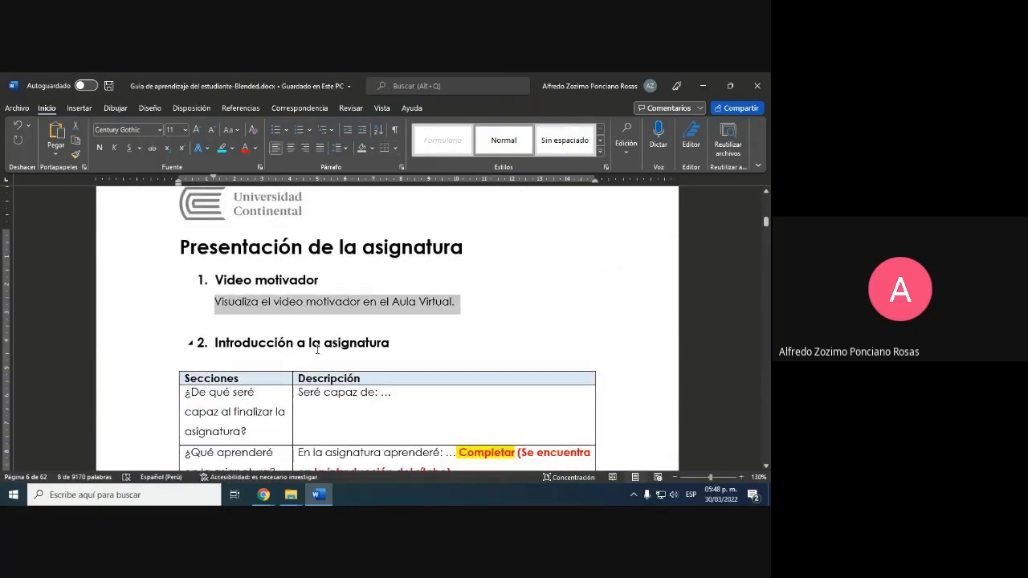
pyautogui.scroll(-1, 318, 349)
pyautogui.scroll(-2, 318, 349)
pyautogui.scroll(2, 319, 347)
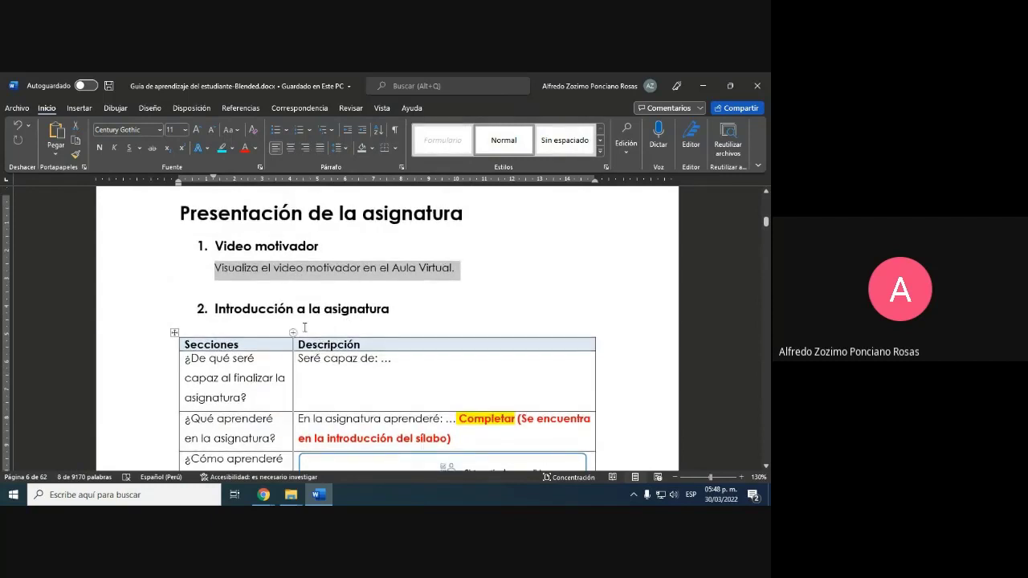
pyautogui.click(382, 314)
pyautogui.moveTo(399, 311); pyautogui.dragTo(299, 307)
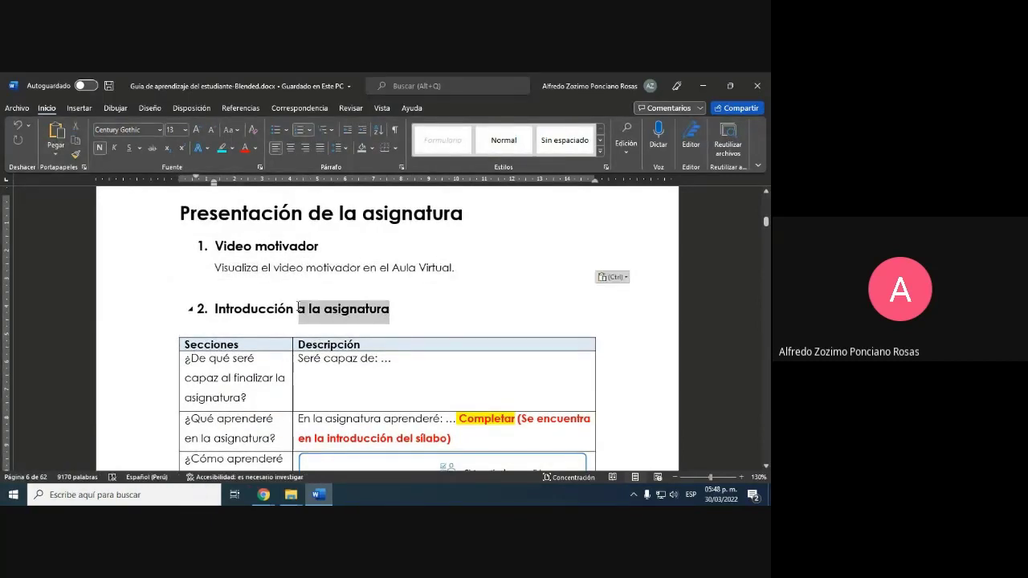
pyautogui.scroll(-2, 331, 369)
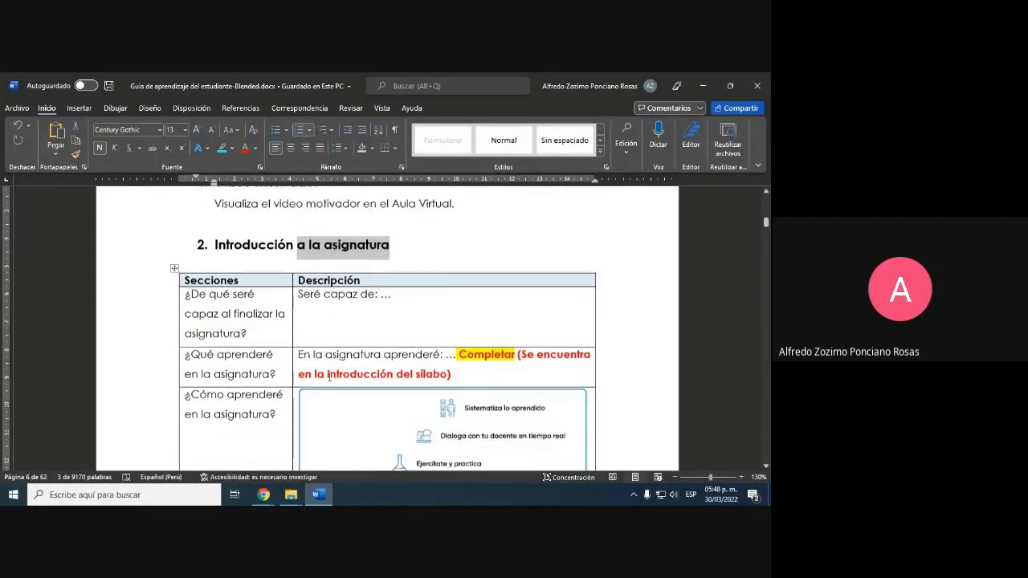
# Step: Temporarily underline the phrases "Seré capaz de:" and "En la asignatura aprenderé:" in the Introducción a la asignatura table
pyautogui.scroll(-1, 279, 351)
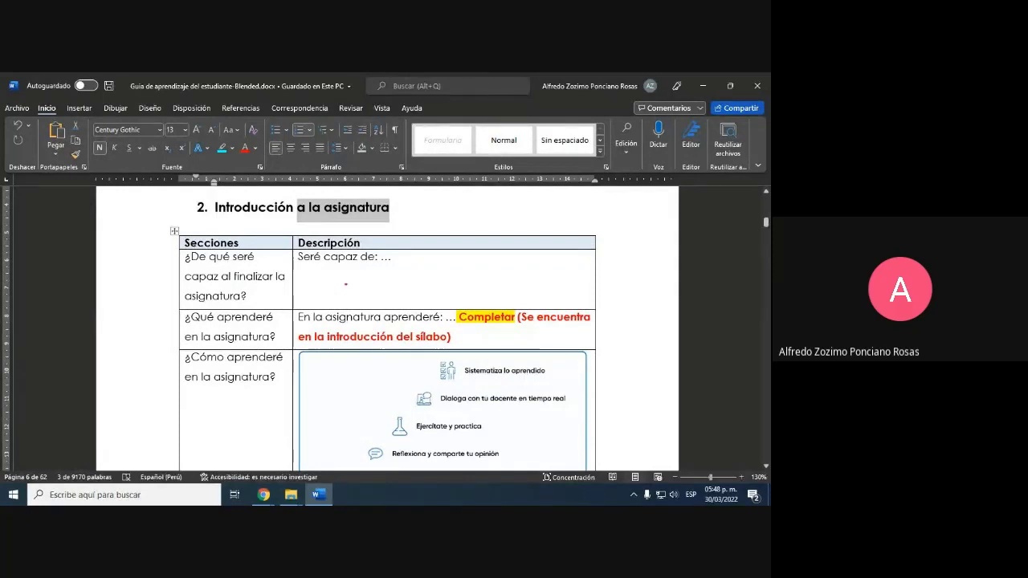
pyautogui.moveTo(299, 260); pyautogui.dragTo(361, 268)
pyautogui.moveTo(299, 324); pyautogui.dragTo(445, 324)
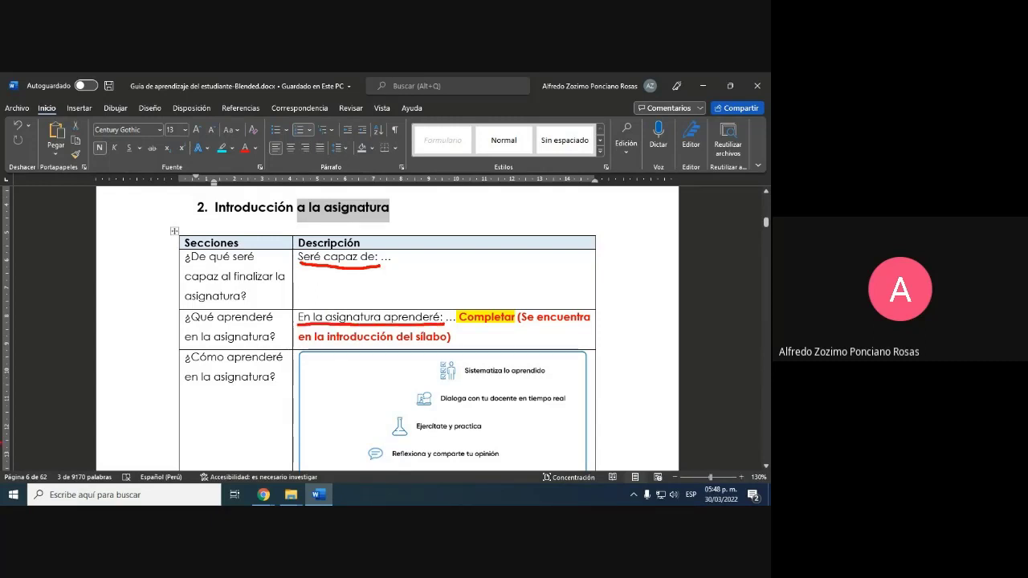
pyautogui.press('Escape')
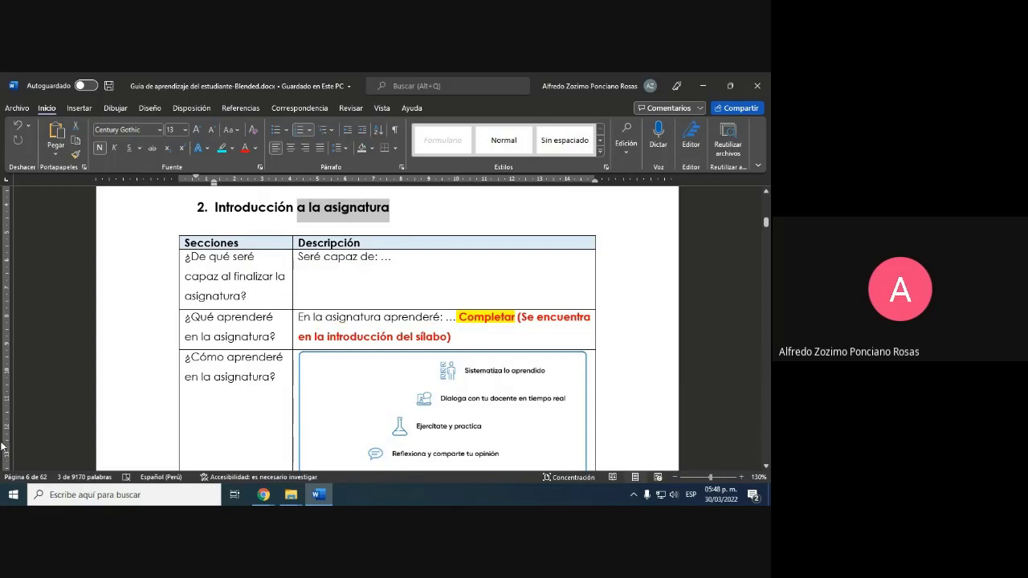
# Step: In the Chrome syllabus, find Resultado de aprendizaje de la asignatura and temporarily mark its text starting at "evaluar el valor del dinero en el tiempo"
pyautogui.click(255, 300)
pyautogui.click(264, 495)
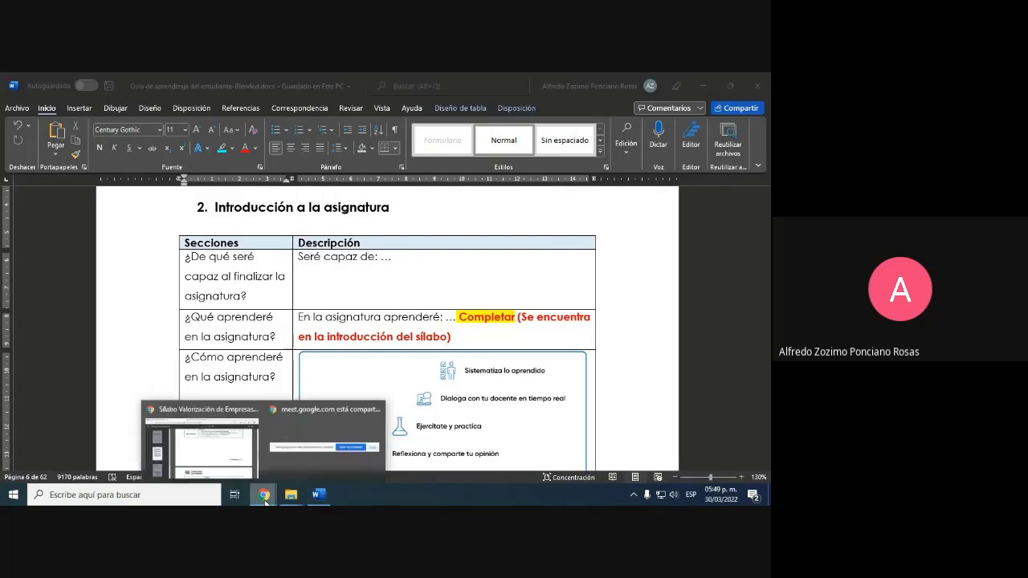
pyautogui.click(236, 464)
pyautogui.scroll(6, 507, 355)
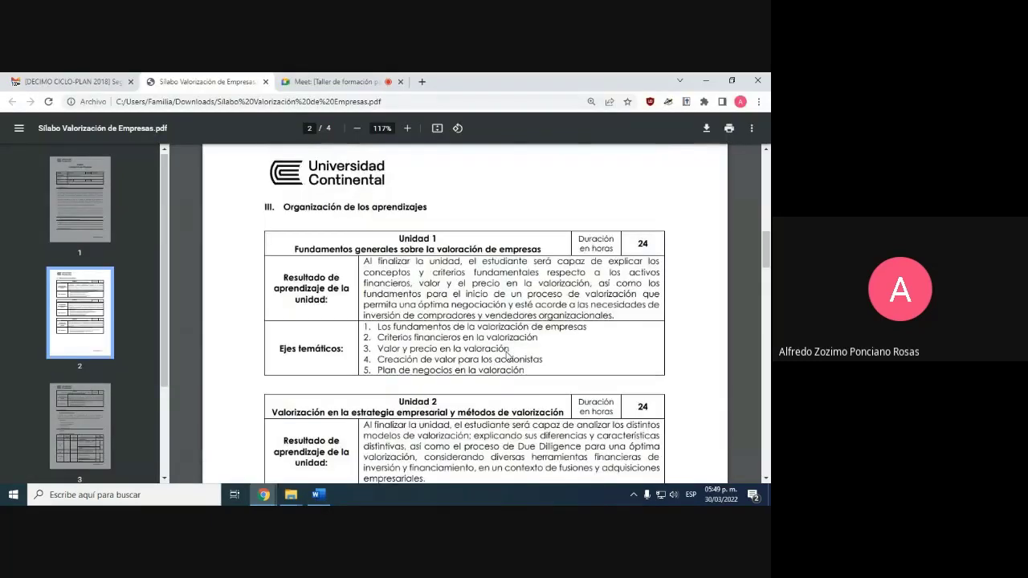
pyautogui.scroll(8, 507, 355)
pyautogui.scroll(-5, 507, 355)
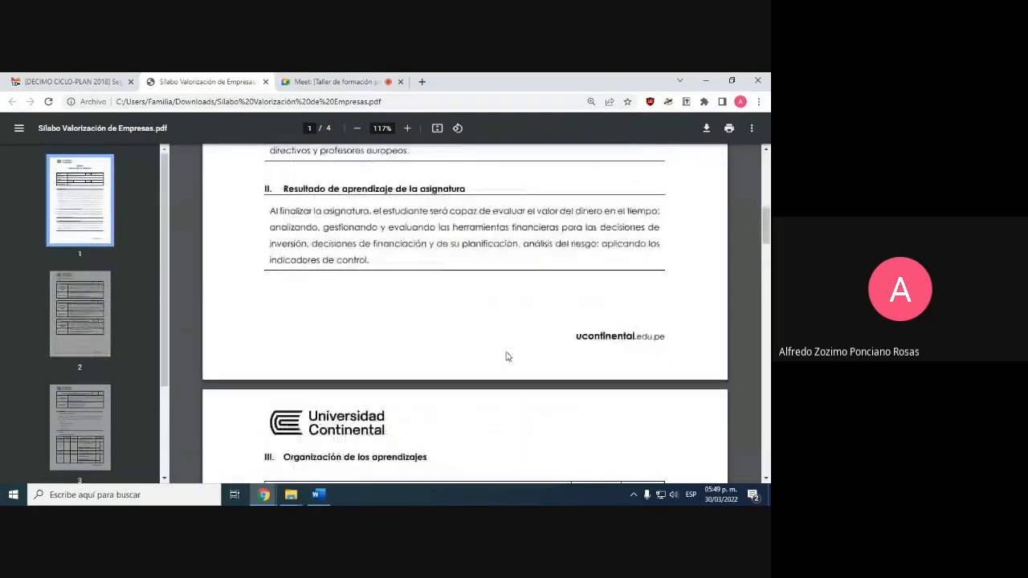
pyautogui.keyDown('ctrl'); pyautogui.scroll(2, 532, 354); pyautogui.keyUp('ctrl')
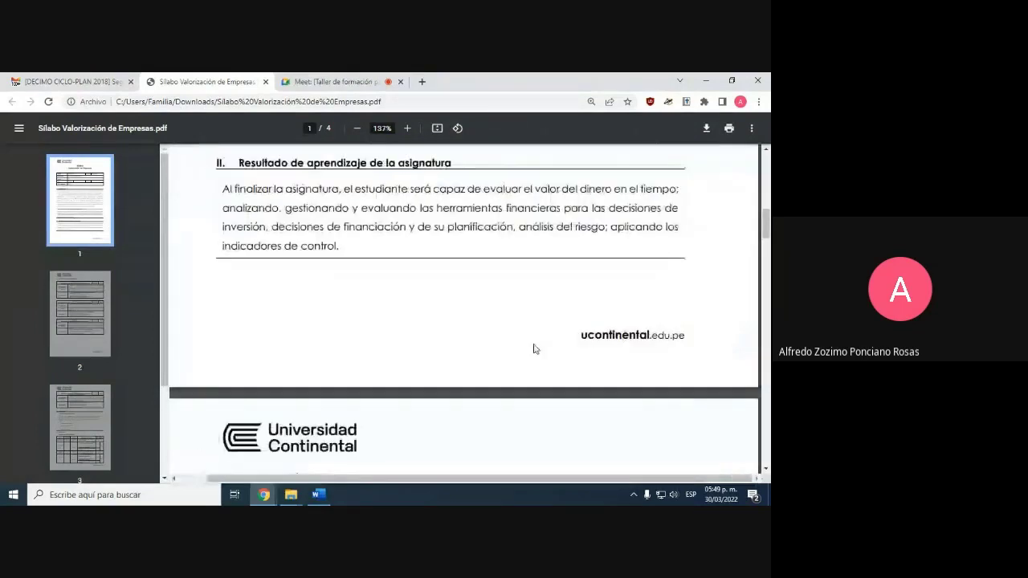
pyautogui.scroll(2, 534, 348)
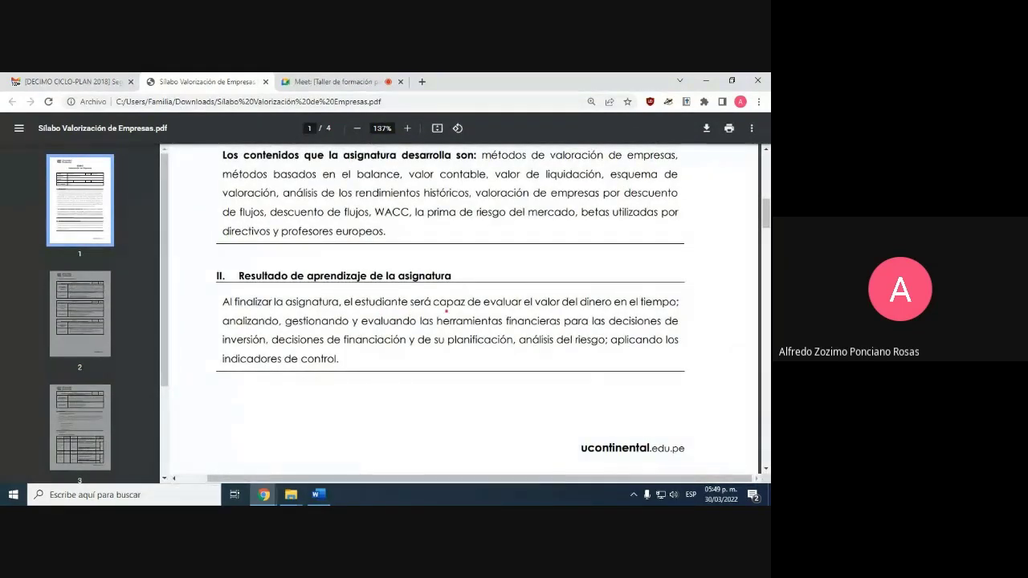
pyautogui.moveTo(482, 308)
pyautogui.mouseDown()
pyautogui.moveTo(681, 309)
pyautogui.moveTo(697, 350)
pyautogui.moveTo(707, 337)
pyautogui.mouseUp()
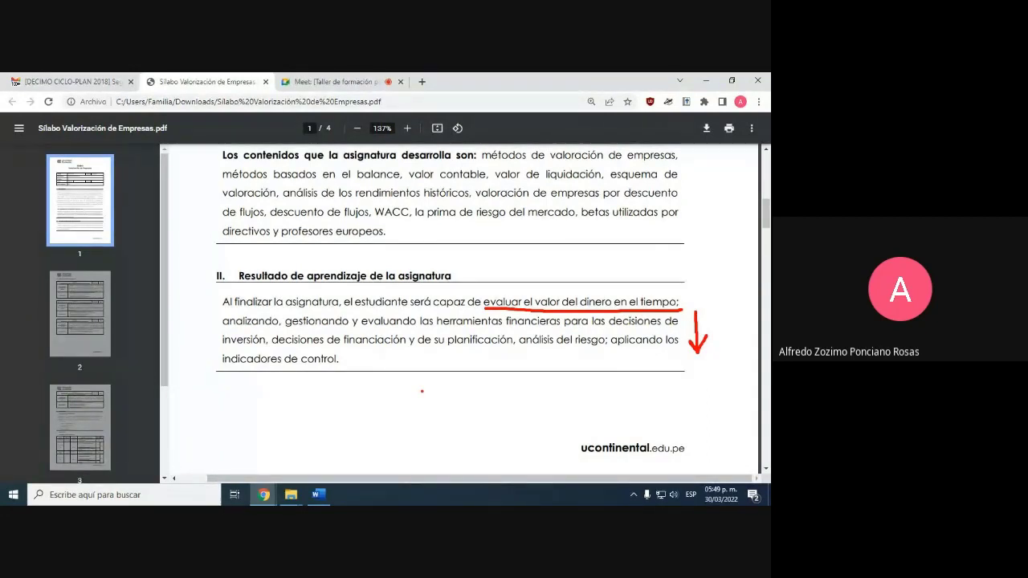
pyautogui.press('Escape')
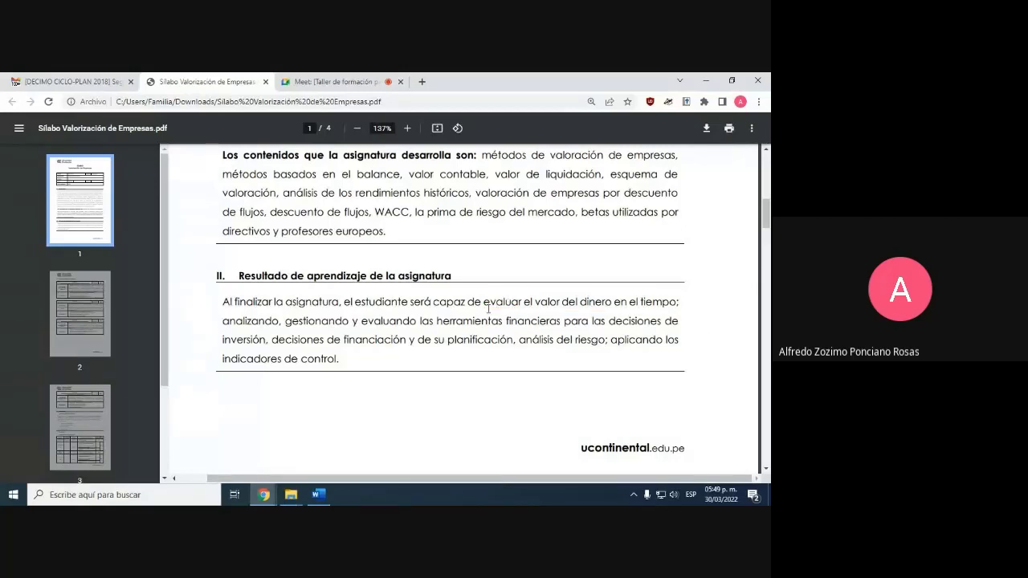
# Step: Copy the syllabus learning outcome from "evaluar el valor" to "indicadores de control." into the Word guide after "Seré capaz de", replacing the colon and ellipsis
pyautogui.moveTo(484, 303); pyautogui.dragTo(345, 366)
pyautogui.press('super+c')
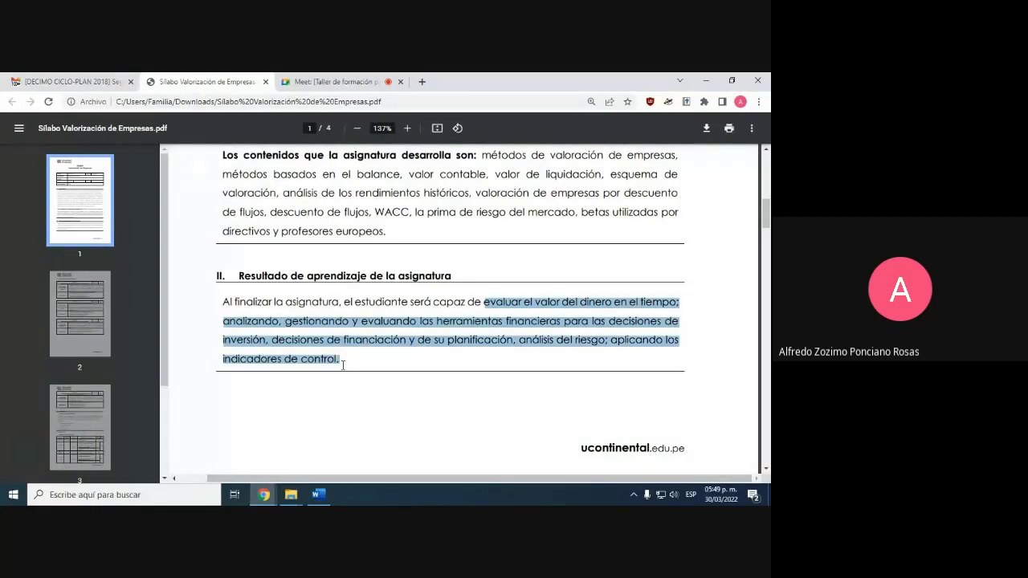
pyautogui.hotkey('alt', 'Tab')
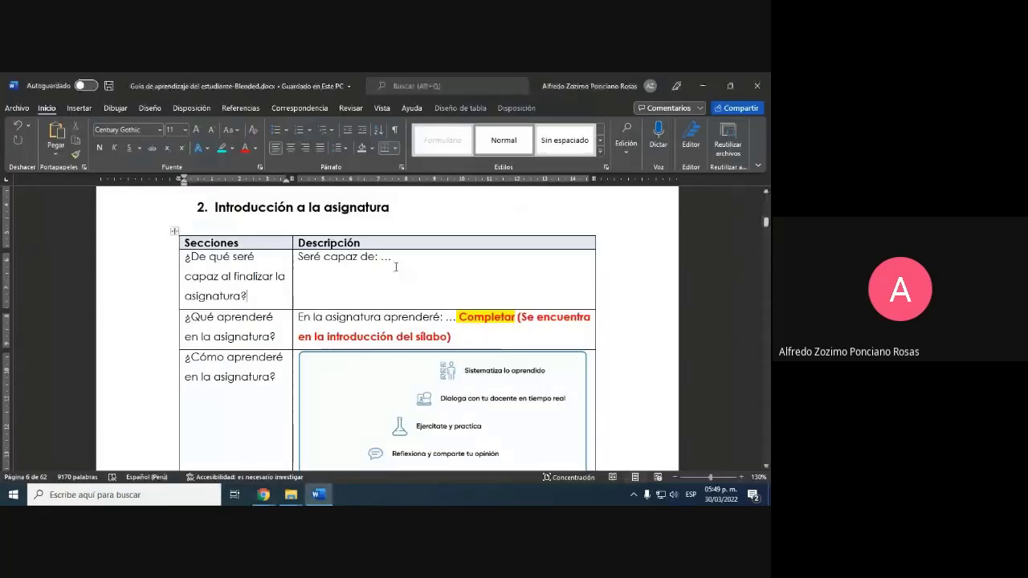
pyautogui.moveTo(392, 257); pyautogui.dragTo(376, 257)
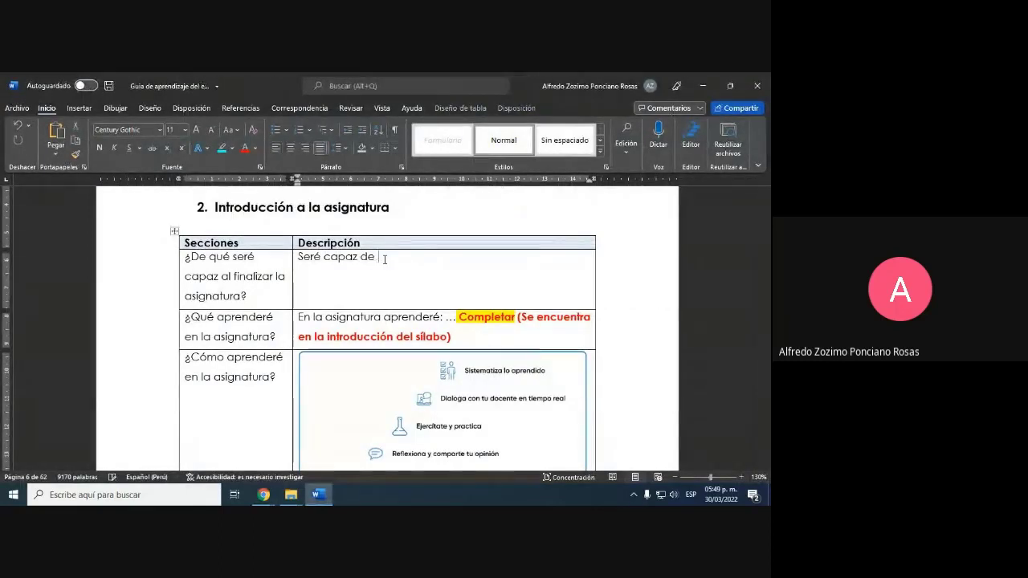
pyautogui.rightClick(382, 257)
pyautogui.click(448, 288)
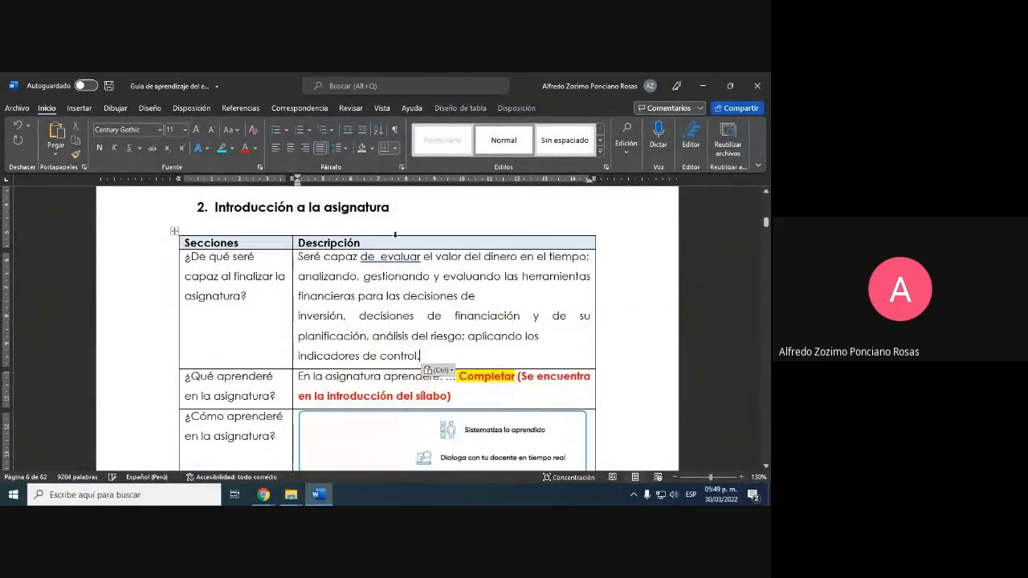
pyautogui.click(381, 258)
pyautogui.click(390, 308)
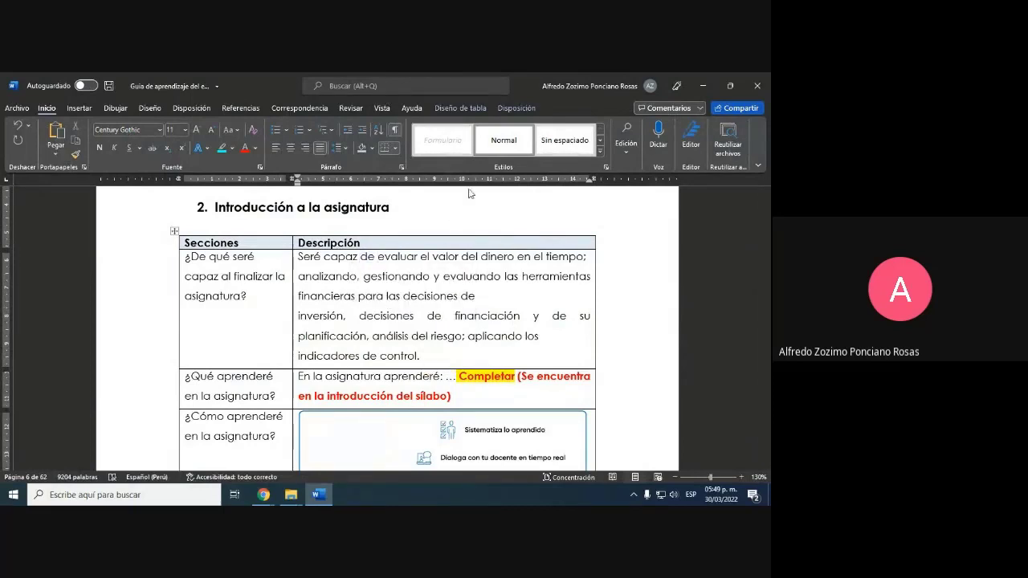
# Step: Show formatting marks, remove the stray paragraph breaks from the "Seré capaz de" text and save the guide
pyautogui.hotkey('ctrl', 'shift', '8')
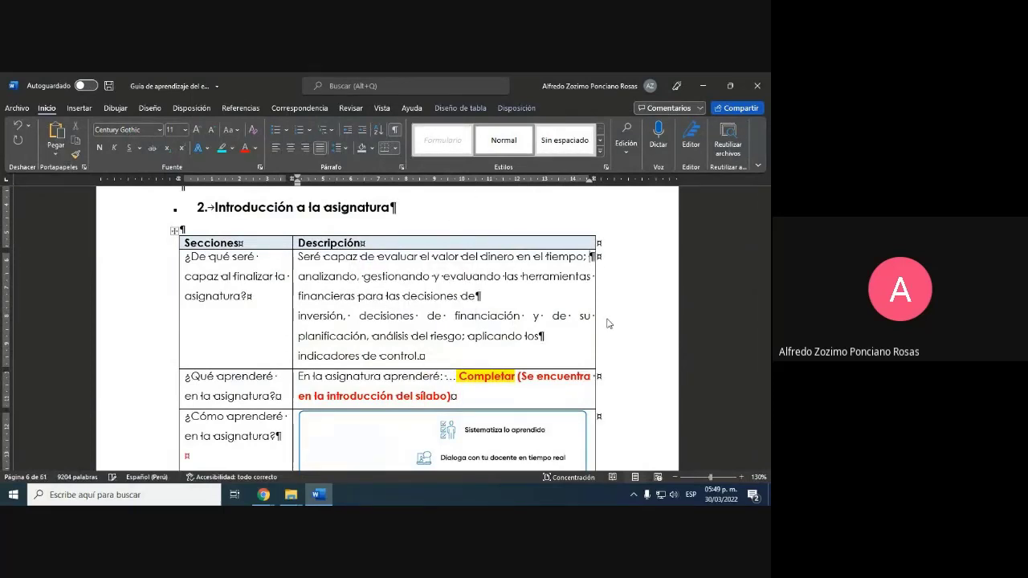
pyautogui.press('BackSpace')
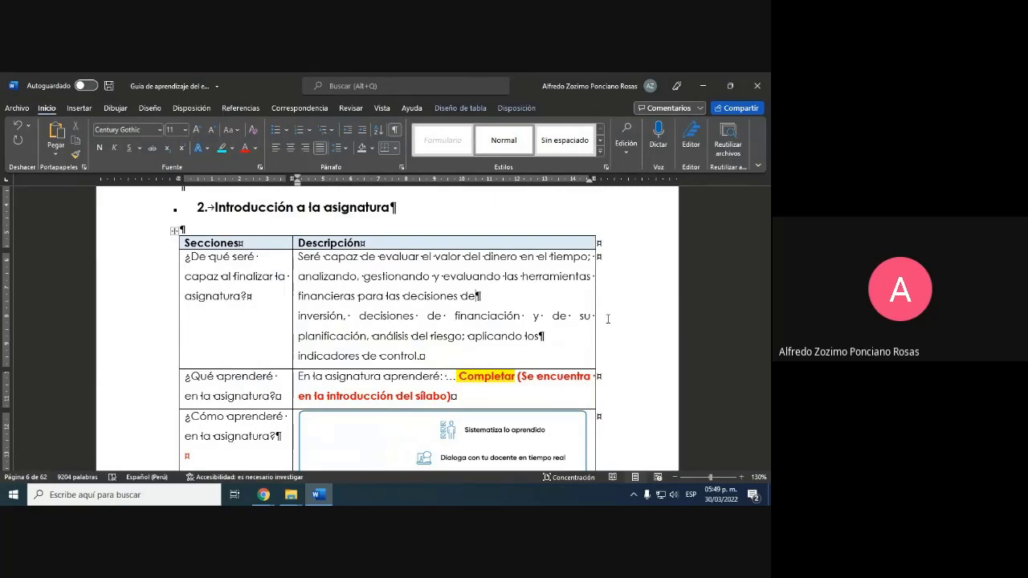
pyautogui.press('BackSpace')
pyautogui.press('BackSpace')
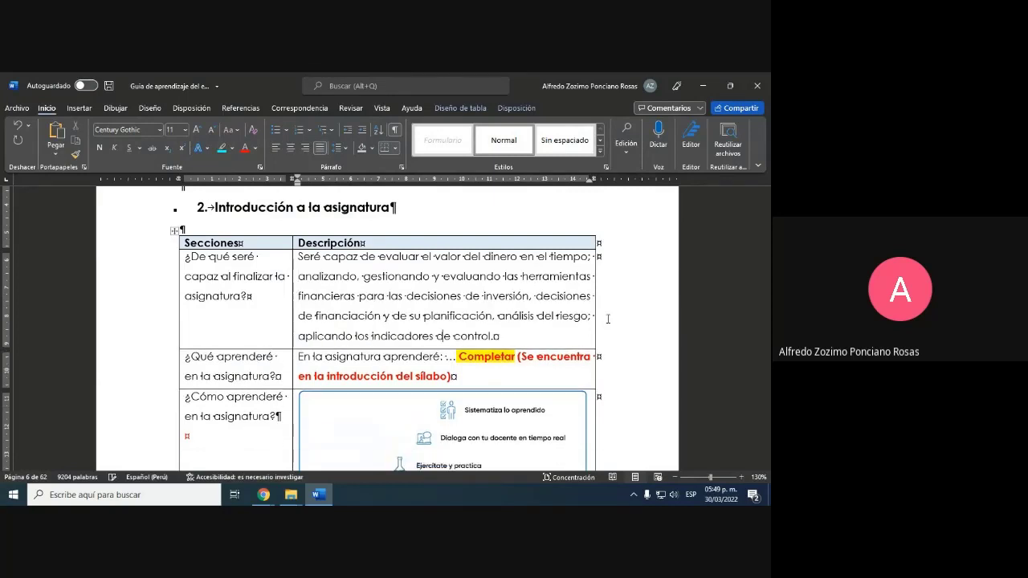
pyautogui.scroll(-1, 521, 368)
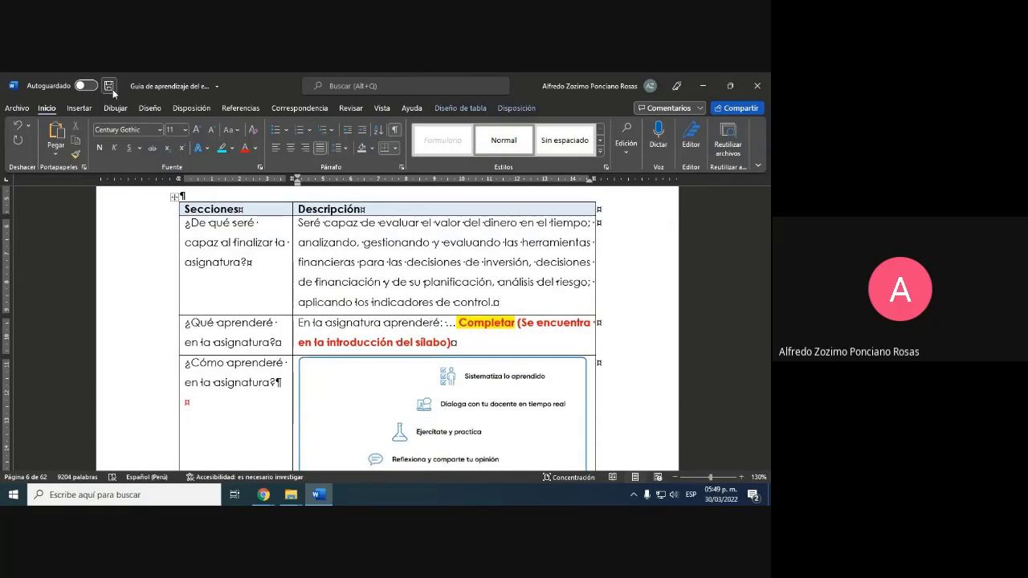
pyautogui.click(110, 87)
# Step: In the Chrome syllabus, find the content for "En la asignatura aprenderé:" and temporarily mark the paragraph "Los contenidos que la asignatura desarrolla son:"
pyautogui.scroll(-1, 232, 296)
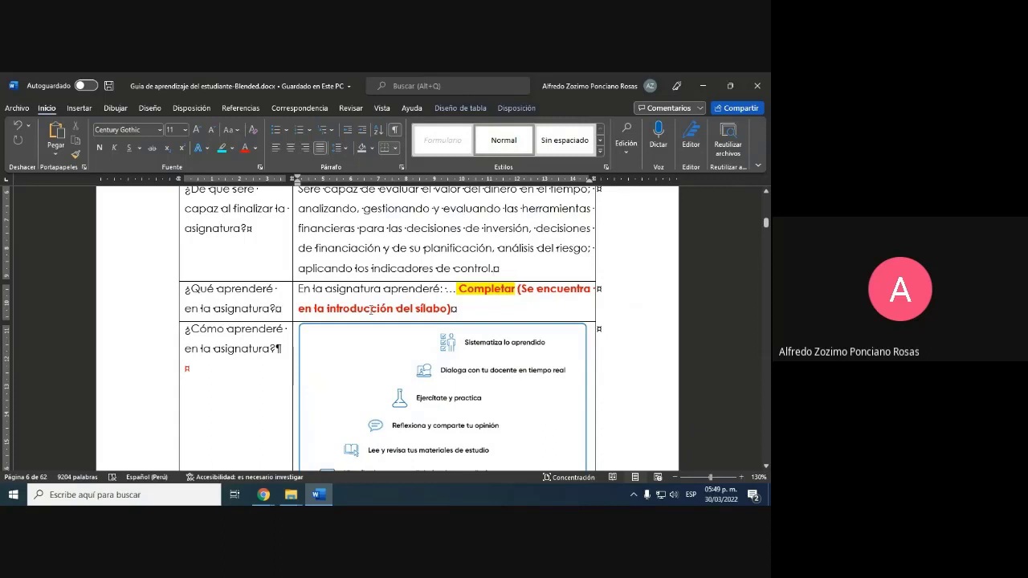
pyautogui.moveTo(298, 288); pyautogui.dragTo(452, 290)
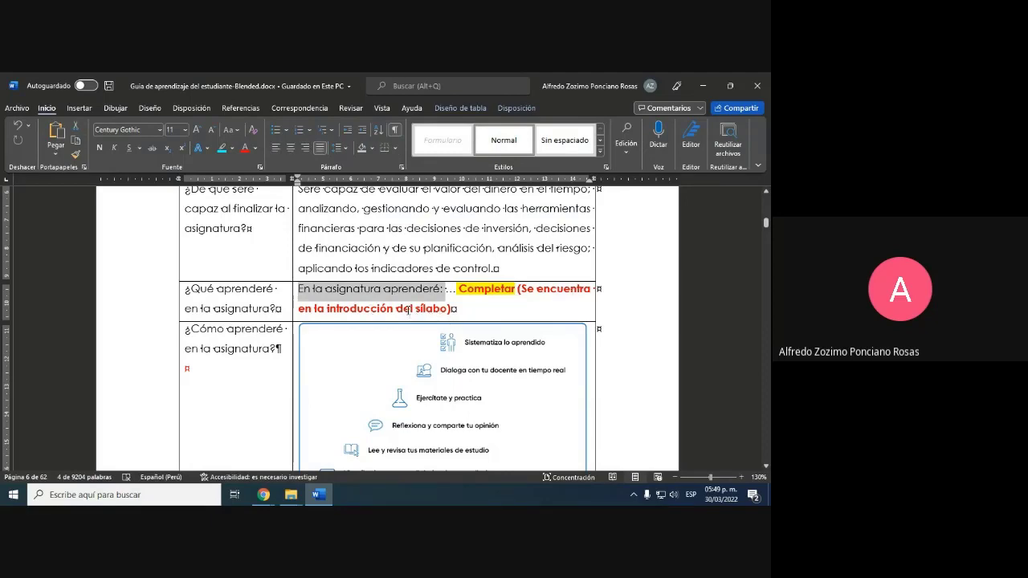
pyautogui.hotkey('alt', 'Tab')
pyautogui.scroll(2, 476, 339)
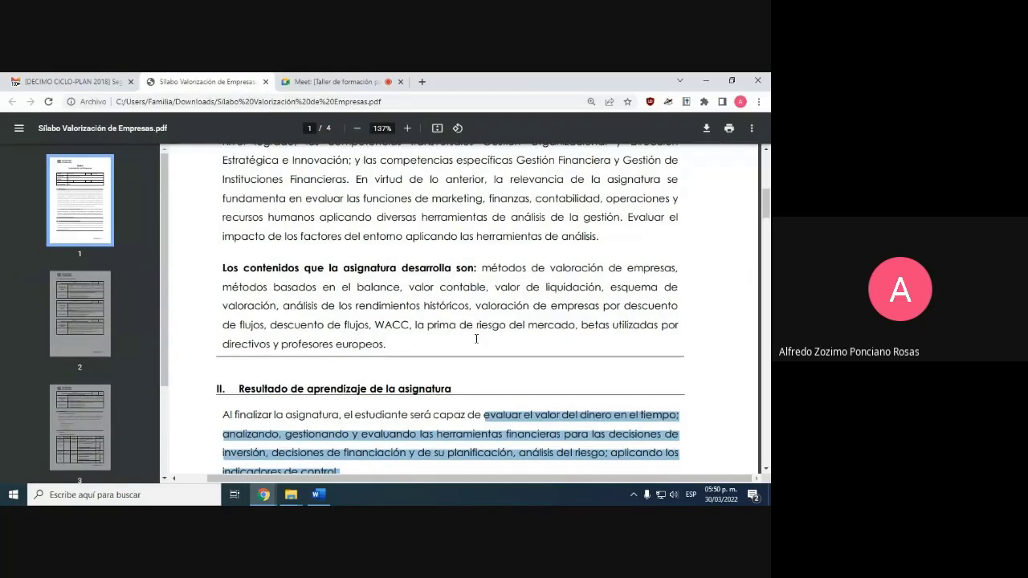
pyautogui.scroll(1, 476, 339)
pyautogui.moveTo(223, 325); pyautogui.dragTo(236, 325)
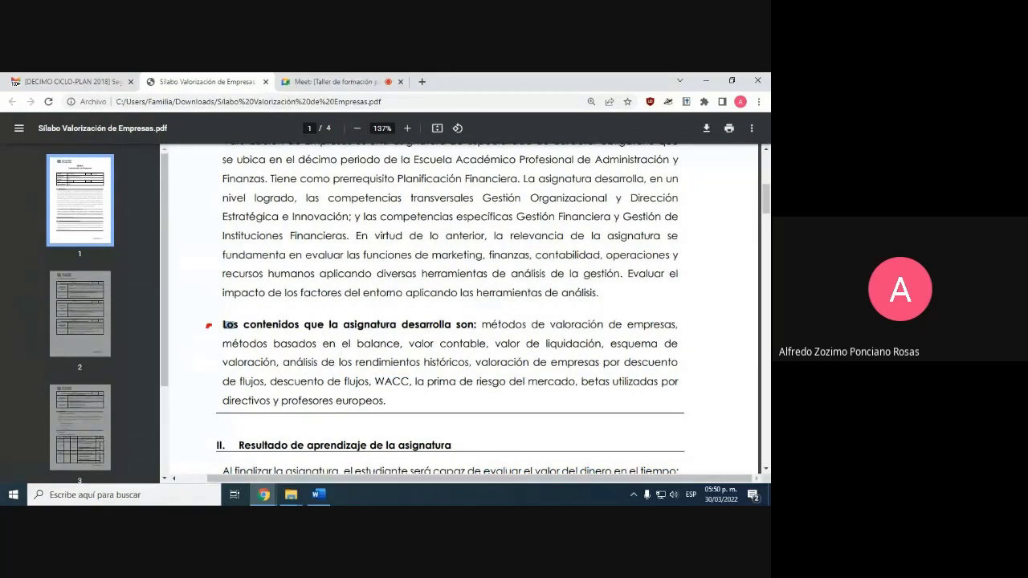
pyautogui.moveTo(208, 325)
pyautogui.mouseDown()
pyautogui.moveTo(196, 367)
pyautogui.moveTo(215, 397)
pyautogui.mouseUp()
# Step: Copy the syllabus contents from "métodos de valoración" to "profesores europeos." into the Word guide after "En la asignatura aprenderé:" as plain text, replacing the Completar note
pyautogui.moveTo(482, 325)
pyautogui.mouseDown()
pyautogui.moveTo(499, 327)
pyautogui.moveTo(473, 363)
pyautogui.moveTo(390, 406)
pyautogui.moveTo(396, 429)
pyautogui.mouseUp()
pyautogui.hotkey('alt', 'Tab')
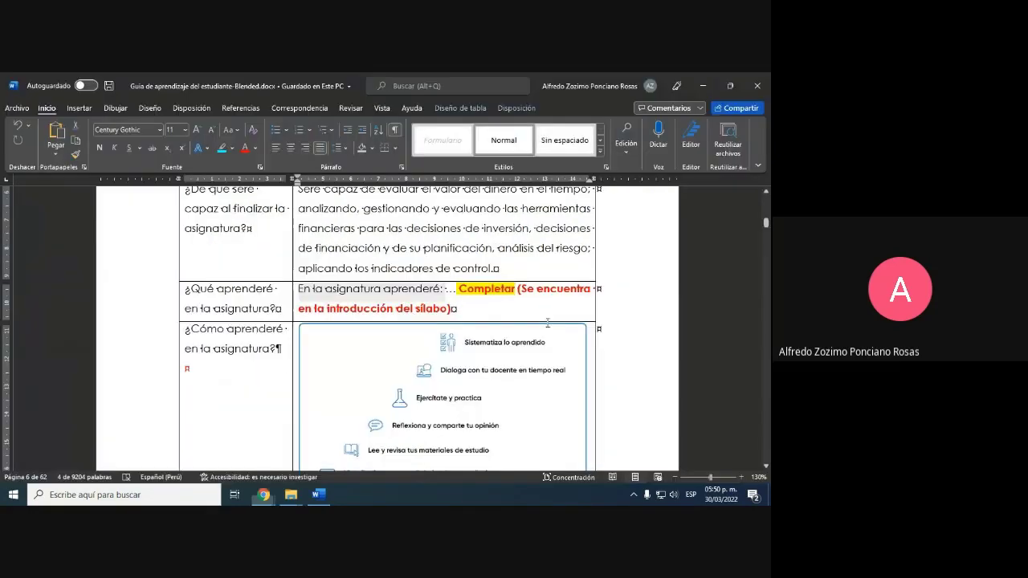
pyautogui.tripleClick(456, 303)
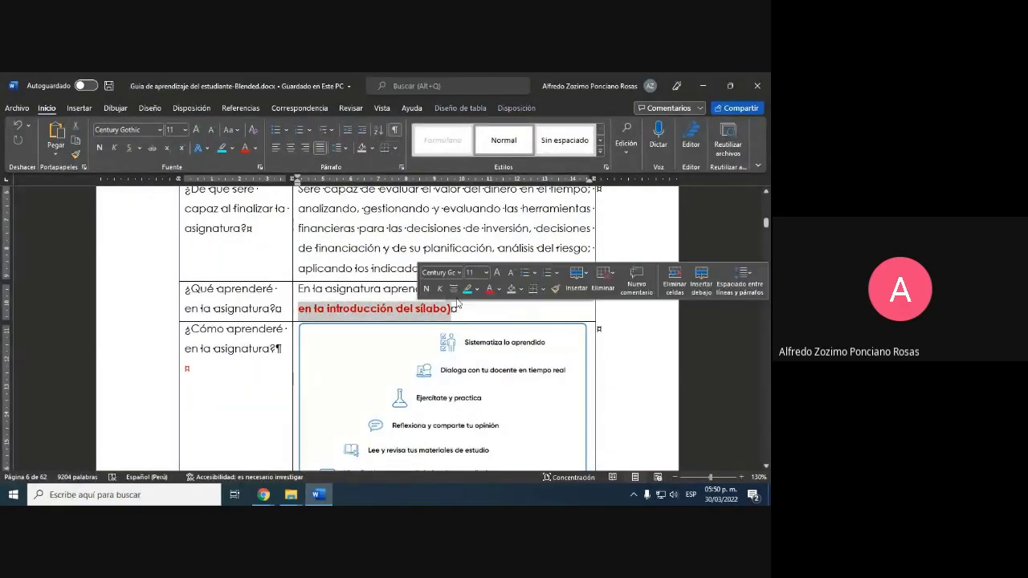
pyautogui.rightClick(455, 303)
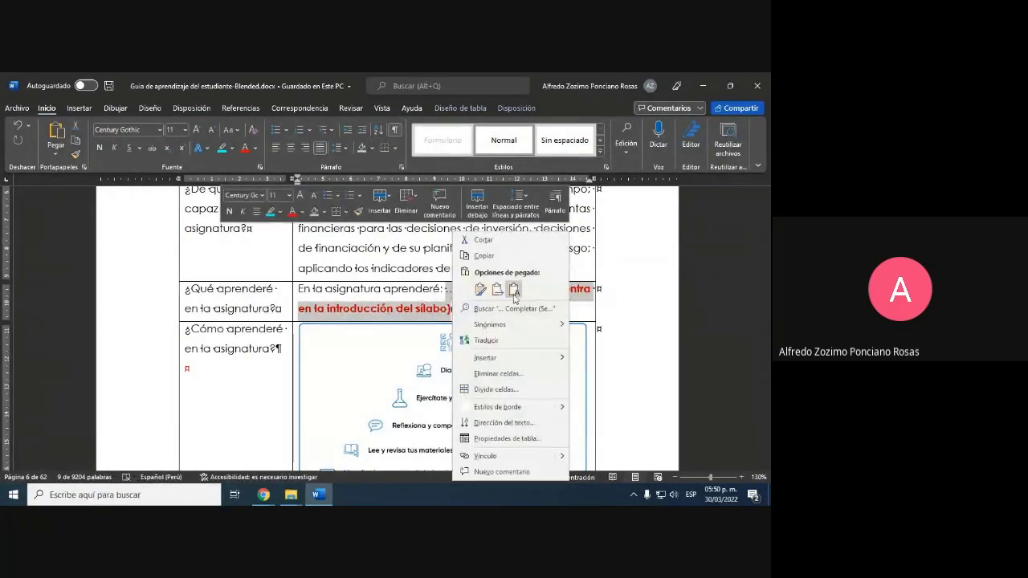
pyautogui.click(514, 290)
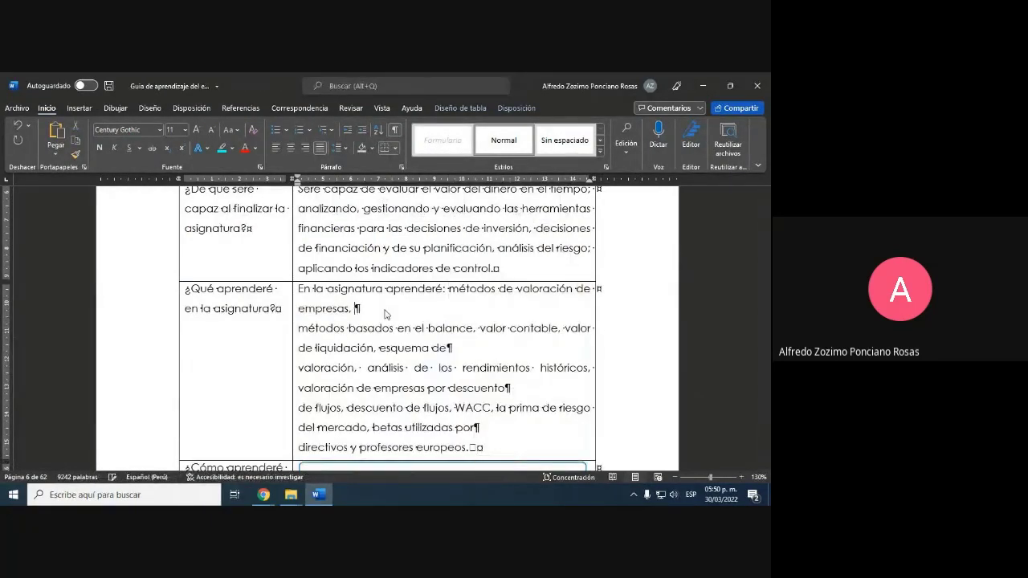
# Step: Remove the paragraph breaks and the stray trailing character from the "En la asignatura aprenderé:" text so it runs as one paragraph
pyautogui.click(419, 314)
pyautogui.press('Delete')
pyautogui.press('End')
pyautogui.press('Delete')
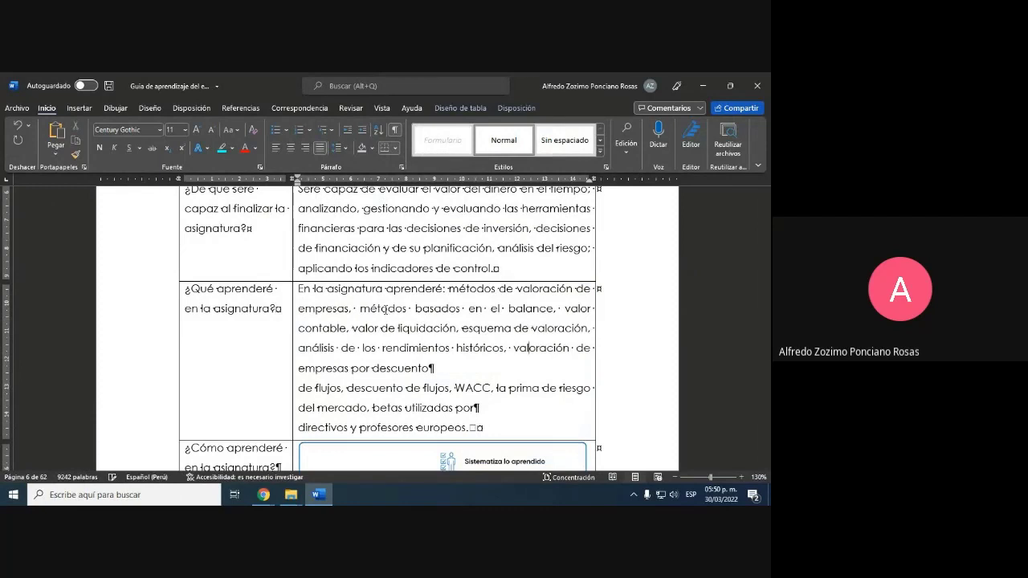
pyautogui.press('Down')
pyautogui.press('Down')
pyautogui.press('Delete')
pyautogui.press('Down')
pyautogui.press('Down')
pyautogui.press('Delete')
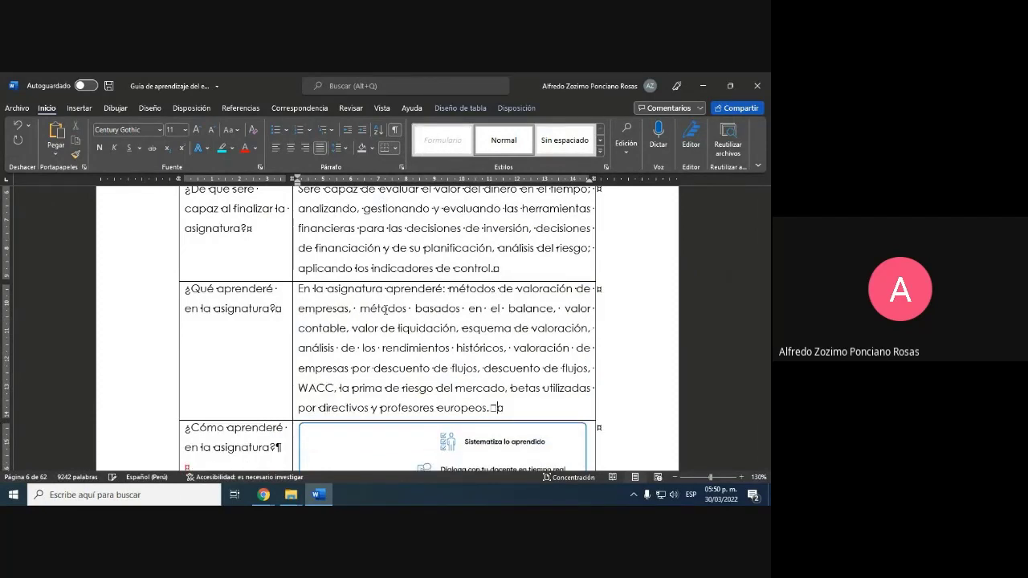
pyautogui.press('Delete')
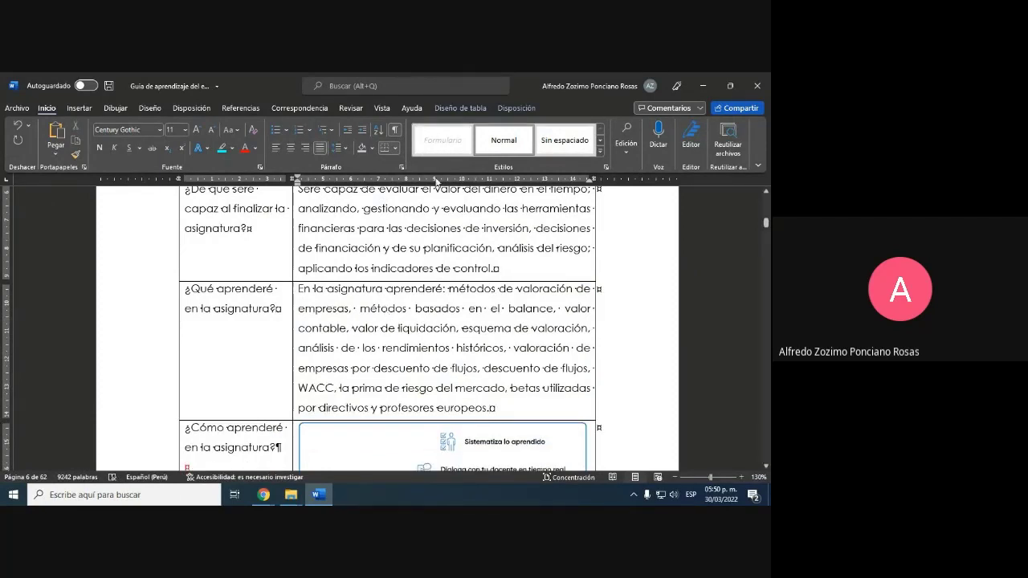
# Step: Compare the guide's "¿Qué capacidades desarrollaré?" row with the Introducción section of the syllabus in Chrome
pyautogui.scroll(-6, 417, 346)
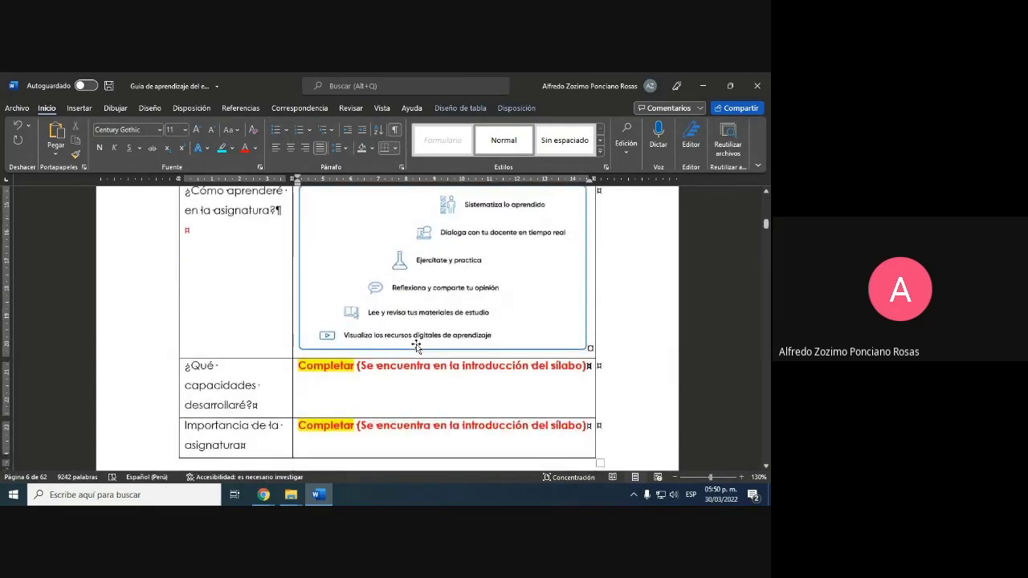
pyautogui.click(351, 371)
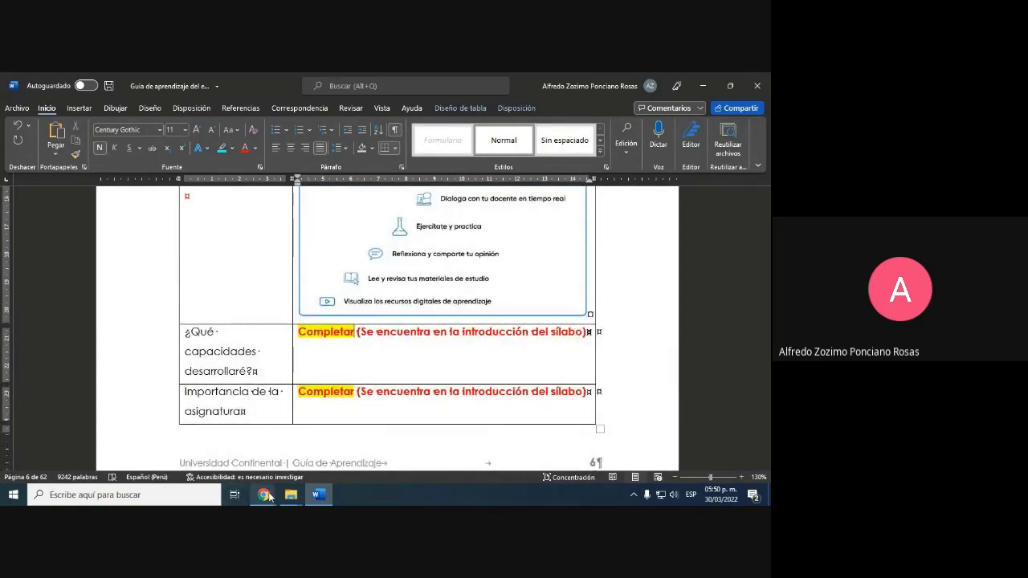
pyautogui.moveTo(264, 495)
pyautogui.click(200, 434)
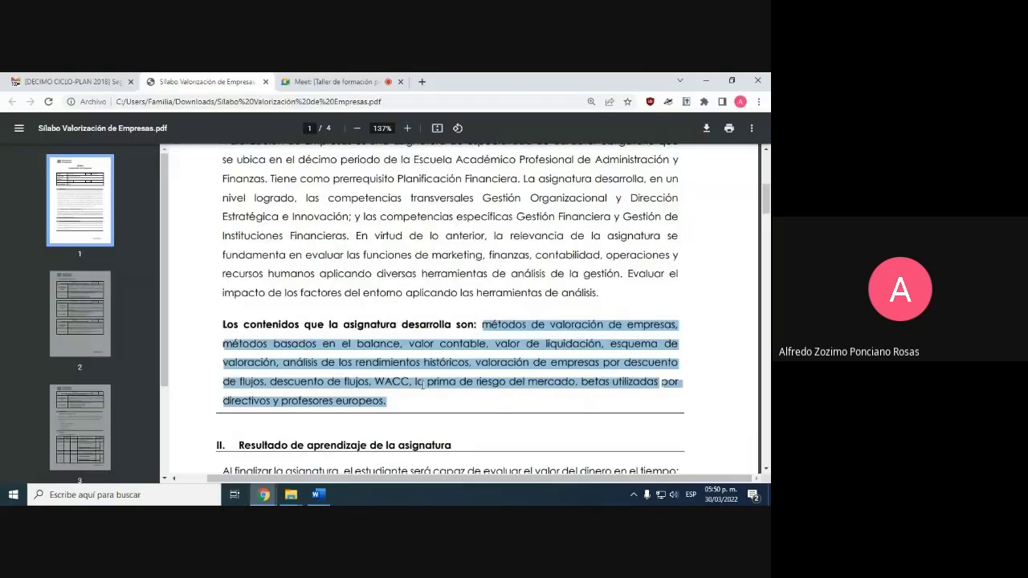
pyautogui.click(508, 352)
pyautogui.scroll(1, 514, 352)
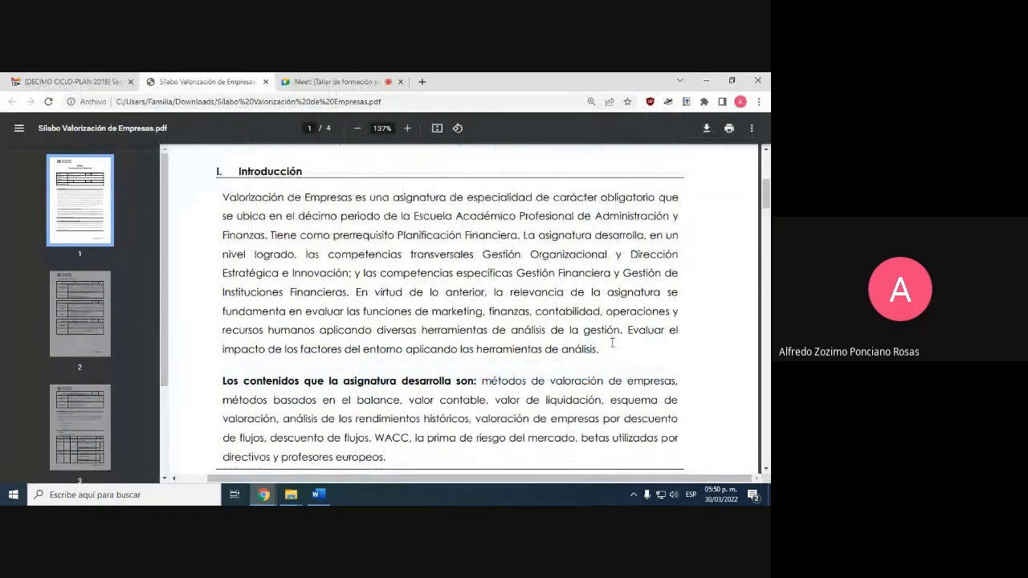
pyautogui.hotkey('alt', 'Tab')
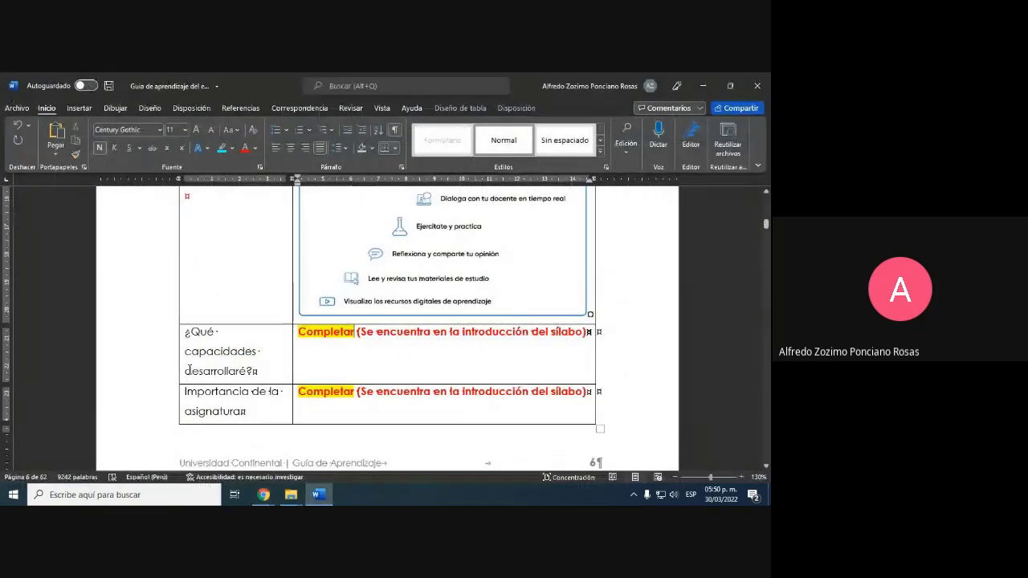
pyautogui.hotkey('alt', 'Tab')
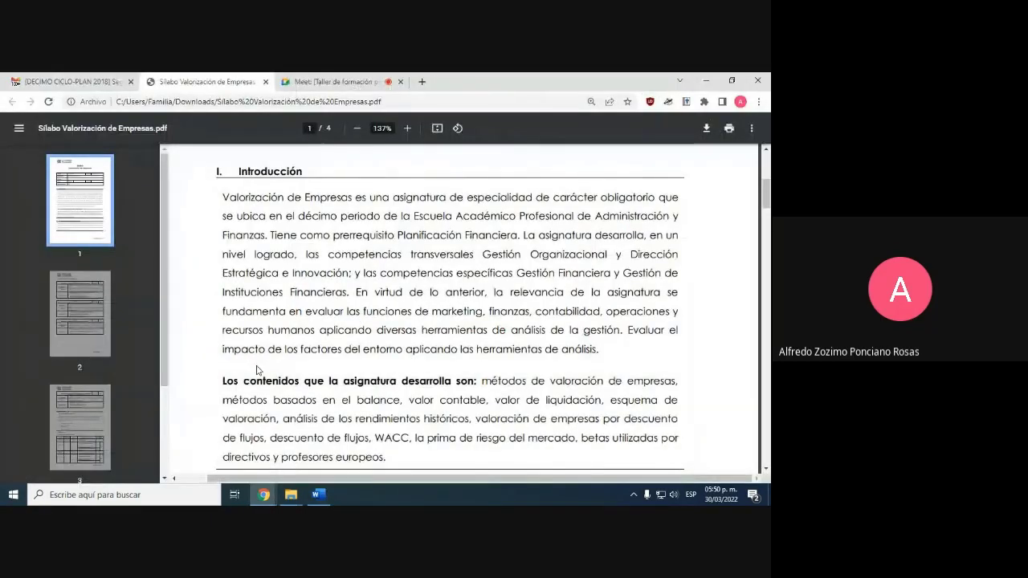
pyautogui.hotkey('alt', 'Tab')
pyautogui.hotkey('alt', 'Tab')
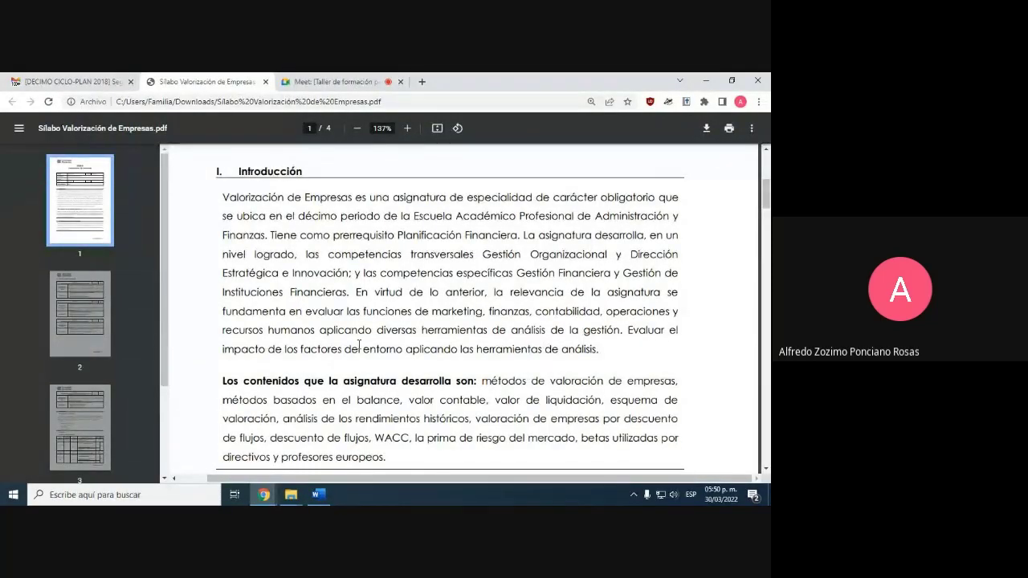
# Step: Enlarge the syllabus to 161% and examine its Introducción, checking it against the guide's "la introducción del sílabo" note
pyautogui.press('super+plus')
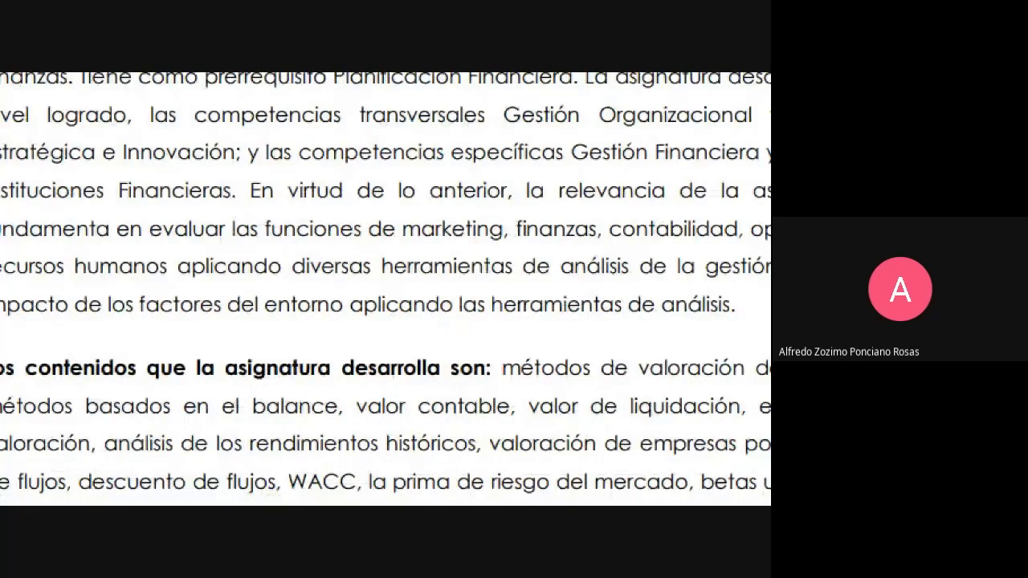
pyautogui.press('super+minus')
pyautogui.scroll(-1, 432, 368)
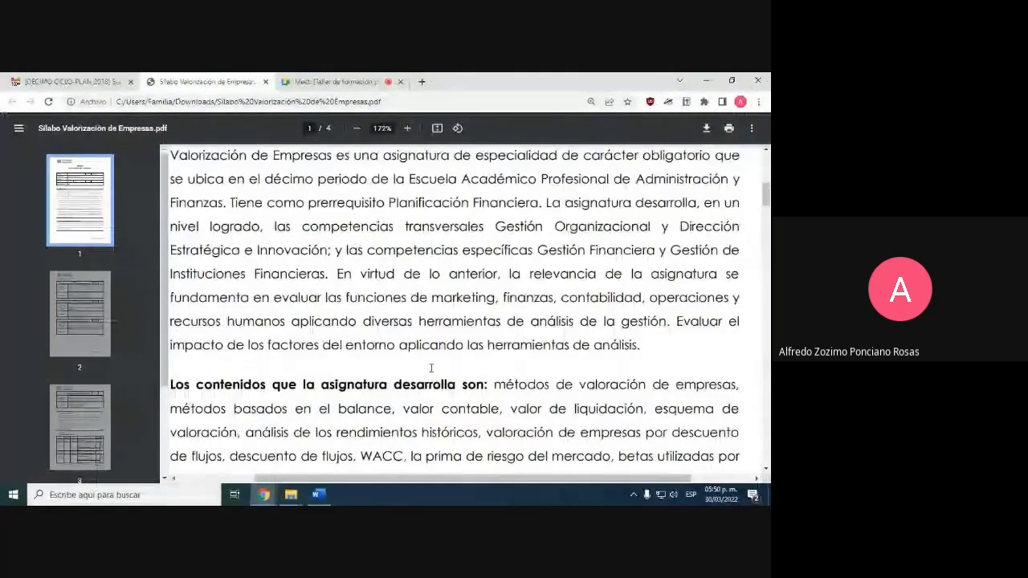
pyautogui.scroll(-1, 431, 368)
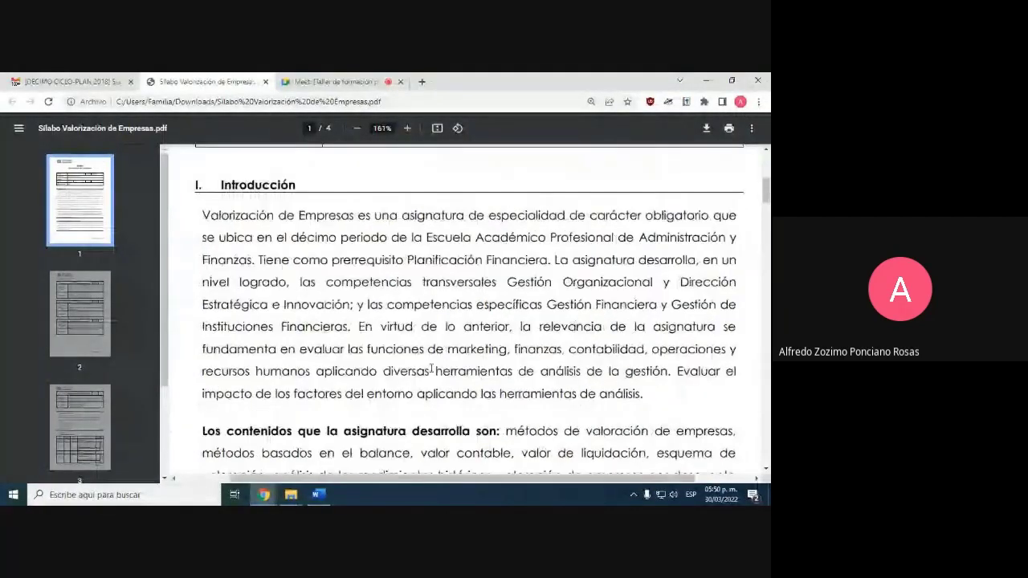
pyautogui.scroll(-1, 432, 368)
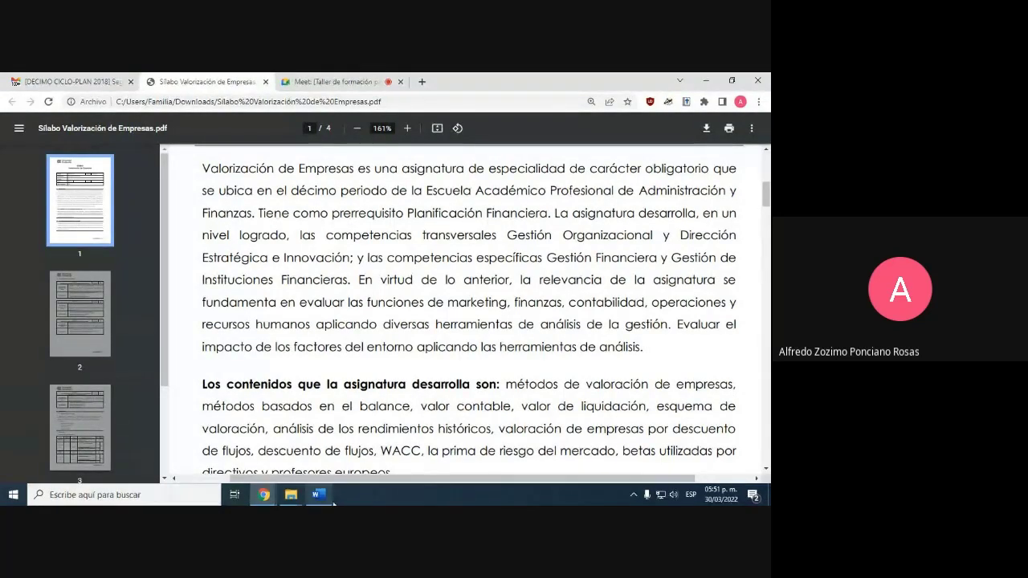
pyautogui.click(318, 494)
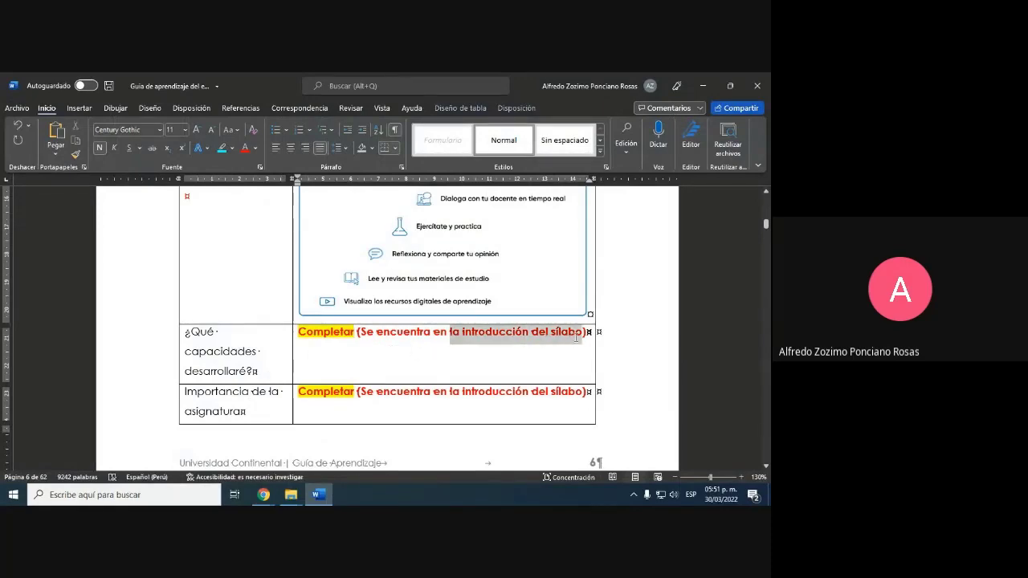
pyautogui.hotkey('alt', 'Tab')
pyautogui.scroll(1, 336, 336)
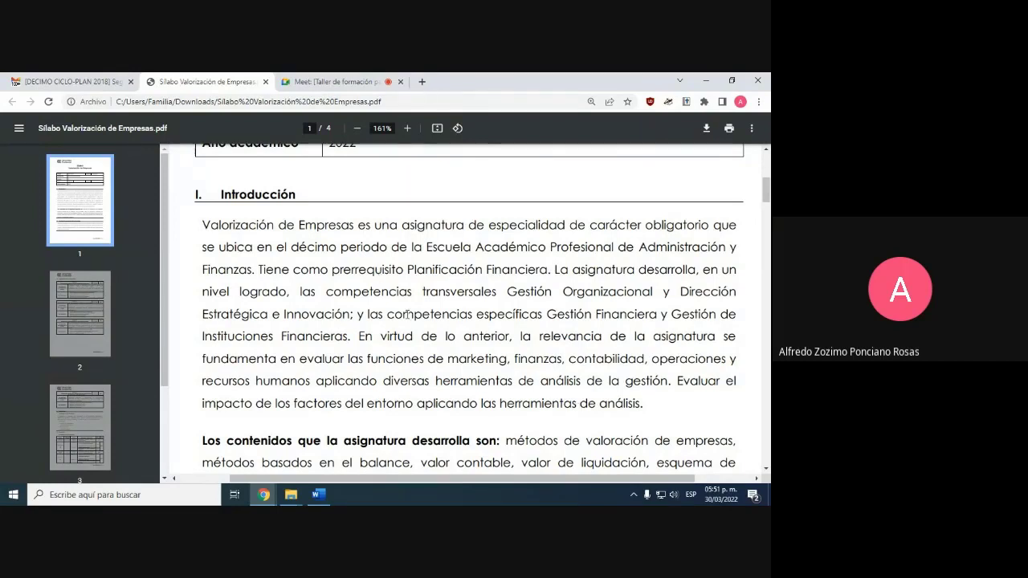
# Step: Check the Google Meet call, return to the syllabus PDF and dismiss the screen-sharing notification
pyautogui.click(325, 83)
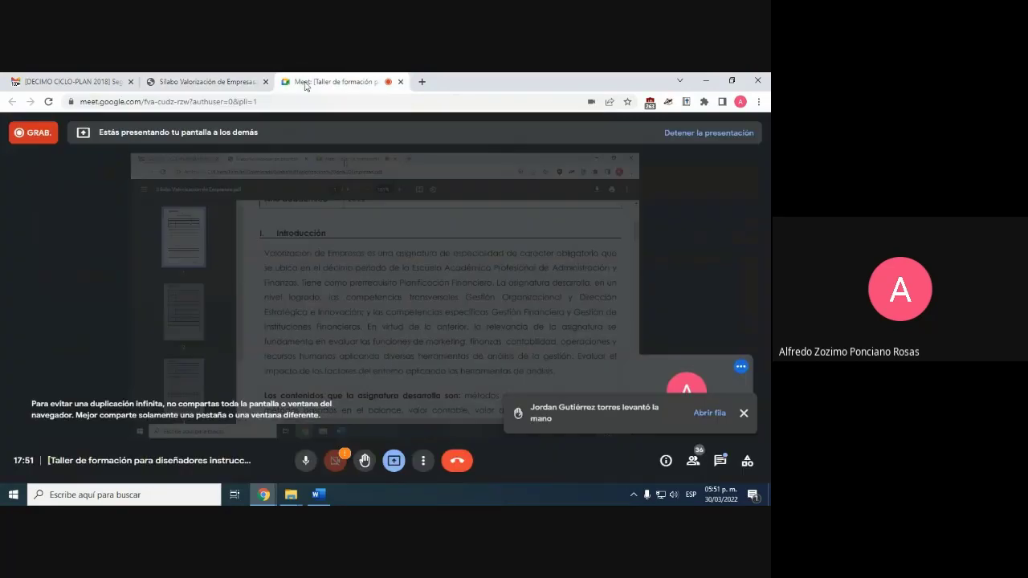
pyautogui.click(235, 79)
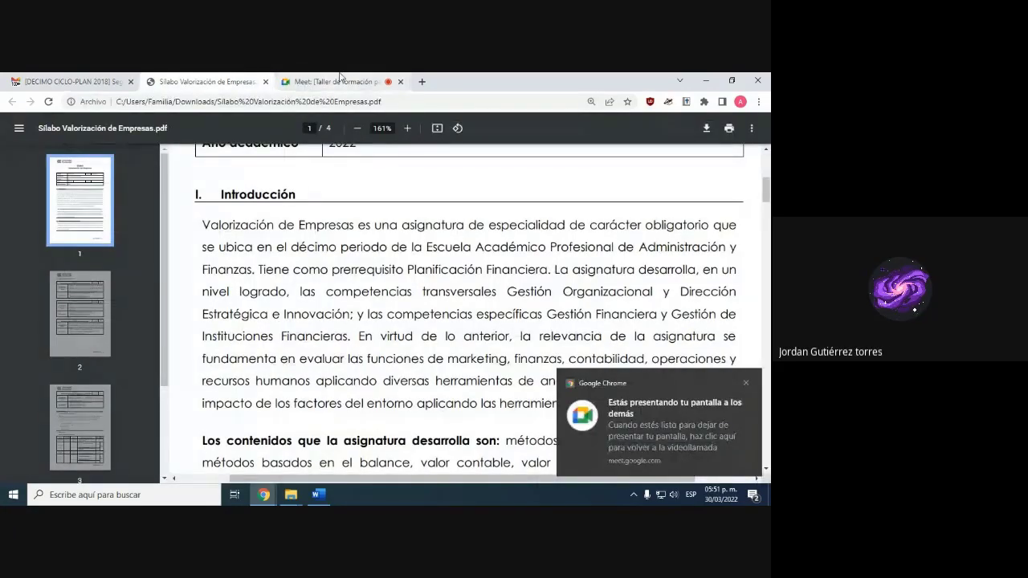
pyautogui.click(750, 389)
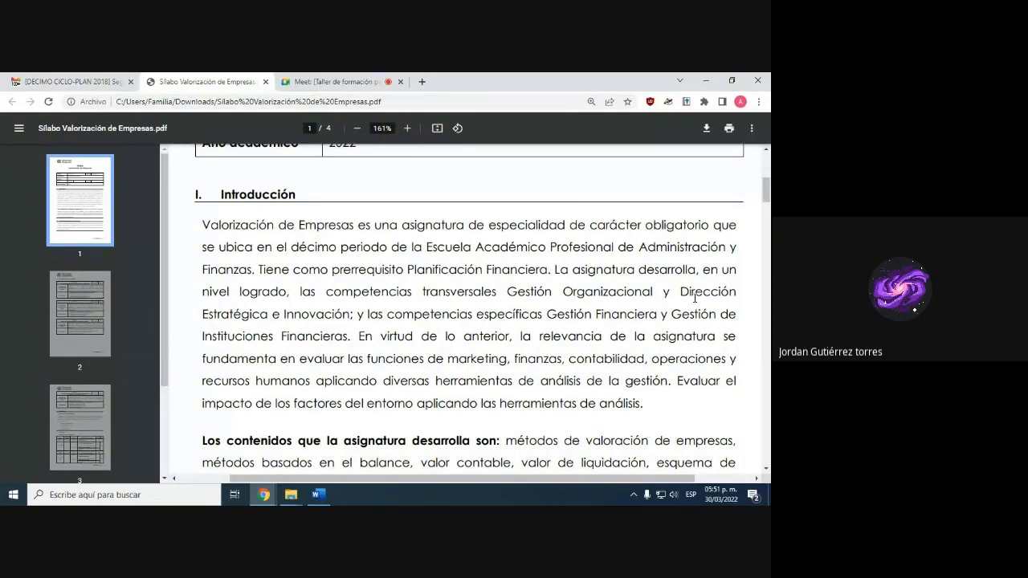
# Step: Mark the syllabus sentence on transversal and specific competencies, from "La asignatura desarrolla" to "Instituciones Financieras", with red underlines
pyautogui.moveTo(554, 272); pyautogui.dragTo(354, 345)
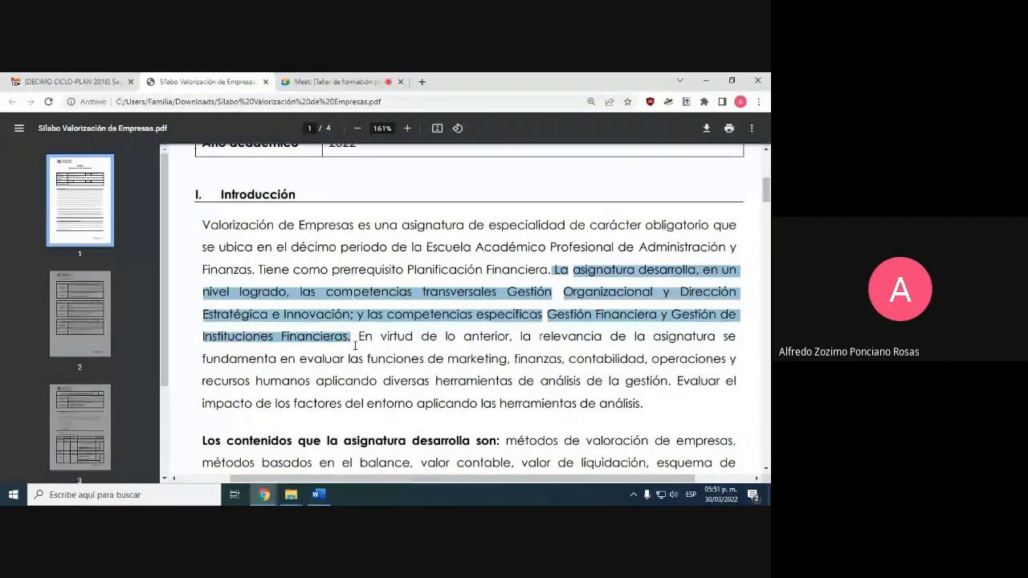
pyautogui.click(543, 338)
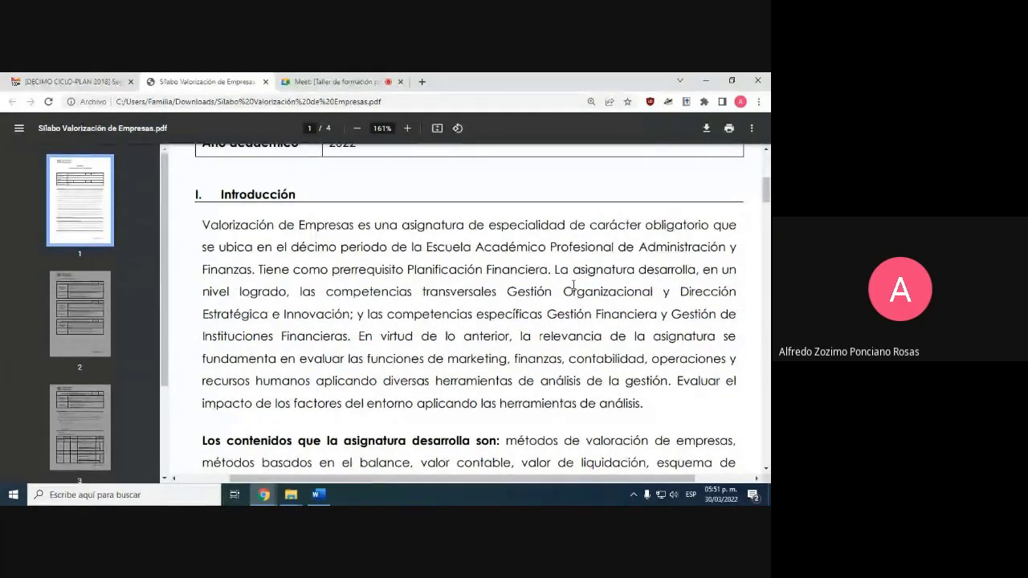
pyautogui.moveTo(558, 279); pyautogui.dragTo(710, 280)
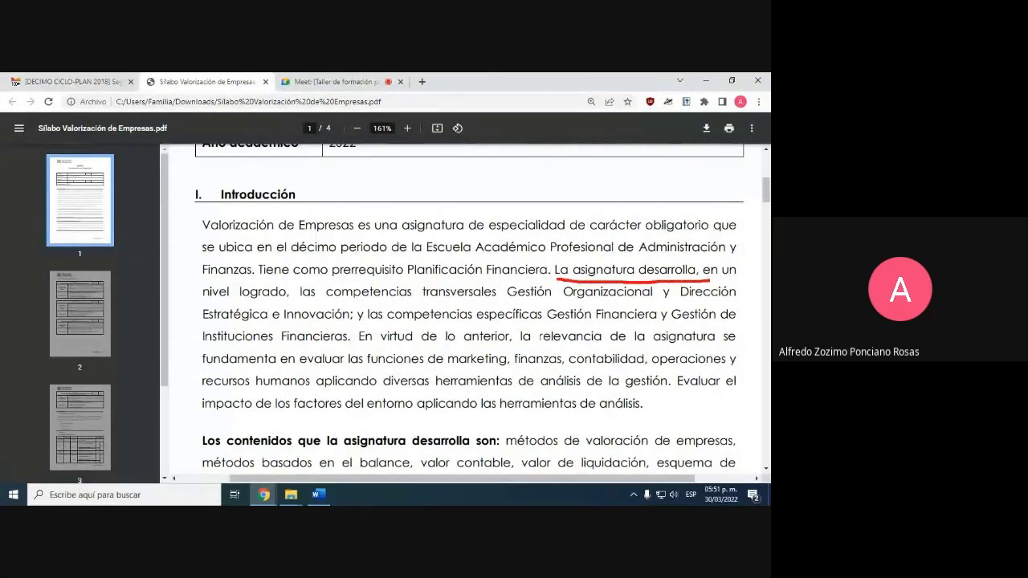
pyautogui.moveTo(204, 299); pyautogui.dragTo(735, 294)
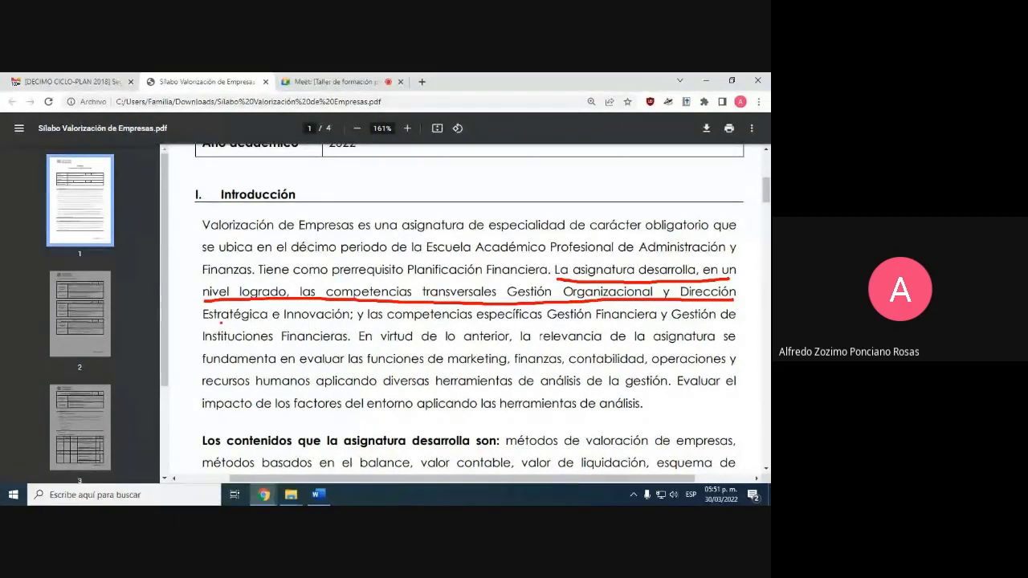
pyautogui.moveTo(206, 320); pyautogui.dragTo(742, 323)
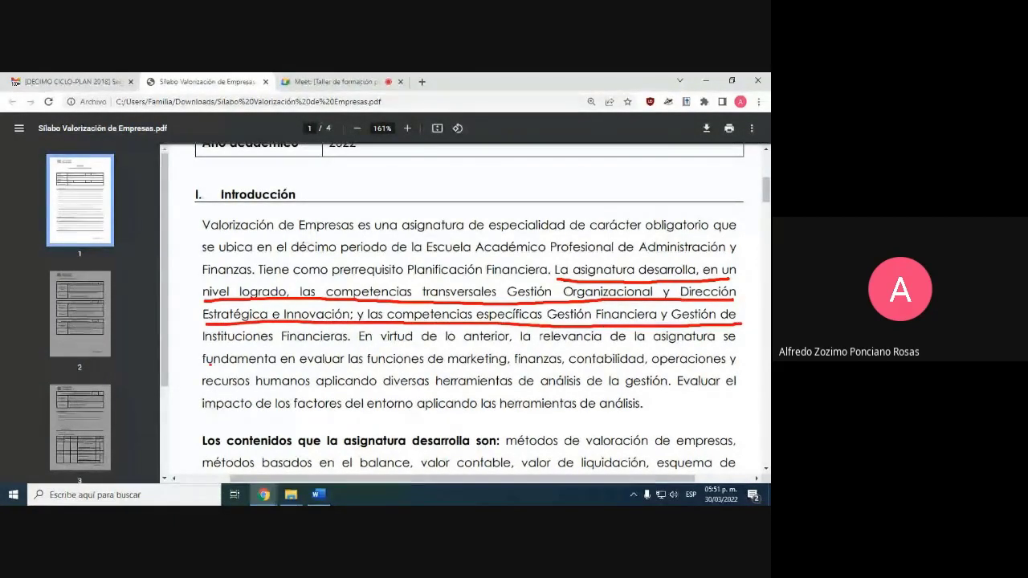
pyautogui.moveTo(206, 347); pyautogui.dragTo(353, 346)
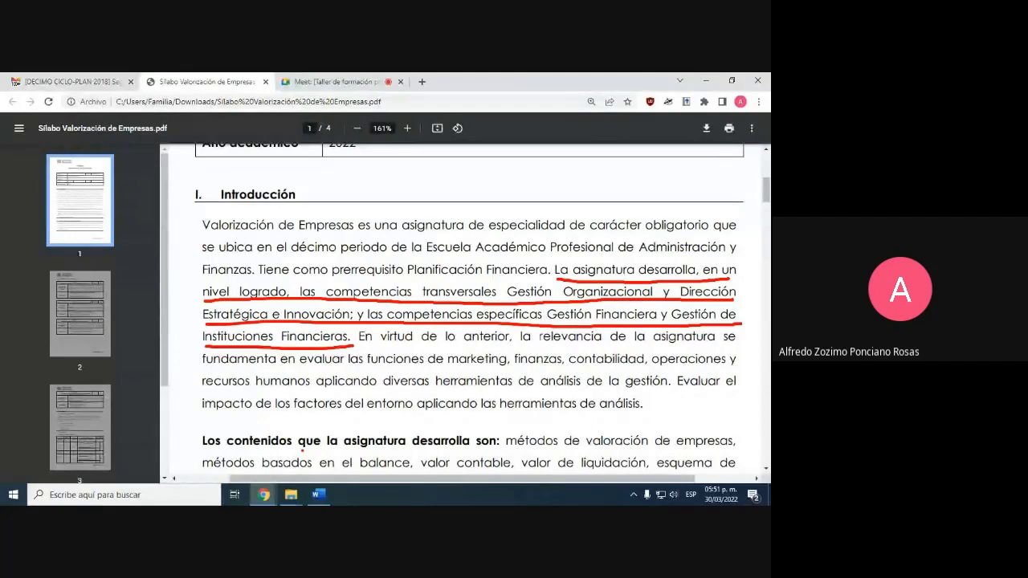
# Step: Copy the competencies sentence from the syllabus and paste it over the "Completar" placeholder in the Word guide's "¿Qué capacidades desarrollaré?" row
pyautogui.moveTo(555, 270); pyautogui.dragTo(355, 336)
pyautogui.press('super+c')
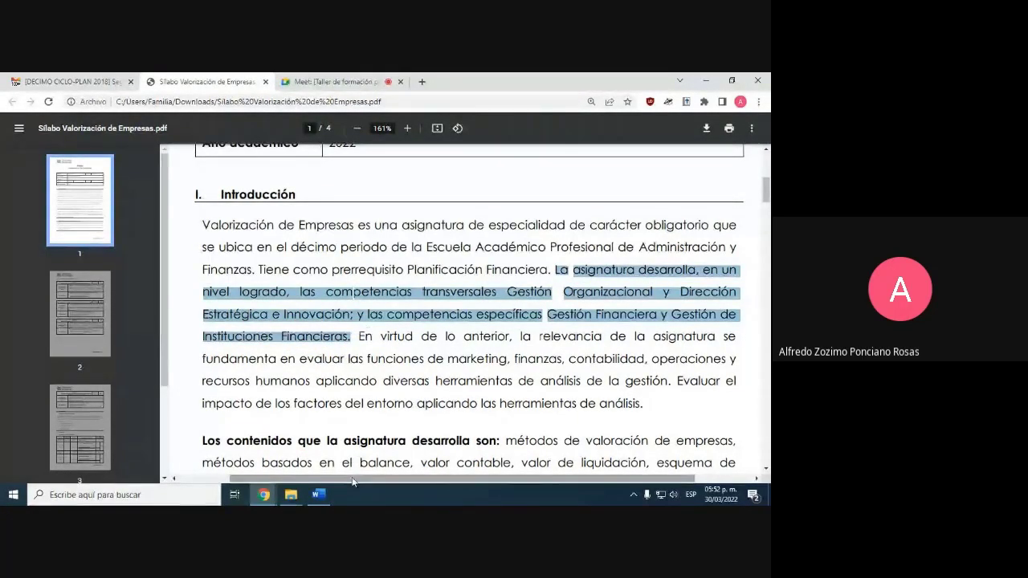
pyautogui.click(318, 494)
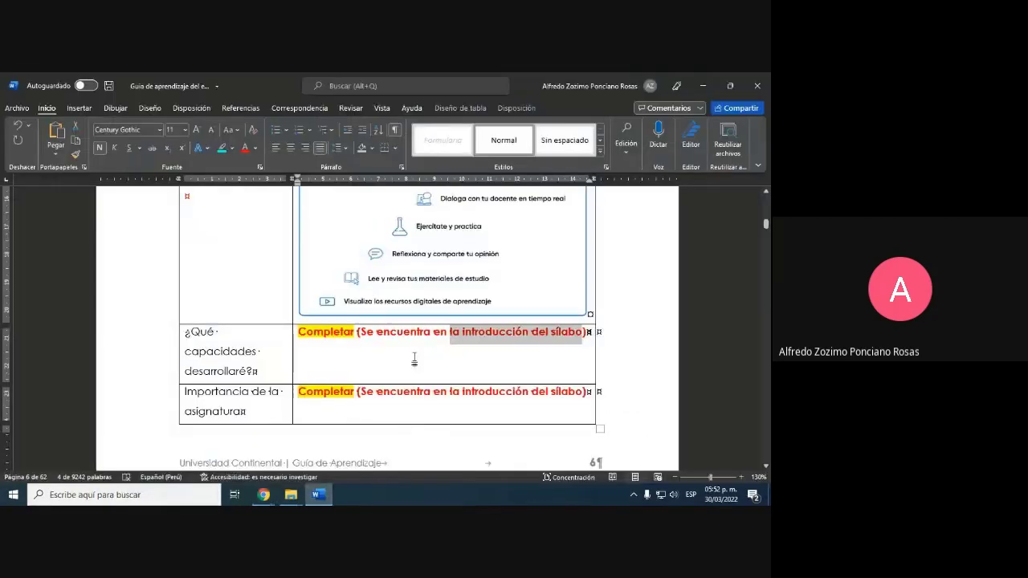
pyautogui.moveTo(592, 332); pyautogui.dragTo(299, 332)
pyautogui.rightClick(303, 333)
pyautogui.click(366, 145)
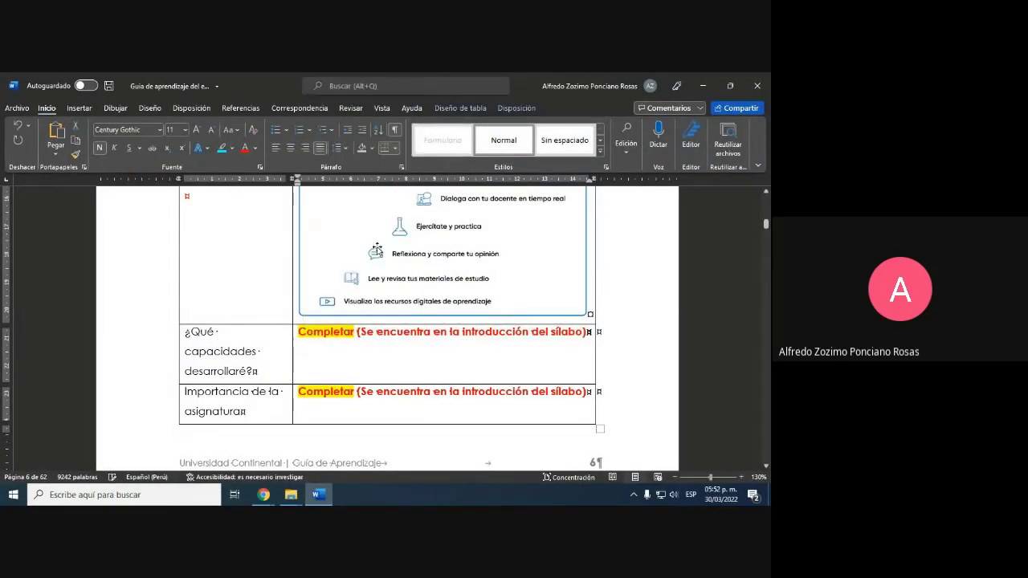
# Step: Remove the paragraph breaks inside the pasted "¿Qué capacidades desarrollaré?" text so it runs as one paragraph
pyautogui.click(488, 297)
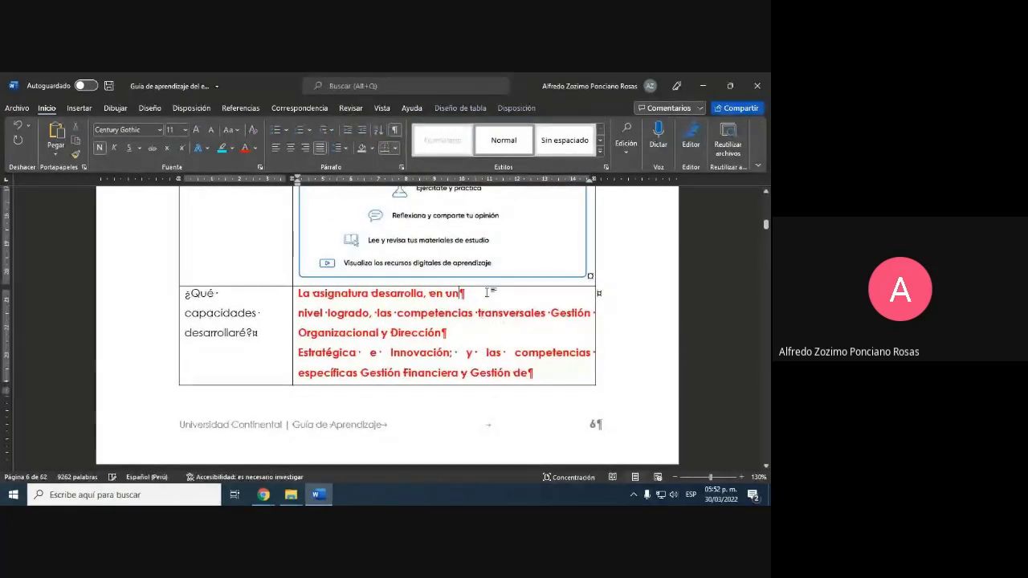
pyautogui.press('Delete')
pyautogui.press('Down')
pyautogui.press('Down')
pyautogui.press('Delete')
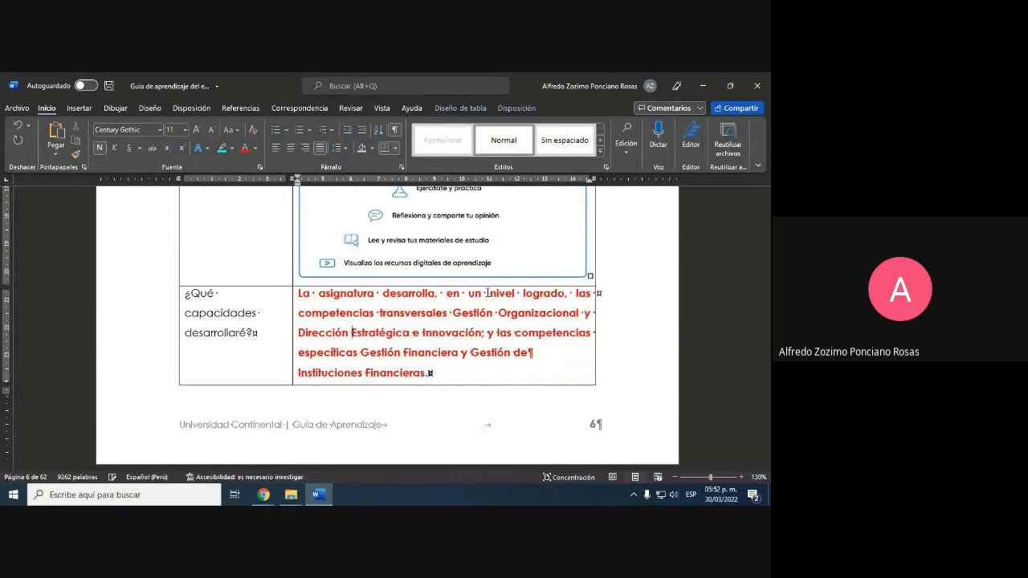
pyautogui.press('Down')
pyautogui.press('End')
pyautogui.press('Delete')
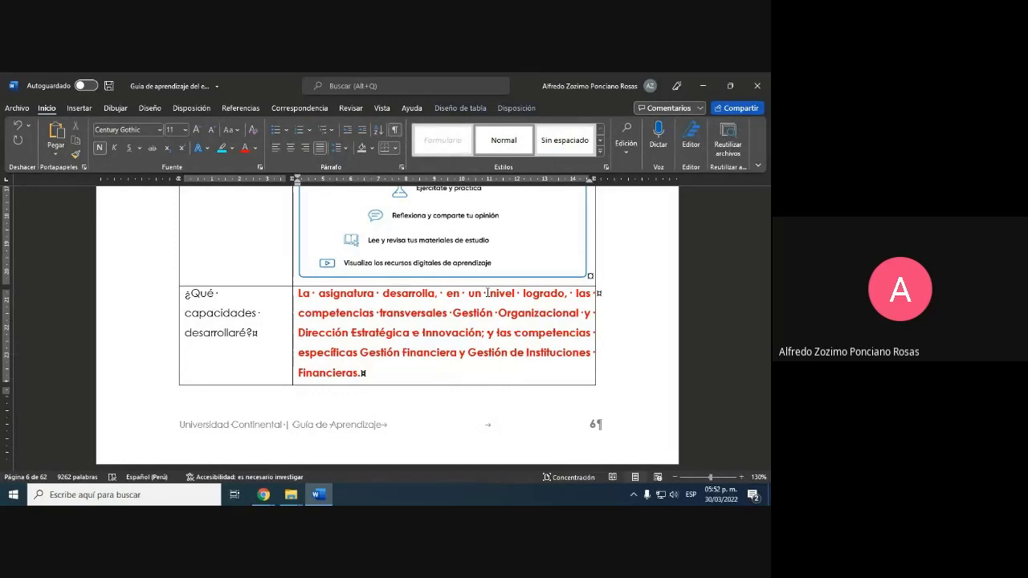
# Step: Copy the formatting of the "En la asignatura aprenderé" paragraph onto the competencies text in the "¿Qué capacidades desarrollaré?" row
pyautogui.scroll(5, 488, 293)
pyautogui.moveTo(496, 336); pyautogui.dragTo(299, 217)
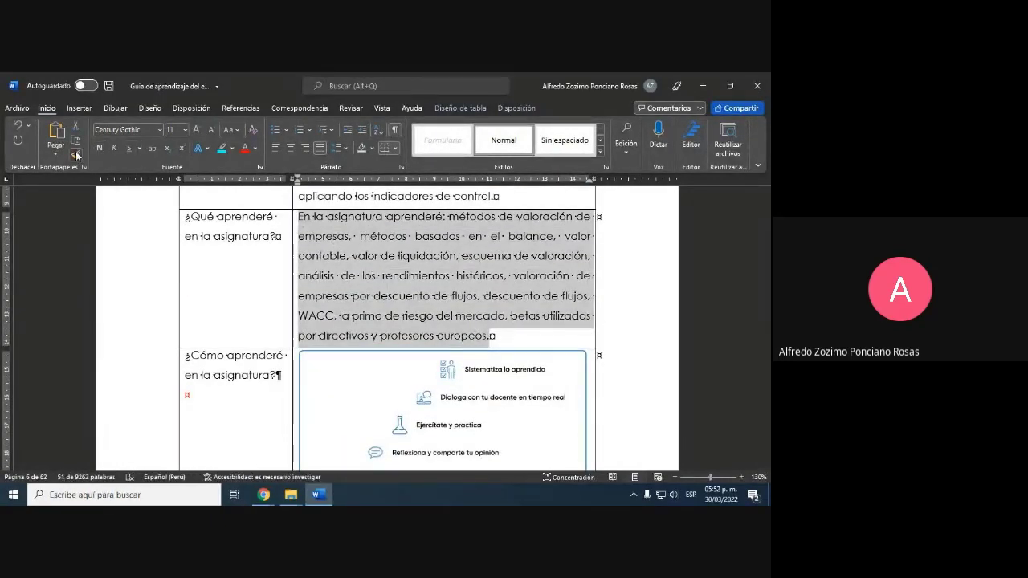
pyautogui.click(75, 155)
pyautogui.scroll(-6, 361, 337)
pyautogui.moveTo(363, 339); pyautogui.dragTo(298, 258)
# Step: Enlarge the guide to 150% around the "Importancia de la asignatura" row and hide the formatting marks
pyautogui.scroll(-4, 413, 346)
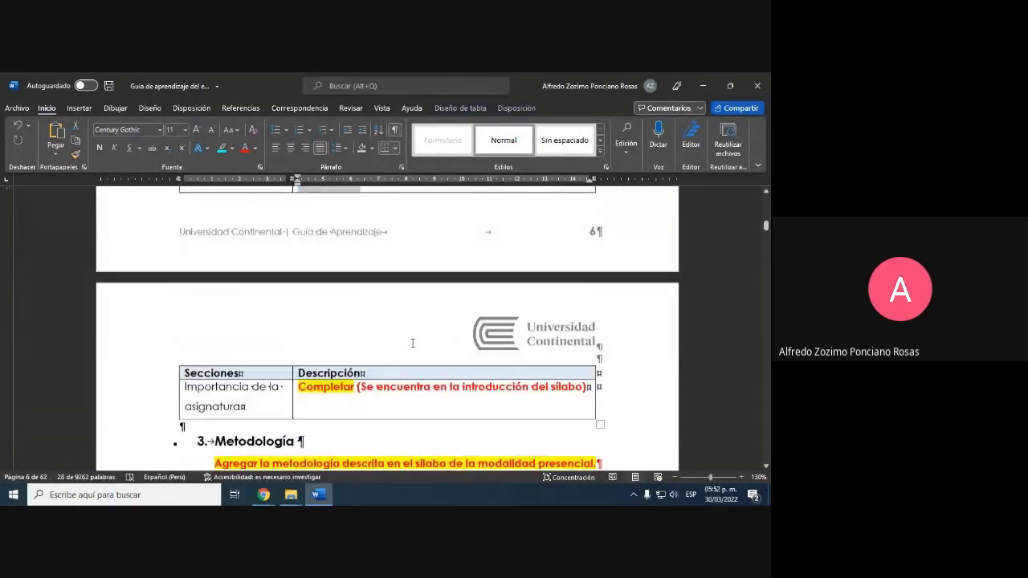
pyautogui.scroll(-2, 413, 343)
pyautogui.scroll(2, 412, 347)
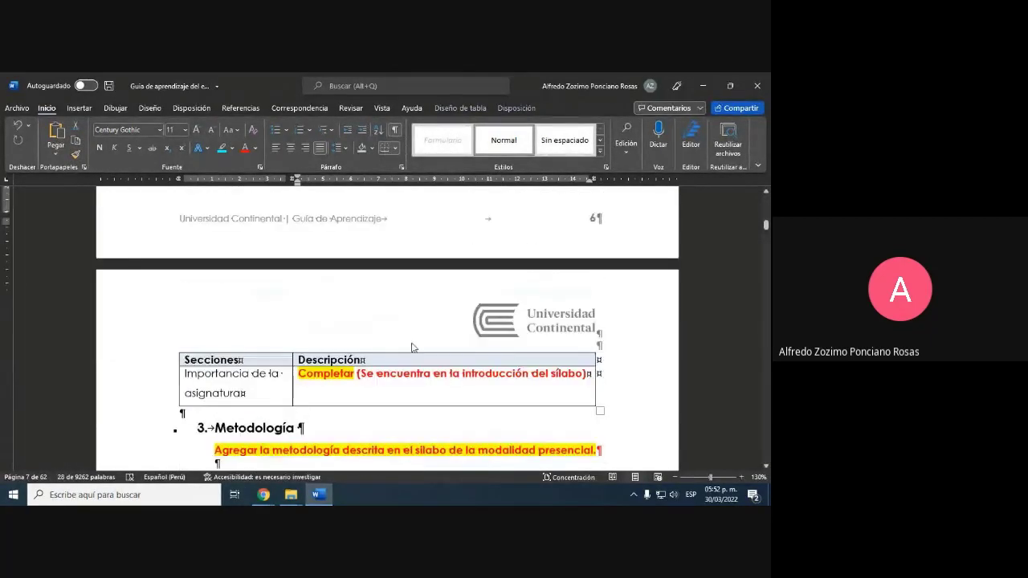
pyautogui.scroll(-1, 412, 347)
pyautogui.scroll(-2, 333, 359)
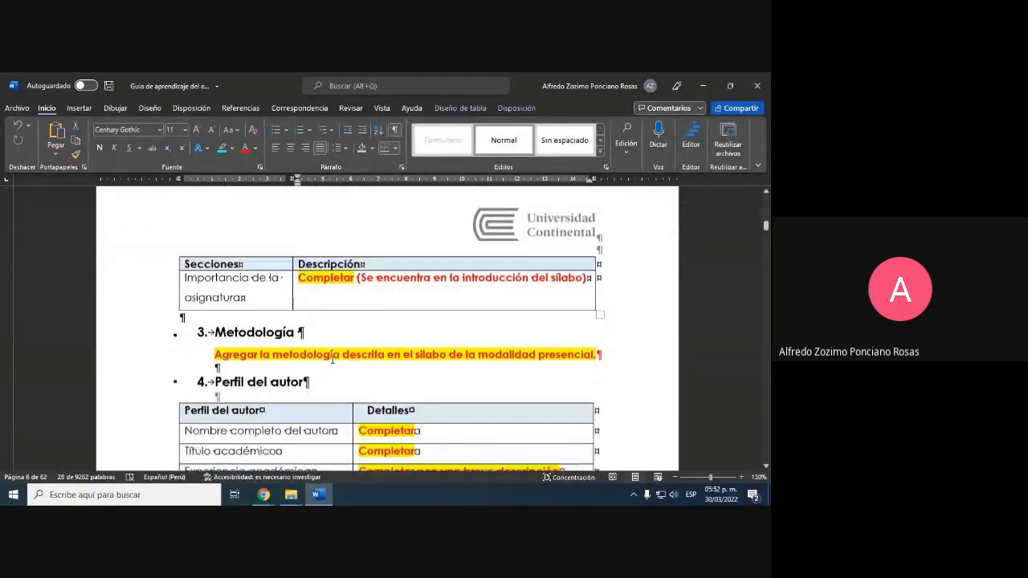
pyautogui.scroll(-1, 425, 393)
pyautogui.keyDown('ctrl'); pyautogui.scroll(2, 426, 393); pyautogui.keyUp('ctrl')
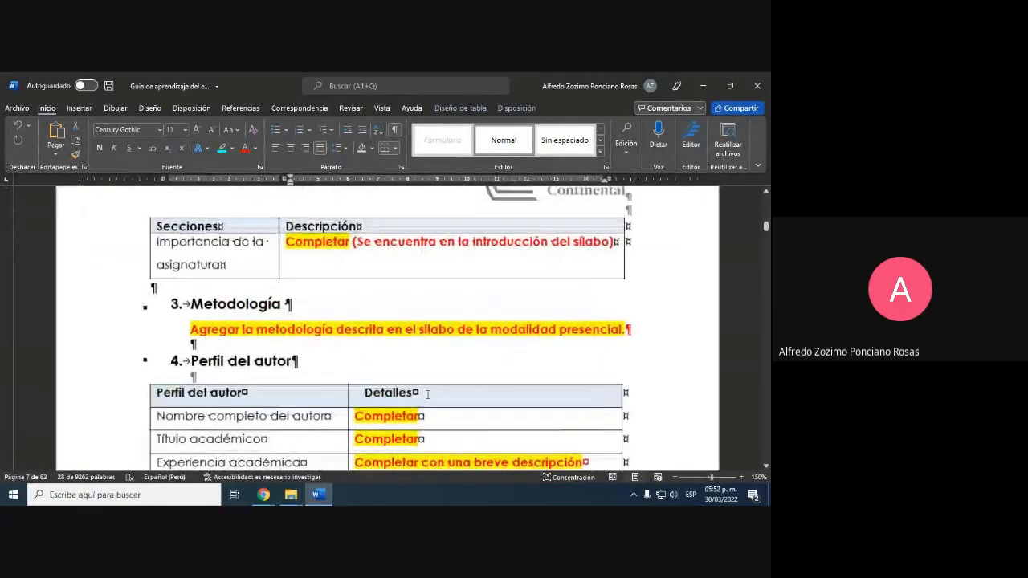
pyautogui.hotkey('ctrl', 'shift', '8')
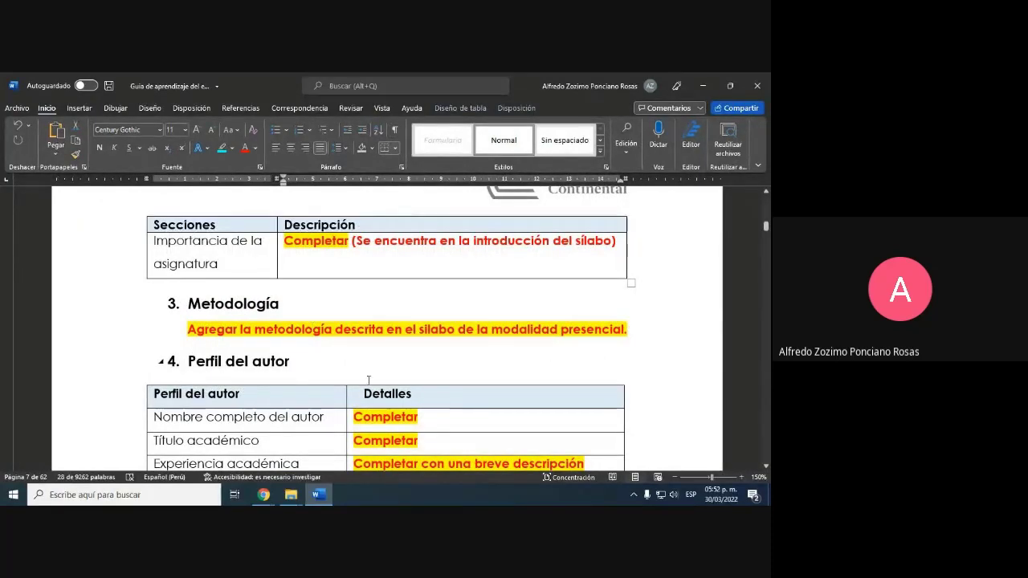
# Step: Switch to the syllabus in Chrome and underline the Introducción passage from "la relevancia de la asignatura" to "herramientas de análisis" in red
pyautogui.moveTo(263, 495)
pyautogui.click(238, 460)
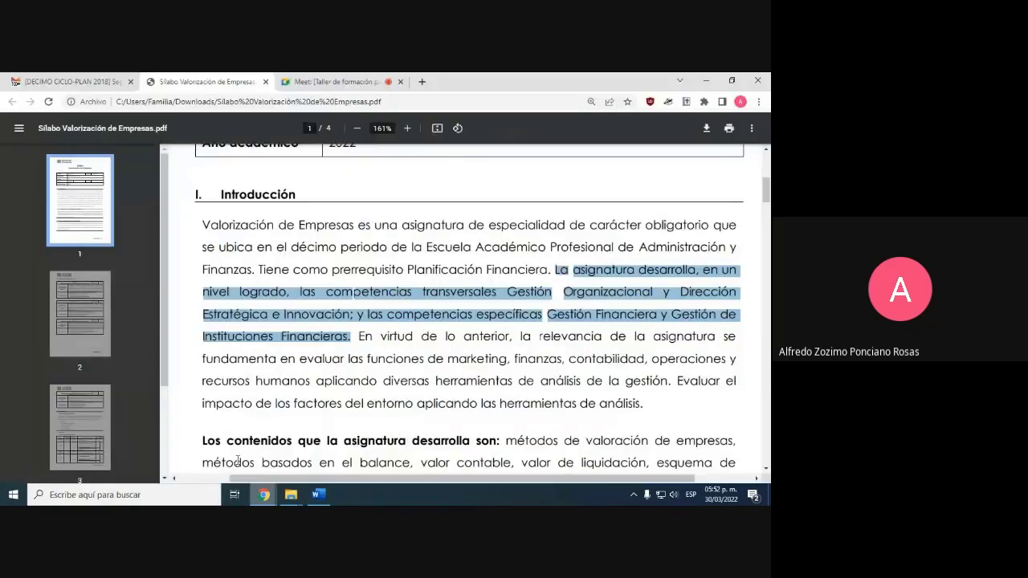
pyautogui.scroll(-1, 507, 383)
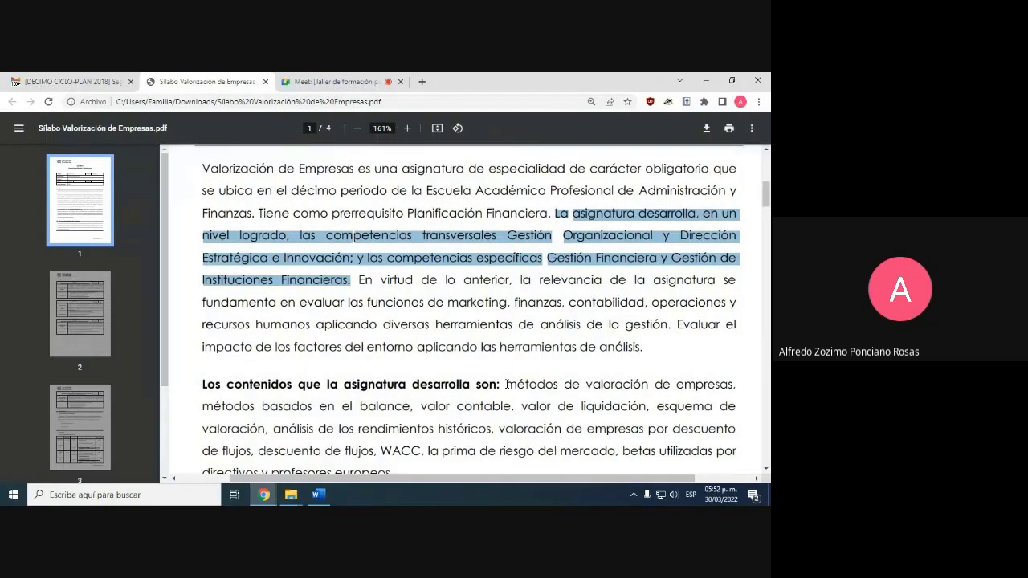
pyautogui.click(548, 406)
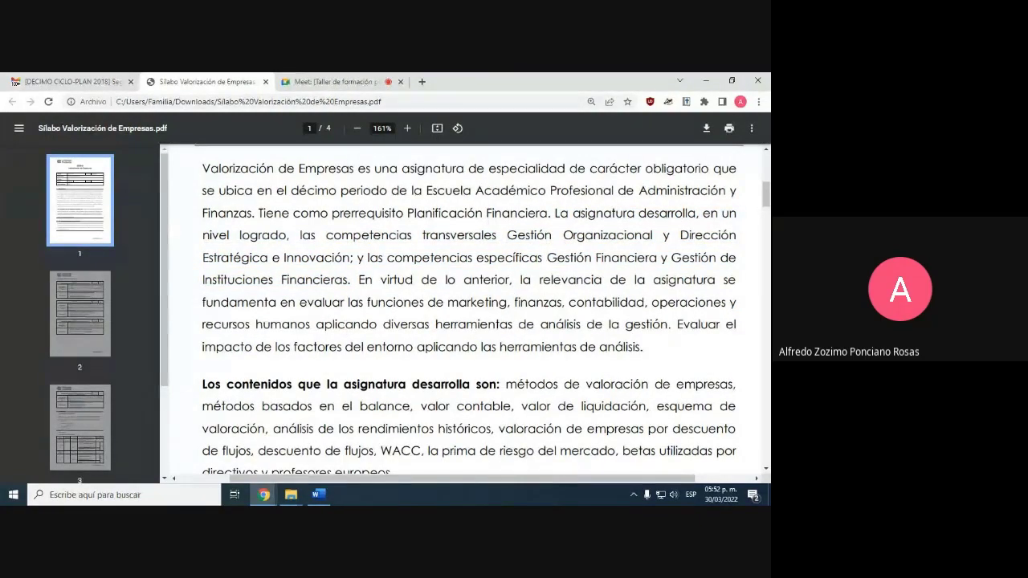
pyautogui.moveTo(522, 291); pyautogui.dragTo(727, 286)
pyautogui.moveTo(207, 313); pyautogui.dragTo(739, 316)
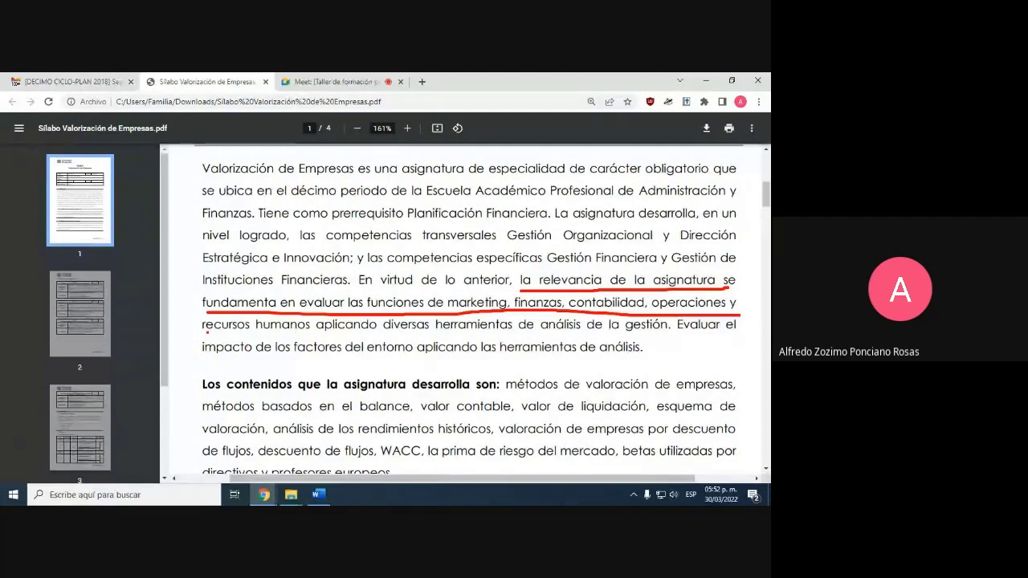
pyautogui.moveTo(207, 332); pyautogui.dragTo(732, 329)
pyautogui.moveTo(204, 360); pyautogui.dragTo(654, 359)
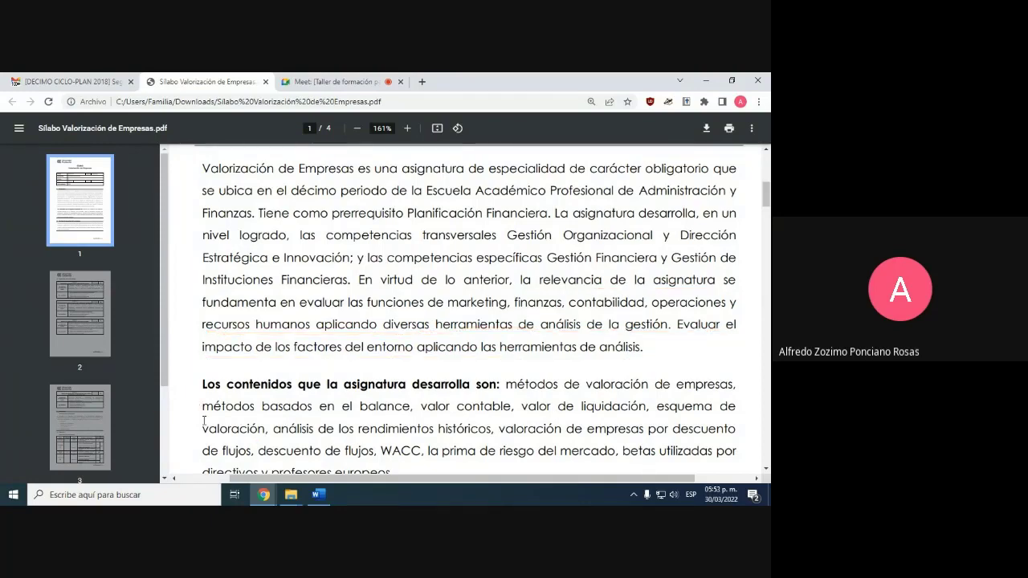
# Step: Copy the syllabus passage on the course's relevance and paste it as plain text over the placeholder in the guide's "Importancia de la asignatura" row
pyautogui.scroll(3, 325, 382)
pyautogui.scroll(-2, 325, 382)
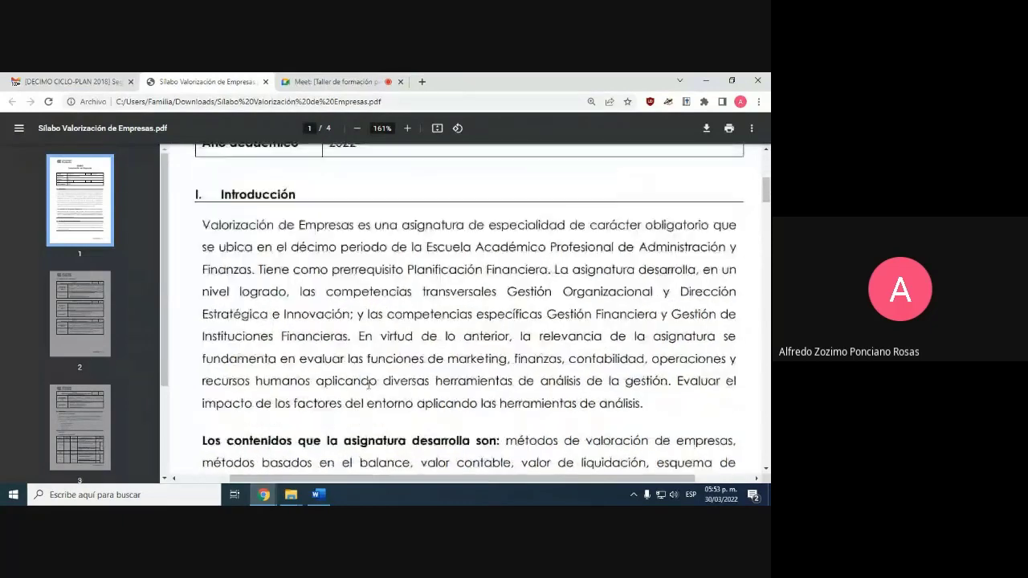
pyautogui.moveTo(521, 335); pyautogui.dragTo(644, 404)
pyautogui.press('super+c')
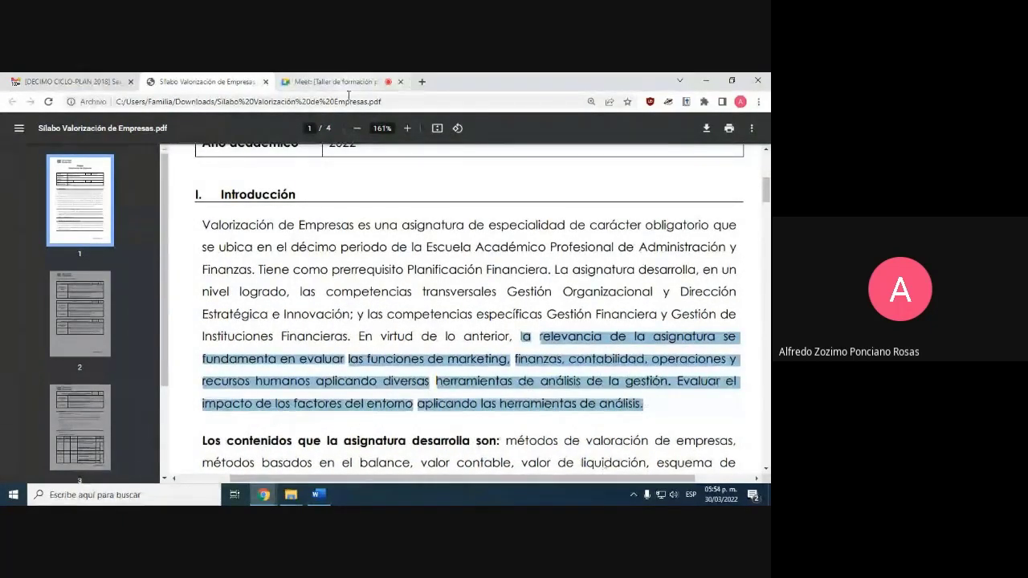
pyautogui.click(318, 494)
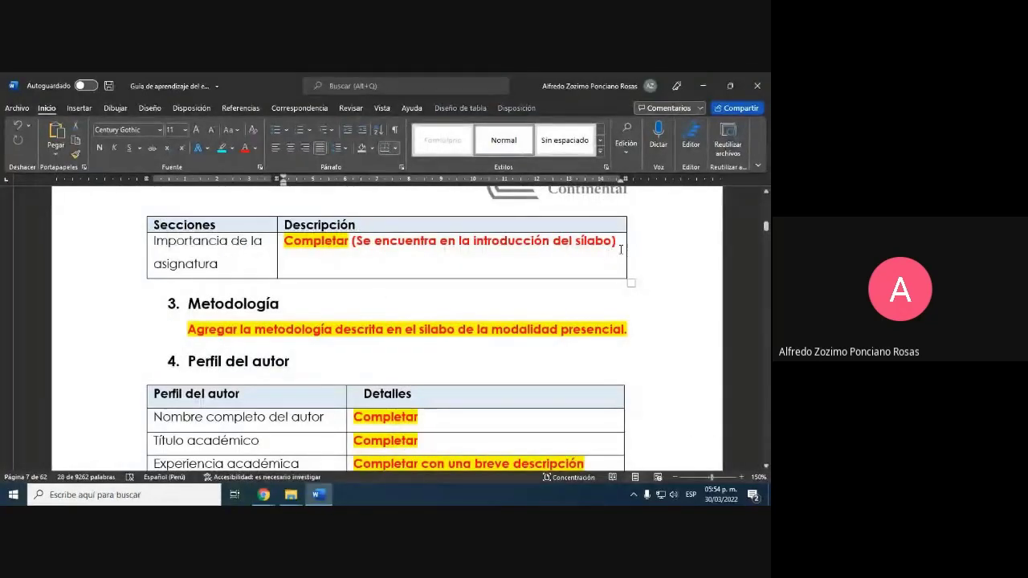
pyautogui.moveTo(617, 245); pyautogui.dragTo(301, 247)
pyautogui.rightClick(301, 248)
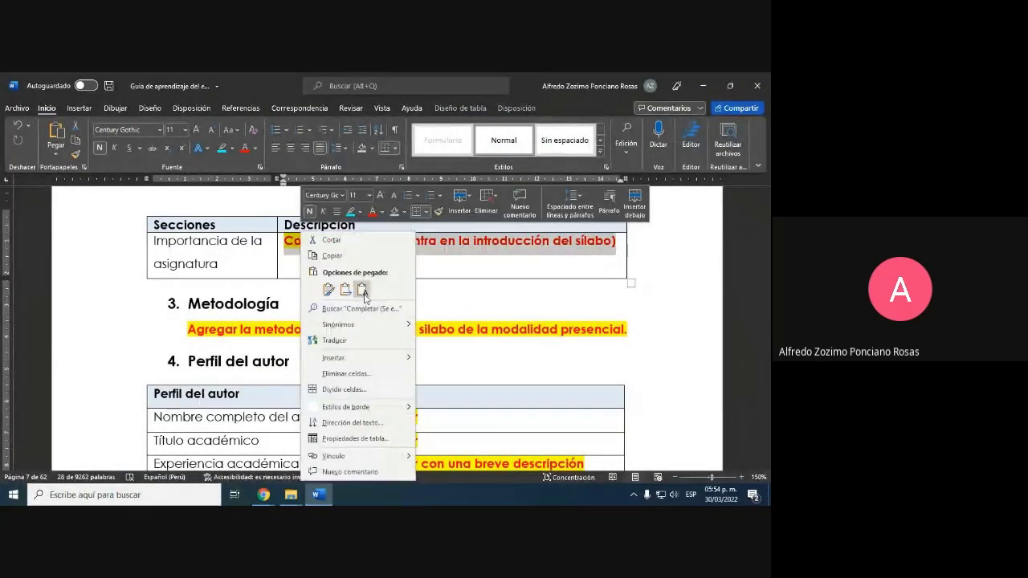
pyautogui.click(367, 291)
# Step: Join the pasted "Importancia de la asignatura" text into one paragraph starting with a capital "L" and clear its bold red formatting
pyautogui.scroll(2, 440, 340)
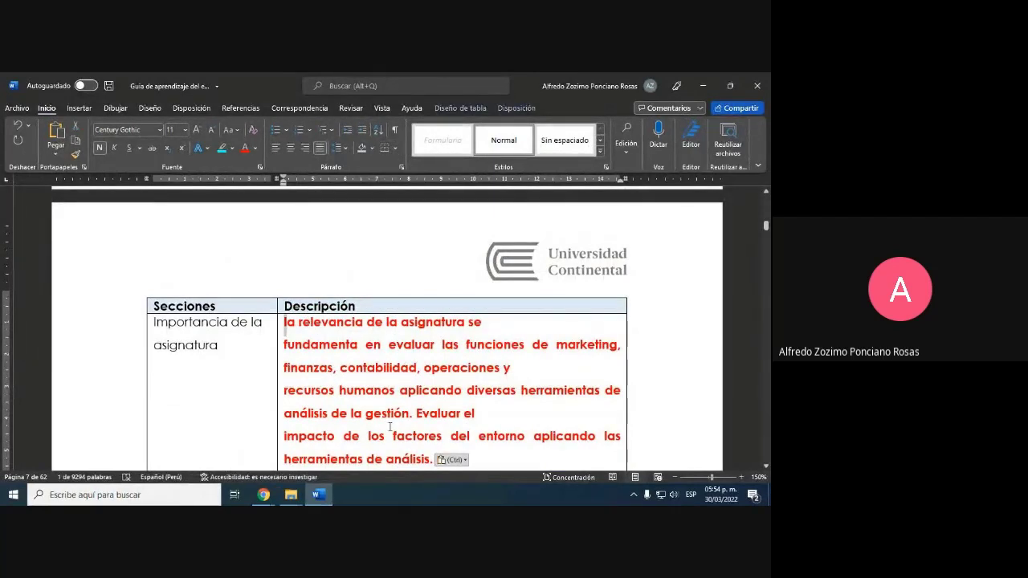
pyautogui.press('Delete')
pyautogui.write('L')
pyautogui.press('Delete')
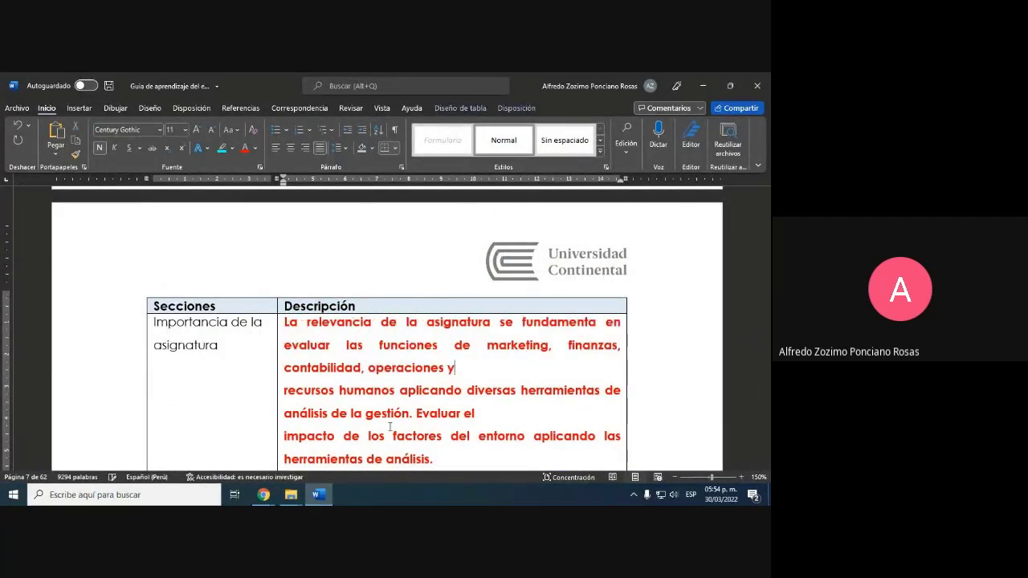
pyautogui.press('Delete')
pyautogui.press('Delete')
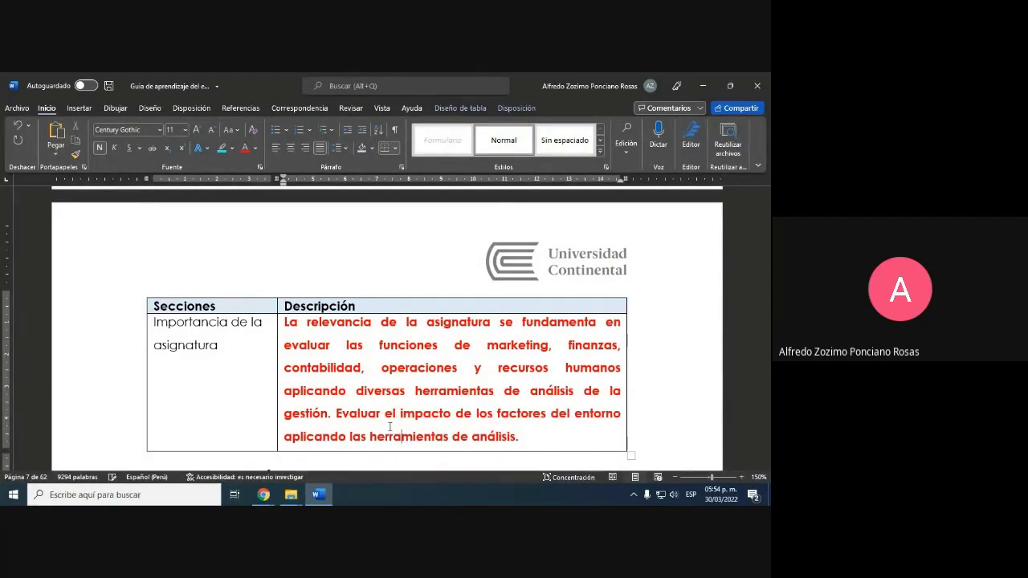
pyautogui.moveTo(525, 439); pyautogui.dragTo(295, 325)
pyautogui.hotkey('ctrl', 'space')
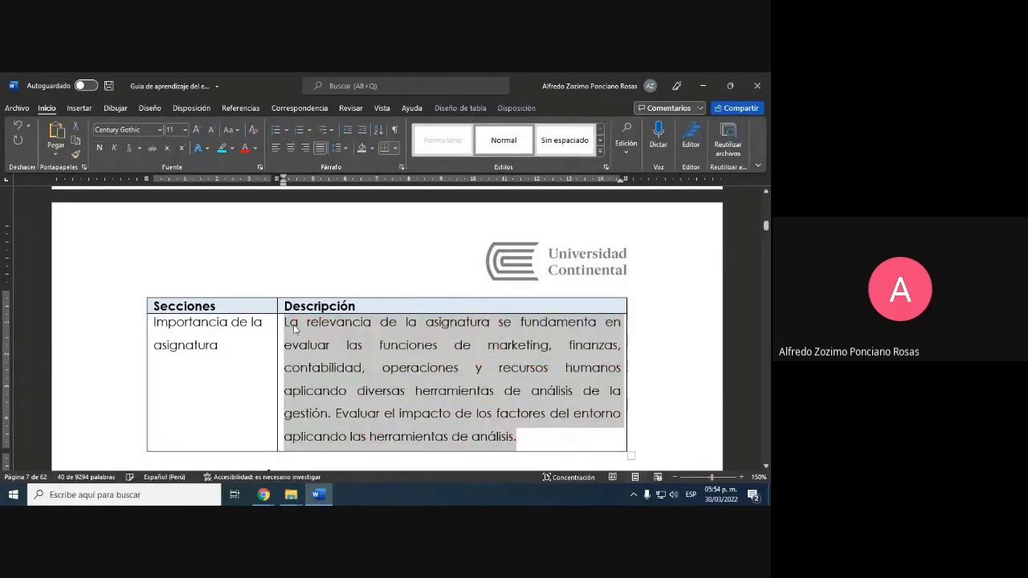
# Step: Switch to the syllabus in Chrome and copy its Metodología text, from "El desarrollo de la asignatura" through "Flipped classroom"
pyautogui.scroll(-5, 295, 327)
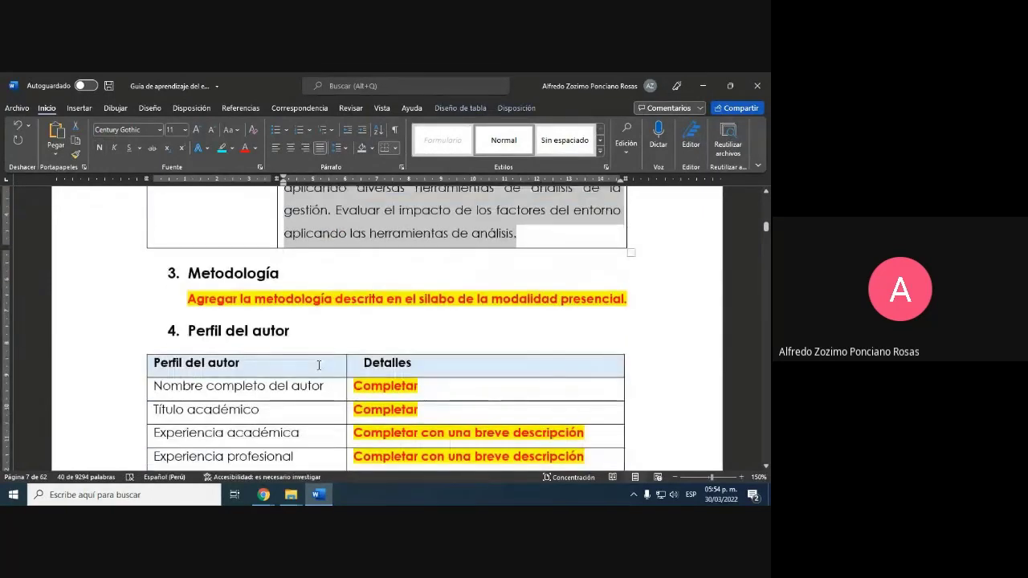
pyautogui.click(265, 493)
pyautogui.click(205, 446)
pyautogui.scroll(-10, 408, 329)
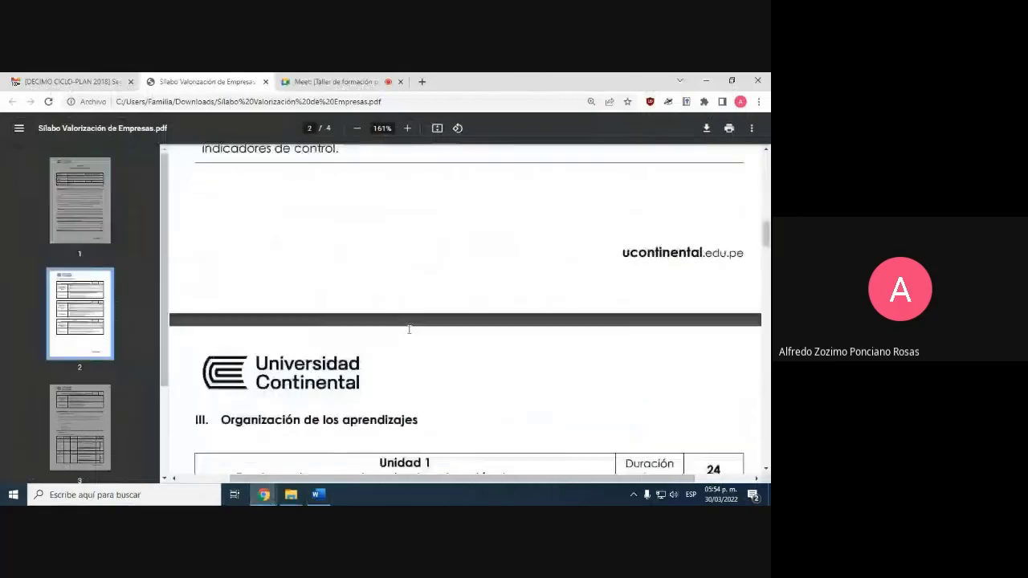
pyautogui.scroll(-15, 408, 329)
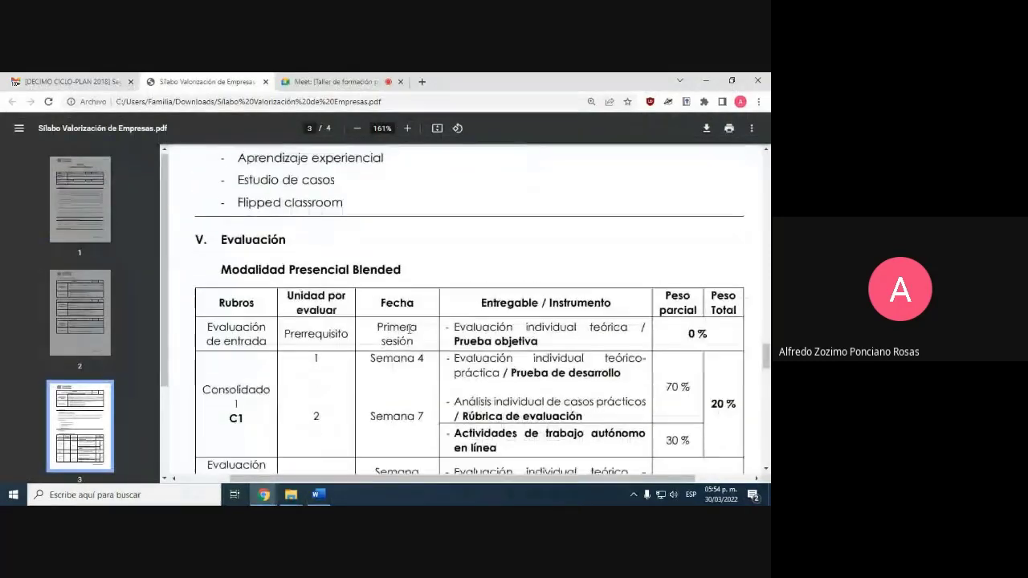
pyautogui.scroll(3, 409, 330)
pyautogui.scroll(-2, 411, 333)
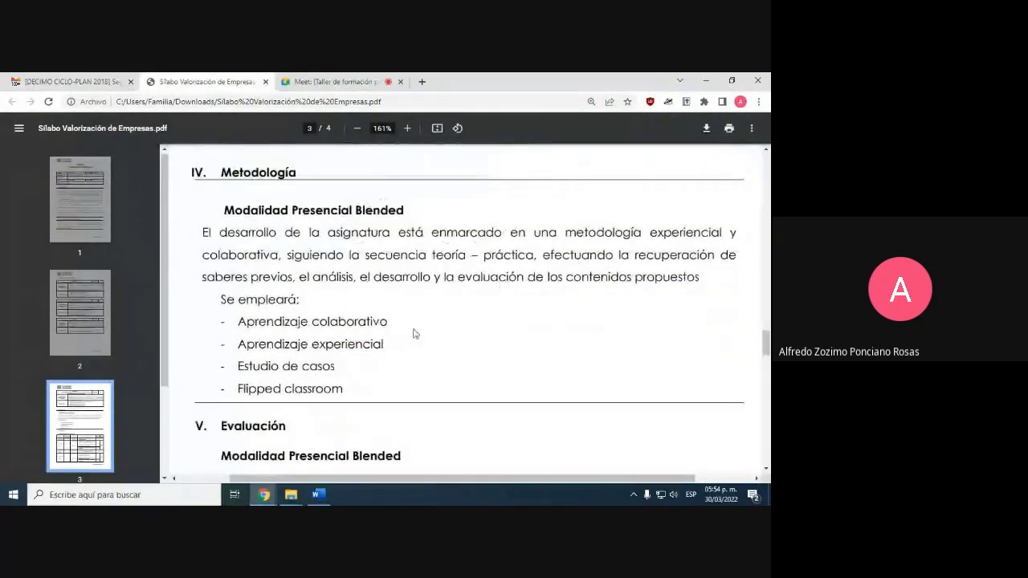
pyautogui.keyDown('ctrl'); pyautogui.scroll(-2, 412, 334); pyautogui.keyUp('ctrl')
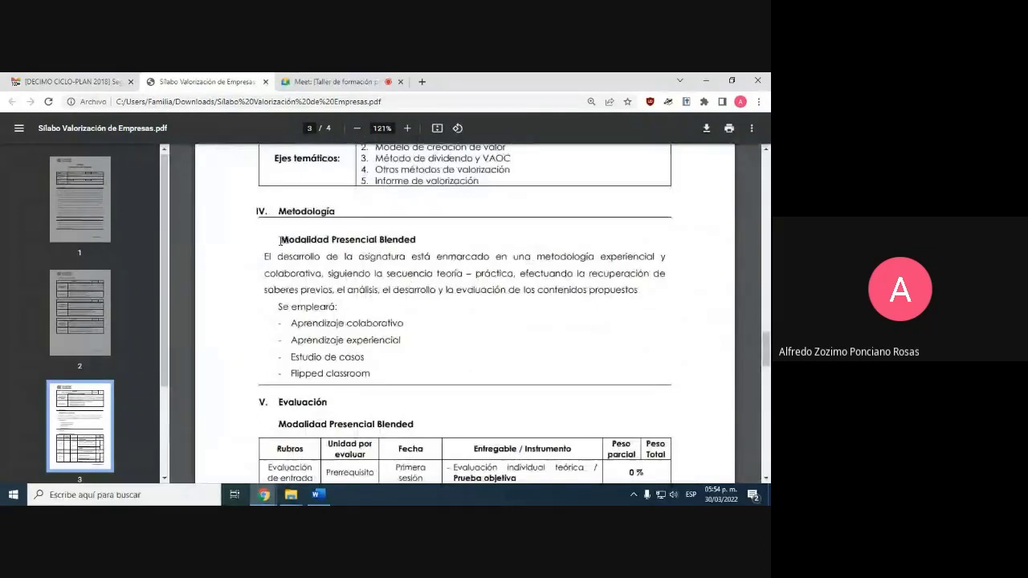
pyautogui.moveTo(281, 239); pyautogui.dragTo(415, 239)
pyautogui.moveTo(264, 256); pyautogui.dragTo(426, 290)
pyautogui.moveTo(403, 357); pyautogui.dragTo(371, 376)
pyautogui.press('super+c')
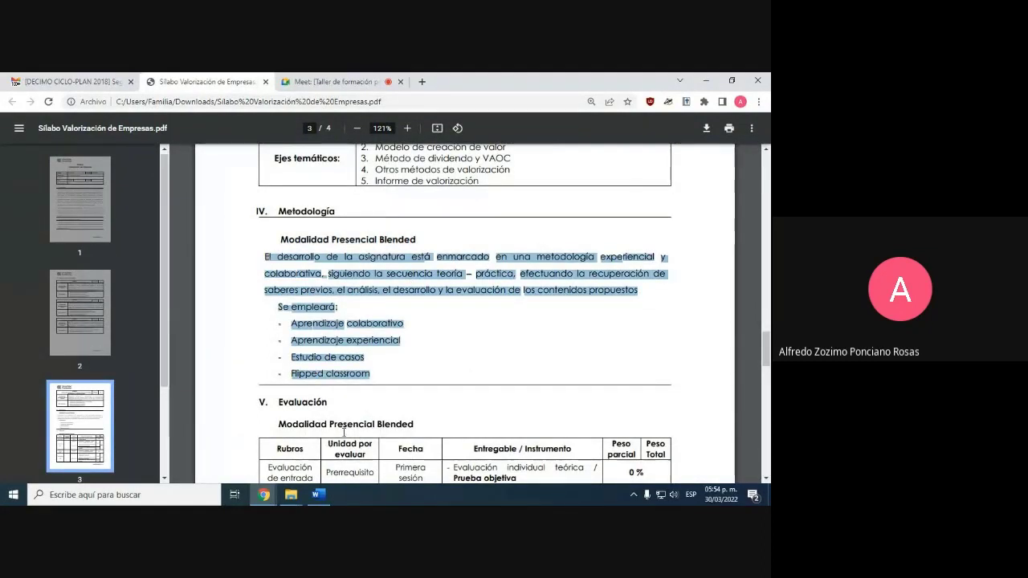
# Step: Return to the guide in Word and paste the copied methodology as plain text over the placeholder under "3. Metodología"
pyautogui.hotkey('alt', 'Tab')
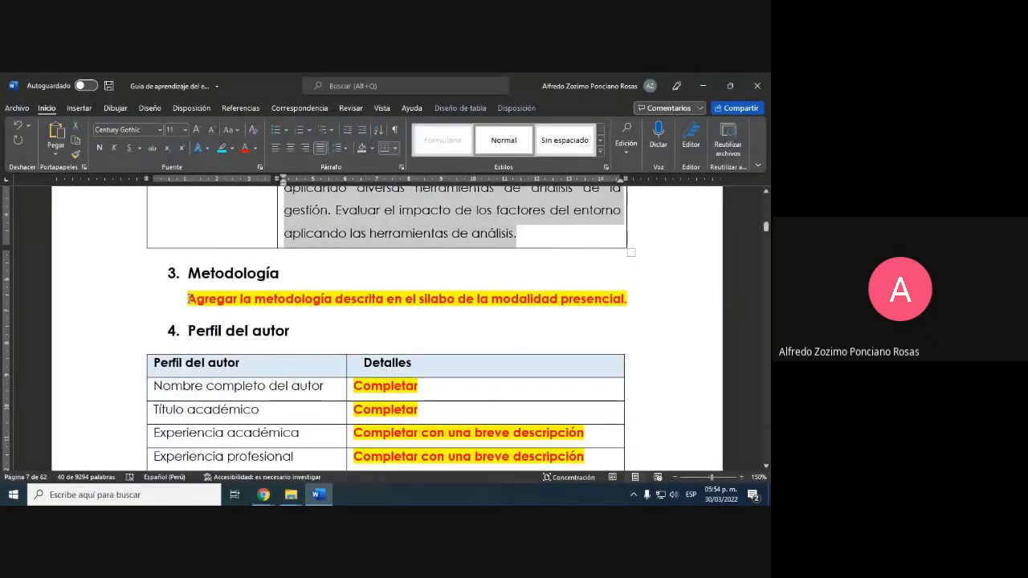
pyautogui.tripleClick(628, 298)
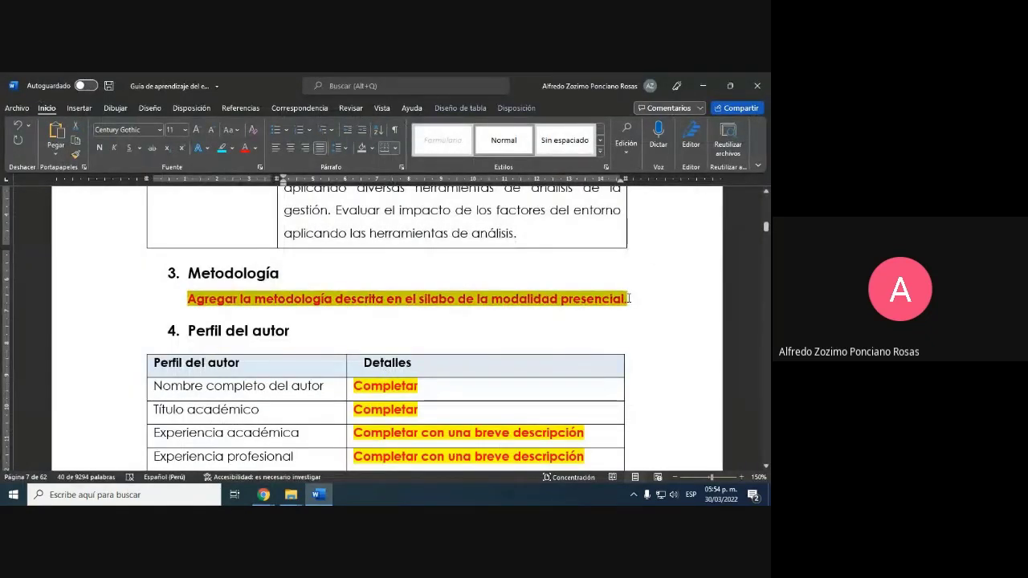
pyautogui.rightClick(628, 298)
pyautogui.click(677, 174)
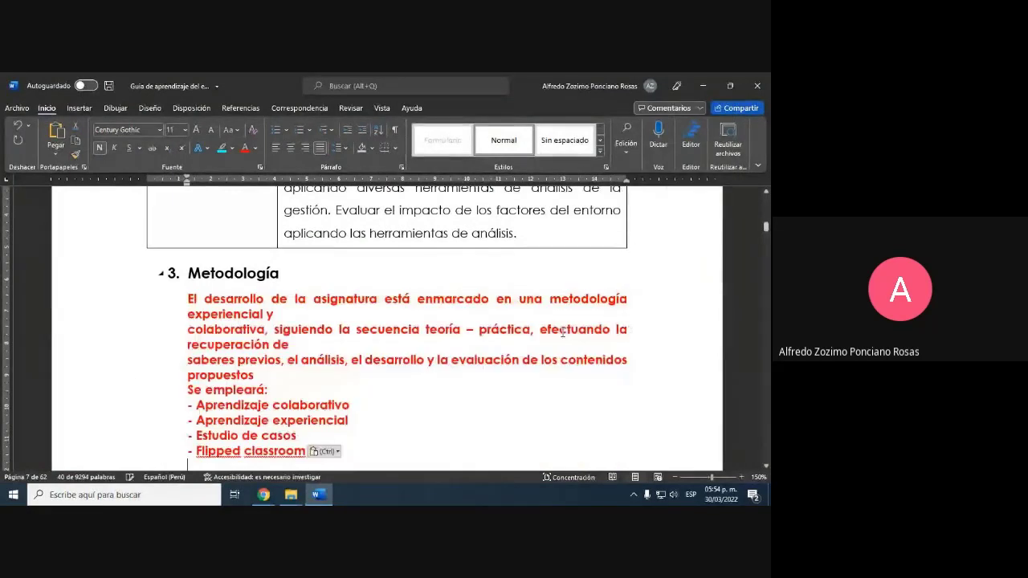
# Step: Join the pasted methodology lines into one paragraph ending with a period and add a blank line before "Se empleará:"
pyautogui.scroll(-2, 445, 353)
pyautogui.click(274, 296)
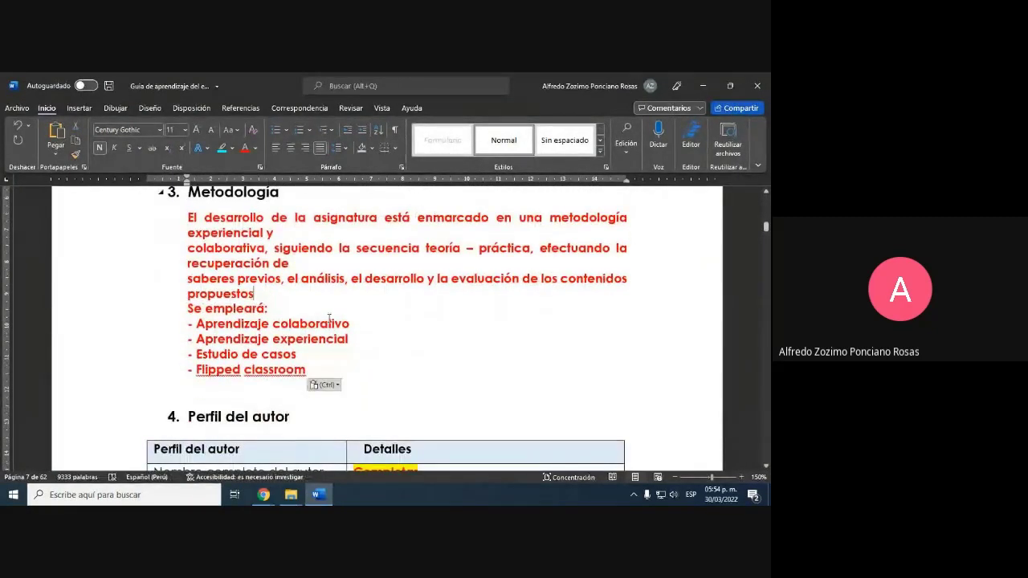
pyautogui.press('Return')
pyautogui.press('Up')
pyautogui.press('Up')
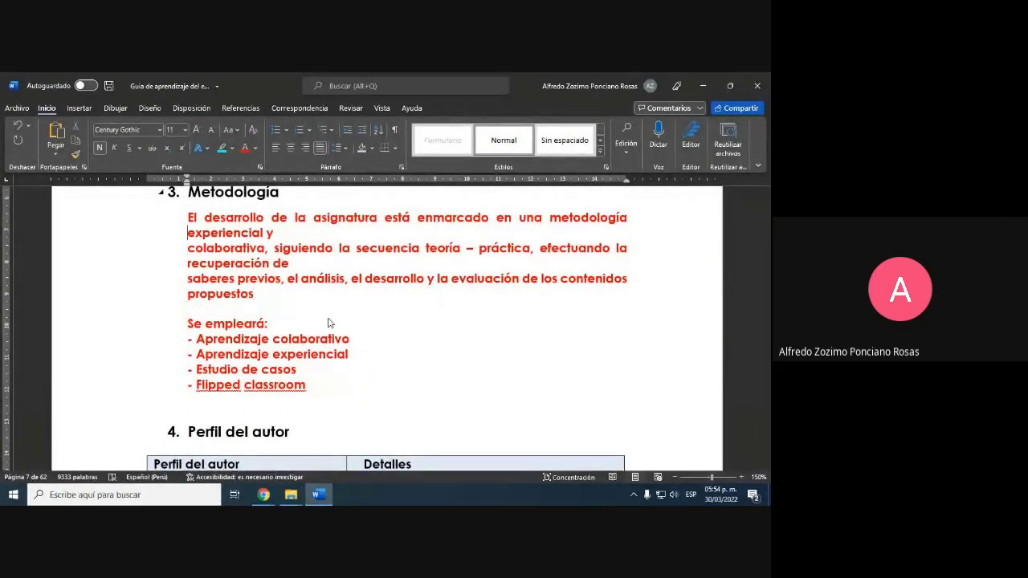
pyautogui.press('End')
pyautogui.press('Delete')
pyautogui.press('Down')
pyautogui.press('End')
pyautogui.press('Delete')
pyautogui.press('Down')
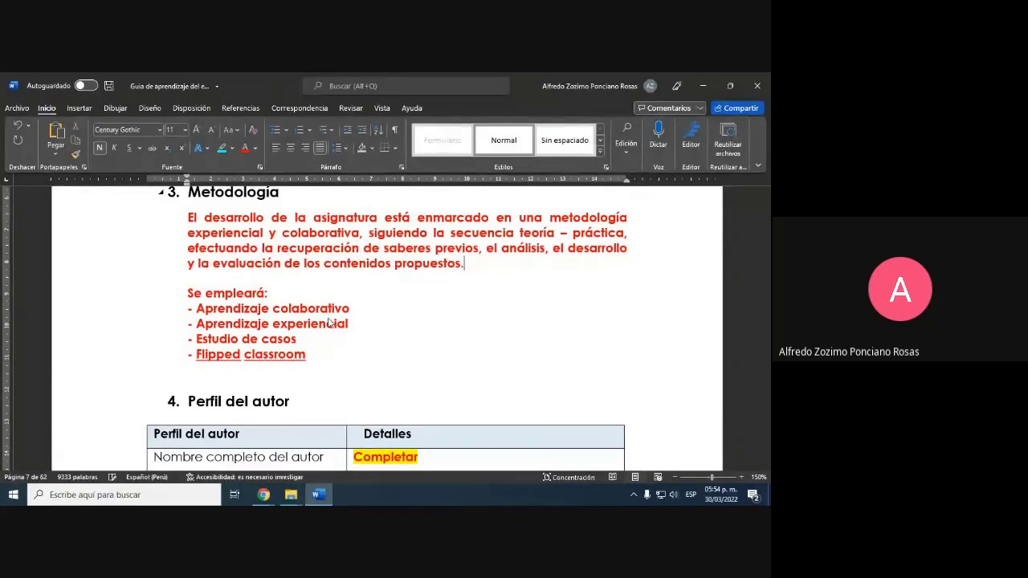
# Step: Remove the bold and red formatting from the whole Metodología text, from the opening paragraph through "Flipped classroom"
pyautogui.hotkey('ctrl', 'Up')
pyautogui.hotkey('shift', 'Down')
pyautogui.hotkey('shift', 'Down')
pyautogui.hotkey('shift', 'Down')
pyautogui.hotkey('shift', 'Down')
pyautogui.hotkey('shift', 'Down')
pyautogui.hotkey('shift', 'Down')
pyautogui.hotkey('shift', 'Down')
pyautogui.hotkey('shift', 'Down')
pyautogui.hotkey('shift', 'Down')
pyautogui.hotkey('shift', 'Down')
pyautogui.hotkey('shift', 'Down')
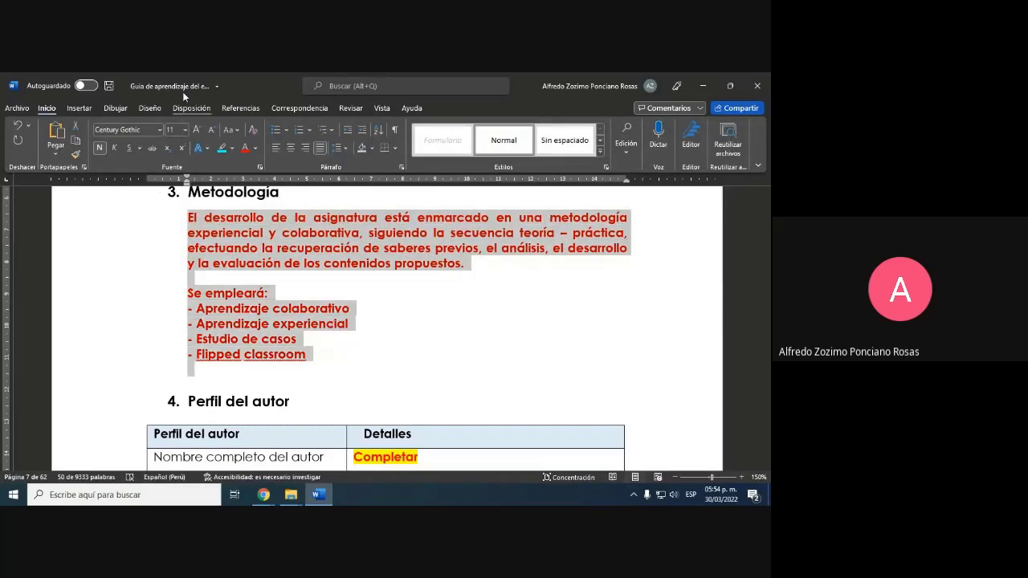
pyautogui.click(256, 149)
pyautogui.click(273, 163)
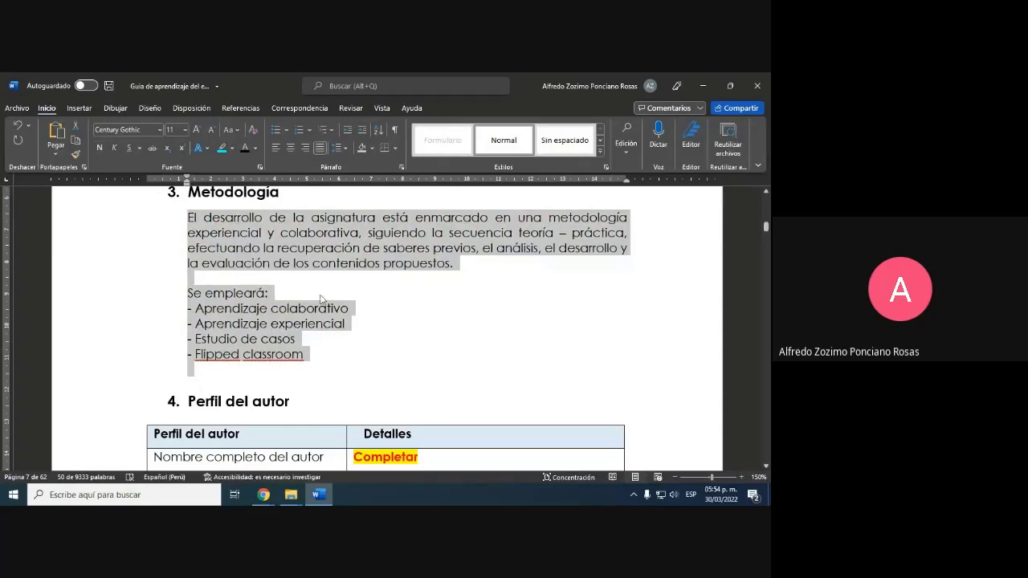
pyautogui.click(344, 359)
pyautogui.scroll(2, 345, 365)
pyautogui.scroll(-1, 346, 367)
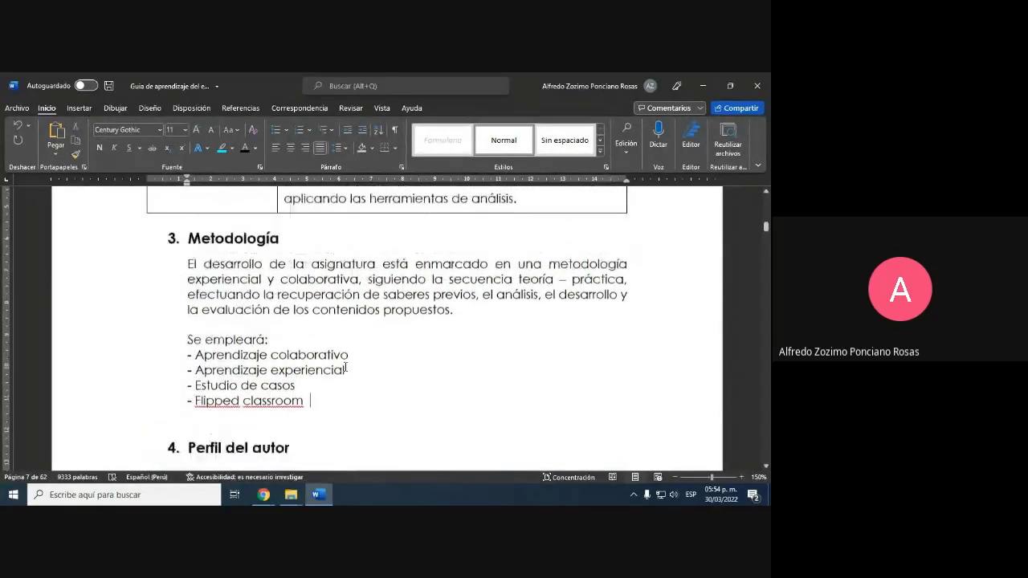
# Step: Switch to the syllabus, underline "Modalidad Presencial Blended" under Metodología in red, and clear the marking
pyautogui.hotkey('alt', 'Tab')
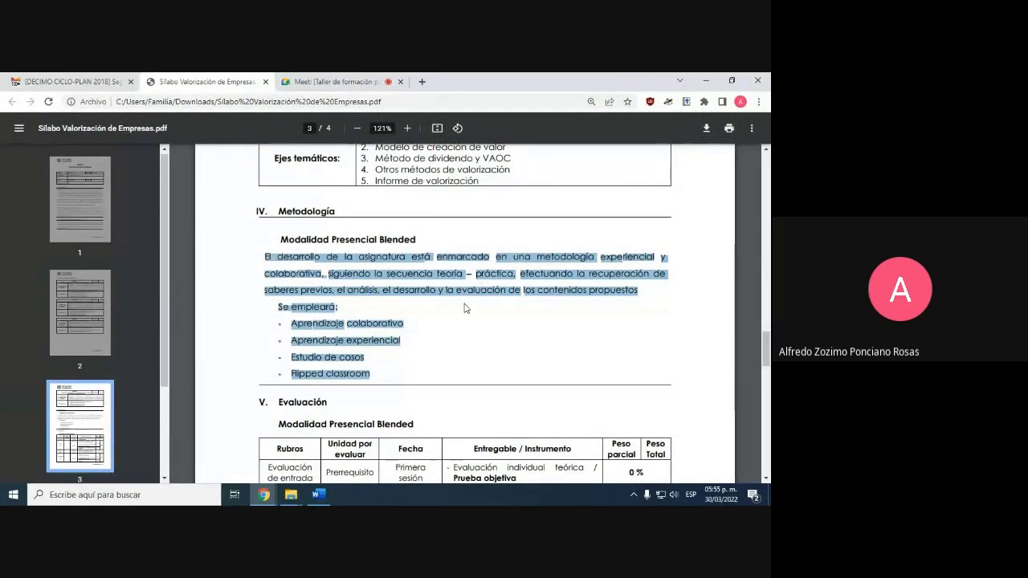
pyautogui.click(358, 309)
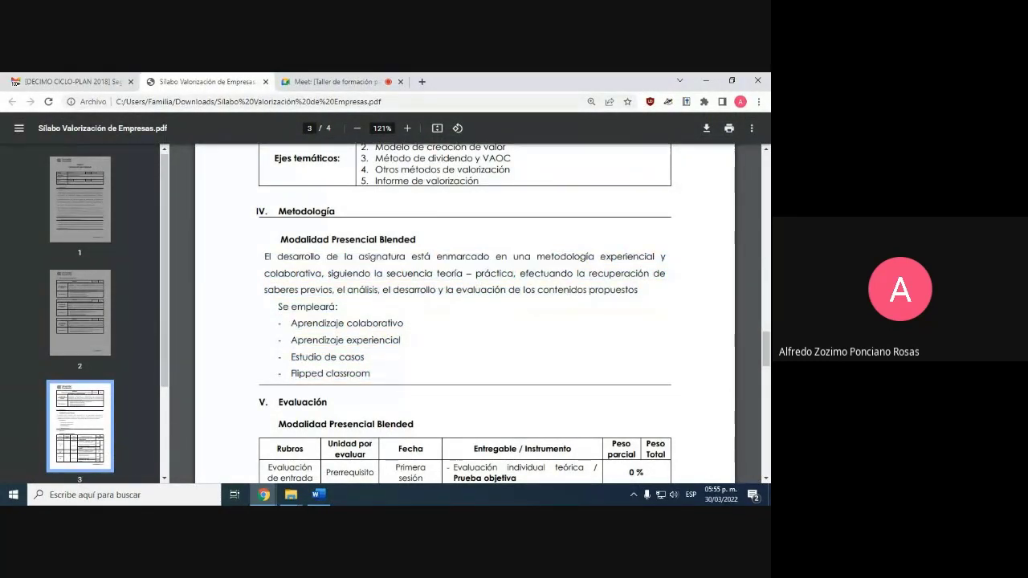
pyautogui.moveTo(282, 246); pyautogui.dragTo(416, 245)
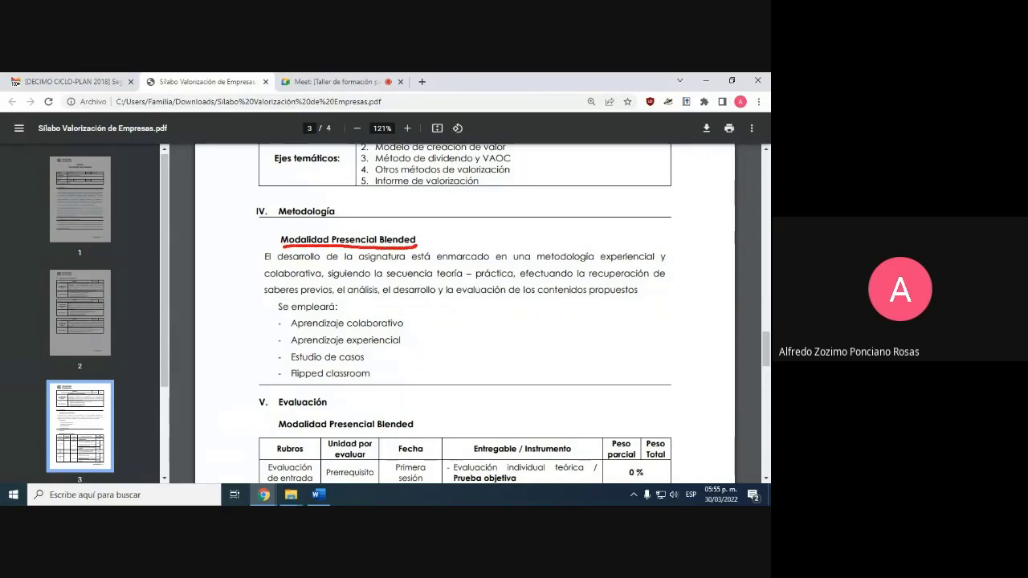
pyautogui.click(351, 297)
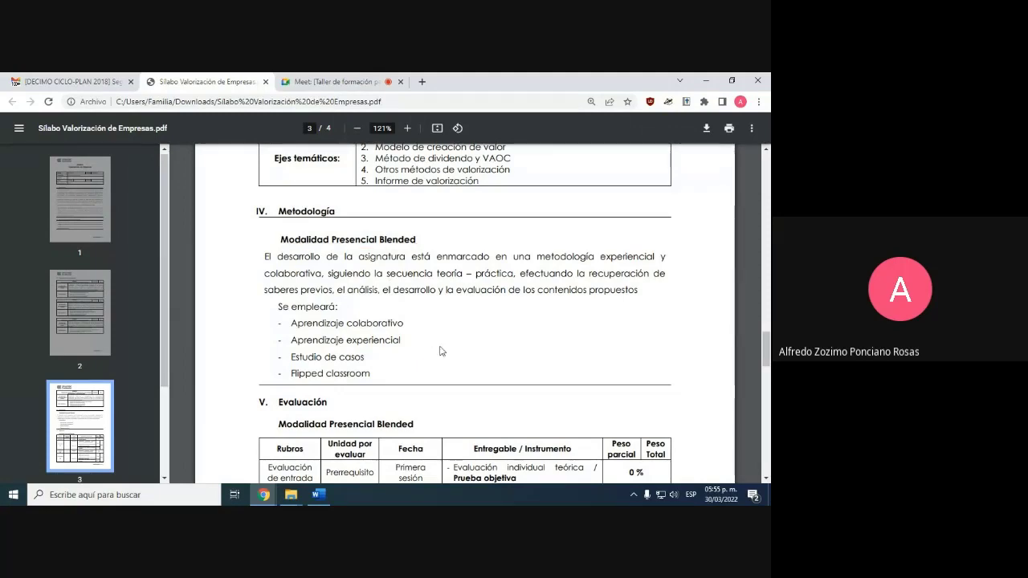
# Step: Find the "Perfil del autor" table in the guide and copy the addressee's full name from the course design e-mail in Gmail
pyautogui.hotkey('alt', 'Tab')
pyautogui.scroll(-5, 441, 346)
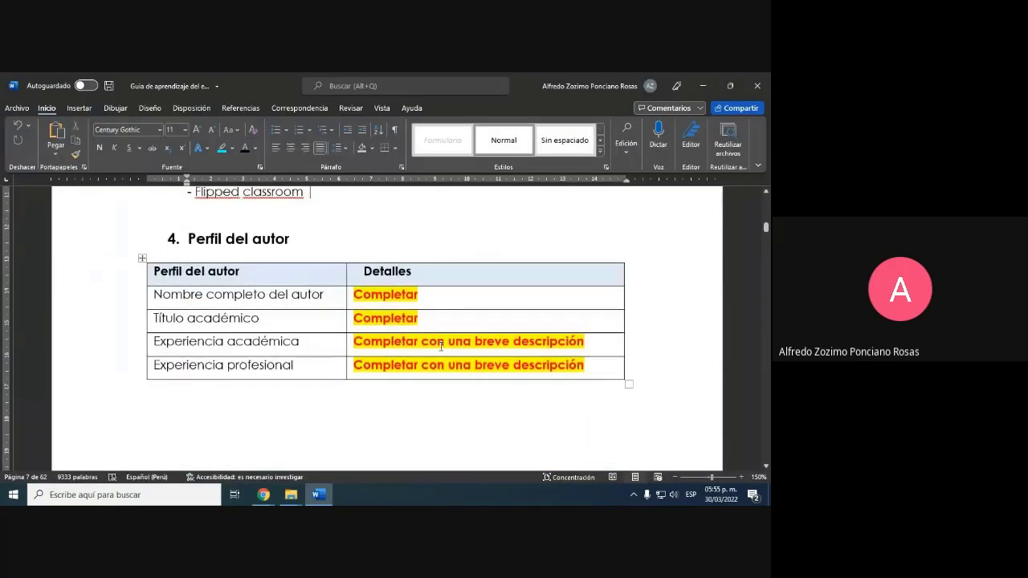
pyautogui.scroll(1, 441, 346)
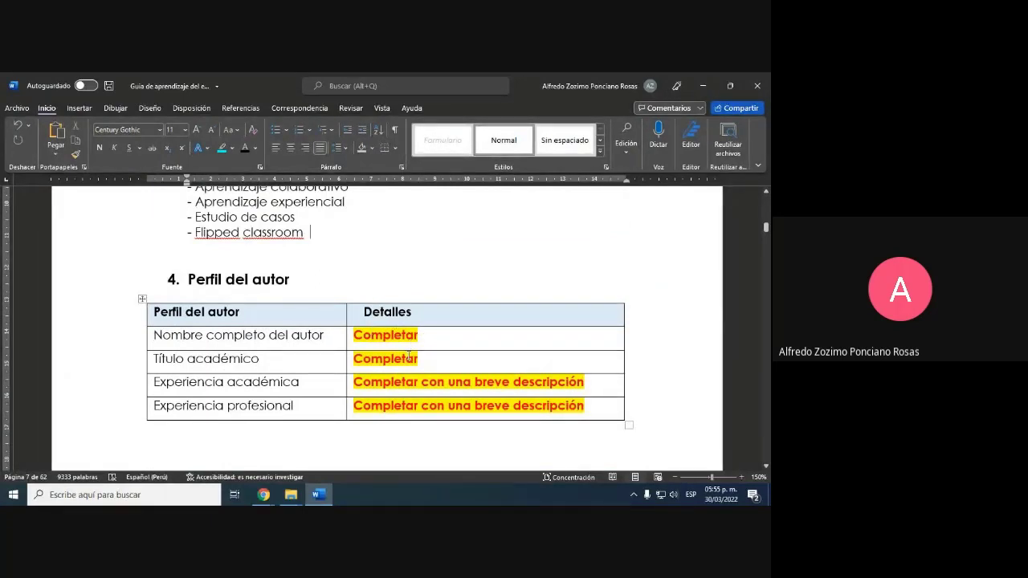
pyautogui.moveTo(263, 495)
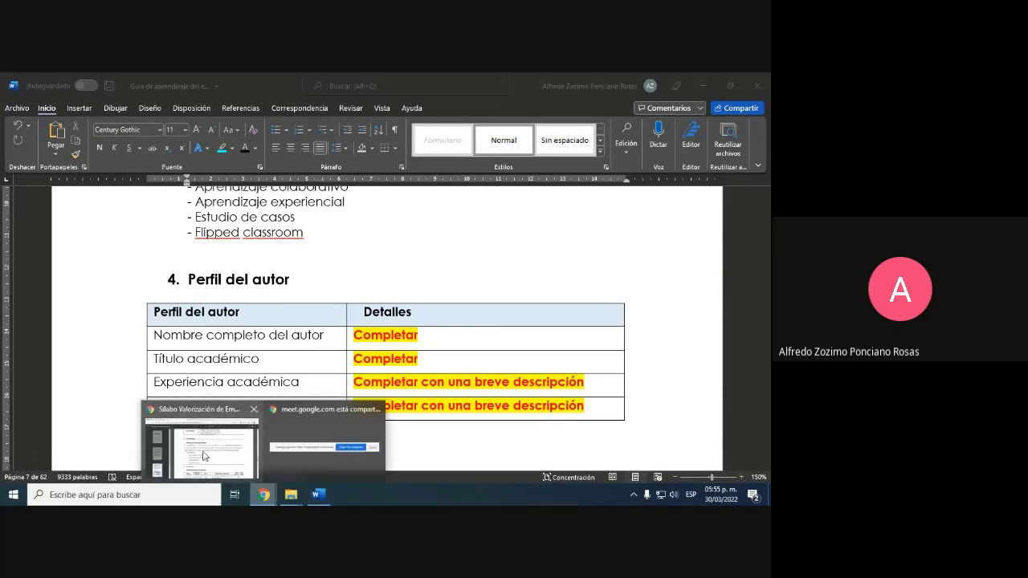
pyautogui.click(206, 456)
pyautogui.click(83, 79)
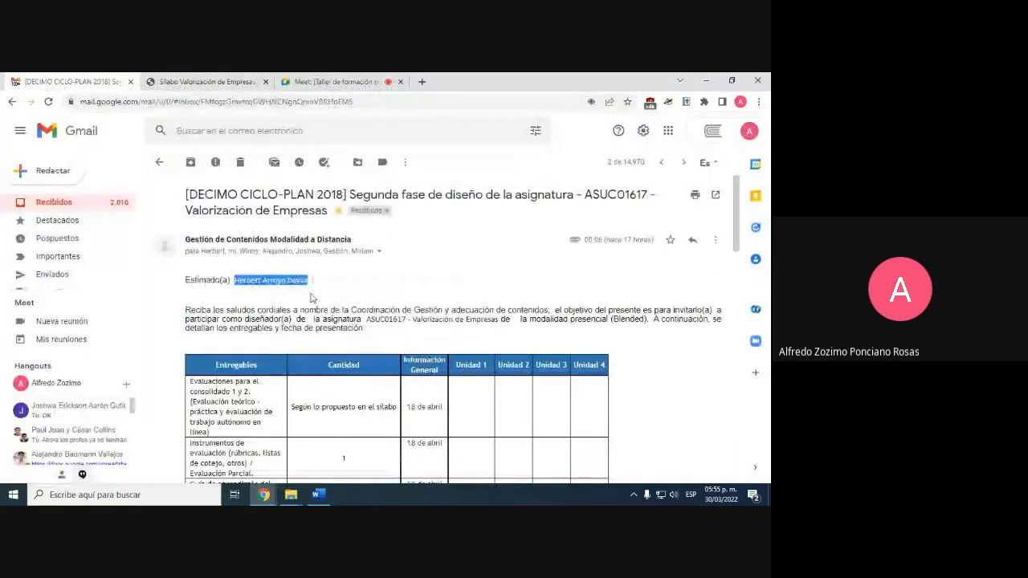
pyautogui.click(318, 494)
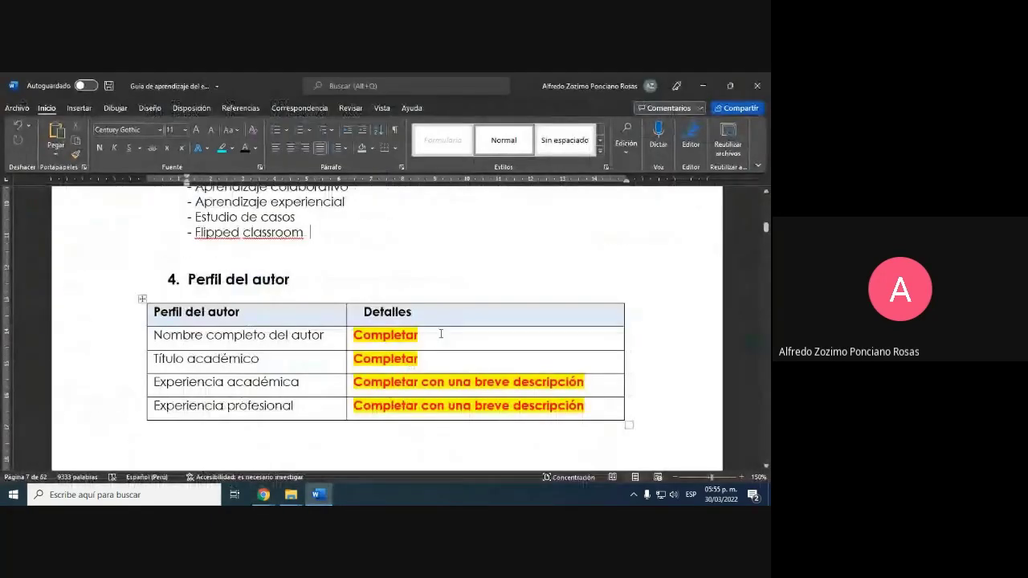
# Step: Paste the author's full name as plain text over "Completar" in the "Nombre completo del autor" row and clear its bold red formatting
pyautogui.moveTo(441, 332); pyautogui.dragTo(353, 336)
pyautogui.rightClick(353, 336)
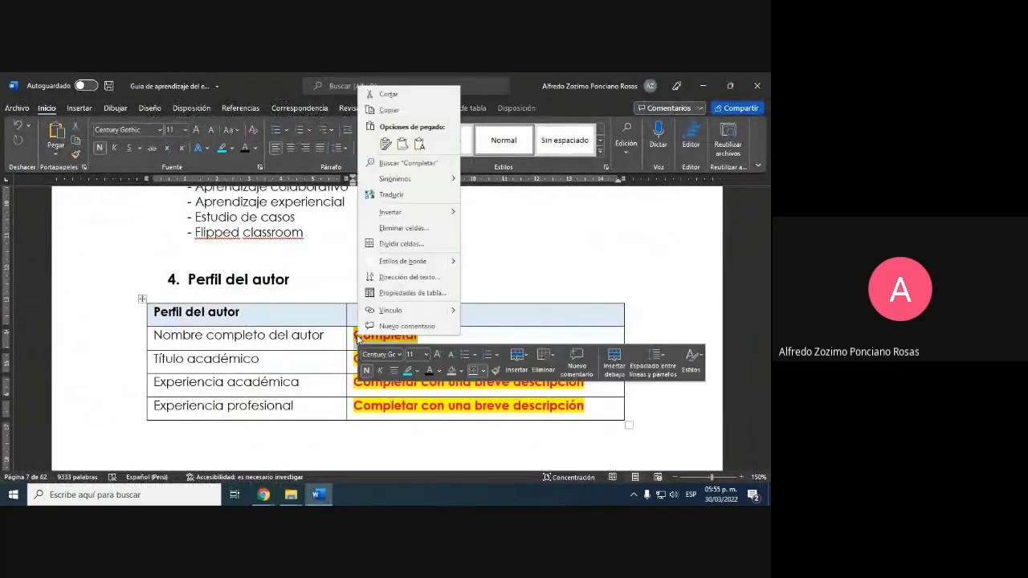
pyautogui.click(418, 145)
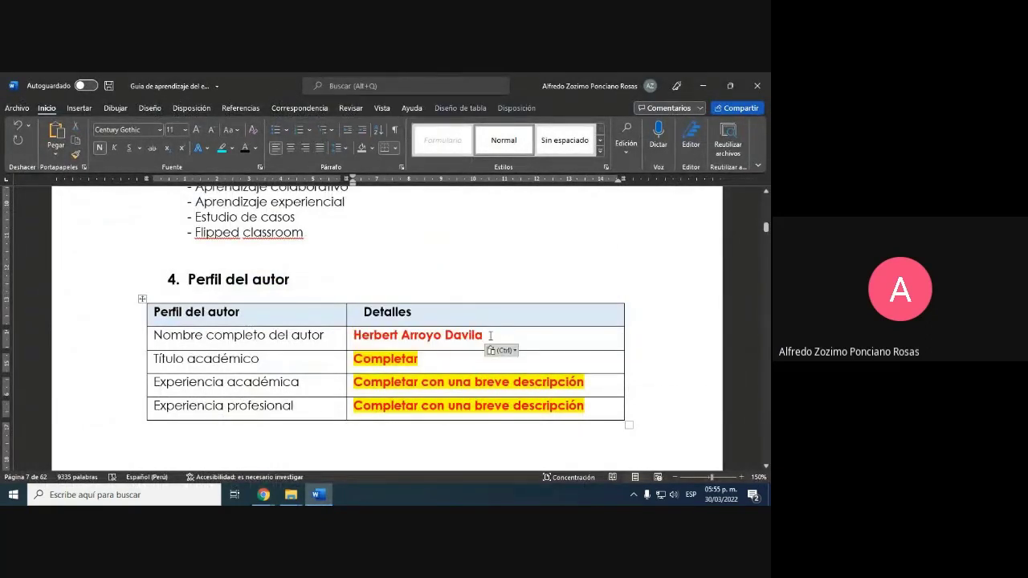
pyautogui.moveTo(483, 336); pyautogui.dragTo(353, 336)
pyautogui.click(251, 129)
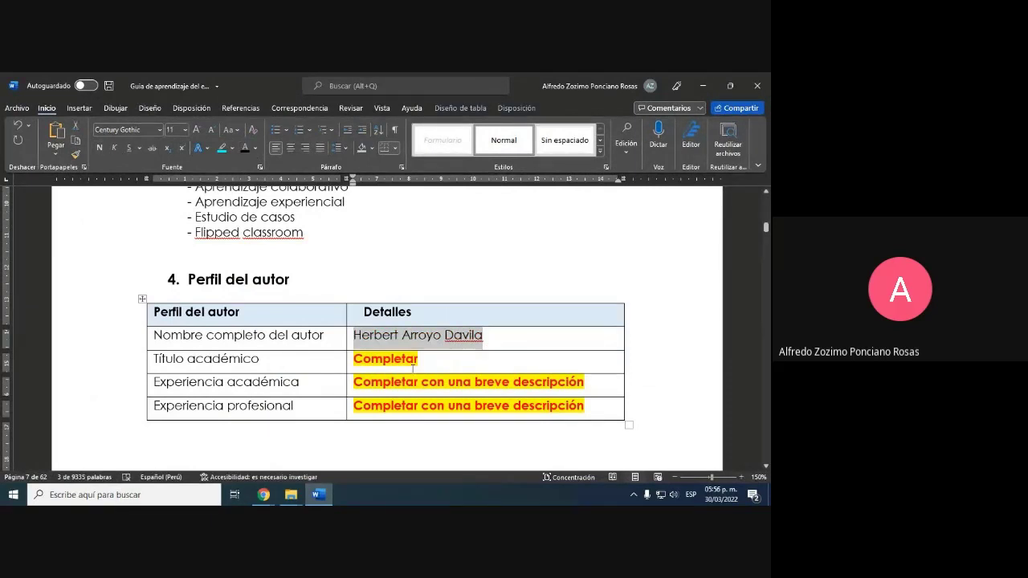
# Step: Highlight the placeholders for "Título académico", "Experiencia académica" and "Experiencia profesional" as the author details still needing completion
pyautogui.moveTo(418, 358); pyautogui.dragTo(354, 358)
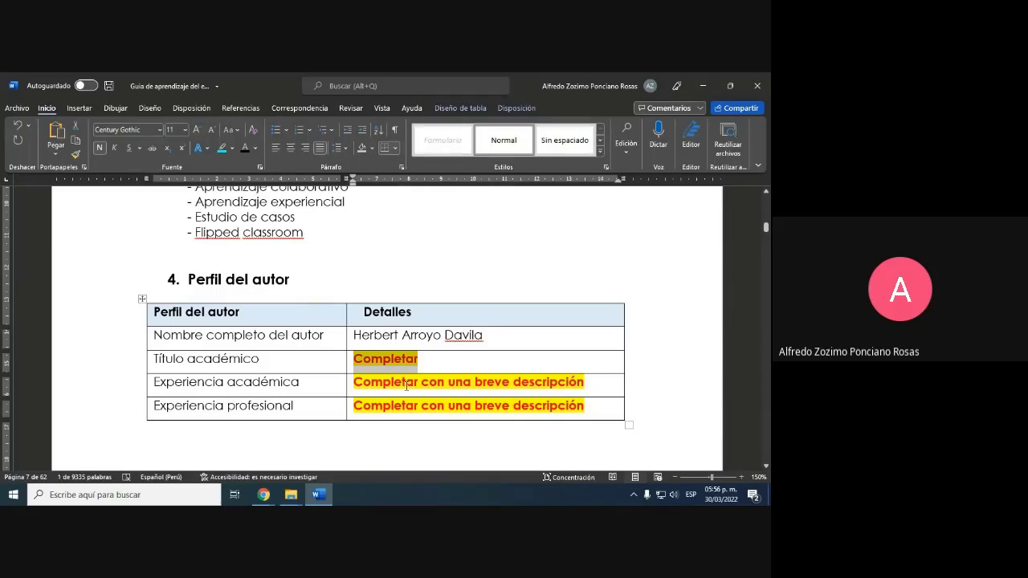
pyautogui.click(316, 406)
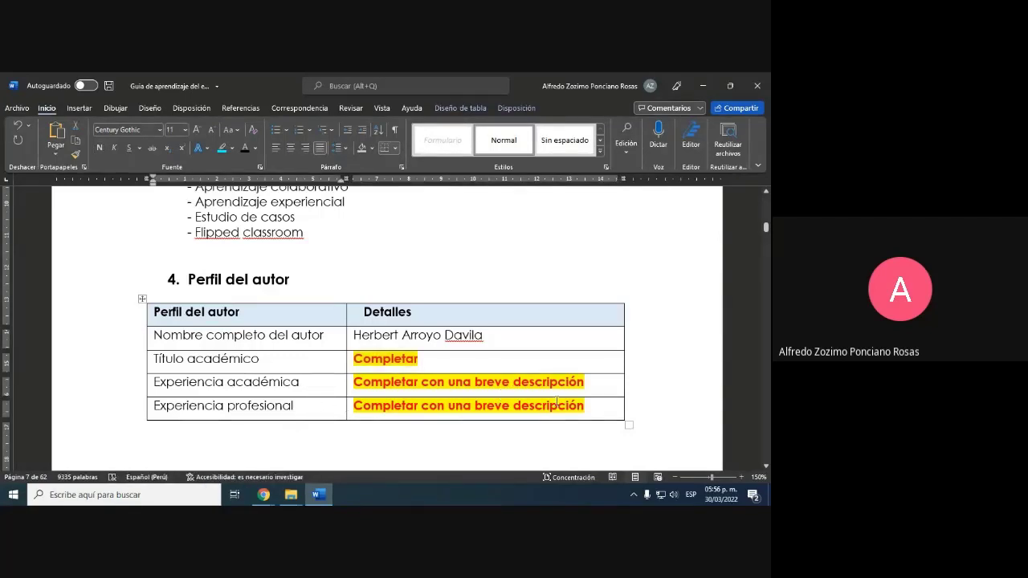
pyautogui.moveTo(585, 405); pyautogui.dragTo(401, 365)
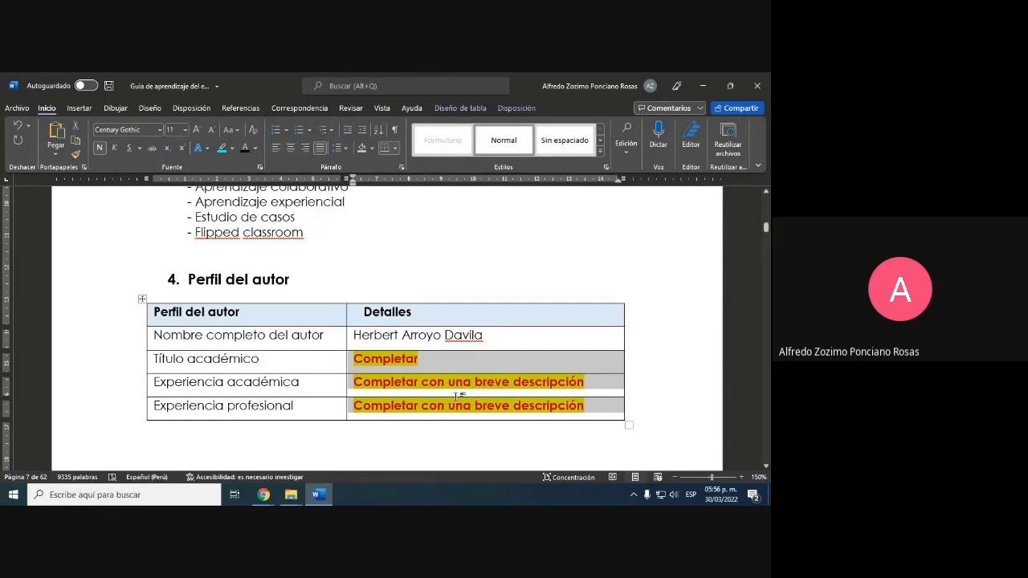
pyautogui.scroll(-1, 471, 412)
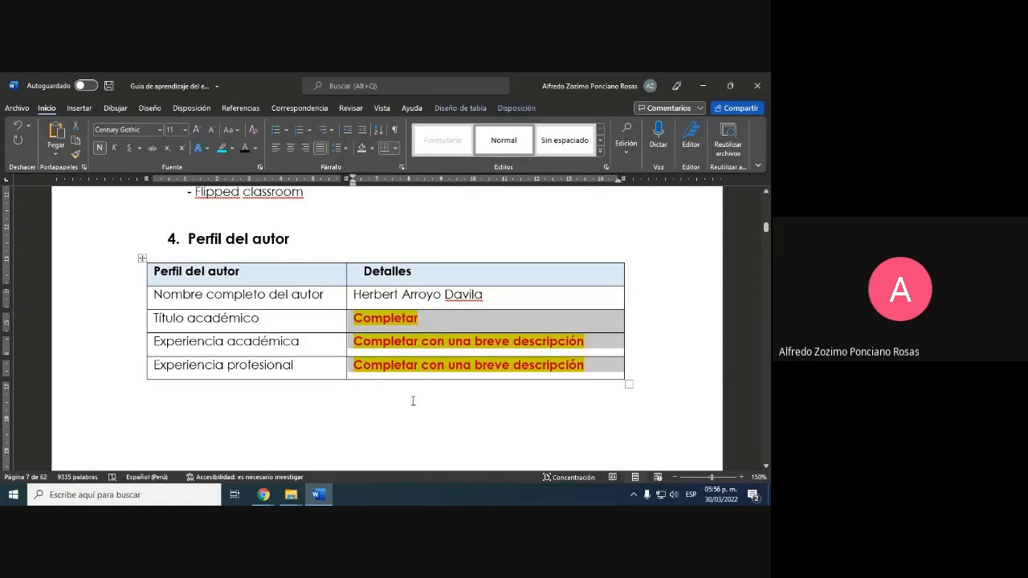
pyautogui.click(378, 383)
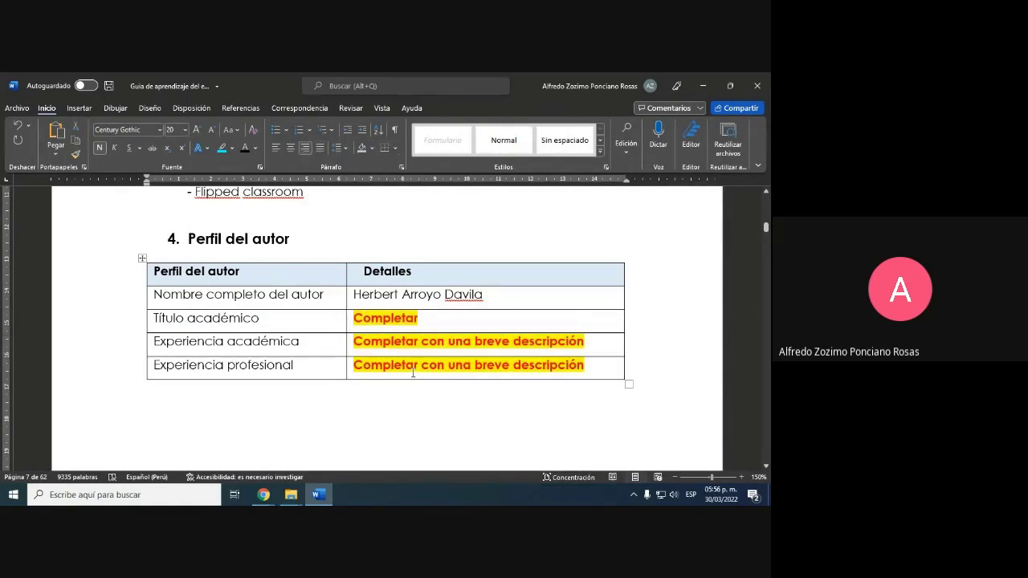
# Step: Go to "Introducción a la Unidad" in Unidad 1 and reduce the zoom to 140% to view its instructions
pyautogui.scroll(-10, 412, 372)
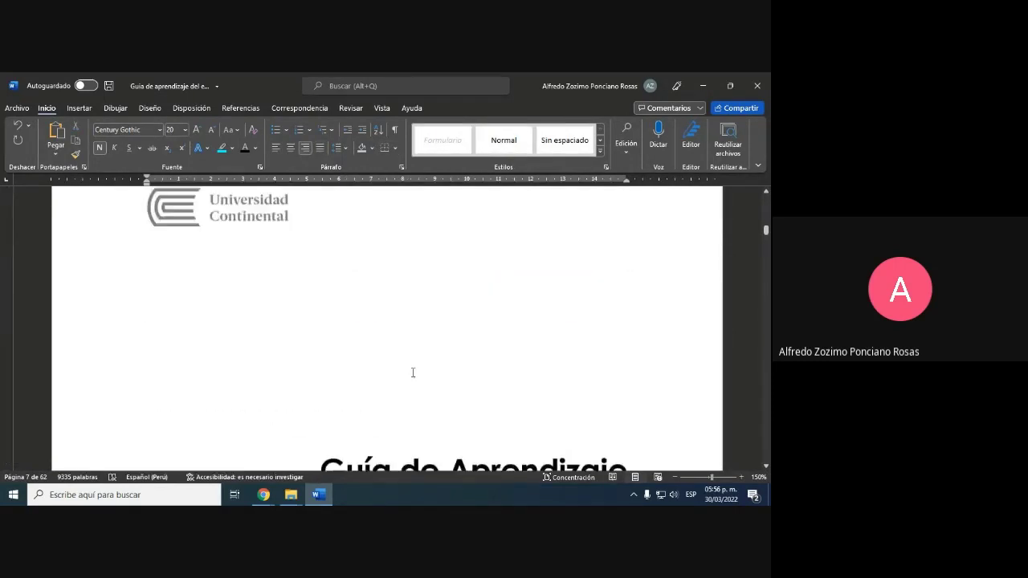
pyautogui.scroll(-15, 413, 372)
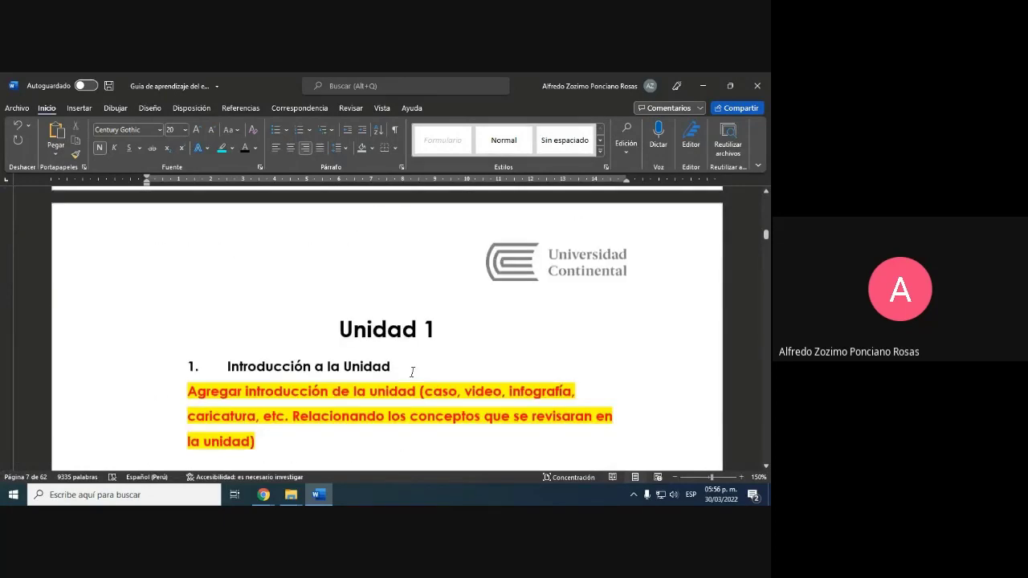
pyautogui.keyDown('ctrl'); pyautogui.scroll(-2, 412, 372); pyautogui.keyUp('ctrl')
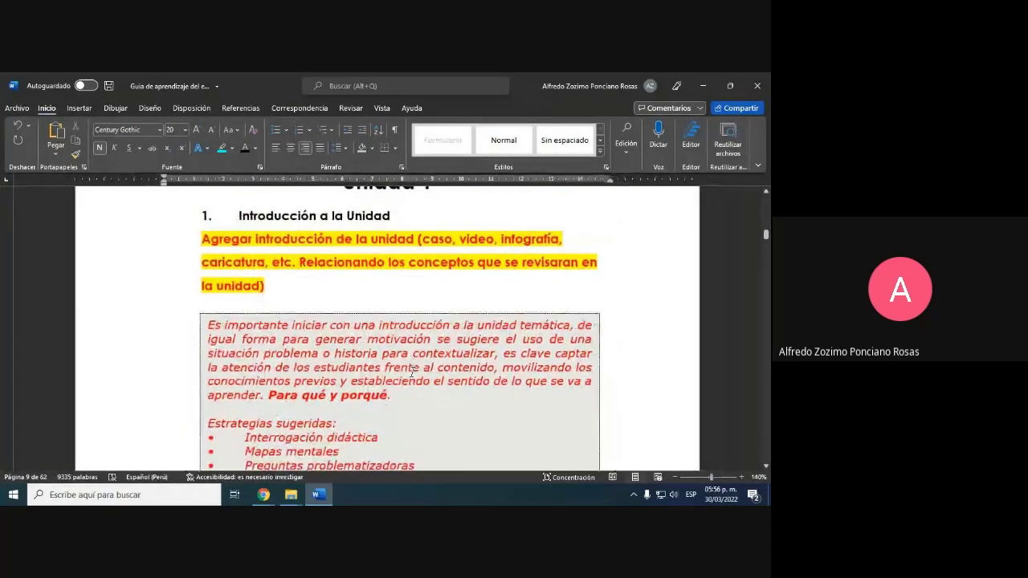
pyautogui.scroll(2, 412, 372)
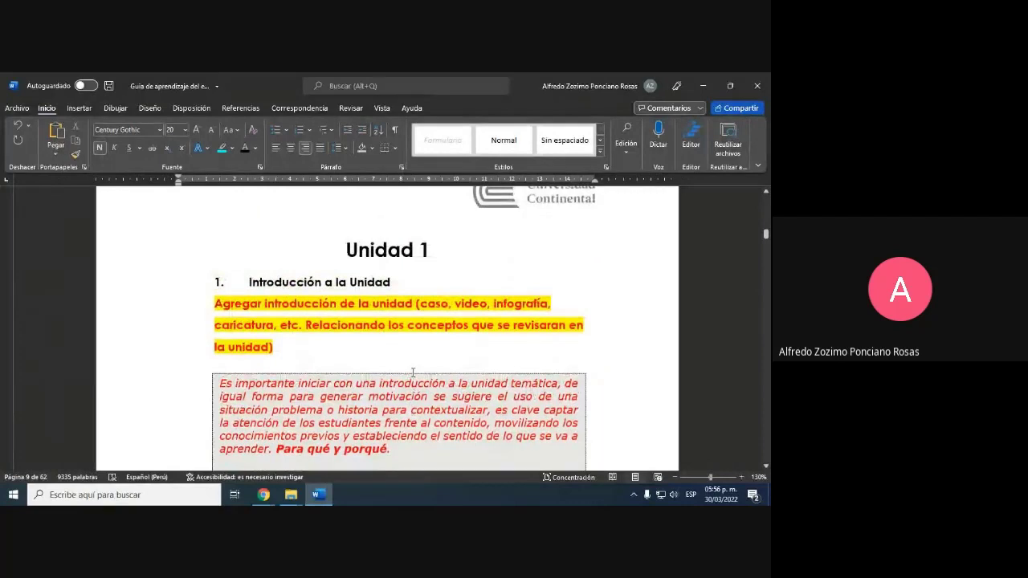
pyautogui.scroll(-1, 413, 372)
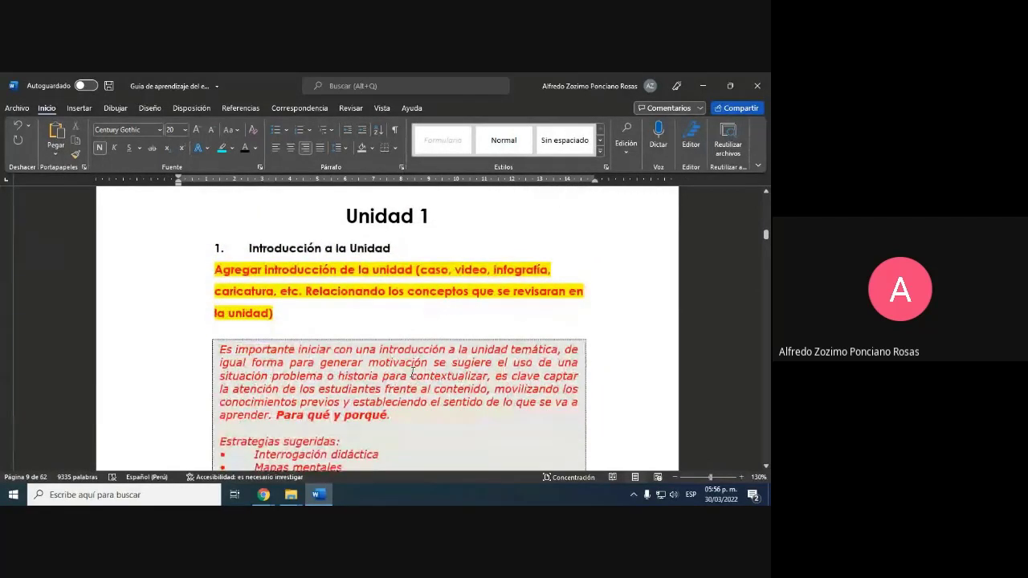
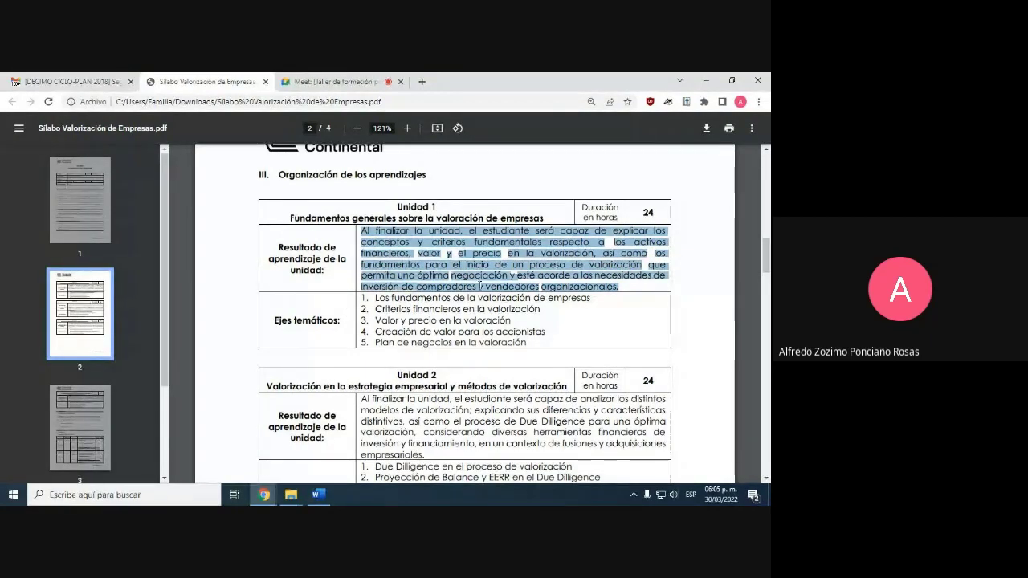
# Step: Replace the dotted line under "1.2 Resultado de aprendizaje de la unidad" with the Unidad 1 learning outcome from the syllabus
pyautogui.hotkey('alt', 'Tab')
pyautogui.moveTo(443, 319); pyautogui.dragTo(332, 315)
pyautogui.hotkey('alt', 'Tab')
pyautogui.hotkey('alt', 'Tab')
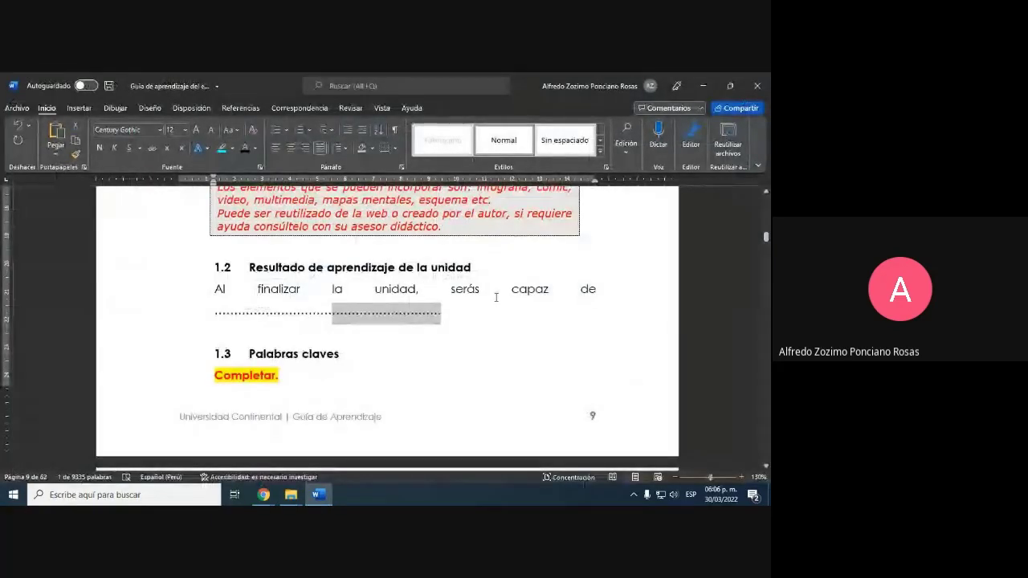
pyautogui.hotkey('alt', 'Tab')
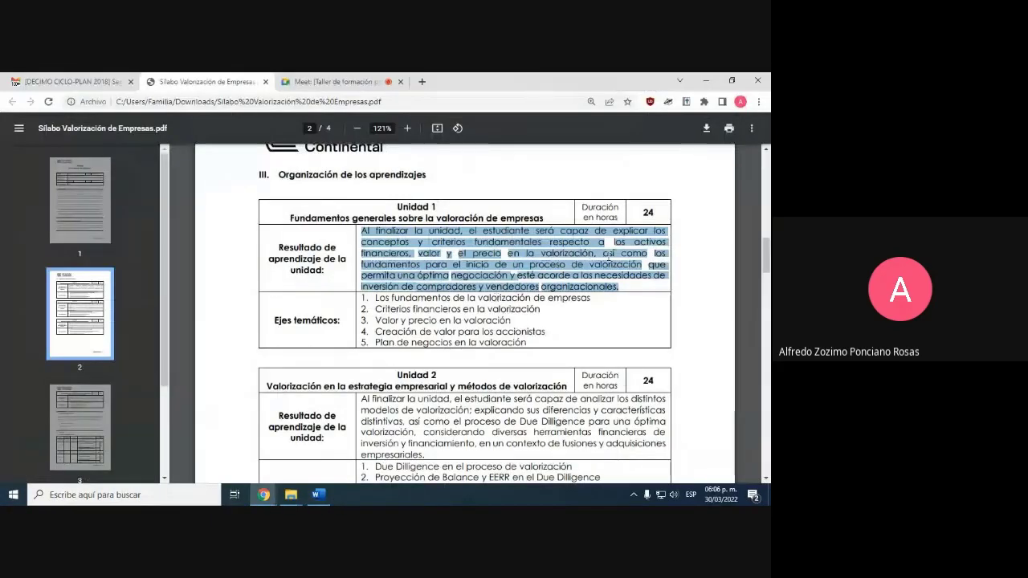
pyautogui.hotkey('alt', 'Tab')
pyautogui.click(444, 314)
pyautogui.moveTo(444, 313); pyautogui.dragTo(214, 313)
pyautogui.rightClick(216, 314)
pyautogui.click(277, 186)
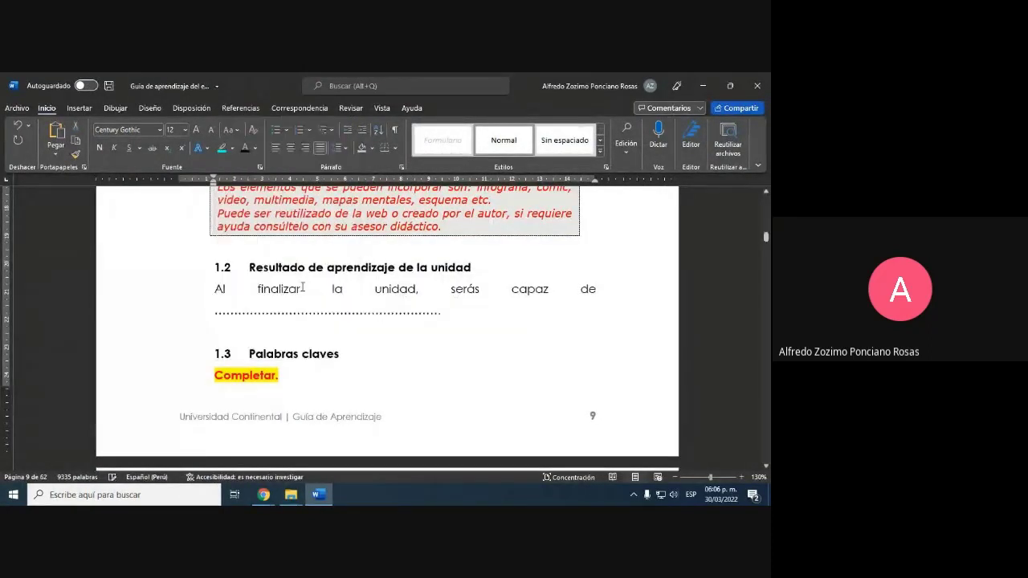
pyautogui.scroll(2, 496, 315)
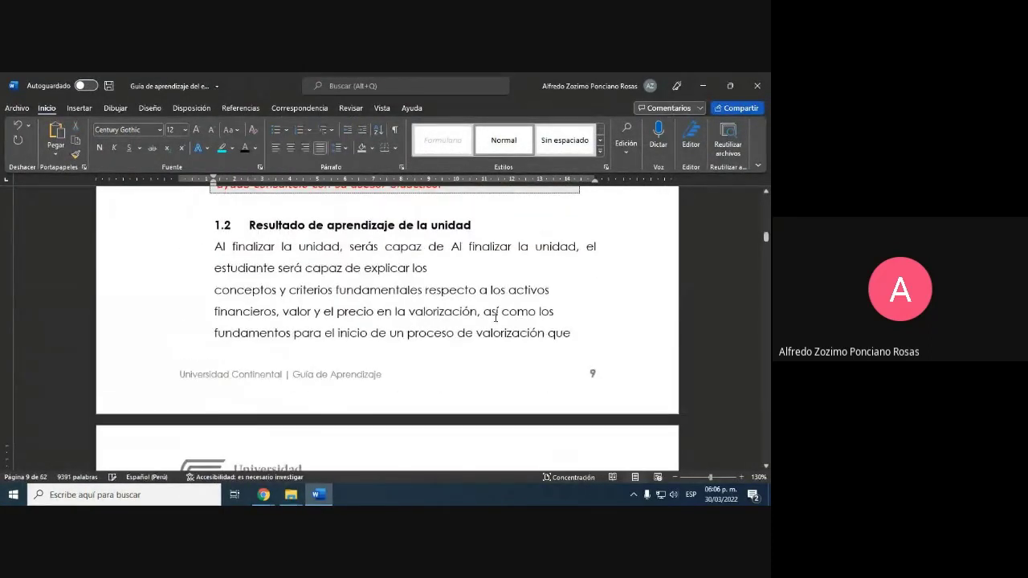
# Step: Show formatting marks and remove the extra paragraph breaks so the pasted learning outcome becomes one continuous paragraph
pyautogui.click(395, 129)
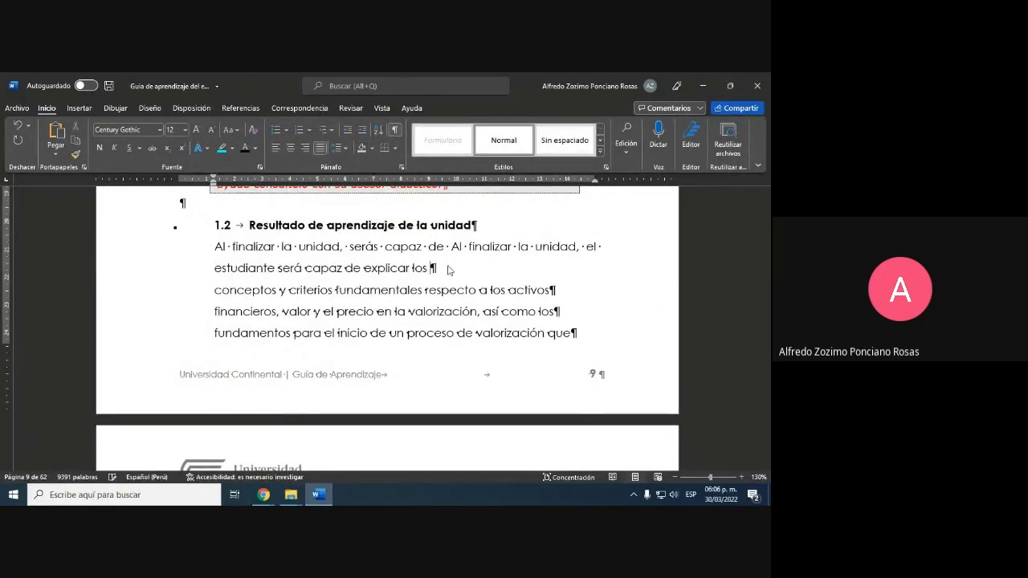
pyautogui.press('Delete')
pyautogui.press('Down')
pyautogui.press('End')
pyautogui.press('Delete')
pyautogui.press('Down')
pyautogui.press('End')
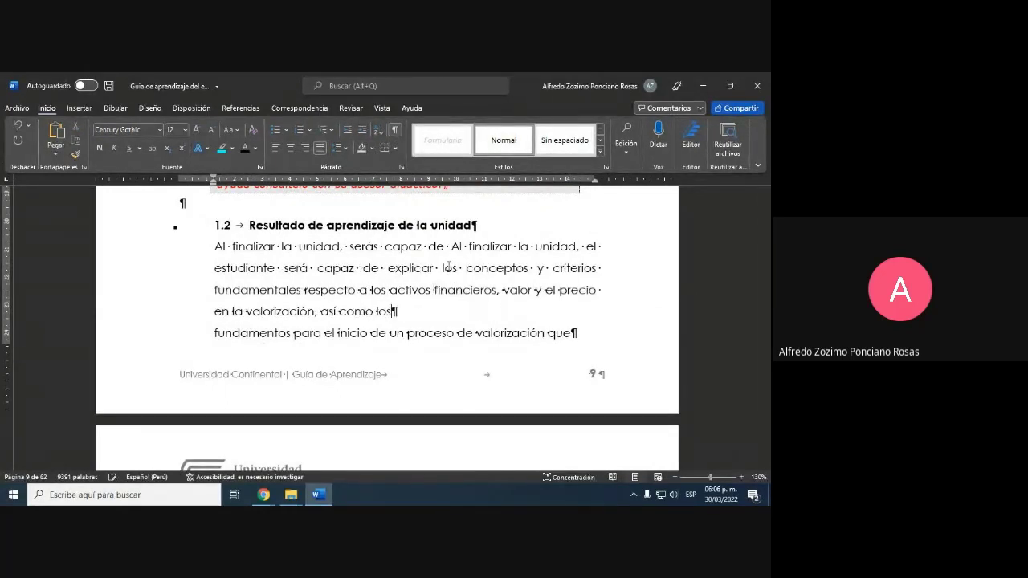
pyautogui.press('Delete')
pyautogui.press('Delete')
pyautogui.press('Down')
pyautogui.press('End')
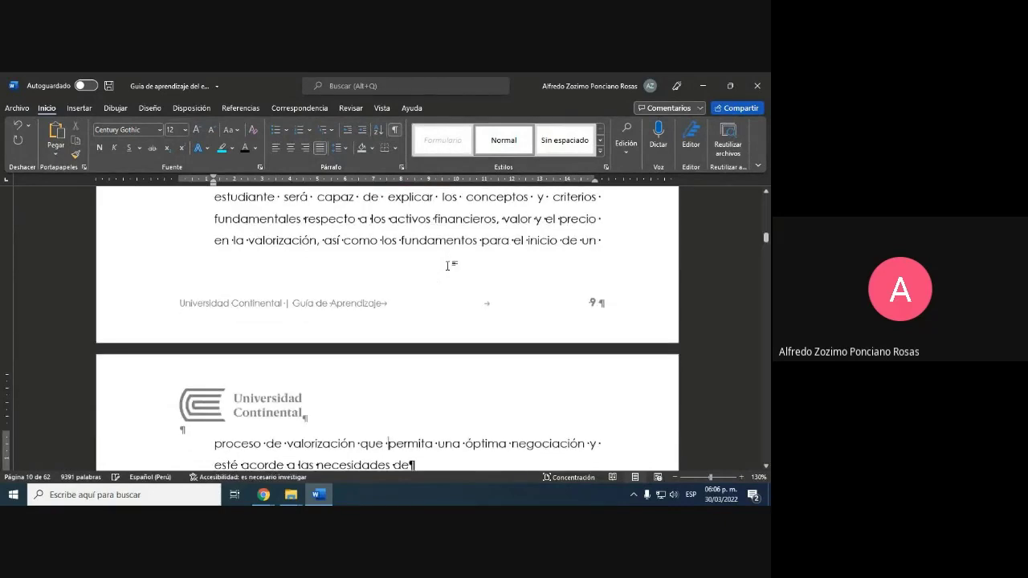
pyautogui.press('Delete')
pyautogui.press('Down')
pyautogui.press('End')
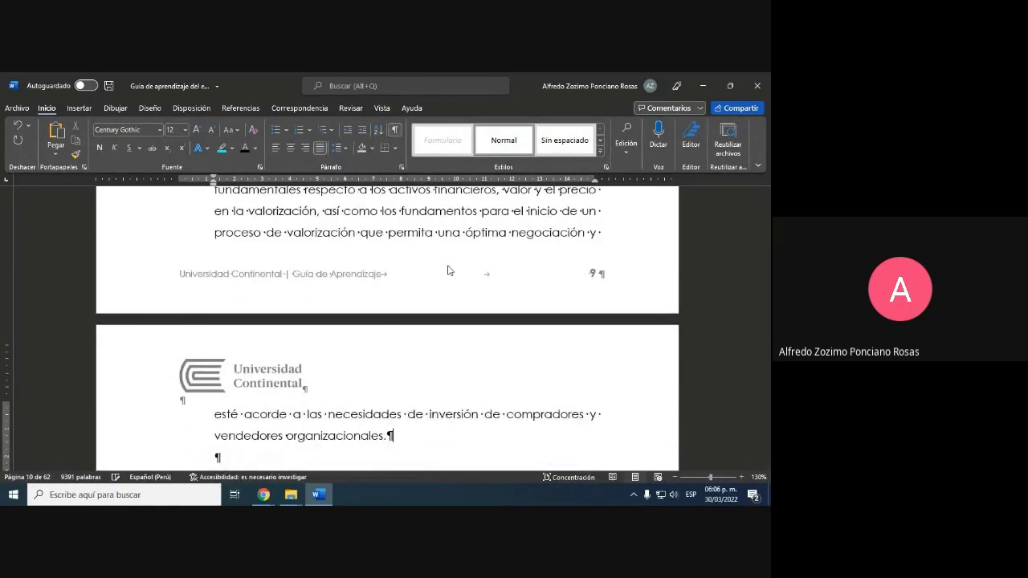
# Step: Delete the duplicated phrase "Al finalizar la unidad, el estudiante será capaz de" from the learning outcome in section 1.2
pyautogui.scroll(3, 458, 277)
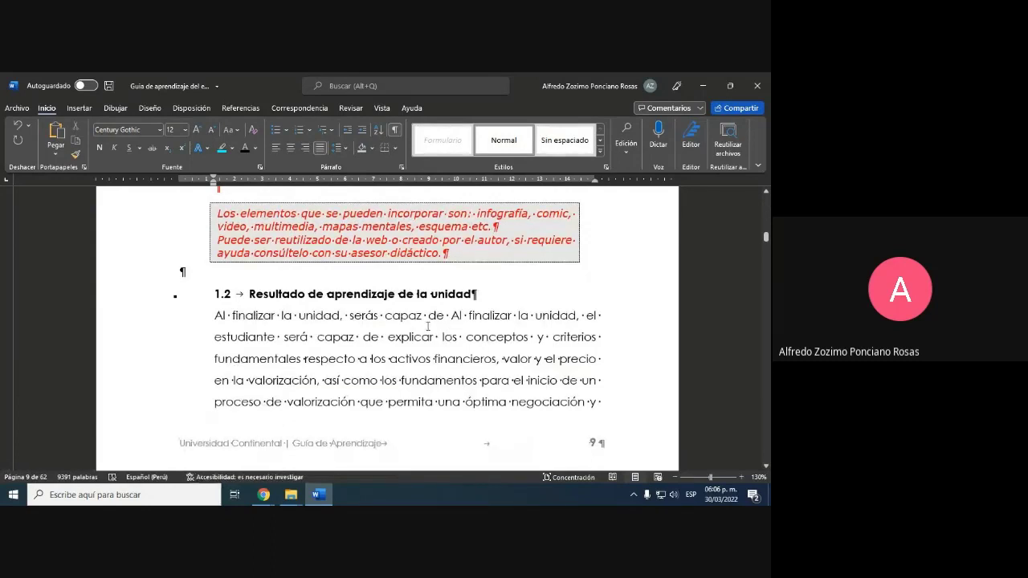
pyautogui.moveTo(455, 316); pyautogui.dragTo(388, 337)
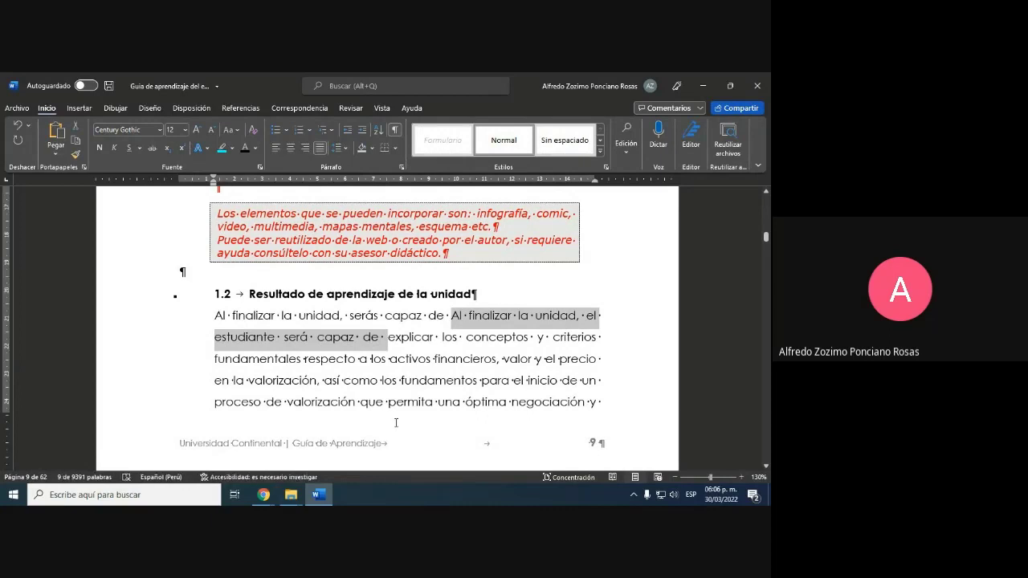
pyautogui.press('Delete')
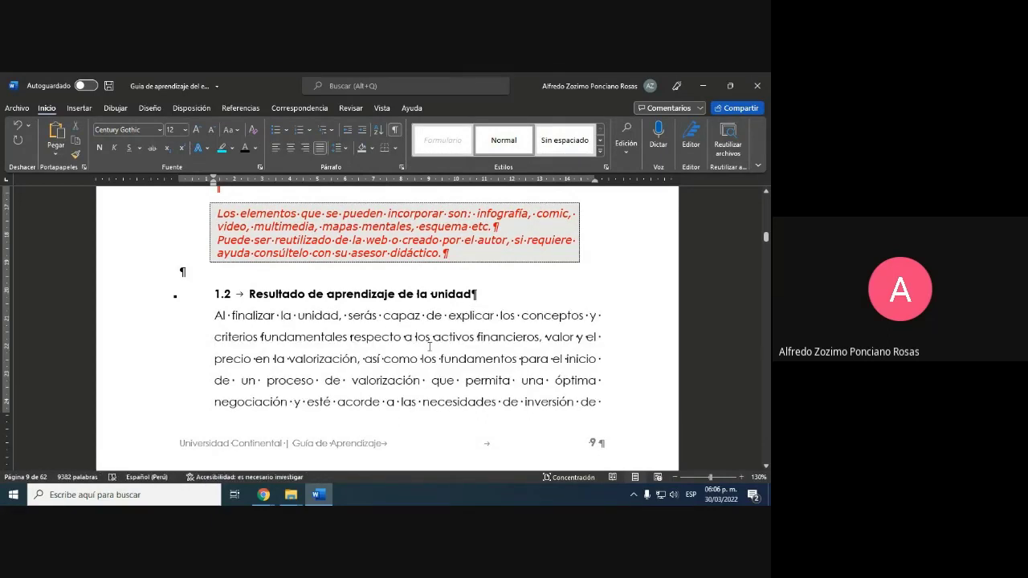
# Step: Highlight "Al finalizar la unidad, serás capaz de explicar" in yellow and hide the formatting marks
pyautogui.moveTo(500, 317); pyautogui.dragTo(204, 315)
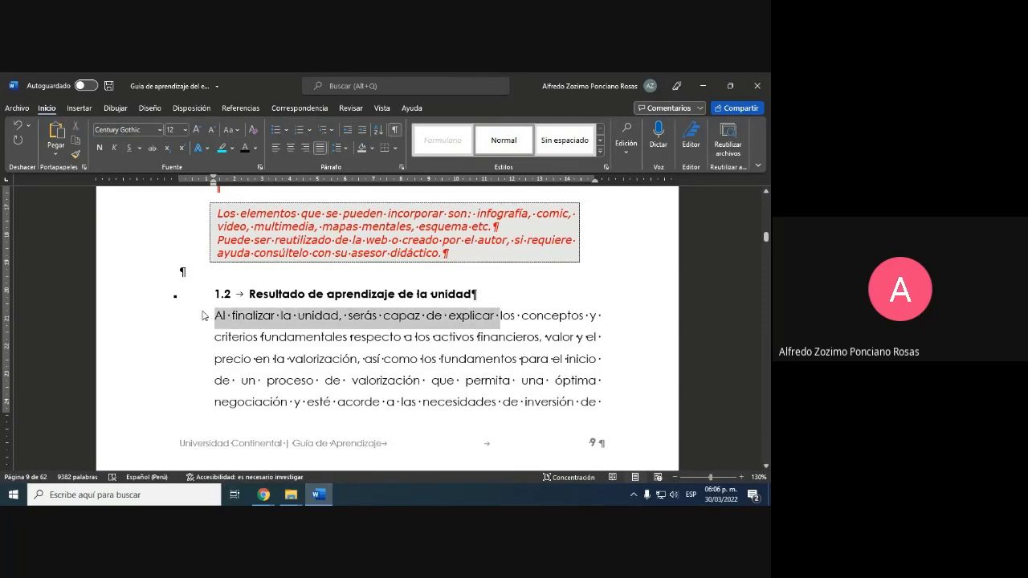
pyautogui.click(232, 147)
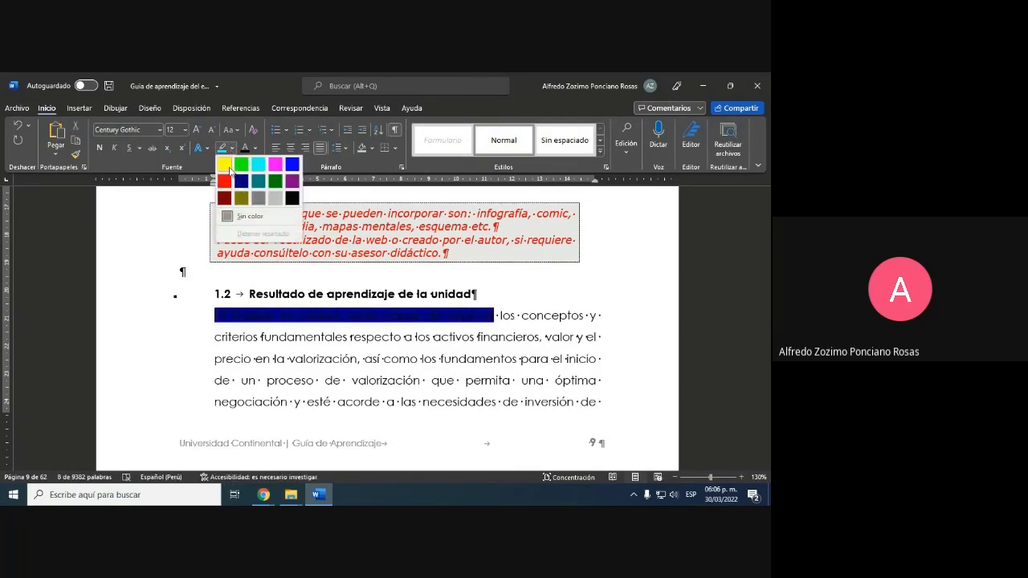
pyautogui.click(224, 164)
pyautogui.keyDown('ctrl'); pyautogui.scroll(4, 482, 442); pyautogui.keyUp('ctrl')
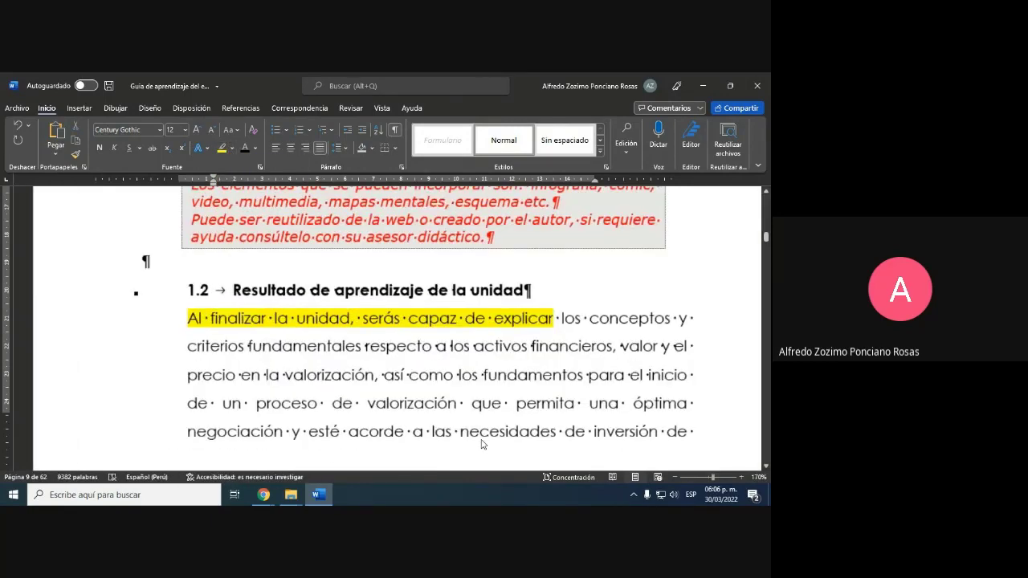
pyautogui.hotkey('ctrl', 'shift', '8')
pyautogui.scroll(1, 569, 348)
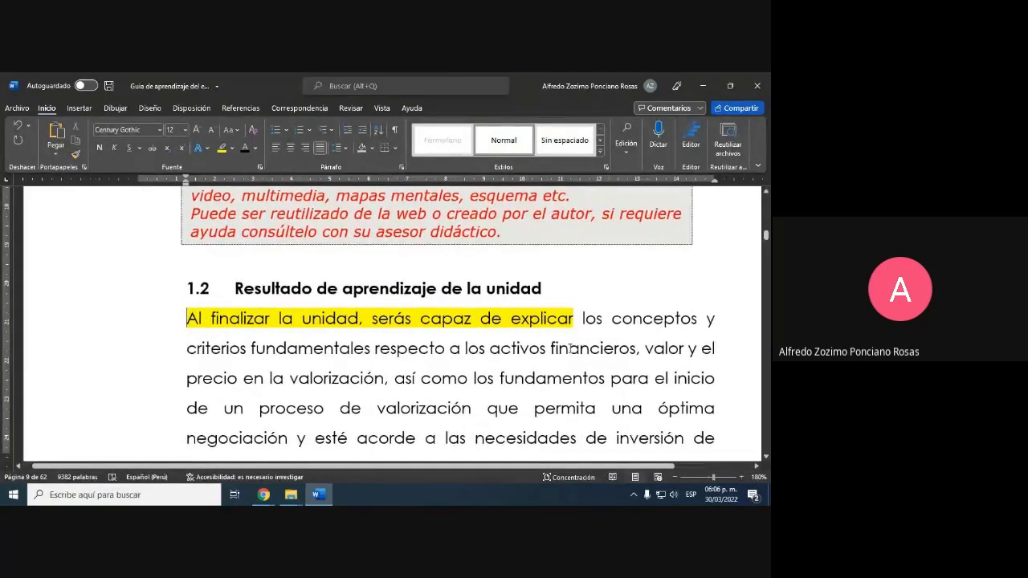
# Step: For "1.3 Palabras claves", select example keywords in the syllabus's Unidad 1 "Ejes temáticos" in Chrome: "valorización de empresas", "Valor" and "Creación de valor"
pyautogui.scroll(-5, 574, 349)
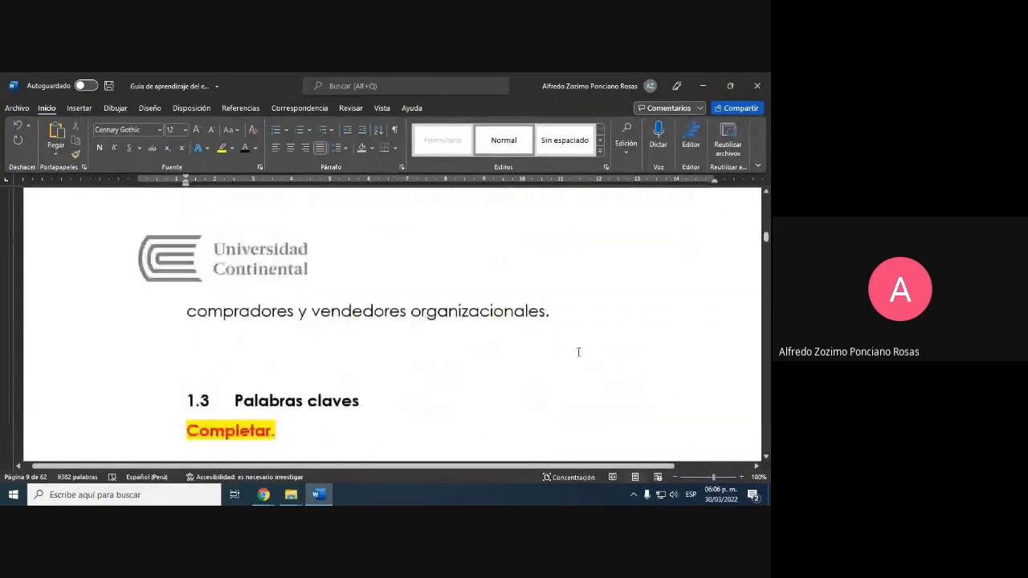
pyautogui.keyDown('ctrl'); pyautogui.scroll(-6, 579, 352); pyautogui.keyUp('ctrl')
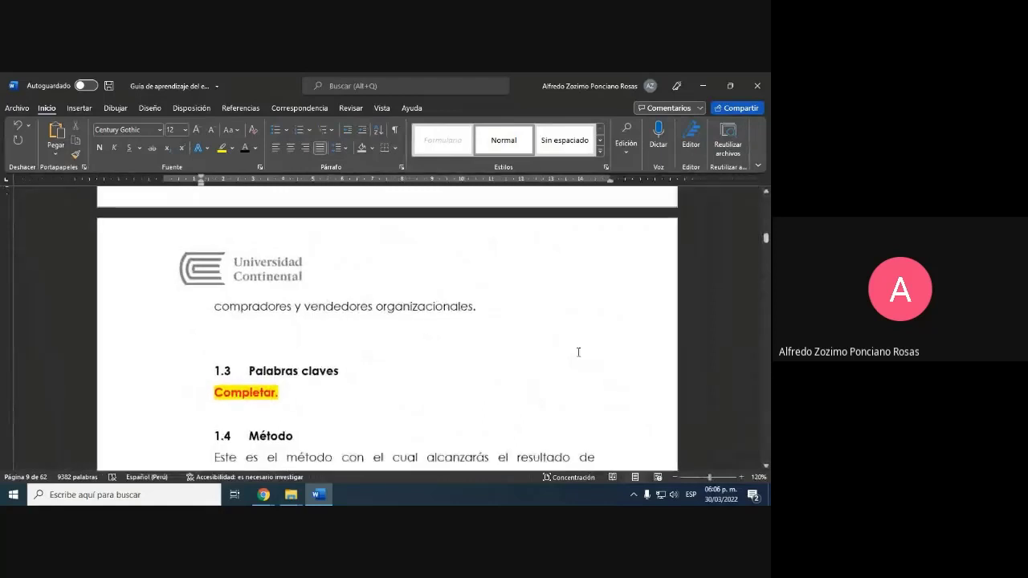
pyautogui.scroll(-1, 578, 351)
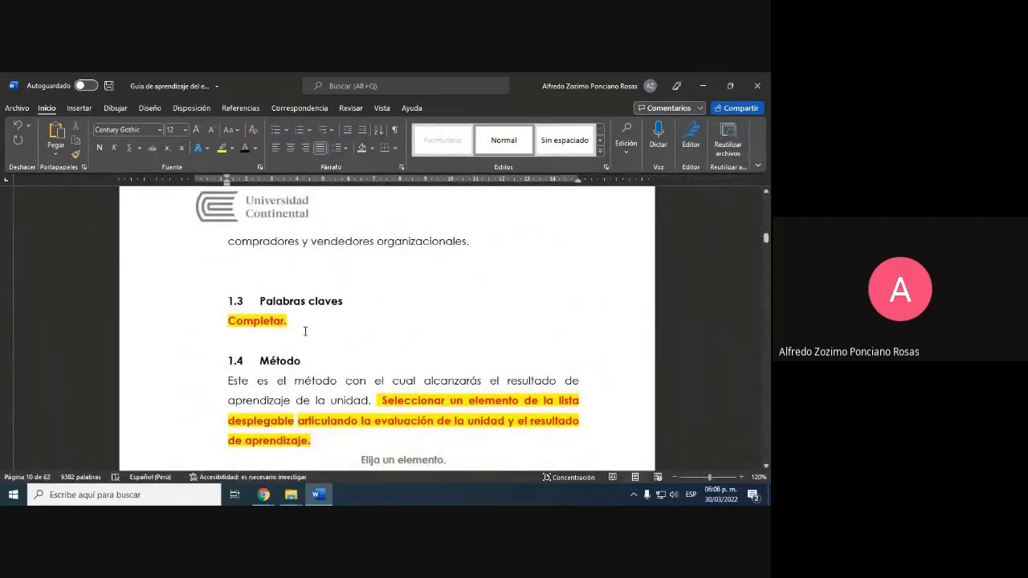
pyautogui.scroll(3, 549, 353)
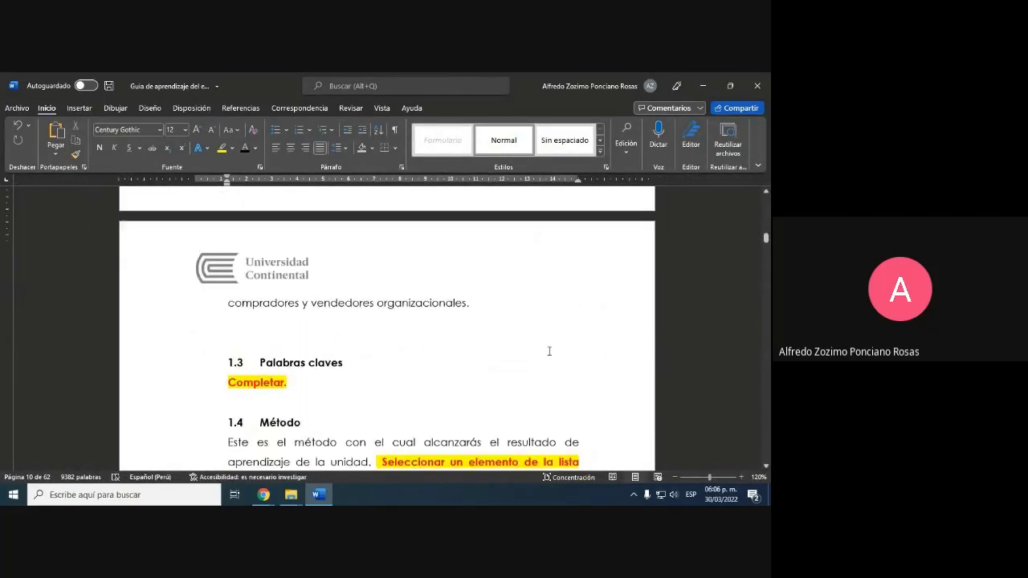
pyautogui.scroll(-4, 547, 351)
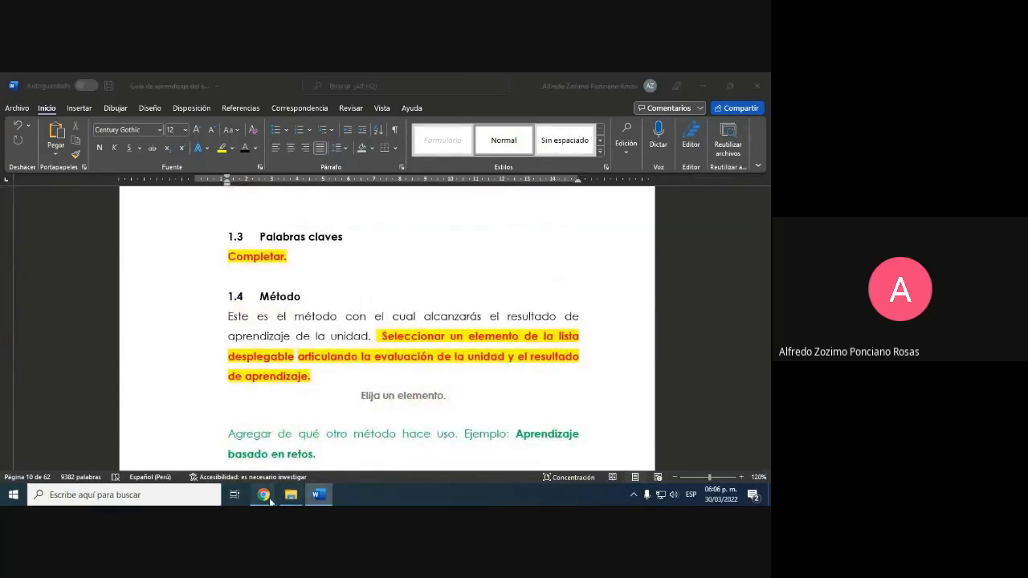
pyautogui.moveTo(264, 495)
pyautogui.click(236, 448)
pyautogui.click(444, 307)
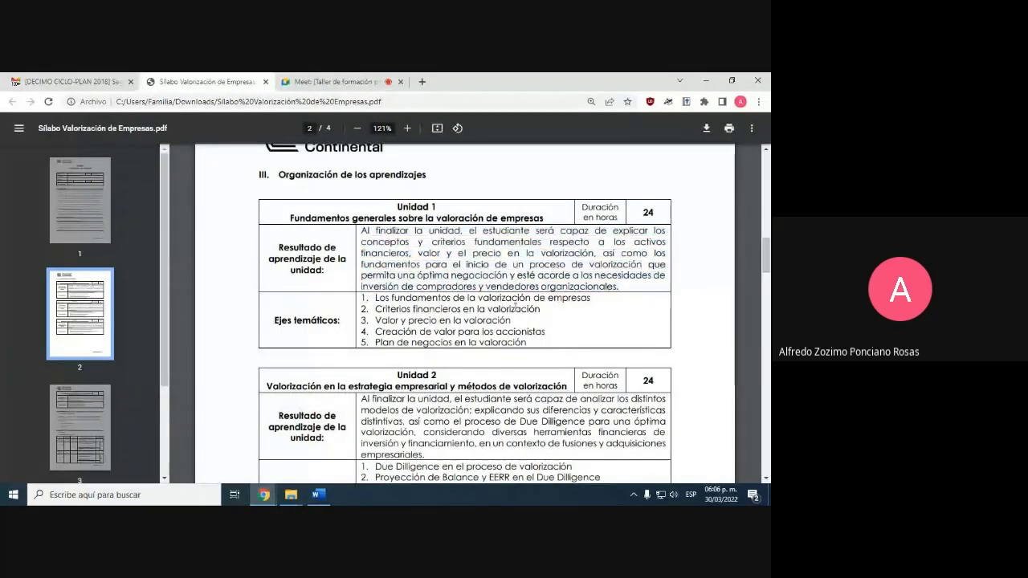
pyautogui.moveTo(594, 297); pyautogui.dragTo(479, 299)
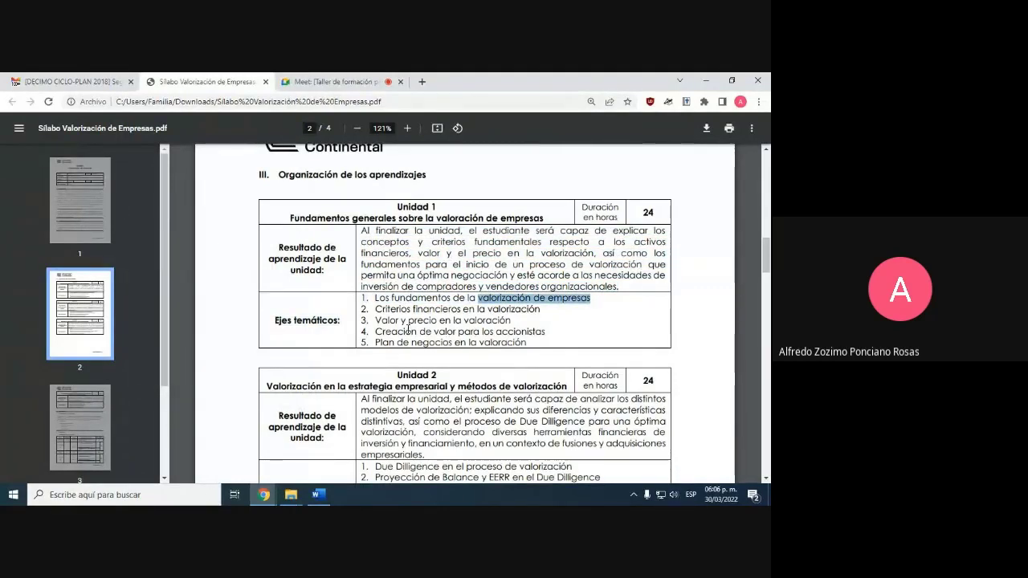
pyautogui.moveTo(400, 320); pyautogui.dragTo(376, 320)
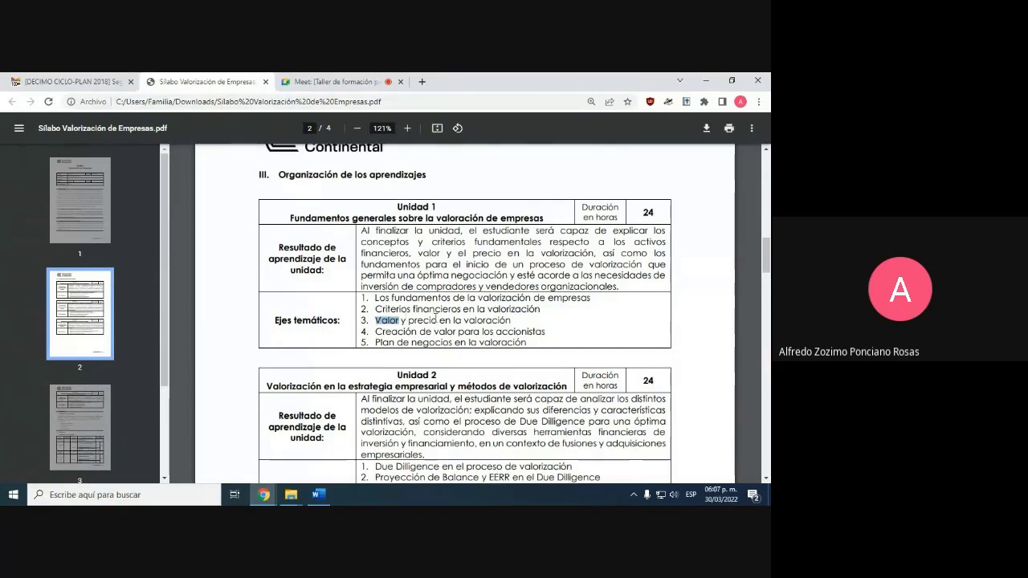
pyautogui.moveTo(437, 320); pyautogui.dragTo(375, 332)
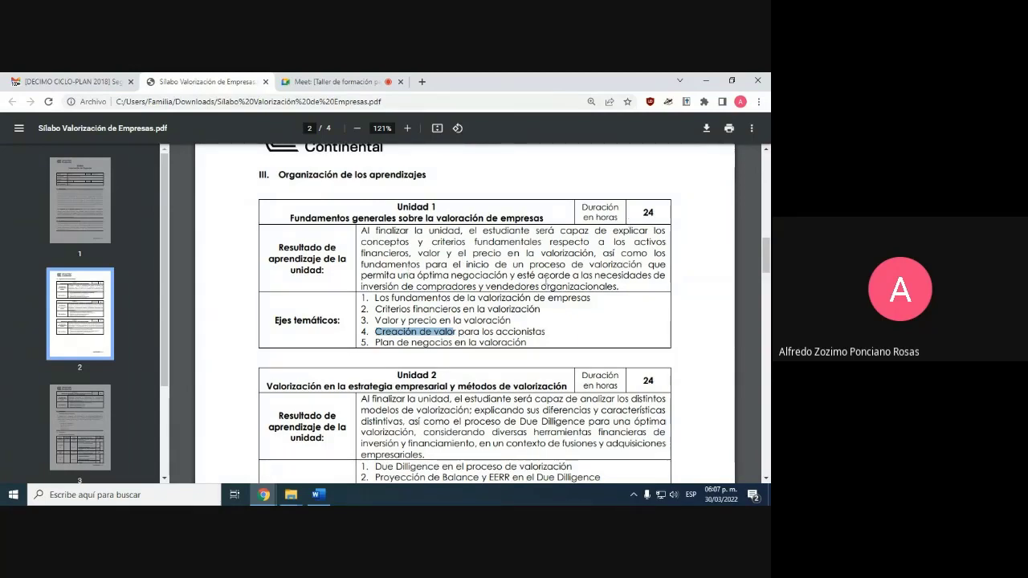
pyautogui.click(319, 494)
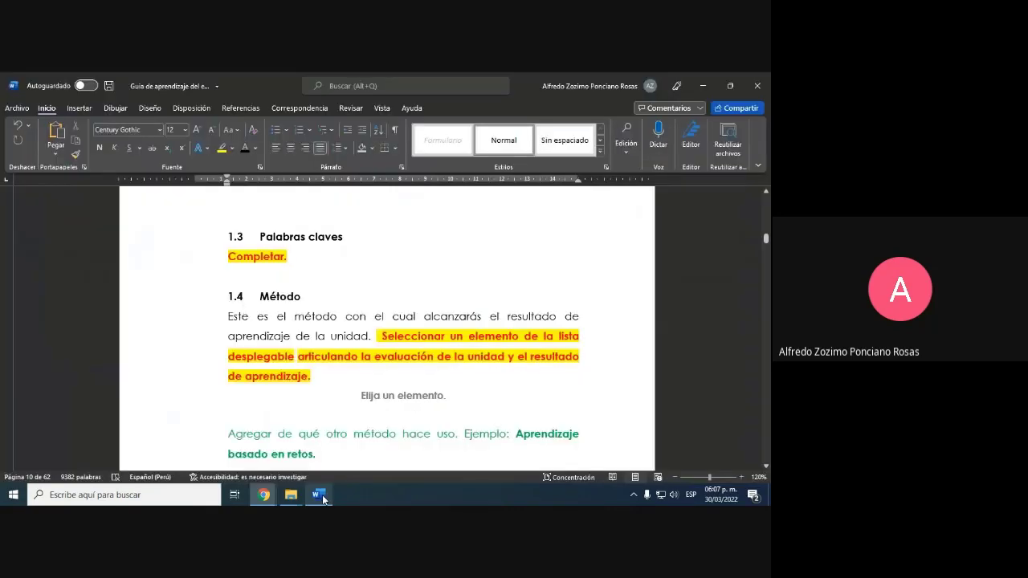
pyautogui.hotkey('alt', 'Tab')
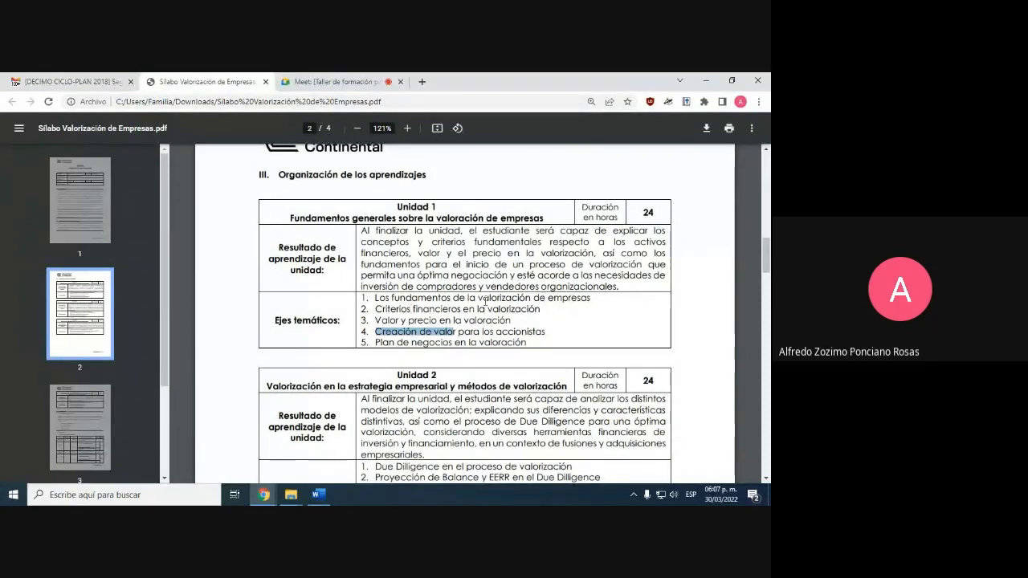
pyautogui.hotkey('alt', 'Tab')
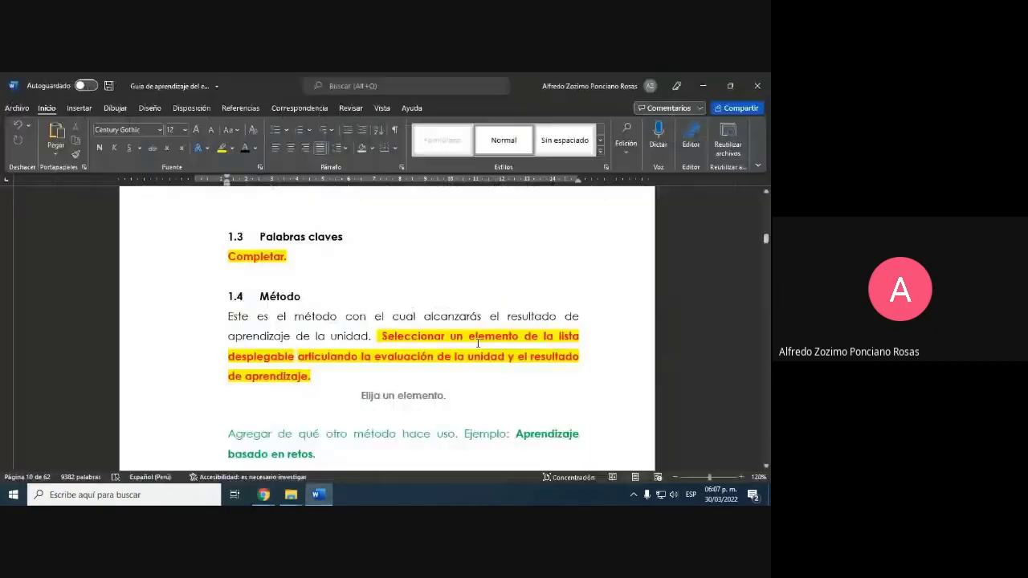
# Step: Return to the guide in Word and select the "Método" heading of section 1.4 to point out its instructions
pyautogui.scroll(-1, 447, 384)
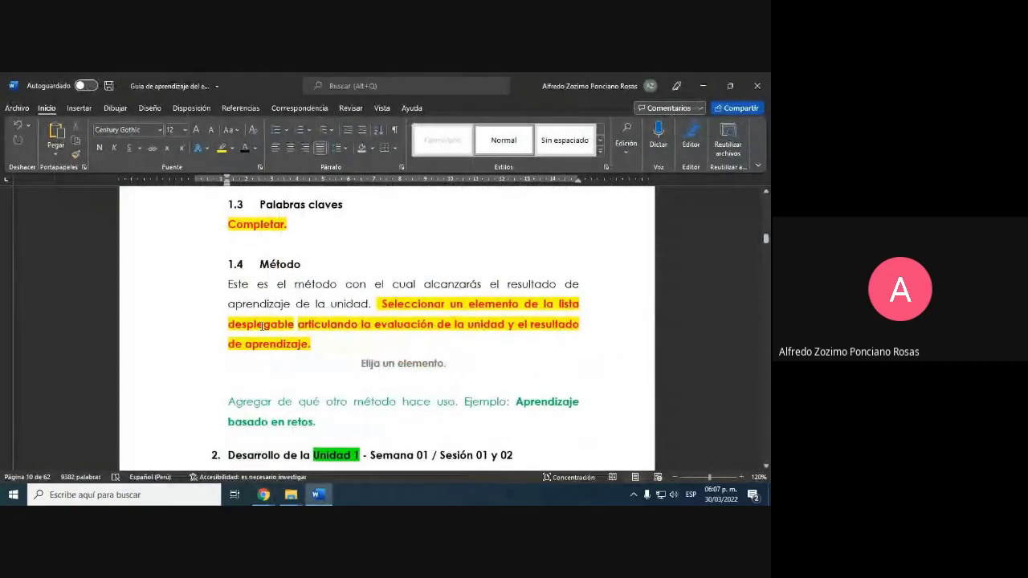
pyautogui.click(297, 264)
pyautogui.tripleClick(297, 264)
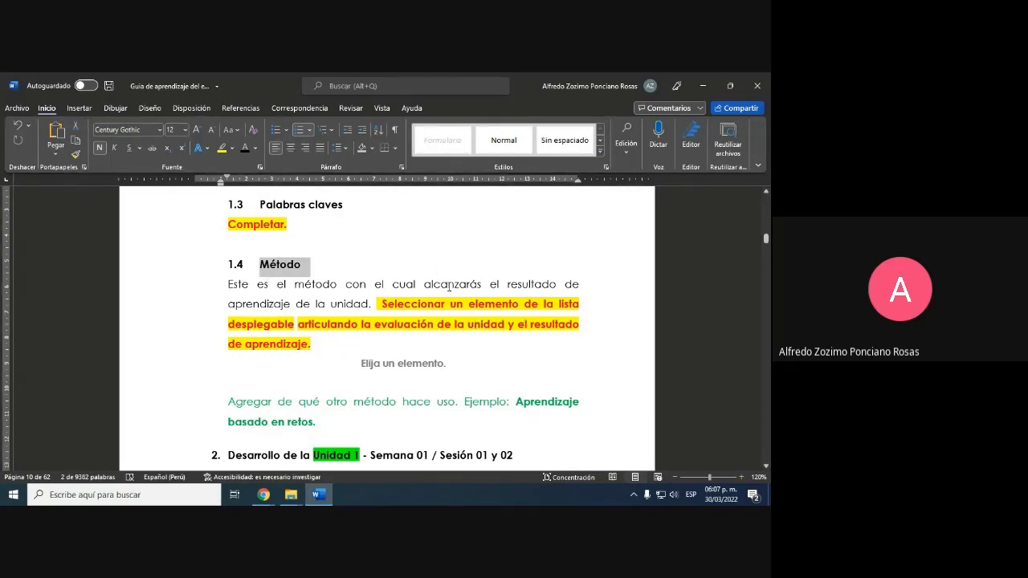
# Step: Switch to the syllabus in Chrome and find the "Modalidad Presencial Blended" table in section V, "Evaluación"
pyautogui.click(266, 497)
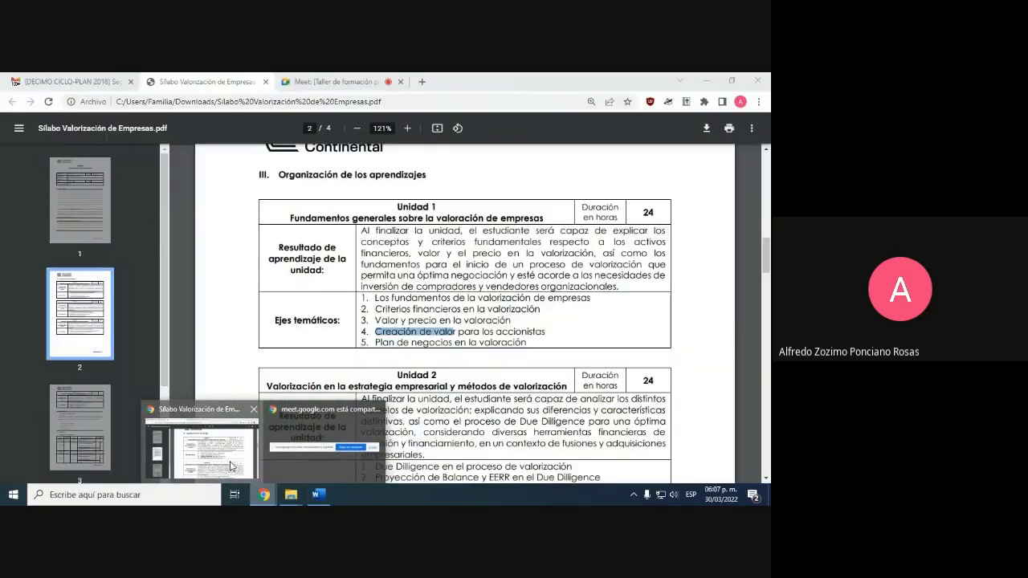
pyautogui.click(231, 466)
pyautogui.scroll(-5, 531, 350)
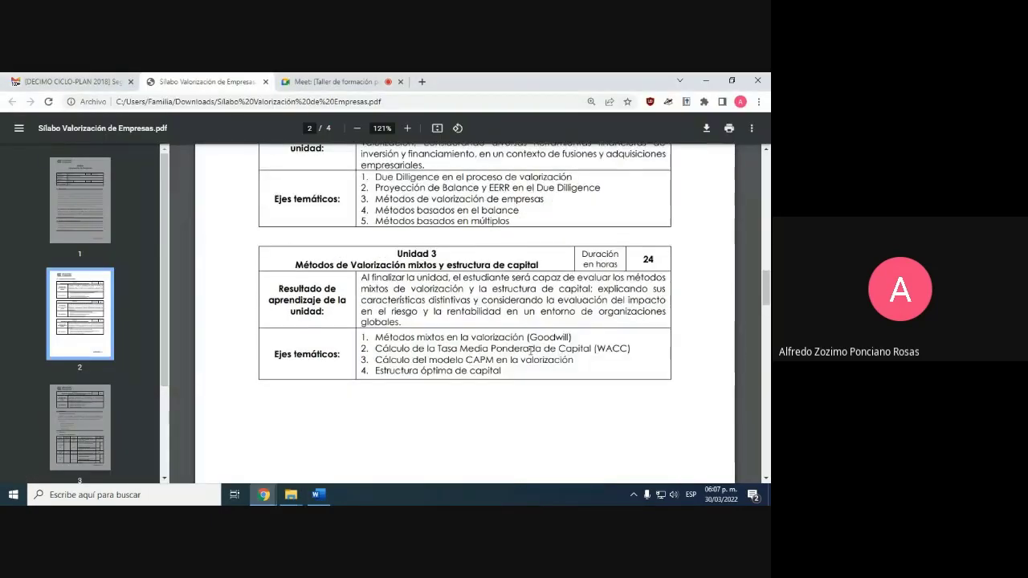
pyautogui.scroll(-5, 530, 349)
pyautogui.scroll(1, 531, 350)
pyautogui.scroll(-1, 530, 350)
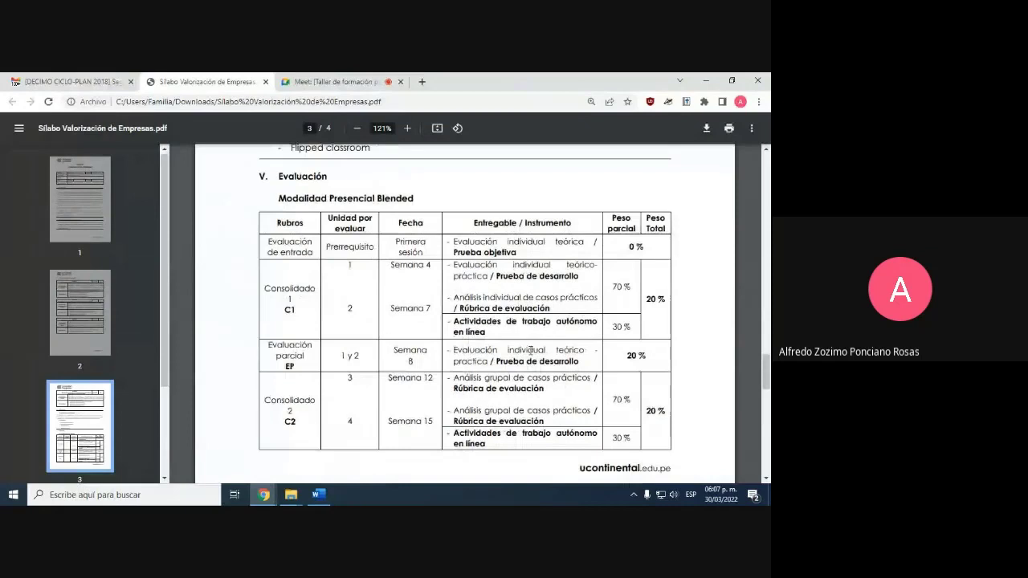
# Step: Underline the Consolidado 1 instruments "Prueba de desarrollo" and "Rúbrica de evaluación" in red to point them out, and clear the marks
pyautogui.scroll(-1, 531, 350)
pyautogui.scroll(1, 531, 350)
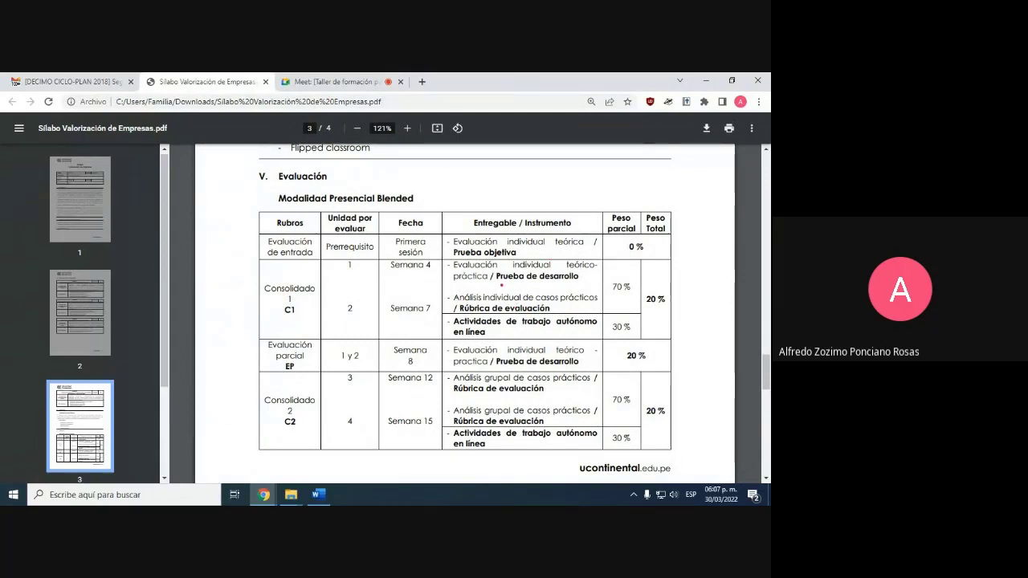
pyautogui.moveTo(499, 284); pyautogui.dragTo(568, 284)
pyautogui.moveTo(463, 315); pyautogui.dragTo(550, 312)
pyautogui.moveTo(475, 298); pyautogui.dragTo(541, 298)
pyautogui.hotkey('ctrl', 'z')
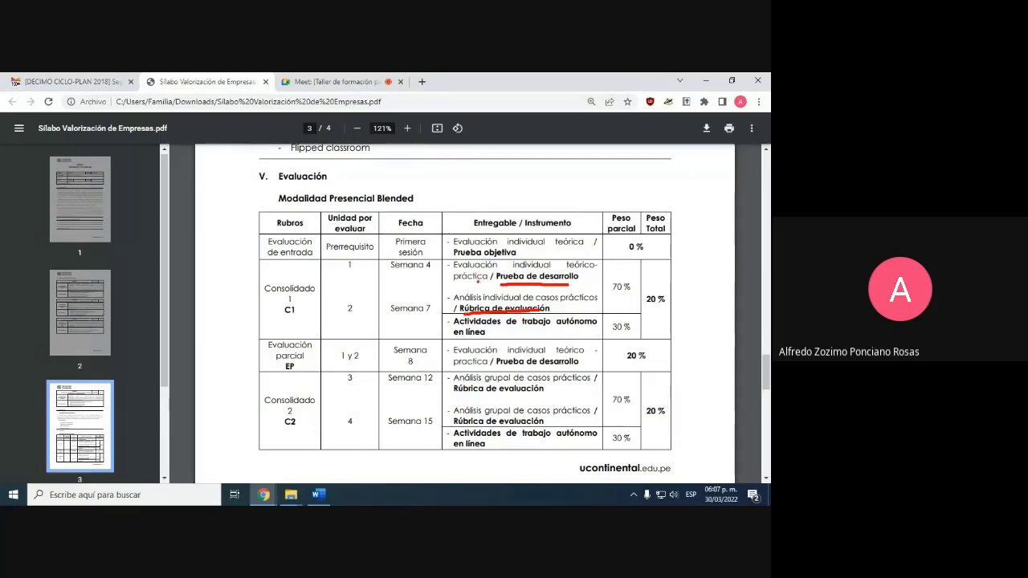
pyautogui.press('Escape')
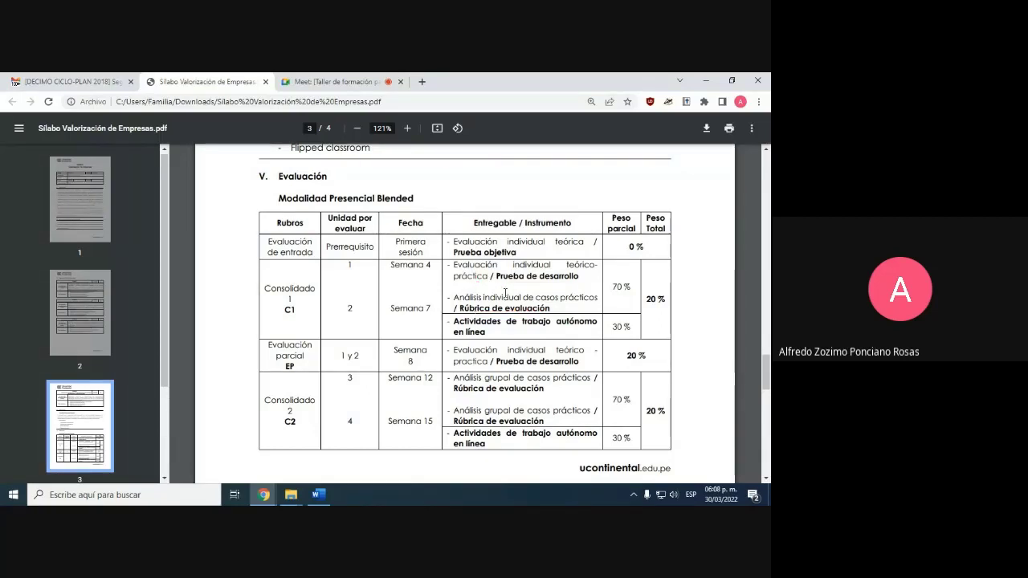
# Step: Switch to the guide in Word, choose "Aprendizaje Basado en Casos" as the method in section 1.4 and make its text black
pyautogui.hotkey('alt', 'Tab')
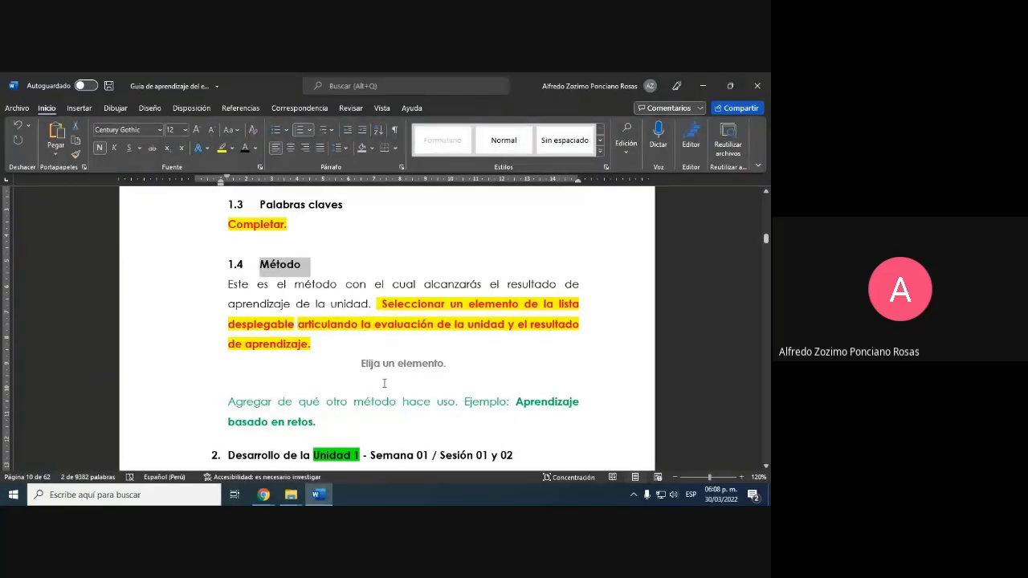
pyautogui.click(401, 363)
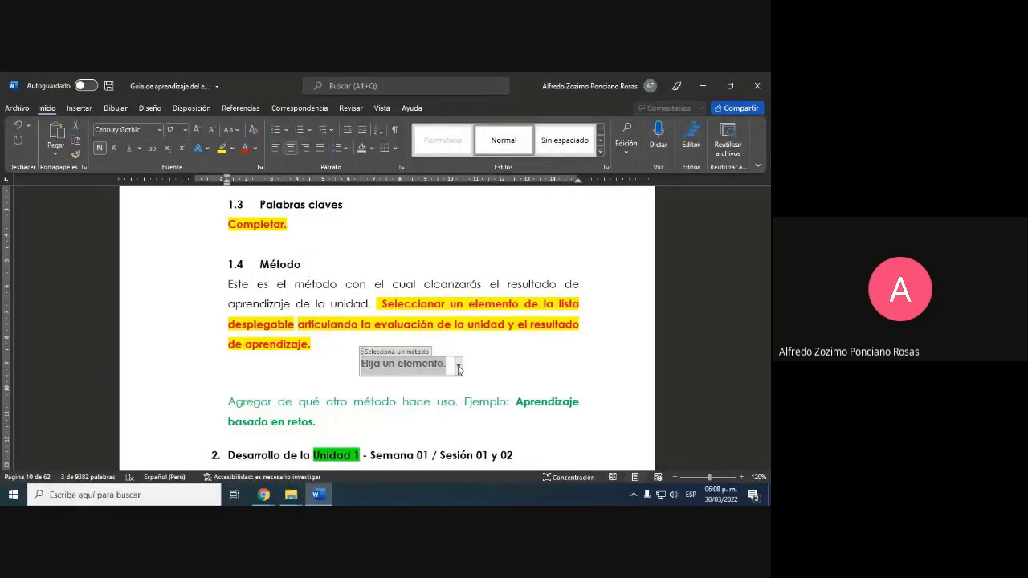
pyautogui.click(459, 366)
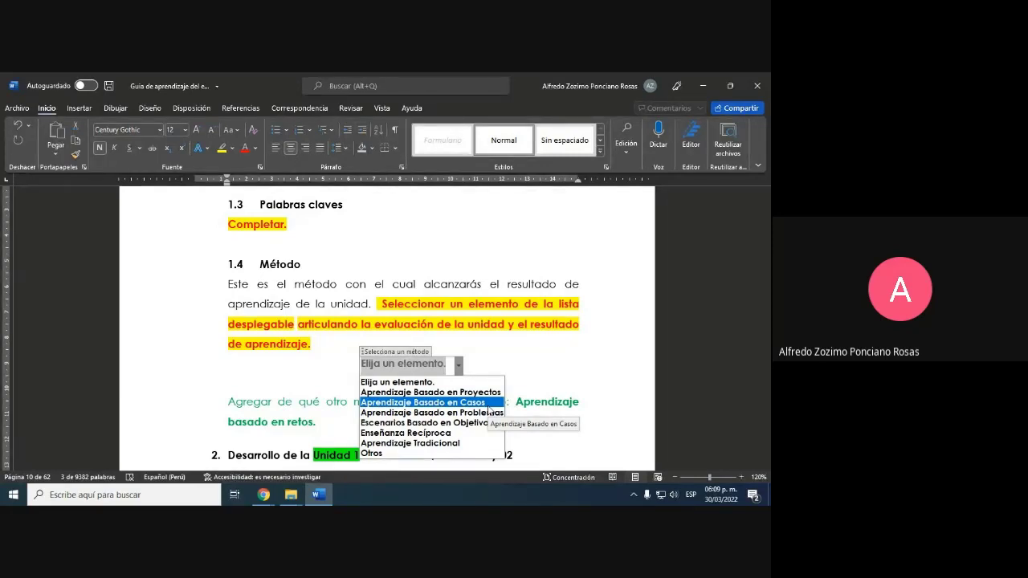
pyautogui.click(449, 402)
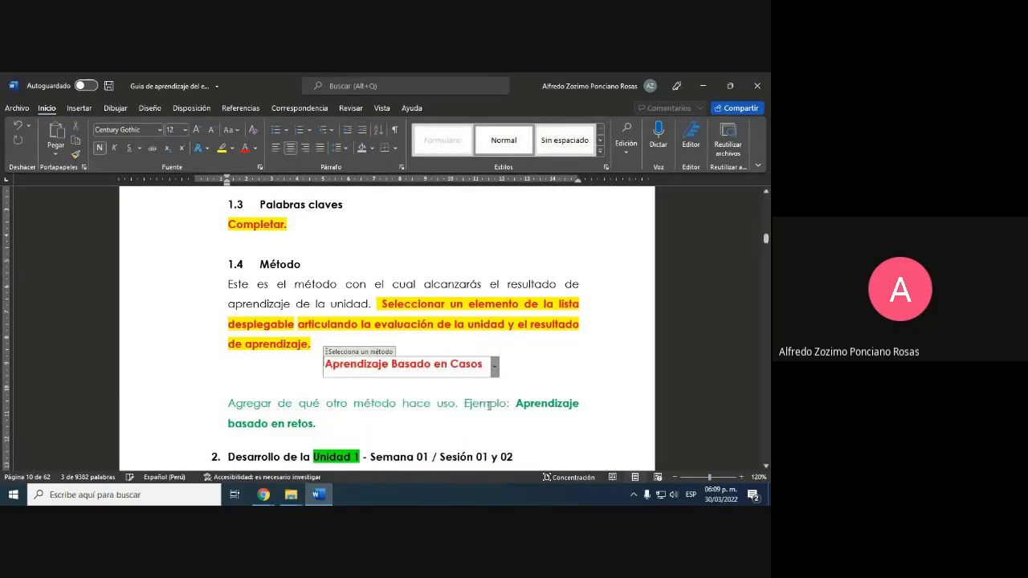
pyautogui.click(347, 353)
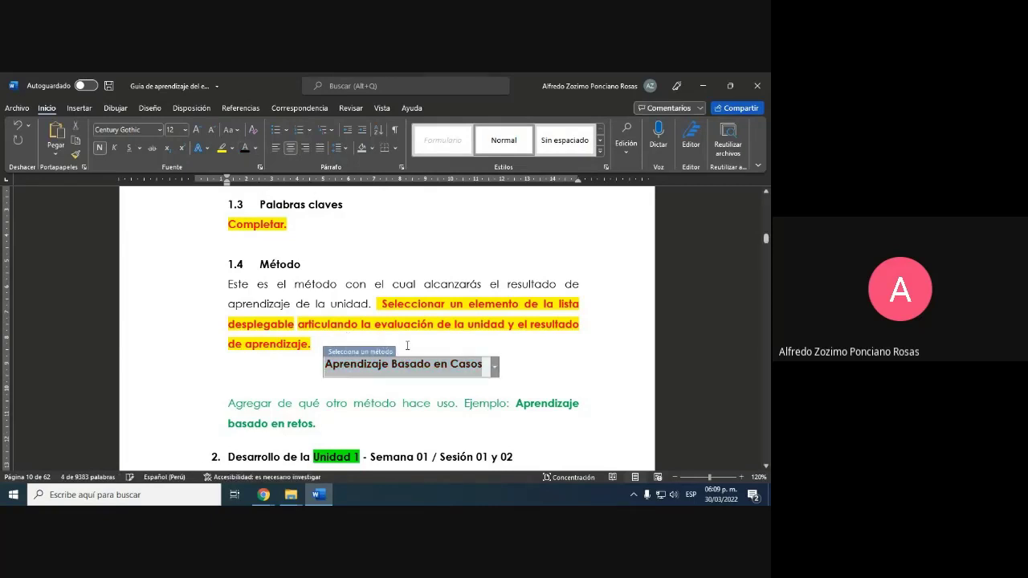
pyautogui.click(516, 382)
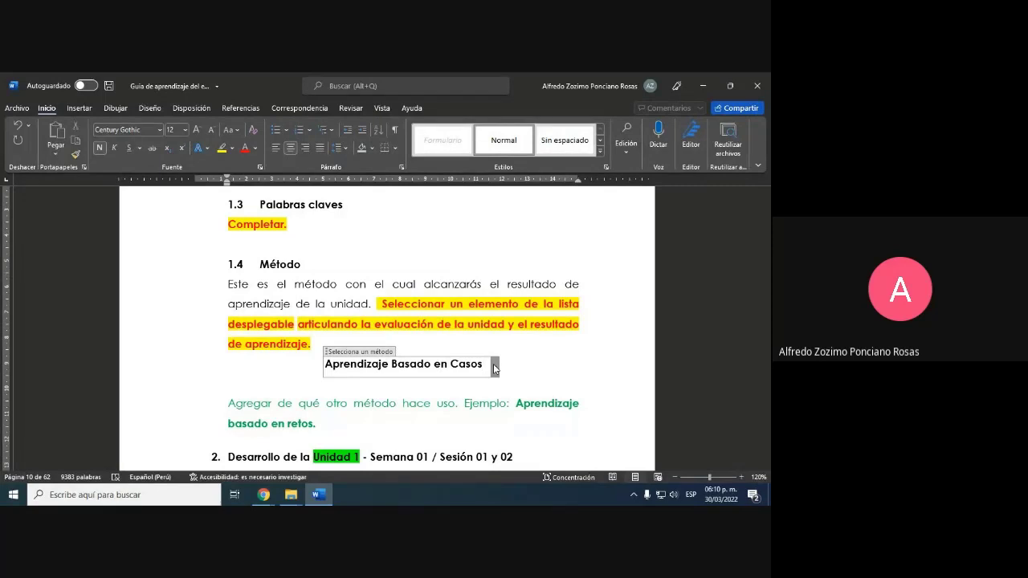
# Step: Delete the highlighted "Seleccionar un elemento de la lista desplegable..." instruction in section 1.4 and insert a blank line before the chosen method
pyautogui.moveTo(314, 343); pyautogui.dragTo(372, 304)
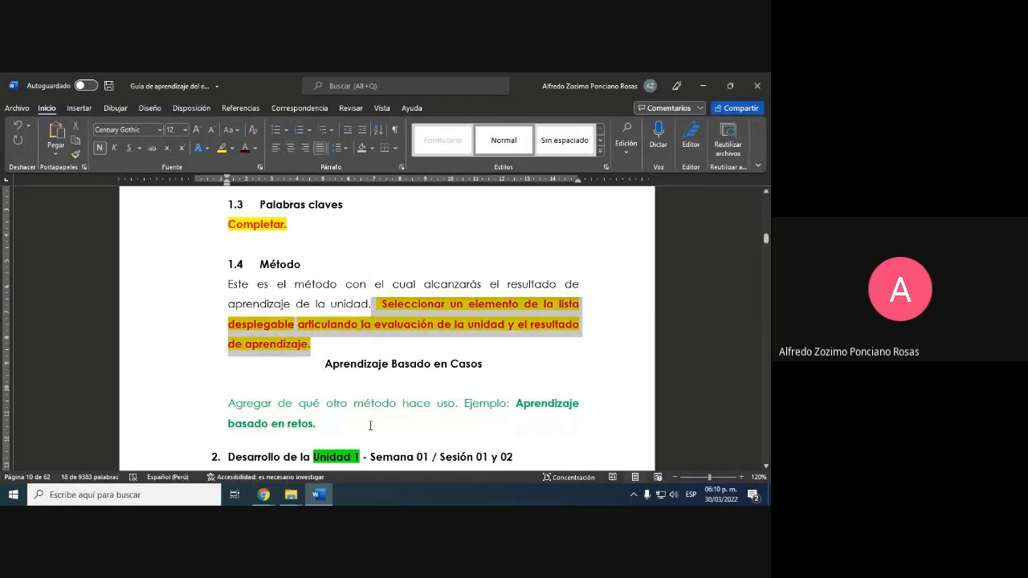
pyautogui.press('Delete')
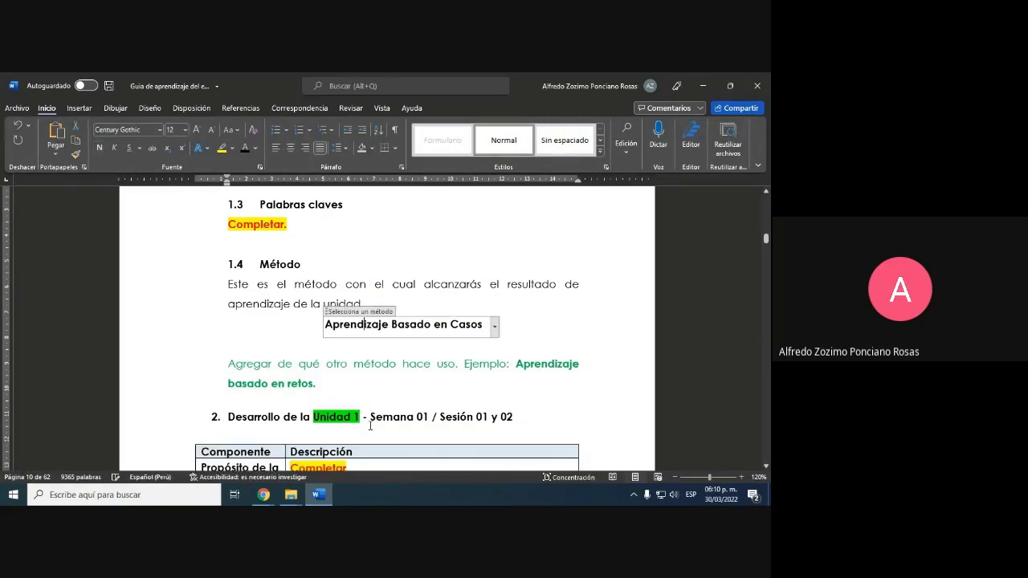
pyautogui.press('Return')
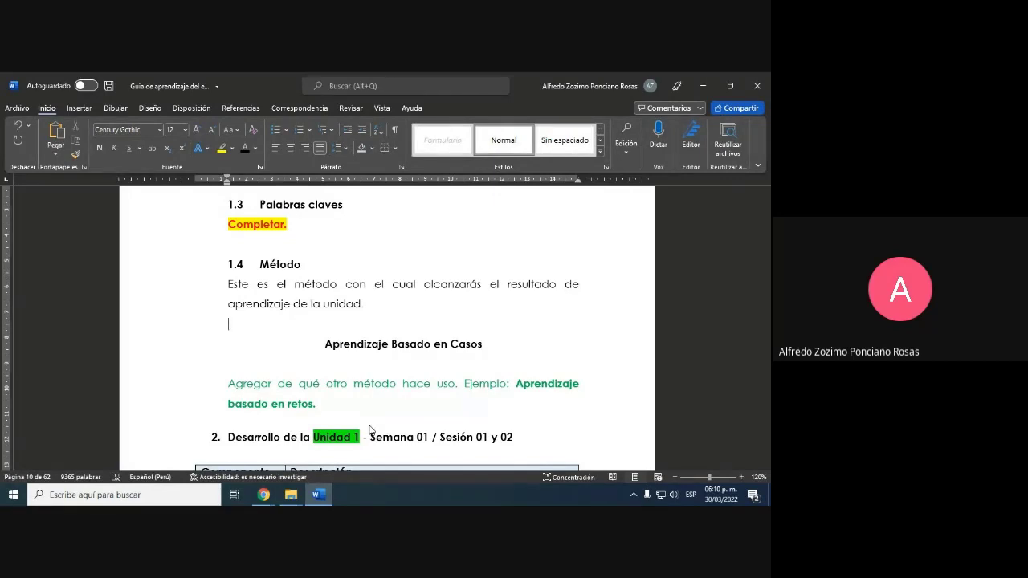
# Step: Review the available methods and point out the green note on adding another method, selecting its example "Aprendizaje basado en retos"
pyautogui.click(485, 345)
pyautogui.click(494, 347)
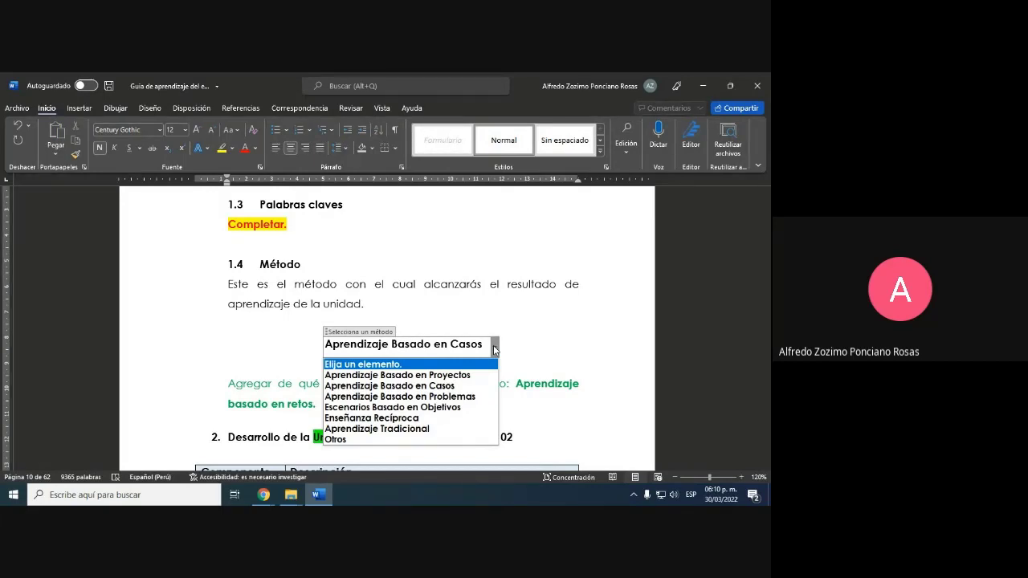
pyautogui.press('Escape')
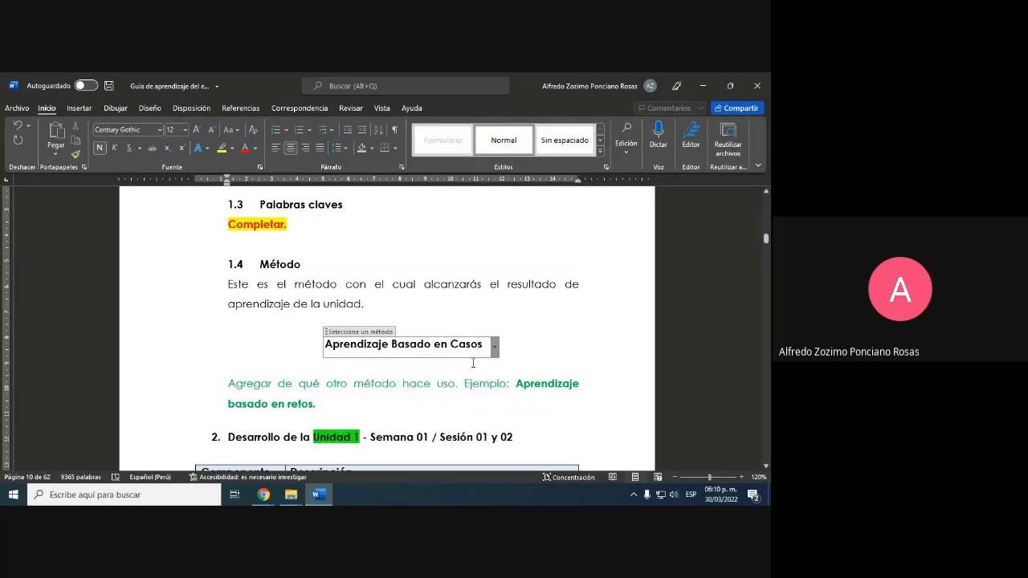
pyautogui.moveTo(408, 410); pyautogui.dragTo(200, 393)
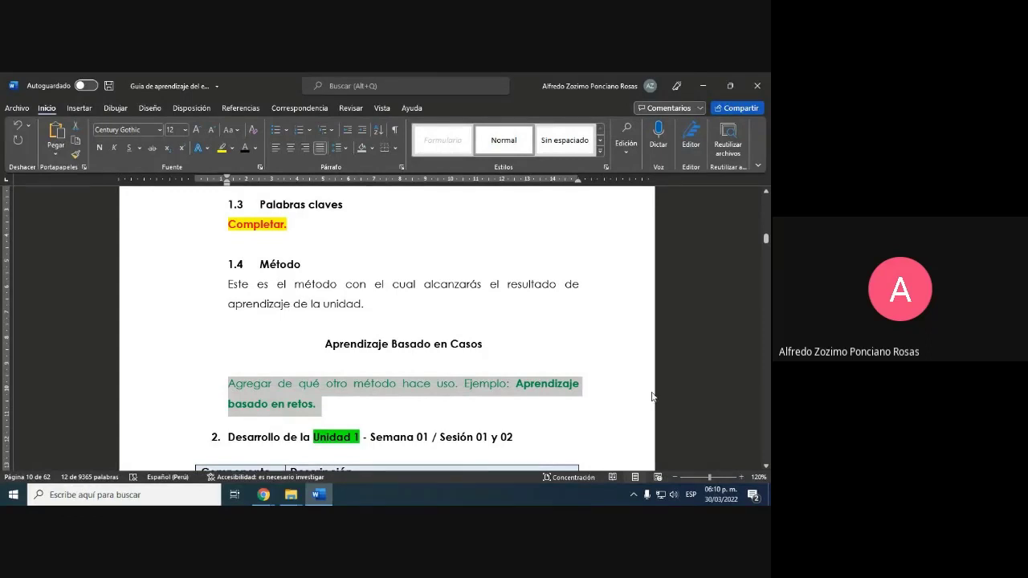
pyautogui.scroll(-1, 575, 403)
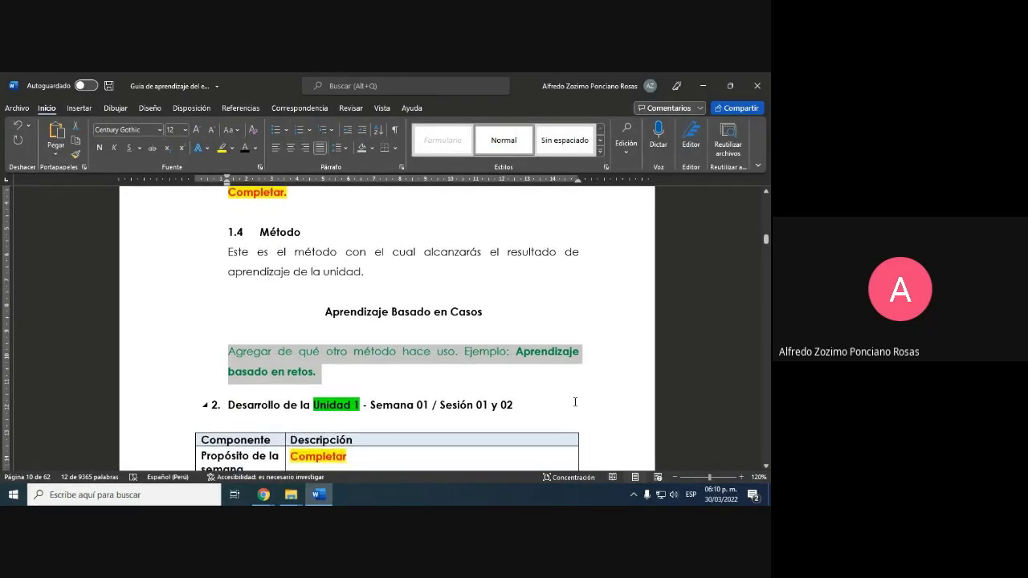
pyautogui.scroll(2, 575, 402)
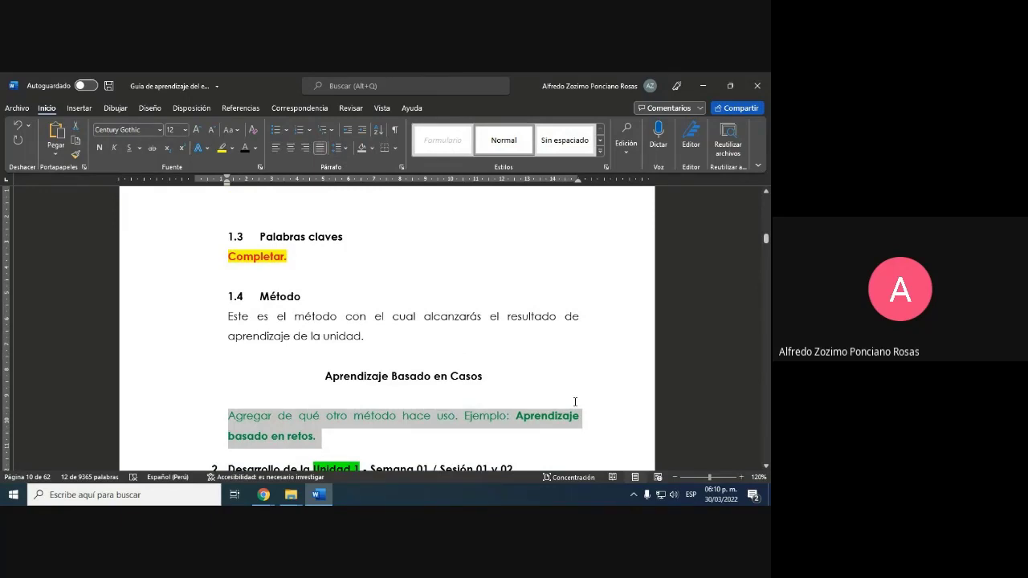
pyautogui.scroll(-2, 575, 401)
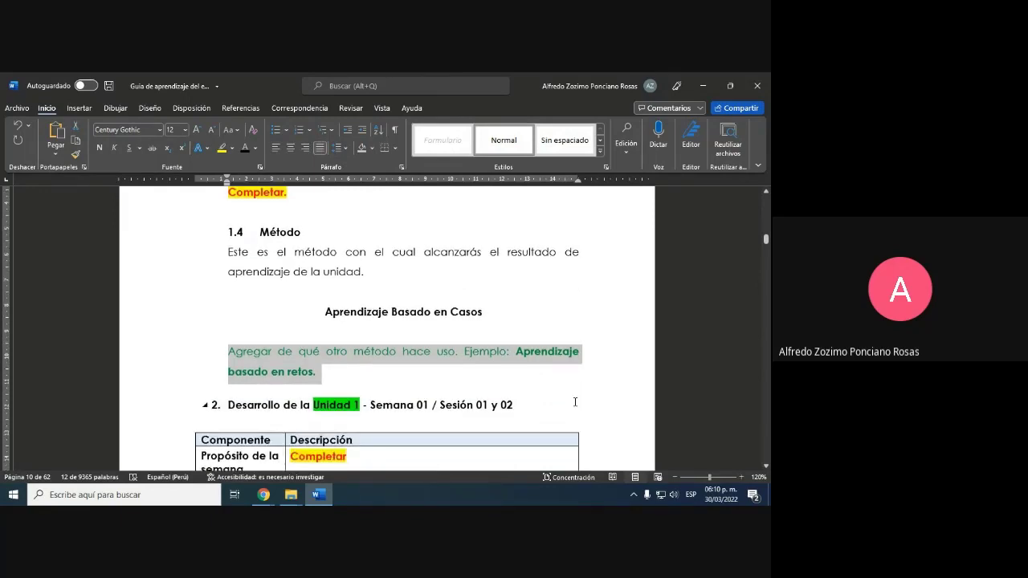
pyautogui.moveTo(423, 388); pyautogui.dragTo(526, 363)
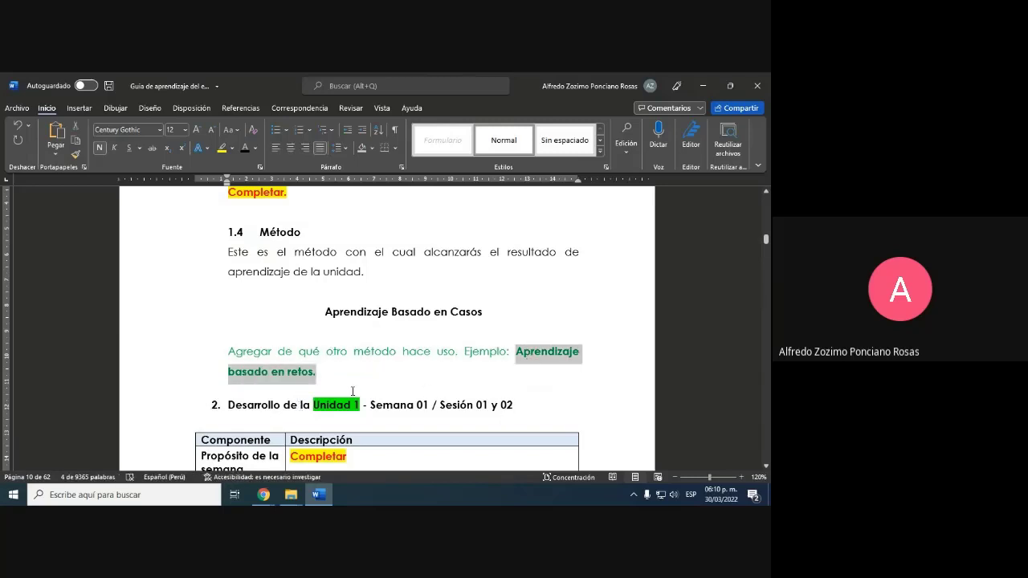
# Step: Look ahead to section 2's Semana 01 tables, return to section 1.4 and save the guide
pyautogui.scroll(-4, 352, 392)
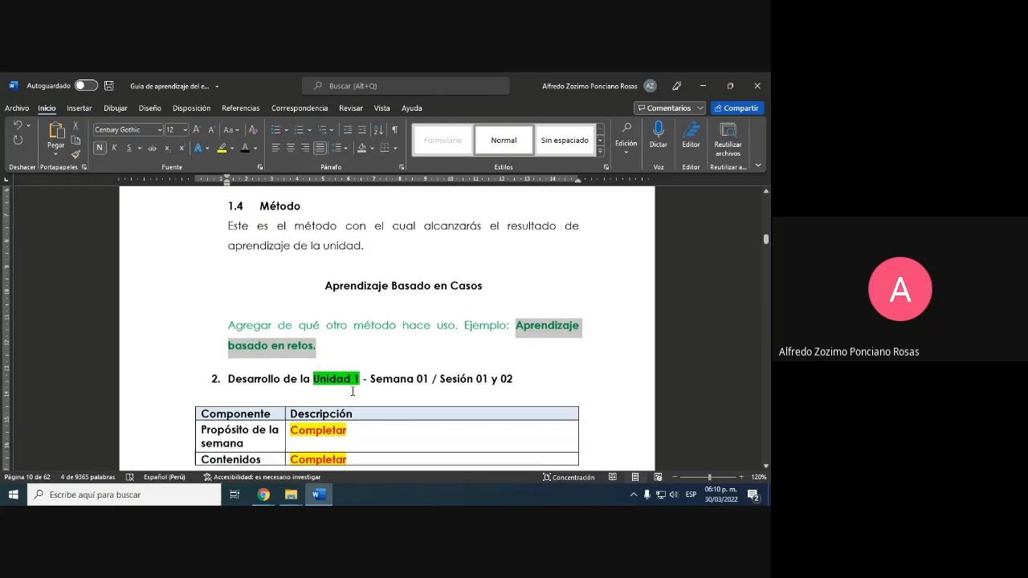
pyautogui.scroll(-2, 352, 392)
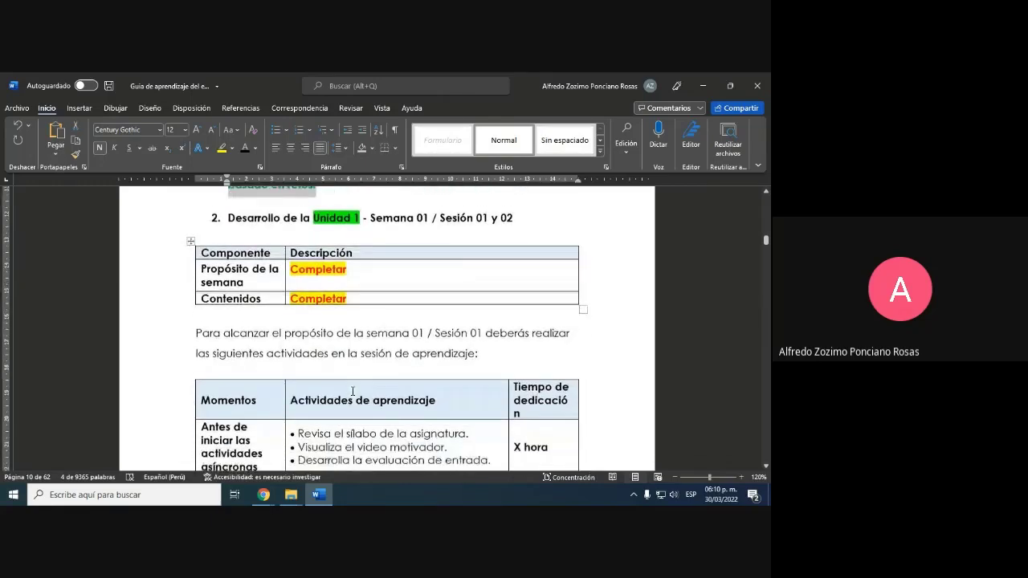
pyautogui.scroll(1, 352, 392)
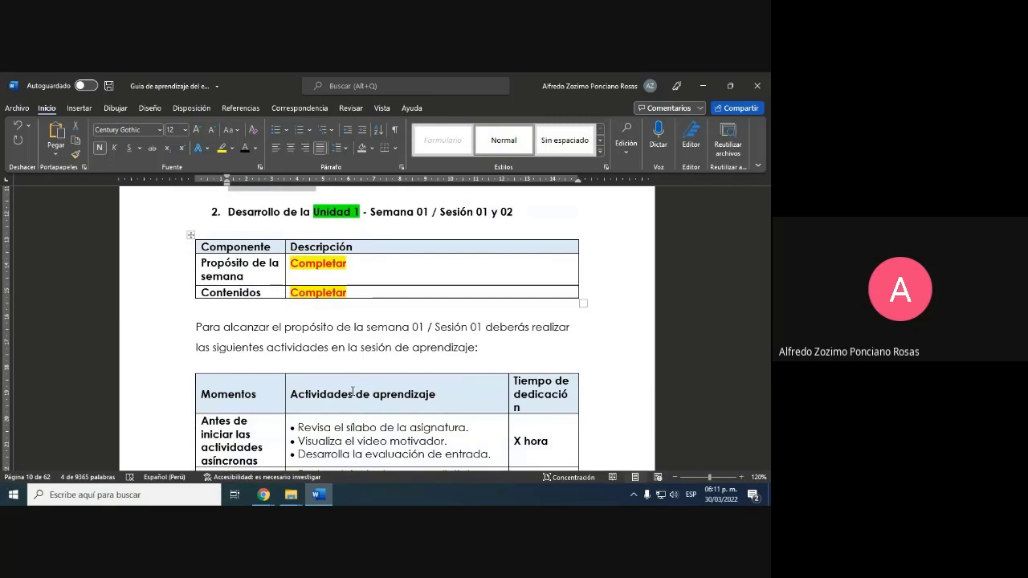
pyautogui.scroll(5, 353, 392)
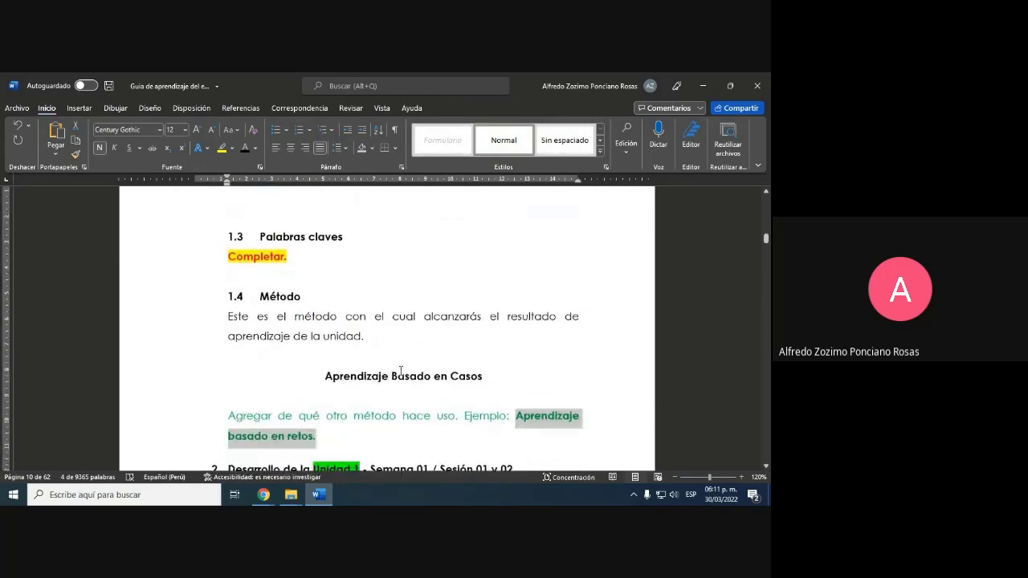
pyautogui.click(109, 87)
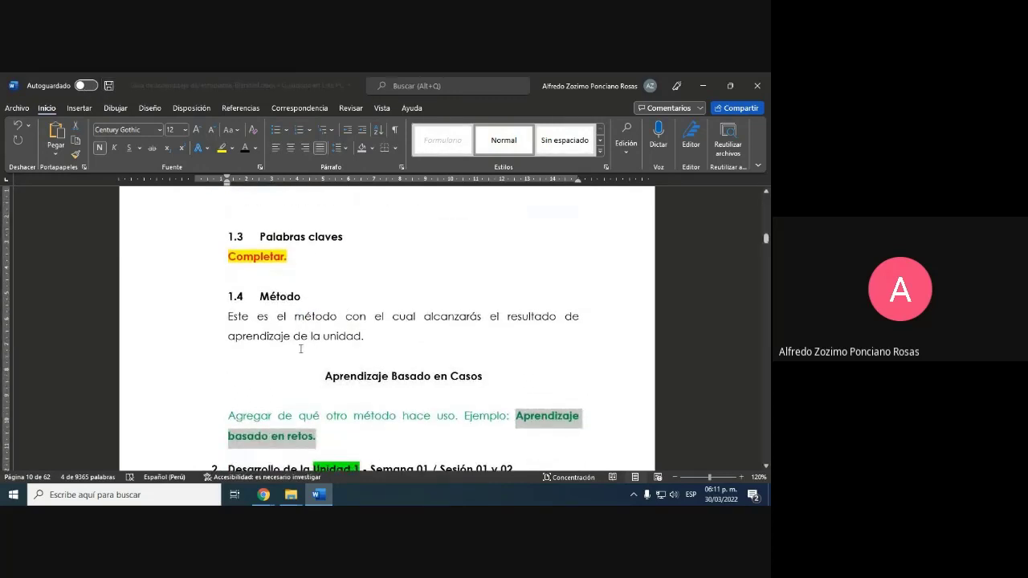
# Step: Check the "Modalidad Presencial Blended" evaluation table in the syllabus in Chrome and return to the guide in Word
pyautogui.moveTo(259, 496)
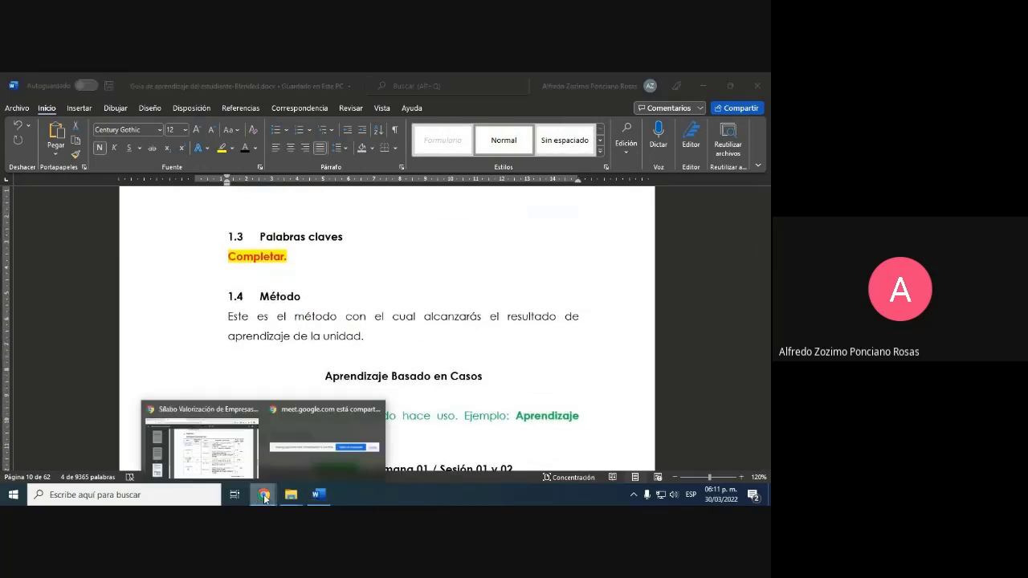
pyautogui.click(233, 445)
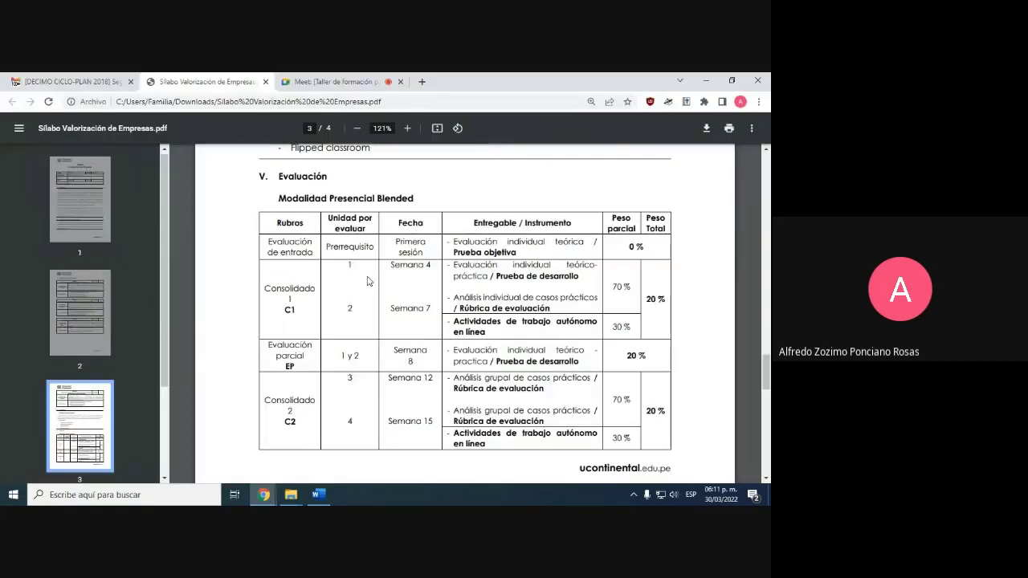
pyautogui.click(319, 495)
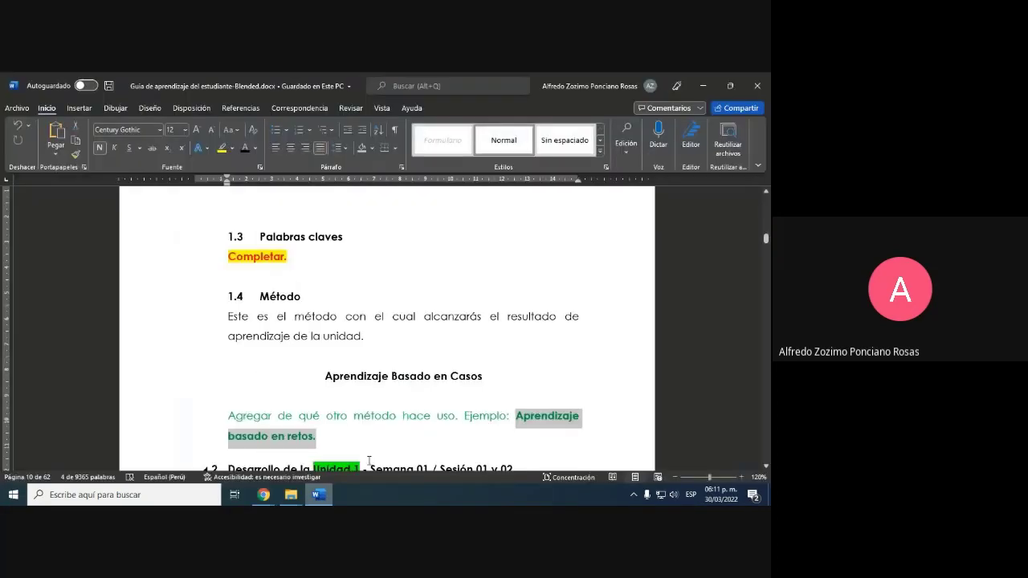
# Step: Examine section 2's component table and activity tables for Semana 01, Sesión 01 and 02, through to section 3 for Semana 02
pyautogui.scroll(-3, 408, 412)
pyautogui.scroll(-4, 408, 413)
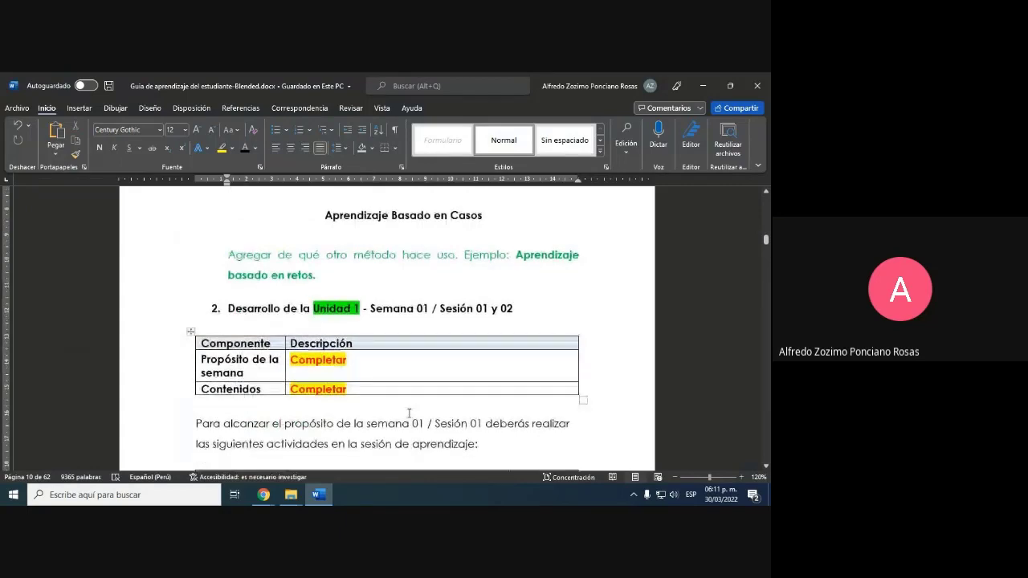
pyautogui.scroll(1, 409, 412)
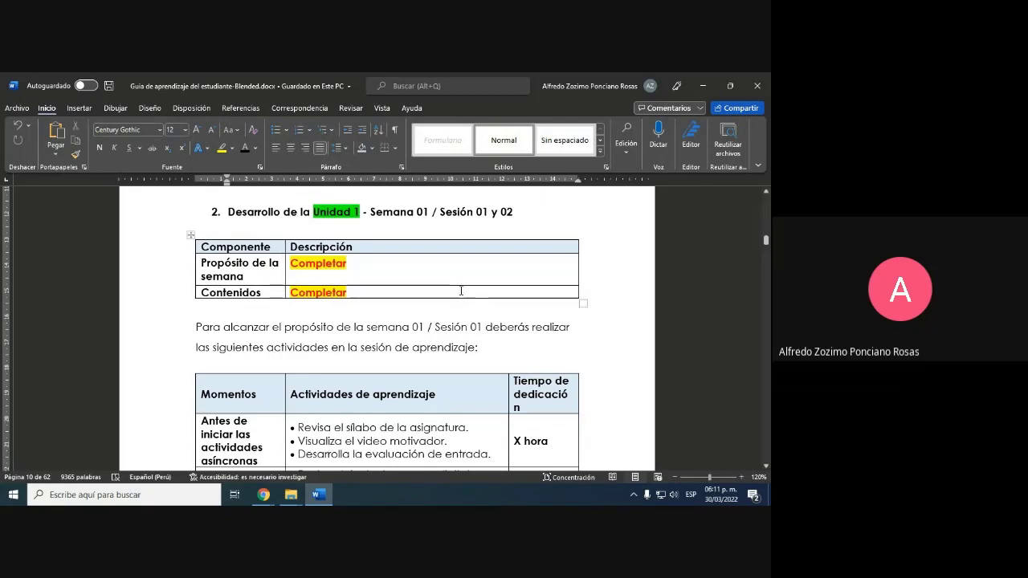
pyautogui.scroll(1, 442, 300)
pyautogui.scroll(3, 441, 300)
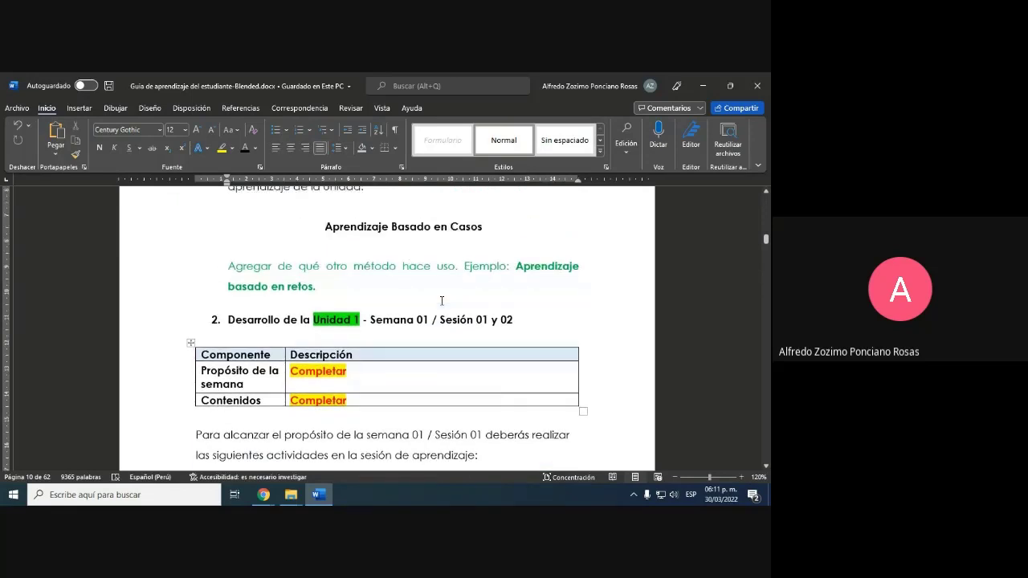
pyautogui.scroll(-4, 441, 300)
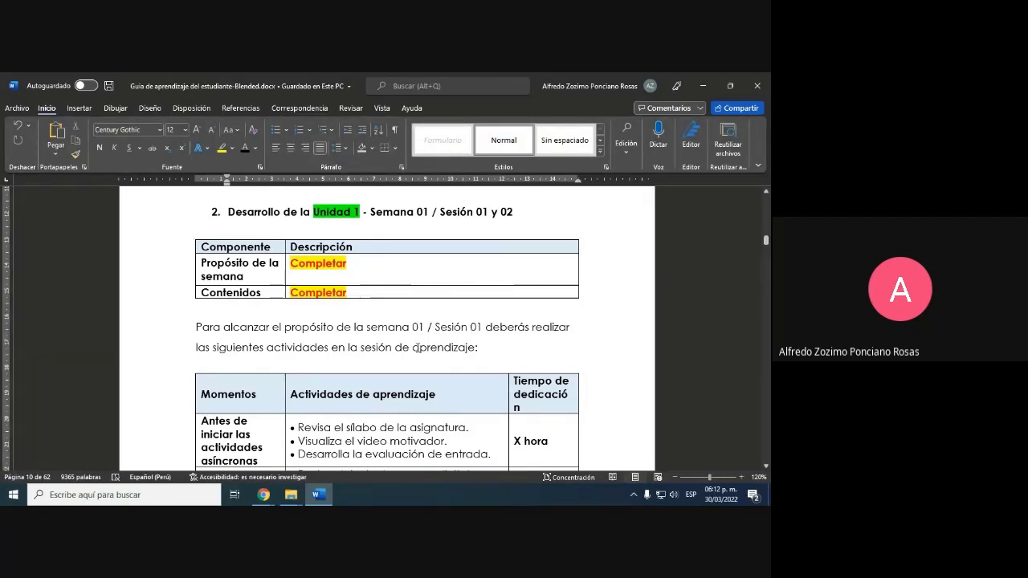
pyautogui.scroll(-8, 351, 363)
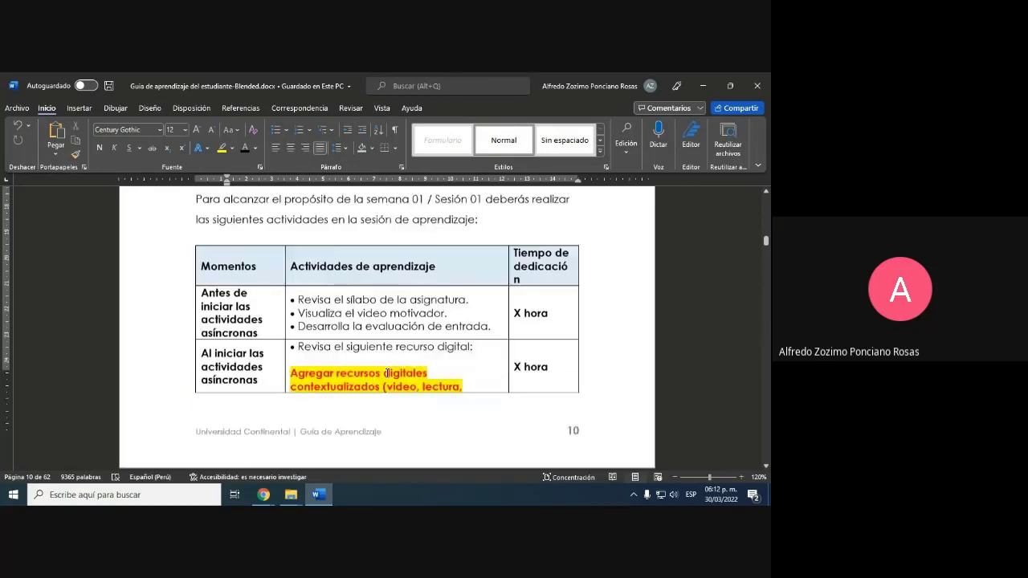
pyautogui.scroll(-15, 387, 373)
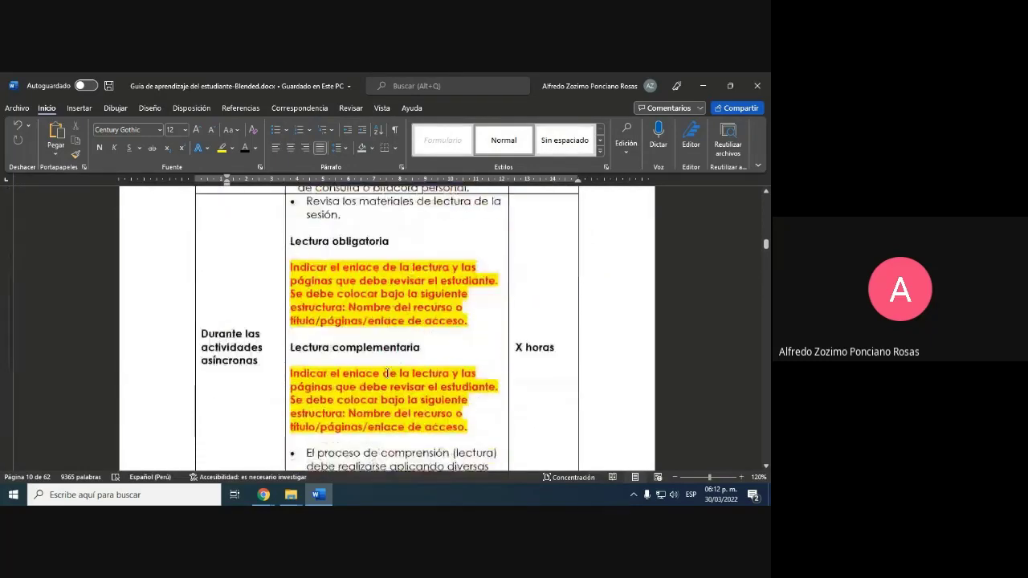
pyautogui.scroll(-15, 387, 373)
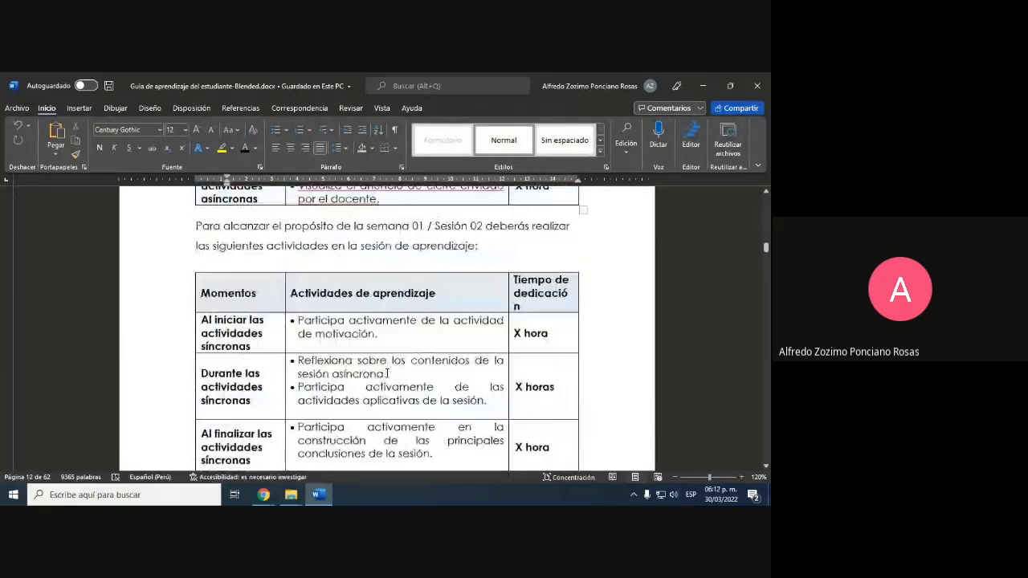
pyautogui.scroll(-6, 386, 374)
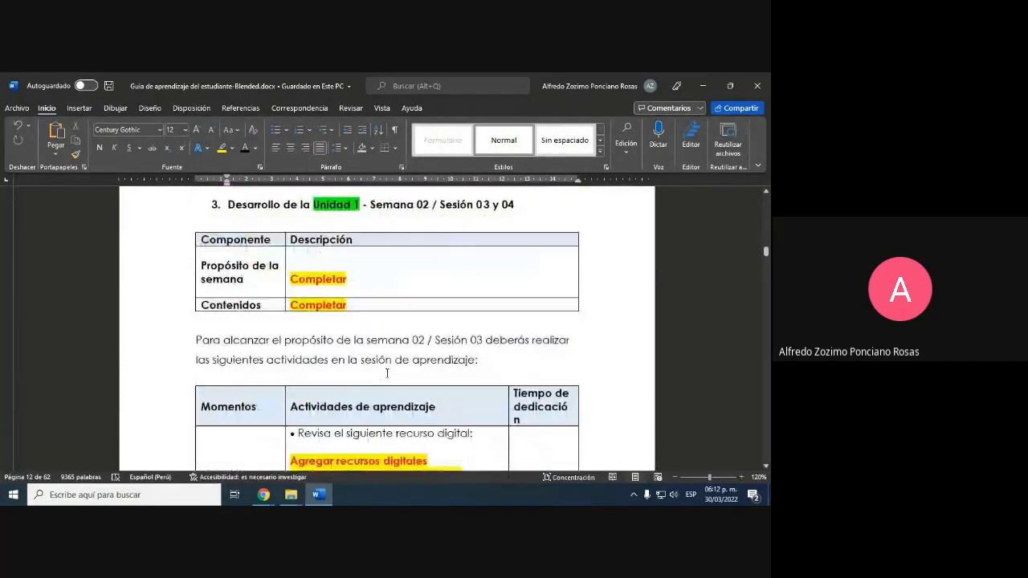
# Step: Examine the guide's weekly tables and reading material fields from section 3, Semana 02, through section 5, Semana 04
pyautogui.scroll(-15, 386, 374)
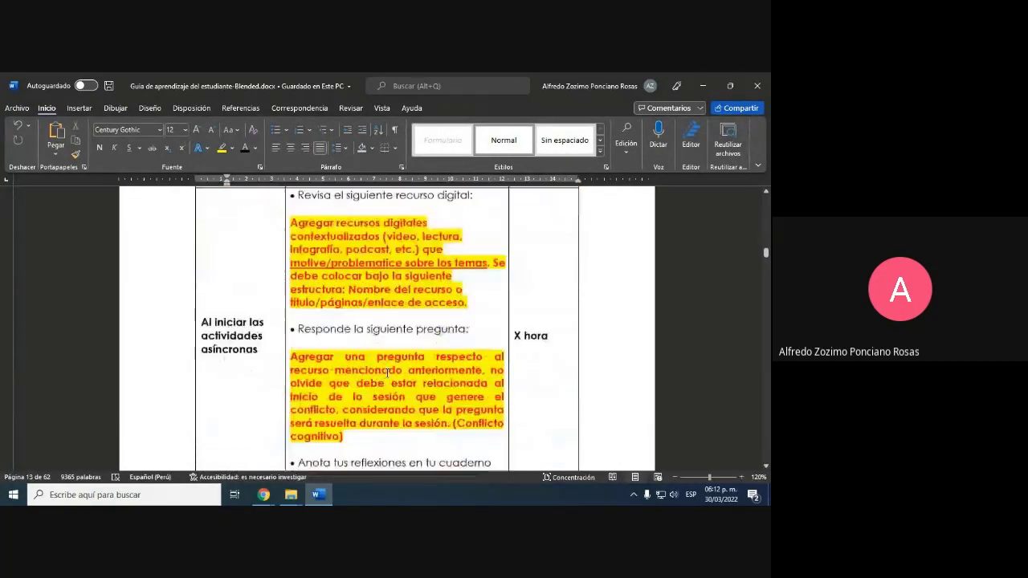
pyautogui.scroll(-4, 386, 374)
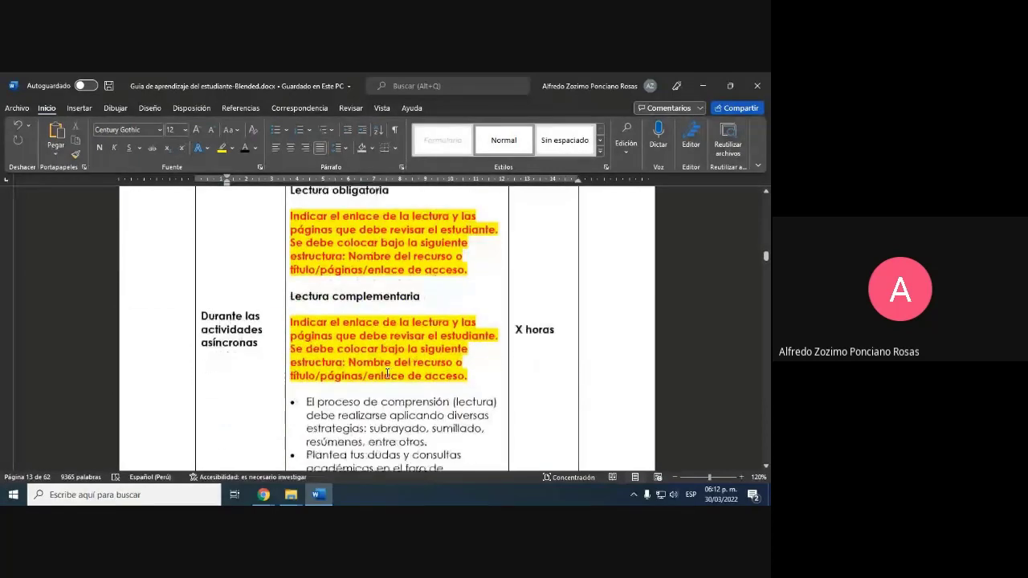
pyautogui.scroll(-10, 386, 373)
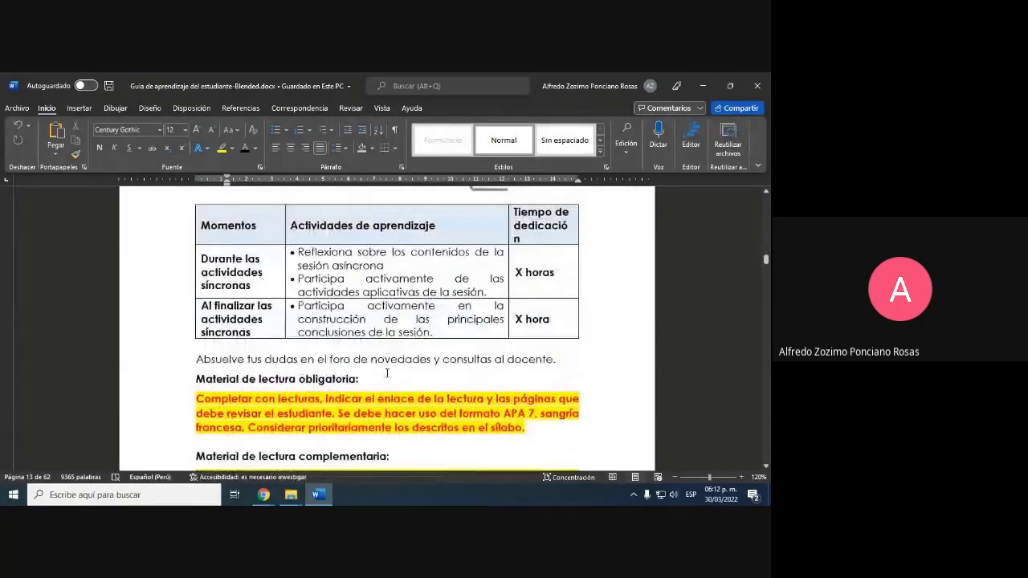
pyautogui.scroll(-10, 386, 374)
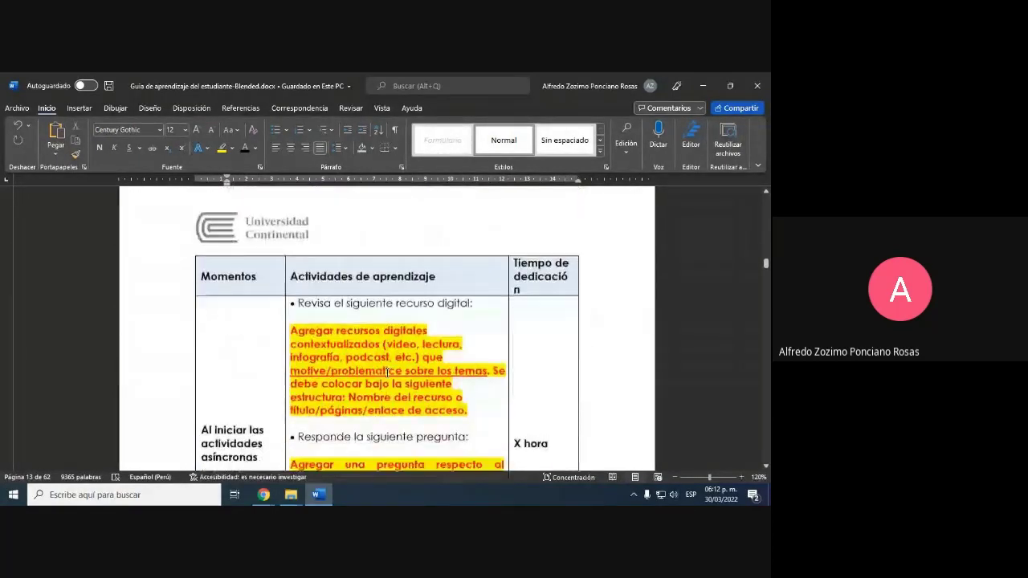
pyautogui.scroll(-15, 386, 374)
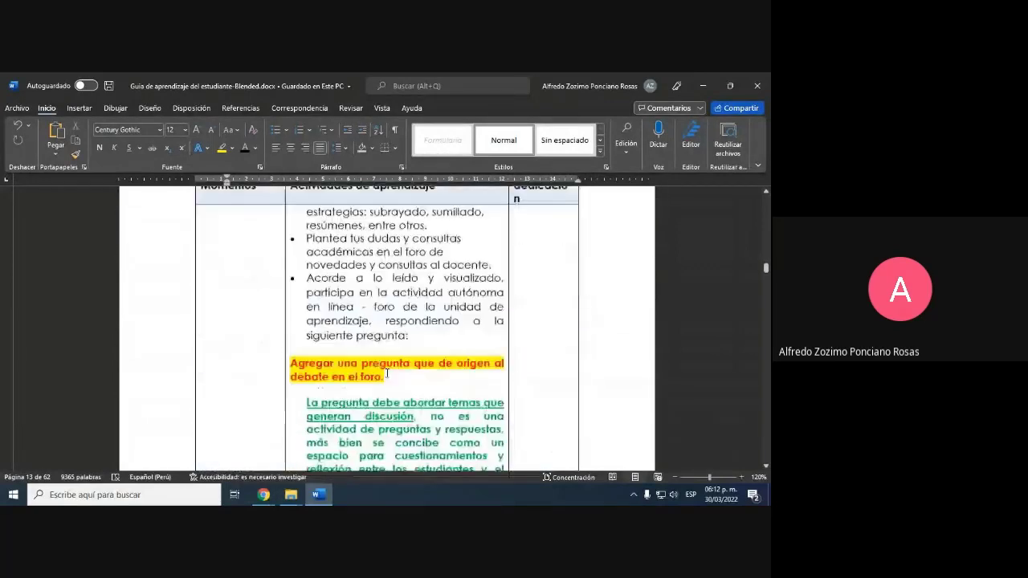
pyautogui.scroll(-8, 386, 373)
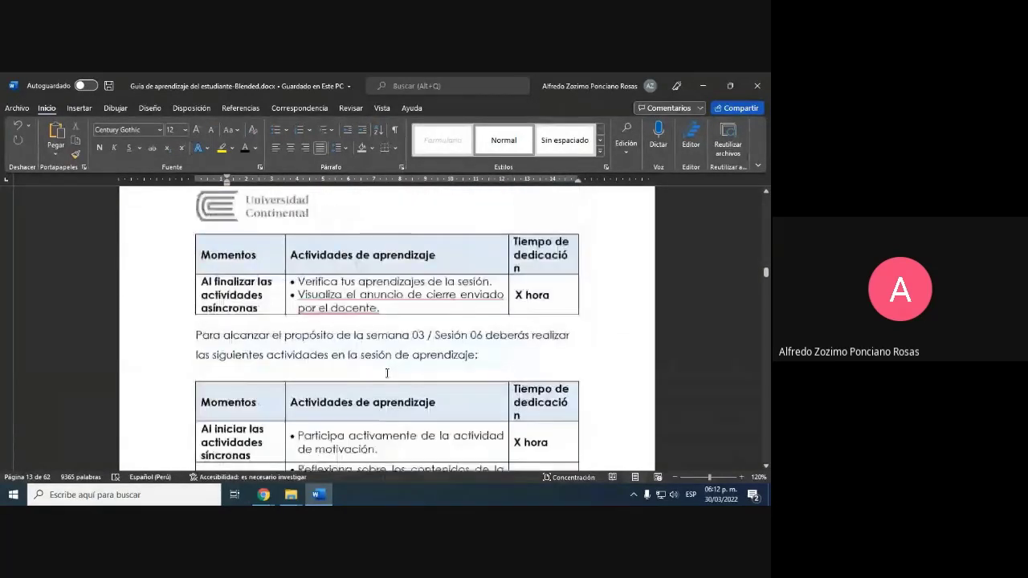
pyautogui.scroll(-5, 388, 375)
pyautogui.scroll(1, 386, 377)
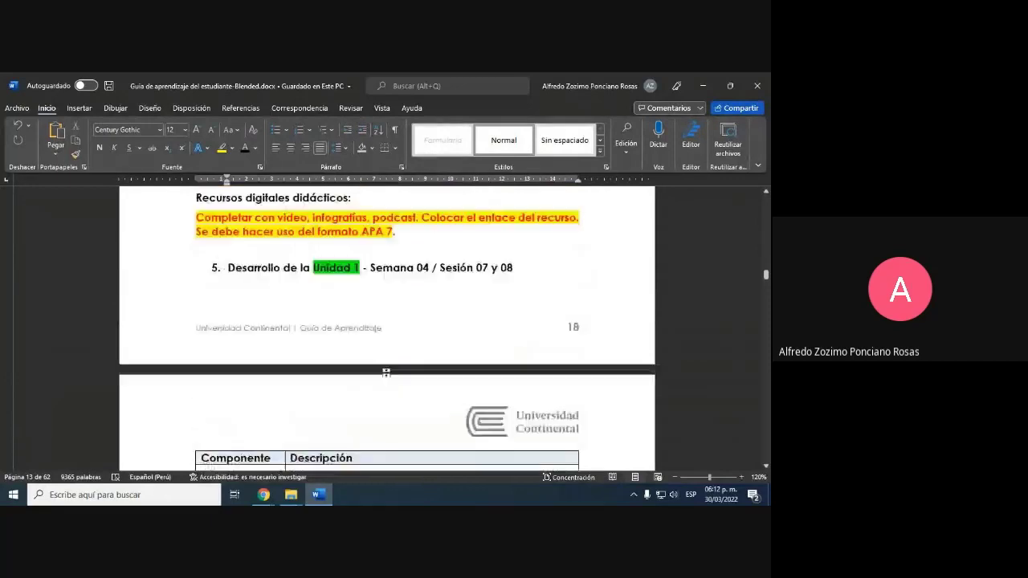
pyautogui.scroll(-5, 386, 374)
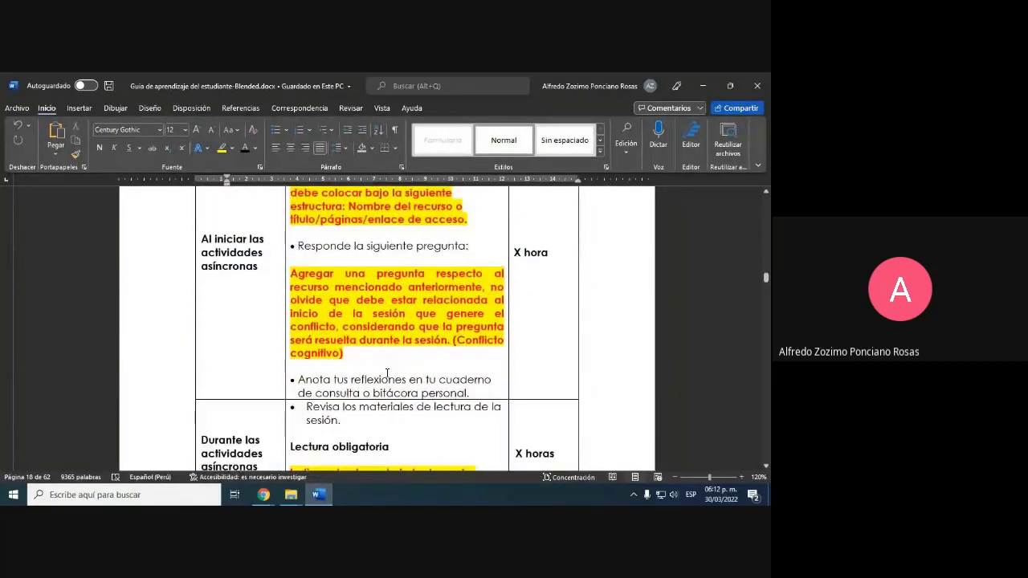
pyautogui.scroll(-10, 387, 371)
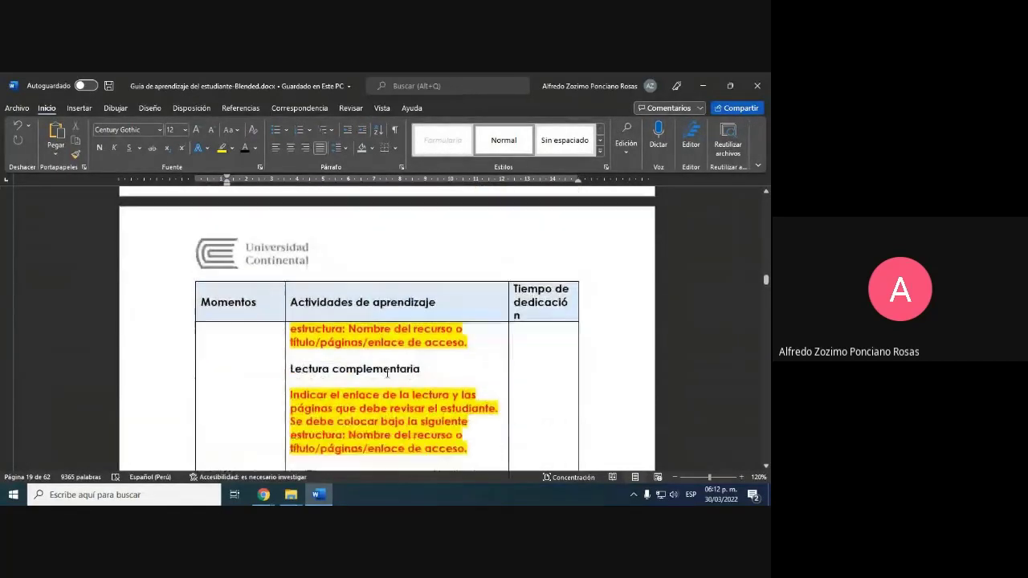
pyautogui.scroll(-10, 386, 372)
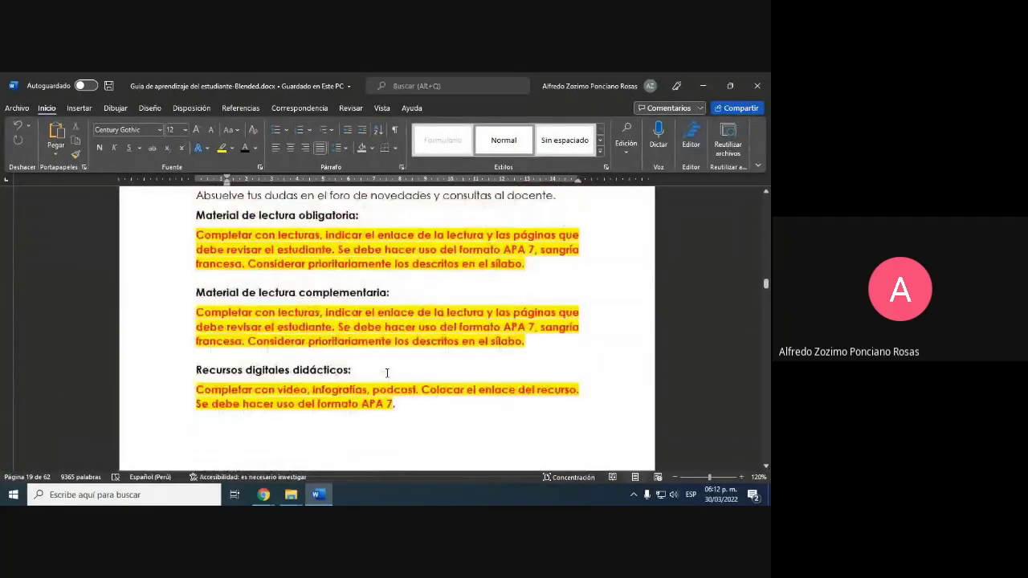
# Step: Look back through the asynchronous and synchronous activity tables of Semana 04 to 01, returning to section 2's component table
pyautogui.scroll(10, 386, 372)
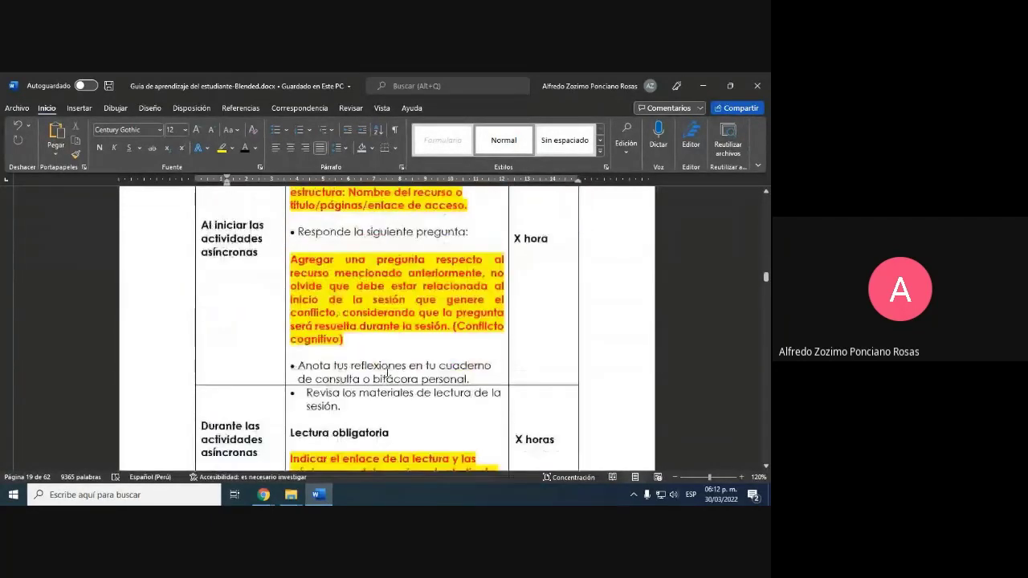
pyautogui.scroll(8, 387, 372)
pyautogui.scroll(-12, 387, 372)
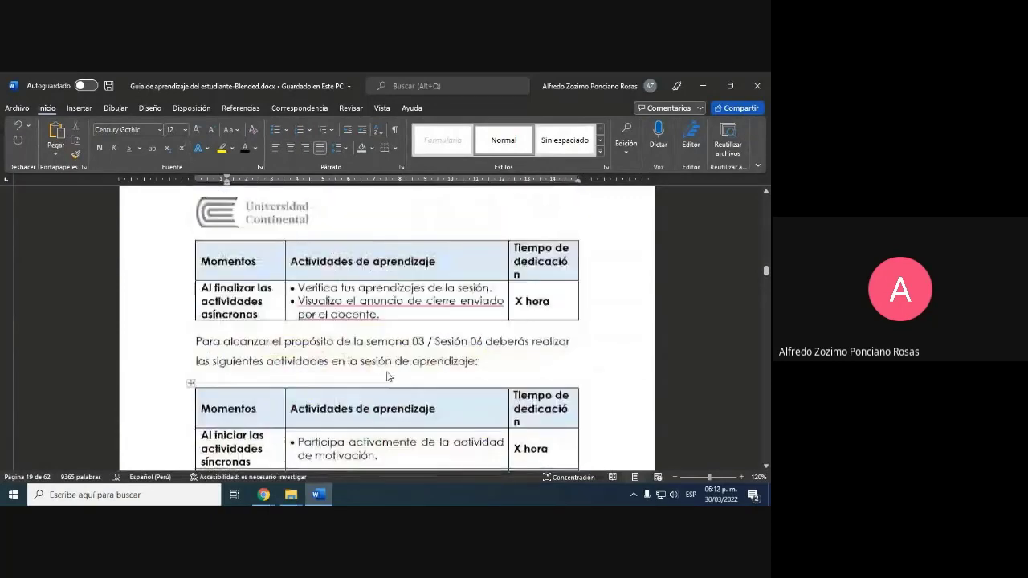
pyautogui.scroll(15, 386, 372)
pyautogui.scroll(-20, 386, 372)
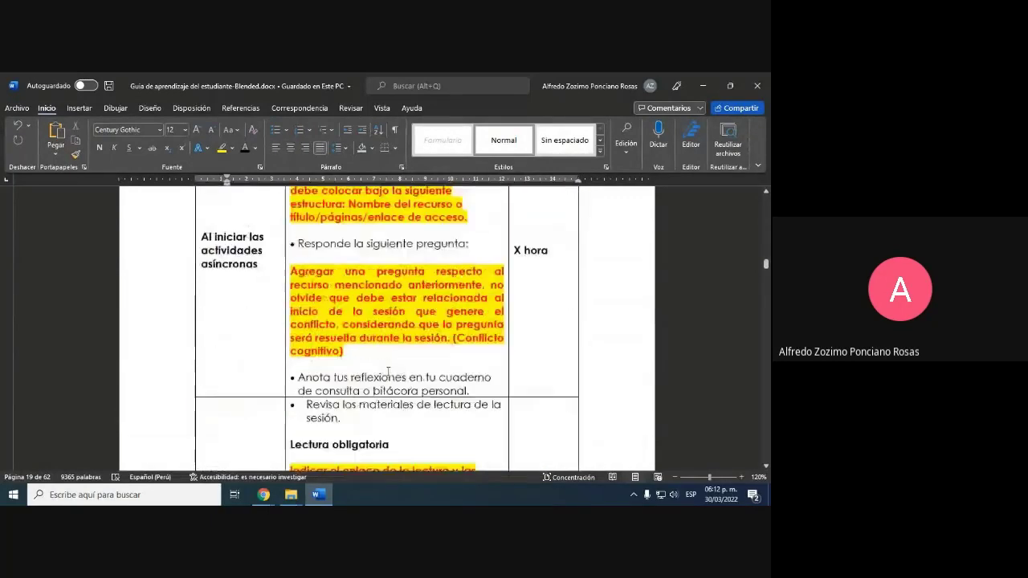
pyautogui.scroll(1, 388, 372)
pyautogui.scroll(-15, 388, 372)
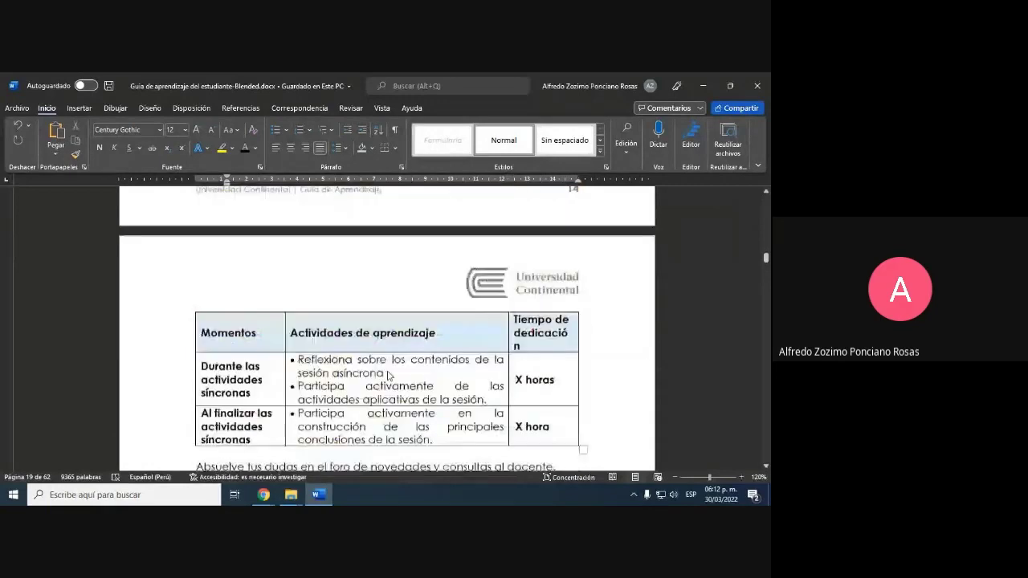
pyautogui.scroll(5, 388, 372)
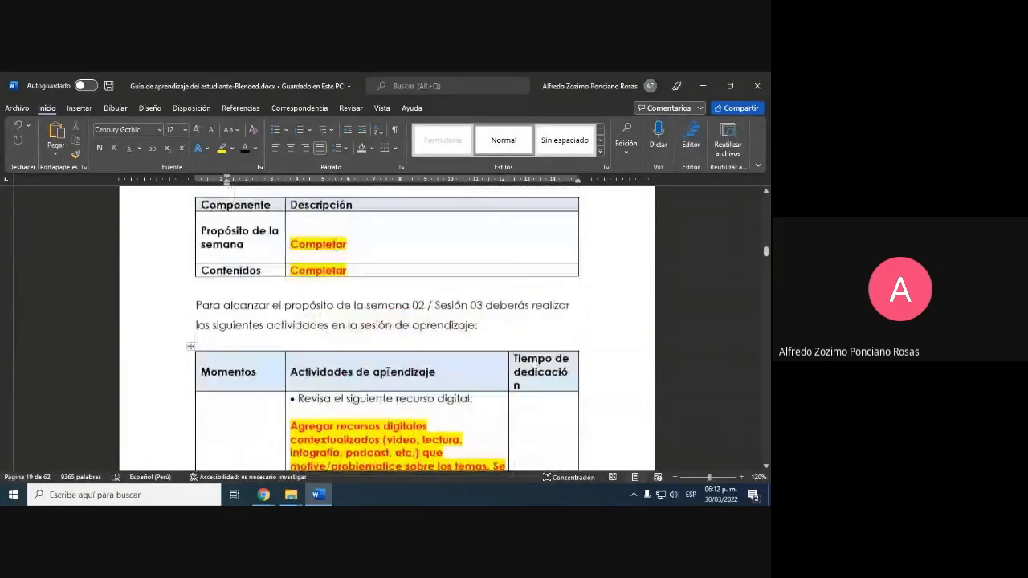
pyautogui.scroll(20, 388, 371)
pyautogui.scroll(-8, 388, 372)
pyautogui.scroll(4, 388, 372)
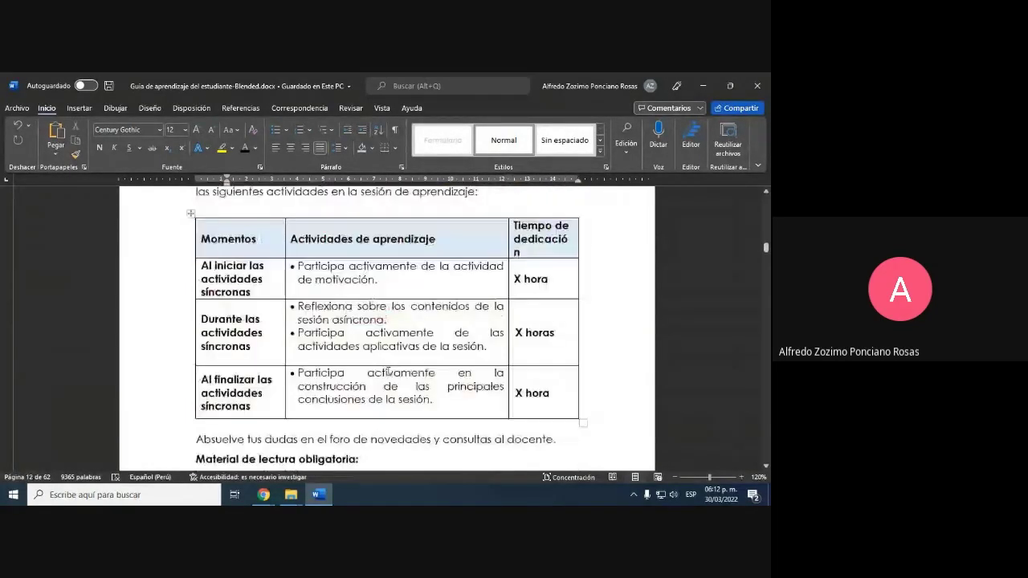
pyautogui.scroll(15, 387, 372)
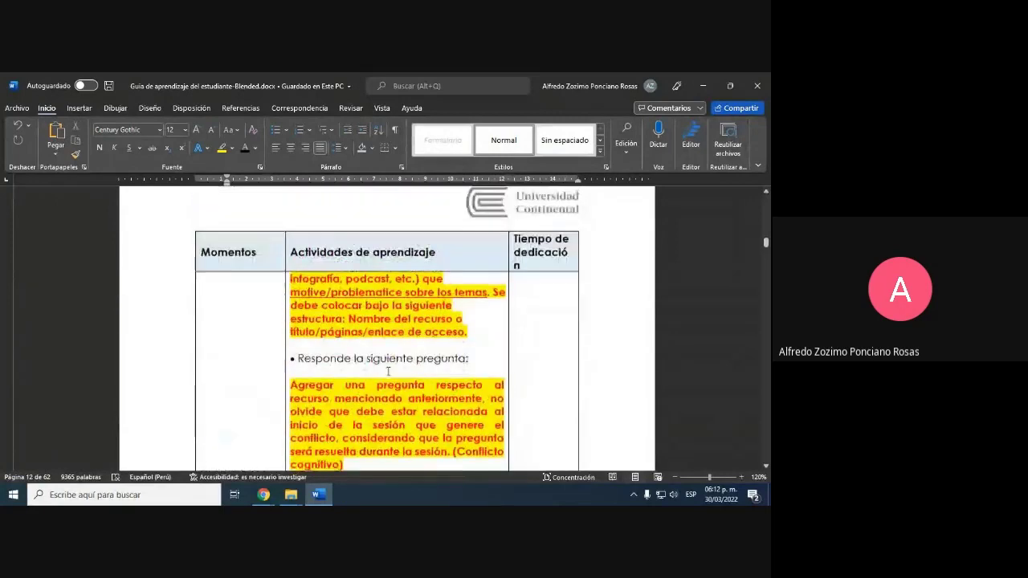
pyautogui.scroll(12, 387, 372)
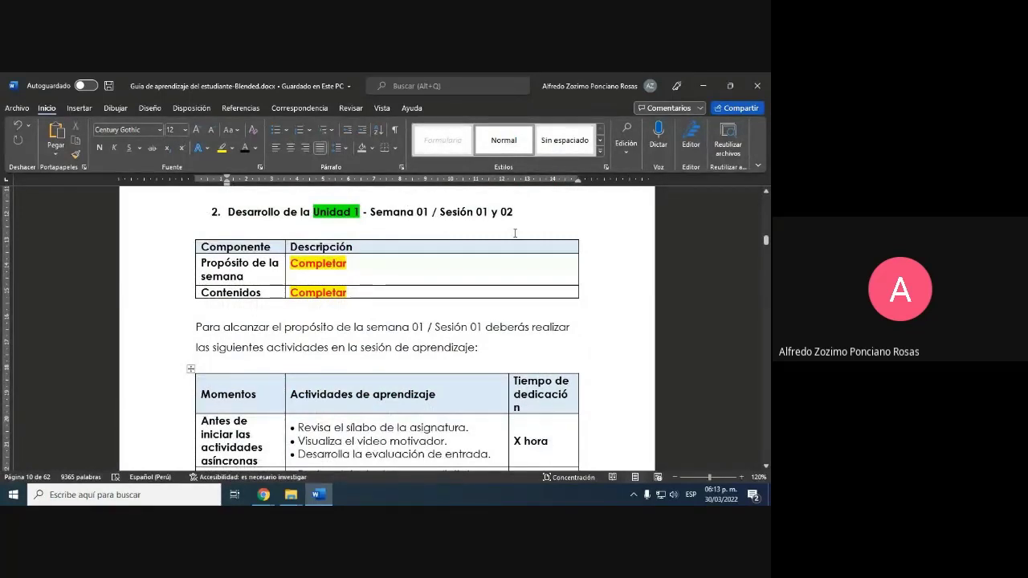
# Step: Point out section 2's "Semana 01 / Sesión 01 y 02" heading and the "Completar" placeholders for Contenidos and Propósito de la semana
pyautogui.moveTo(394, 211); pyautogui.dragTo(518, 212)
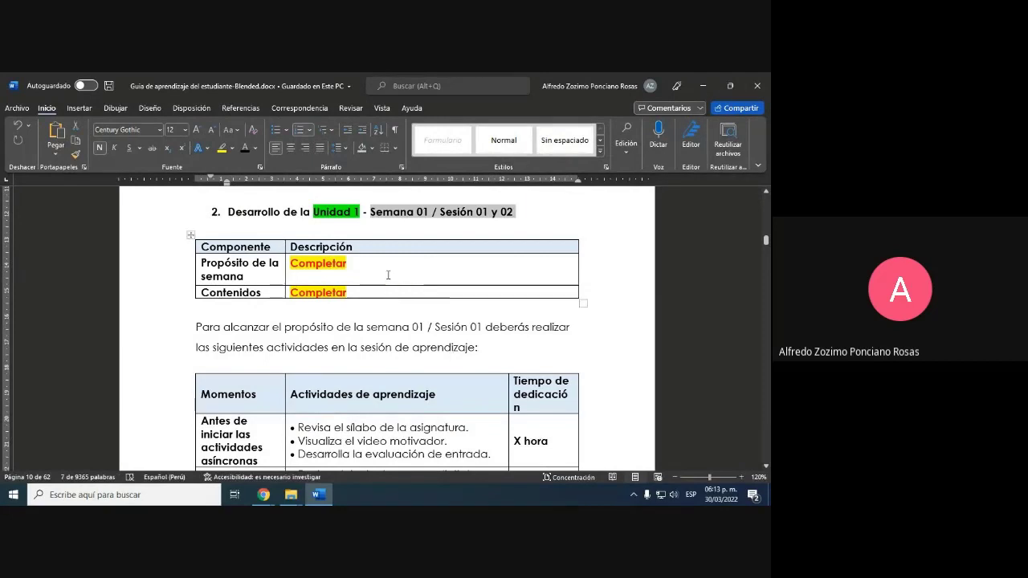
pyautogui.click(303, 281)
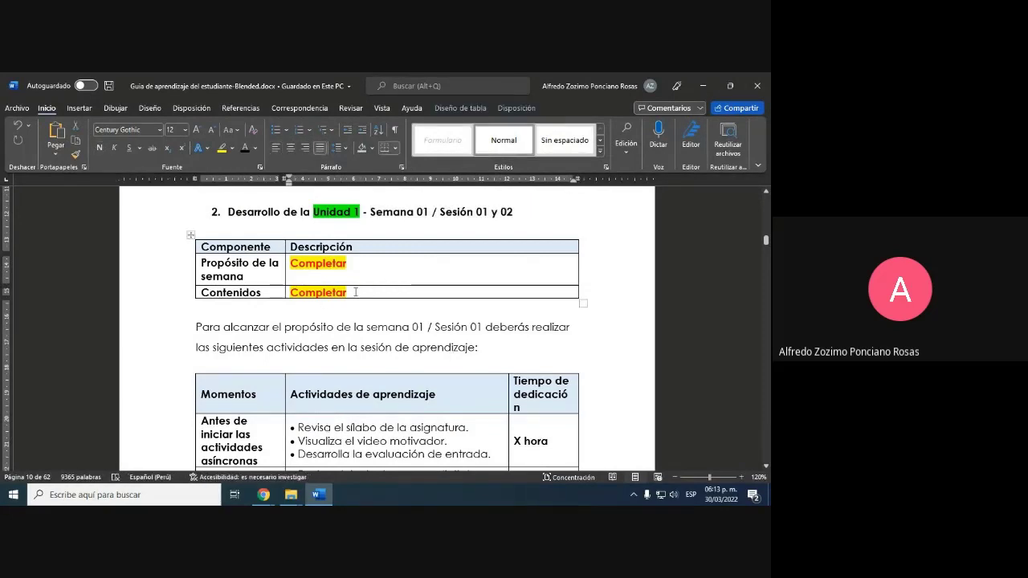
pyautogui.moveTo(347, 292); pyautogui.dragTo(289, 292)
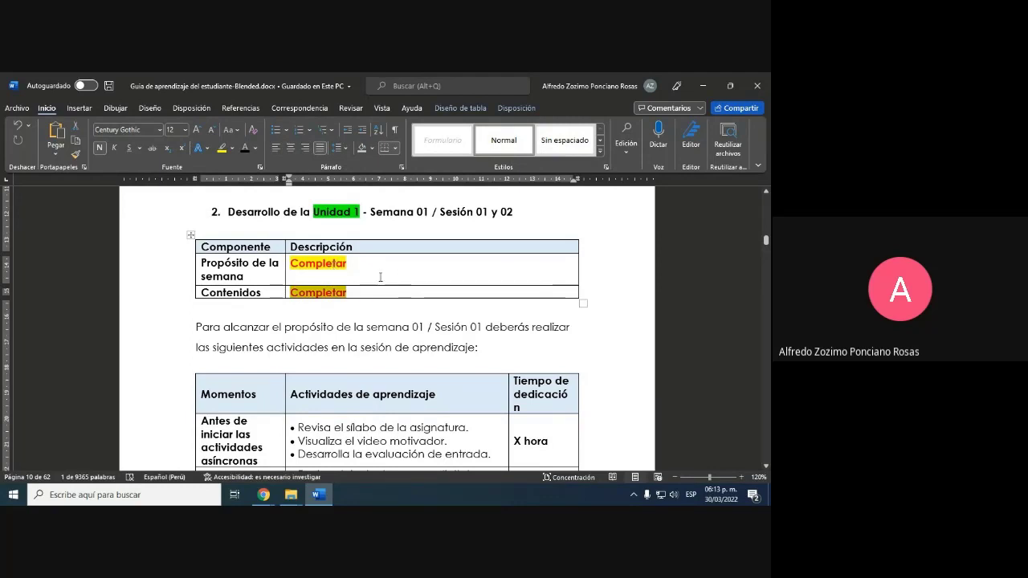
pyautogui.moveTo(375, 270); pyautogui.dragTo(290, 264)
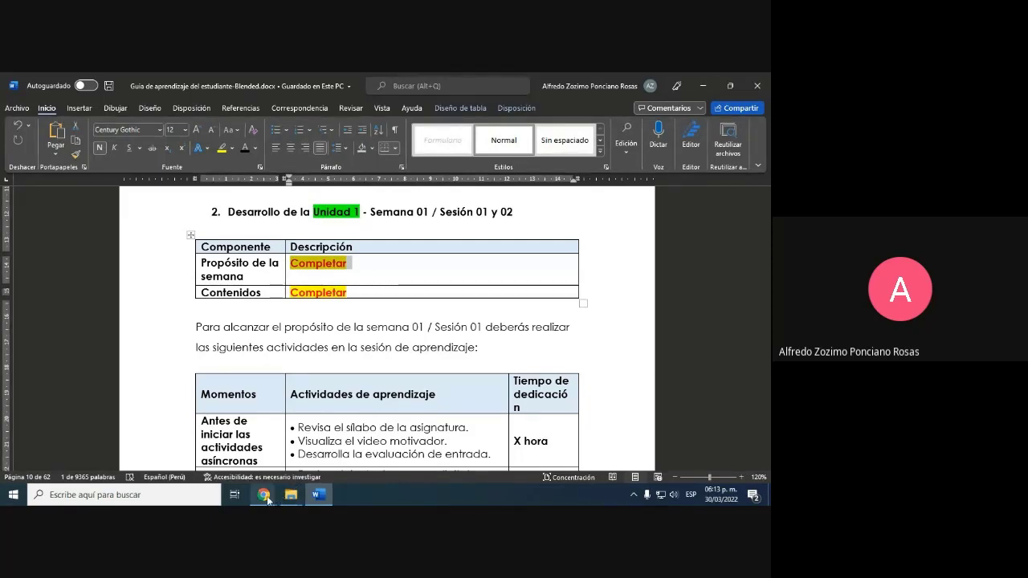
# Step: Switch to Chrome, check the Meet call and the syllabus, and return to the guide in Word
pyautogui.moveTo(268, 499)
pyautogui.click(201, 445)
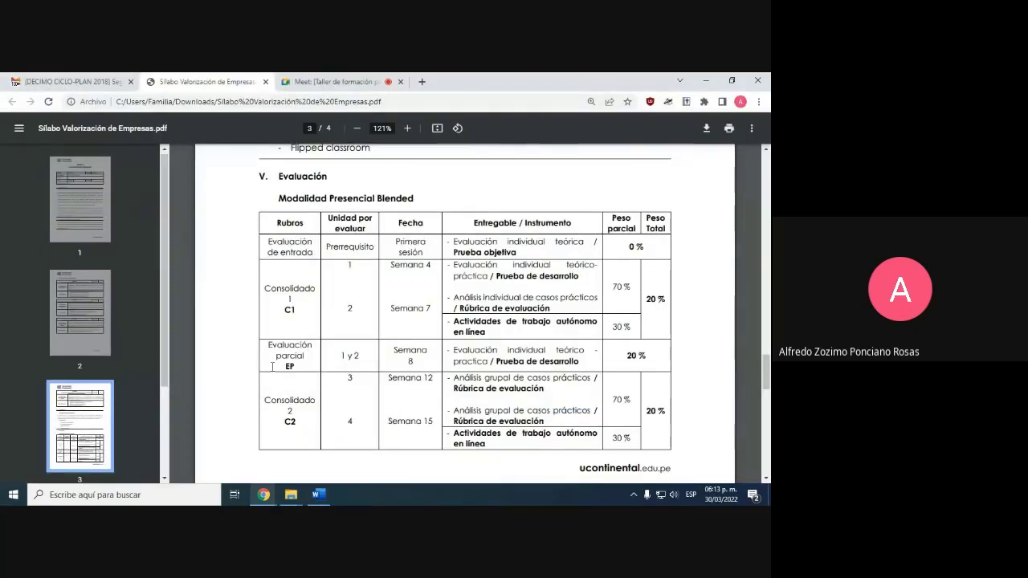
pyautogui.click(346, 82)
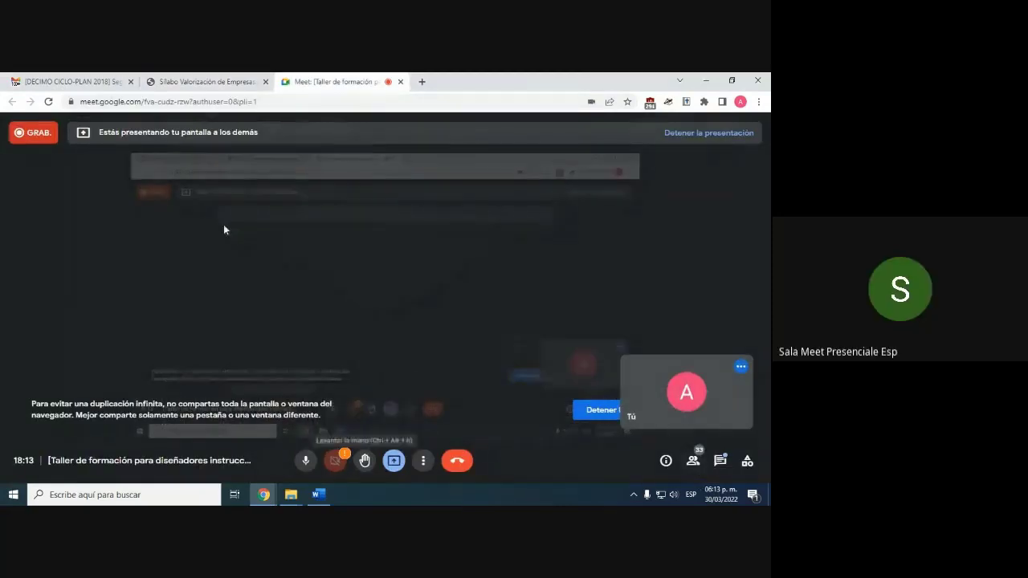
pyautogui.click(185, 81)
pyautogui.click(69, 81)
pyautogui.click(201, 81)
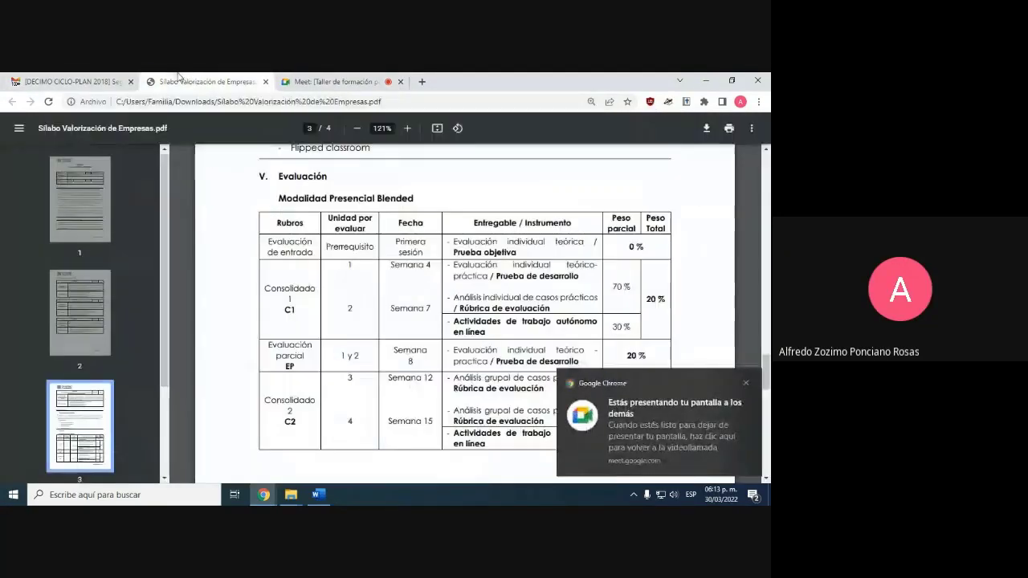
pyautogui.click(319, 494)
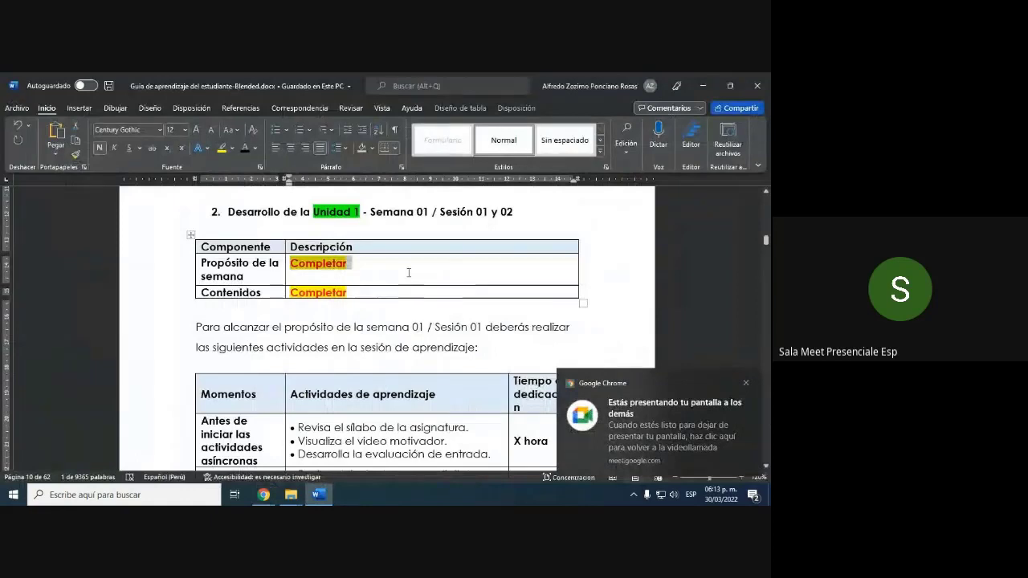
# Step: Select the Propósito de la semana placeholder, then switch to the syllabus in Chrome and enlarge Unidad 1's learning outcome and Ejes temáticos
pyautogui.moveTo(348, 263); pyautogui.dragTo(287, 264)
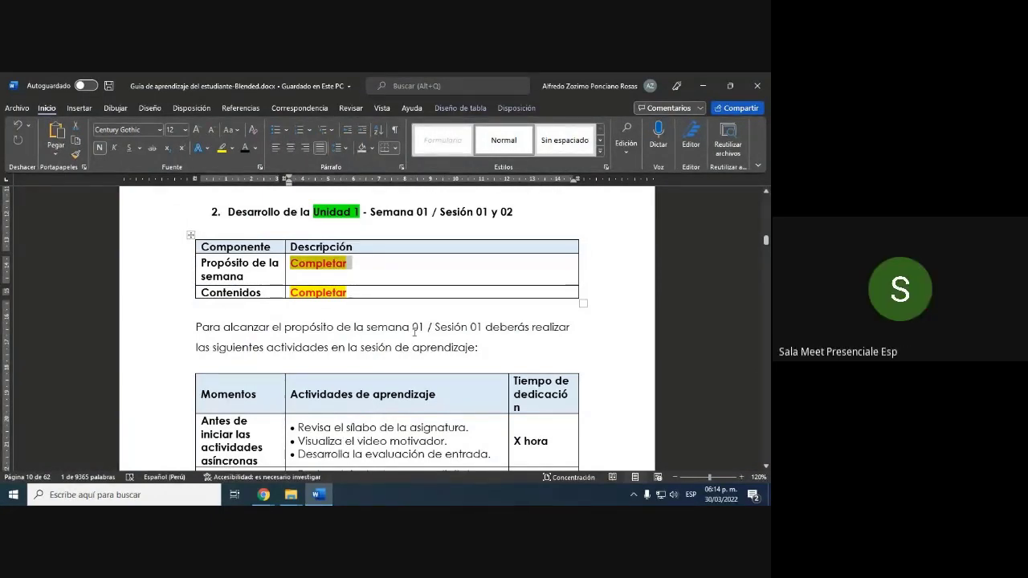
pyautogui.scroll(1, 414, 332)
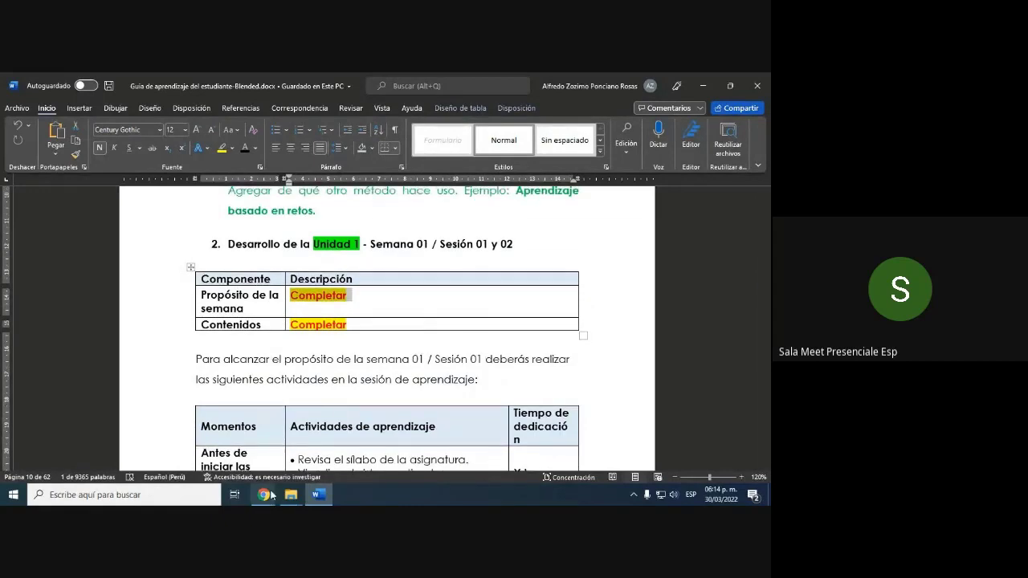
pyautogui.moveTo(271, 495)
pyautogui.click(257, 446)
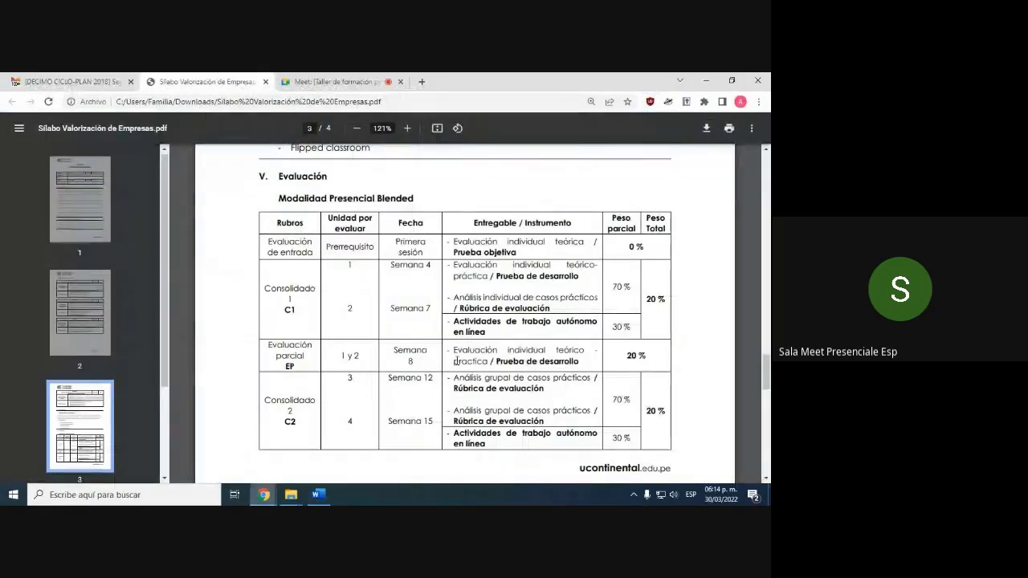
pyautogui.scroll(5, 490, 401)
pyautogui.scroll(10, 490, 401)
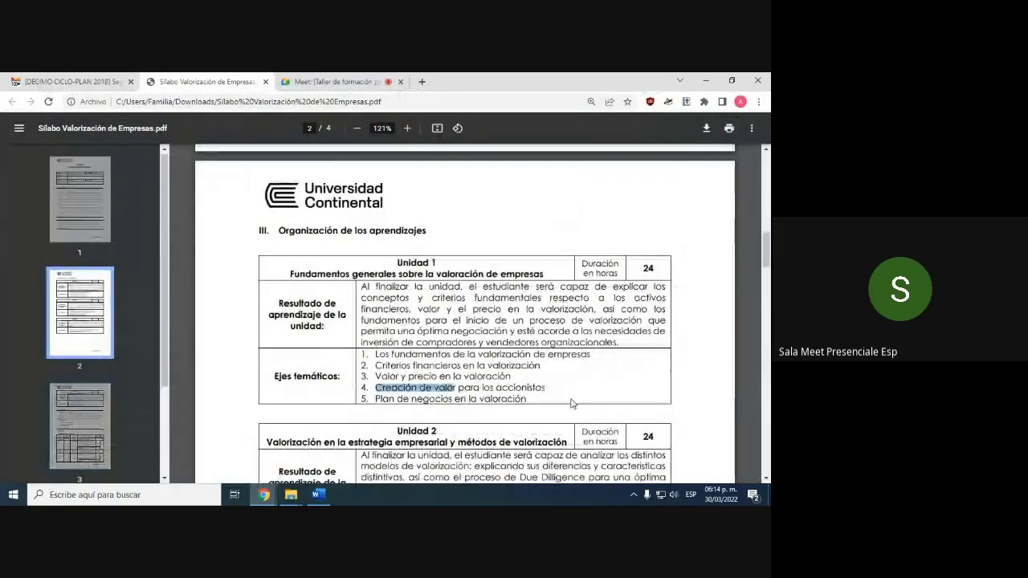
pyautogui.scroll(3, 621, 409)
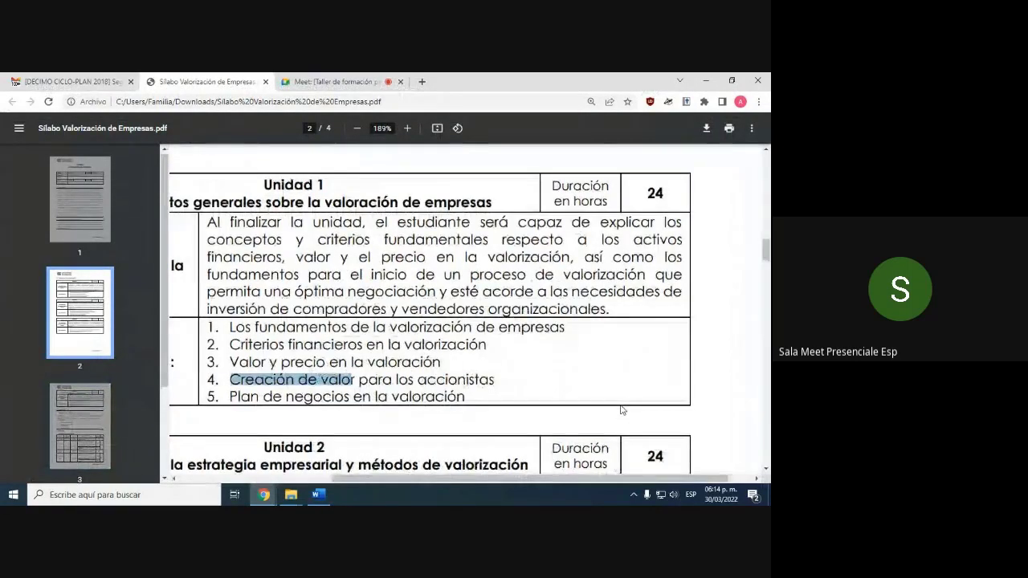